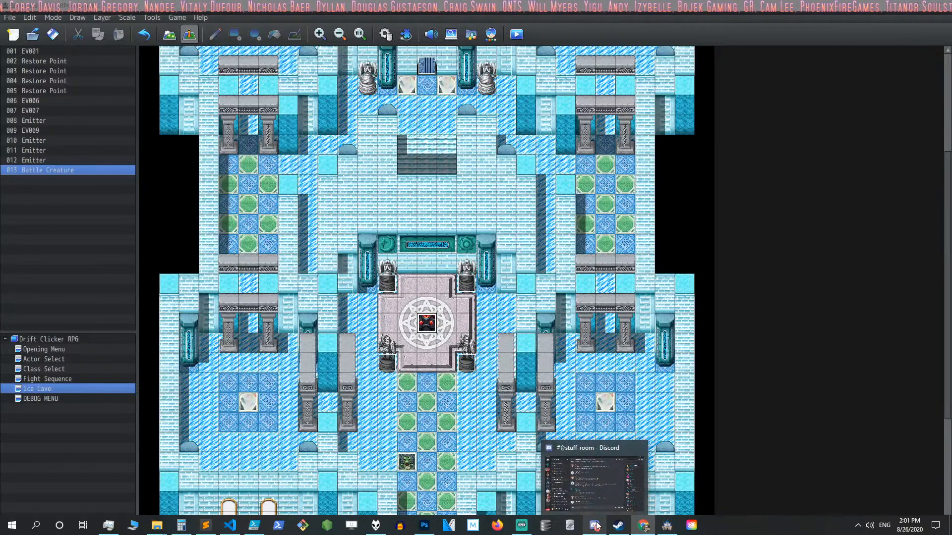
Switch to Discord, open the Driftwood Gaming server and read the allyourmemesarebelongtous channel down to its newest message.
click(596, 526)
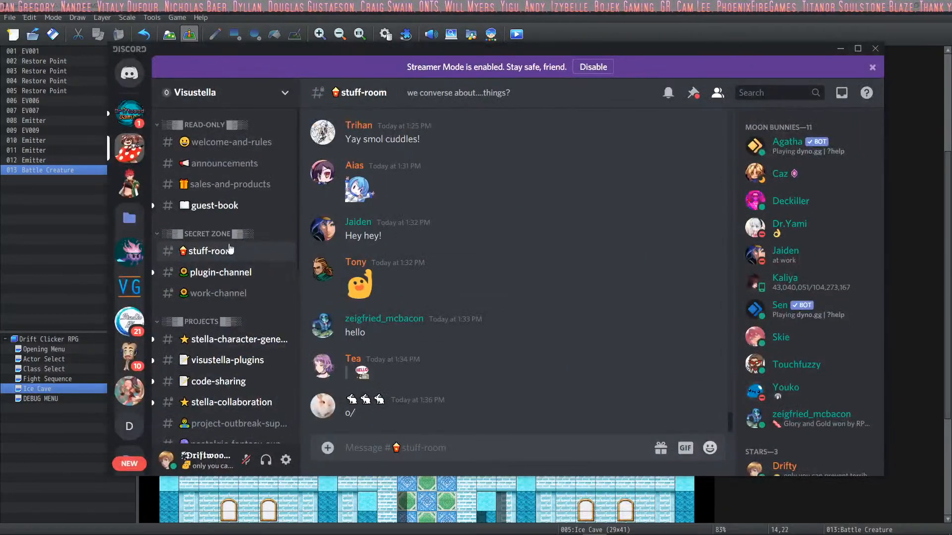
click(129, 119)
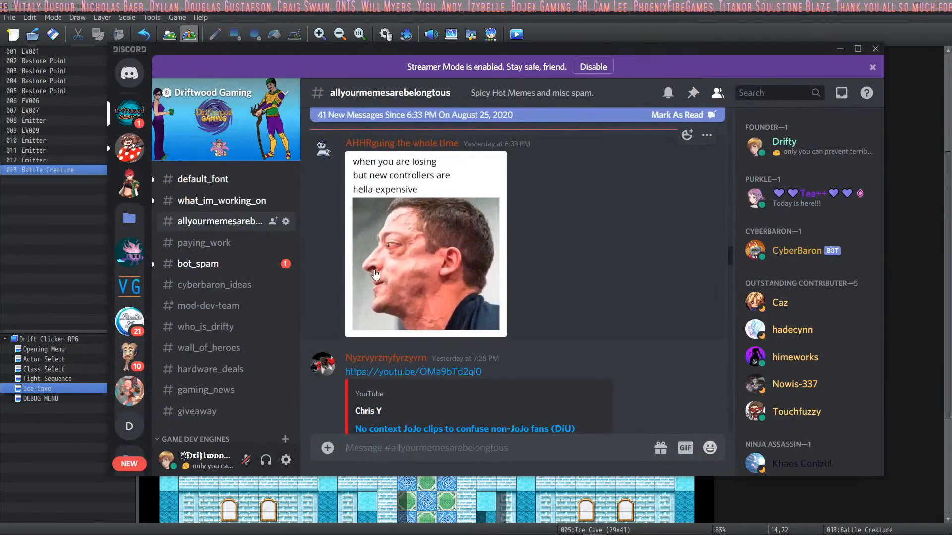
scroll(257, 263, down, 10)
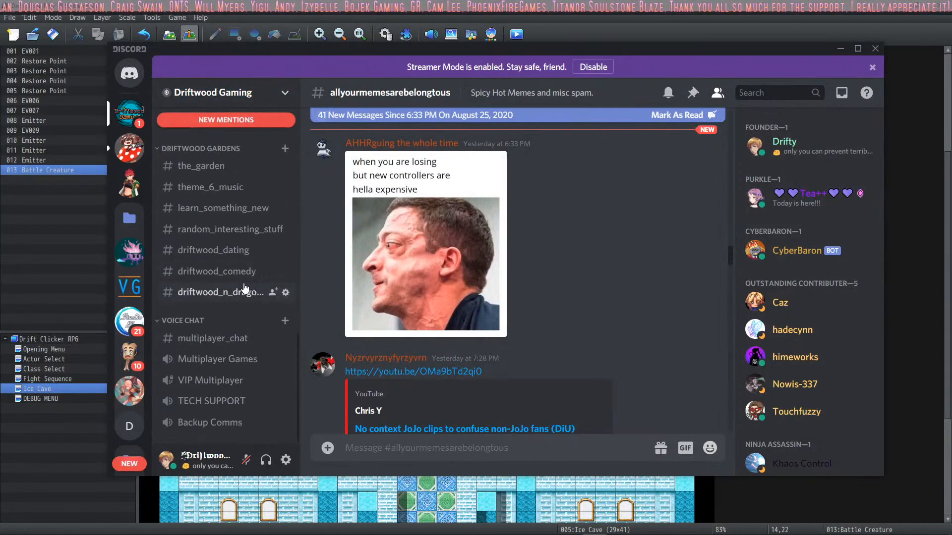
scroll(441, 309, down, 15)
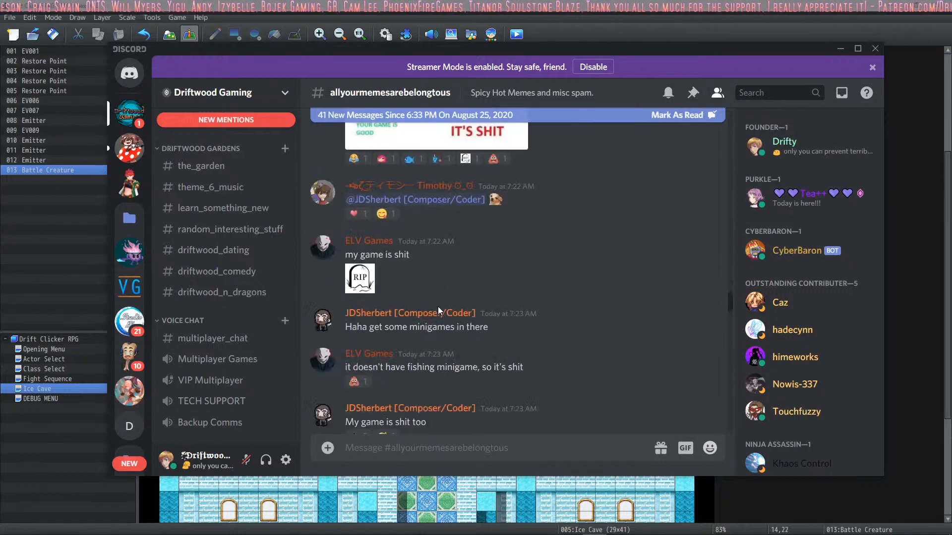
scroll(438, 306, down, 15)
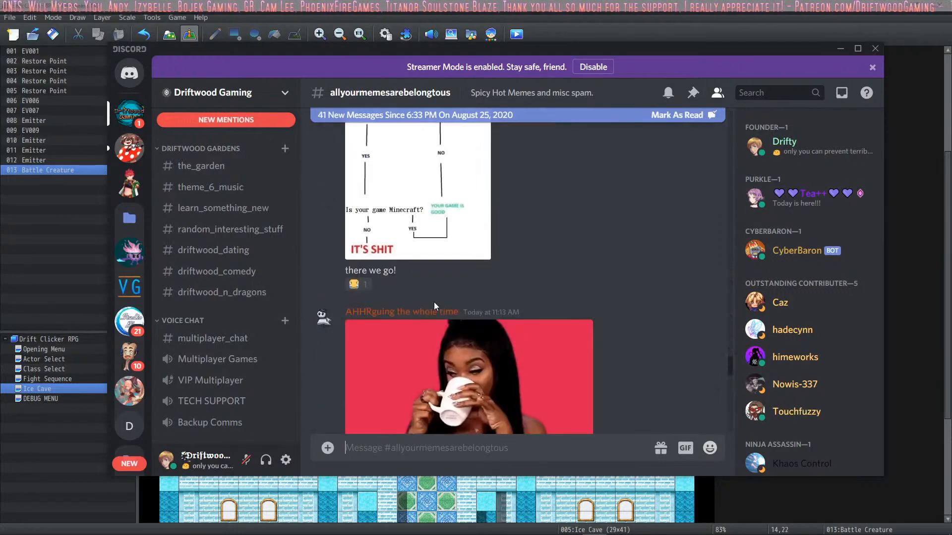
scroll(435, 303, down, 15)
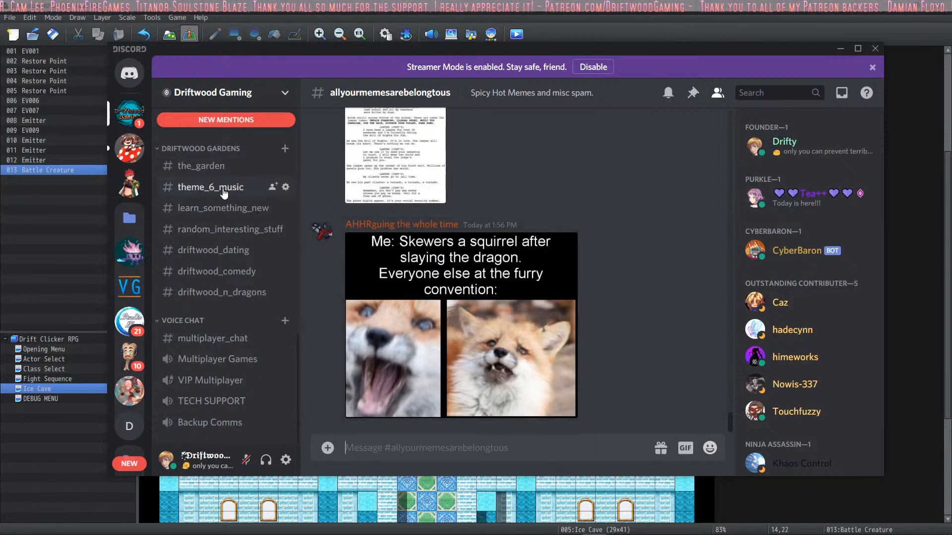
Post the copied YouTube video link in the official_content channel and check its preview.
scroll(228, 314, up, 7)
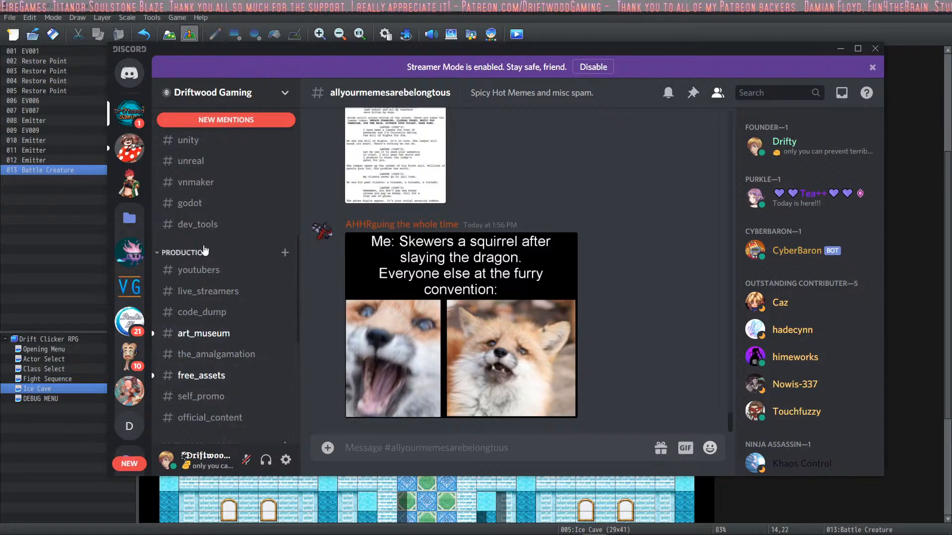
scroll(204, 250, down, 5)
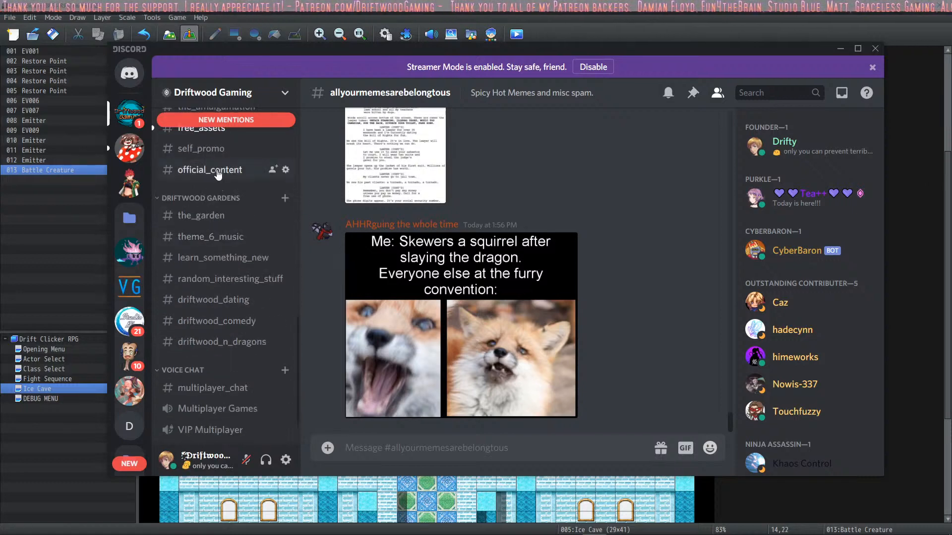
click(217, 173)
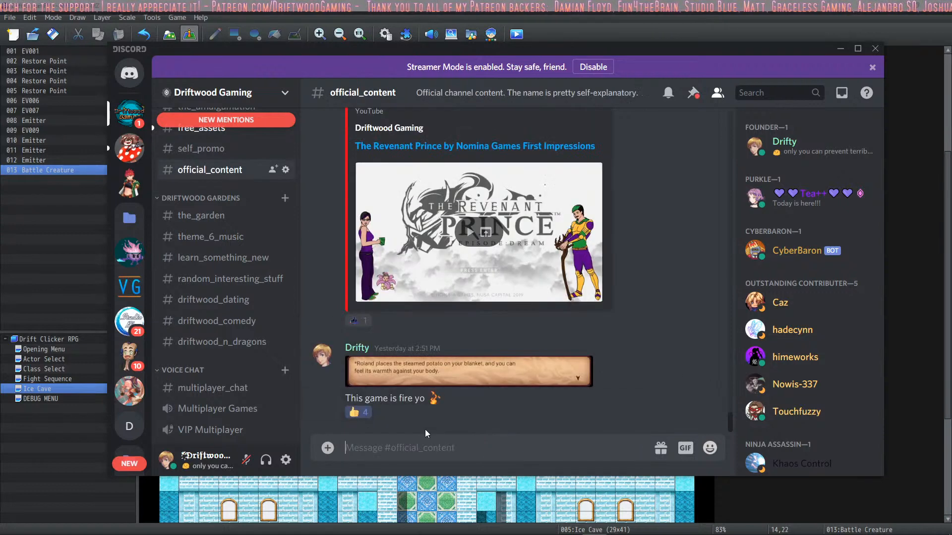
right_click(426, 446)
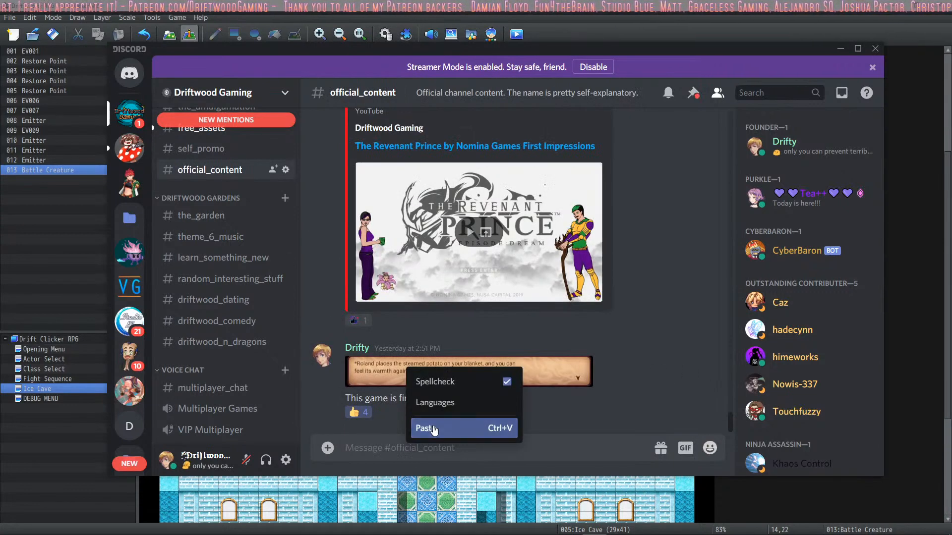
click(433, 428)
key(Return)
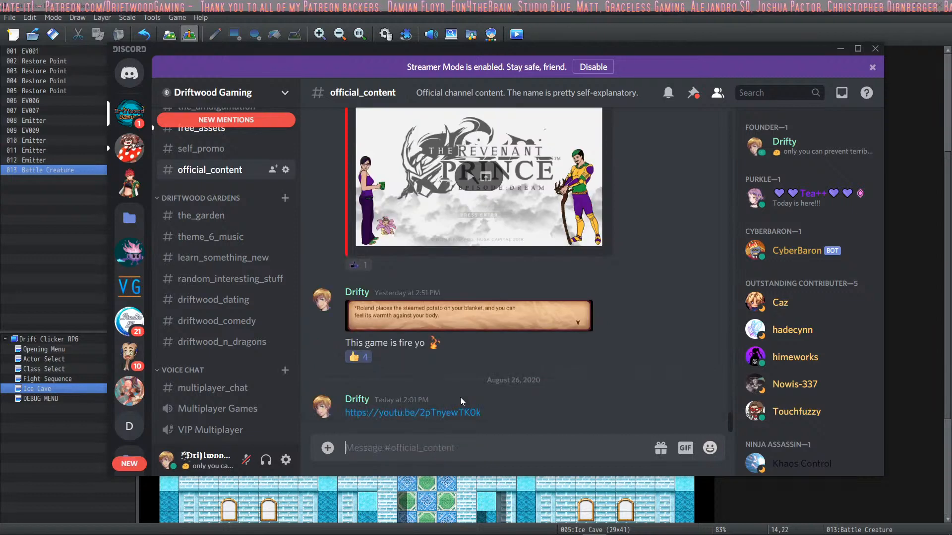
scroll(484, 376, up, 7)
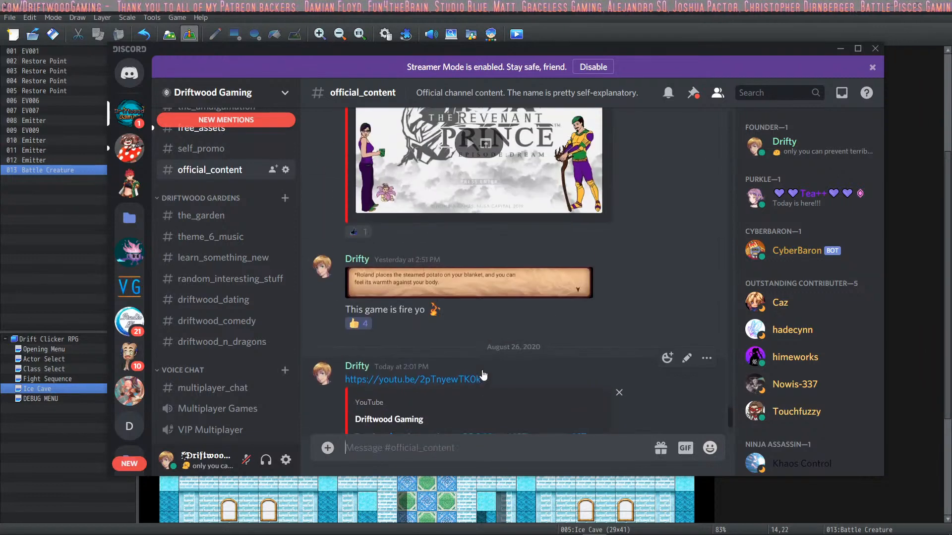
scroll(466, 317, down, 7)
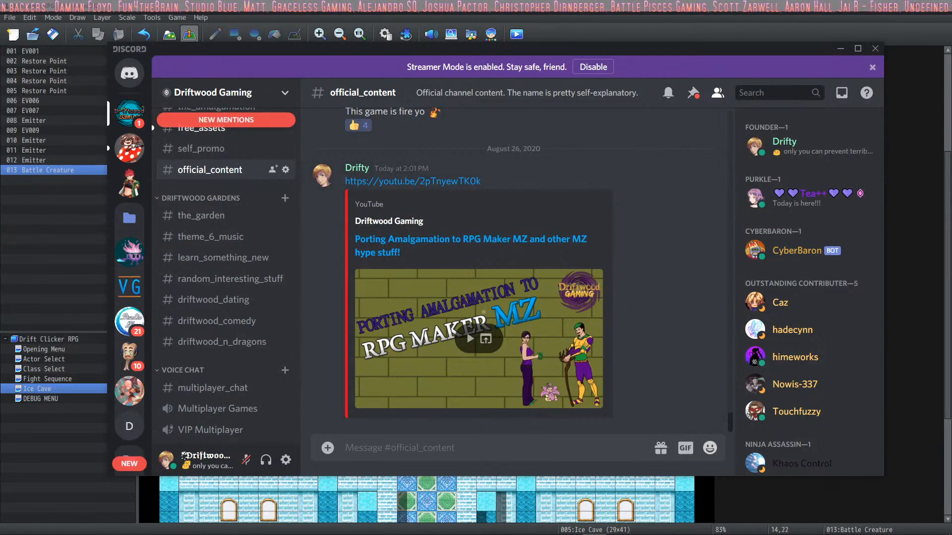
Minimize Discord to return to the Ice Cave map in RPG Maker MZ.
mouse_move(655, 534)
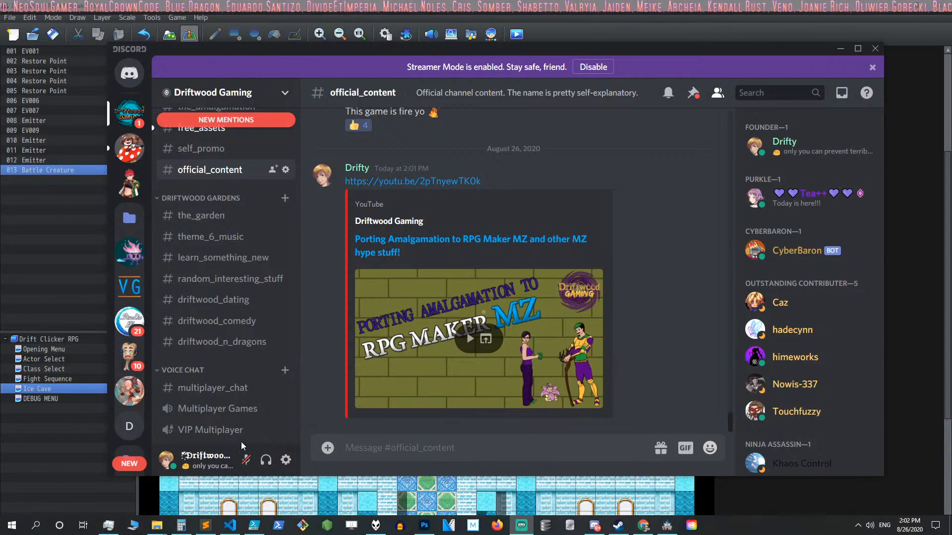
mouse_move(481, 531)
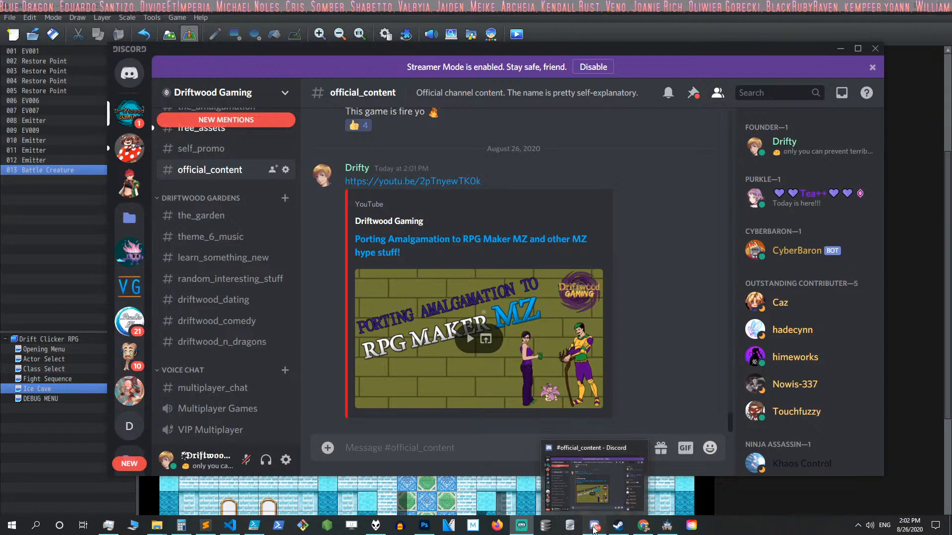
click(596, 523)
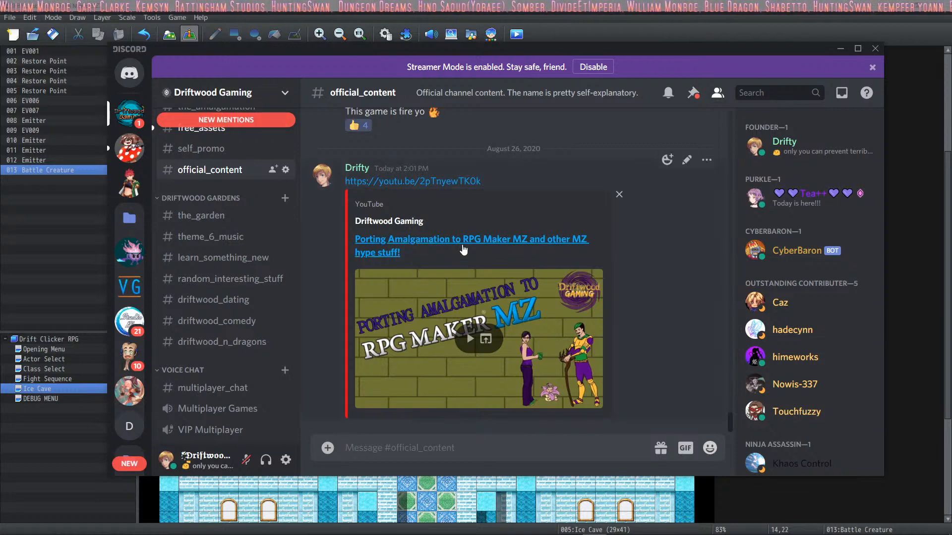
scroll(212, 208, up, 3)
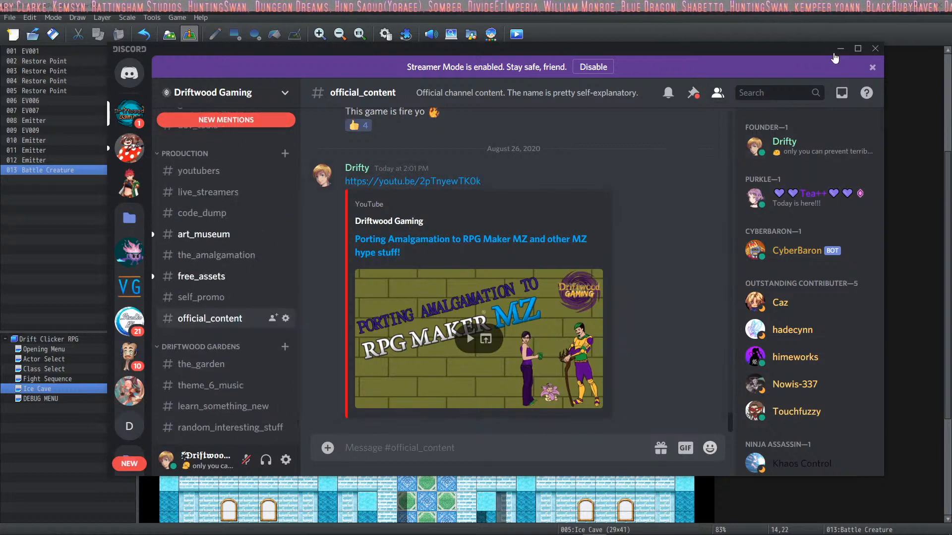
click(839, 49)
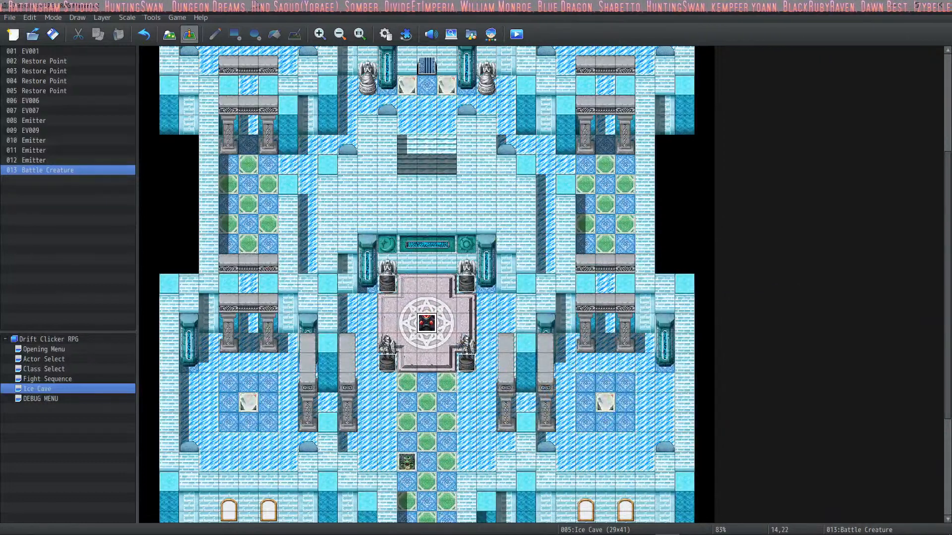
Launch another RPG Maker MZ window and minimize the open editor windows.
right_click(671, 529)
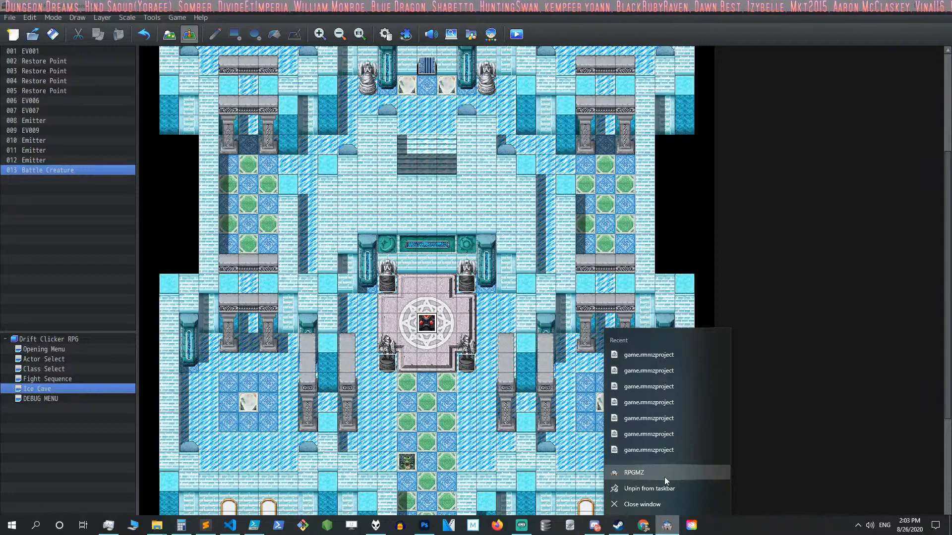
click(664, 472)
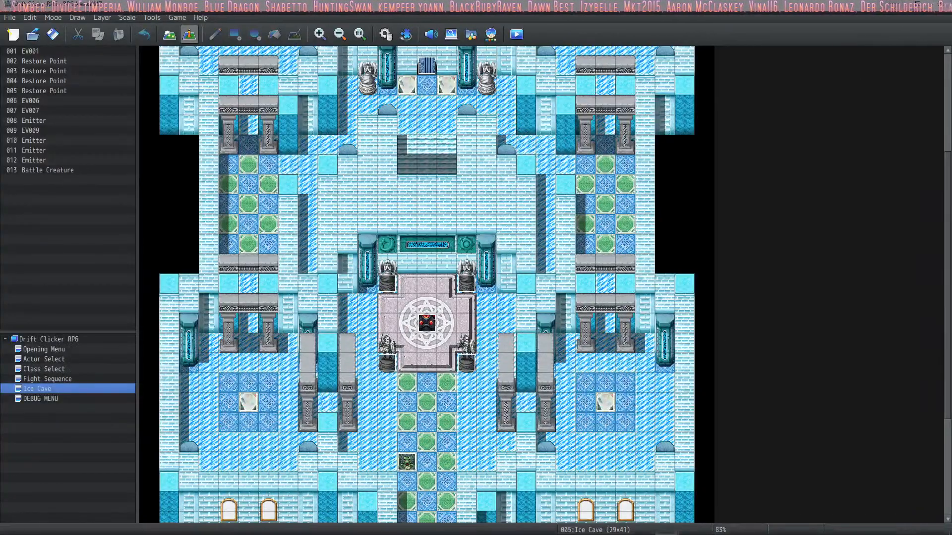
click(895, 6)
click(895, 6)
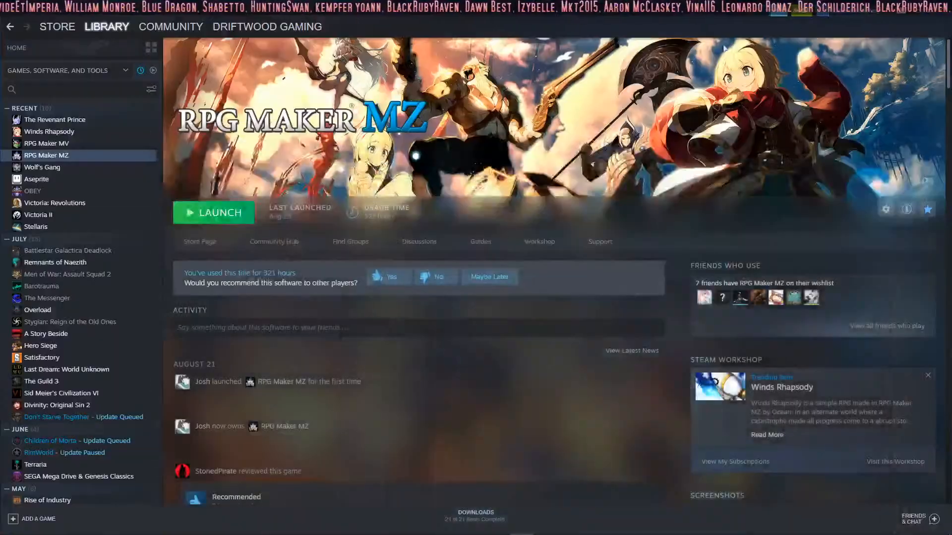
Minimize Steam, launch the Steam version of RPG Maker MV from the desktop and bring its window forward.
click(920, 16)
double_click(446, 37)
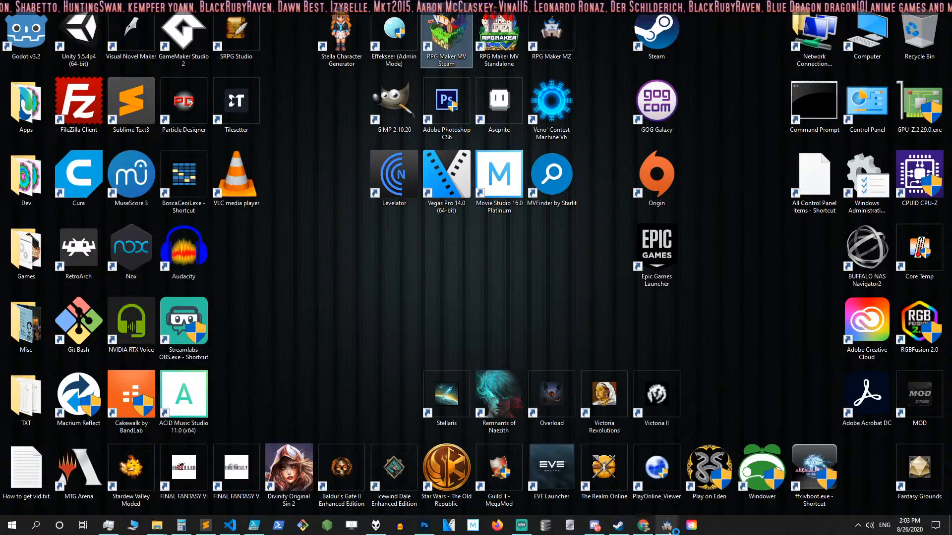
click(620, 526)
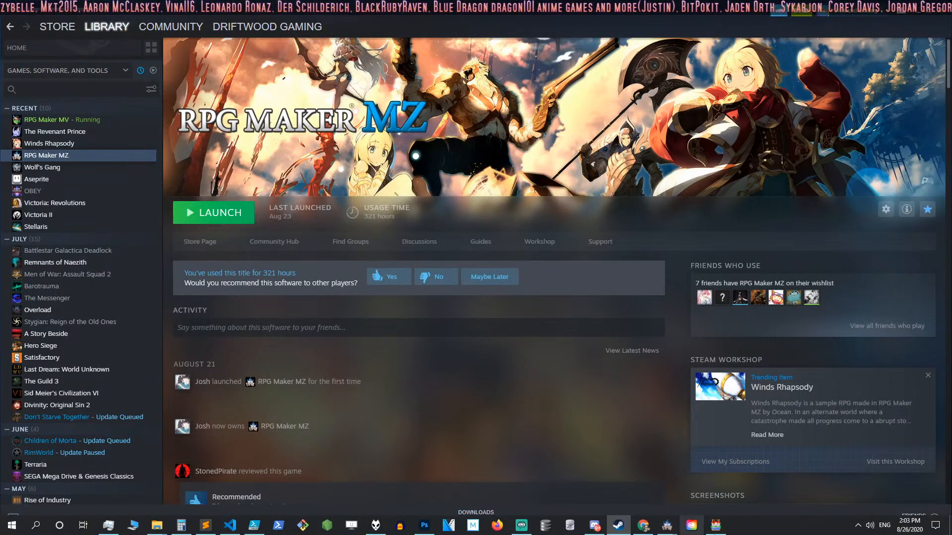
click(716, 525)
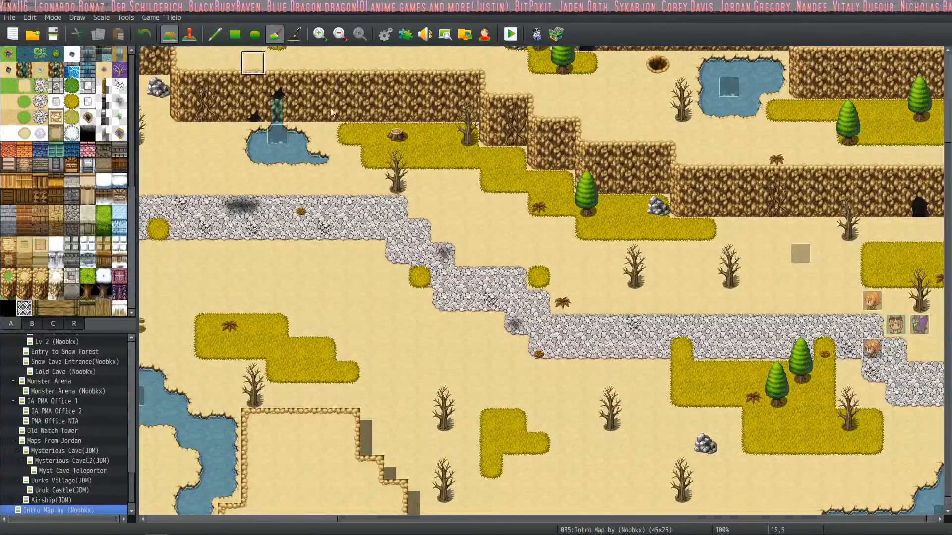
Check the Legend of Driftwood V1.62 folder in File Explorer and close the window.
click(333, 197)
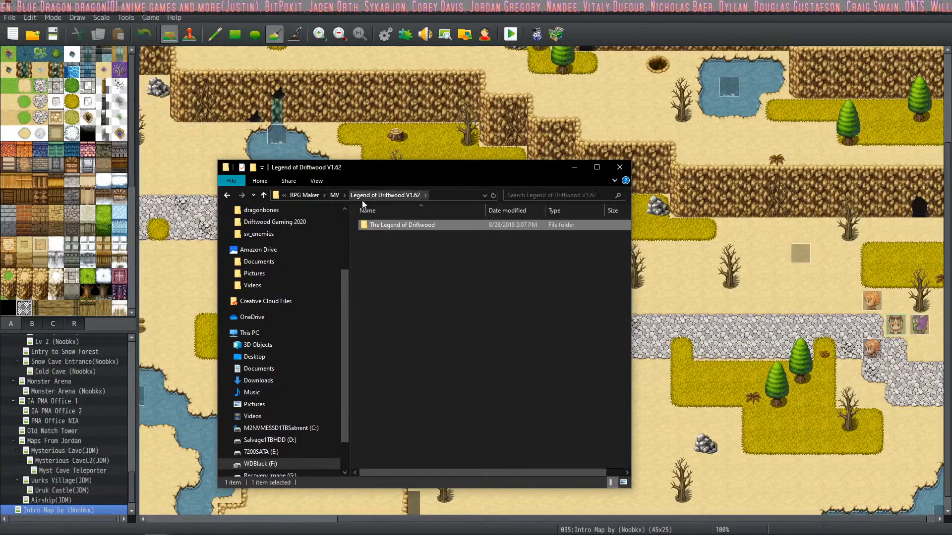
click(399, 263)
drag(440, 178, 745, 92)
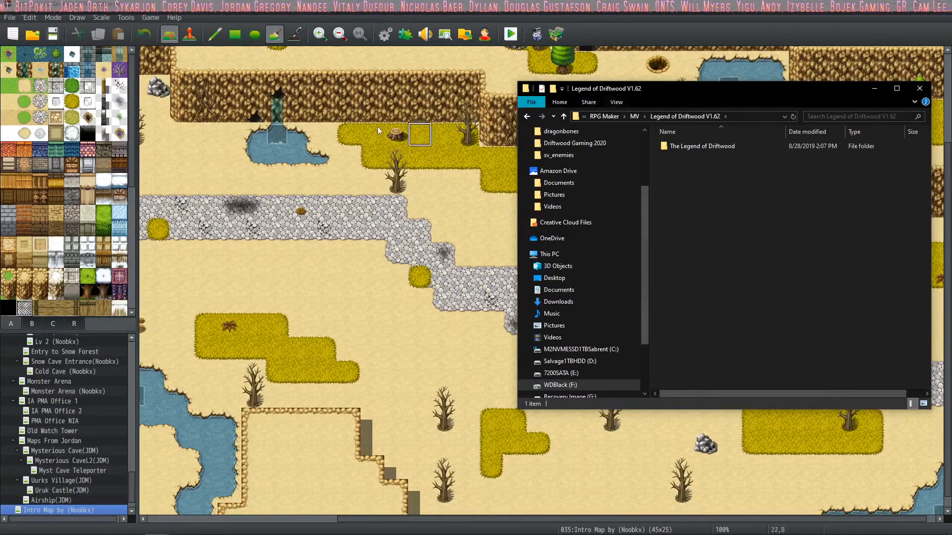
click(920, 89)
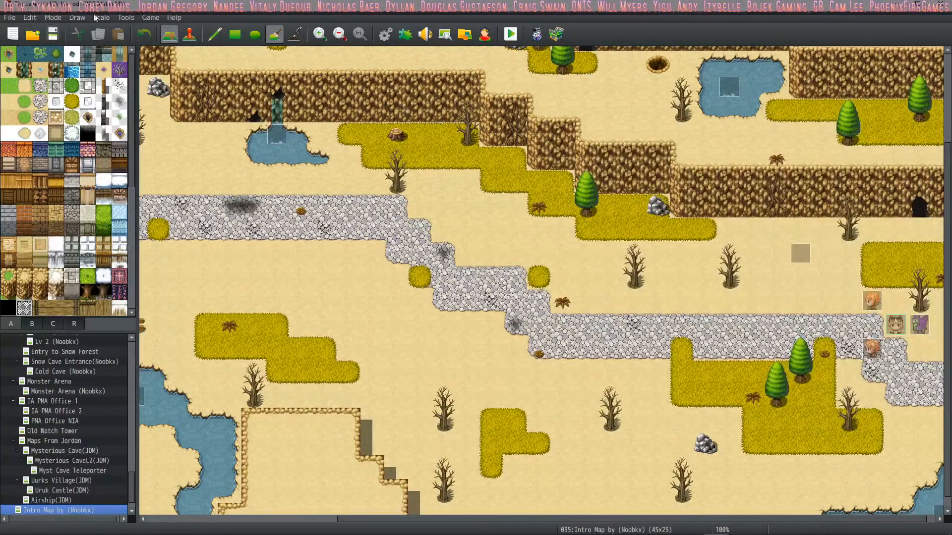
Open the Game.rpgproject project from The Amalgamation folder under RPG Maker, MV on the F: drive.
click(9, 18)
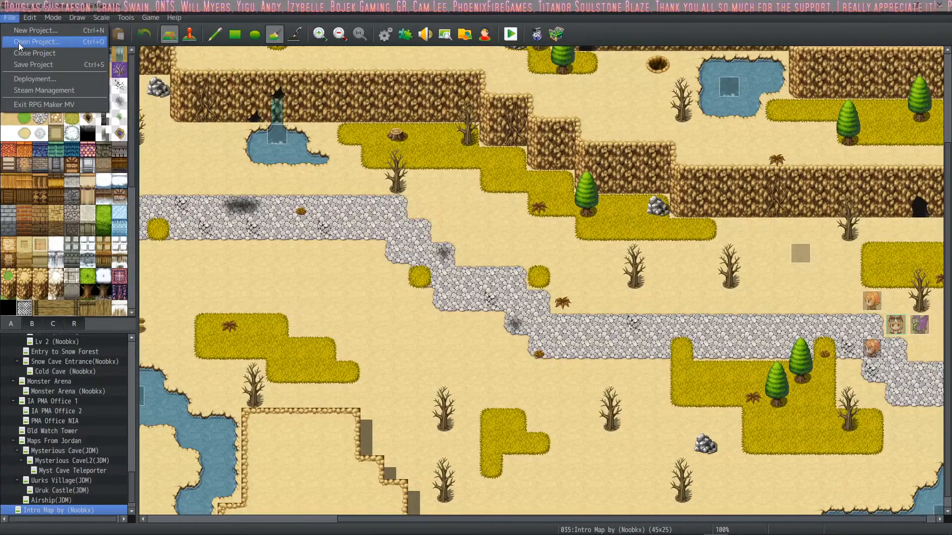
click(19, 46)
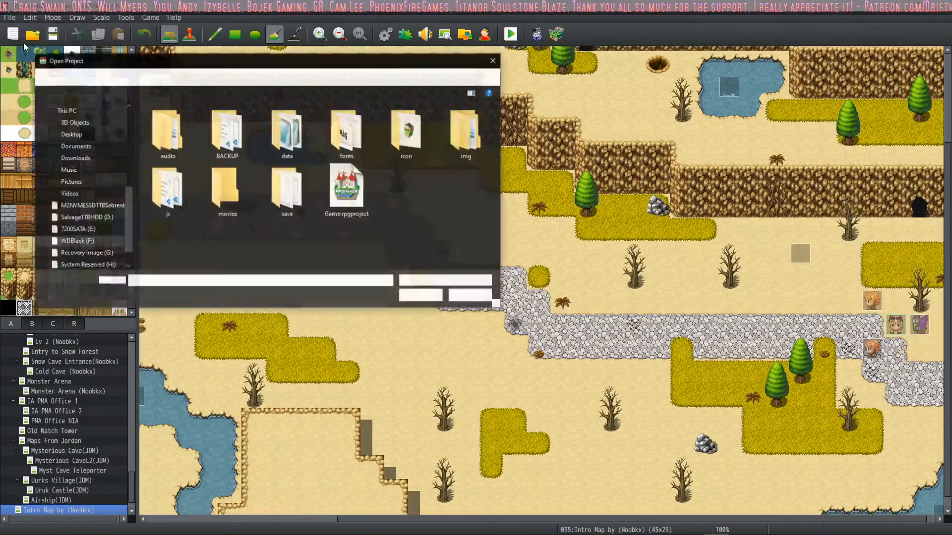
click(176, 76)
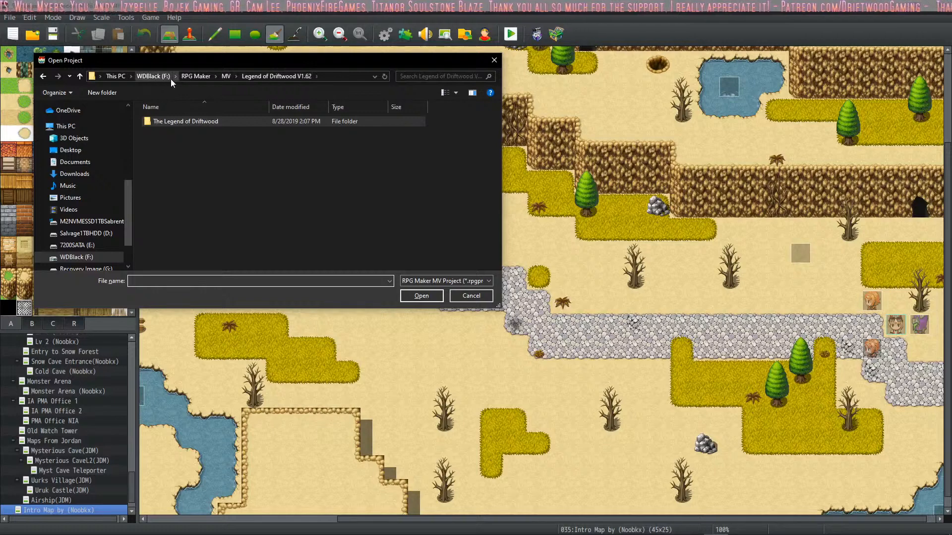
click(226, 77)
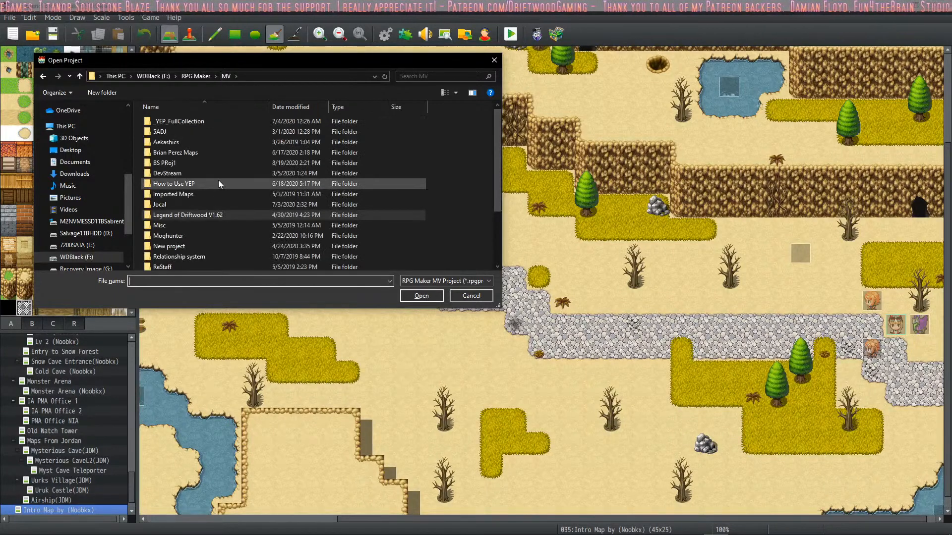
scroll(186, 228, down, 3)
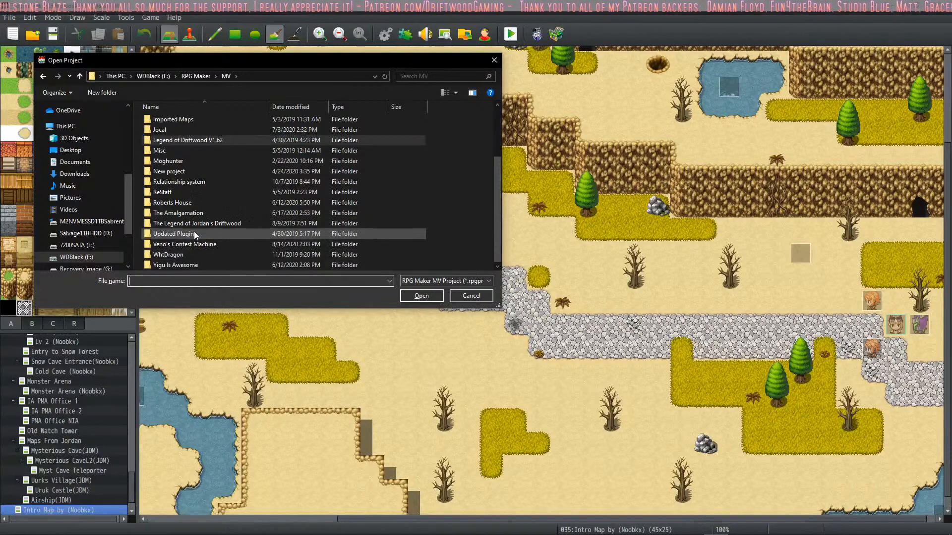
double_click(181, 213)
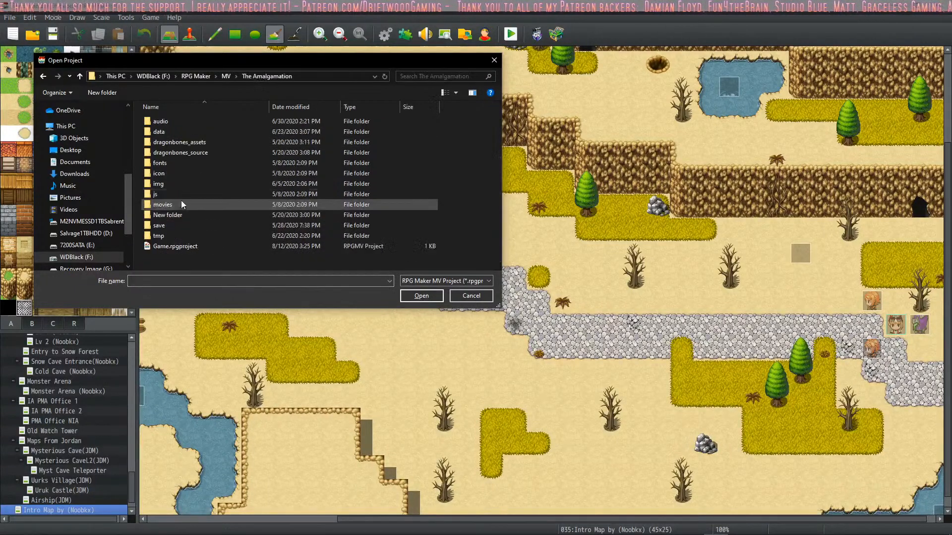
click(187, 246)
click(421, 296)
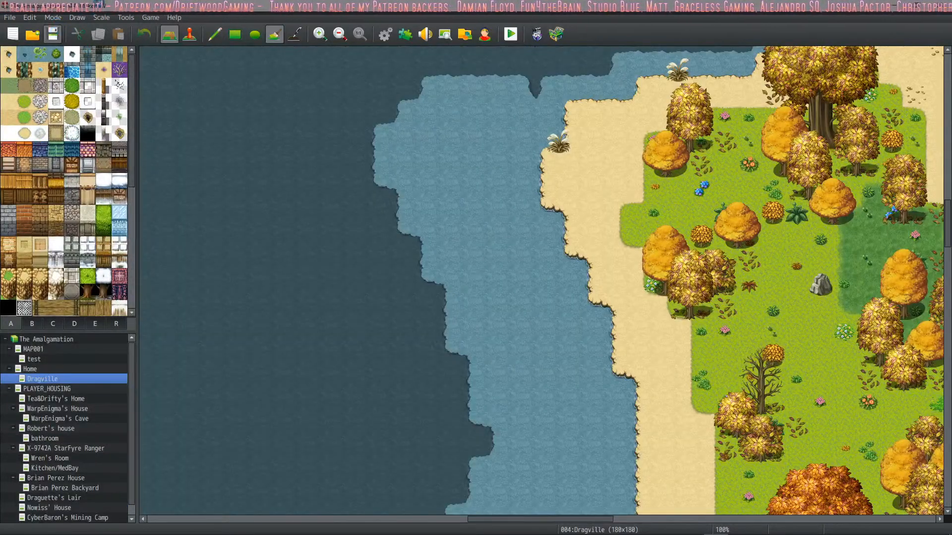
Open The Amalgamation's RPG Maker MV project folder in File Explorer.
scroll(318, 93, down, 5)
scroll(306, 91, right, 5)
click(151, 18)
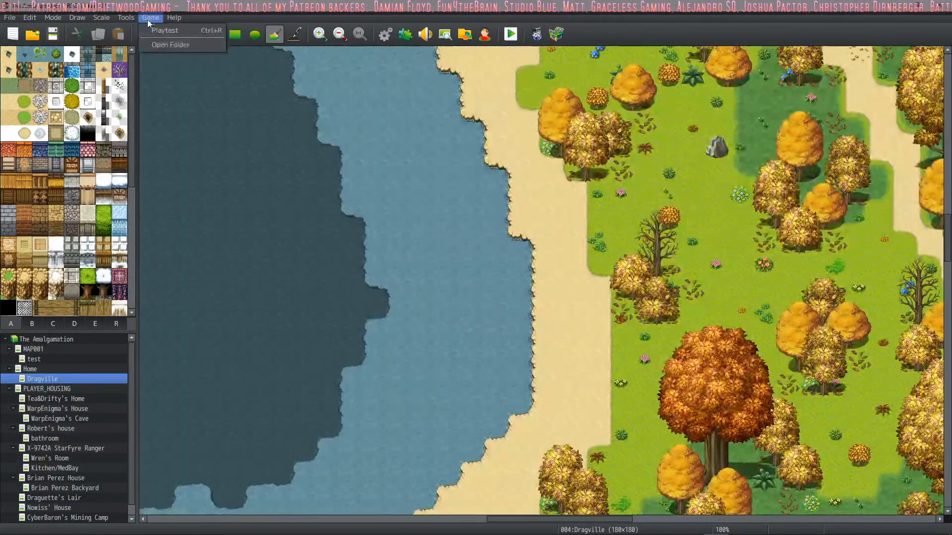
click(167, 45)
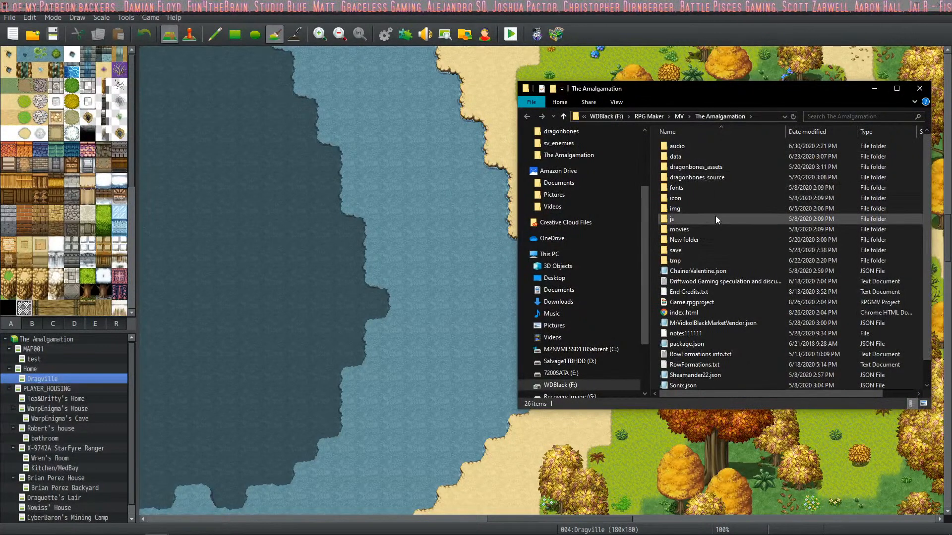
Switch to the second RPG Maker MZ window and close its Drift Clicker RPG project.
mouse_move(525, 530)
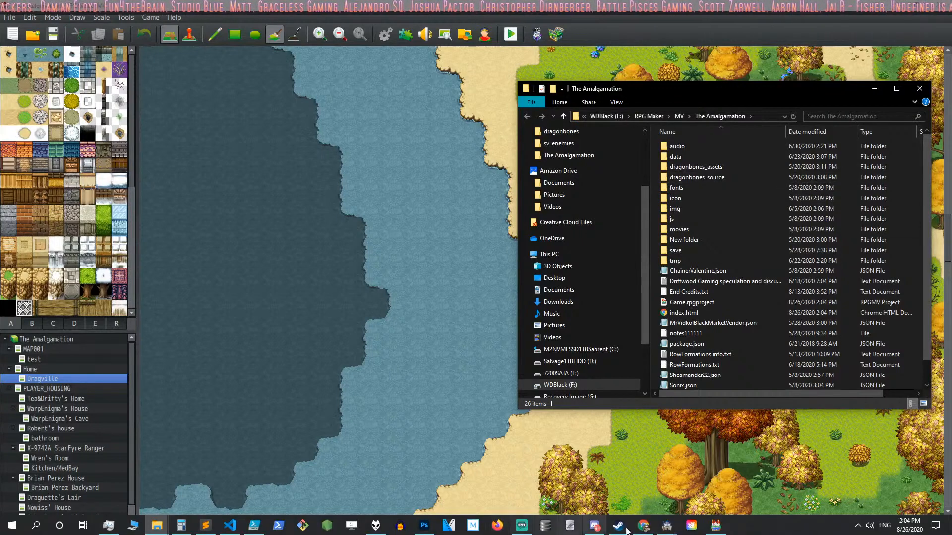
click(667, 525)
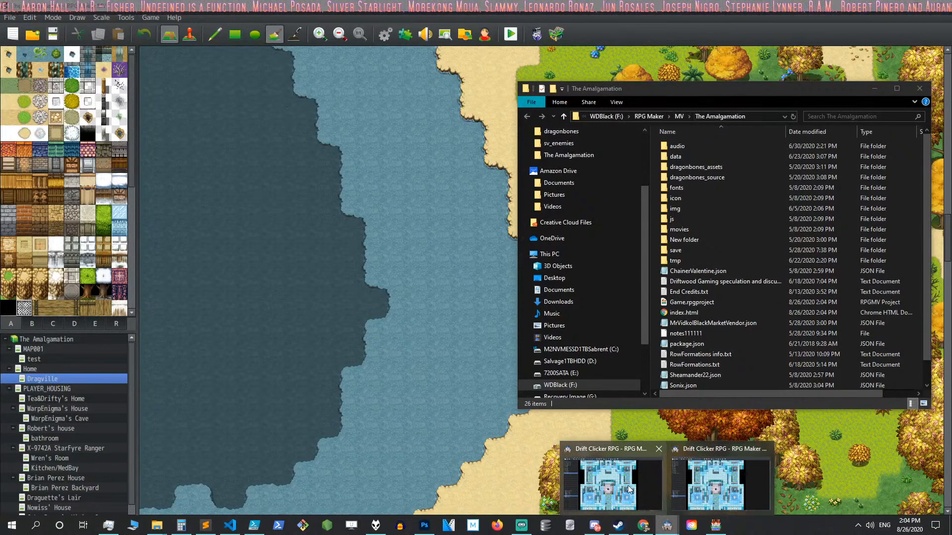
click(707, 485)
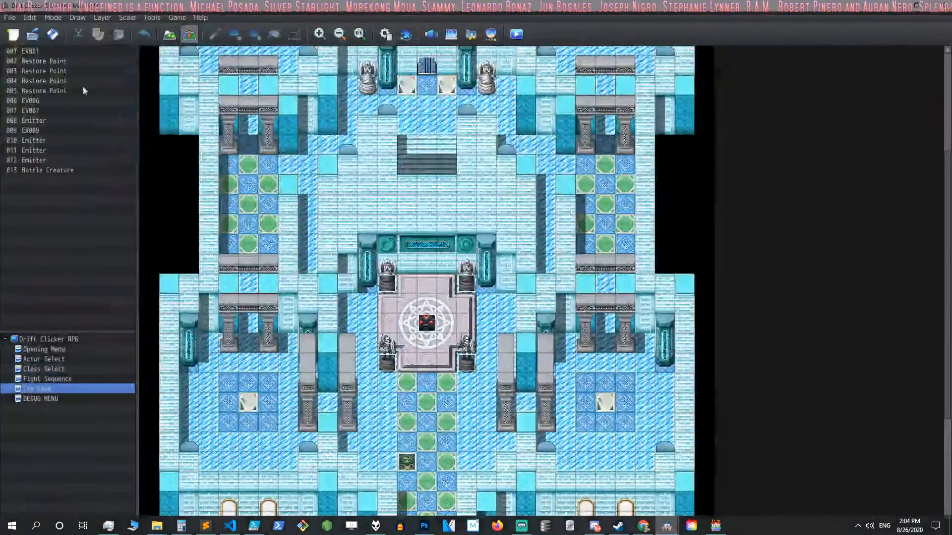
click(17, 18)
click(32, 53)
Create a new project with name and game title The Amalgamation, located in F:\RPG Maker MZ.
click(9, 17)
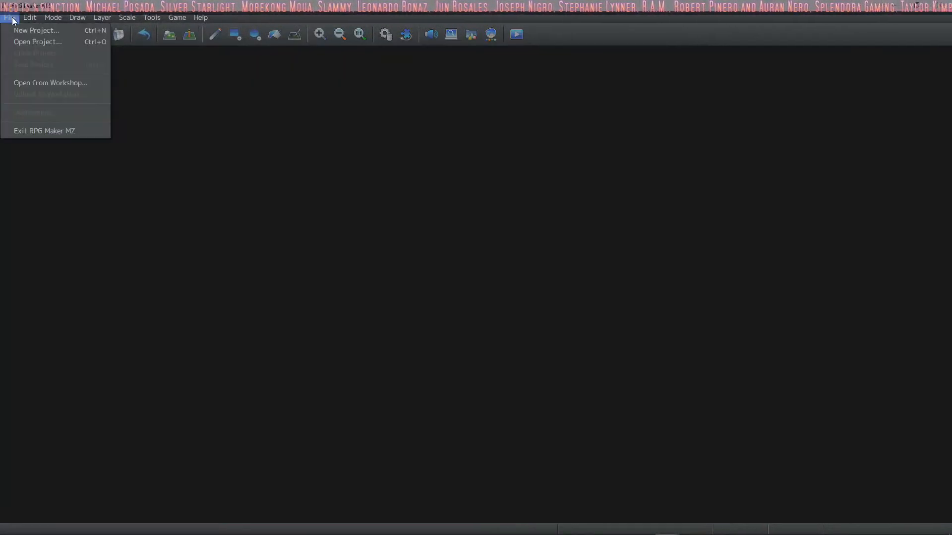
click(37, 30)
text(Th)
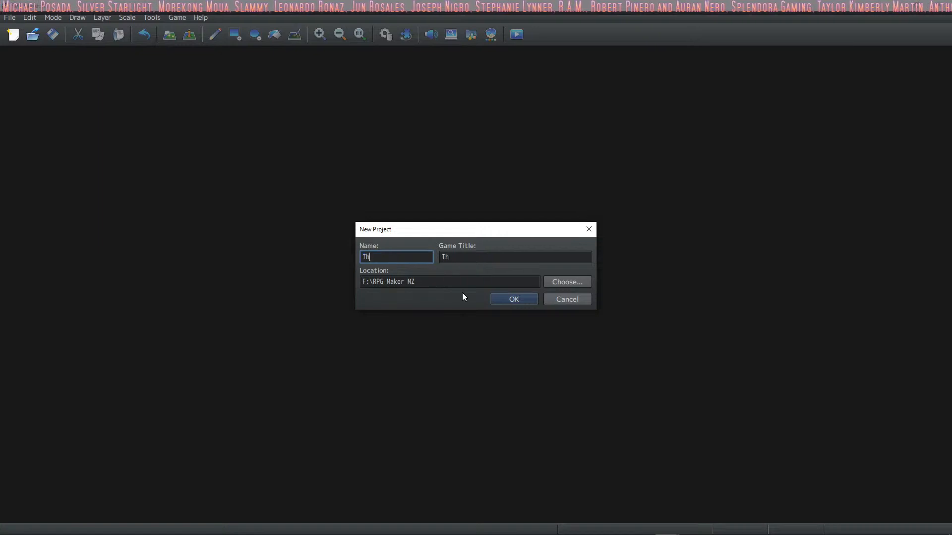
text(e Amala)
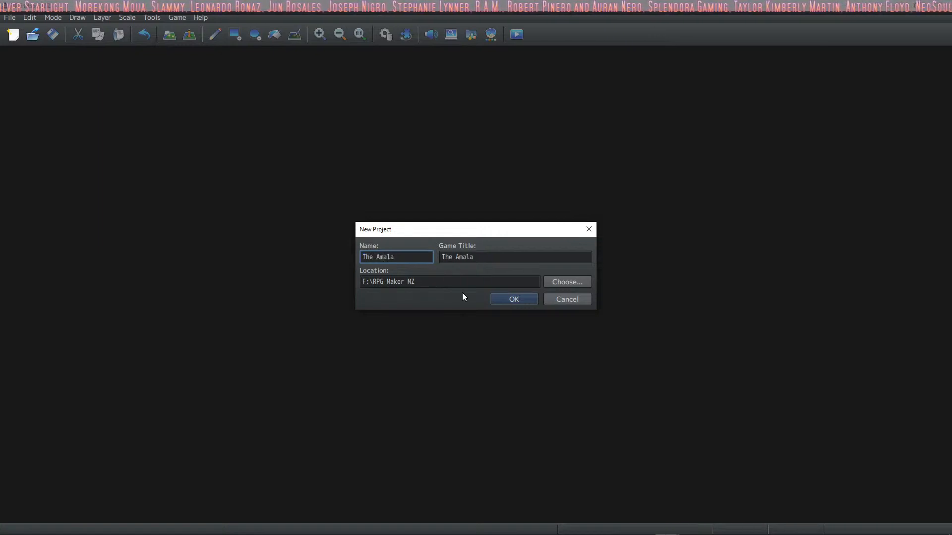
key(BackSpace)
text(g)
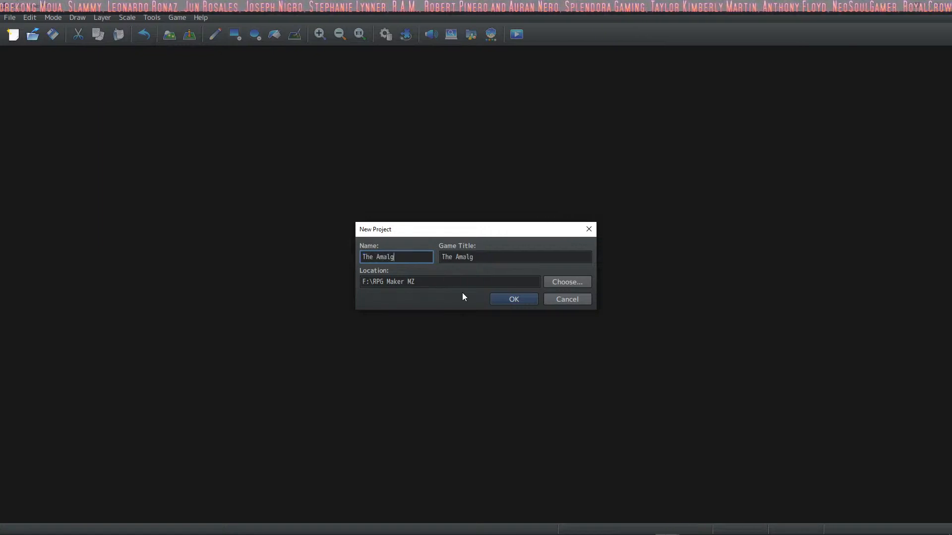
text(amation)
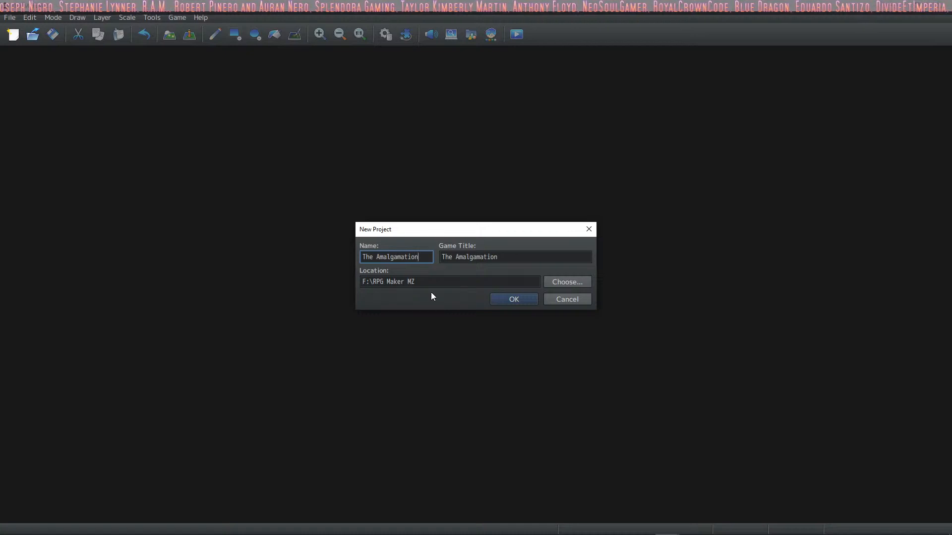
click(513, 299)
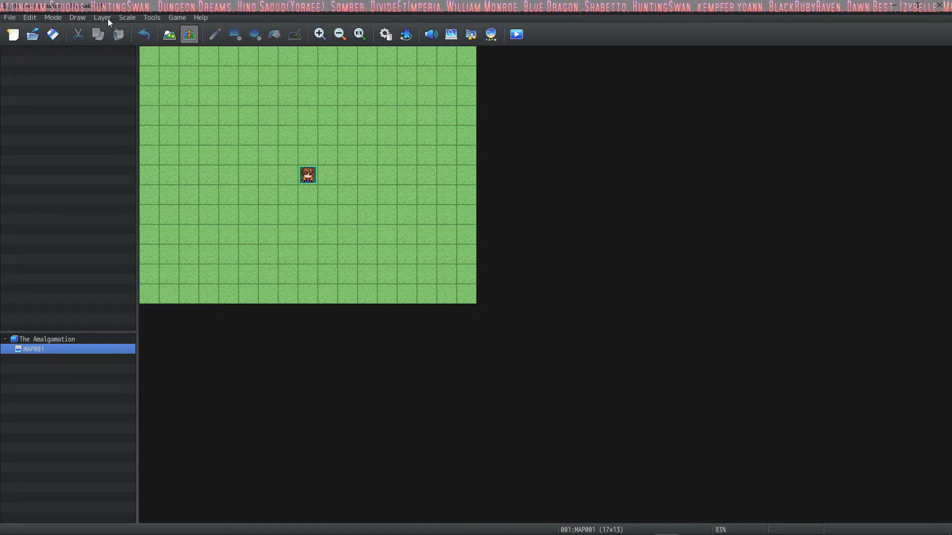
Open the new MZ project's folder in File Explorer and move its window over the map area.
click(182, 20)
click(183, 20)
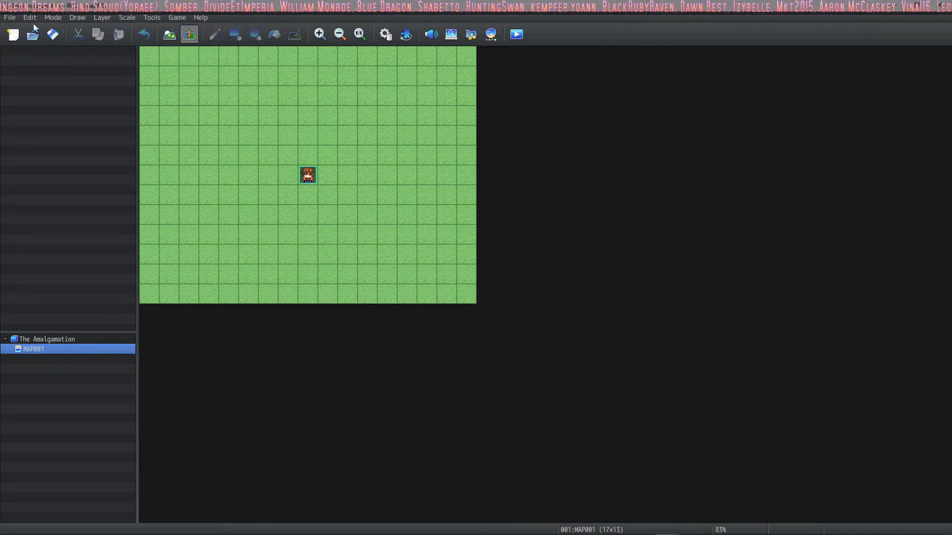
click(182, 20)
click(189, 52)
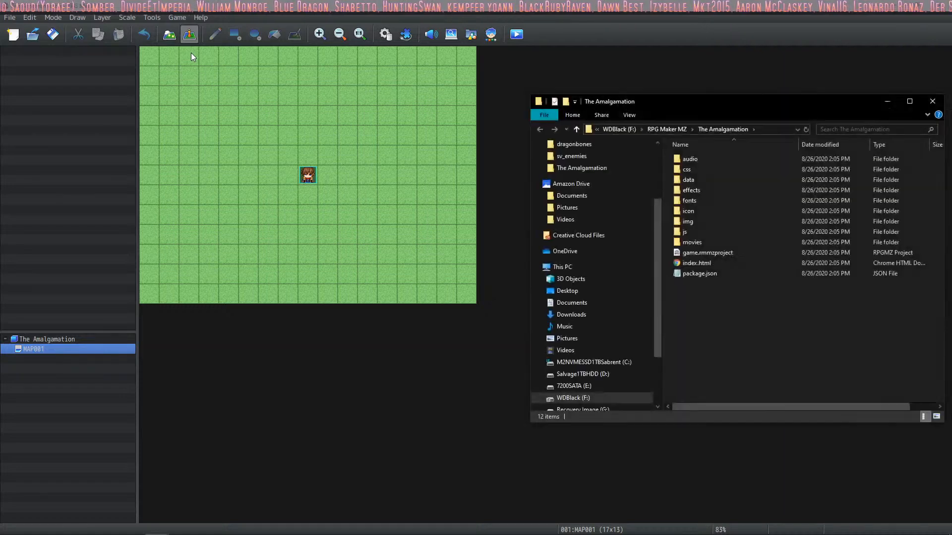
drag(659, 109, 164, 129)
Bring the MV folder of The Amalgamation forward so it shows beside the MZ project folder.
key(alt+Tab)
key(alt+Tab)
key(alt+Tab)
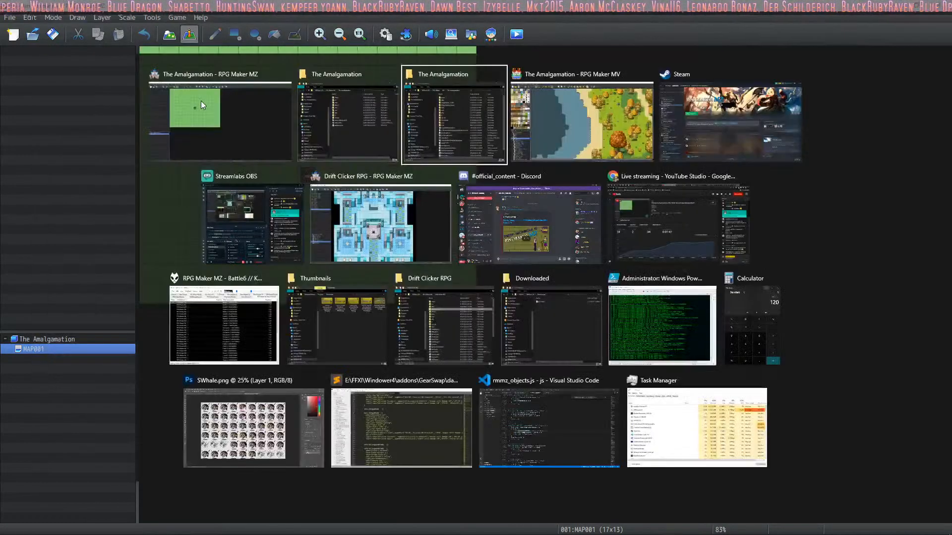
key(alt+Tab)
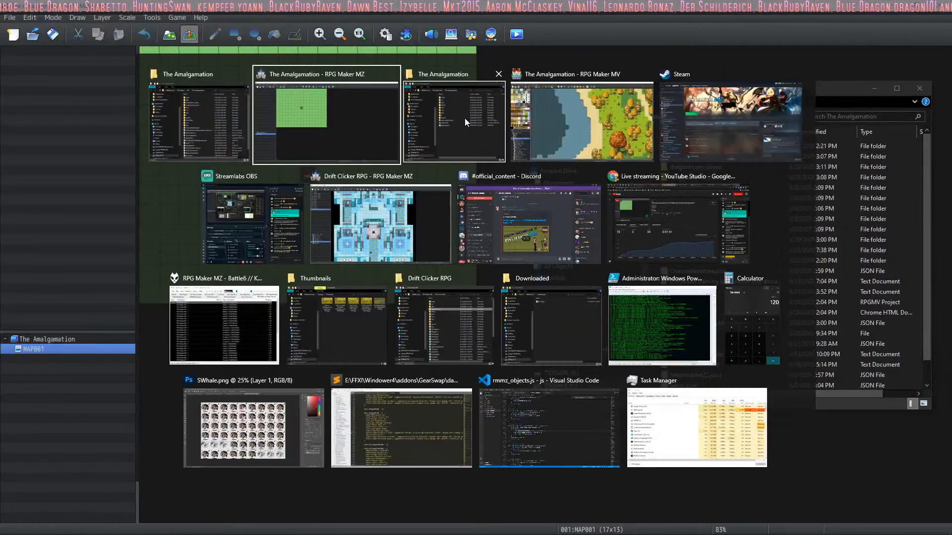
click(465, 118)
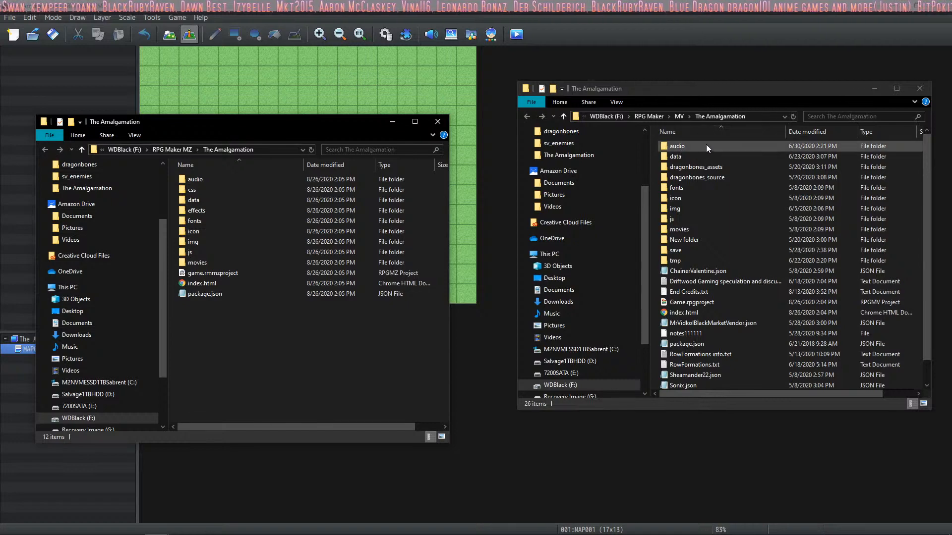
Select and copy everything in the MV project folder, from audio through supertoolsengine.html, and switch to the MZ folder.
scroll(706, 145, down, 3)
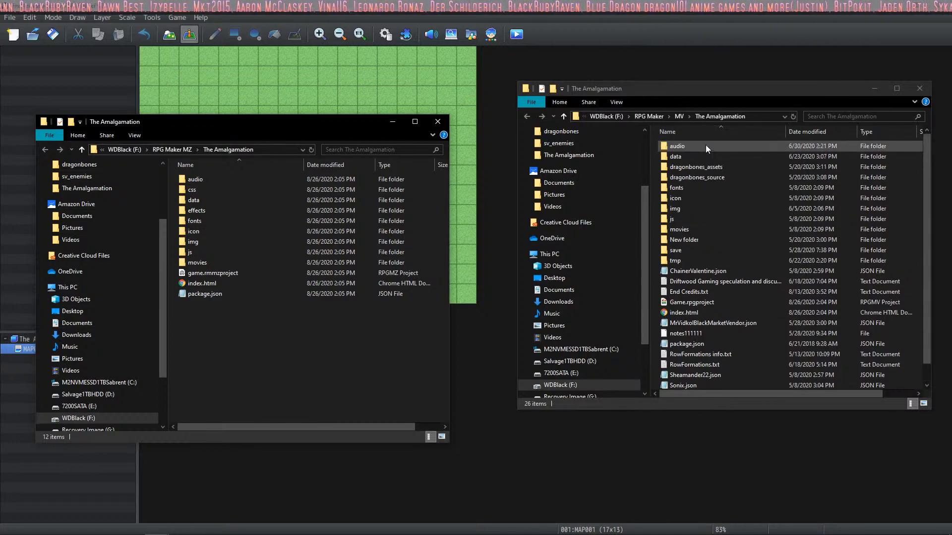
scroll(706, 145, up, 2)
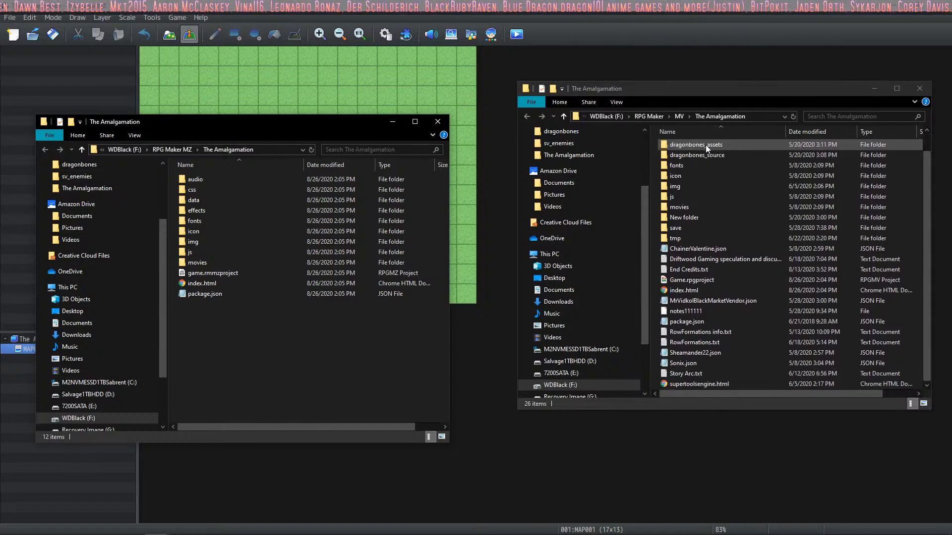
click(700, 147)
scroll(700, 147, down, 2)
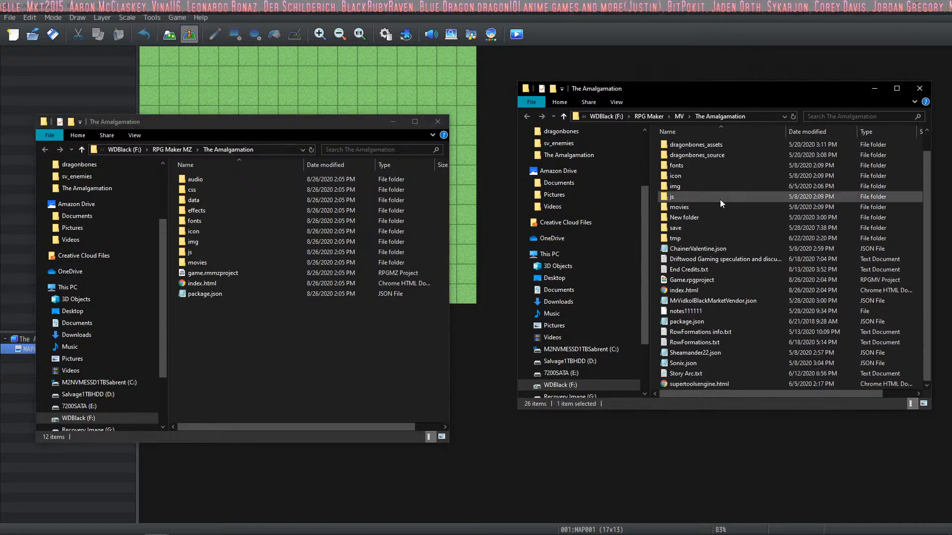
shift+click(705, 385)
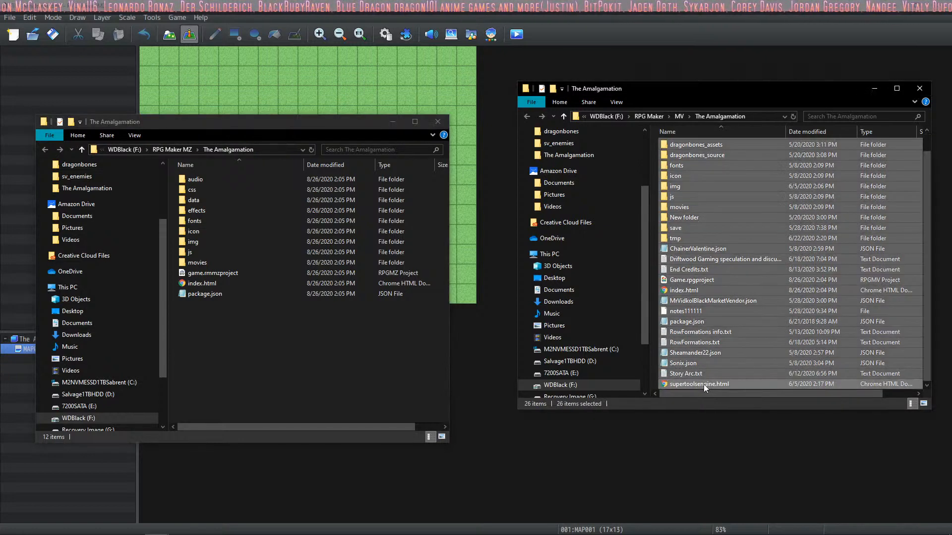
click(278, 351)
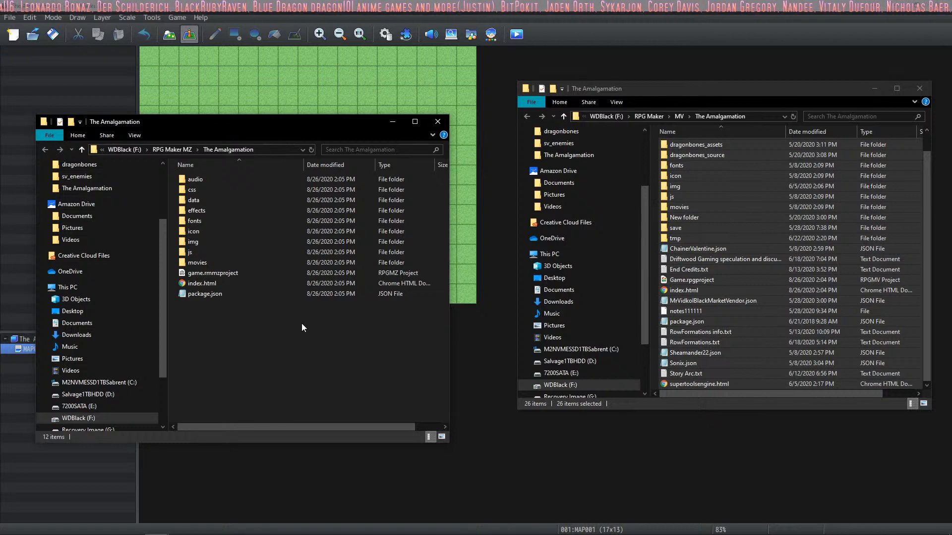
scroll(711, 267, up, 1)
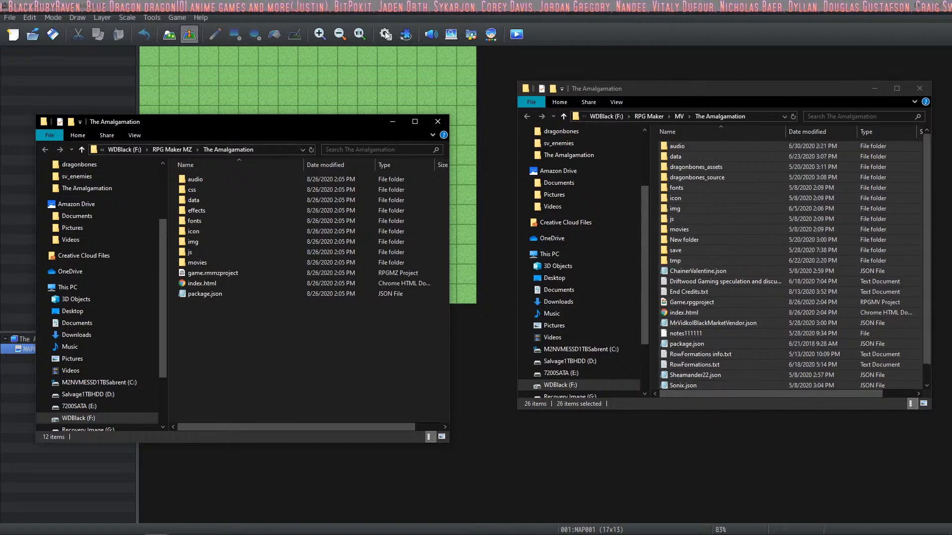
Clear the RPG Maker MZ and MV editor windows off the screen and paste the MV project's files into the MZ project folder.
click(933, 3)
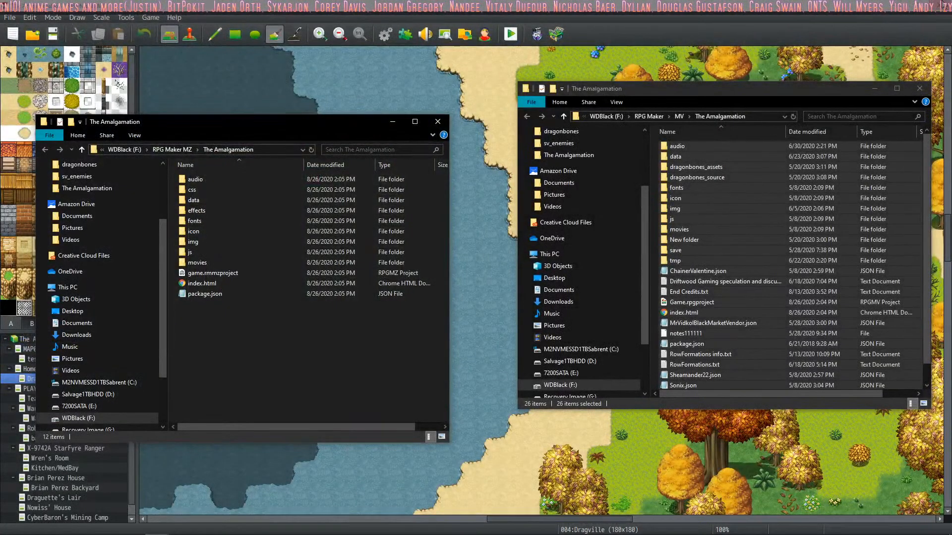
click(944, 8)
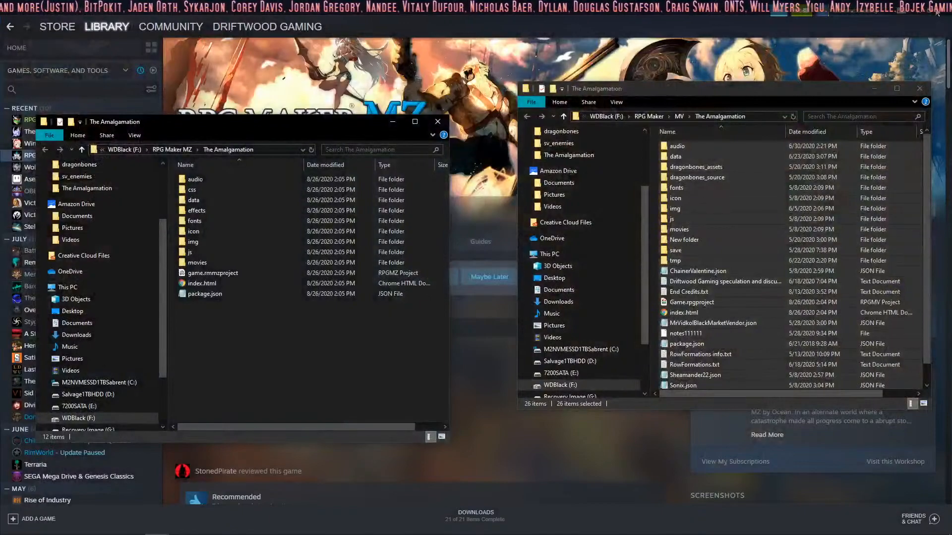
click(667, 525)
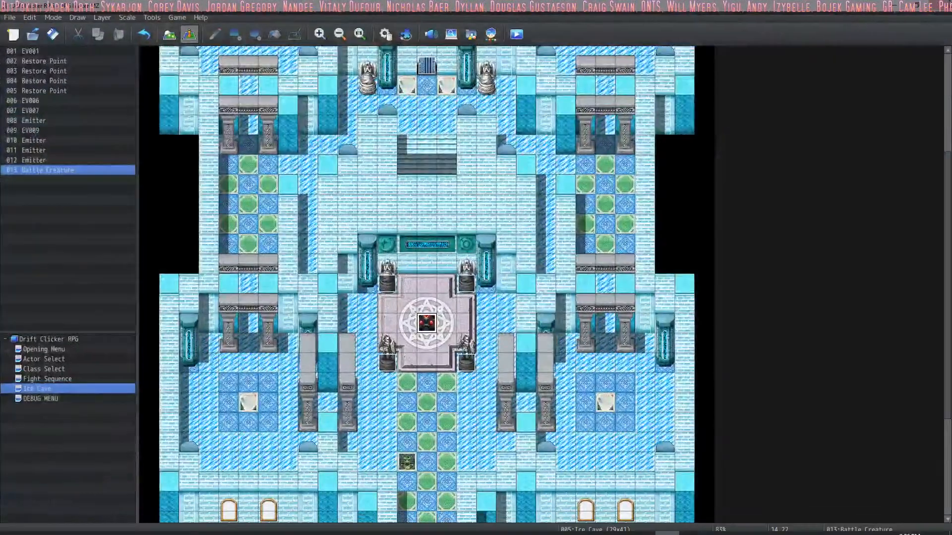
click(947, 4)
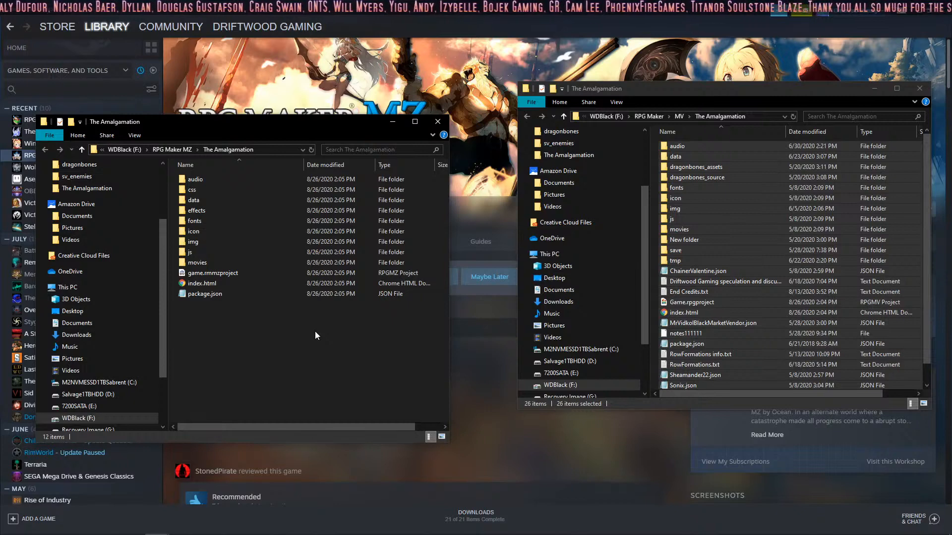
key(ctrl+v)
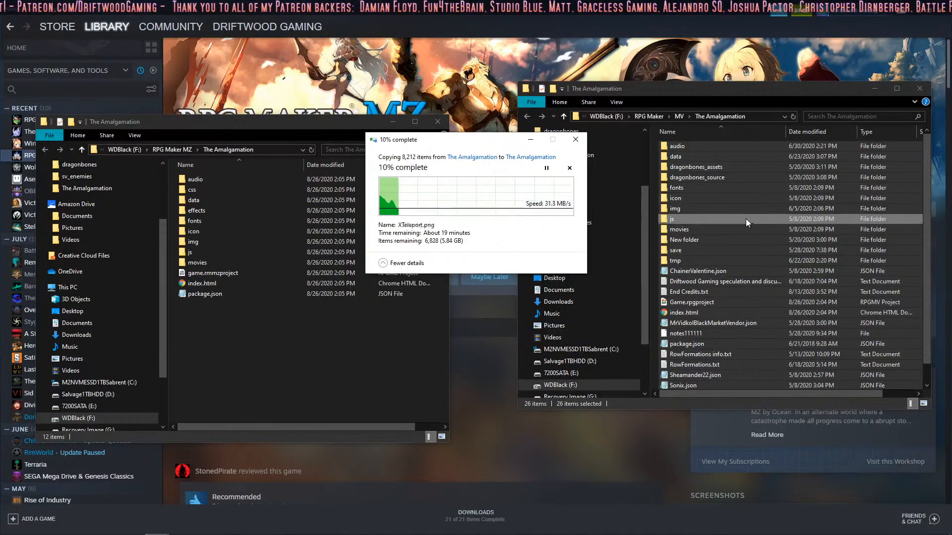
Return to RPG Maker MZ and close The Amalgamation project.
mouse_move(665, 529)
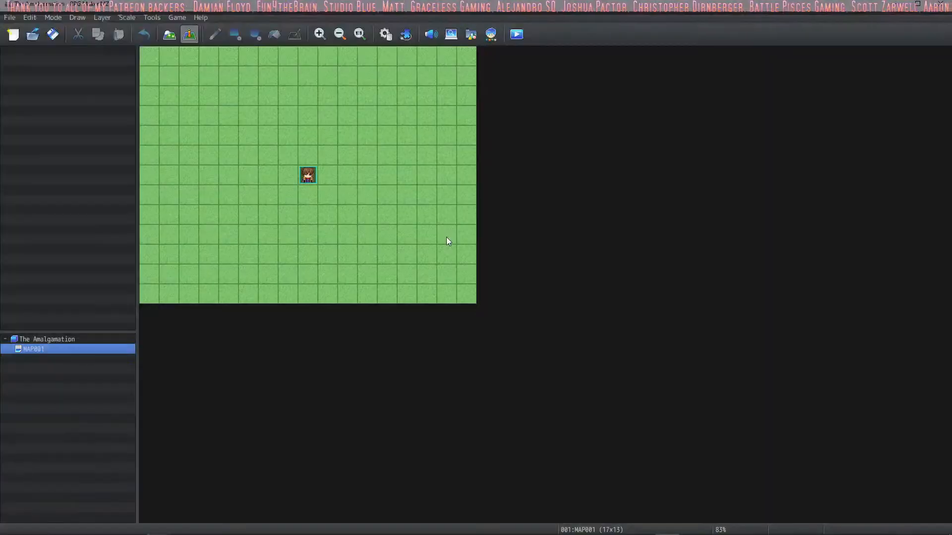
click(9, 17)
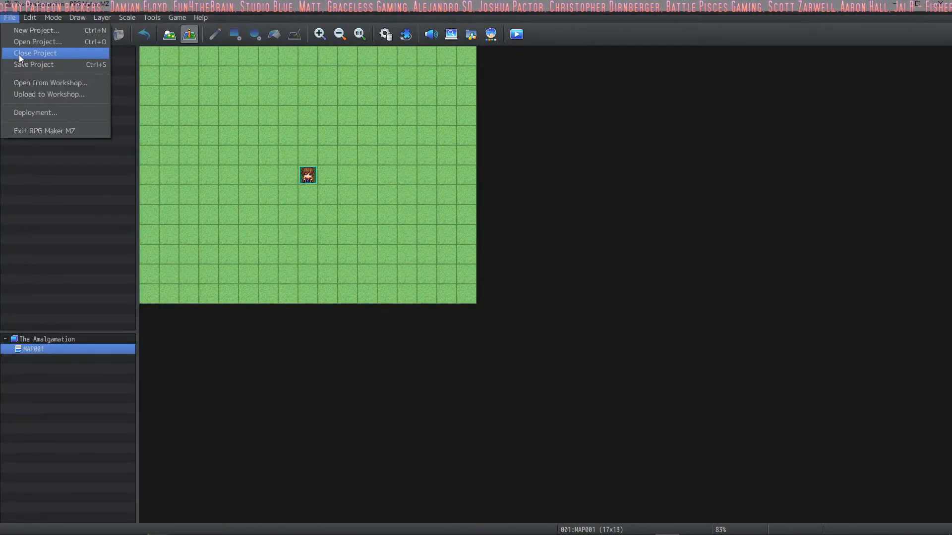
click(18, 54)
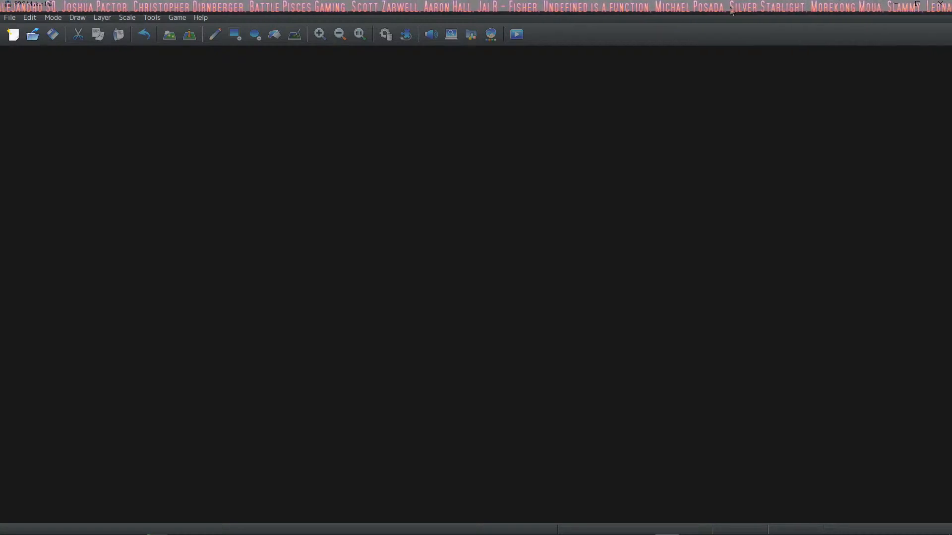
Open game.rmmzproject from the Drift Clicker RPG folder under RPG Maker MZ and view the Ice Cave map.
click(10, 17)
click(31, 40)
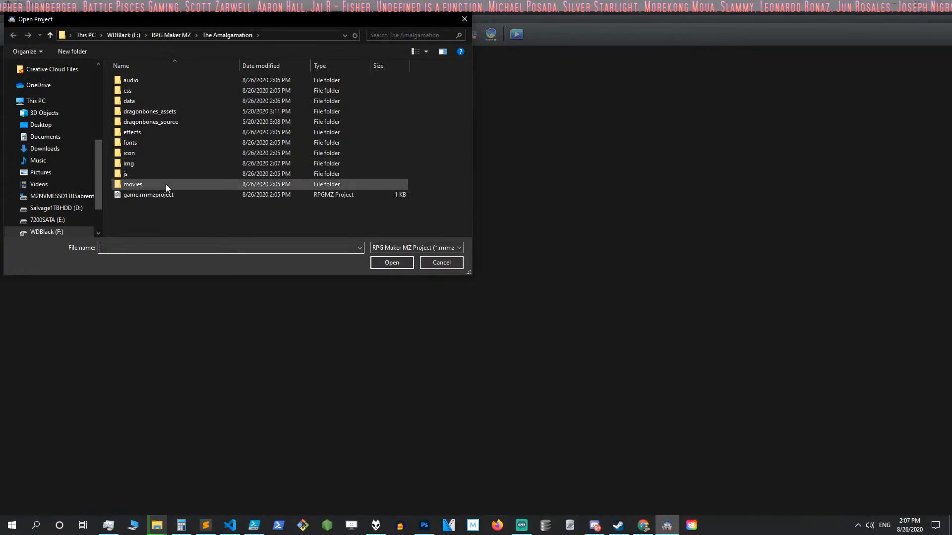
click(180, 36)
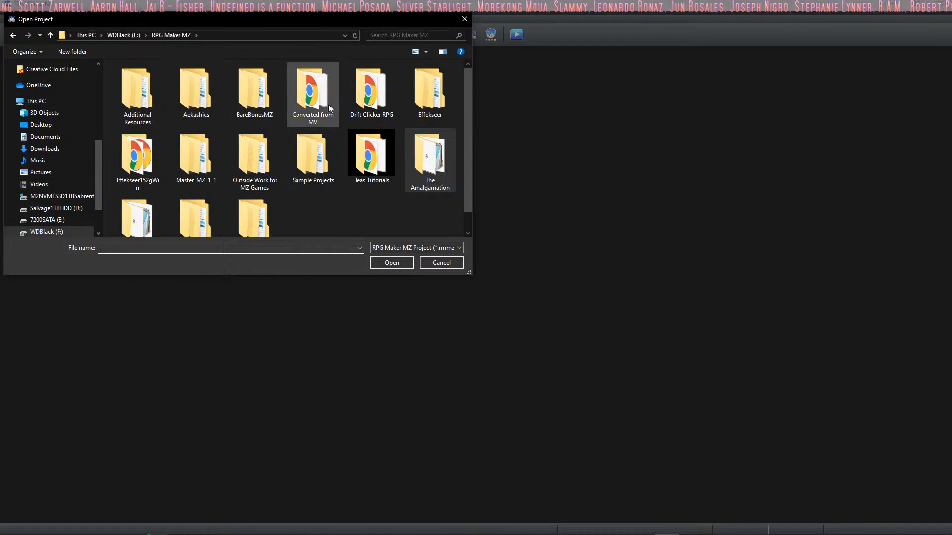
double_click(371, 92)
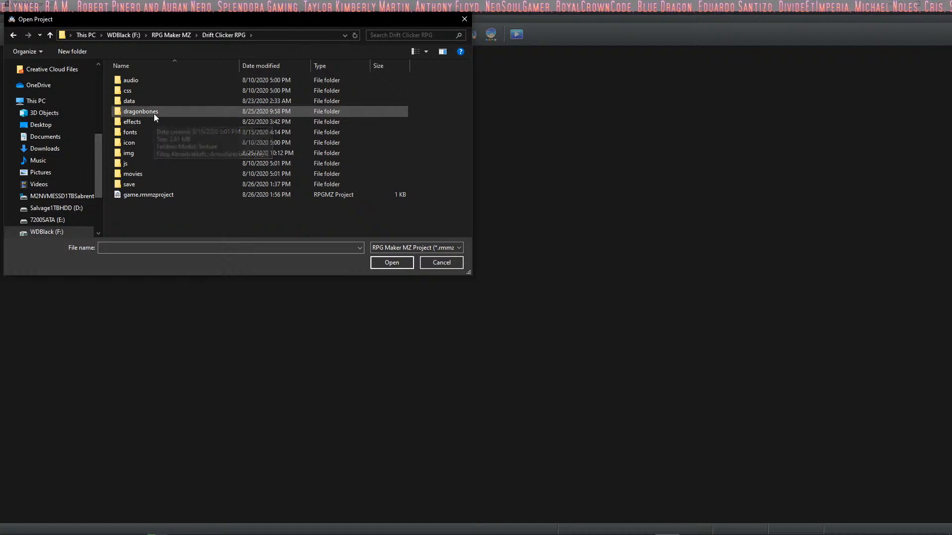
click(149, 195)
double_click(149, 195)
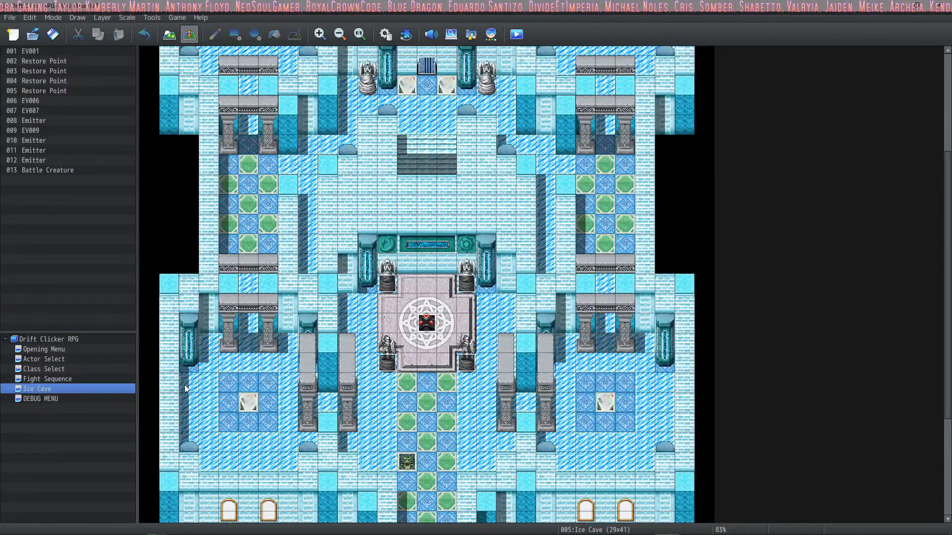
middle_click(311, 316)
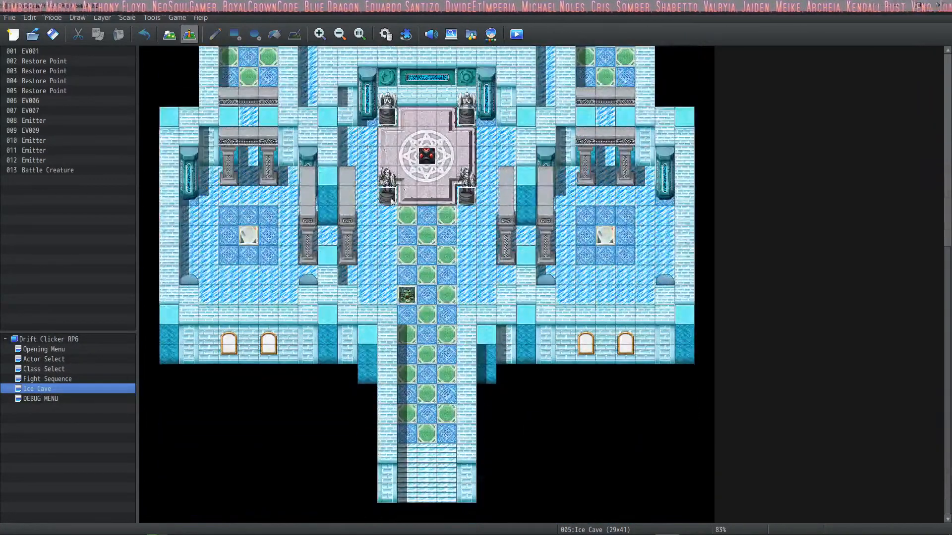
Look through the database's Actors, Classes, Skills, Animations, Tilesets, Common Events, States and Enemies, and close it.
click(385, 33)
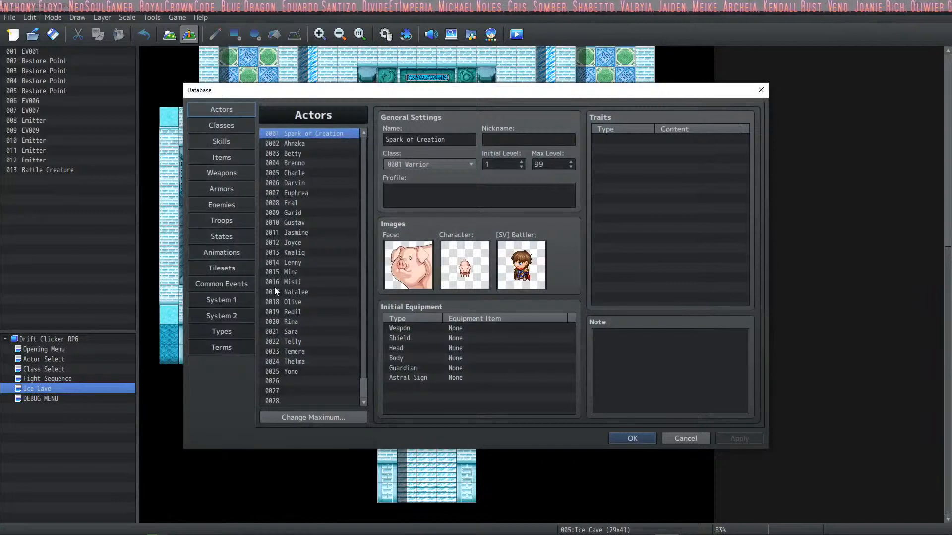
click(213, 126)
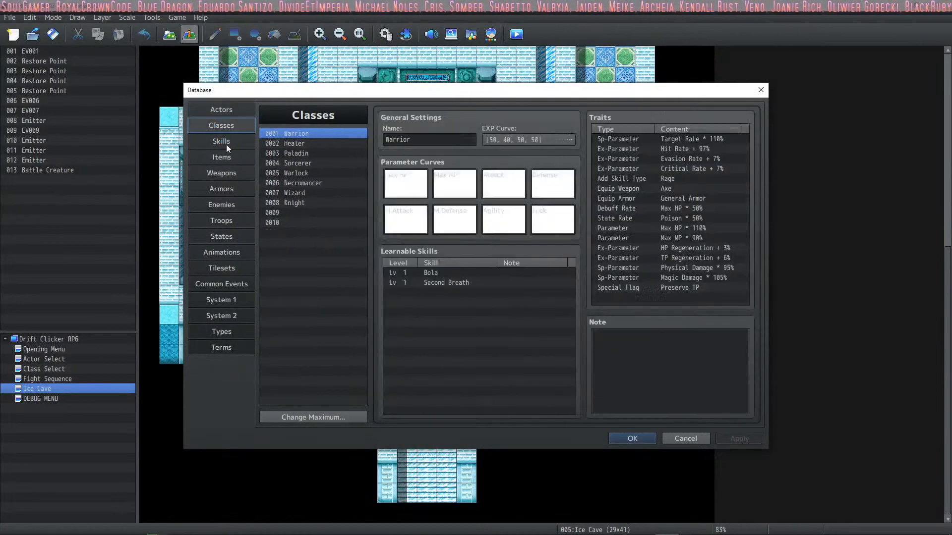
click(226, 143)
click(233, 254)
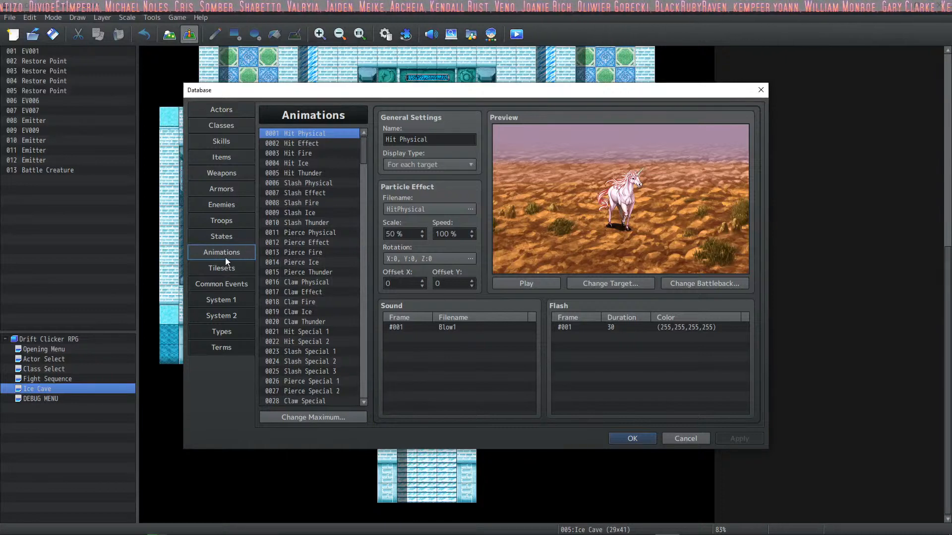
click(225, 268)
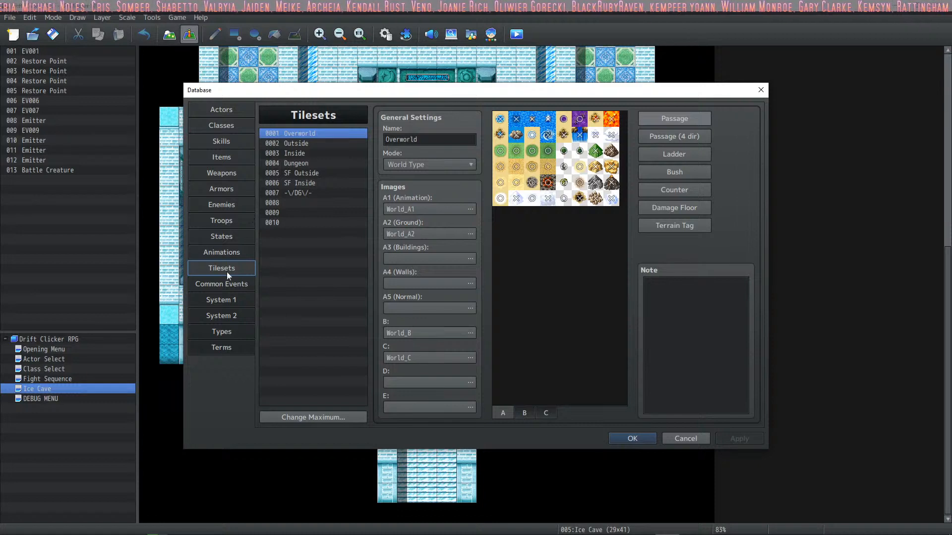
click(227, 278)
click(227, 237)
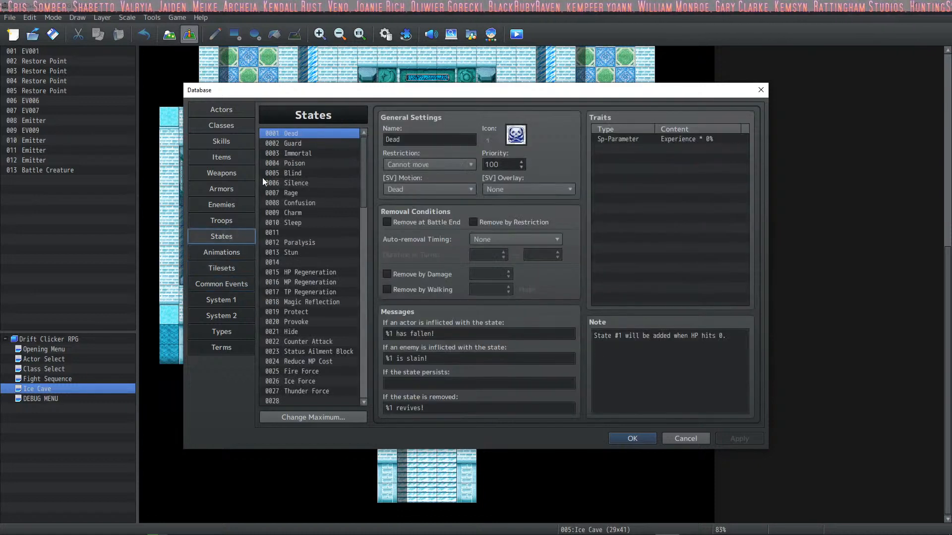
click(226, 204)
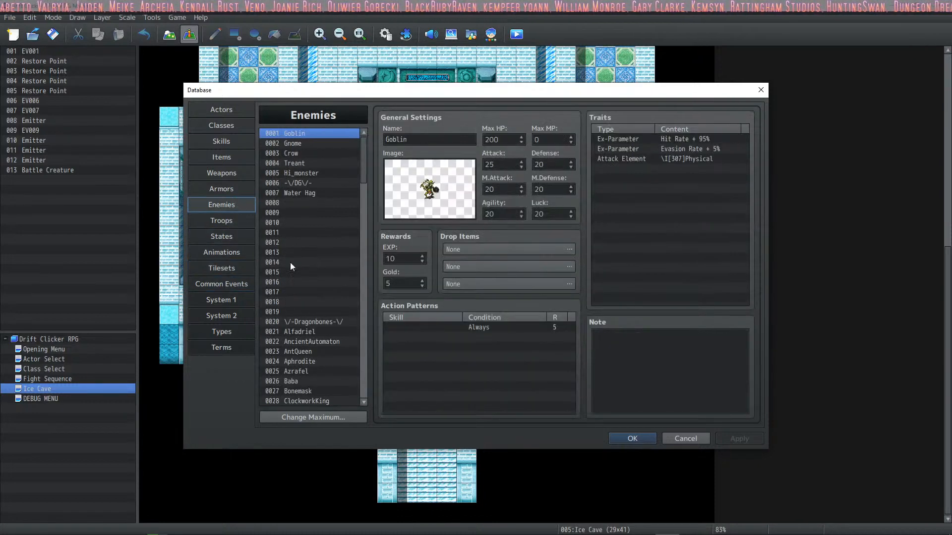
click(627, 439)
Examine the project's plugin list, covering Public_0_Dragonbones, VisuMZ_2_DragonbonesUnion, VisuMZ_3_VictoryAftermath and VisuMZ_4_Debugger.
click(411, 35)
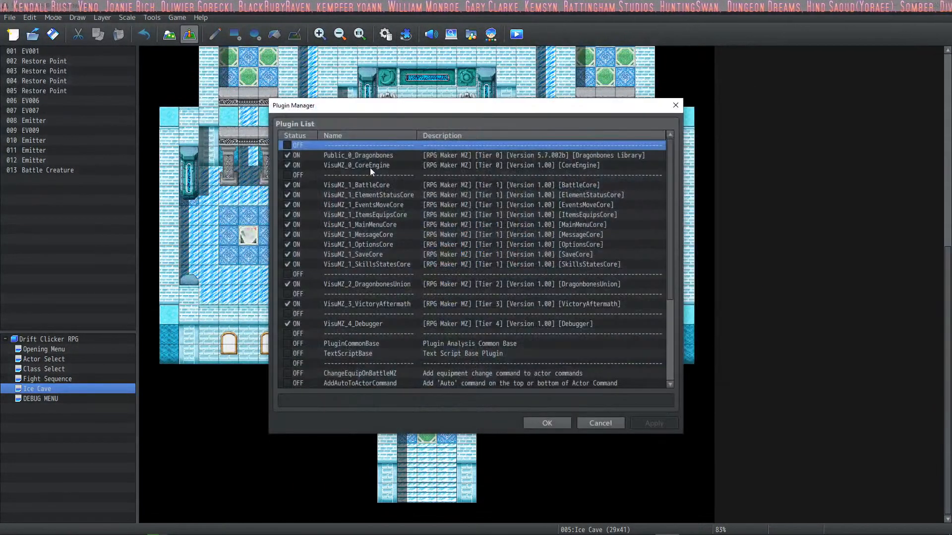
click(391, 155)
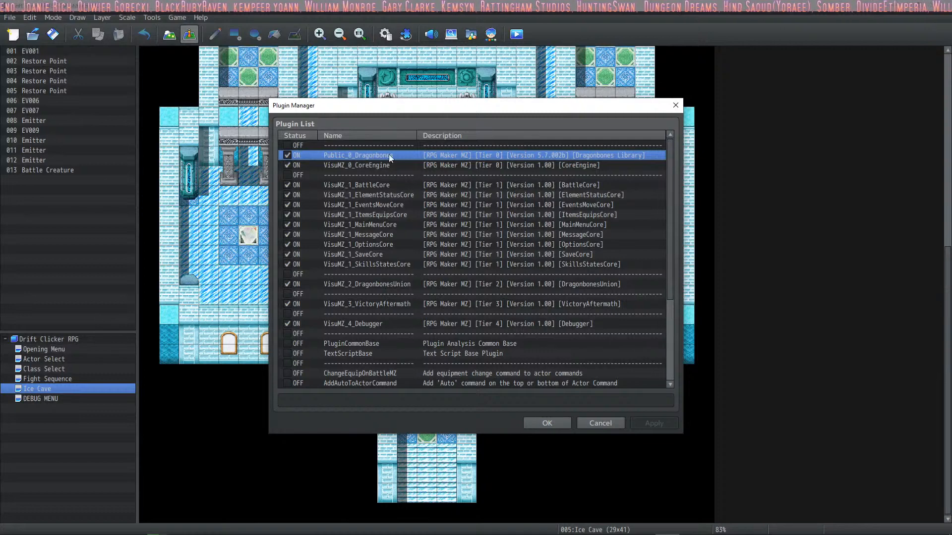
click(367, 284)
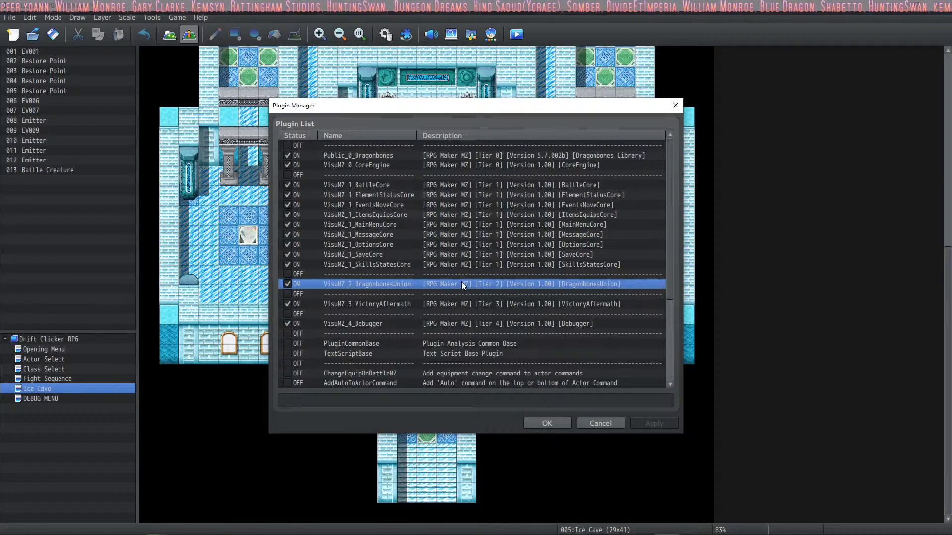
scroll(414, 302, down, 3)
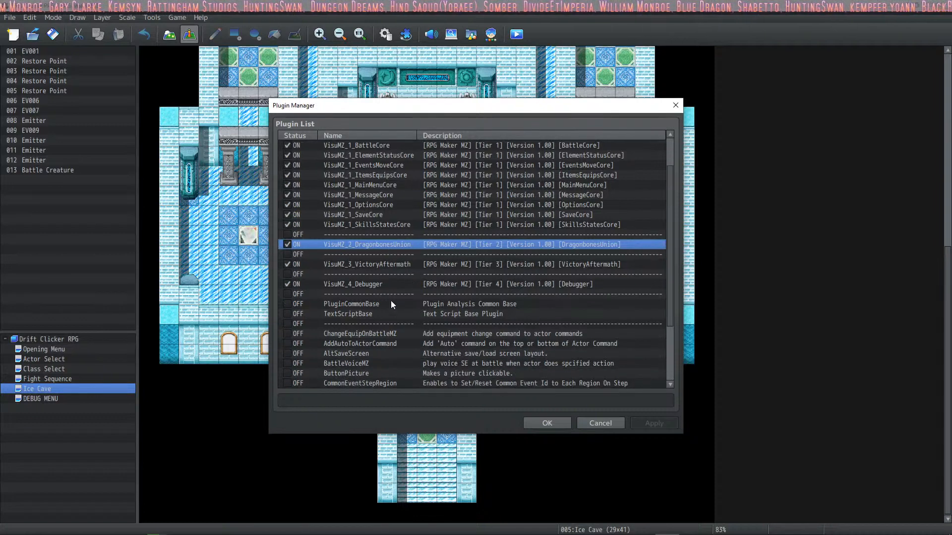
click(384, 235)
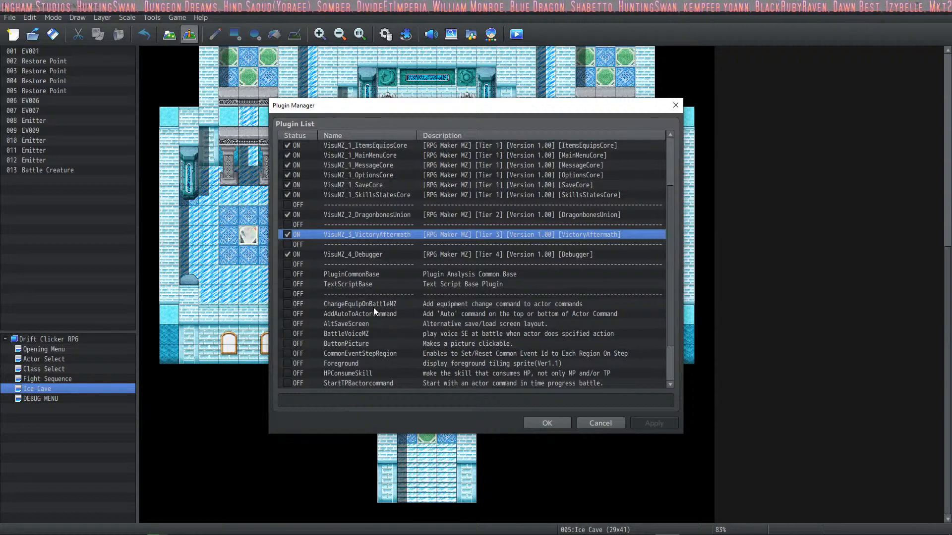
click(370, 255)
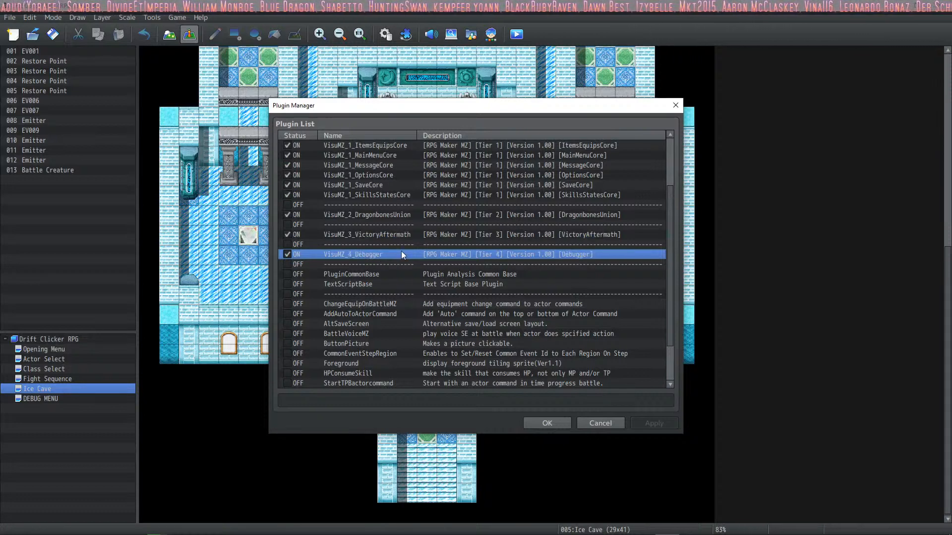
Review the order of the VisuMZ plugins, including VisuMZ_1_ElementStatusCore, and close the plugin list.
scroll(400, 251, up, 3)
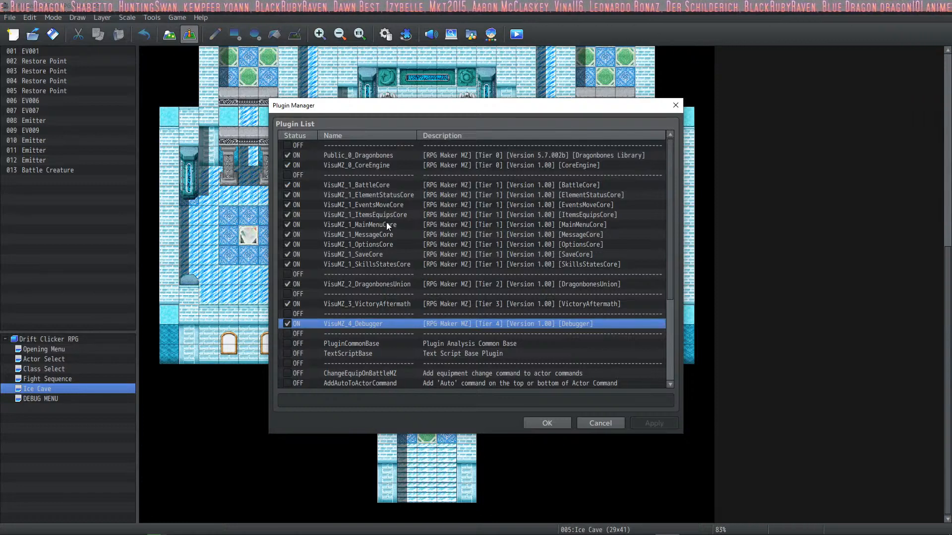
scroll(386, 222, down, 2)
scroll(386, 222, up, 2)
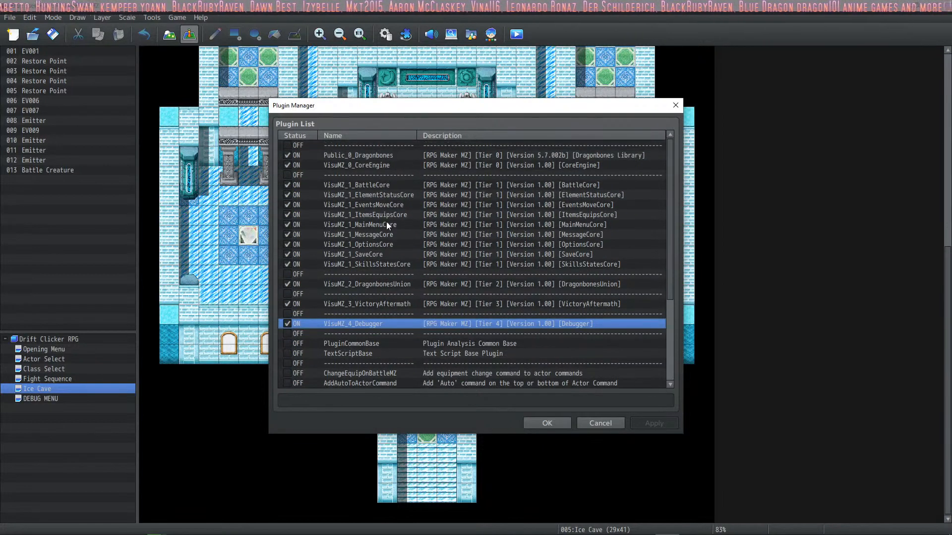
scroll(386, 222, down, 4)
scroll(379, 232, up, 3)
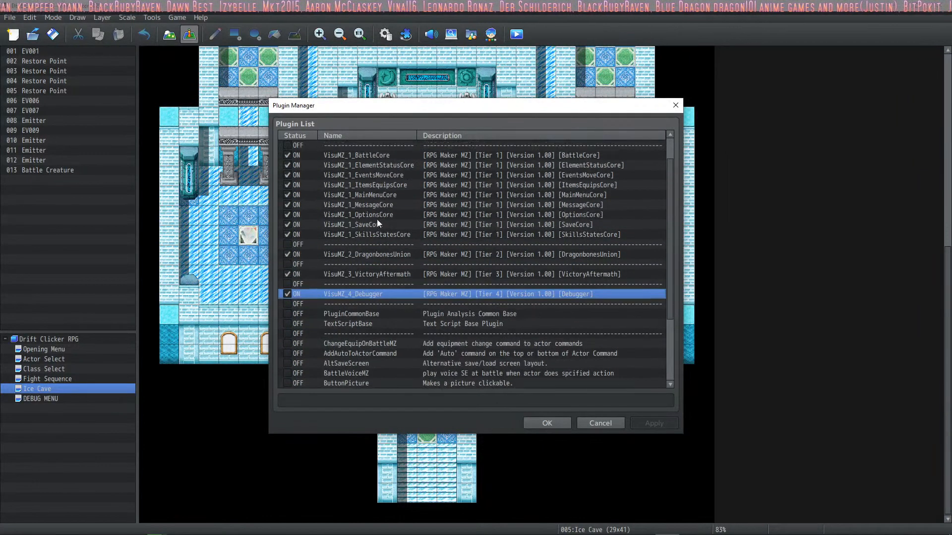
scroll(376, 222, up, 1)
click(383, 194)
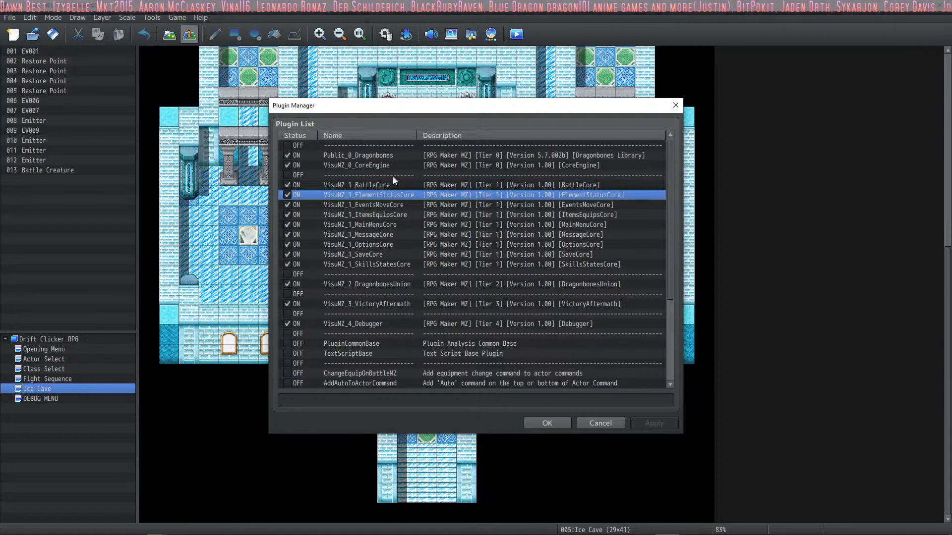
click(548, 426)
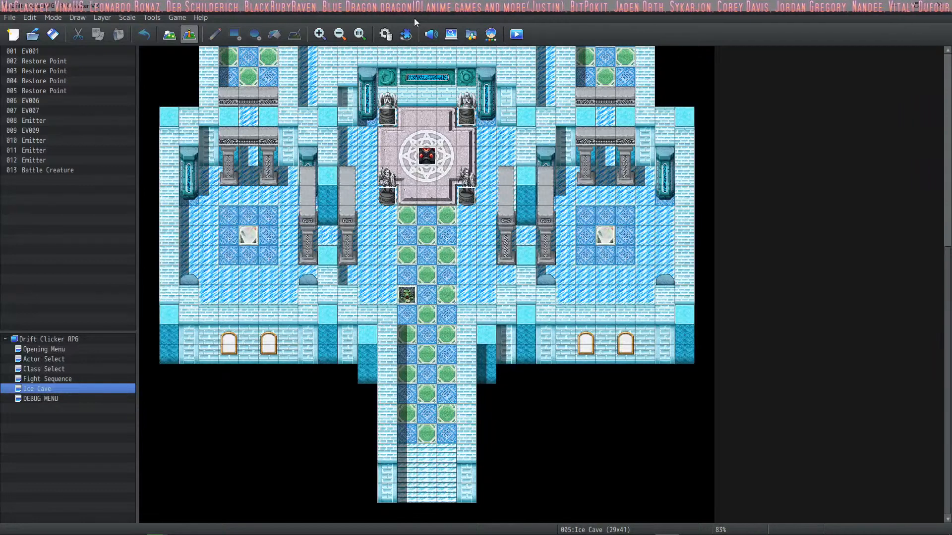
Check the images and Dragonbones notetags of the database enemies from Alfadriel through ClockworkKing.
click(384, 31)
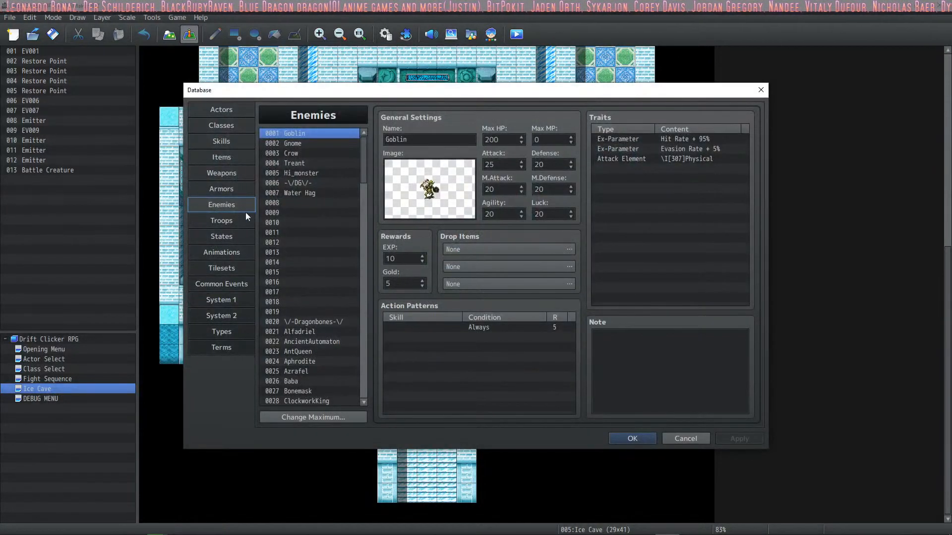
drag(361, 150, 367, 172)
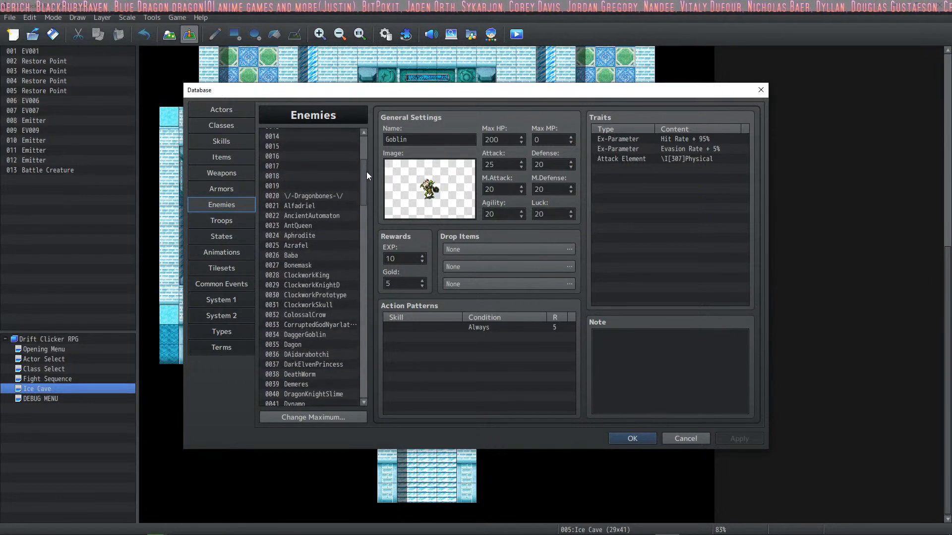
click(323, 205)
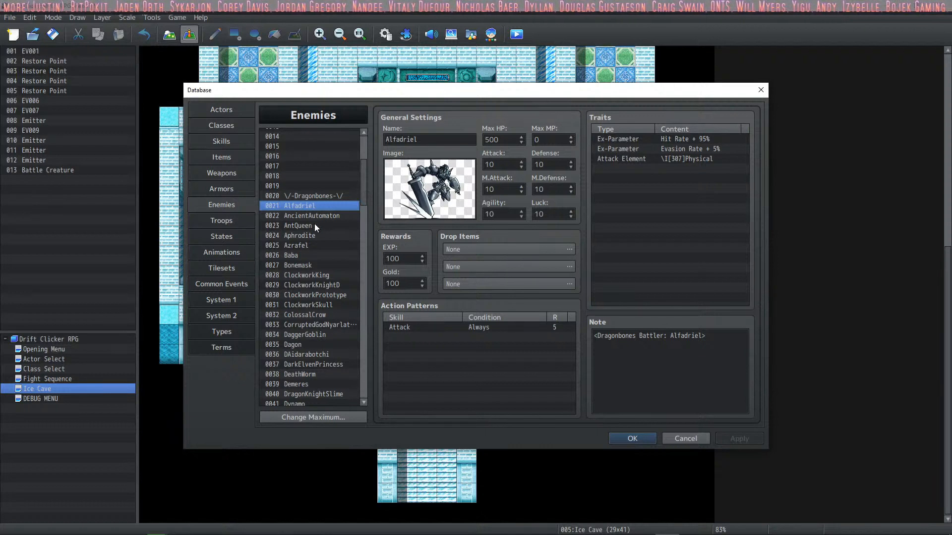
click(320, 216)
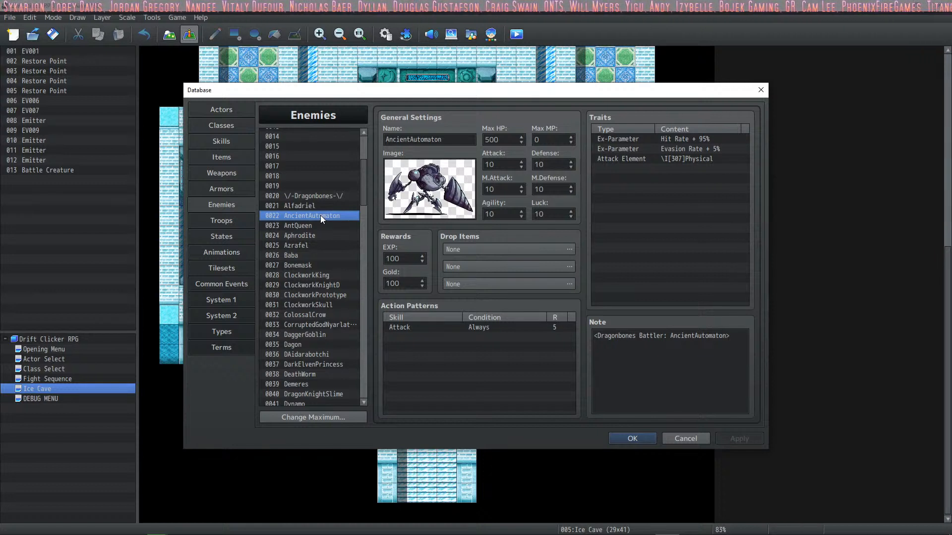
click(317, 226)
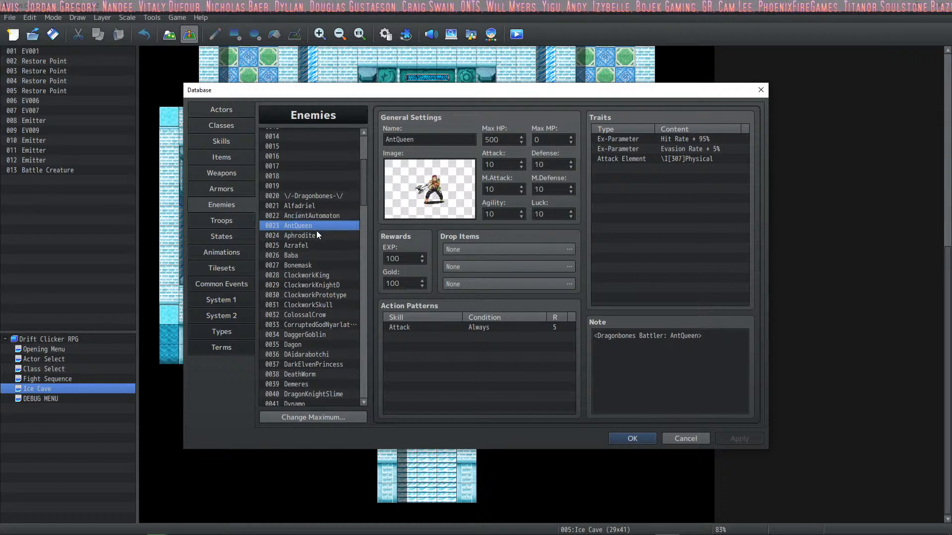
key(Down)
key(Down)
key(Down)
key(Down)
key(Down)
Spot-check the Dragonbones enemies further down the list, including Hades, ParrotKing and SKXoer.
scroll(293, 277, down, 3)
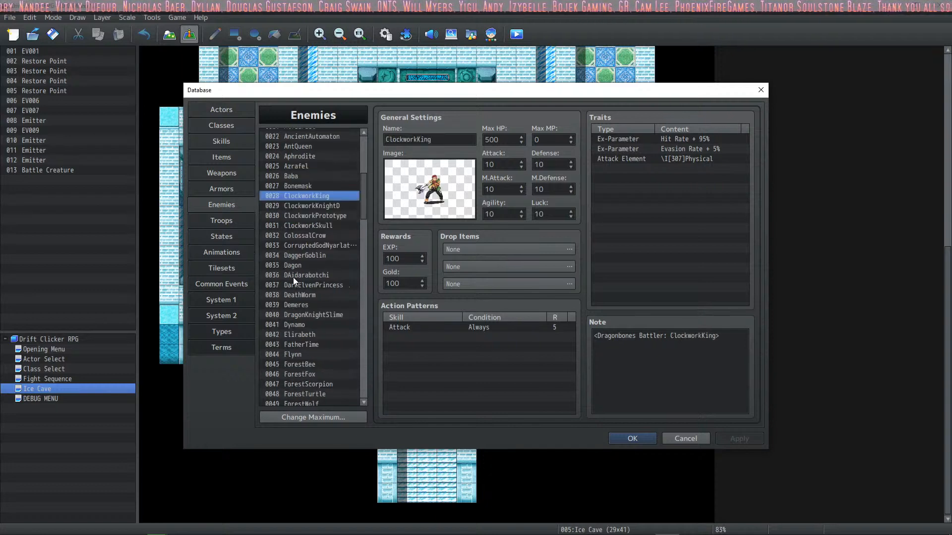
click(293, 284)
scroll(295, 281, down, 4)
click(296, 278)
scroll(297, 278, down, 5)
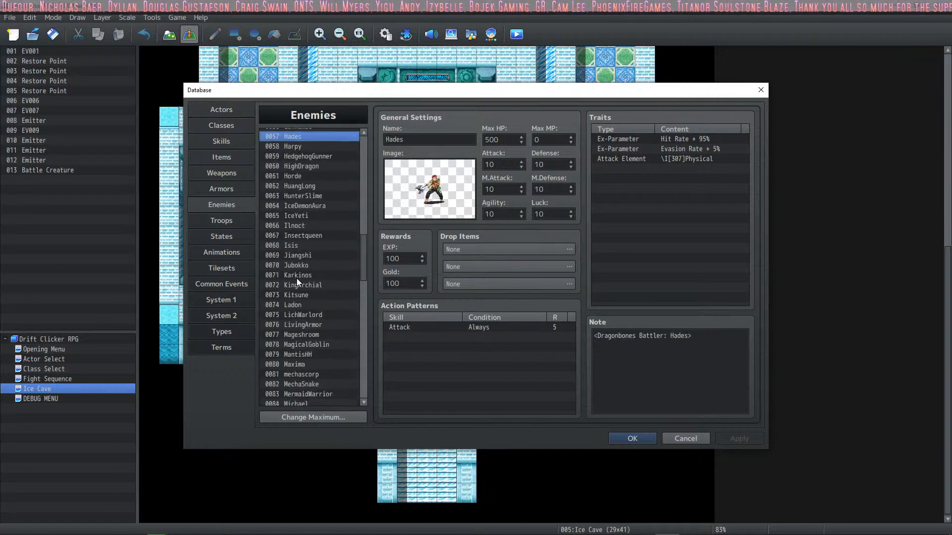
click(296, 278)
scroll(296, 278, down, 3)
click(297, 278)
scroll(297, 278, down, 3)
click(296, 278)
scroll(297, 278, down, 3)
click(297, 279)
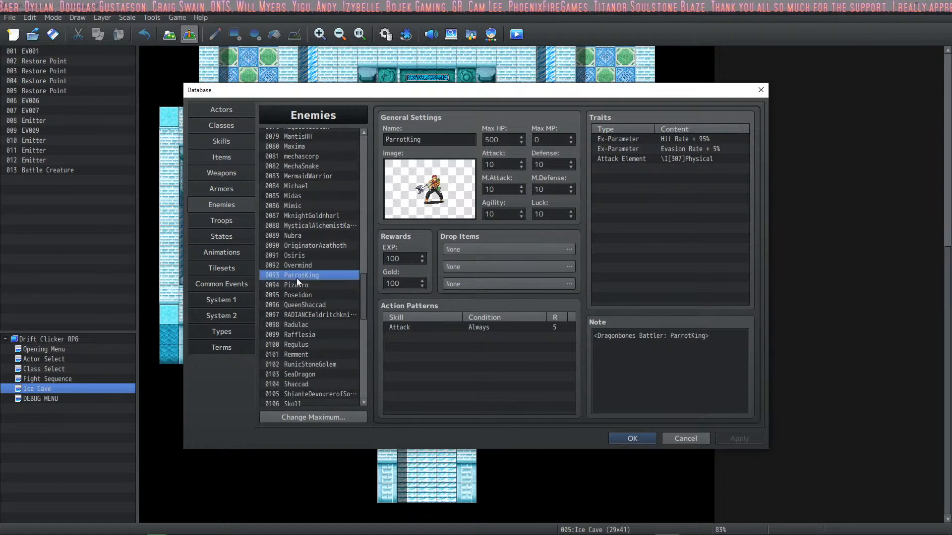
scroll(297, 278, down, 2)
click(297, 278)
scroll(296, 278, down, 2)
click(297, 278)
click(308, 306)
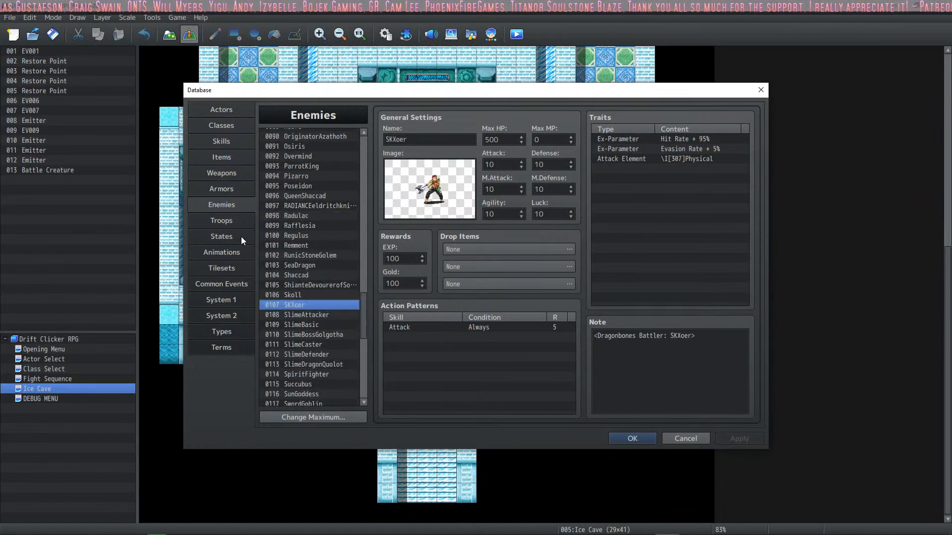
Check the existing Dragonbones troops in the database, including Baba, Bonemask and ClockworkKing.
click(228, 221)
scroll(331, 193, down, 4)
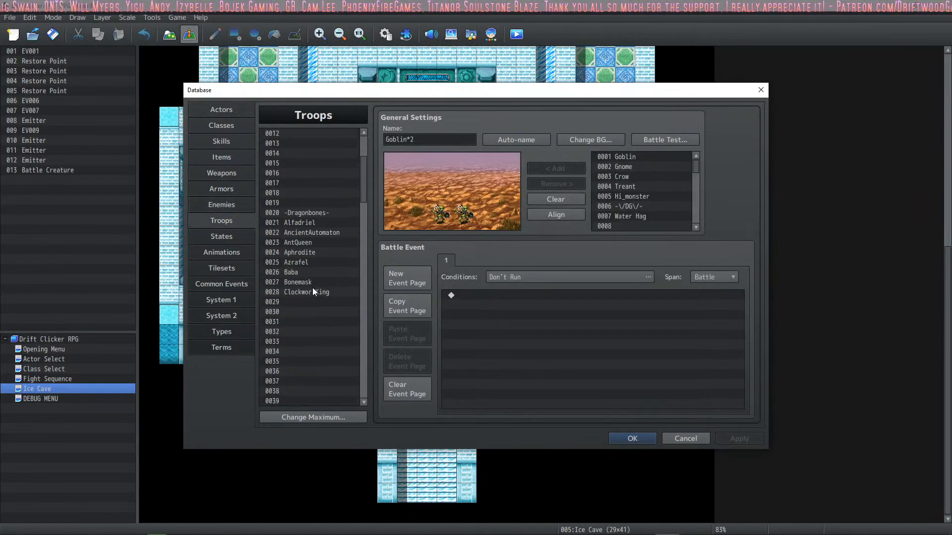
click(312, 291)
click(313, 273)
click(310, 283)
click(310, 290)
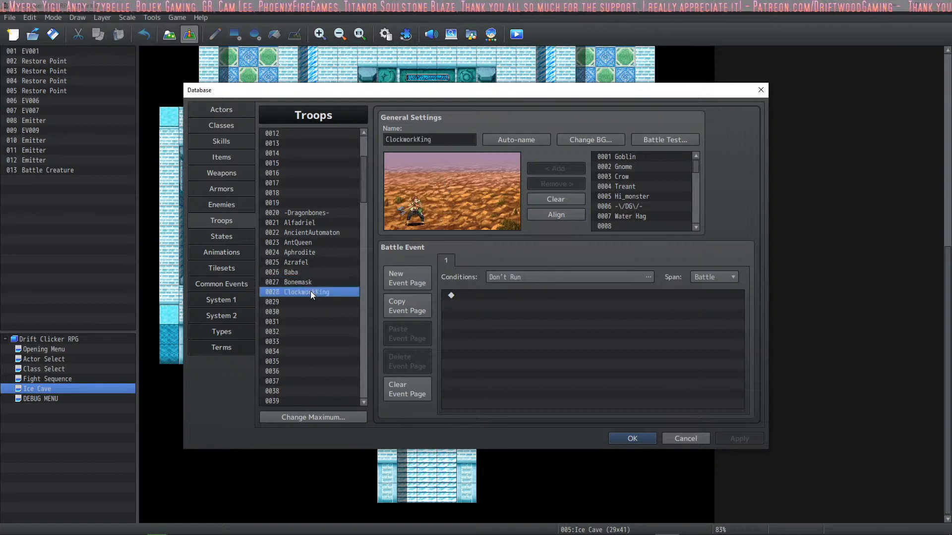
Add ClockworkKnightD to empty troop 0029, place it at the battlefield's lower left, and auto-name the troop.
click(312, 301)
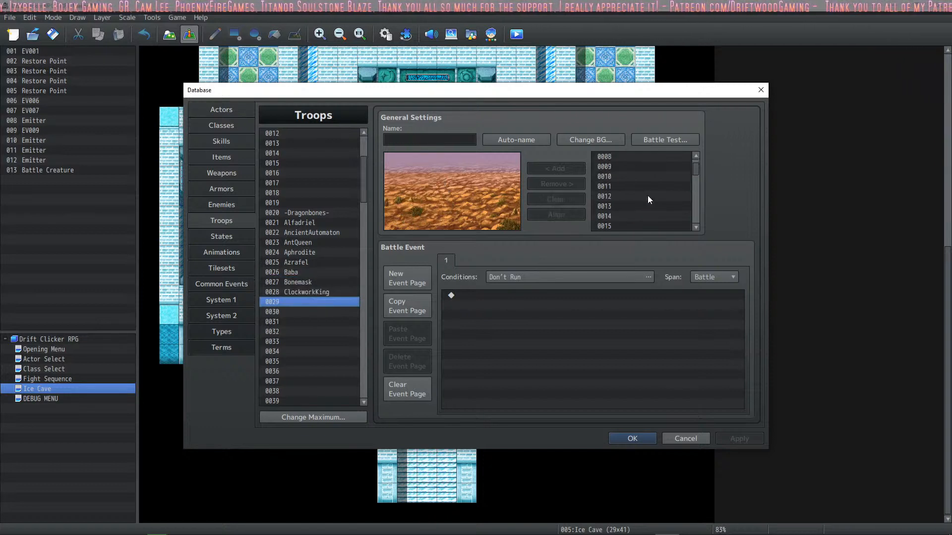
scroll(640, 198, down, 5)
click(634, 208)
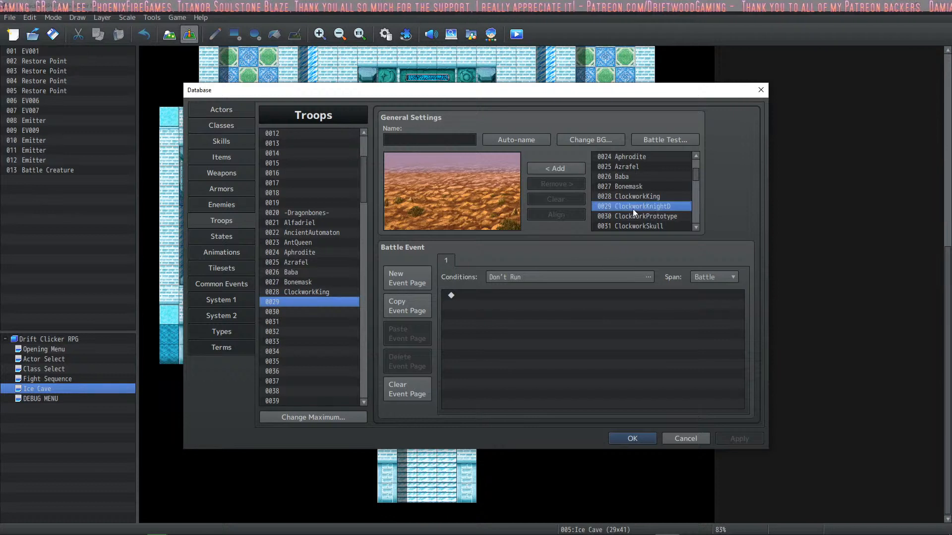
click(547, 168)
drag(451, 214, 409, 217)
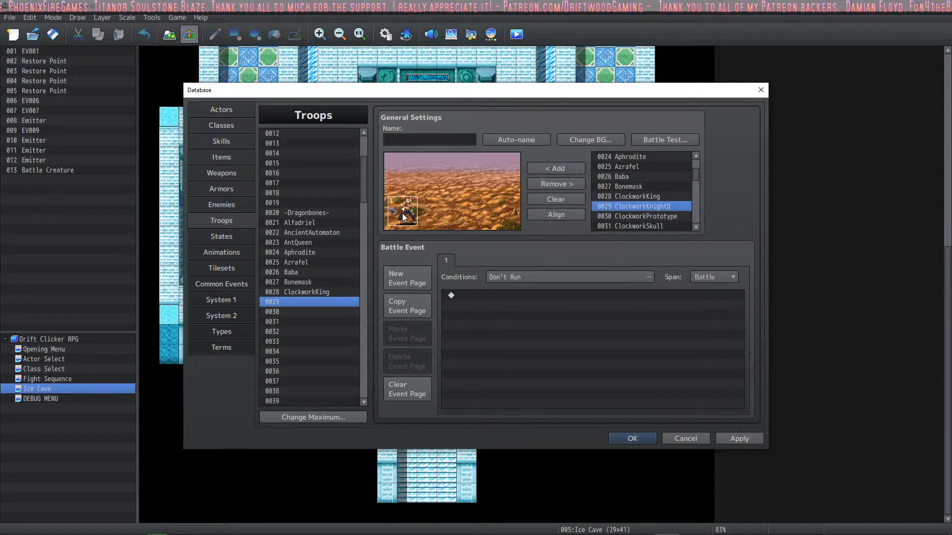
click(501, 140)
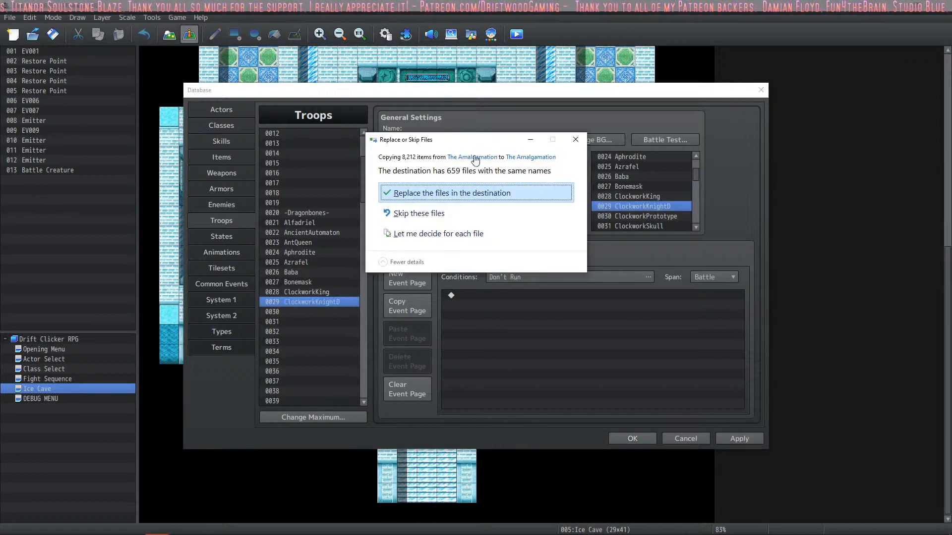
Replace the same-named files in the destination of The Amalgamation's file copy.
click(455, 196)
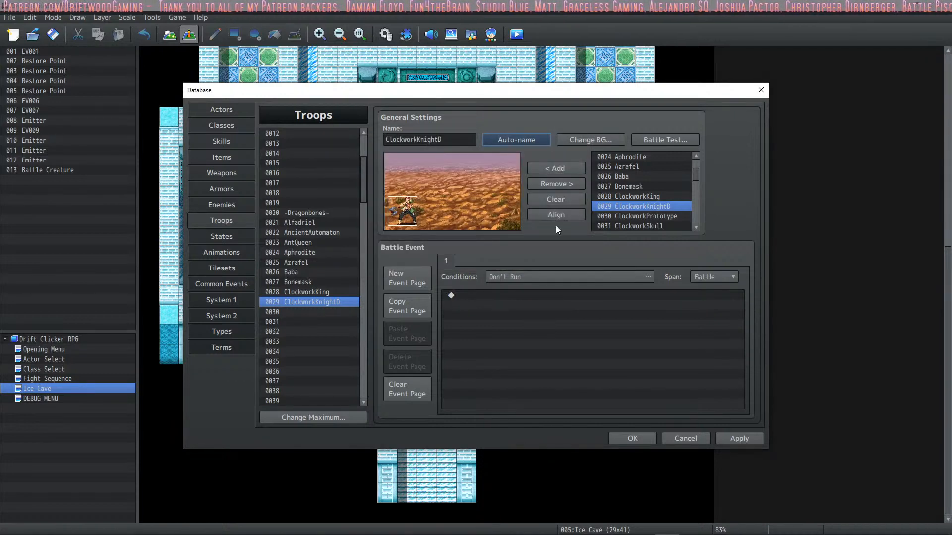
Add ClockworkPrototype to empty troop 0030, place it at the battlefield's lower left, and auto-name the troop.
click(625, 212)
click(332, 311)
click(583, 169)
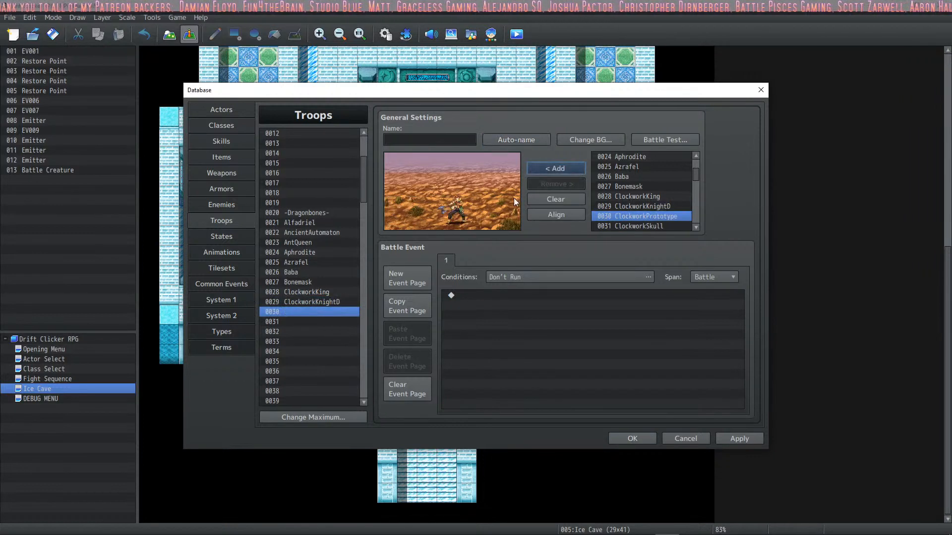
click(509, 139)
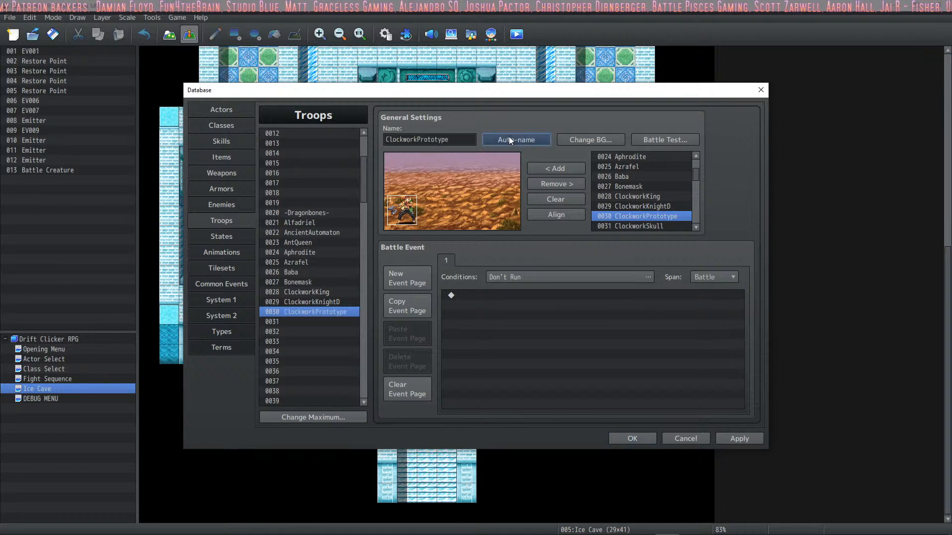
Add ClockworkSkull to empty troop 0031, place it at the battlefield's lower left, auto-name the troop, and apply the database changes.
key(Down)
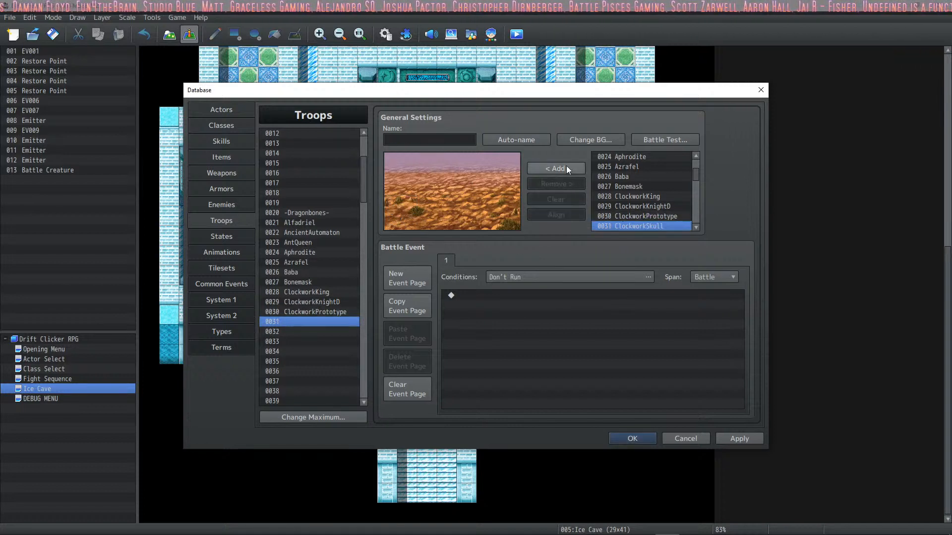
click(566, 168)
click(518, 138)
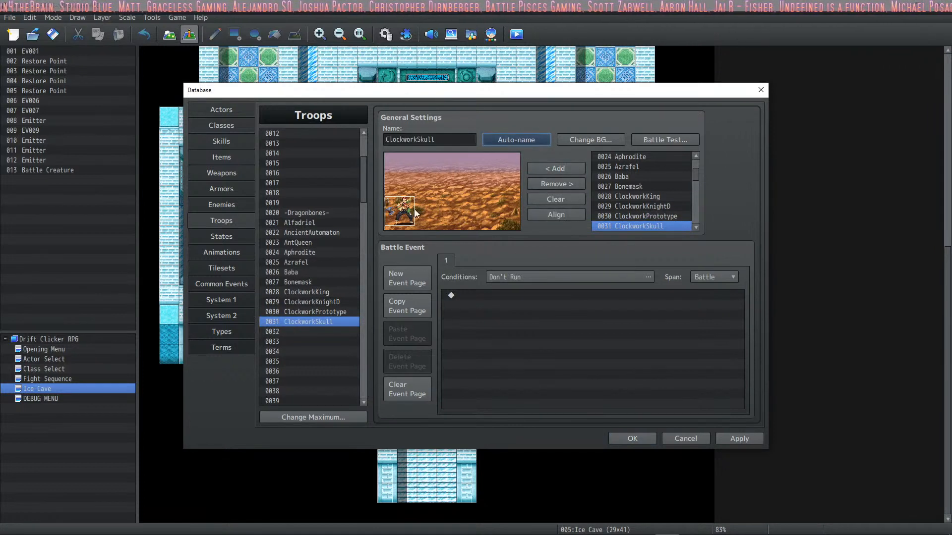
click(730, 438)
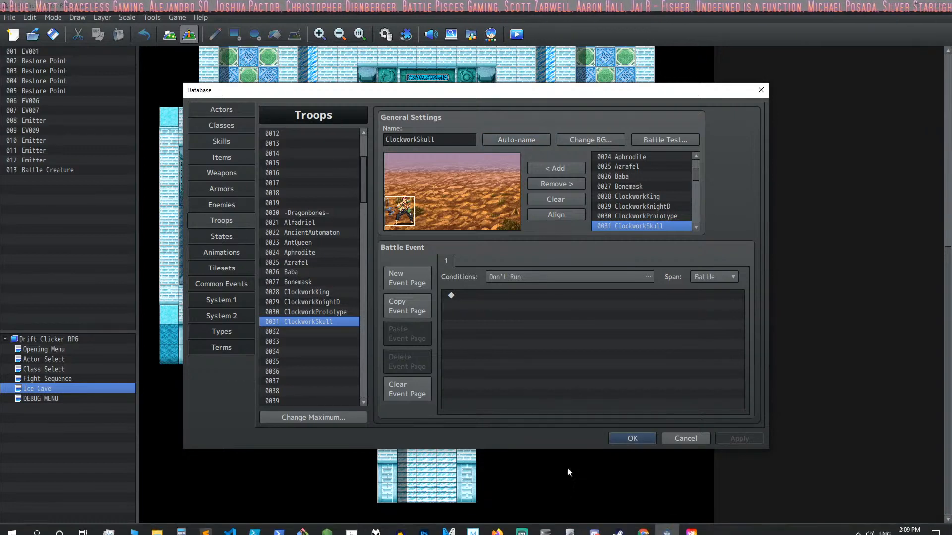
click(632, 439)
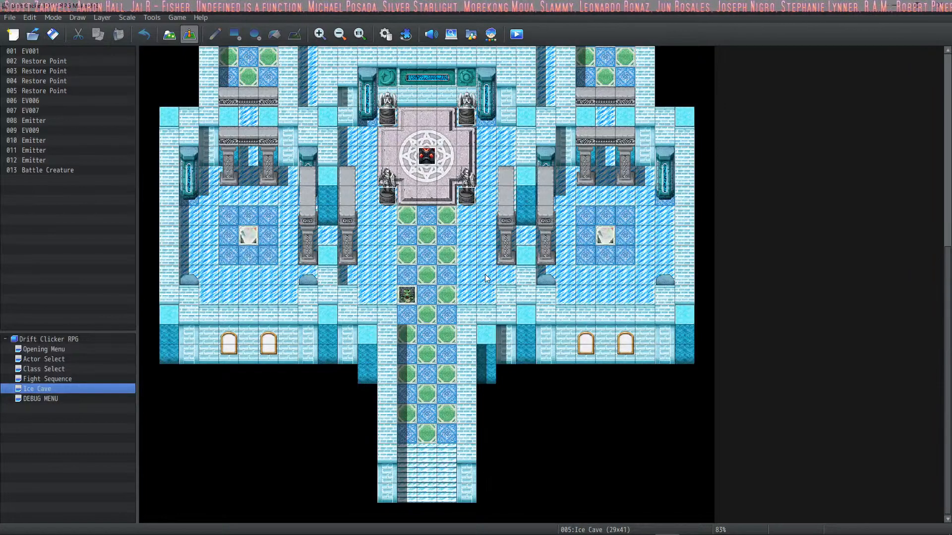
Look over the Ice Cave map, from the upper chambers to the central hall and entrance stairs.
scroll(450, 351, up, 6)
scroll(446, 344, down, 3)
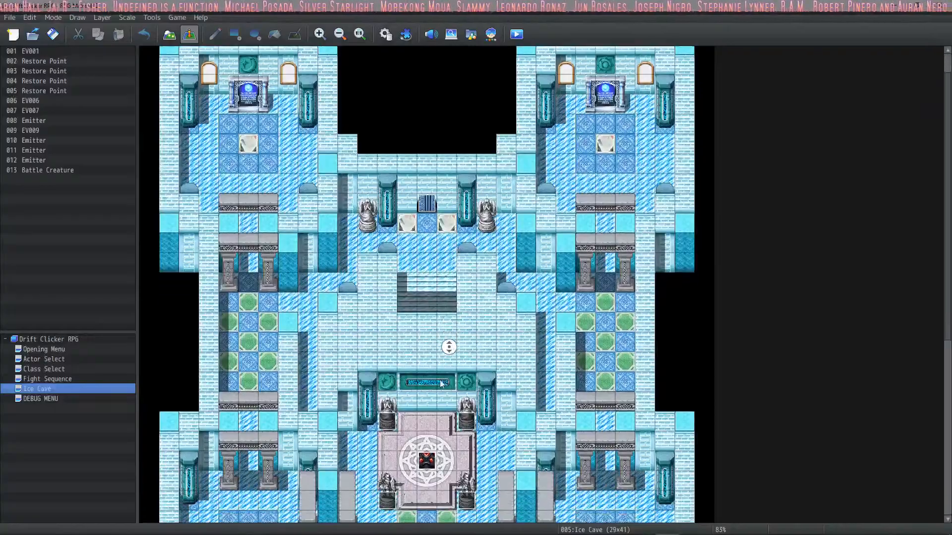
scroll(435, 325, down, 3)
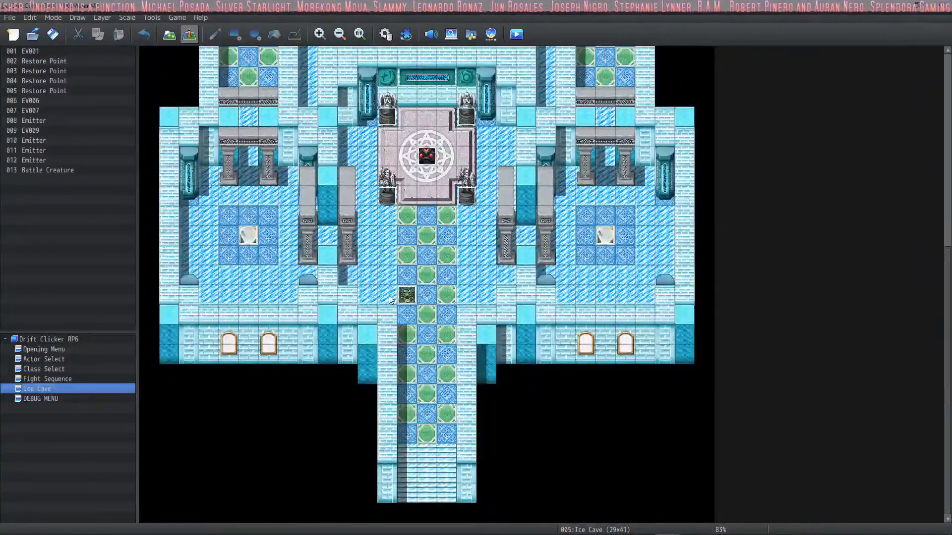
scroll(440, 182, up, 4)
scroll(439, 186, down, 3)
middle_drag(427, 88, 297, 221)
middle_drag(291, 228, 421, 119)
middle_drag(546, 272, 597, 353)
middle_drag(516, 305, 446, 149)
middle_drag(422, 219, 547, 330)
middle_drag(548, 307, 428, 208)
middle_drag(422, 248, 416, 328)
middle_drag(374, 466, 386, 484)
middle_drag(410, 454, 429, 388)
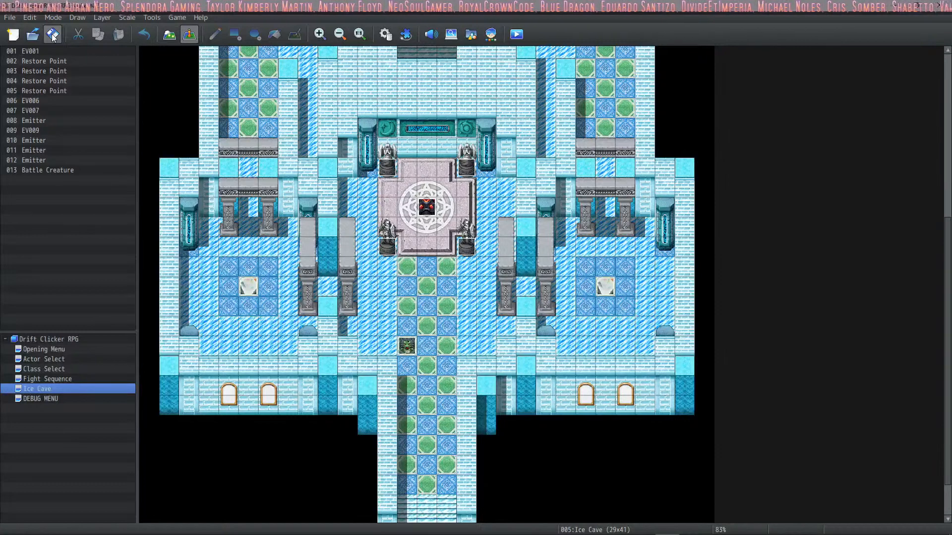
Switch to the MZ folder of The Amalgamation and open game.rmmzproject in the editor.
mouse_move(741, 531)
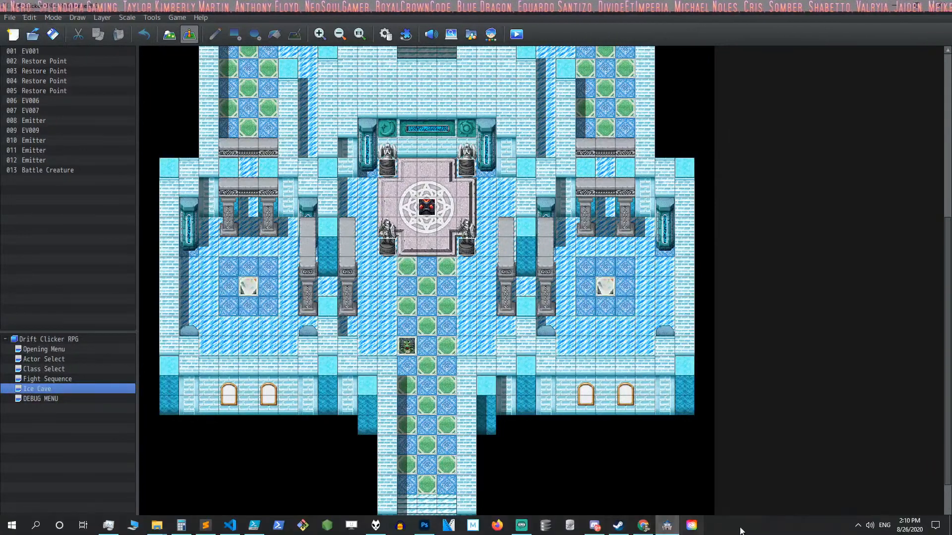
click(667, 529)
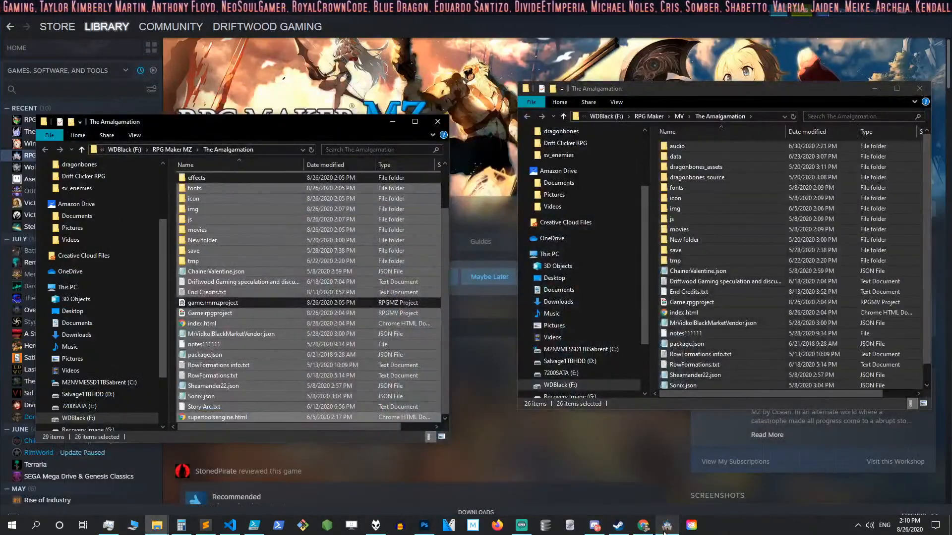
double_click(251, 301)
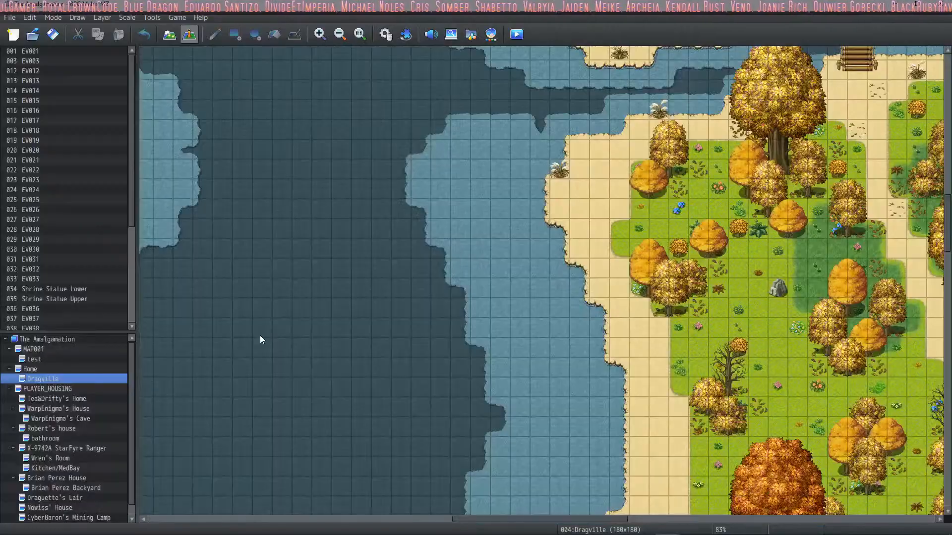
Examine the converted Dragville map and the Actors data in The Amalgamation's database.
middle_click(341, 152)
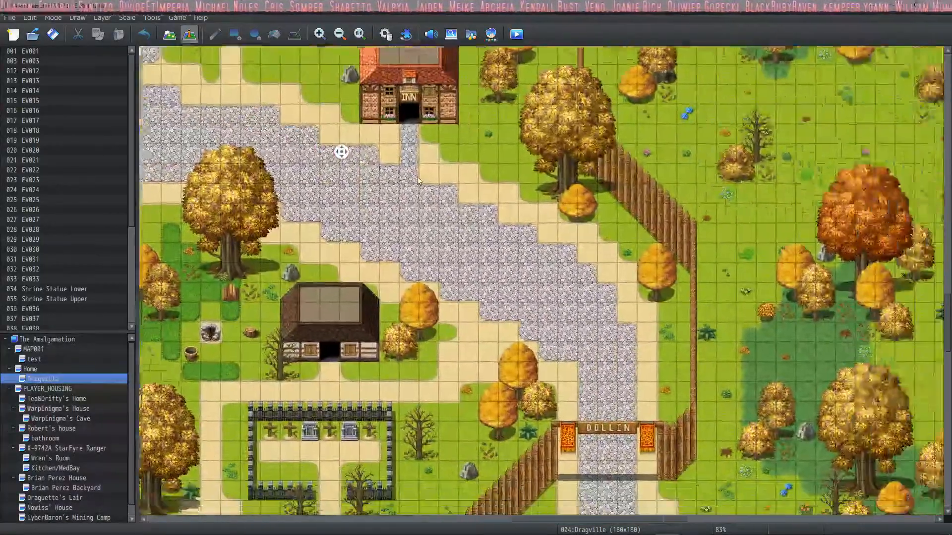
middle_click(364, 130)
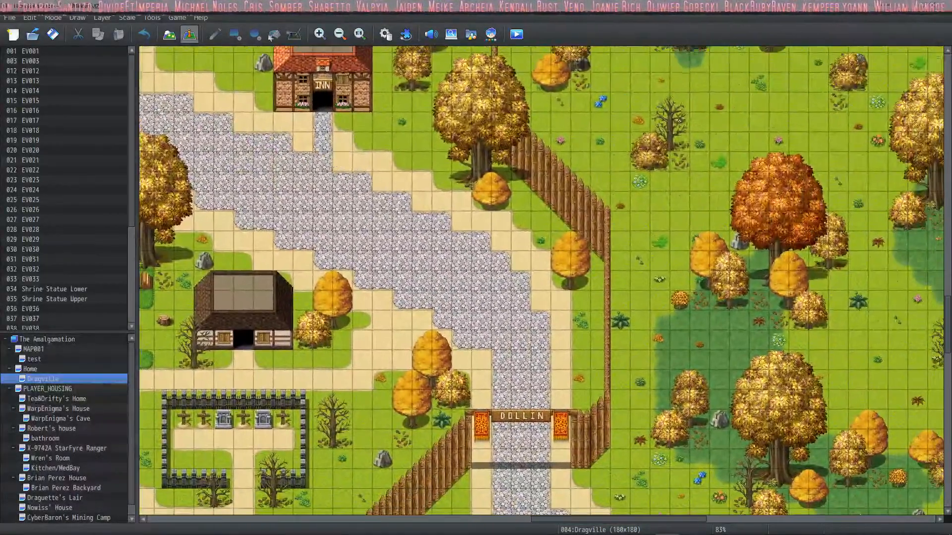
middle_click(563, 182)
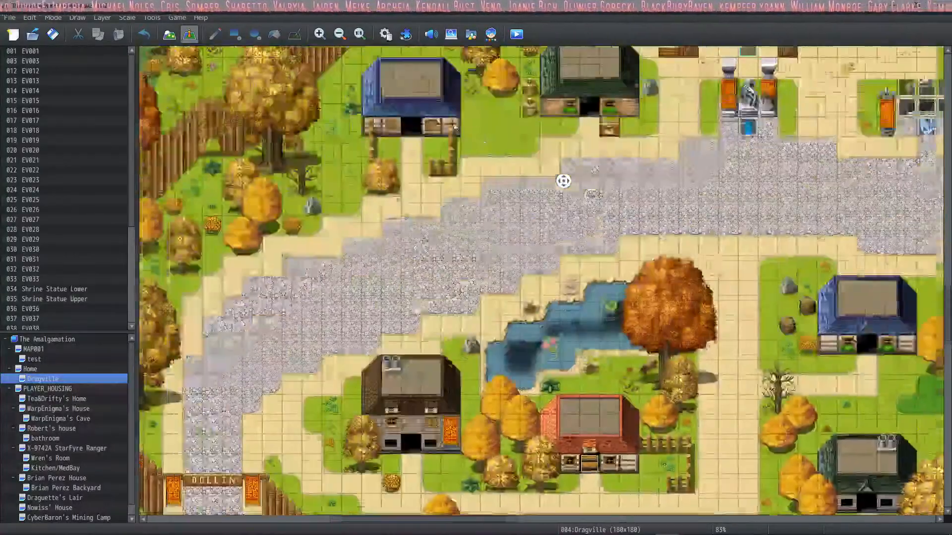
middle_click(451, 123)
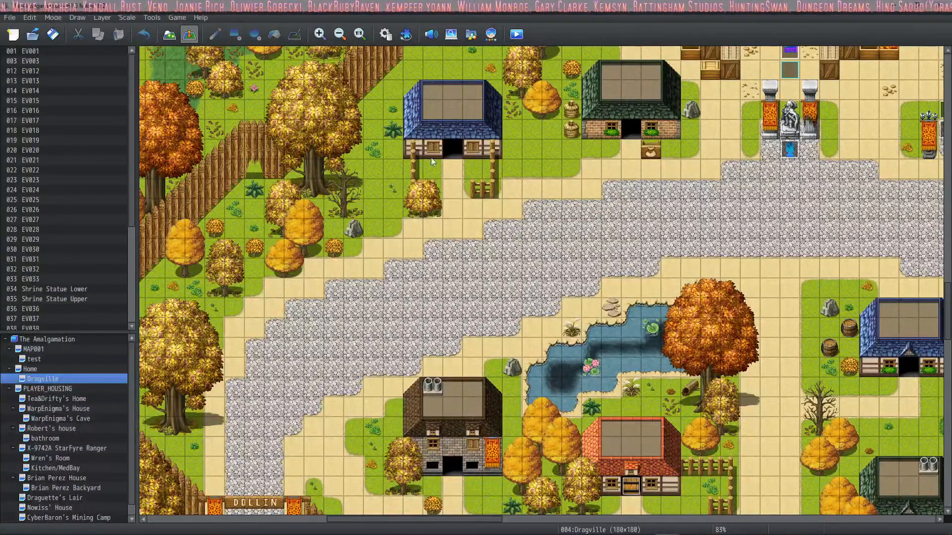
middle_drag(497, 222, 310, 298)
middle_drag(488, 62, 452, 86)
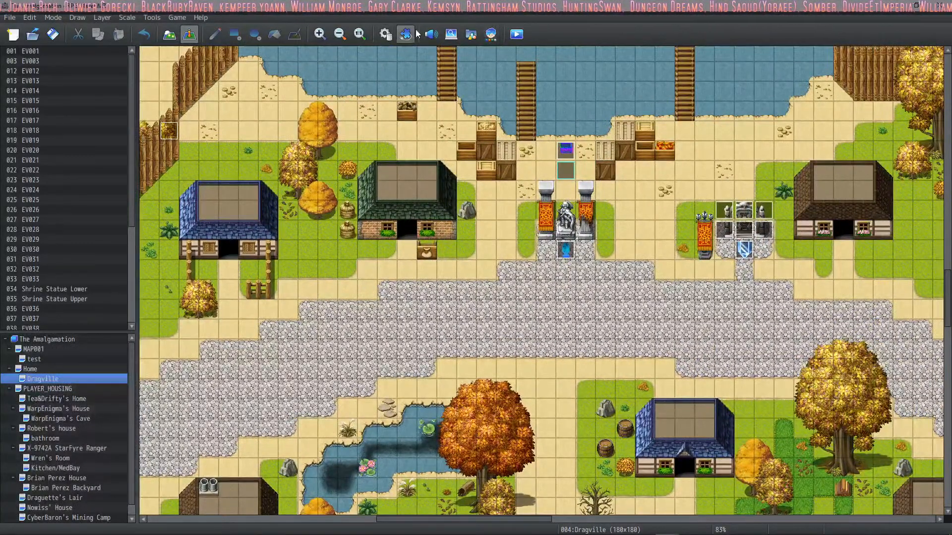
click(384, 34)
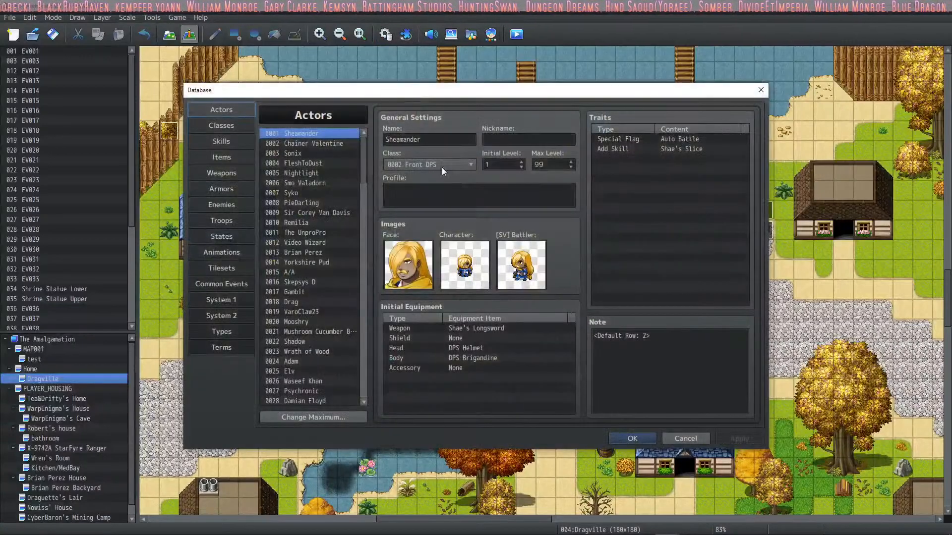
click(614, 438)
Review the converted project's plugin list, checking the MZ support notes for YEP plugins such as YEP_DamageCore and YEP_RowFormation.
click(405, 34)
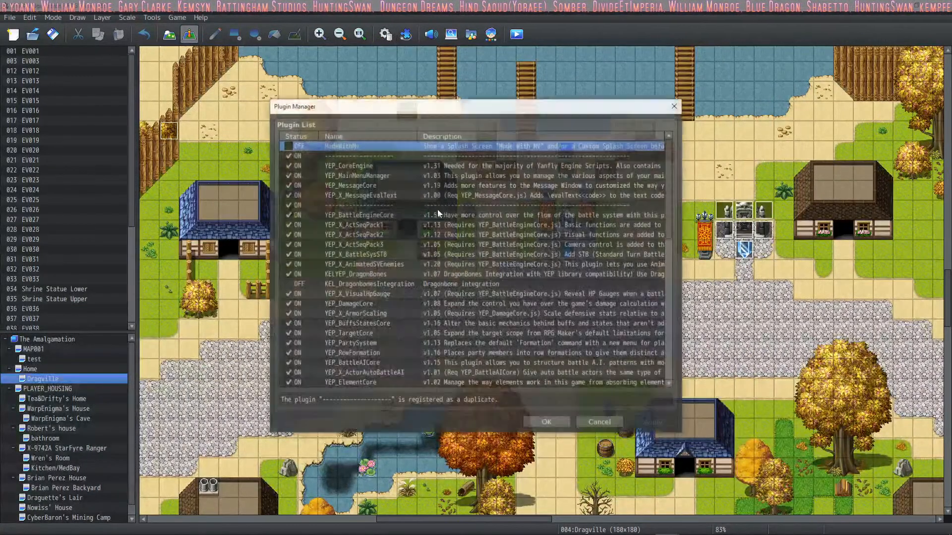
scroll(386, 228, down, 5)
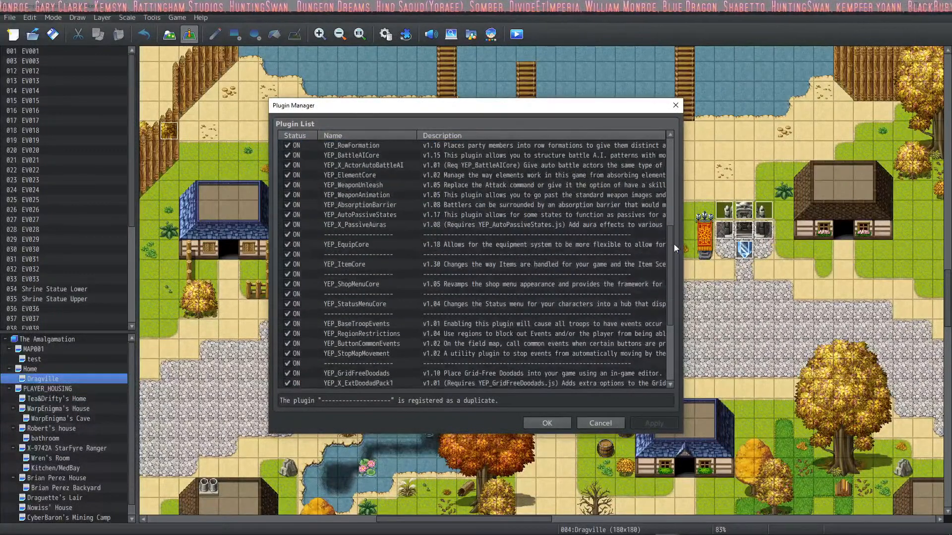
drag(673, 244, 669, 184)
click(516, 244)
click(477, 283)
click(466, 304)
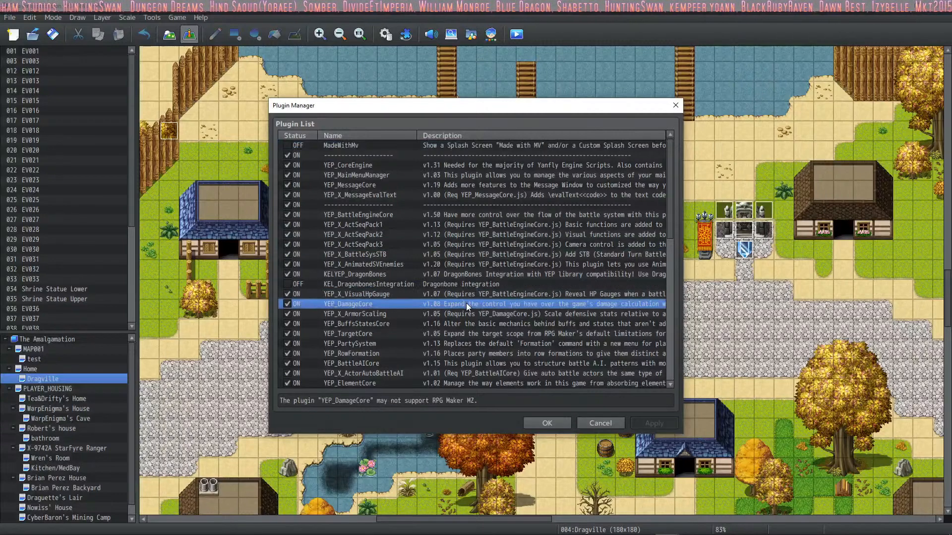
click(440, 346)
click(443, 353)
scroll(448, 340, down, 2)
click(547, 423)
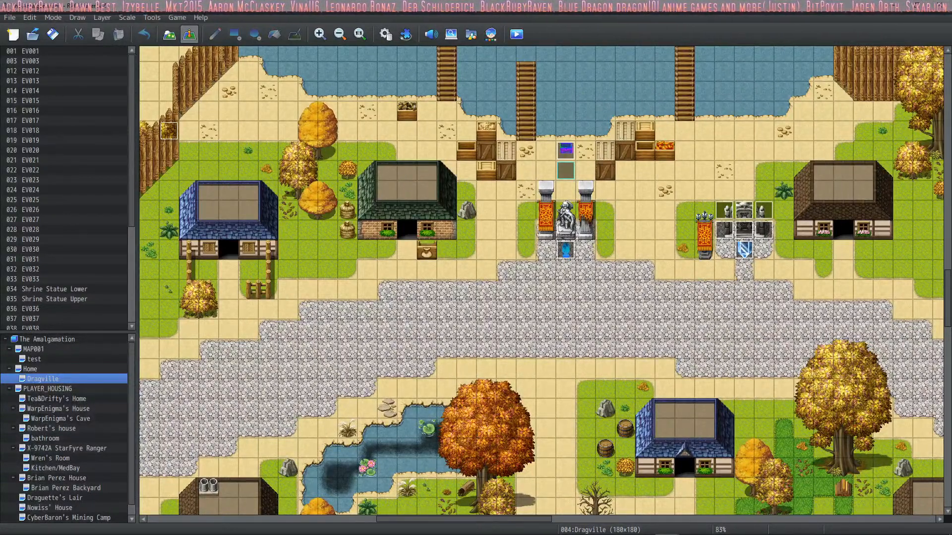
Survey the rest of the Dragville map, including the inn, the southern road, the lake and the town centre.
middle_click(341, 331)
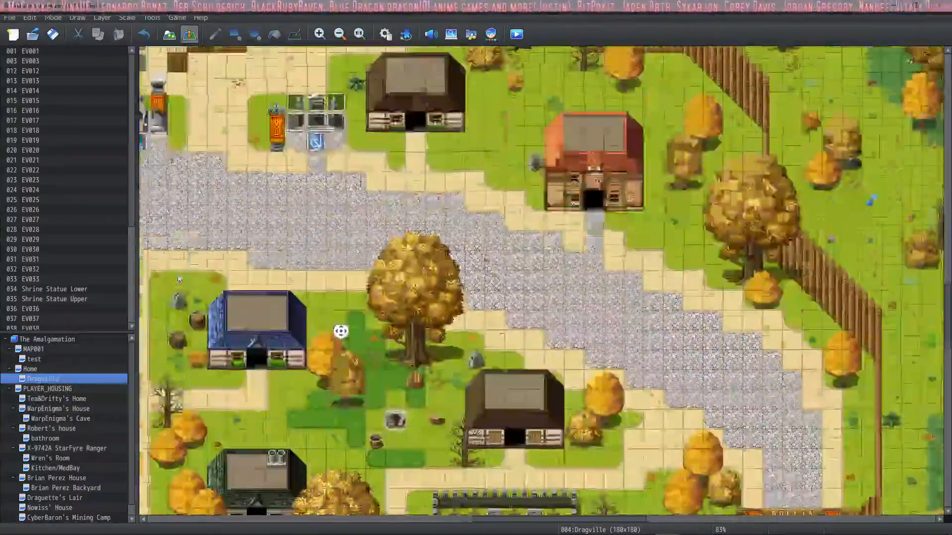
middle_drag(179, 279, 181, 278)
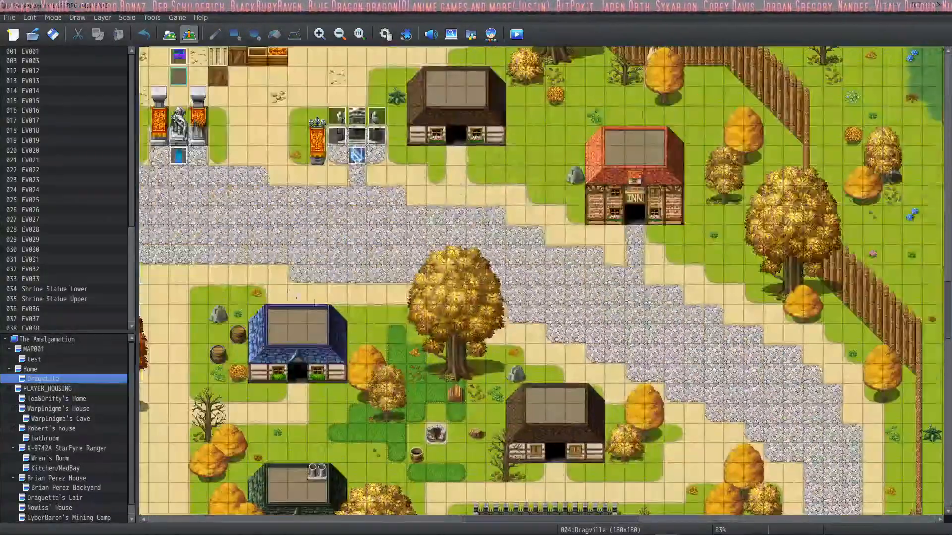
middle_drag(321, 254, 223, 248)
middle_drag(289, 239, 223, 198)
middle_drag(396, 279, 164, 391)
middle_drag(476, 314, 693, 282)
middle_drag(441, 323, 337, 352)
middle_drag(531, 310, 525, 342)
middle_drag(557, 275, 584, 238)
middle_drag(566, 294, 537, 396)
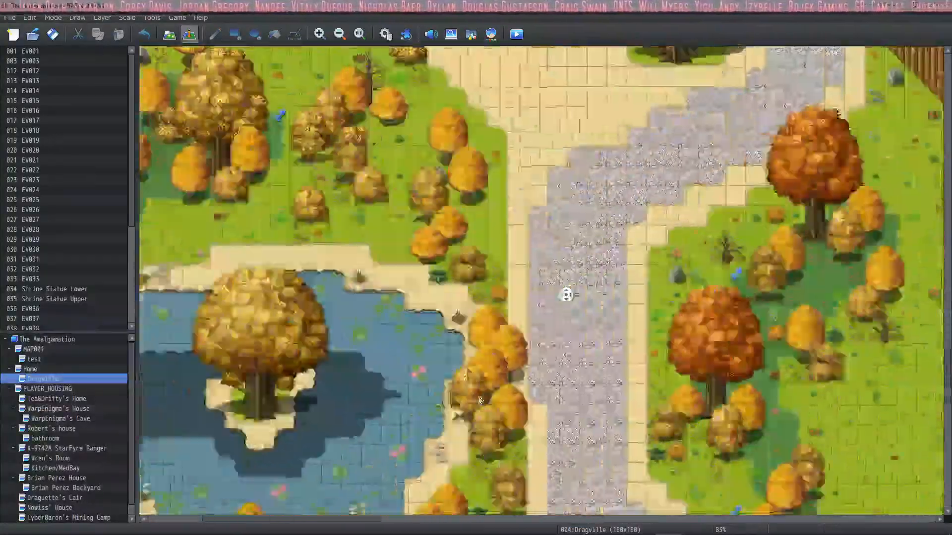
middle_drag(638, 320, 803, 231)
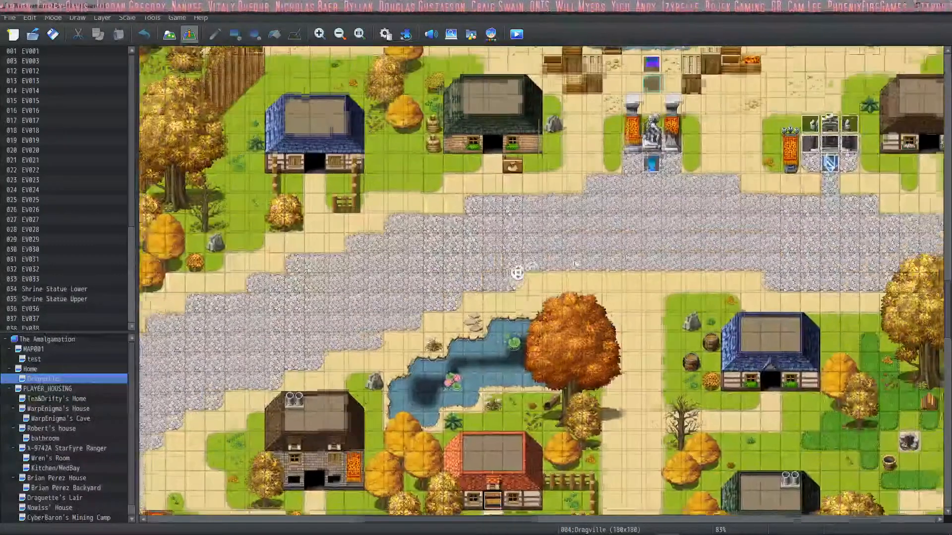
middle_drag(516, 272, 694, 235)
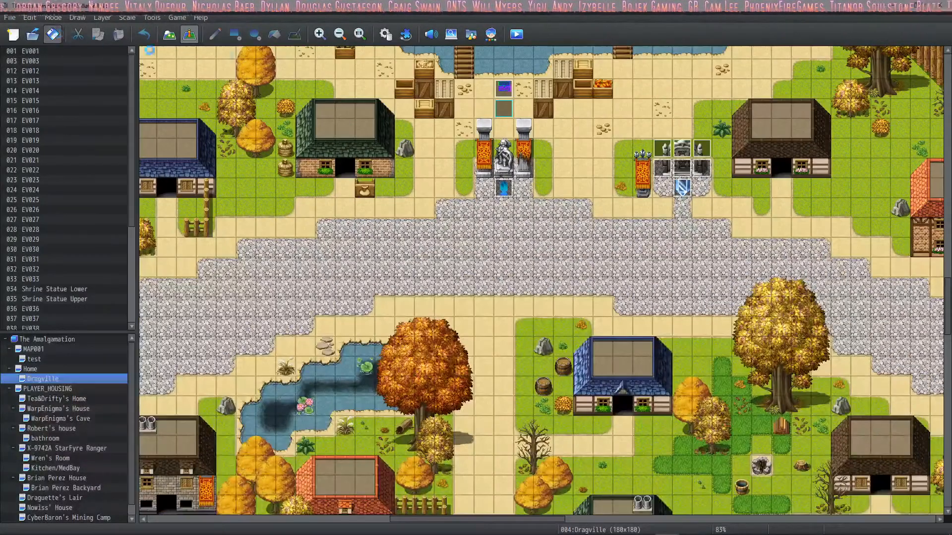
Playtest The Amalgamation and load the existing save through the title option I MEMBAH!
click(515, 34)
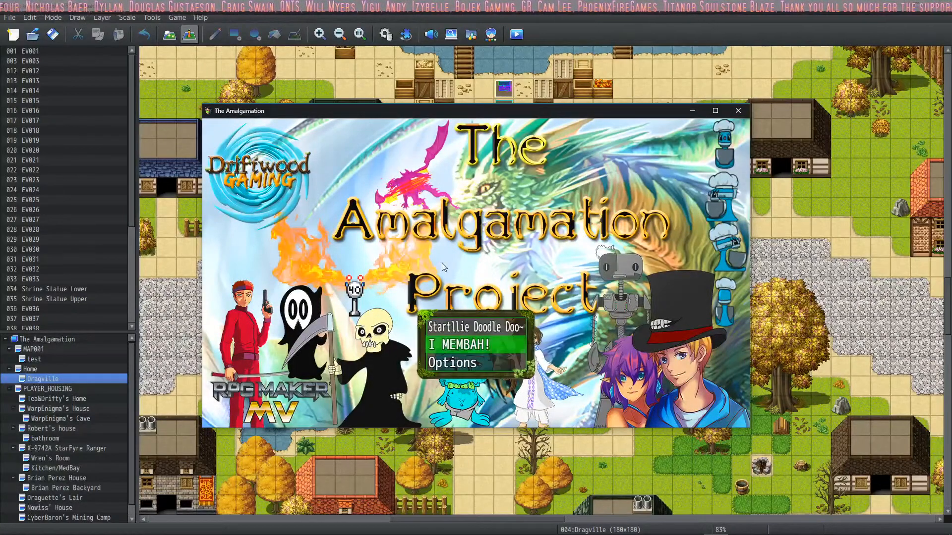
key(Return)
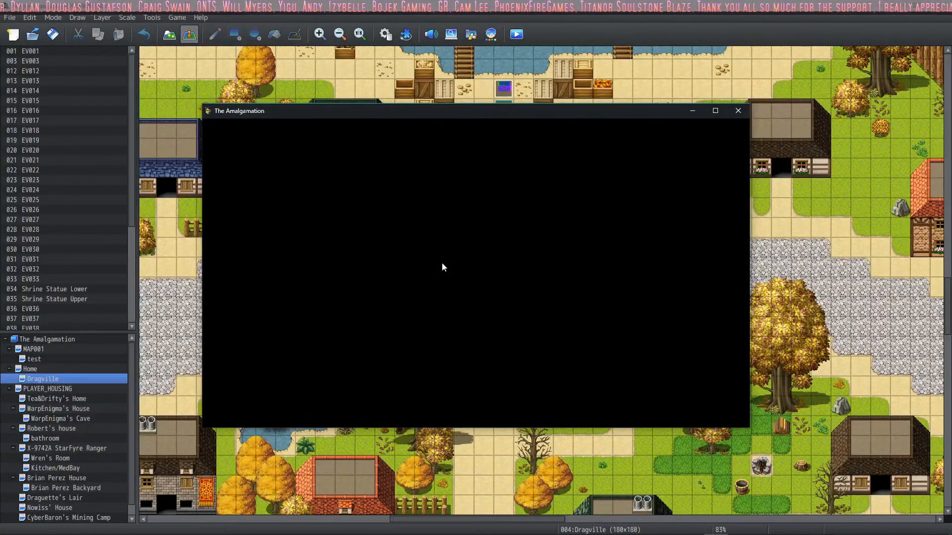
key(Return)
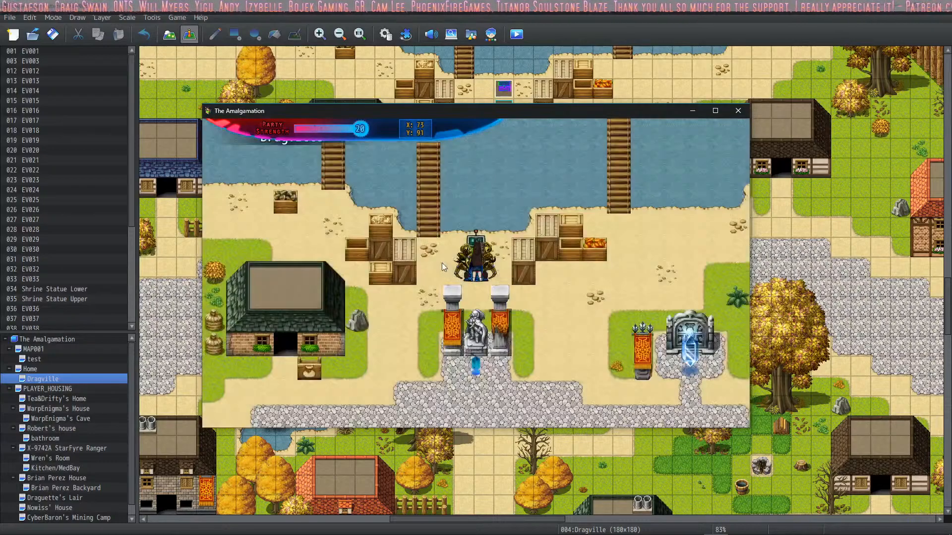
Walk the party from the Dragville docks southwest along the cobbled road to test movement and followers.
key(Left)
key(Down)
key(Down)
key(Left)
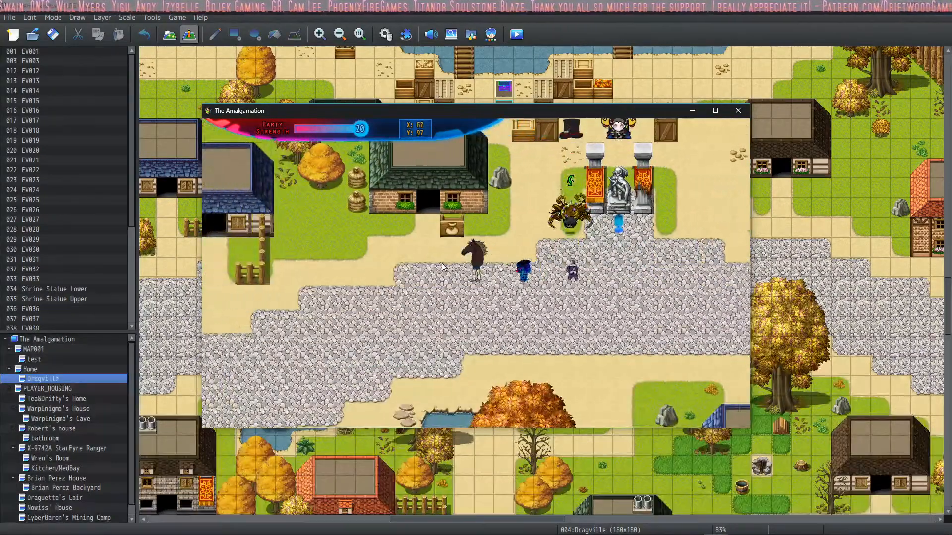
key(Down)
key(Down)
key(Left)
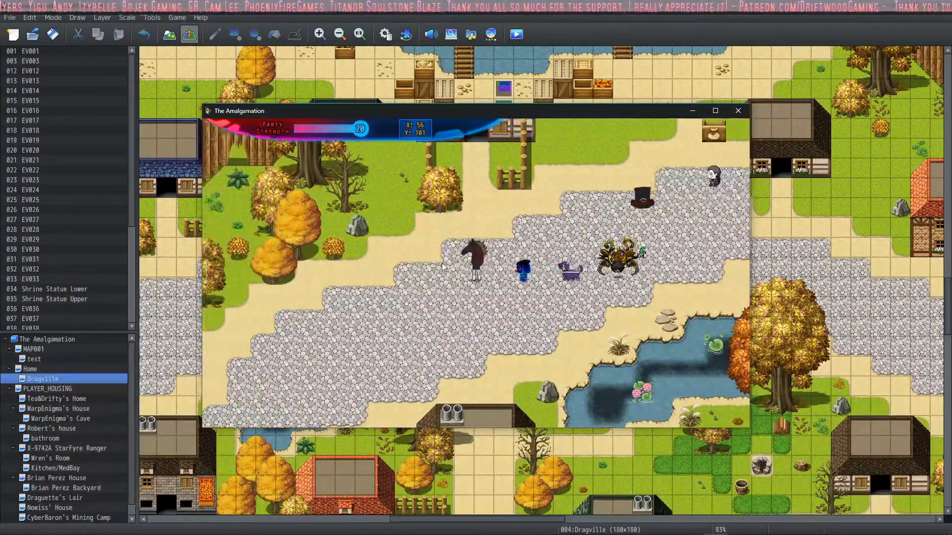
key(Down)
key(Left)
key(Up)
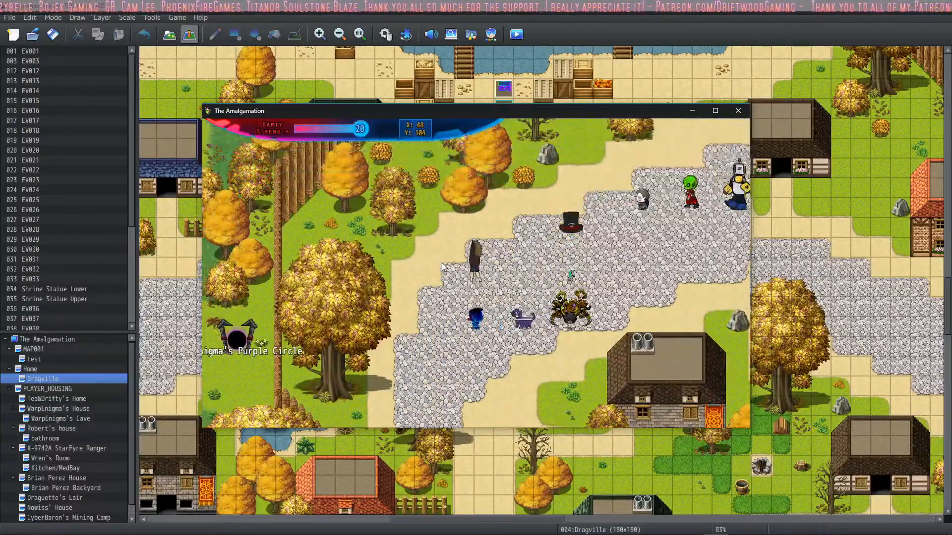
Walk the party back east towards the town statues and maximize the game window for the Cereal Killer battle.
key(Right)
key(Right)
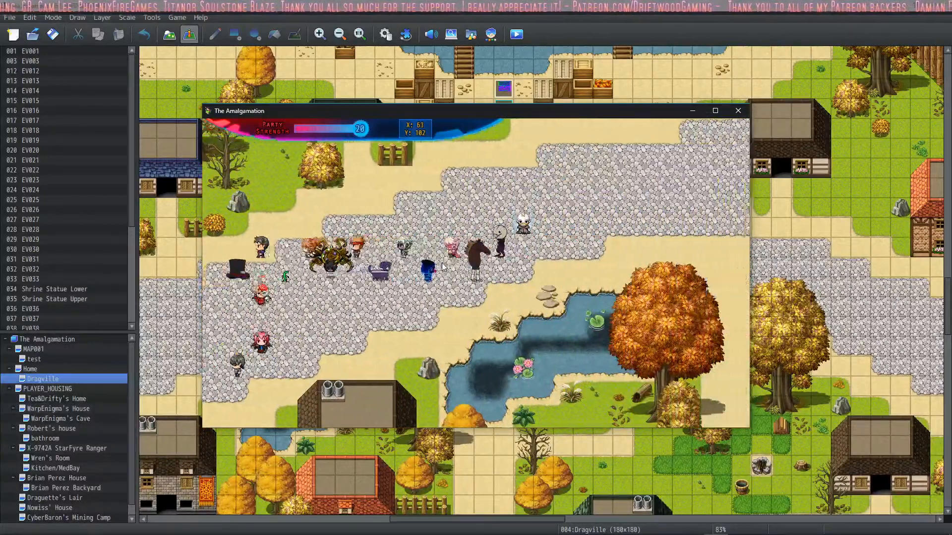
key(Up)
key(Right)
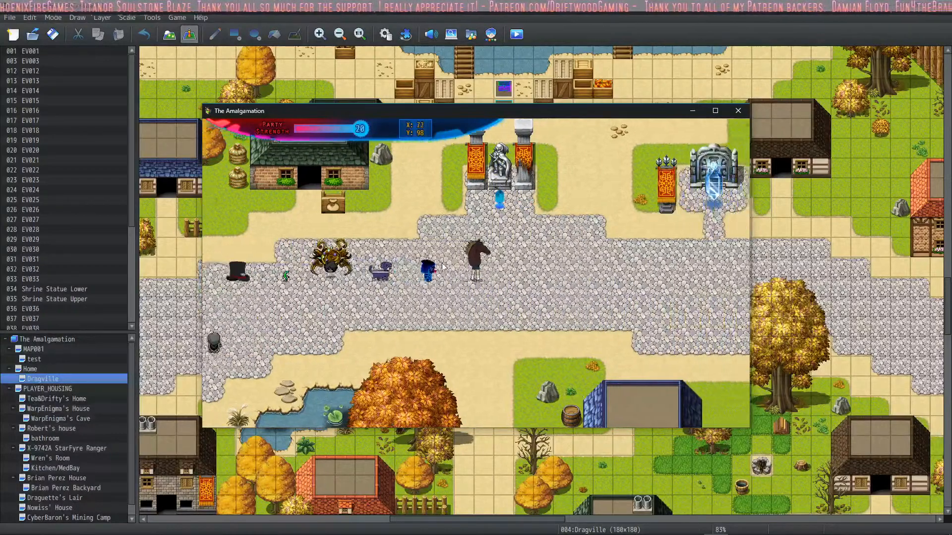
key(Up)
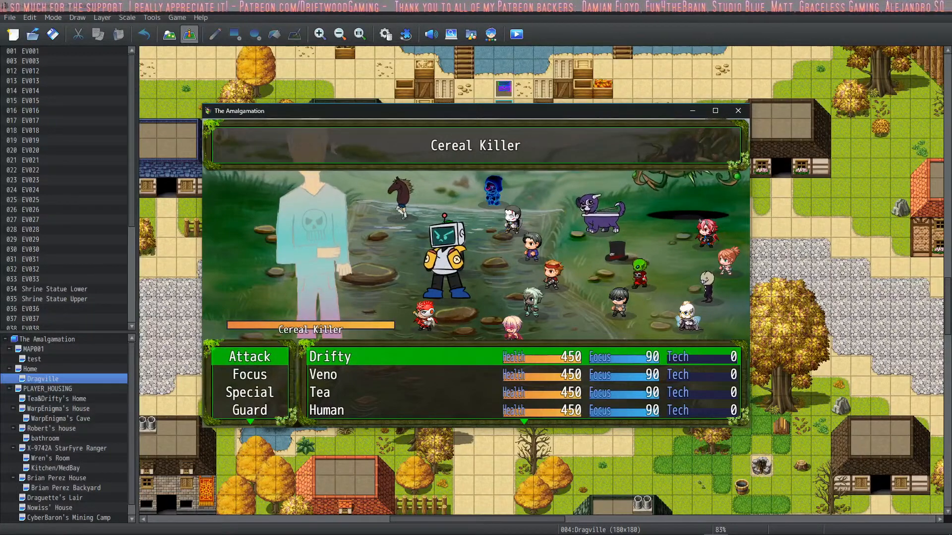
click(717, 106)
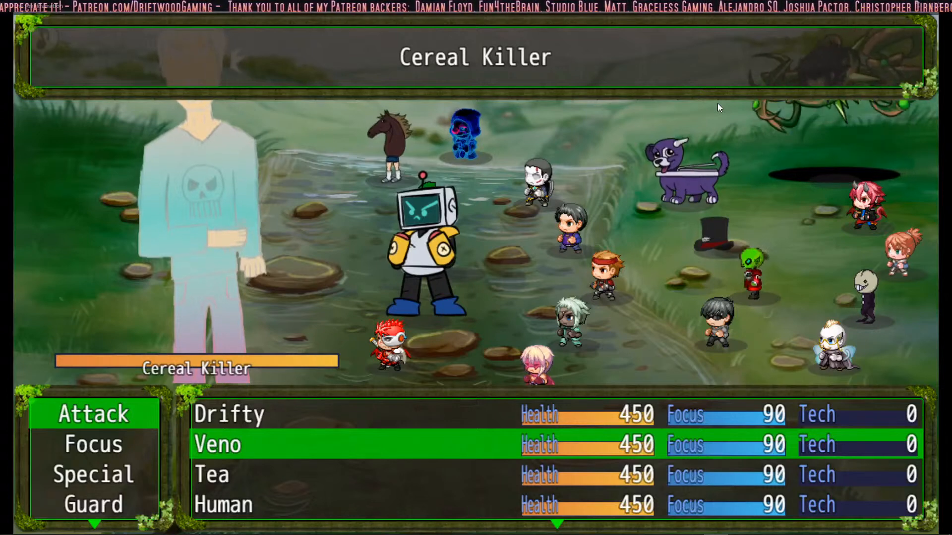
Order Veno and the remaining controllable party members to attack Cereal Killer in the opening battle round.
key(Return)
key(Return)
key(Return)
key(Return)
key(Return)
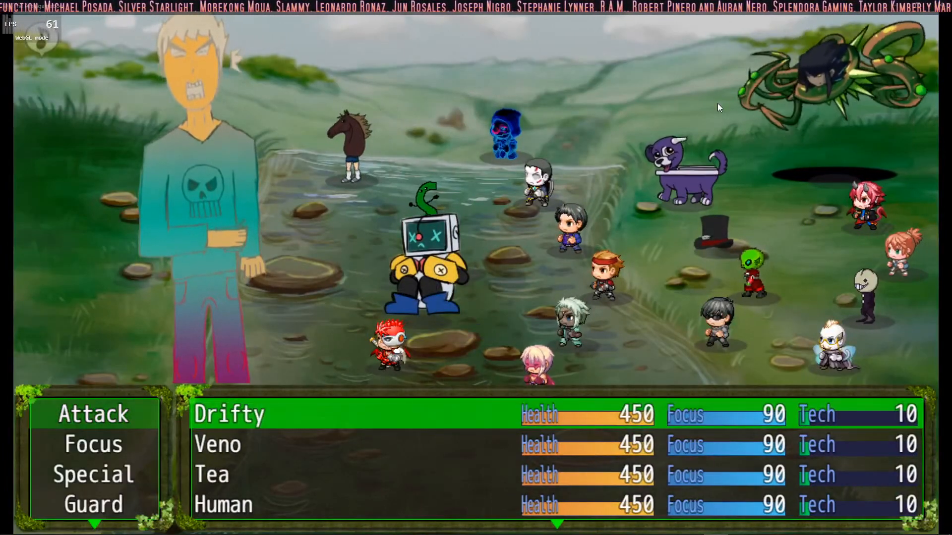
Check Drifty's Focus and Special skill lists during the second battle round.
key(Down)
key(Return)
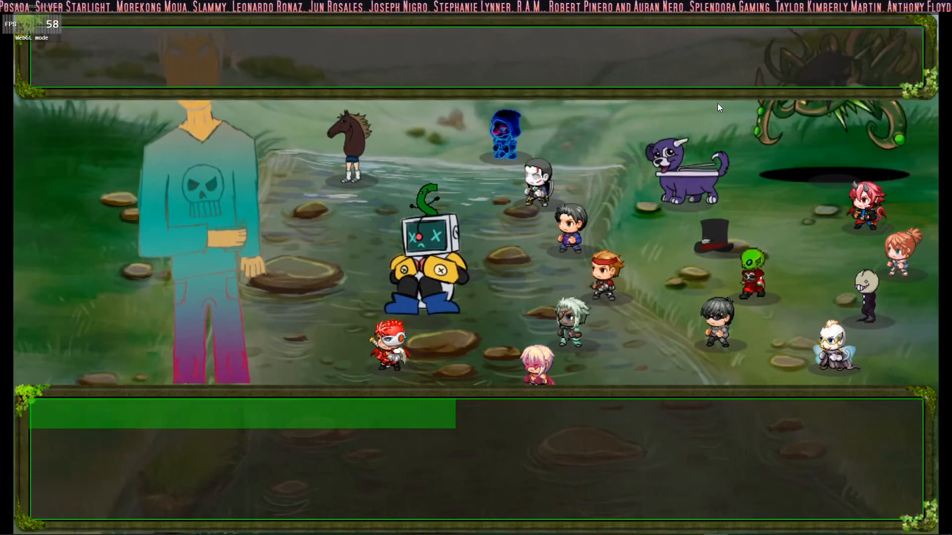
key(Escape)
key(Down)
key(Return)
key(Escape)
key(Up)
key(Up)
Attack Cereal Killer with every controllable party member, round after round, to wear down its health.
key(Return)
key(Return)
key(Return)
key(Return)
key(Return)
key(Return)
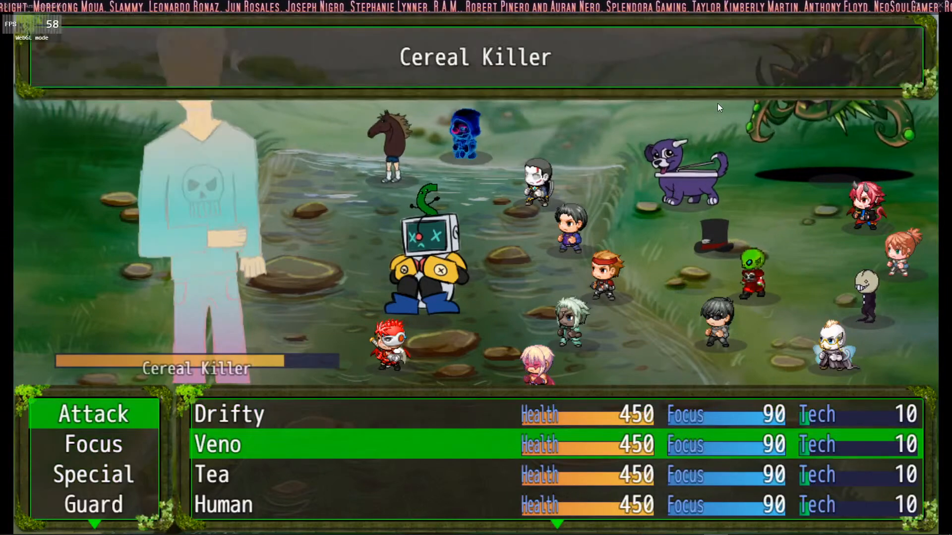
key(Return)
key(Return)
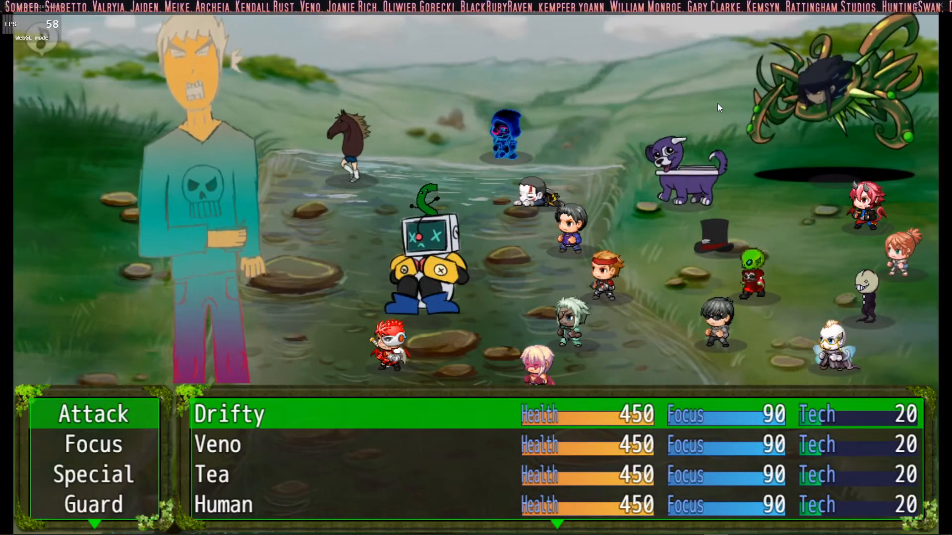
key(Return)
key(Return)
key(Return)
key(Return)
key(Return)
key(Return)
key(Return)
key(Return)
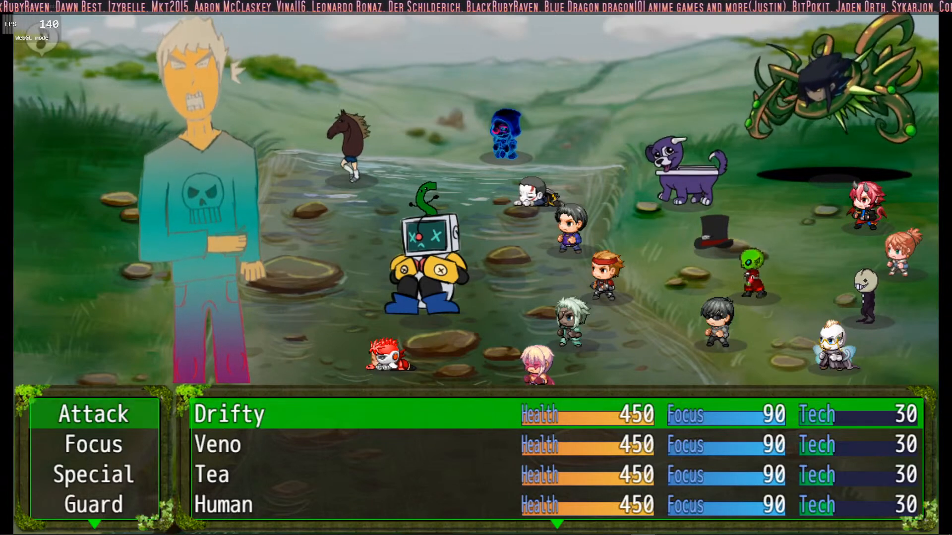
key(Return)
key(Return)
key(Return)
key(Return)
key(Return)
key(Return)
key(Return)
key(Return)
key(Return)
key(Return)
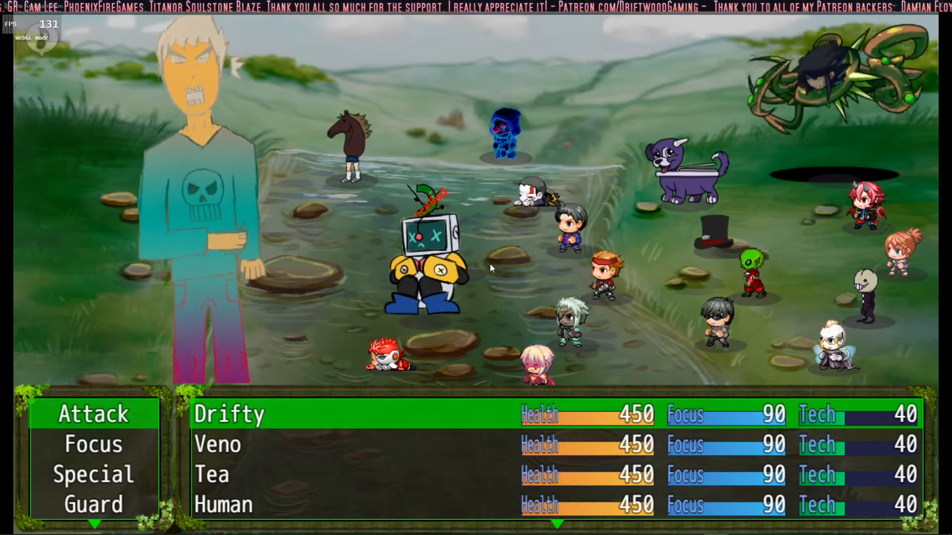
key(Return)
key(Return)
key(Return)
key(Return)
key(Return)
key(Return)
key(Return)
key(Return)
key(Return)
key(Return)
key(Return)
key(Return)
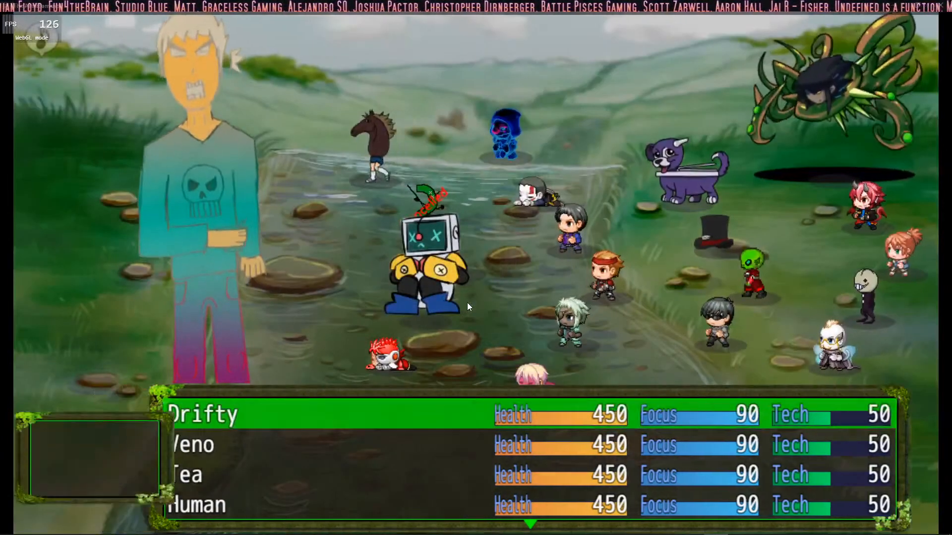
Finish off Cereal Killer with another round of party attacks, dismiss the victory text and close the playtest.
key(Return)
key(Return)
key(Return)
key(Return)
key(Return)
key(Return)
key(Return)
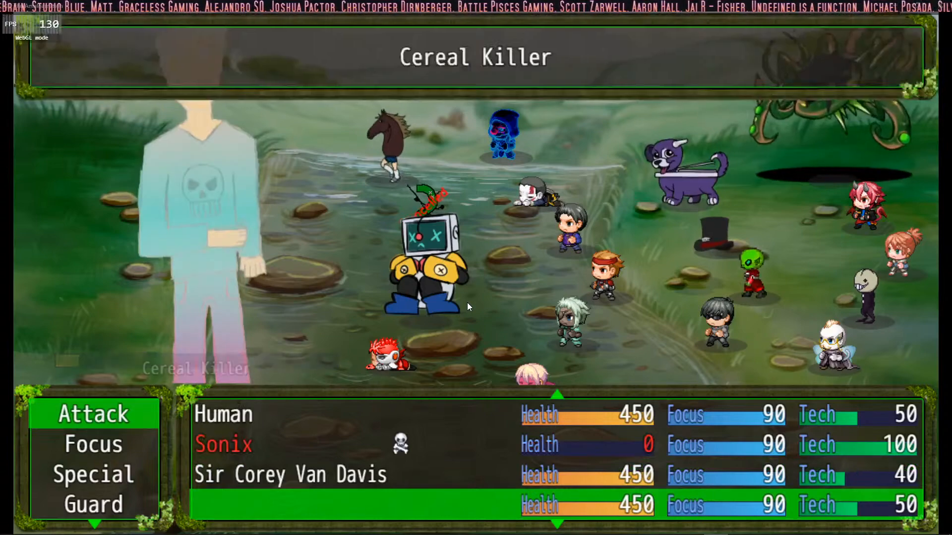
key(Return)
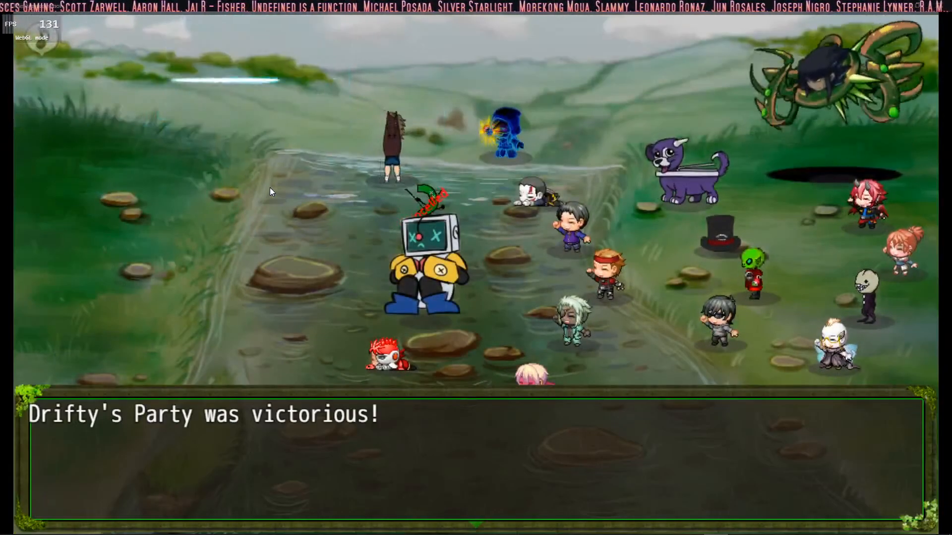
key(Return)
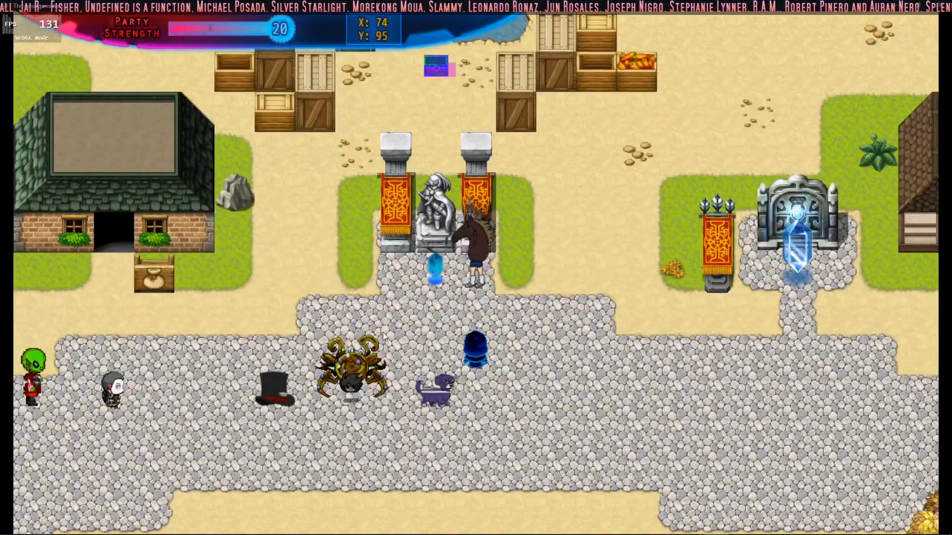
key(alt+F4)
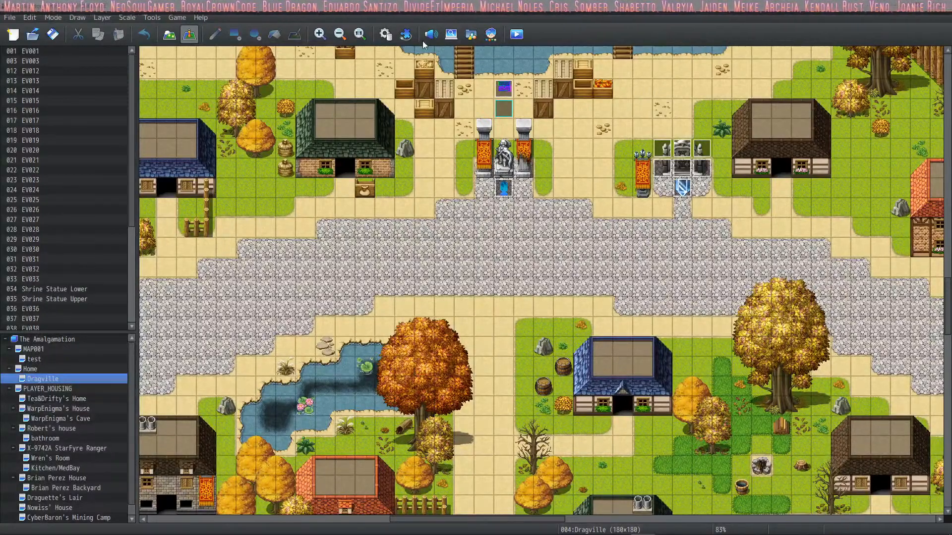
Look through the project's plugin list and open the settings of YEP_AbsorptionBarrier.
click(404, 34)
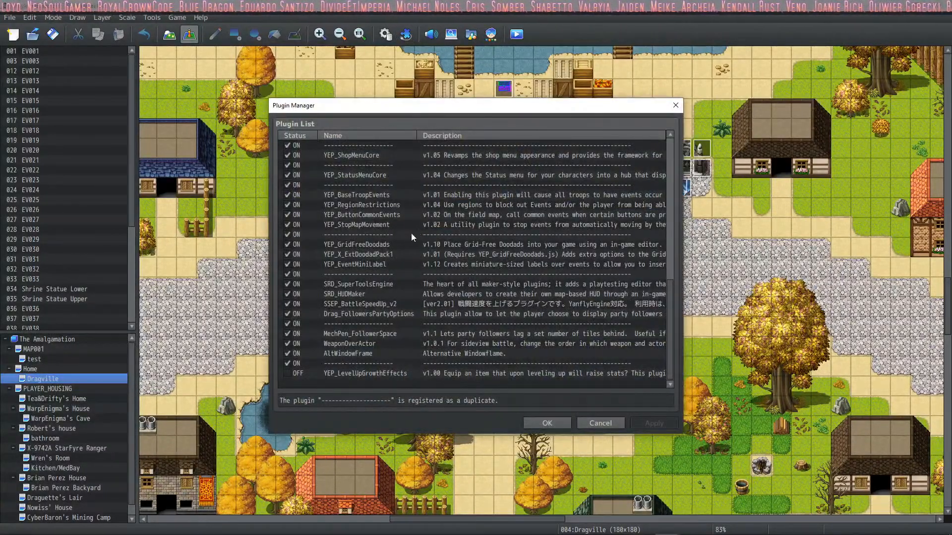
scroll(387, 272, up, 2)
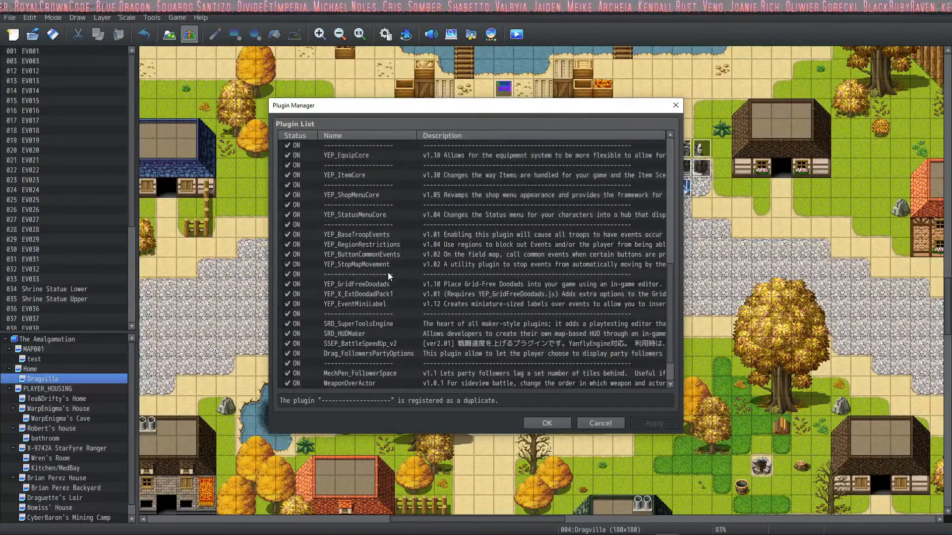
scroll(388, 272, down, 2)
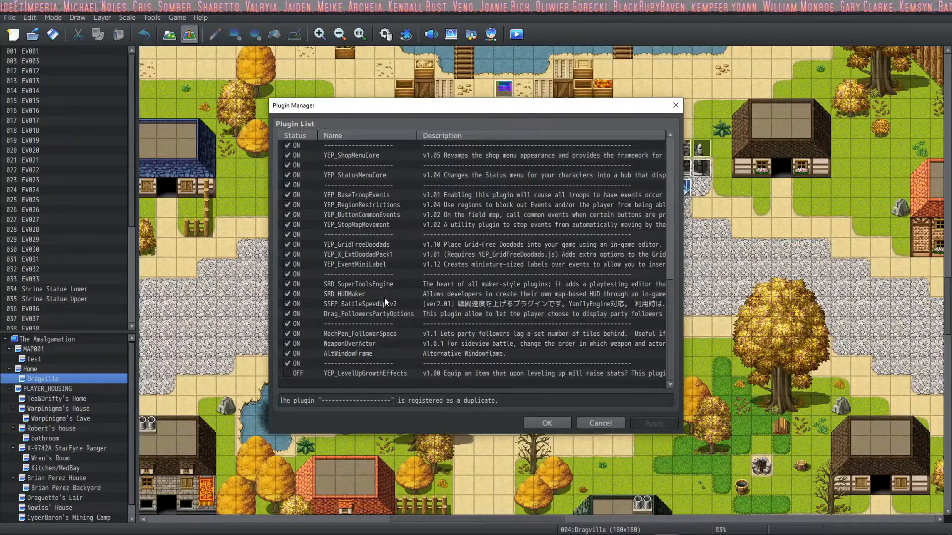
scroll(385, 300, up, 6)
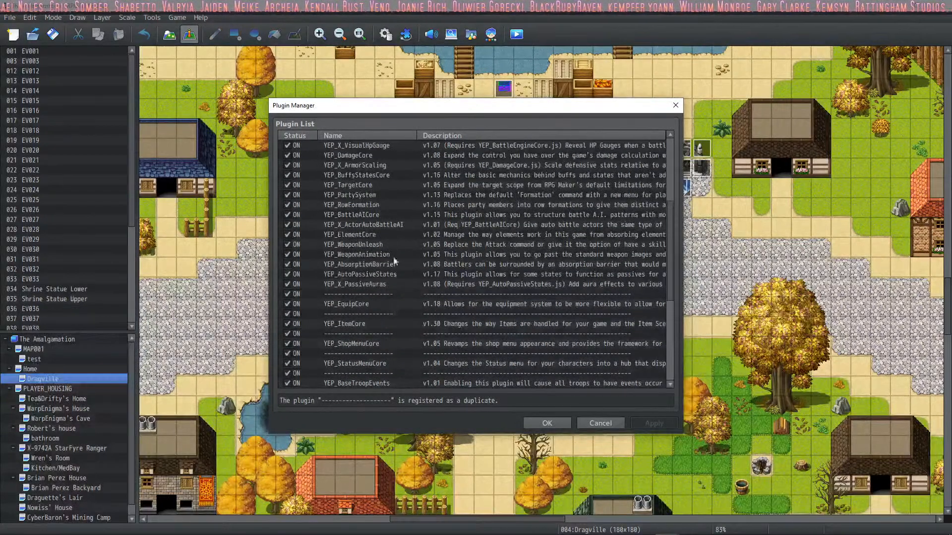
double_click(379, 265)
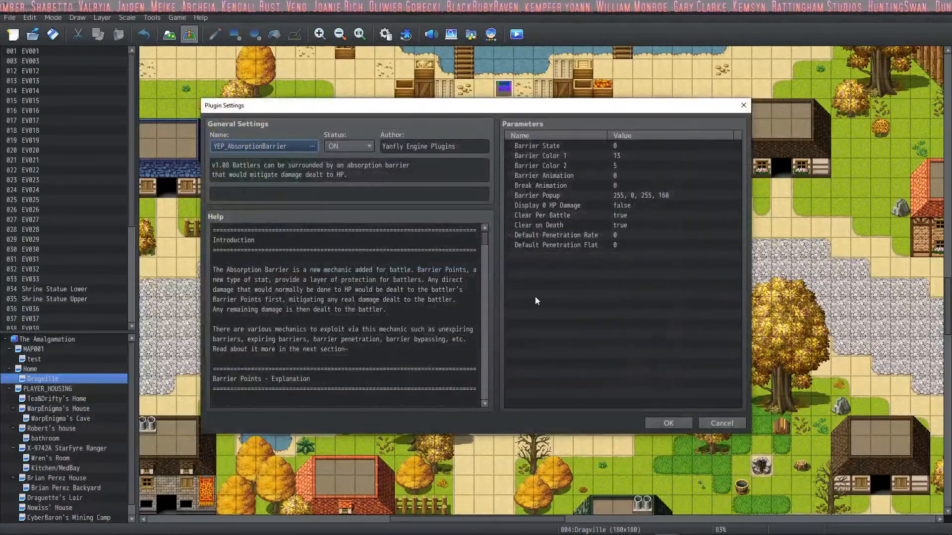
Read the YEP_AbsorptionBarrier help through its notetag section, copy the <User Barrier: +x> notetag and confirm the plugin settings.
scroll(346, 313, down, 12)
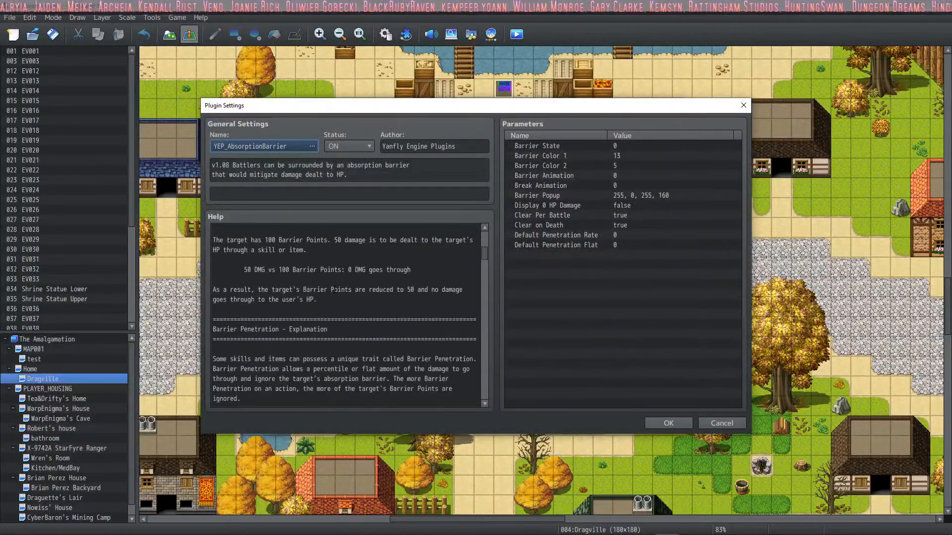
scroll(337, 288, down, 12)
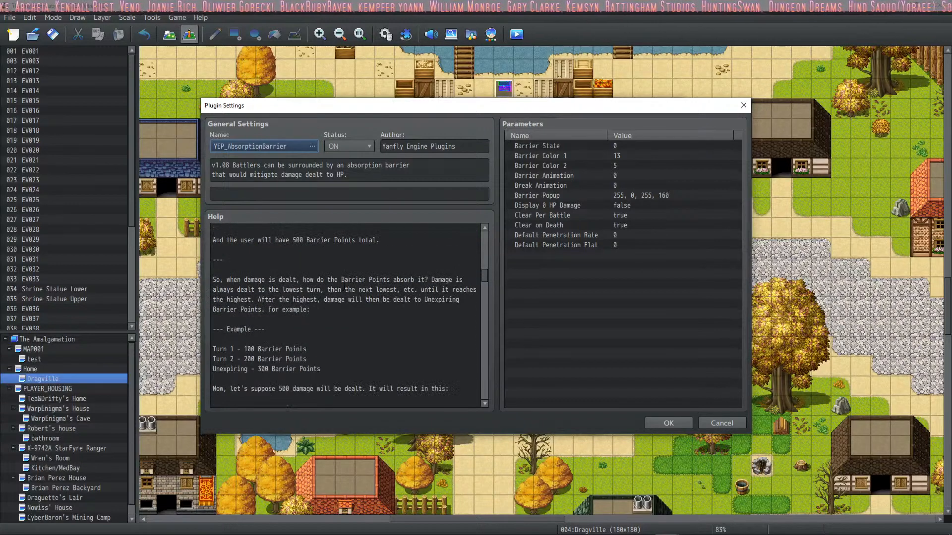
scroll(346, 281, down, 10)
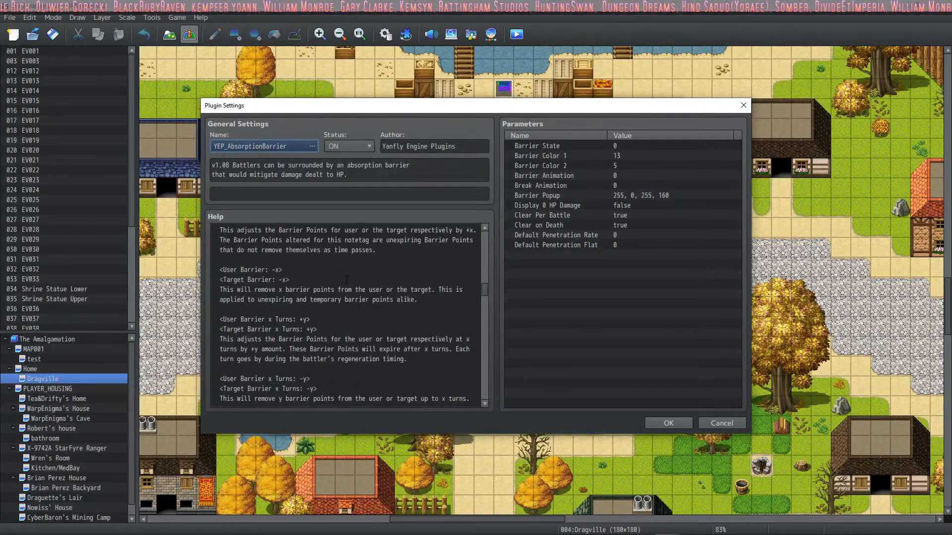
scroll(346, 280, down, 2)
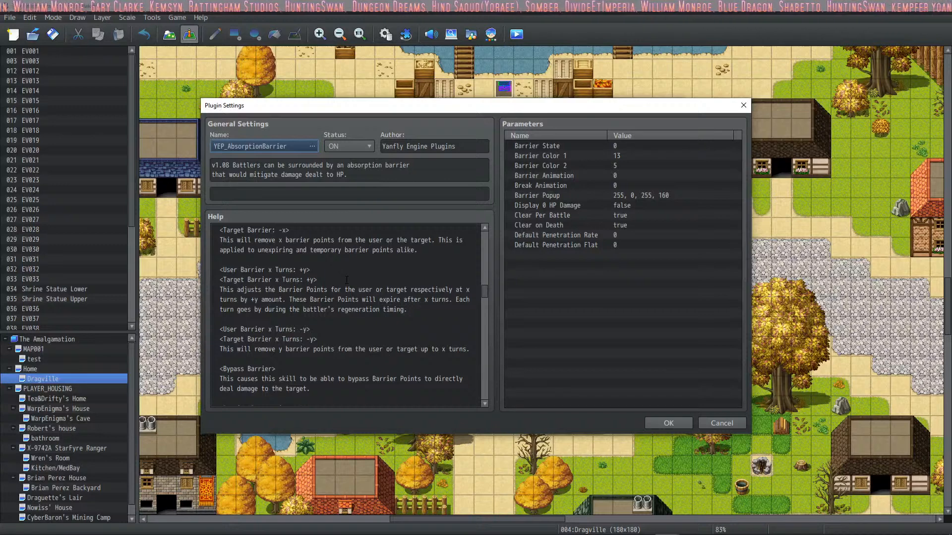
scroll(347, 280, up, 5)
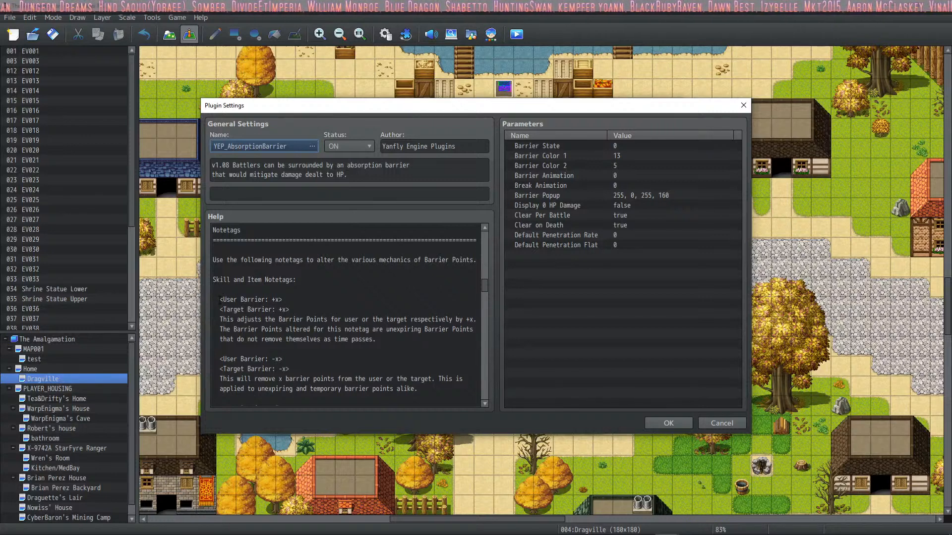
drag(219, 299, 230, 299)
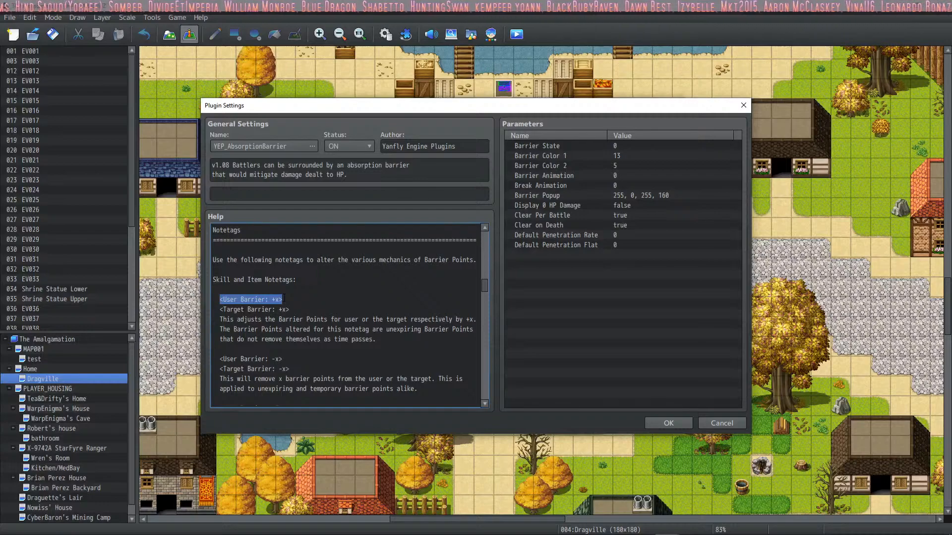
click(657, 424)
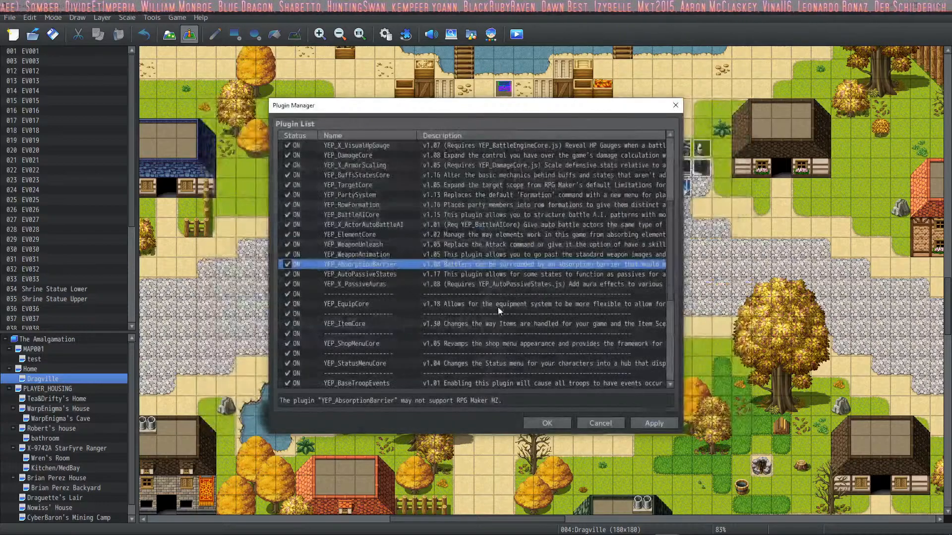
click(547, 423)
Find the main party actors in the database and inspect the entries of Drifty, Veno, Tea and Human.
key(F9)
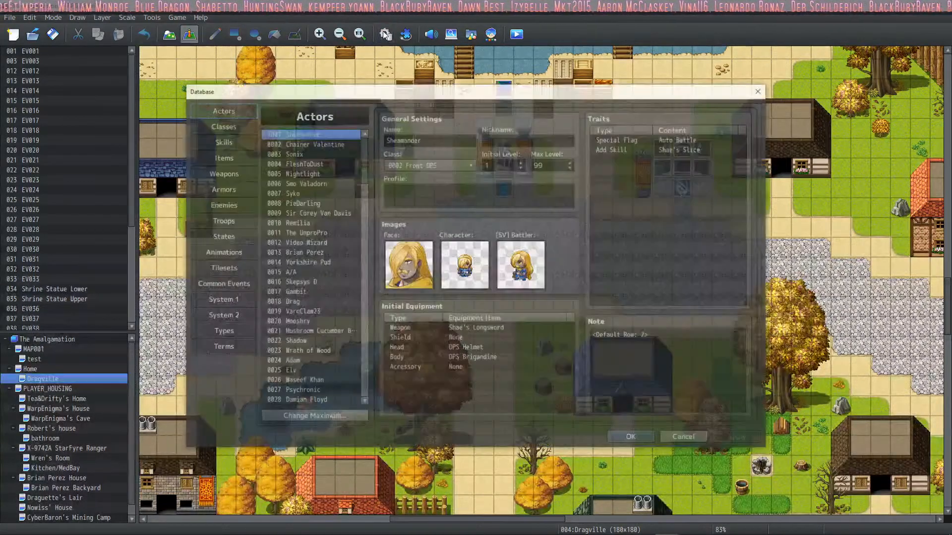
drag(366, 159, 350, 388)
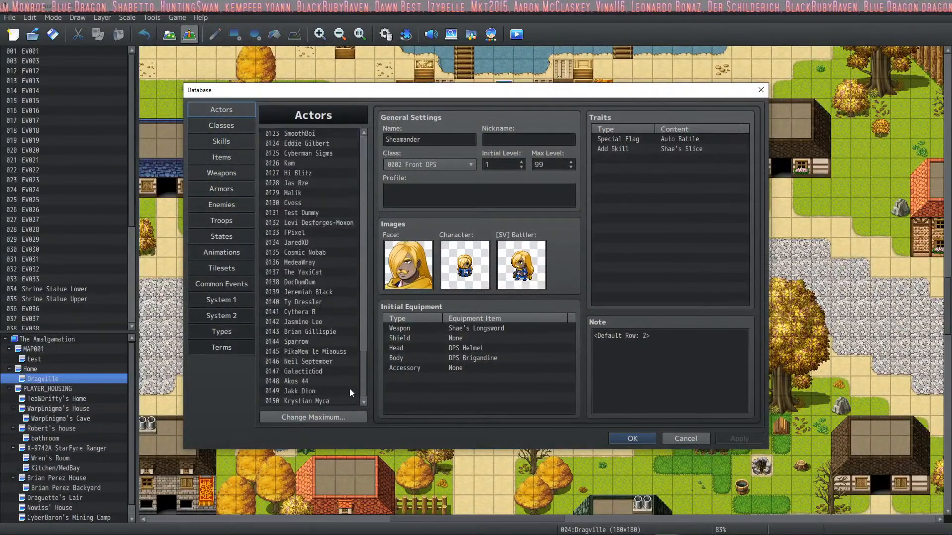
scroll(329, 347, up, 7)
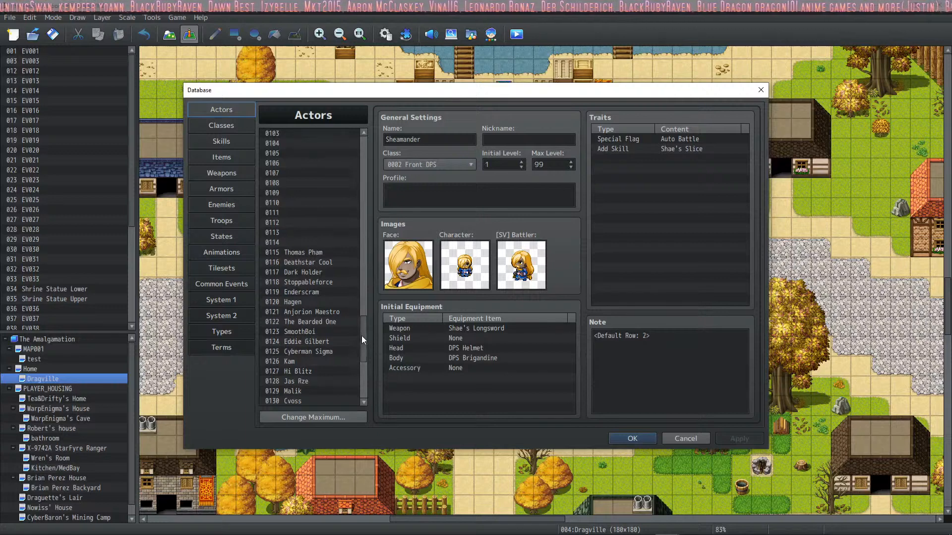
drag(361, 335, 356, 316)
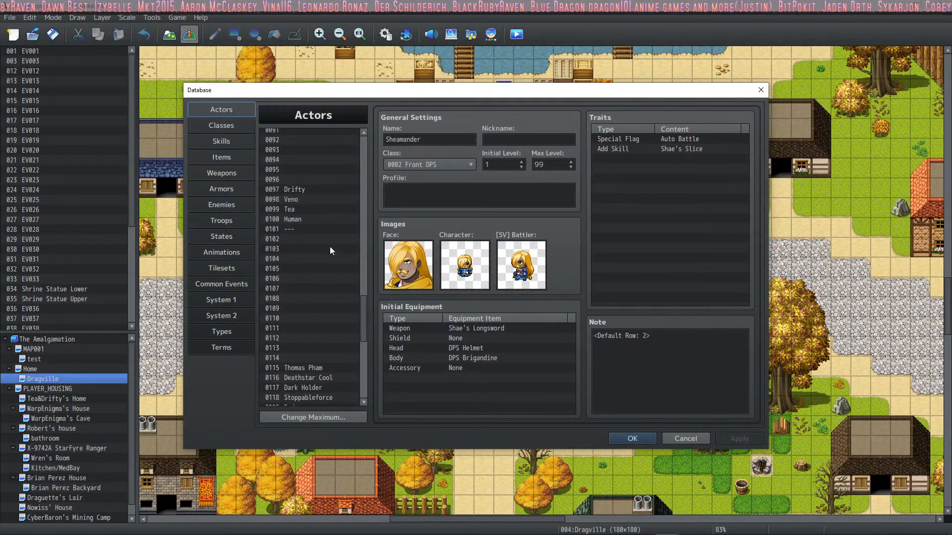
click(303, 213)
click(300, 223)
click(303, 208)
click(302, 200)
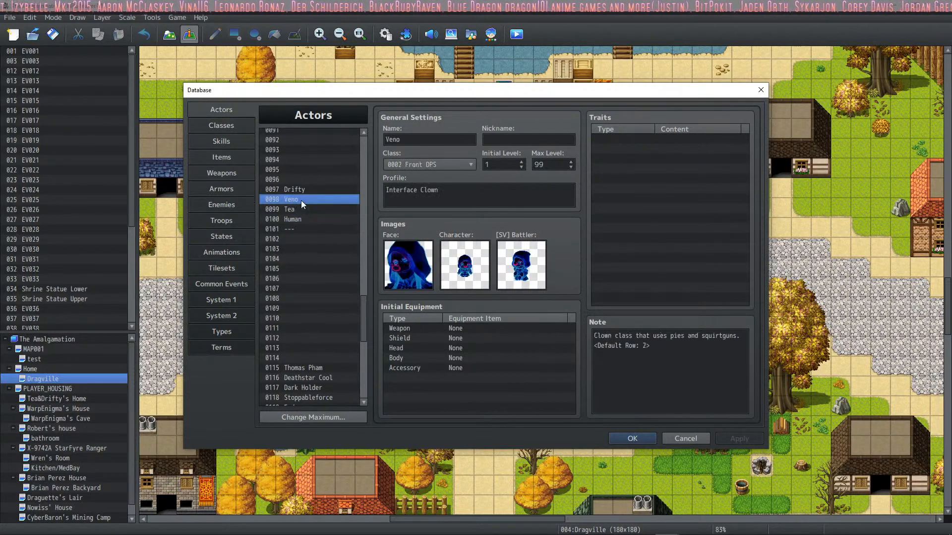
click(301, 191)
click(303, 200)
click(311, 190)
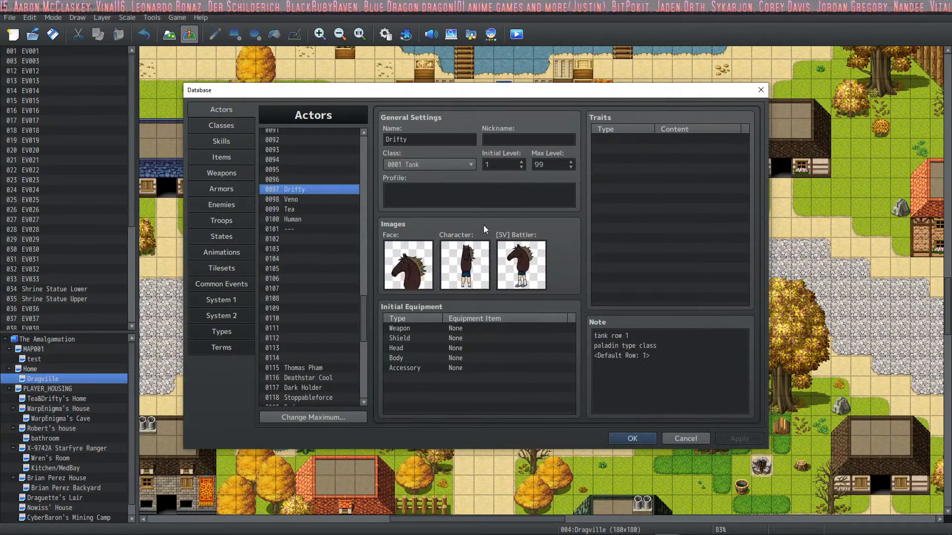
Try adding the <User Barrier: +x> notetag to Drifty's actor note.
click(618, 176)
click(655, 367)
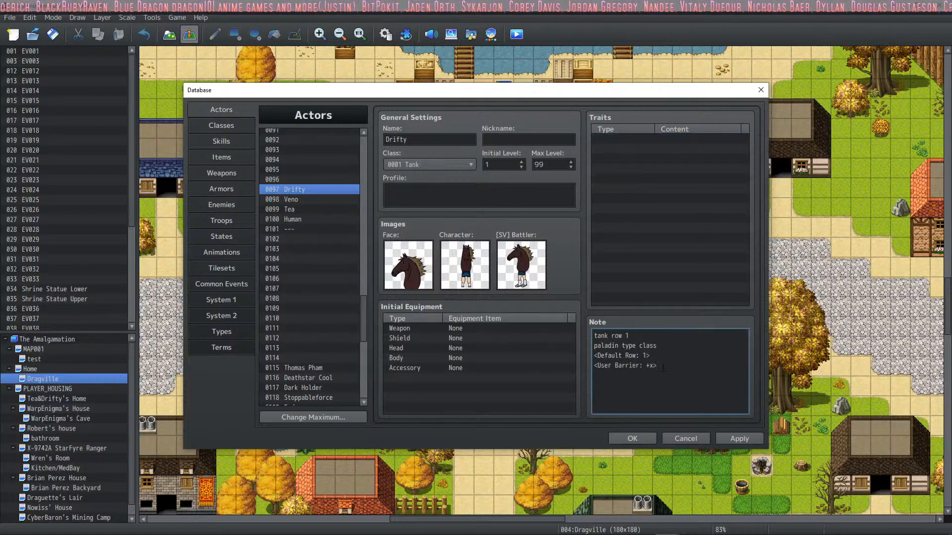
key(BackSpace)
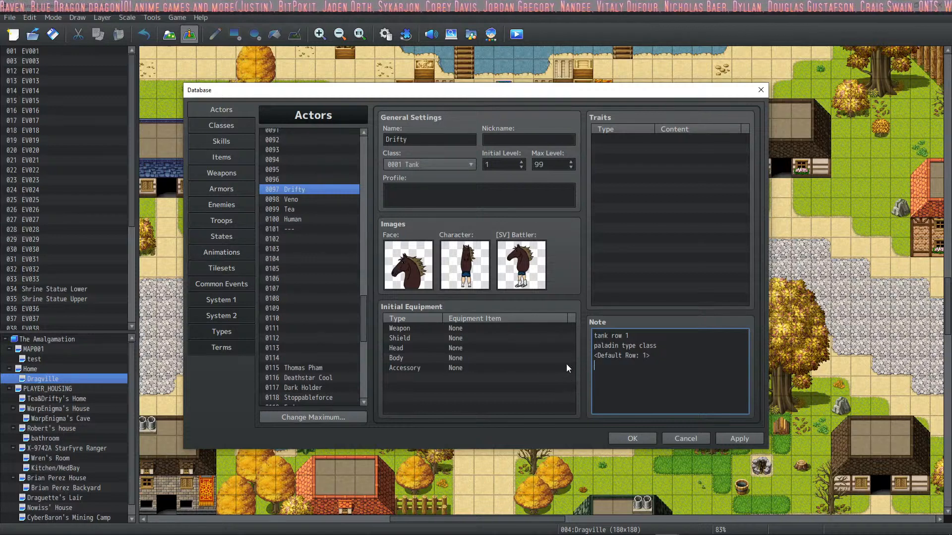
Create skill 0024 named Test barrier and give it the blue shield icon 128.
click(228, 142)
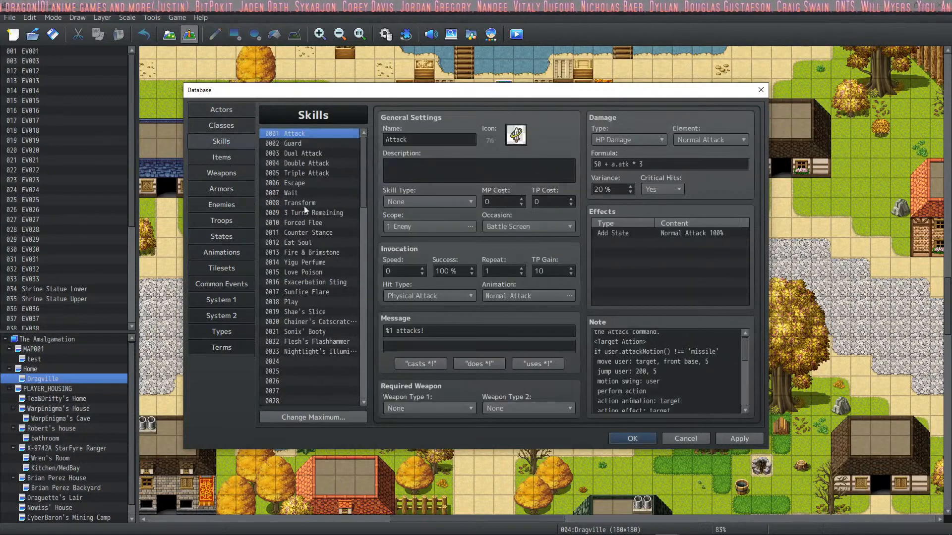
click(307, 364)
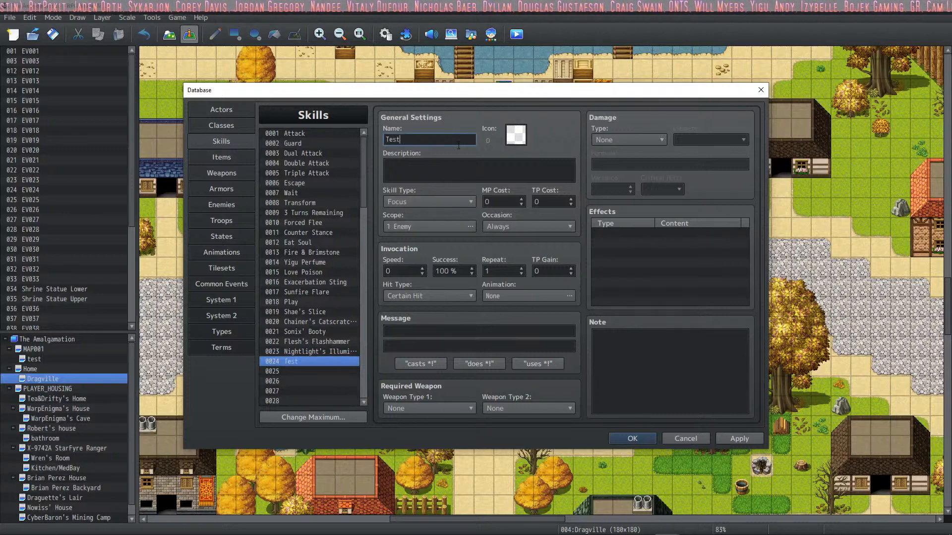
double_click(521, 128)
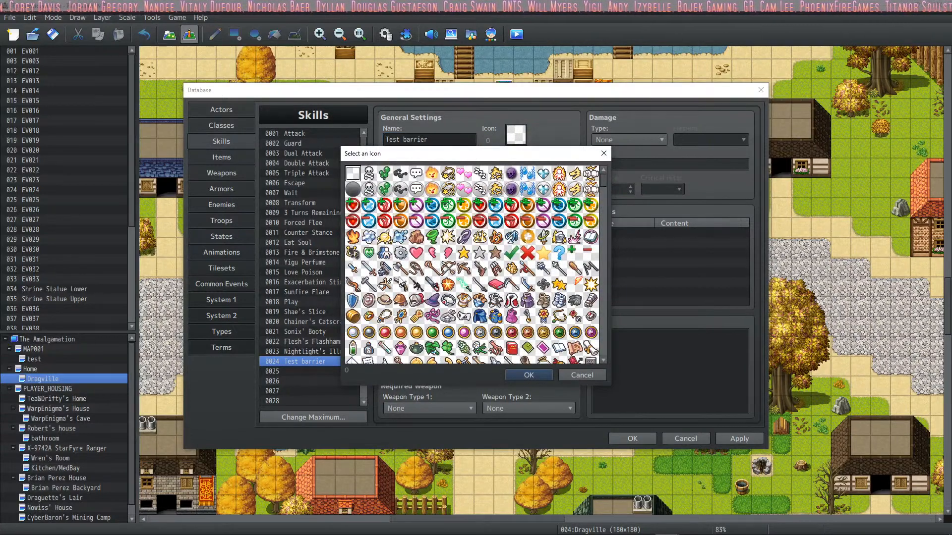
double_click(354, 300)
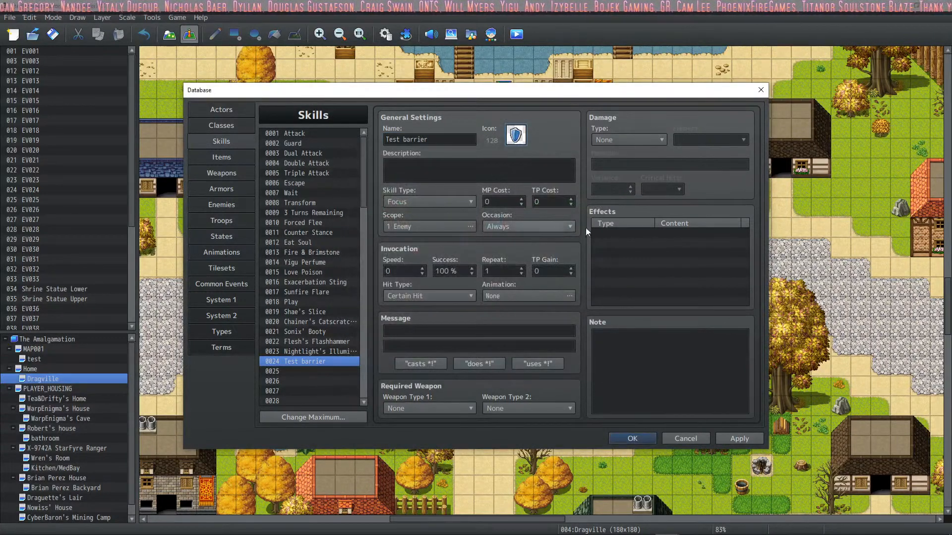
Add the notetag <User Barrier: +1000> to the Test barrier skill's note and apply it.
click(636, 352)
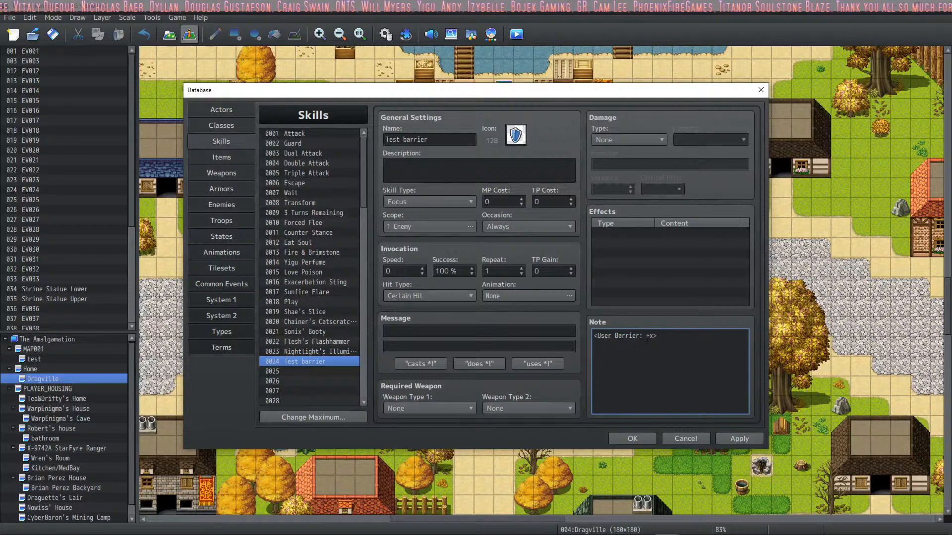
key(BackSpace)
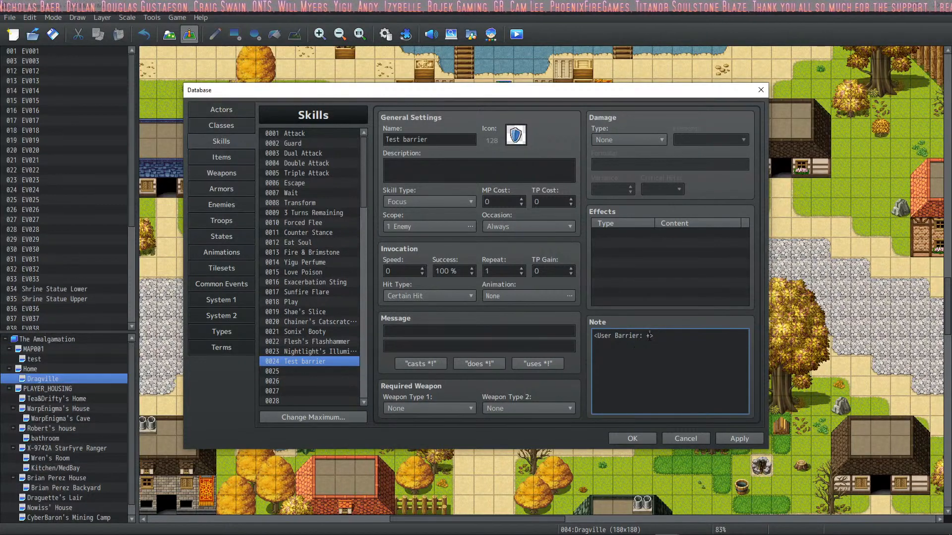
text(100)
key(BackSpace)
key(BackSpace)
key(BackSpace)
text(100)
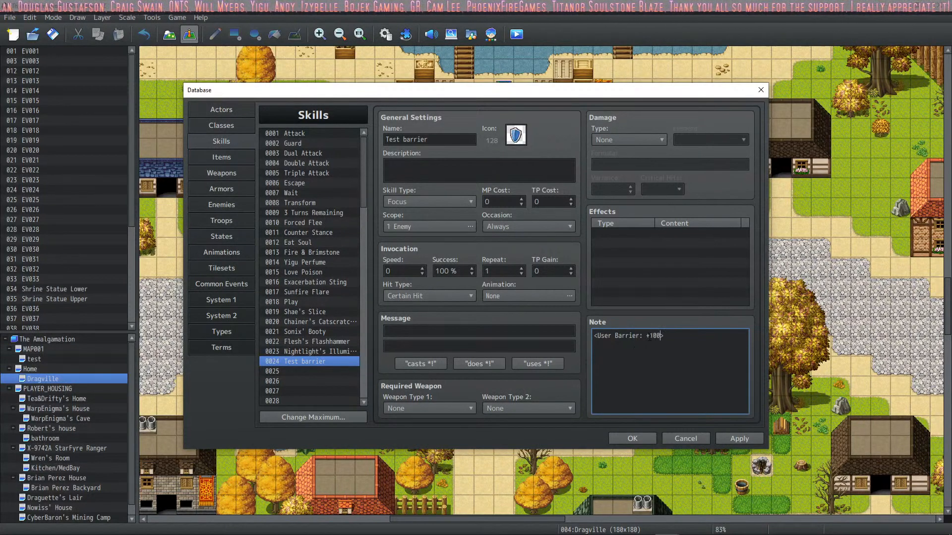
text(0)
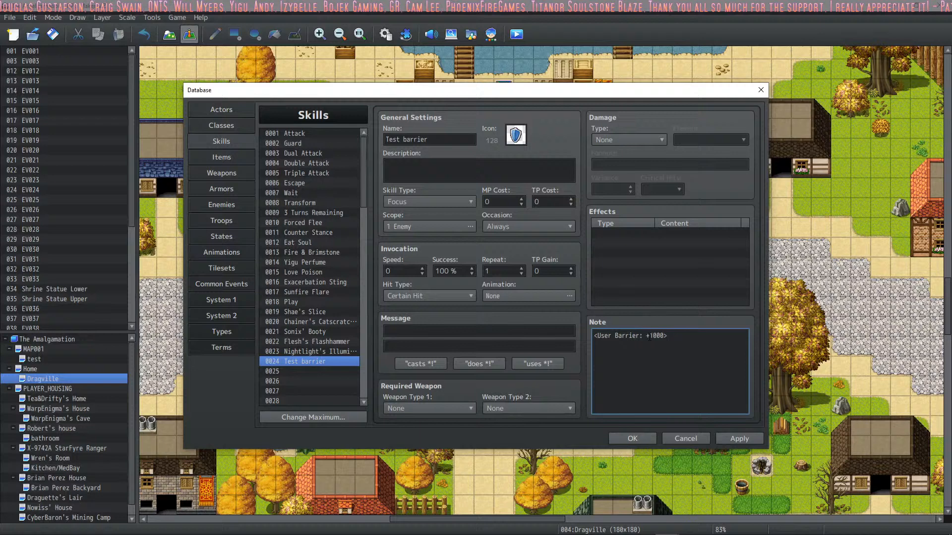
click(745, 442)
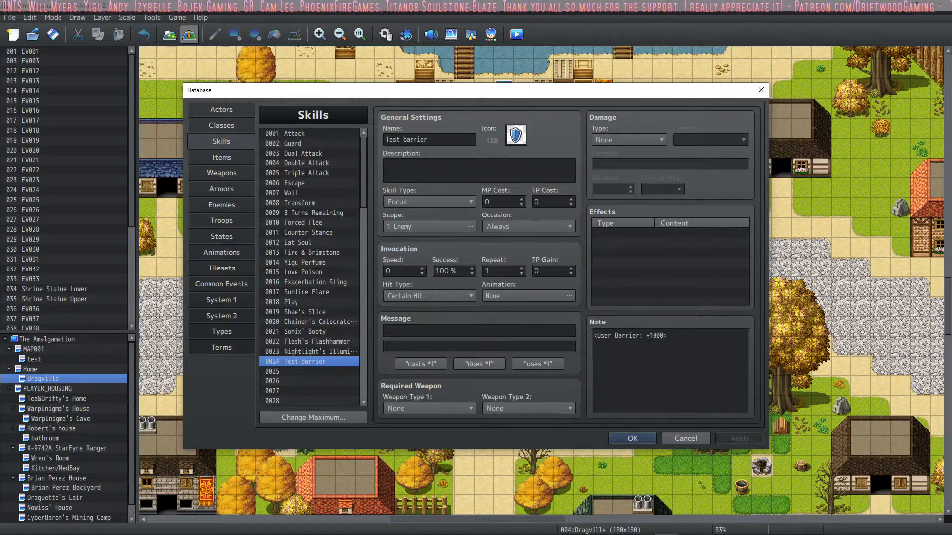
Set the Test barrier skill's description to "+1000 Barrier" and apply it.
click(423, 166)
text(+1000)
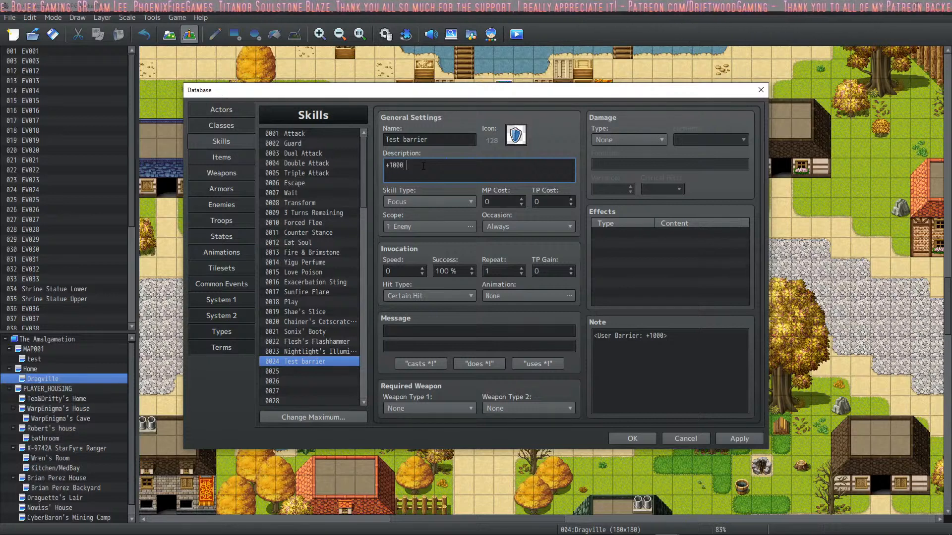
text( Barrier)
click(748, 440)
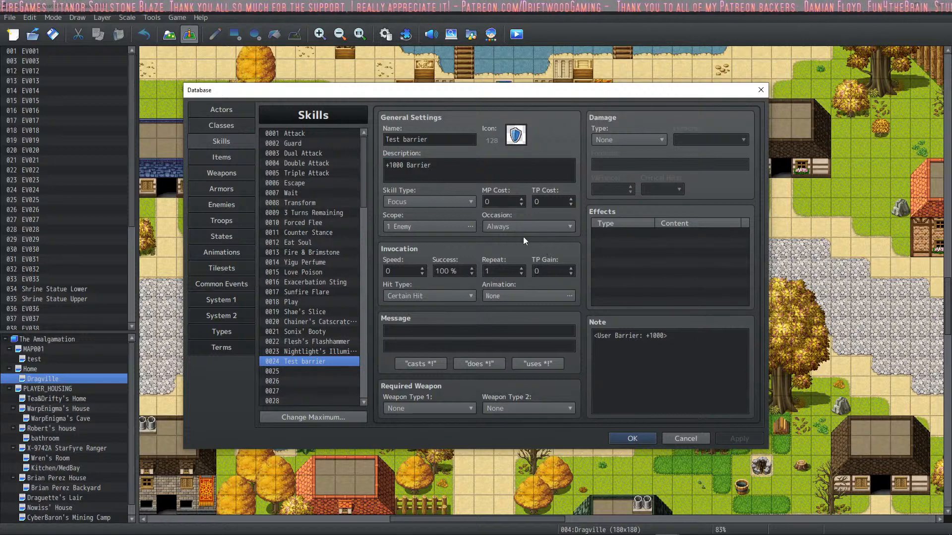
click(443, 168)
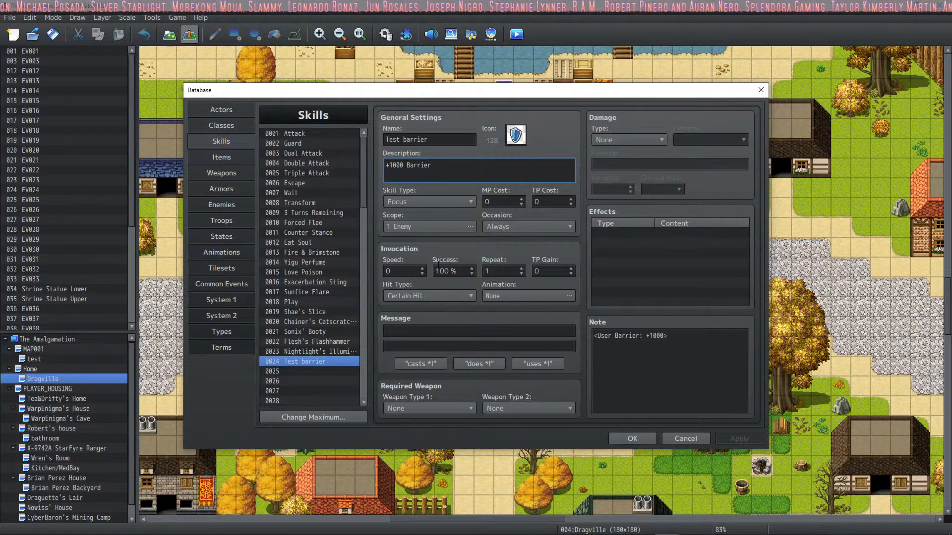
click(673, 346)
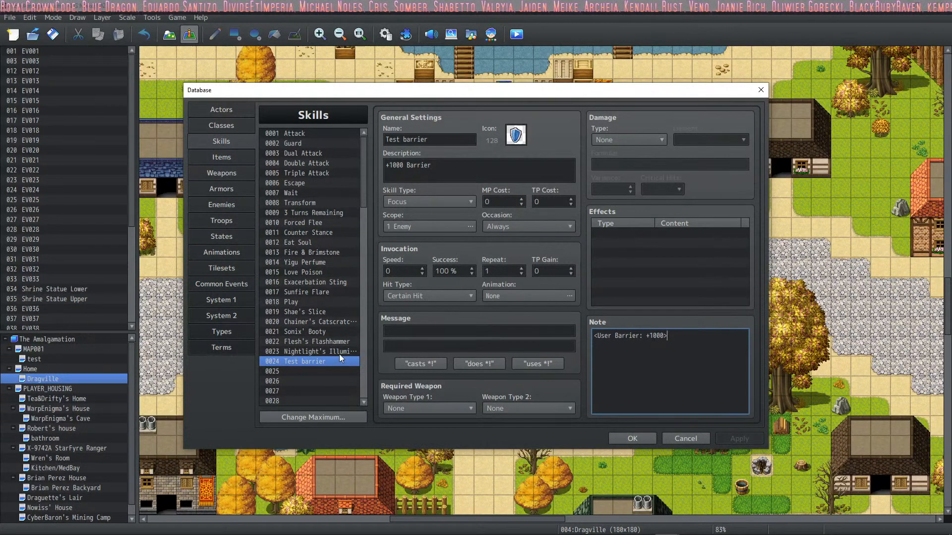
Give the skill the "casts" message, a scope of User and a TP gain of 10.
click(419, 364)
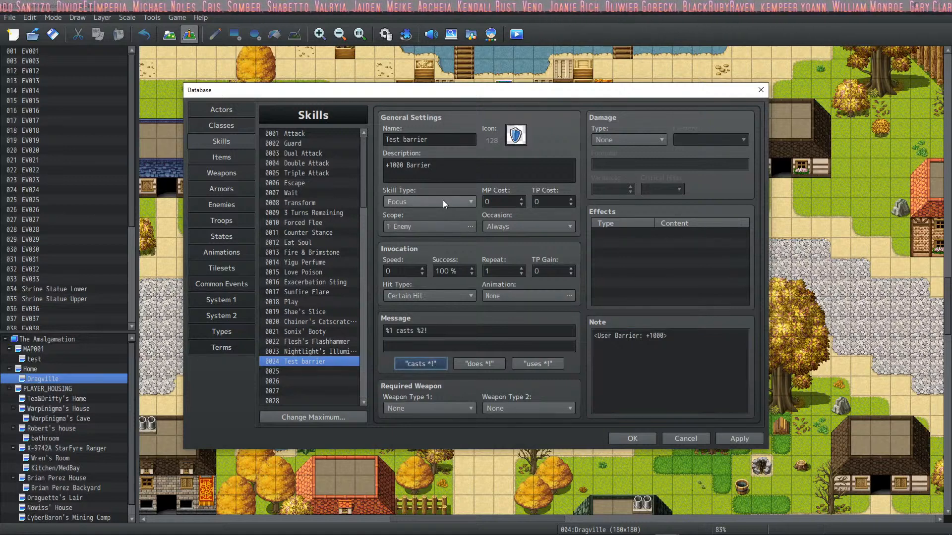
click(437, 227)
click(381, 296)
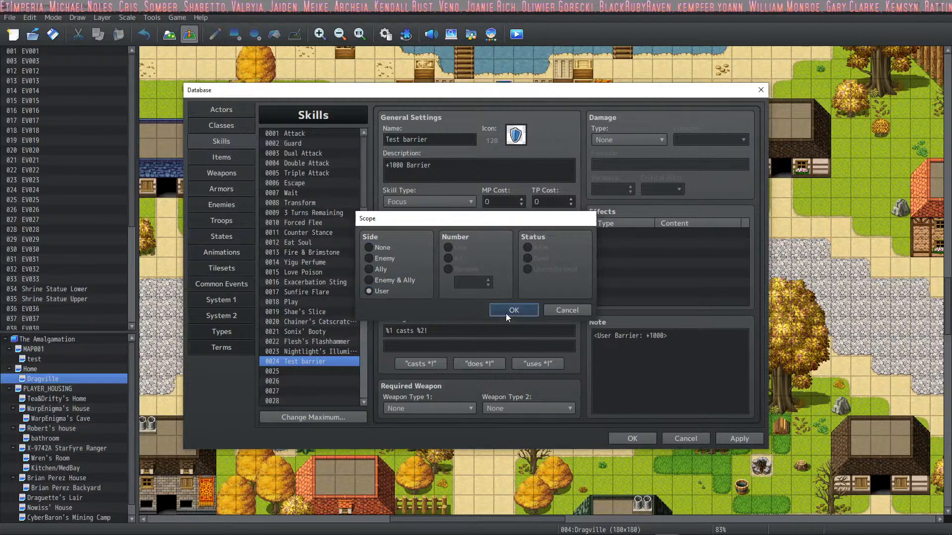
click(506, 313)
click(553, 270)
text(10)
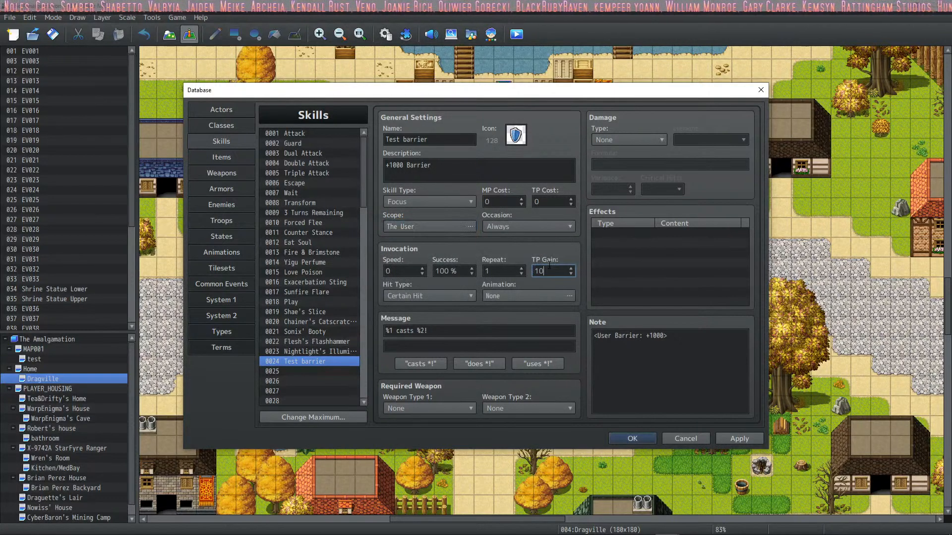
Browse the animation list from the elemental entries through the highest-numbered ones for an animation suited to the barrier skill.
click(510, 295)
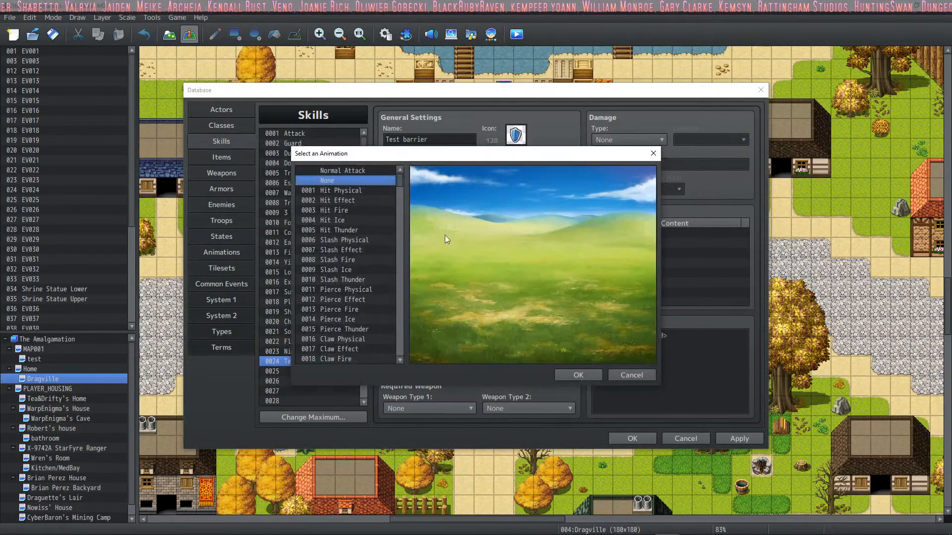
drag(399, 185, 409, 241)
click(379, 235)
click(360, 343)
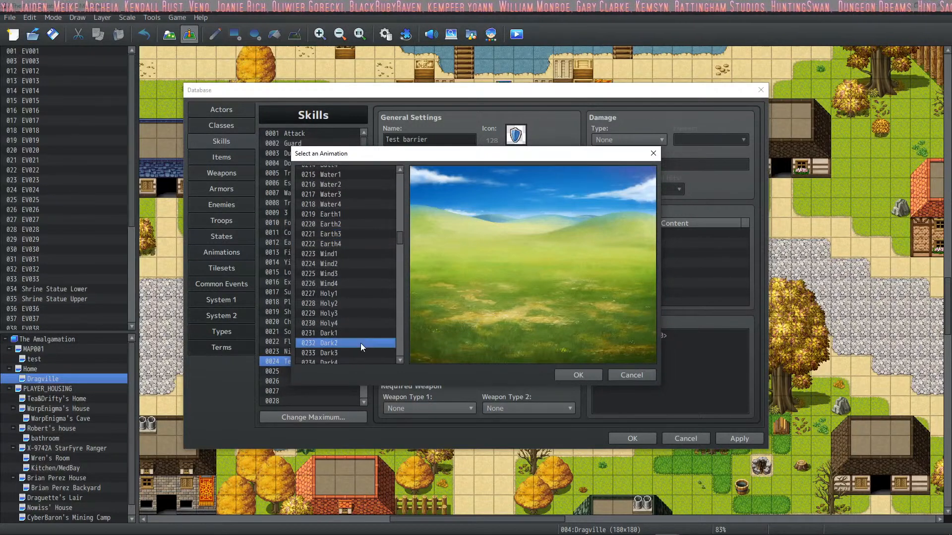
click(364, 248)
key(Up)
key(Up)
click(375, 243)
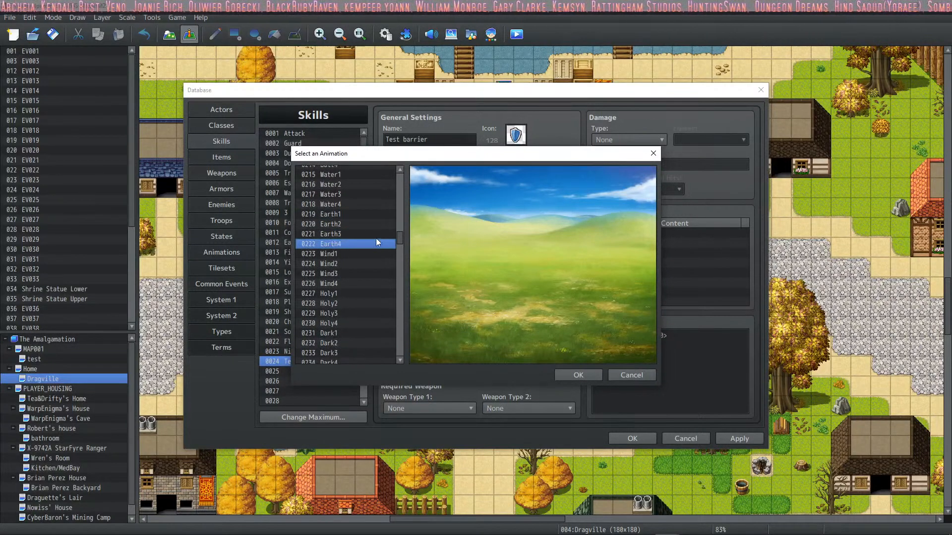
drag(398, 240, 399, 350)
click(386, 297)
click(365, 324)
click(358, 309)
click(348, 221)
click(351, 279)
scroll(357, 221, up, 6)
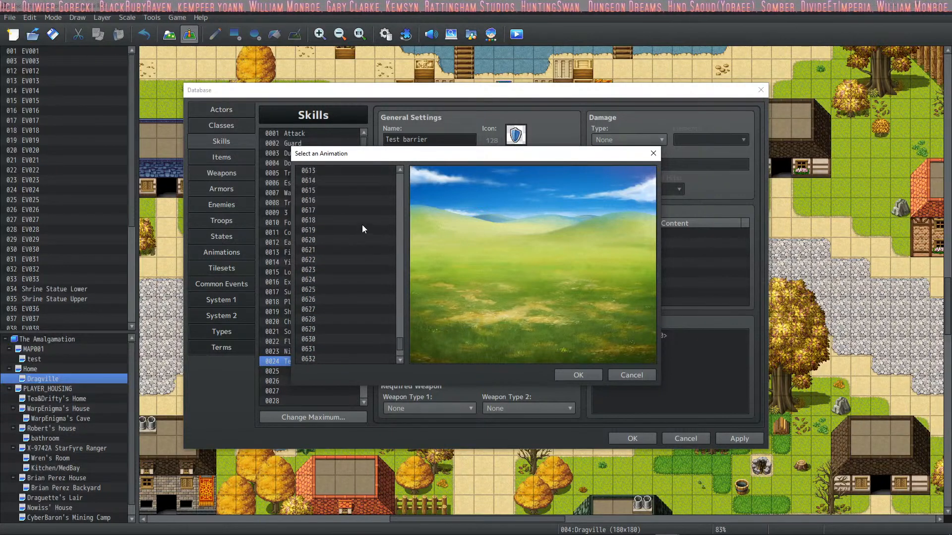
click(364, 287)
scroll(400, 341, up, 2)
drag(401, 342, 398, 329)
click(355, 263)
click(367, 223)
scroll(370, 234, up, 2)
scroll(401, 313, down, 15)
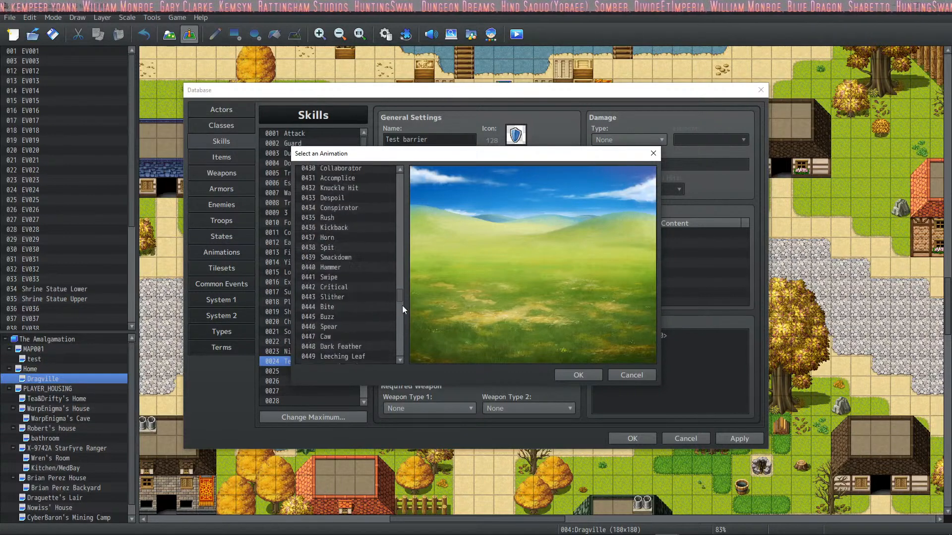
scroll(404, 311, down, 2)
click(358, 279)
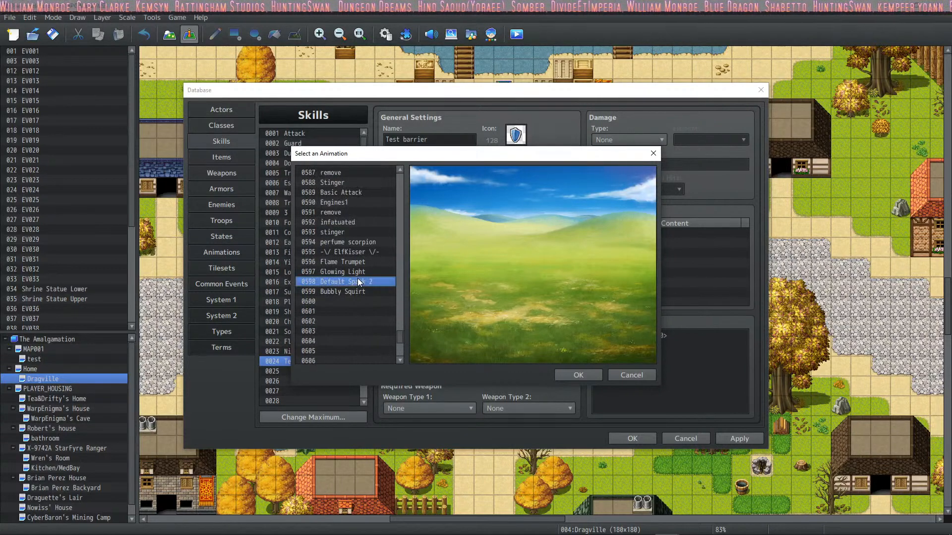
click(357, 262)
Set the Test barrier skill's animation to 0086 Earth One 1 from the lower-numbered animations.
drag(401, 336, 398, 174)
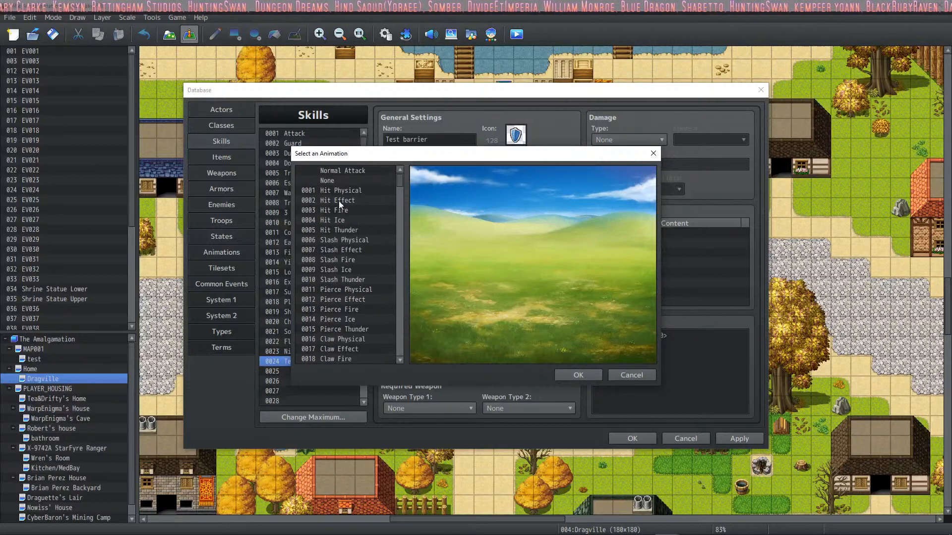
click(359, 217)
click(370, 189)
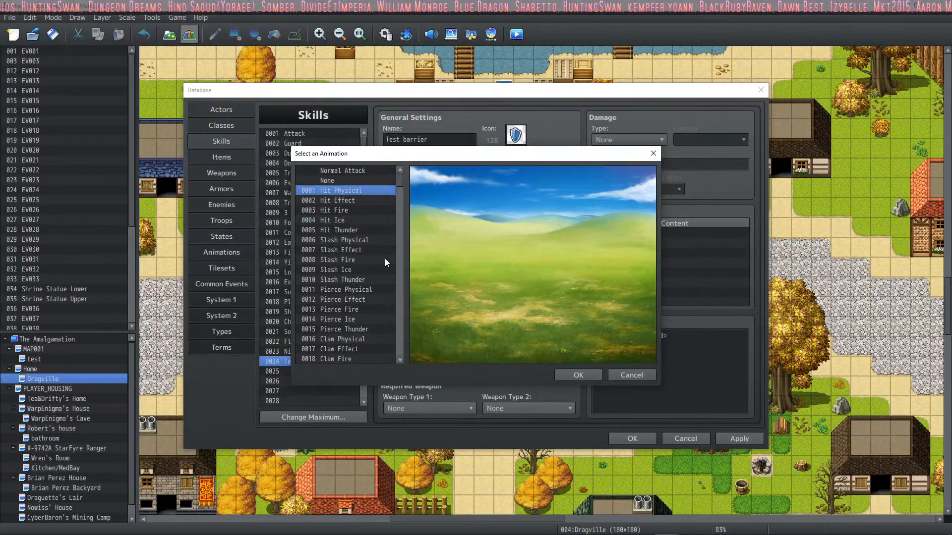
scroll(385, 258, down, 7)
click(380, 230)
scroll(400, 260, down, 13)
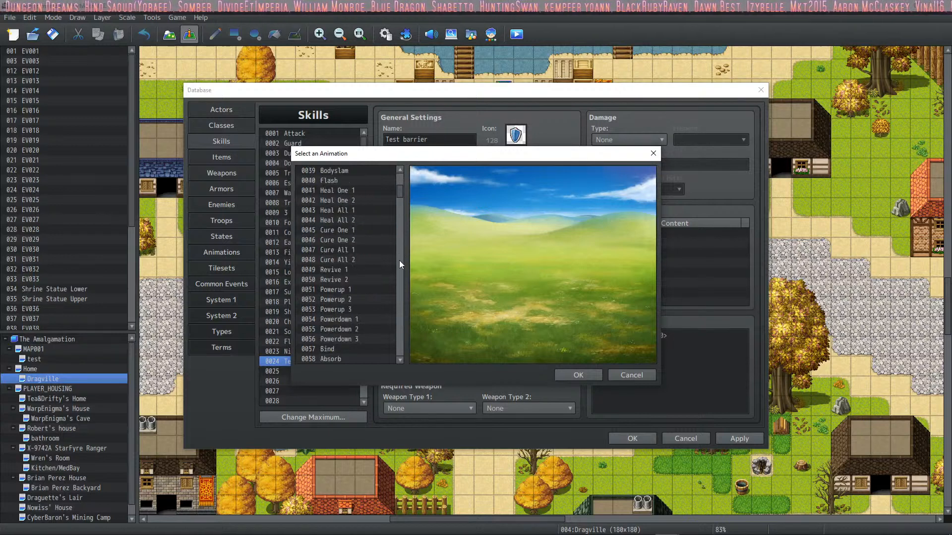
click(367, 251)
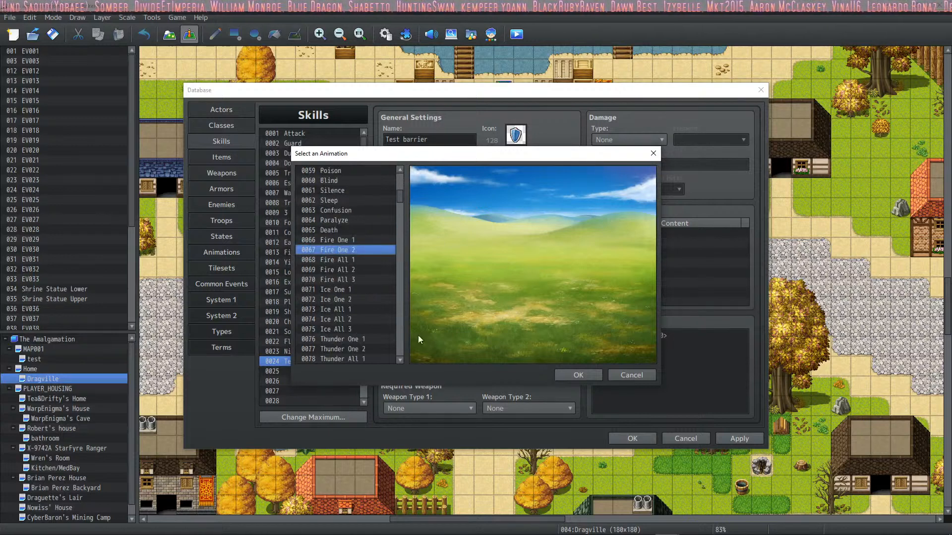
scroll(396, 248, down, 7)
click(382, 231)
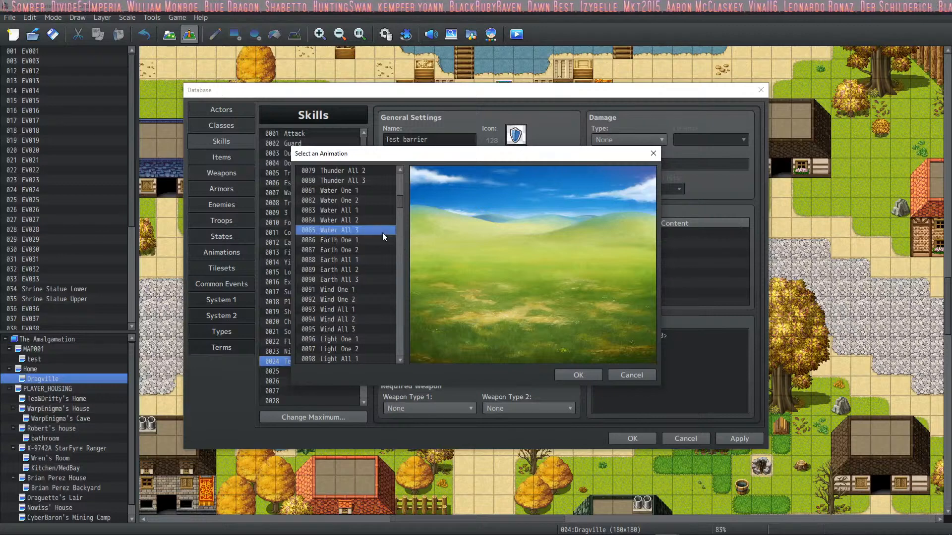
scroll(401, 247, down, 11)
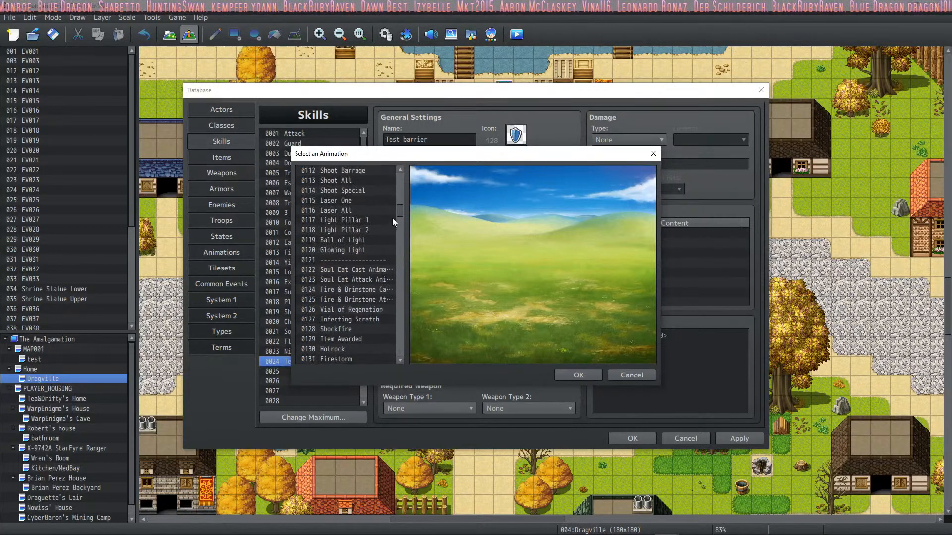
scroll(400, 204, up, 14)
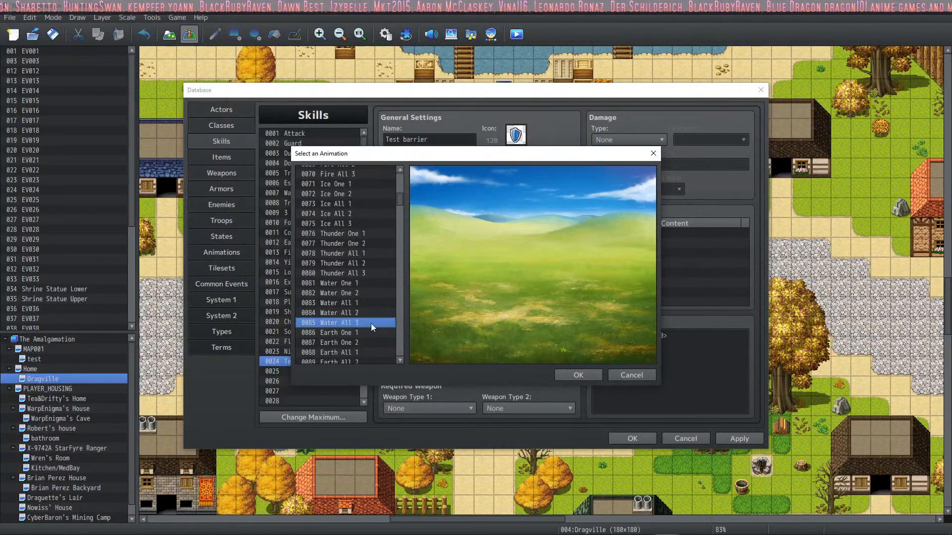
click(365, 332)
click(581, 375)
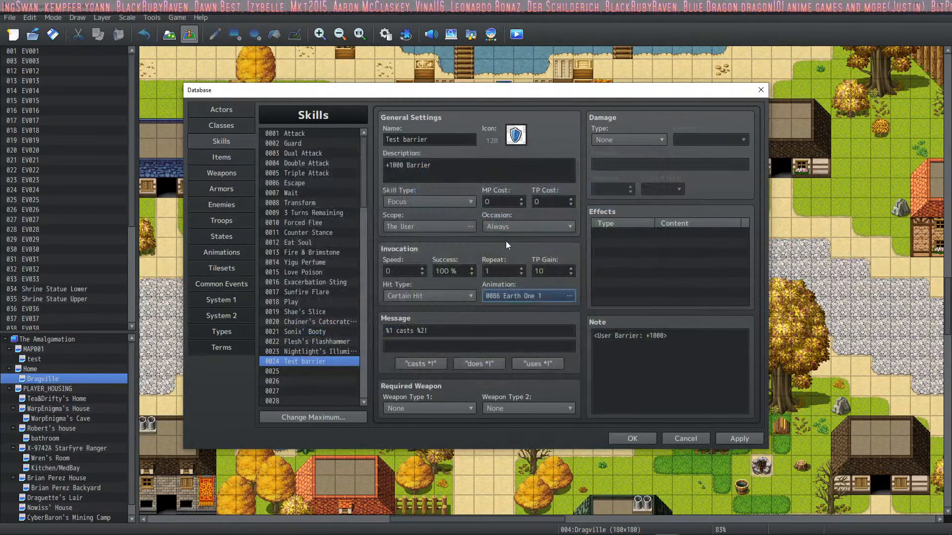
Set the Test barrier skill's type to None and apply the changes.
click(431, 198)
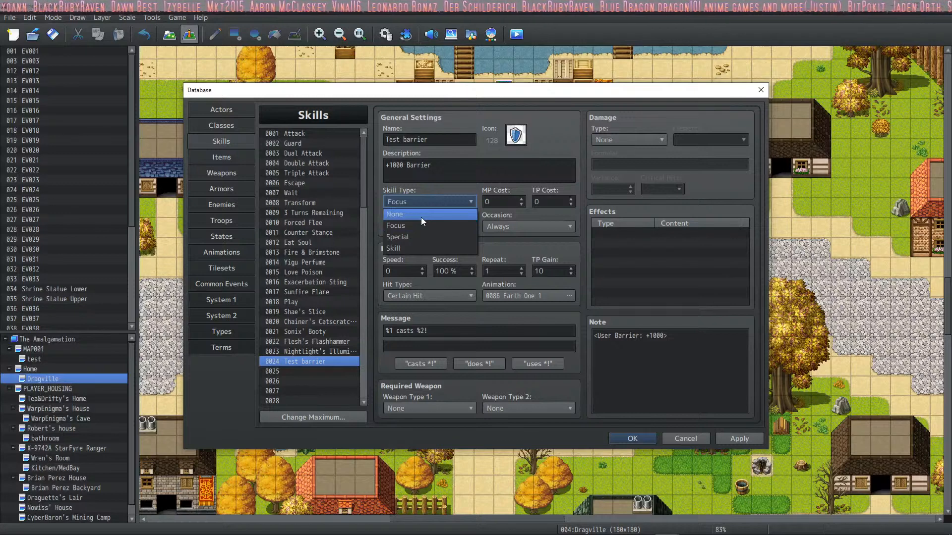
click(421, 215)
click(743, 441)
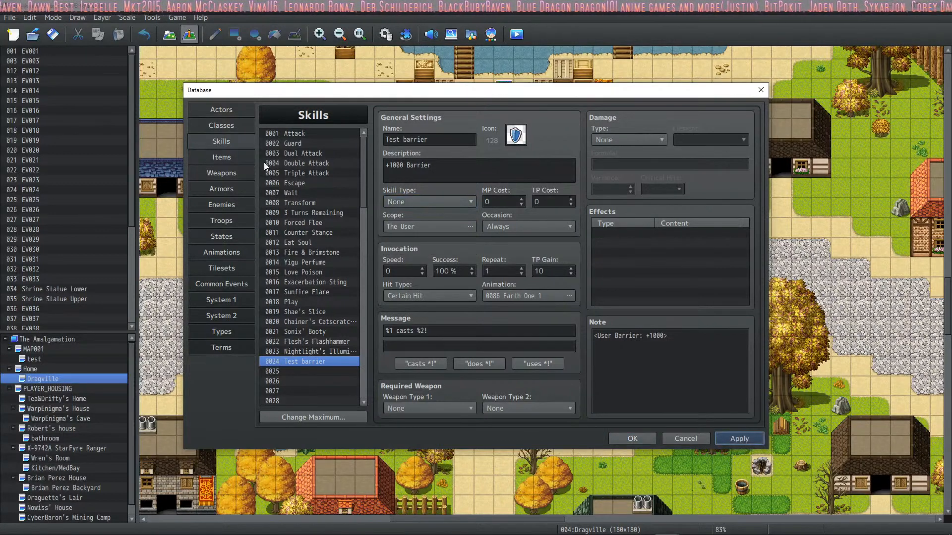
Check the settings and notes of the actors Drifty, Veno and Tea, and glance at the weapon and armor entries.
click(226, 109)
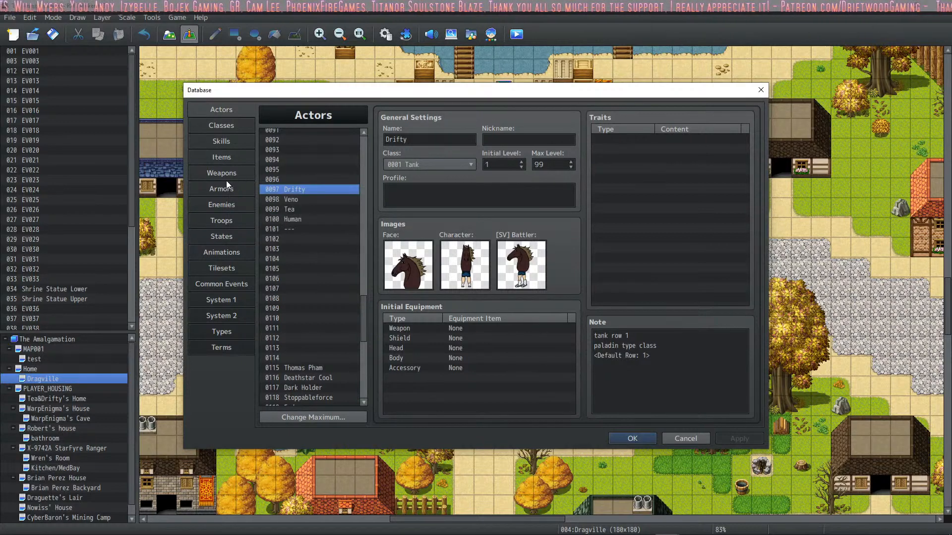
click(706, 375)
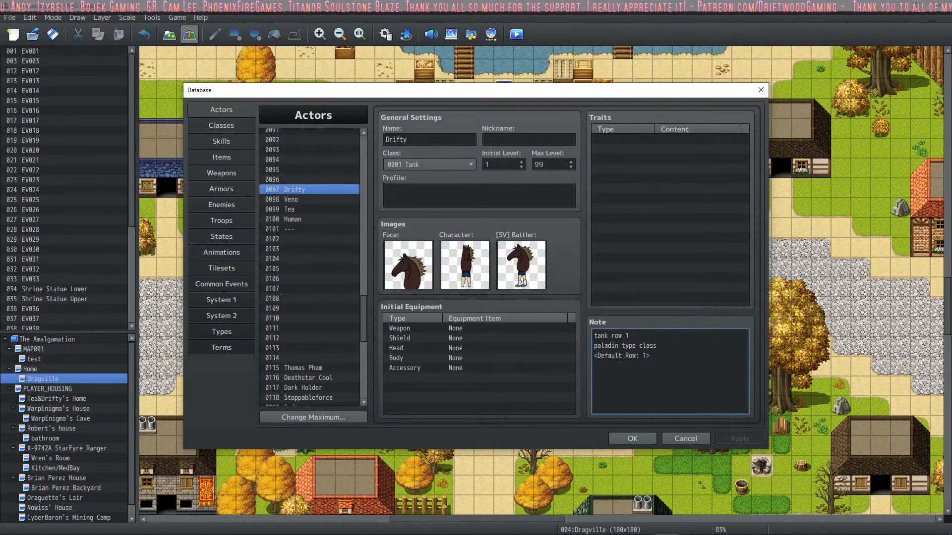
click(224, 173)
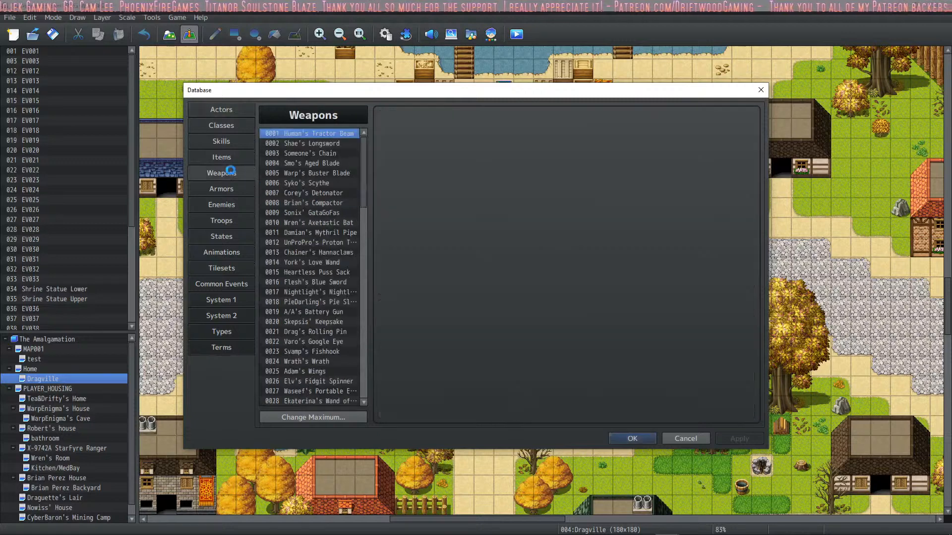
click(224, 188)
click(230, 110)
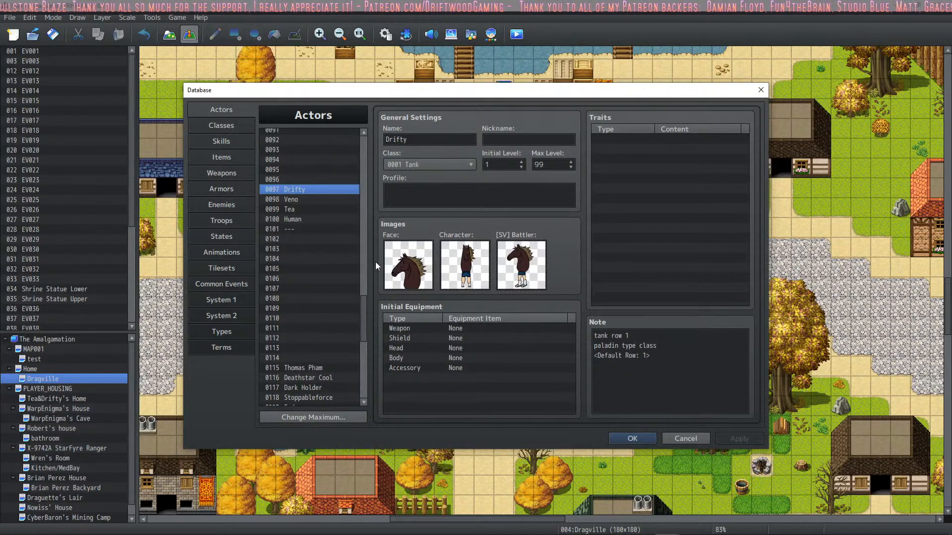
click(629, 361)
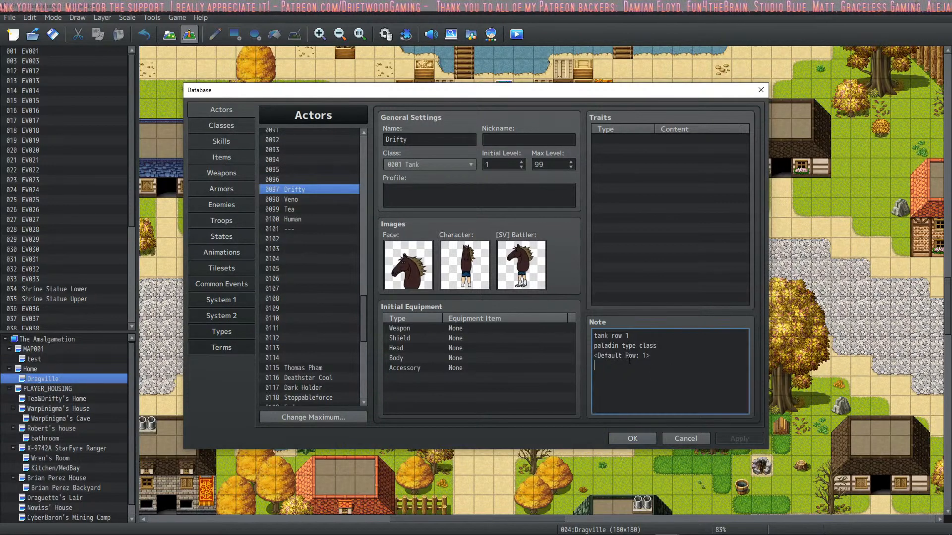
click(305, 197)
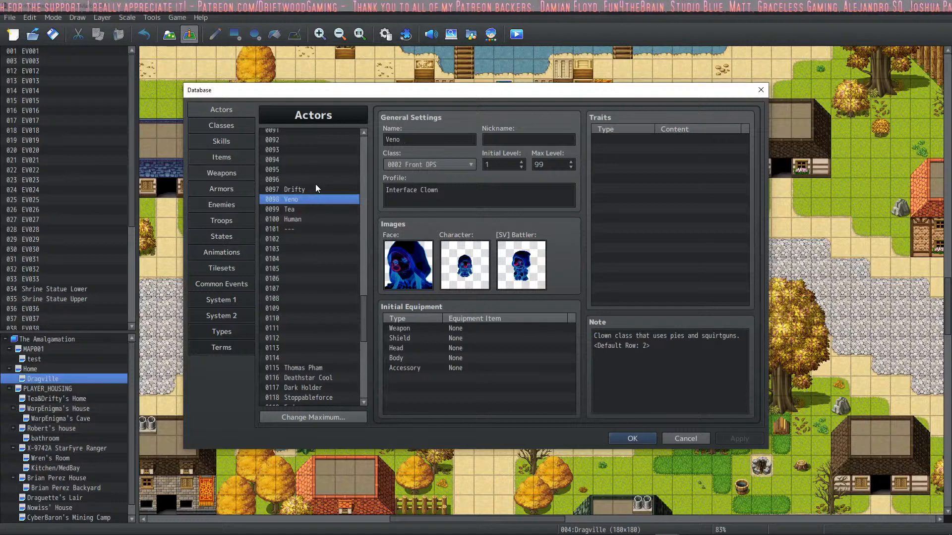
click(308, 189)
click(293, 201)
click(293, 206)
click(307, 188)
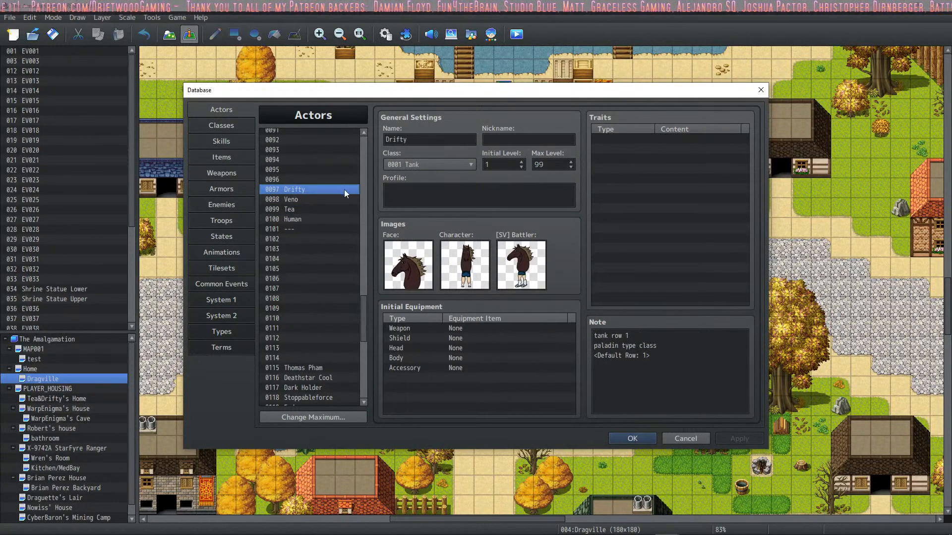
Give the actor Drifty an Add Skill trait for the Test barrier skill.
click(233, 129)
click(230, 143)
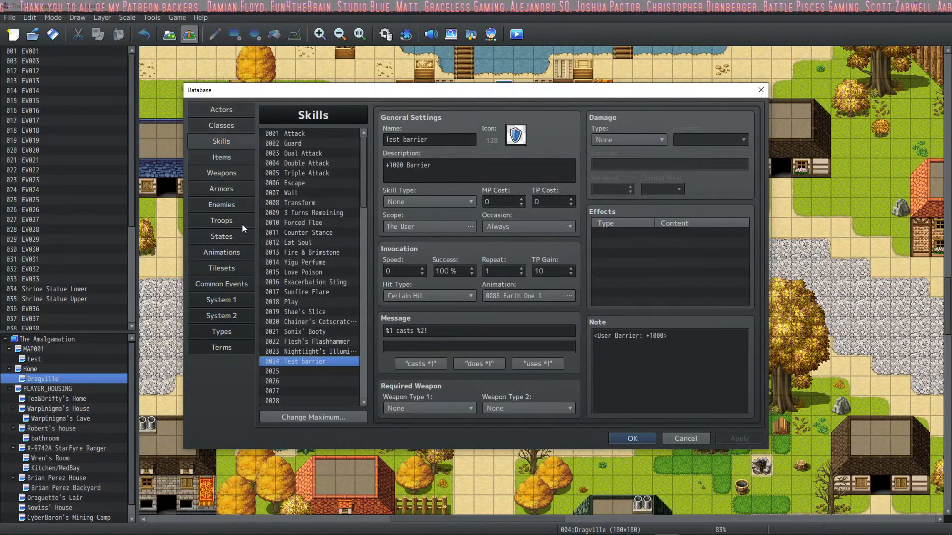
click(221, 111)
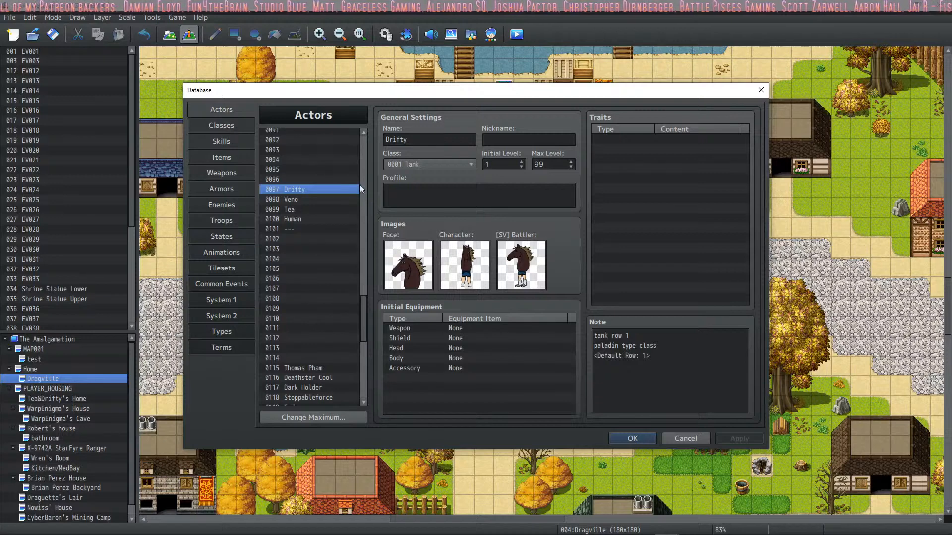
right_click(668, 187)
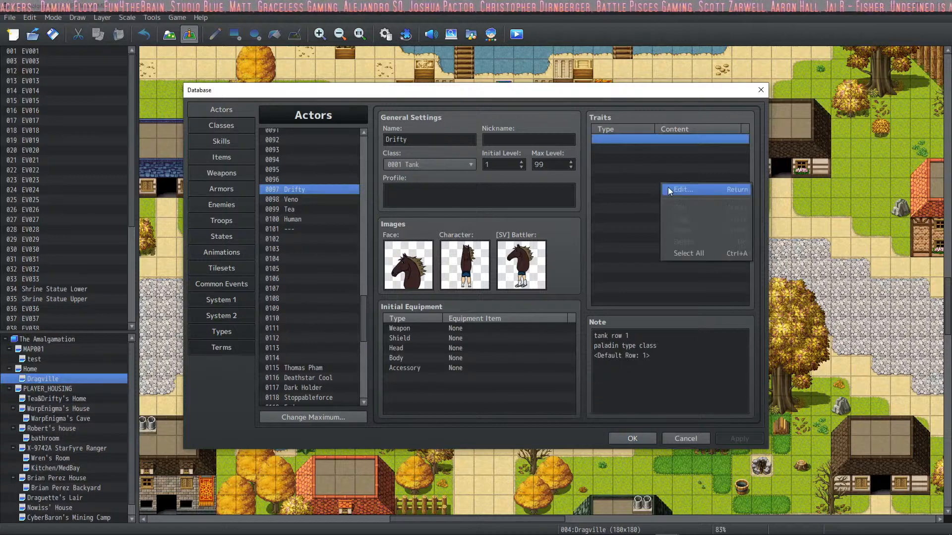
click(682, 187)
click(677, 143)
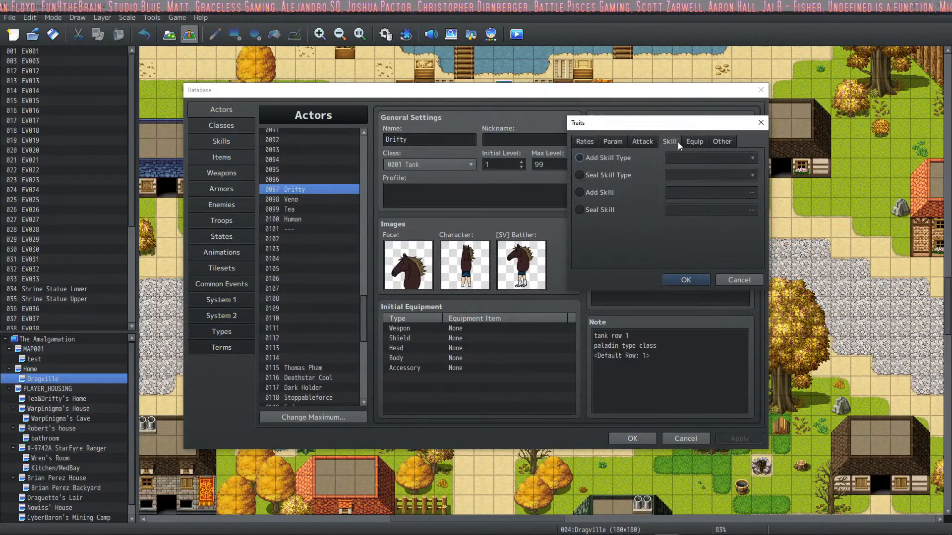
click(612, 192)
click(689, 194)
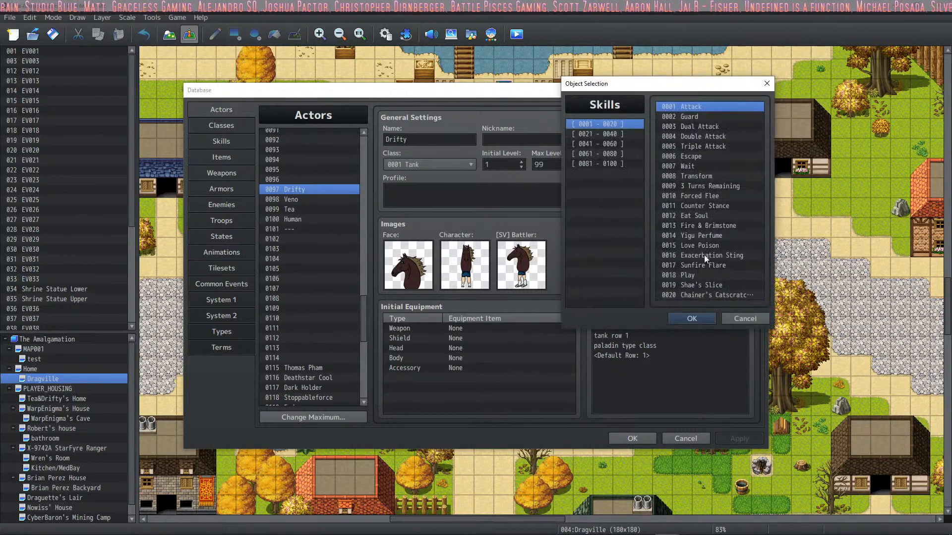
click(617, 134)
click(710, 137)
click(695, 320)
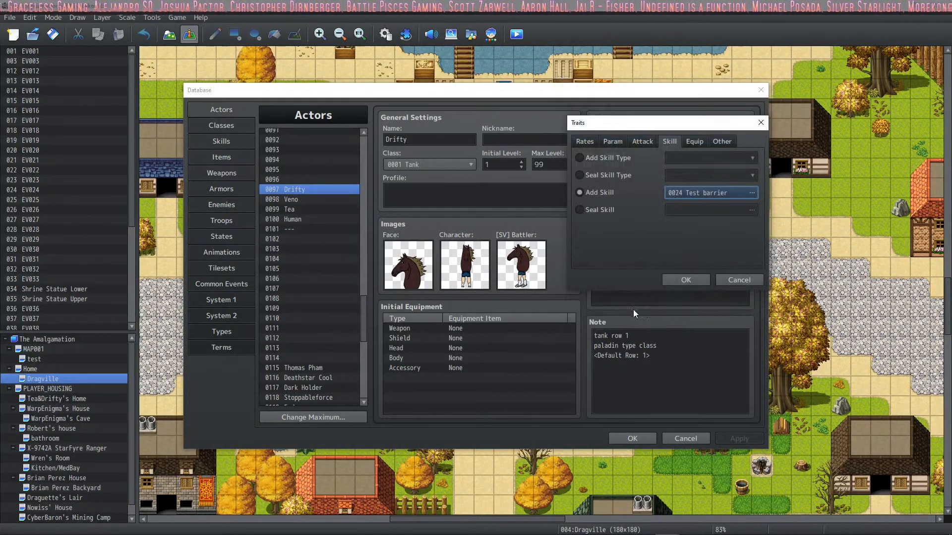
click(679, 279)
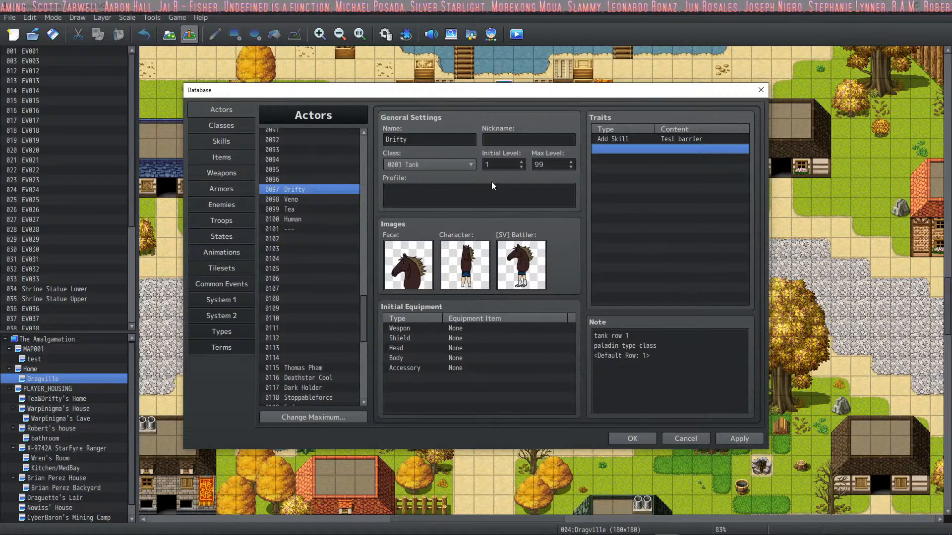
Check the Tank class's skill types, set the Test barrier skill's type to Special and save the database changes.
click(230, 127)
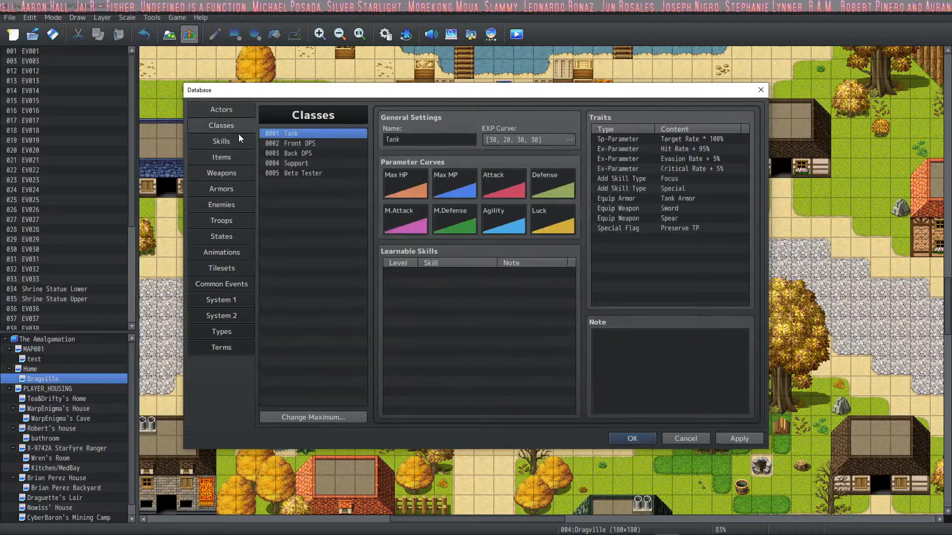
click(231, 110)
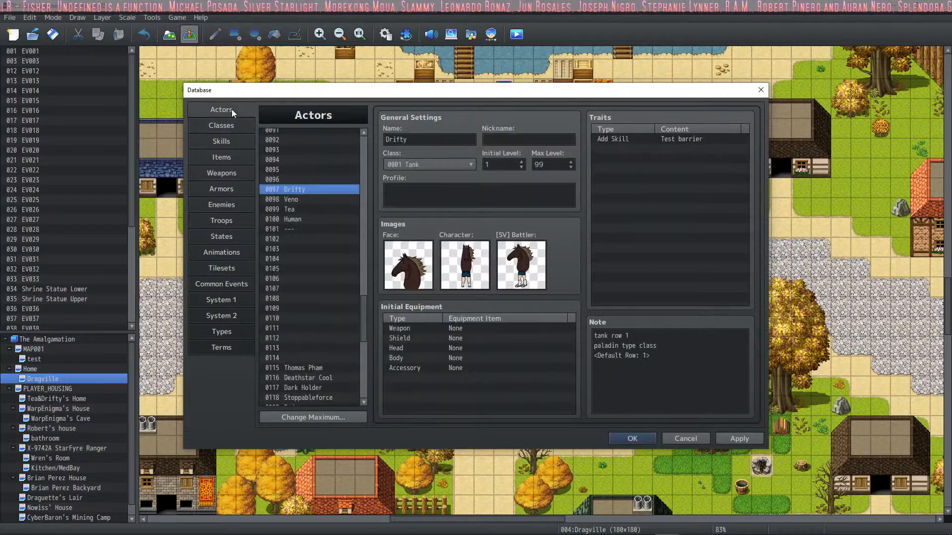
click(229, 144)
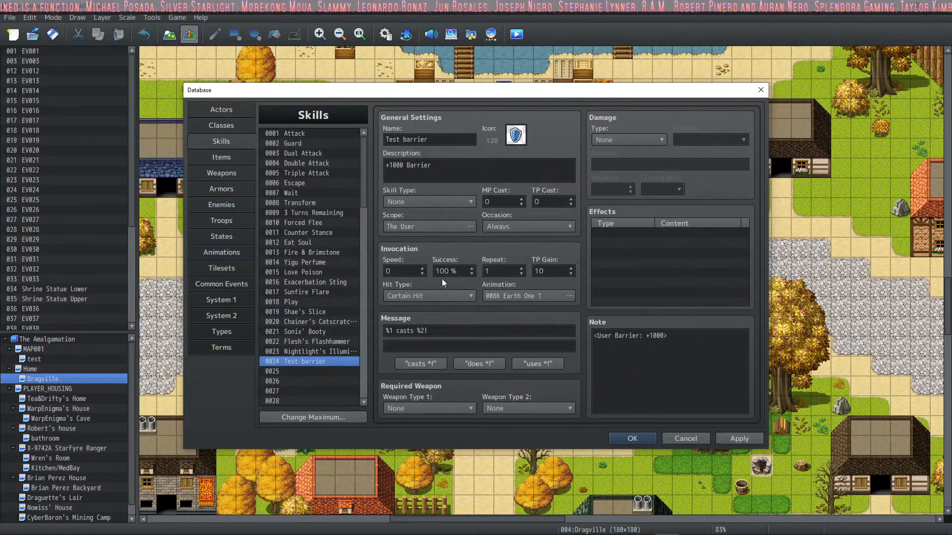
click(446, 202)
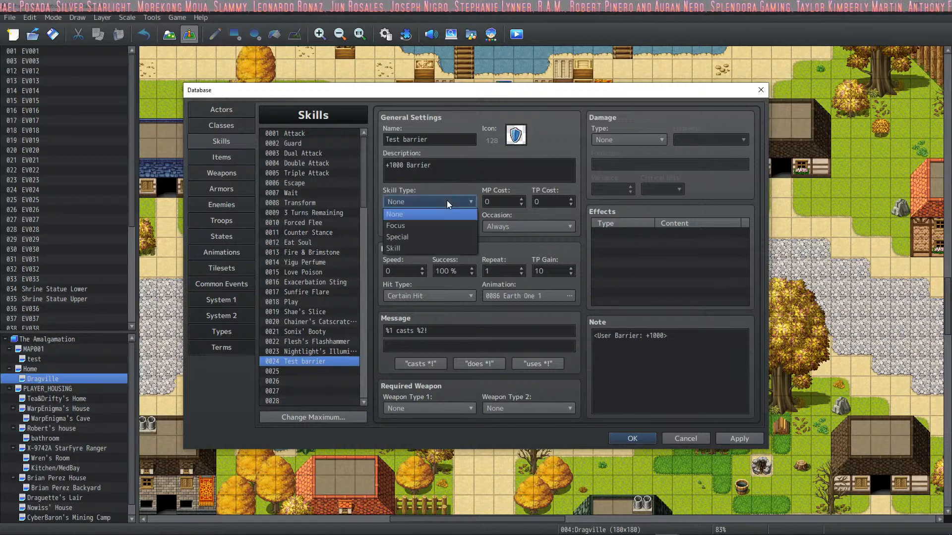
click(427, 238)
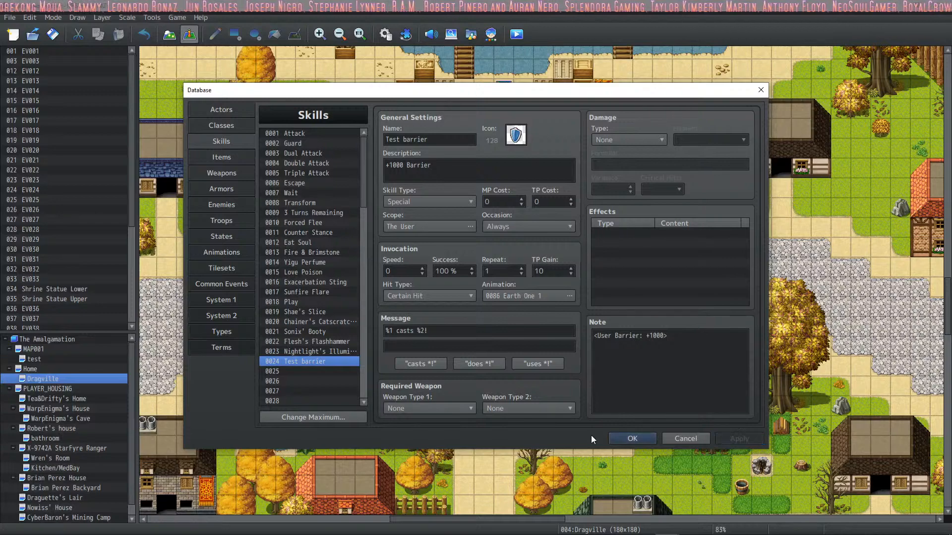
click(229, 125)
click(230, 111)
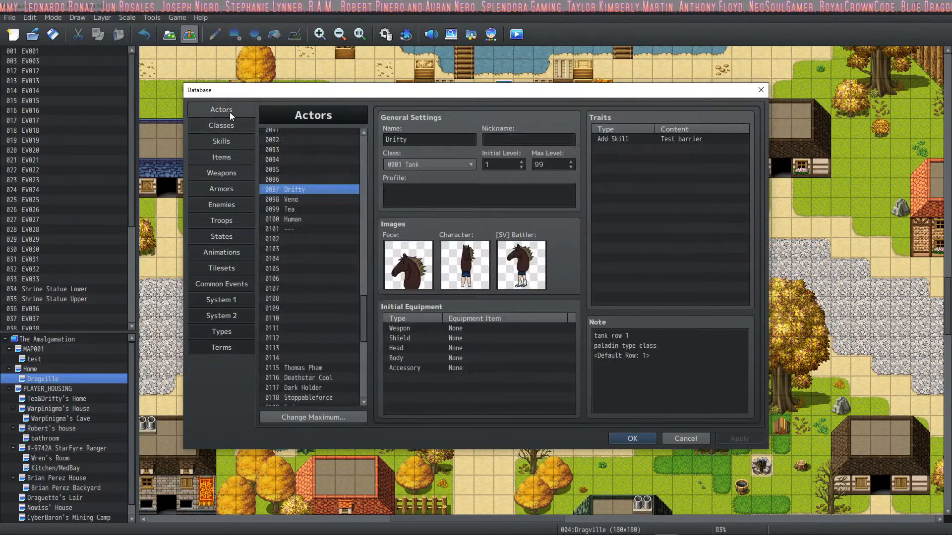
click(632, 439)
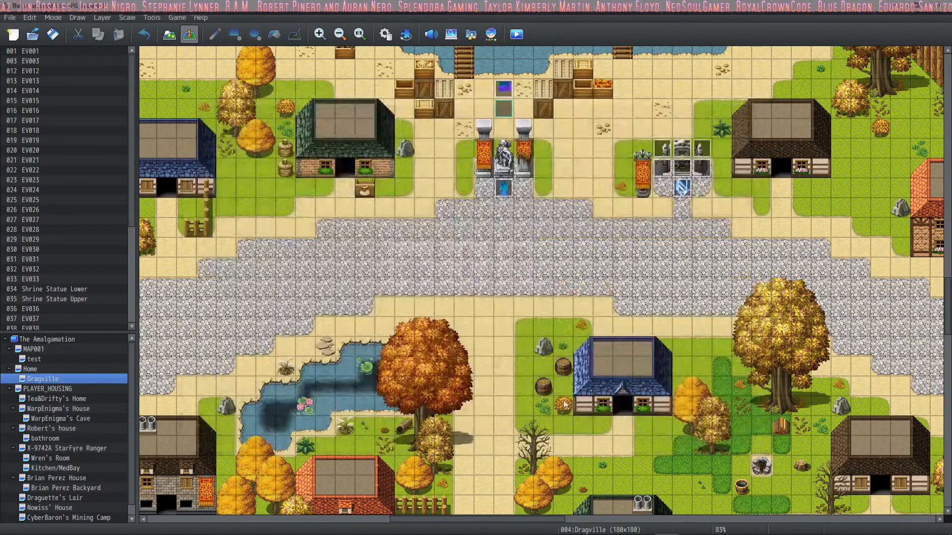
Launch a playtest, enter the village map and walk the party down beside the statue to start a test battle.
click(517, 34)
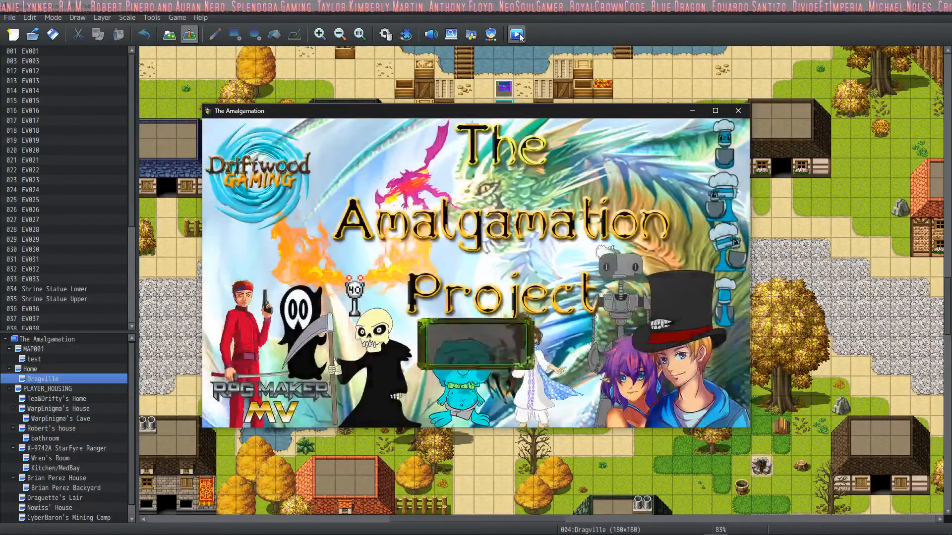
key(Return)
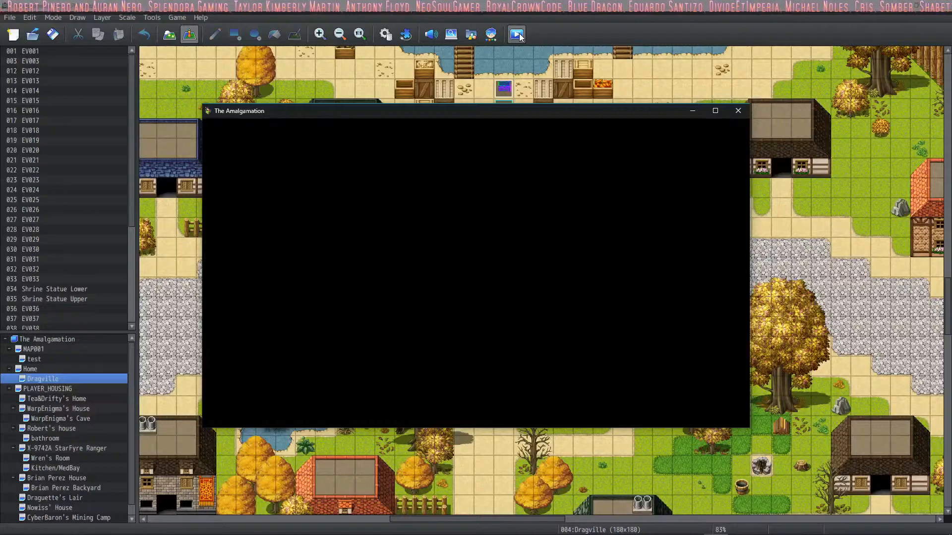
key(Return)
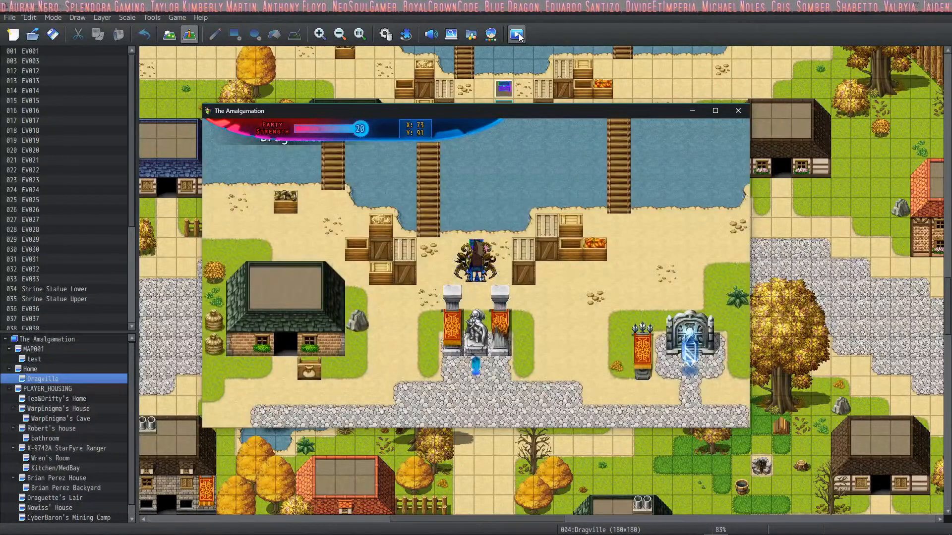
key(Left)
key(Down)
key(Down)
key(Down)
key(Down)
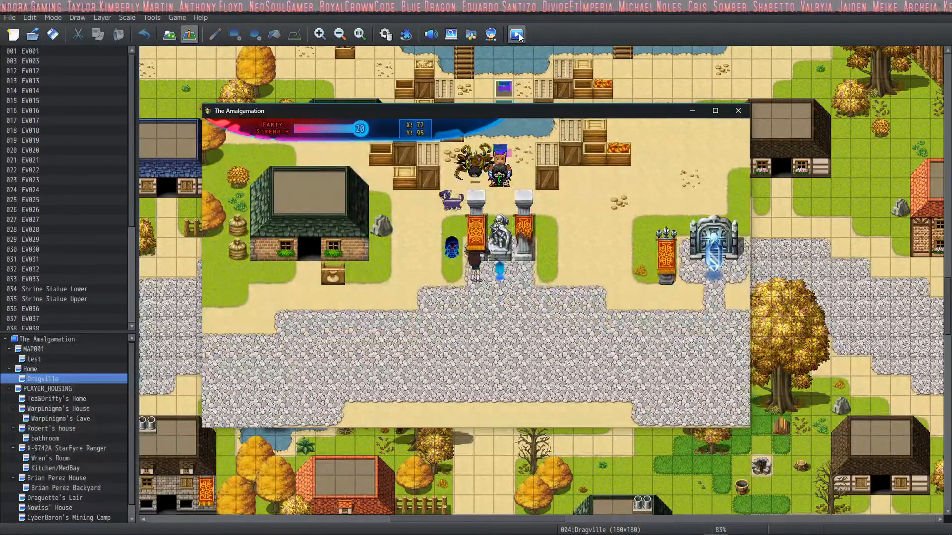
key(Return)
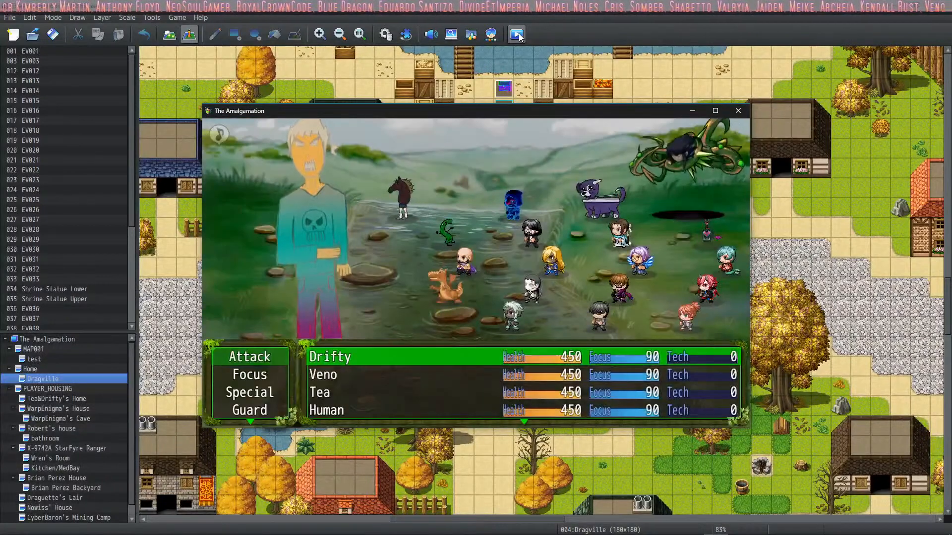
Have Drifty use the Test barrier skill from the Special skills in the battle.
key(Down)
key(Down)
key(Return)
key(Escape)
key(Return)
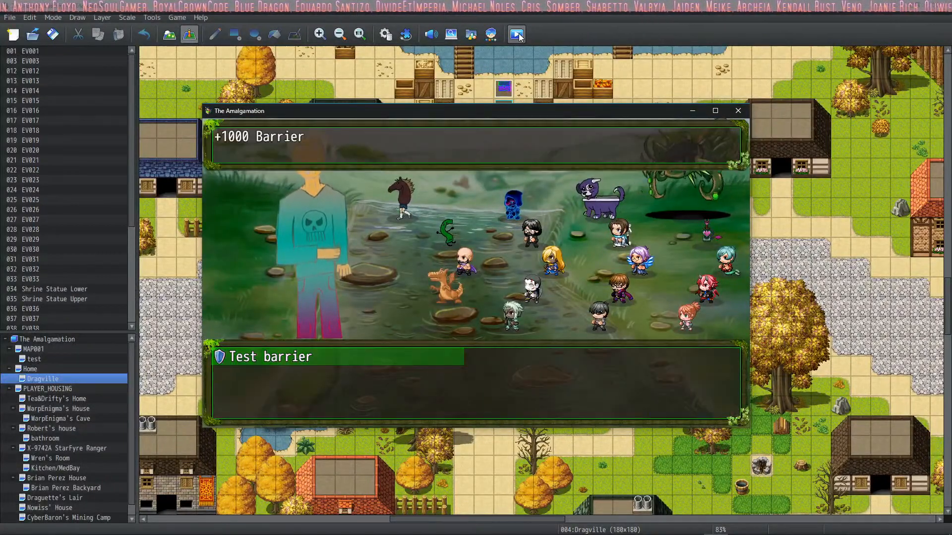
key(Return)
key(Return)
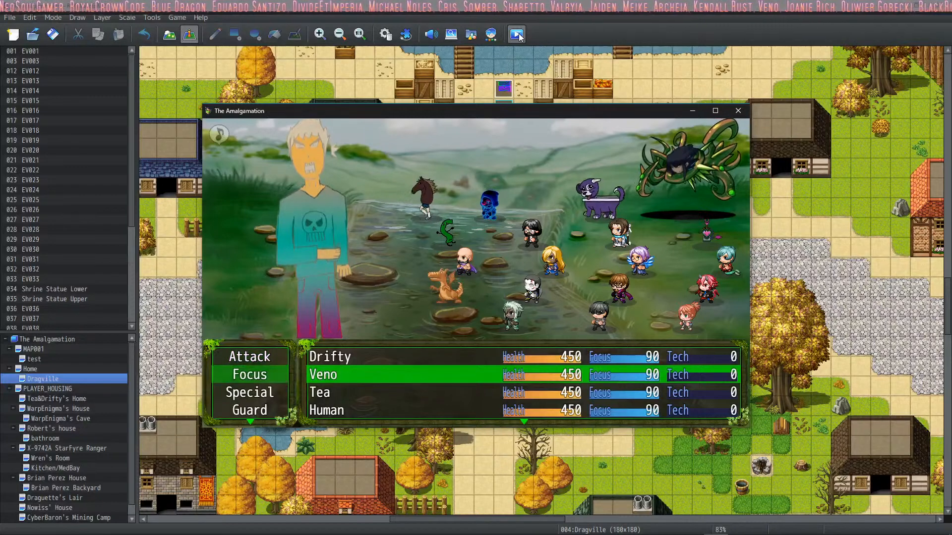
Confirm the remaining party members' battle commands so the turn plays out.
key(Return)
key(Return)
key(Return)
key(Return)
key(Return)
key(Return)
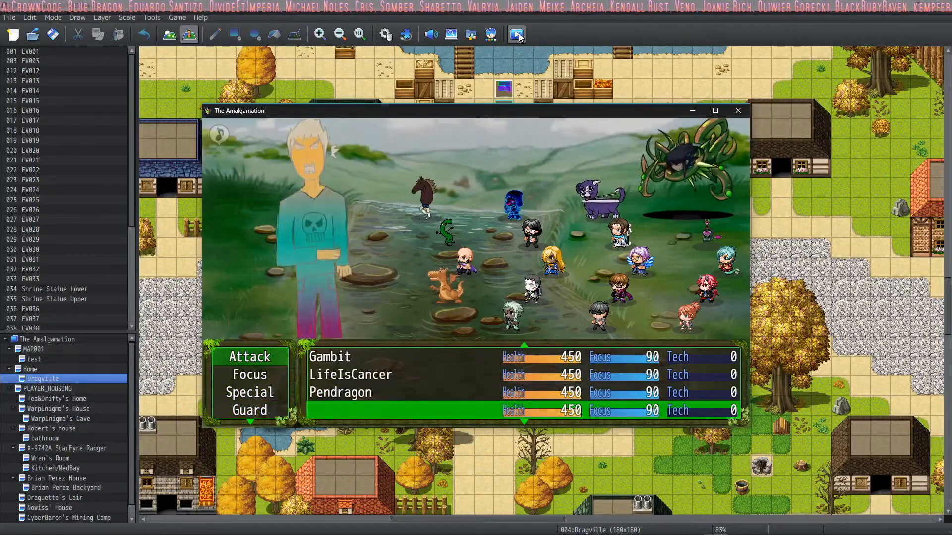
key(Return)
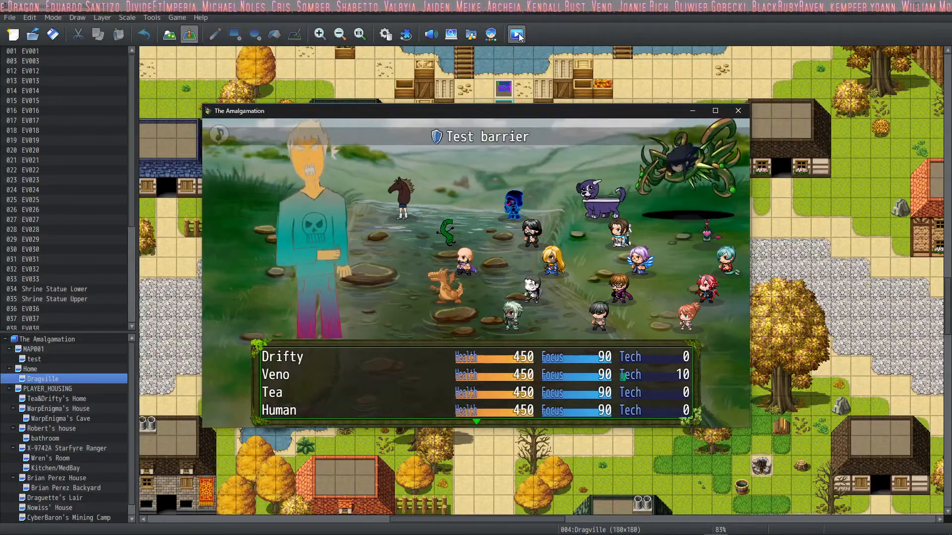
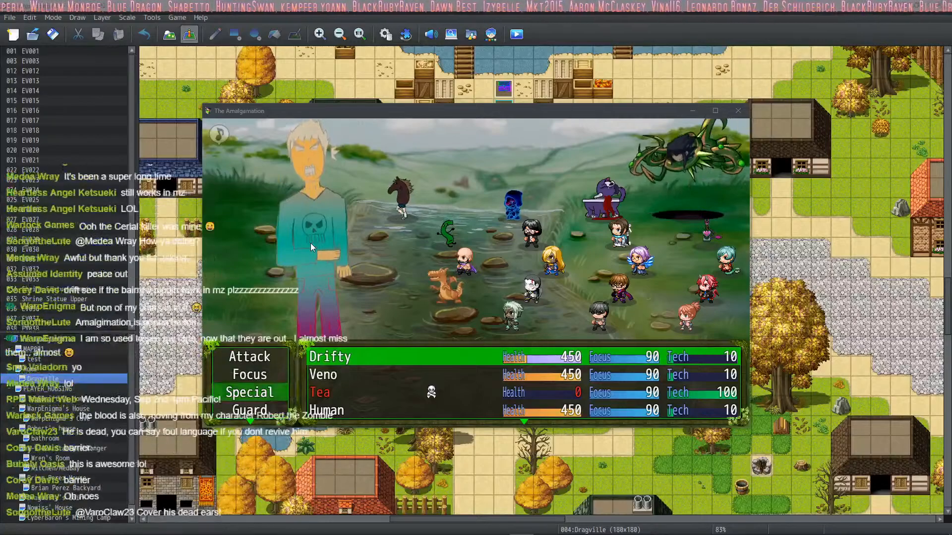
Close the running playtest, then launch a fresh one and begin a new game.
click(739, 111)
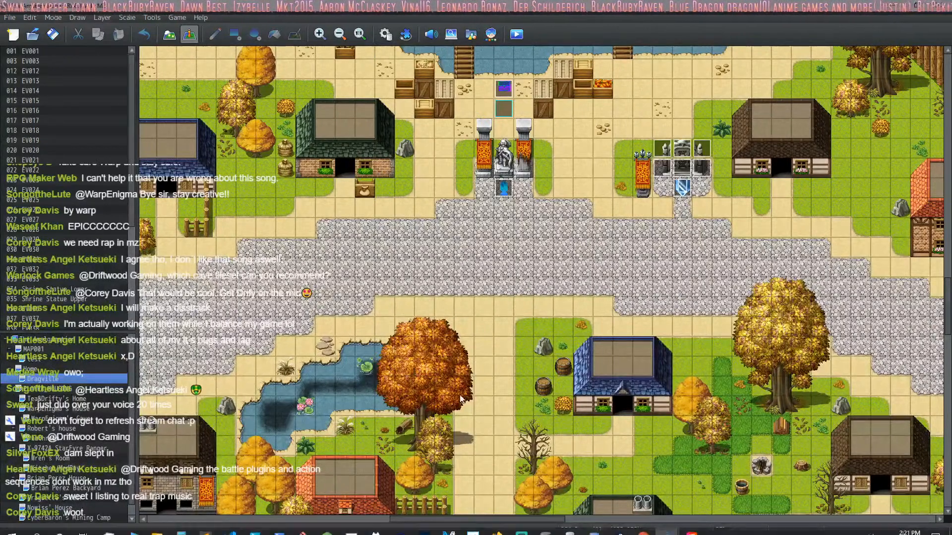
mouse_move(769, 534)
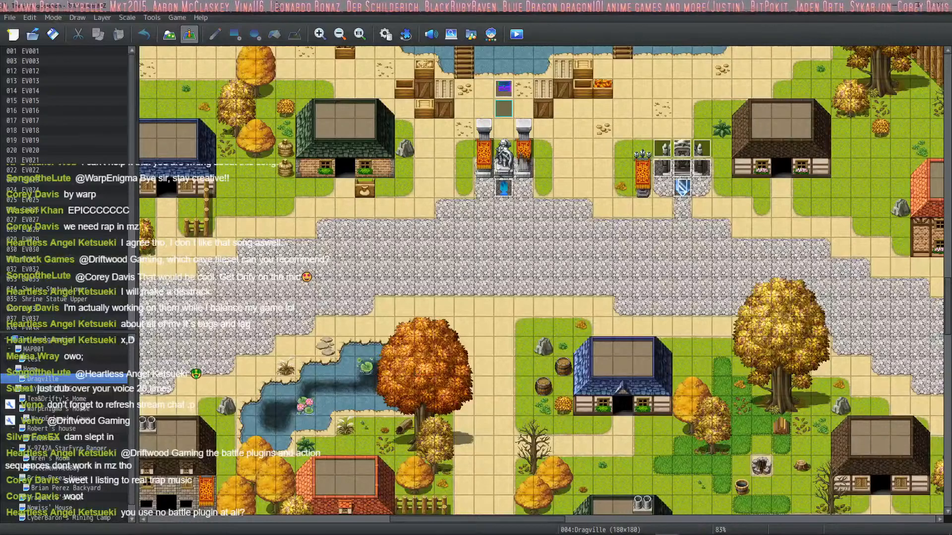
click(519, 34)
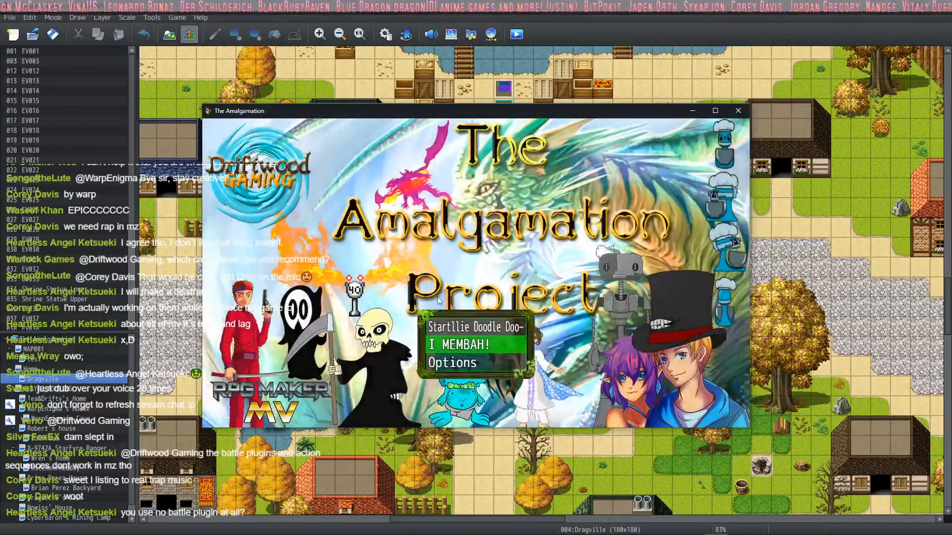
click(450, 329)
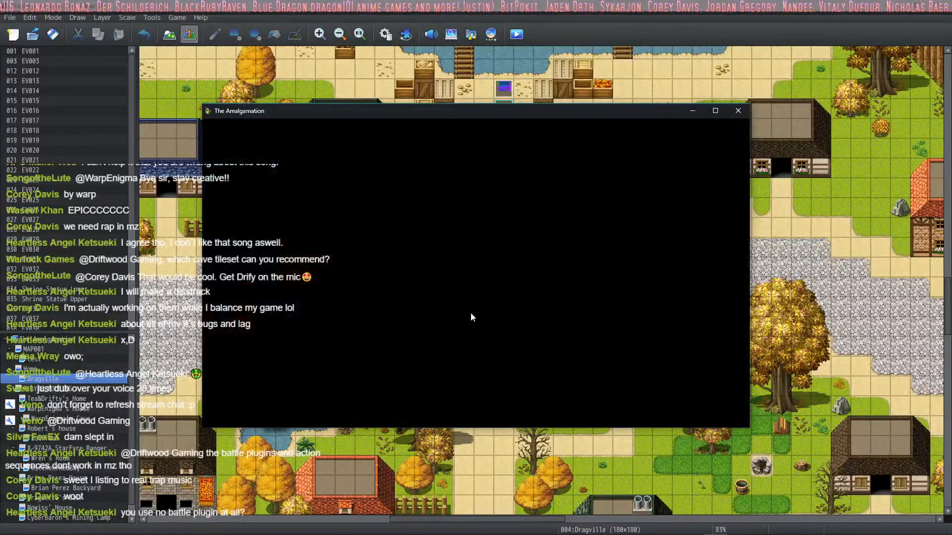
key(Return)
Walk the party from the statue southwest along the village's stone road to the Dollin gate.
key(Left)
key(Down)
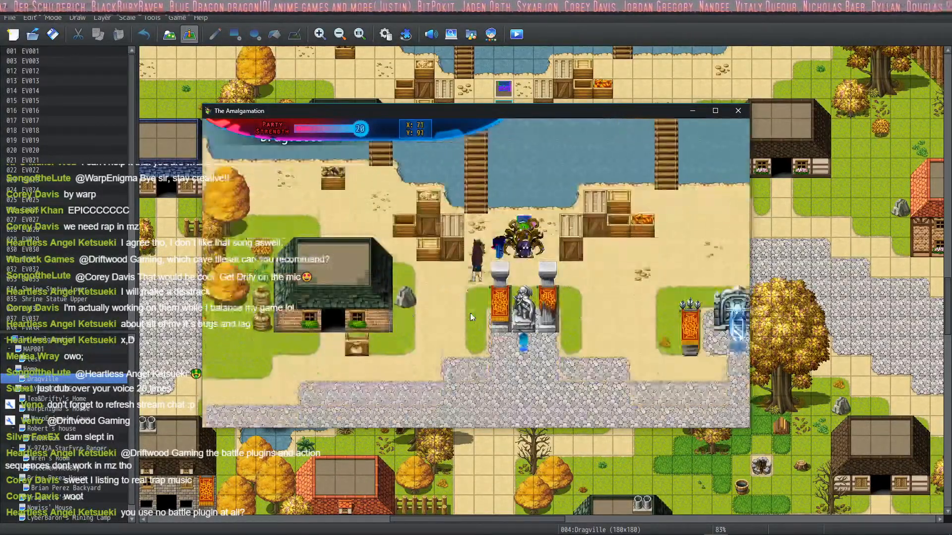
key(Down)
key(Left)
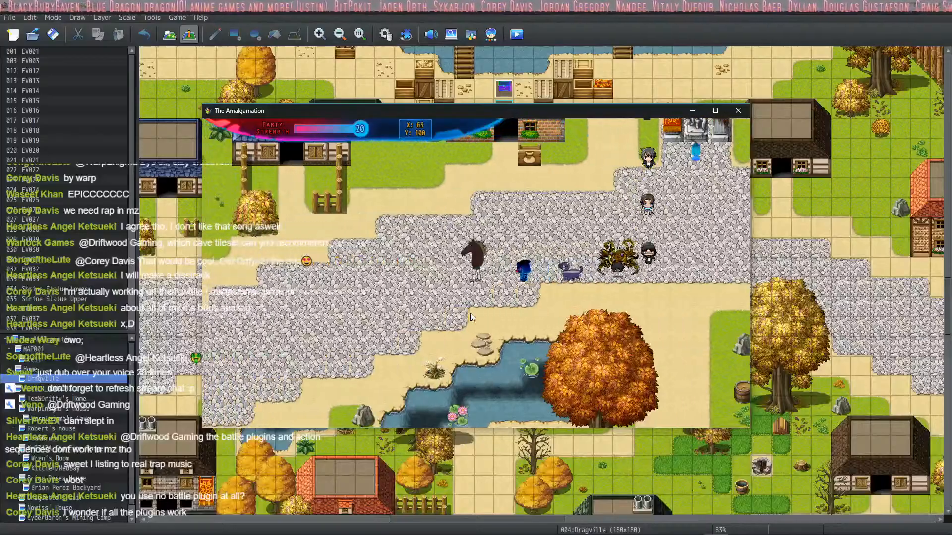
key(Down)
key(Left)
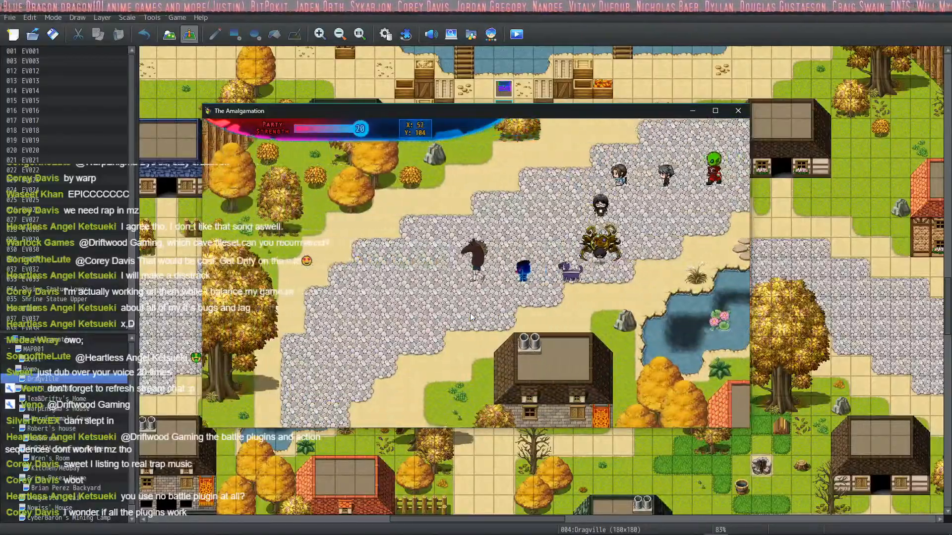
key(Left)
key(Down)
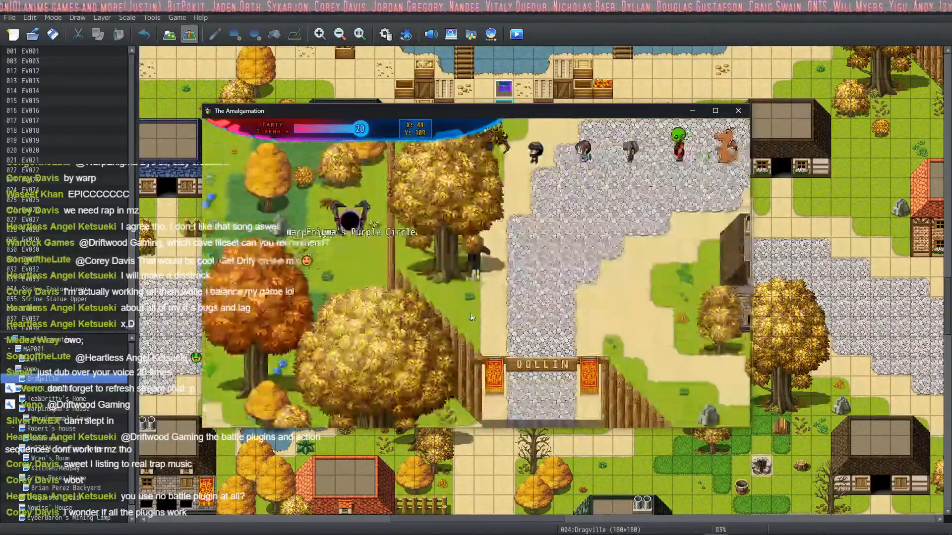
Lead the party south through the Dollin gate and southeast across the grass past Wren's Space Ship.
key(Down)
key(Right)
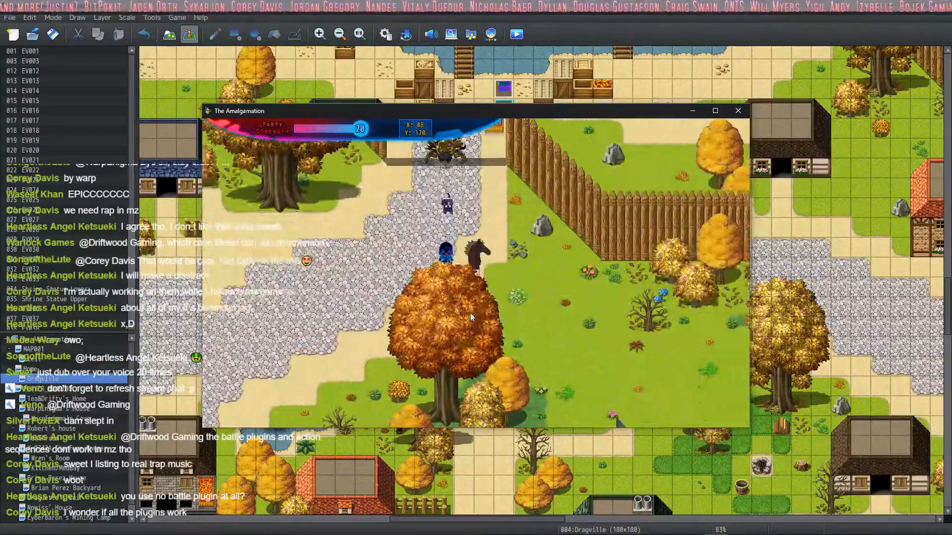
key(Down)
key(Right)
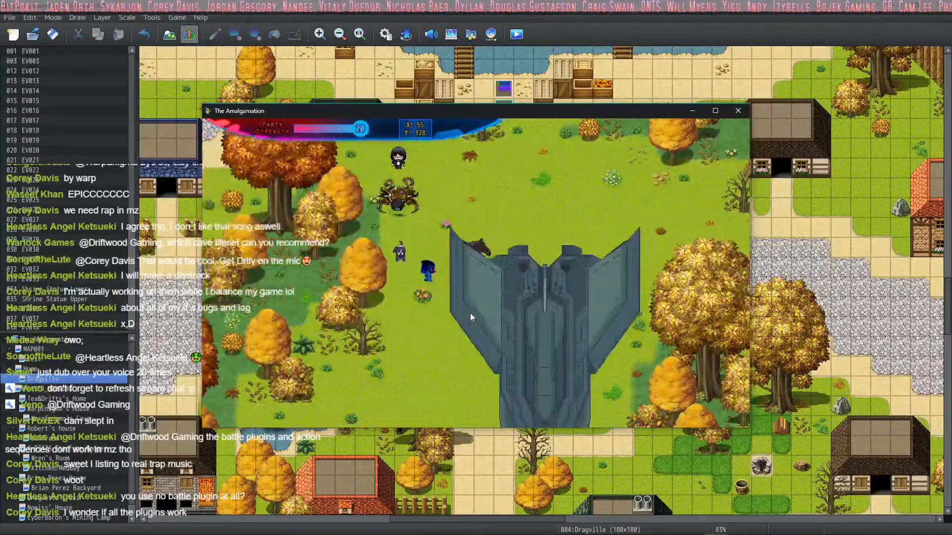
key(Right)
key(Down)
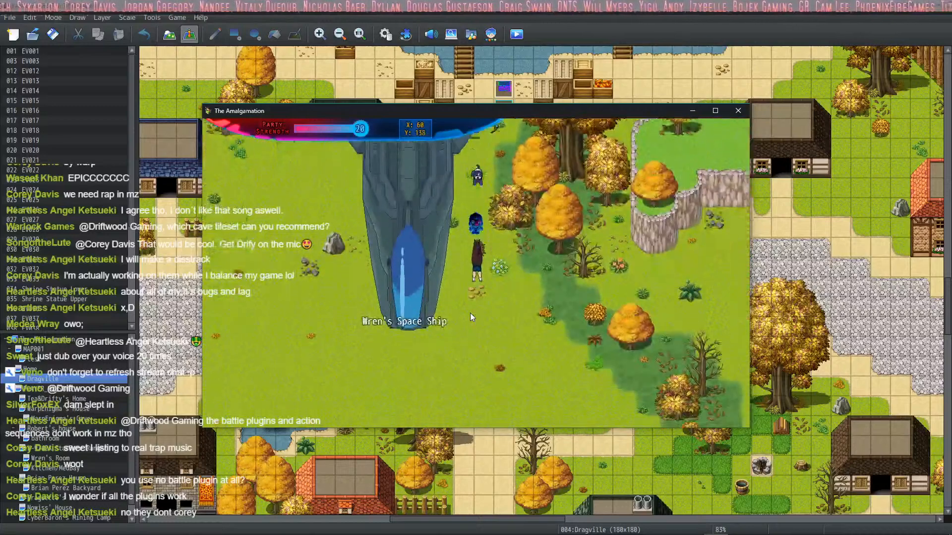
key(Down)
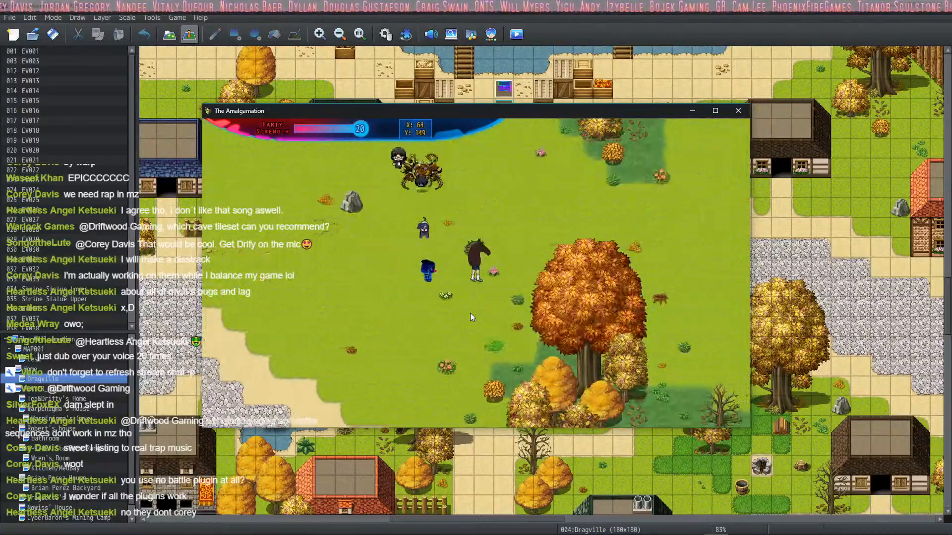
Walk the party east across the meadow and enter Tea & Drifty's House.
key(Right)
key(Right)
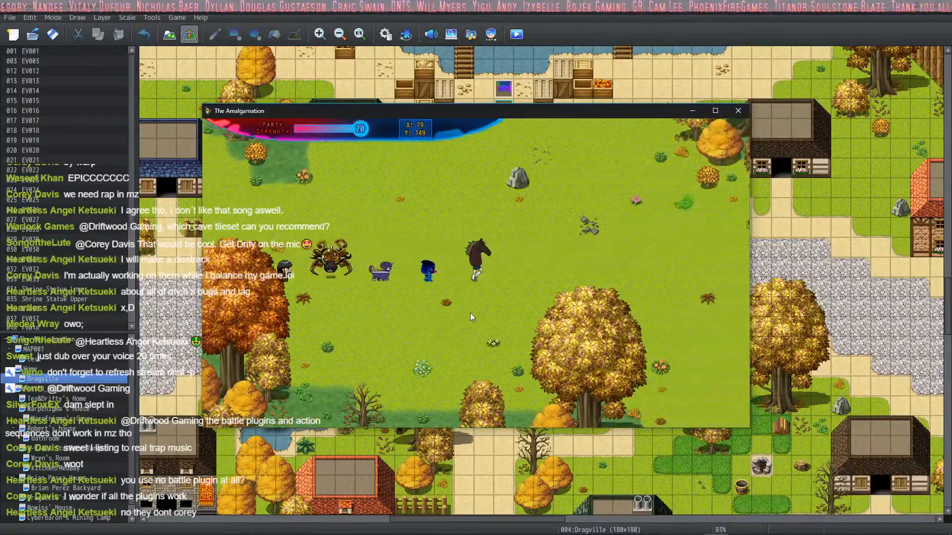
key(Right)
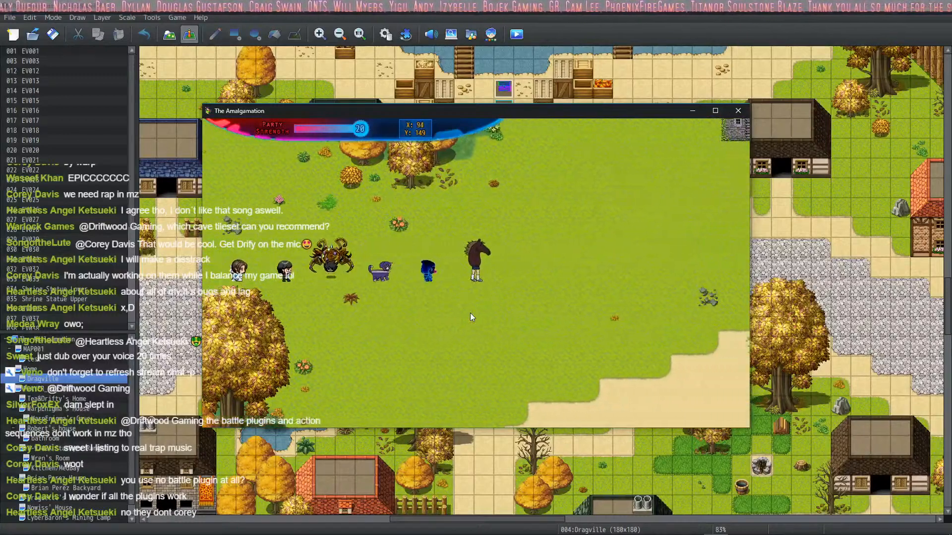
key(Right)
key(Up)
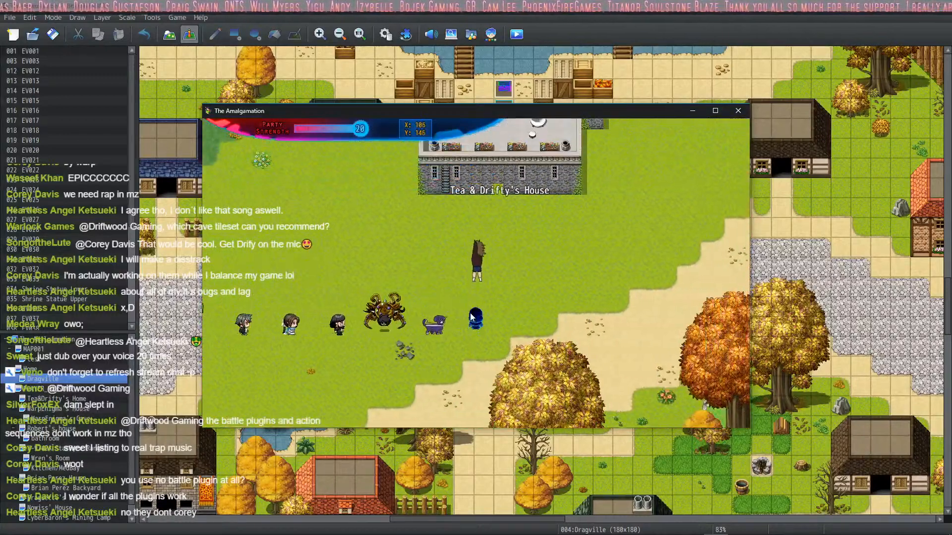
key(Up)
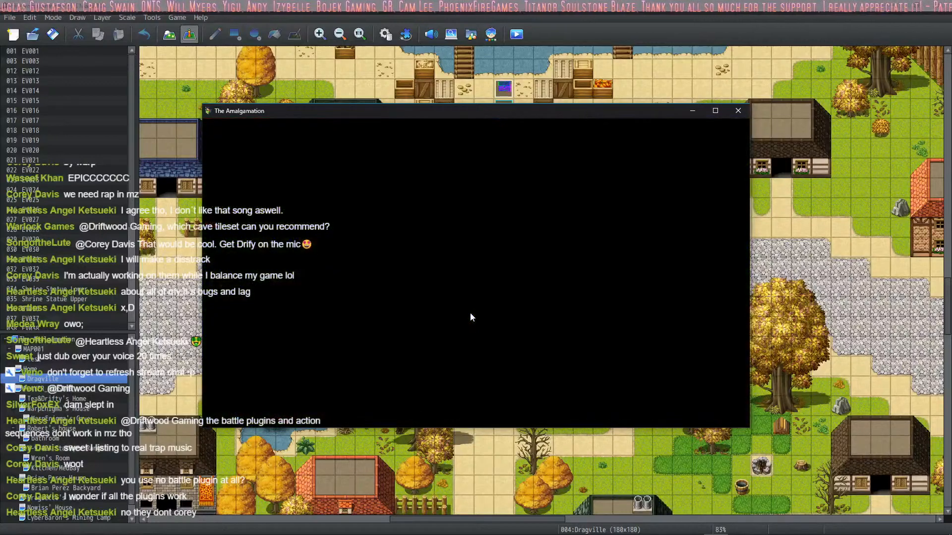
Tour the main hall and dining area inside Tea & Drifty's House, and leave the house.
key(Up)
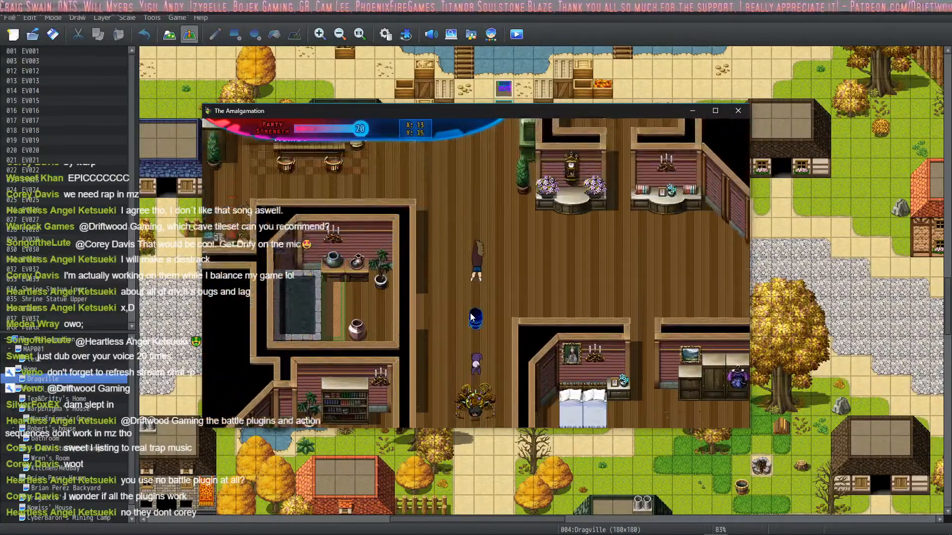
key(Left)
key(Right)
key(Down)
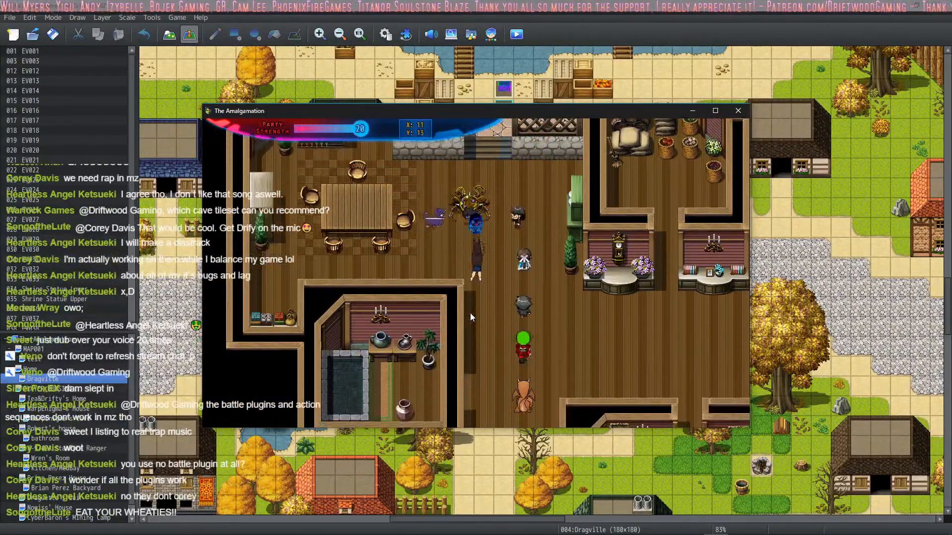
key(Right)
key(Down)
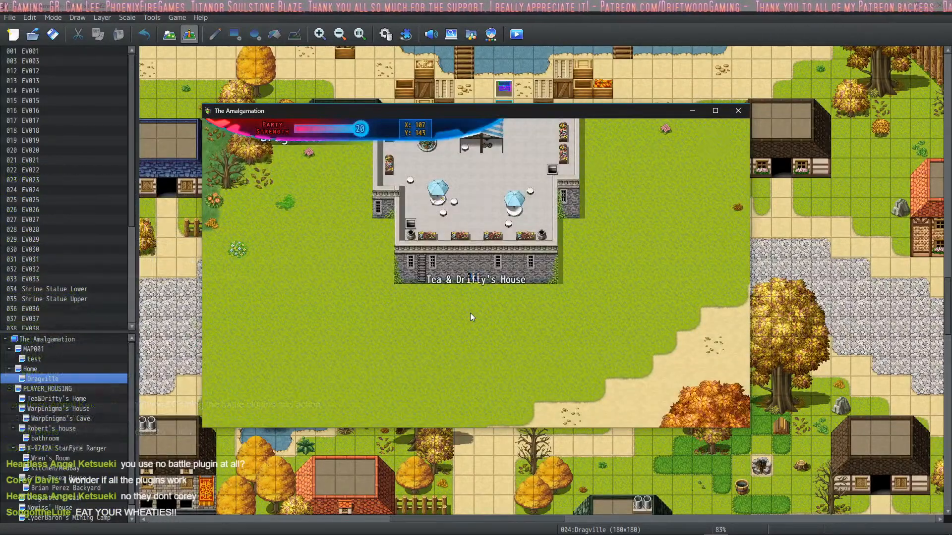
Walk the party from the house northeast across the road and into the autumn woods east of the Dollin gate.
key(Right)
key(Up)
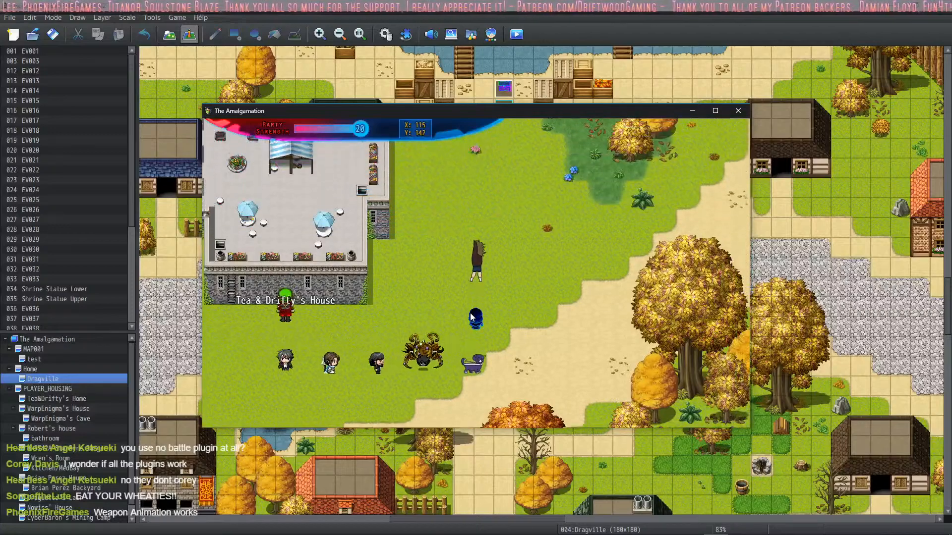
key(Up)
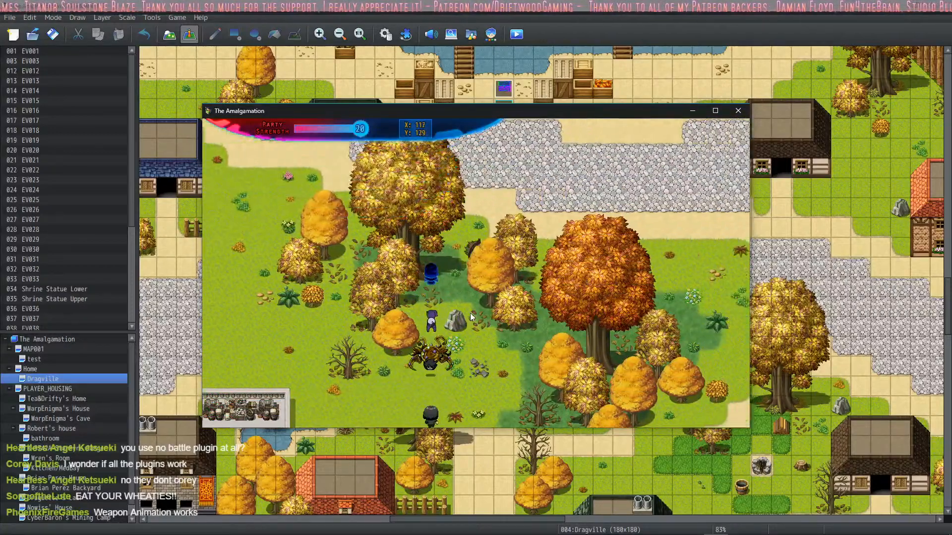
key(Right)
key(Up)
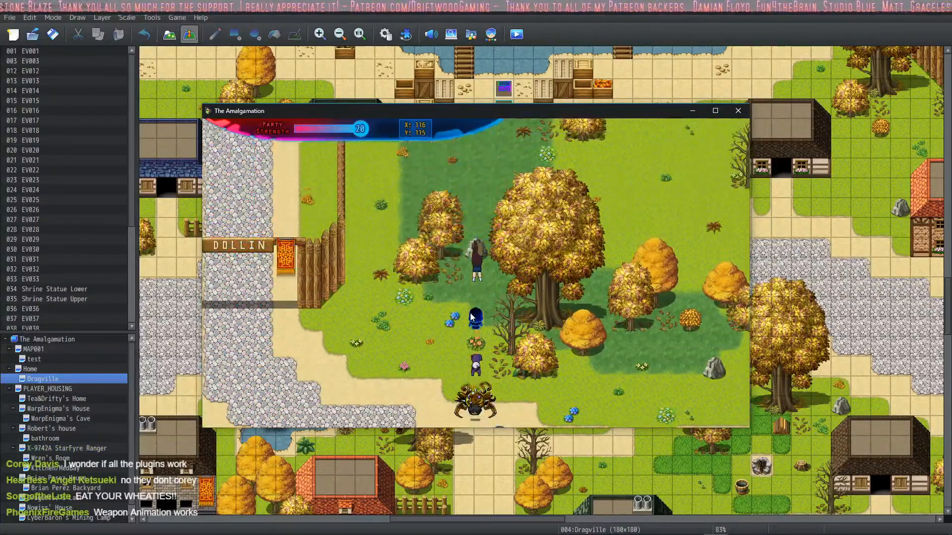
key(Right)
key(Right)
key(Up)
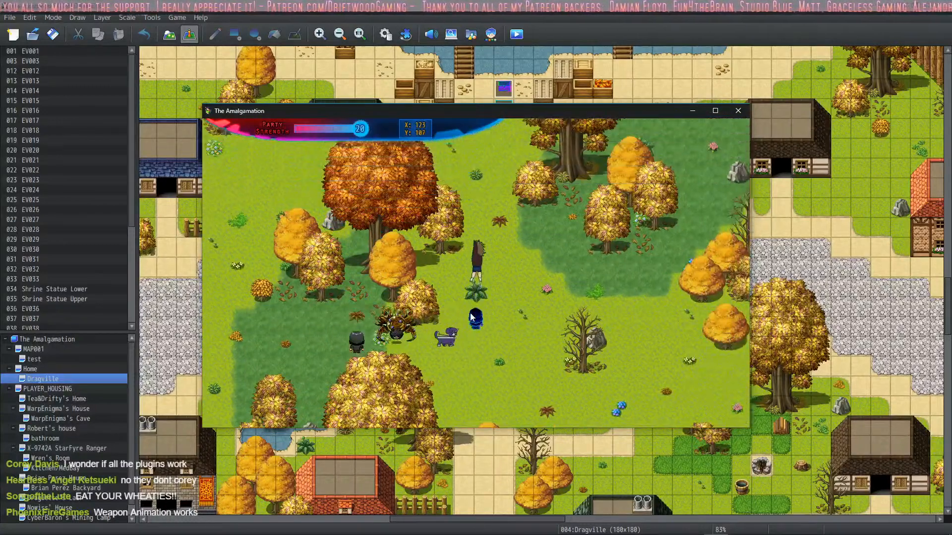
Lead the party north through the woods and around the west side of the pond to the orange tent.
key(Right)
key(Up)
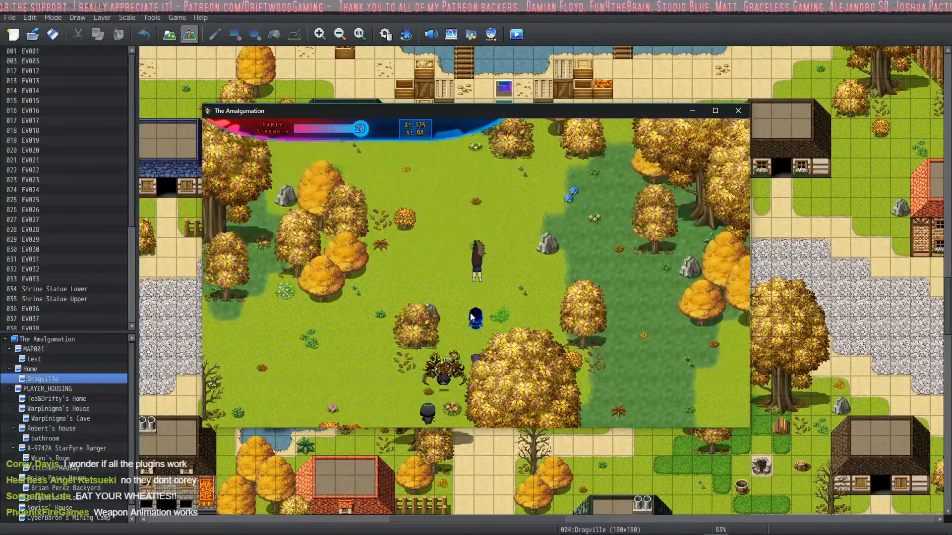
key(Up)
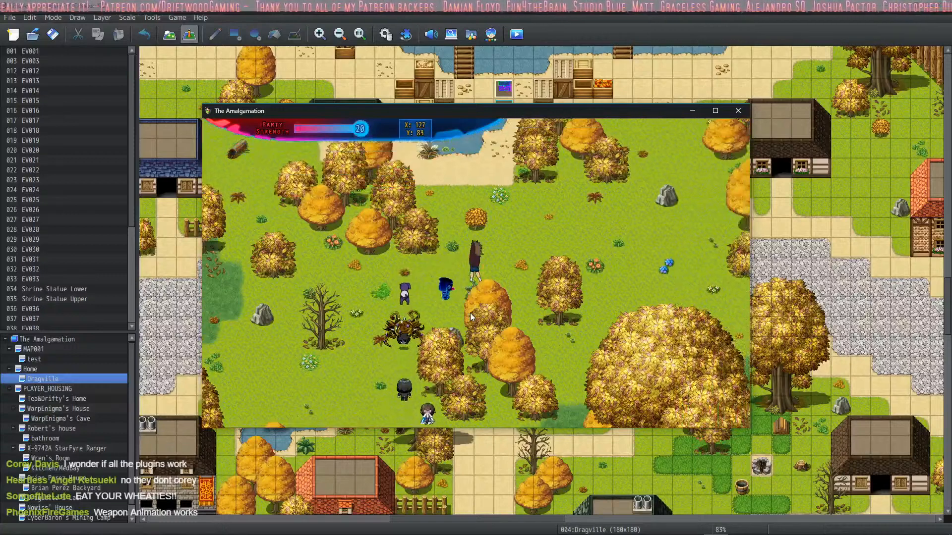
key(Right)
key(Left)
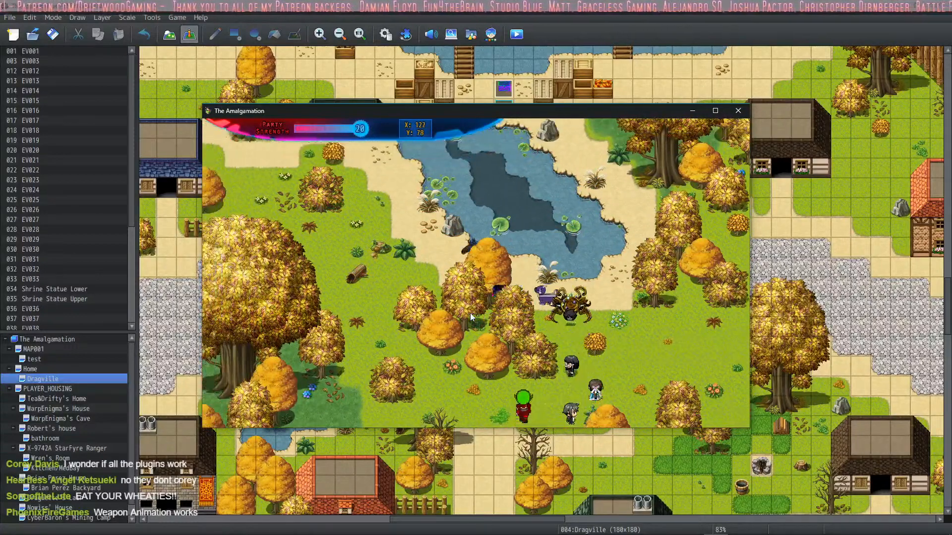
key(Up)
key(Up)
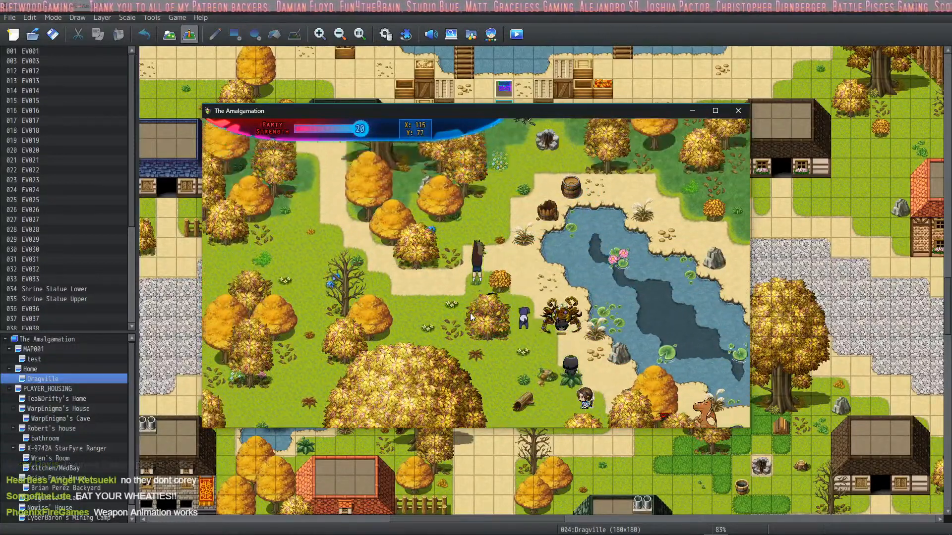
key(Up)
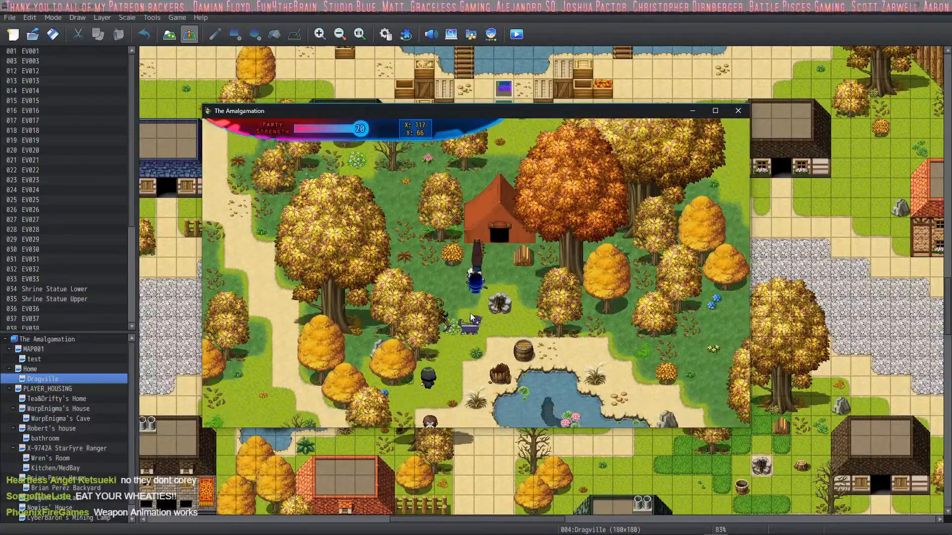
Take the party west from the tent and north over the wooden bridge to the skeleton on the sandy path.
key(Left)
key(Left)
key(Up)
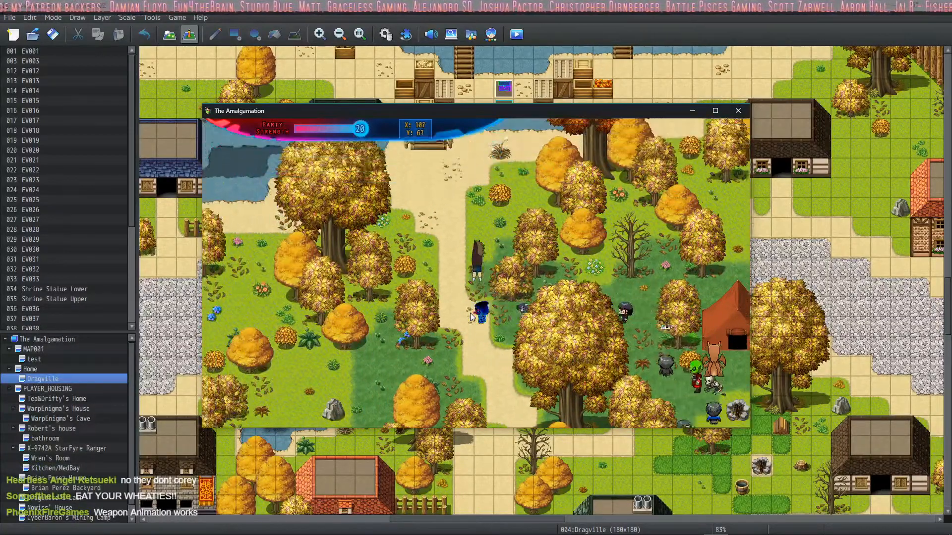
key(Left)
key(Up)
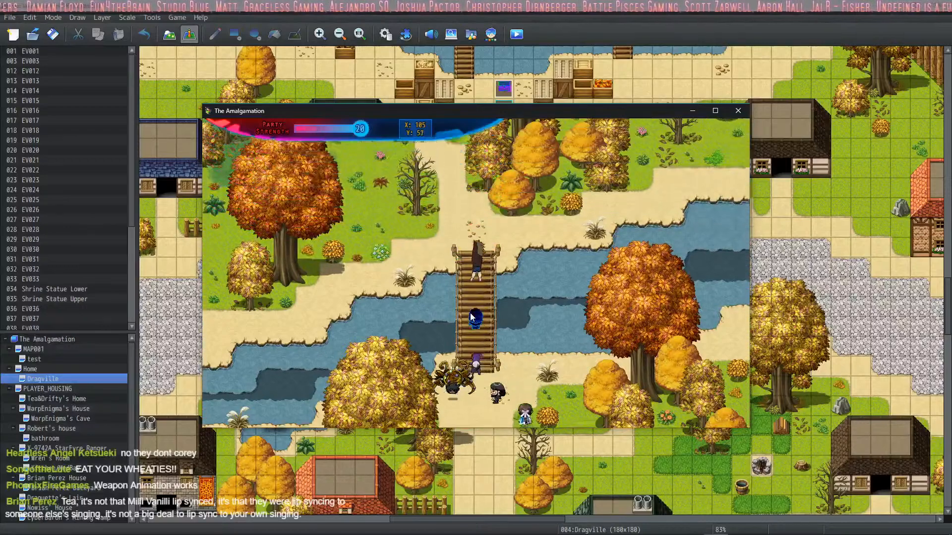
key(Up)
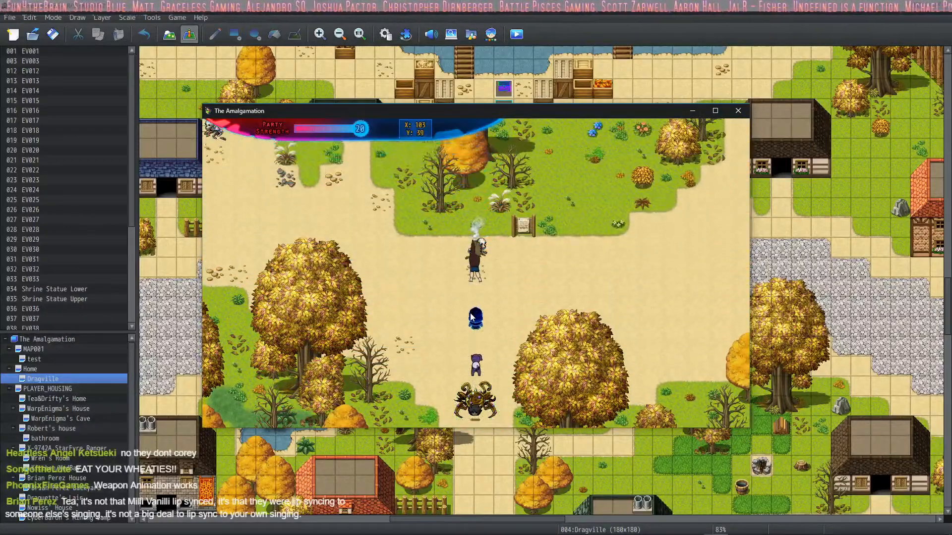
Walk the party northwest past the scattered skeletons to the ruined blue-roofed building.
key(Left)
key(Up)
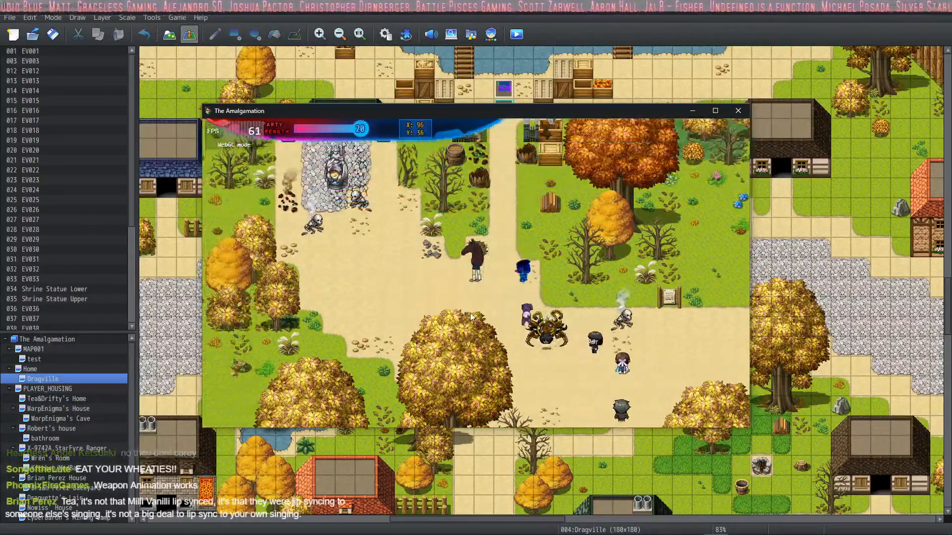
key(Left)
key(Up)
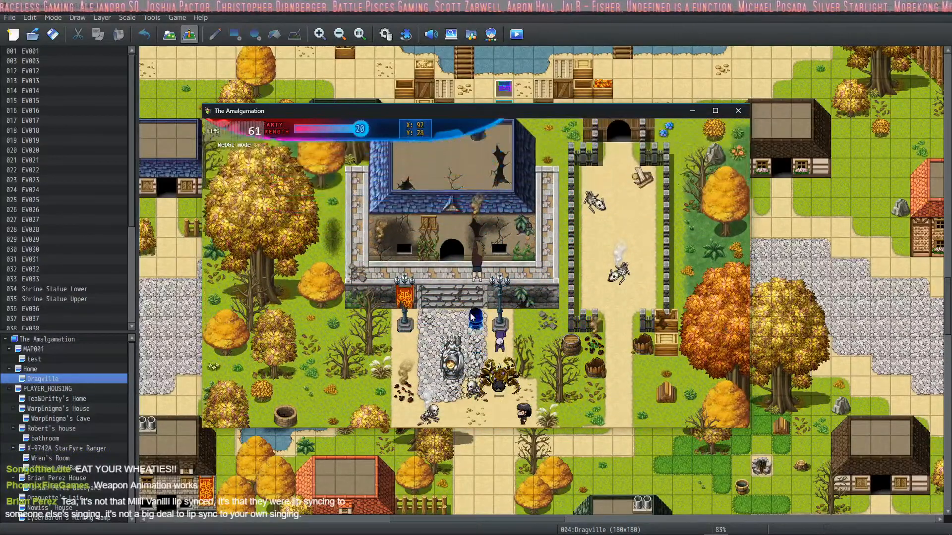
Lead the party back from the ruined building and east along the sandy path to the northbound fork.
key(Down)
key(Right)
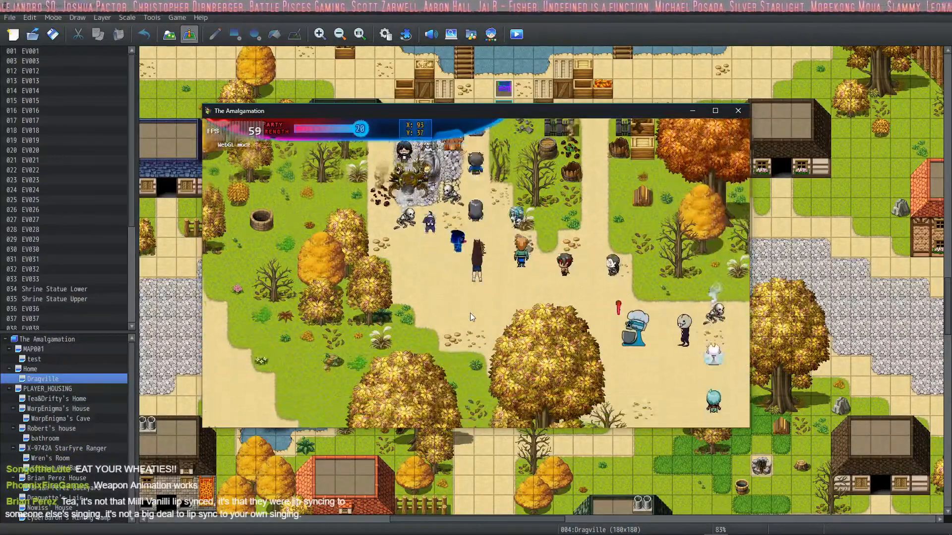
key(Down)
key(Right)
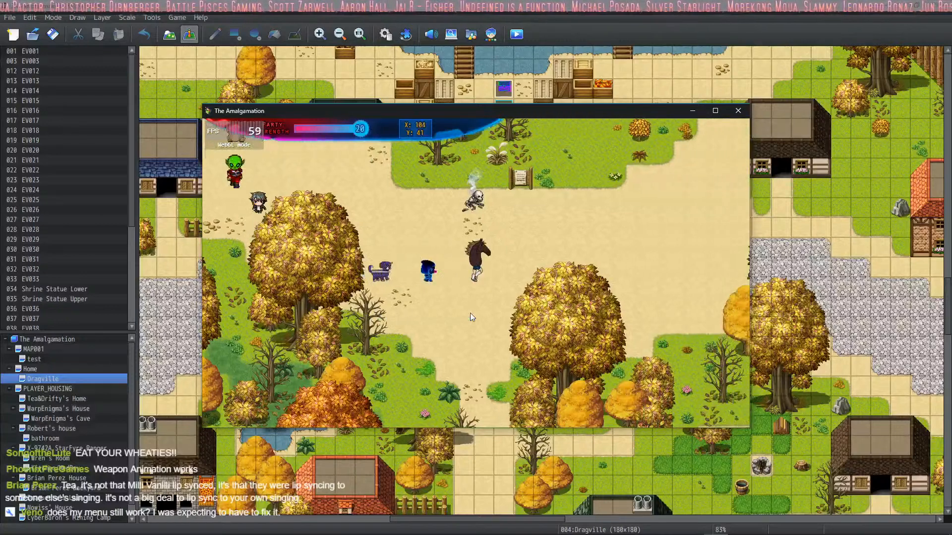
key(Up)
key(Right)
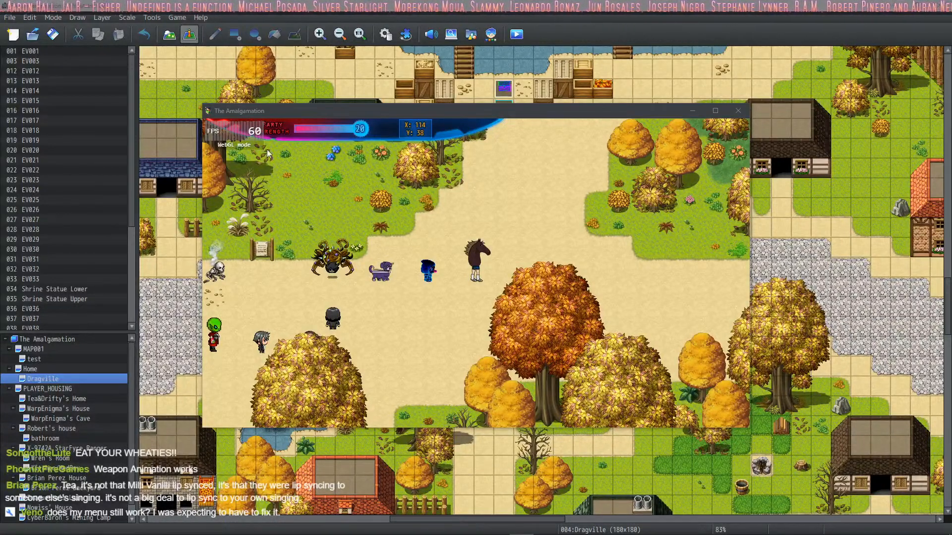
key(Right)
key(Up)
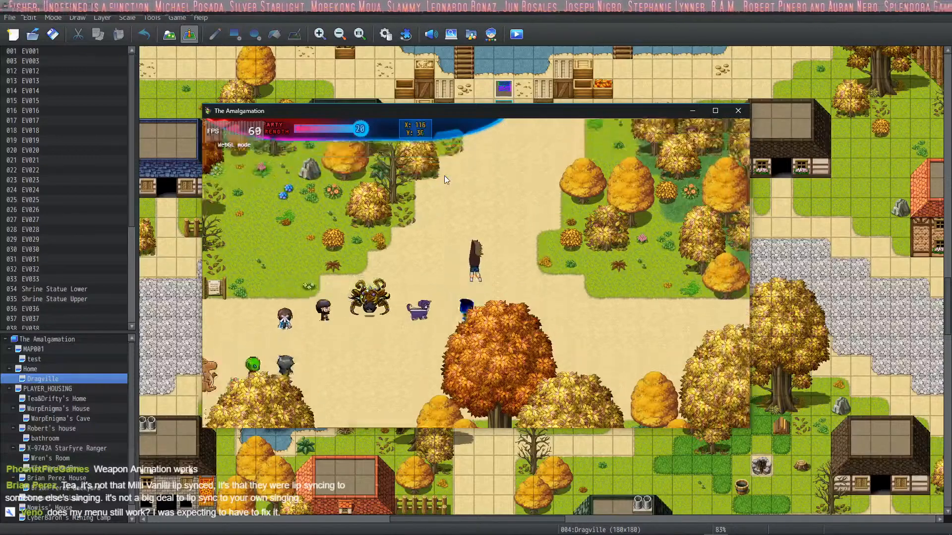
Follow the sandy path north from the fork and bring the party onto the wide stone road.
key(Right)
key(Up)
key(Right)
key(Up)
key(Up)
key(Up)
key(Up)
key(Up)
key(Up)
key(Up)
key(Up)
key(Up)
key(Up)
key(Up)
key(Up)
key(Up)
key(Up)
key(Up)
key(Up)
key(Up)
key(Right)
key(Right)
key(Right)
key(Right)
key(Right)
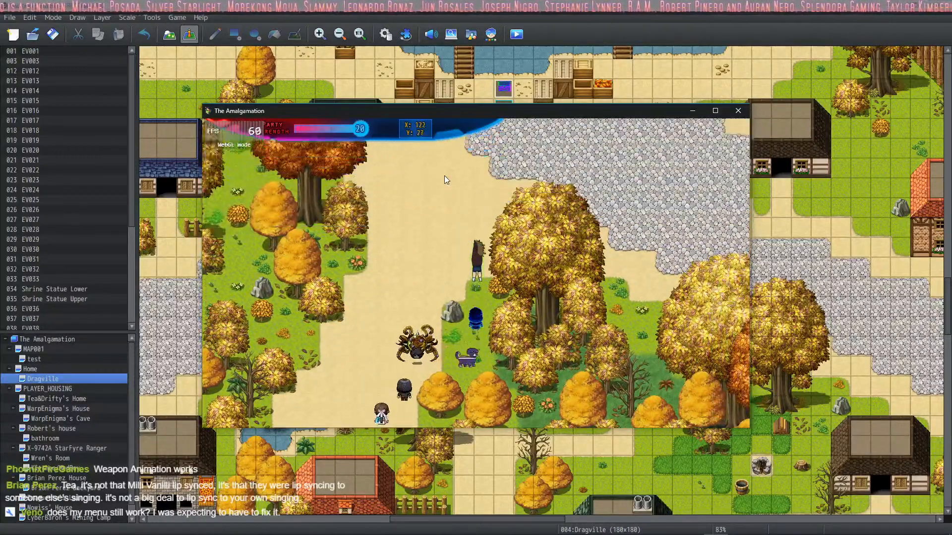
key(Up)
key(Up)
key(Up)
key(Up)
key(Left)
key(Left)
key(Left)
key(Up)
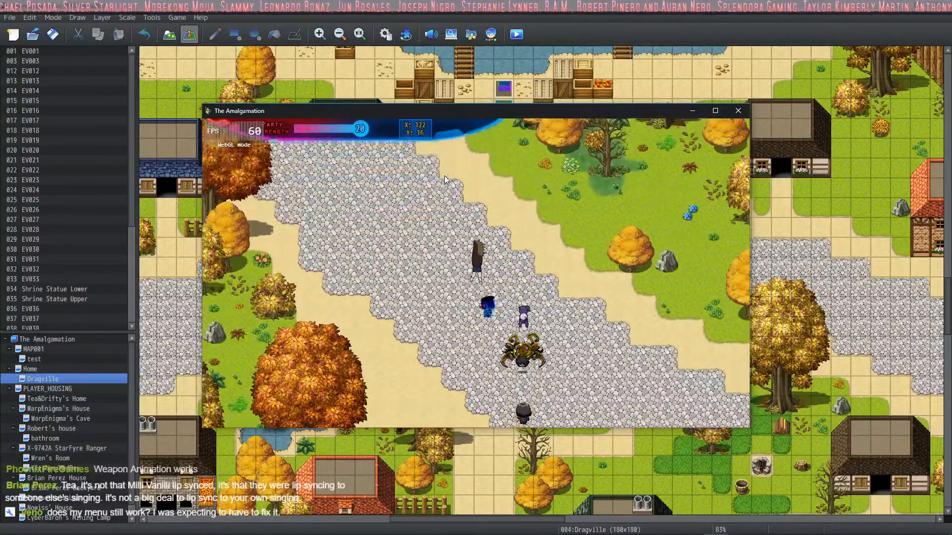
Walk the party northwest along the wide stone road to the large orange tree at its western edge.
key(Left)
key(Left)
key(Up)
key(Left)
key(Left)
key(Left)
key(Up)
key(Left)
key(Left)
key(Left)
key(Left)
key(Left)
key(Left)
key(Left)
key(Left)
key(Left)
key(Left)
key(Left)
key(Left)
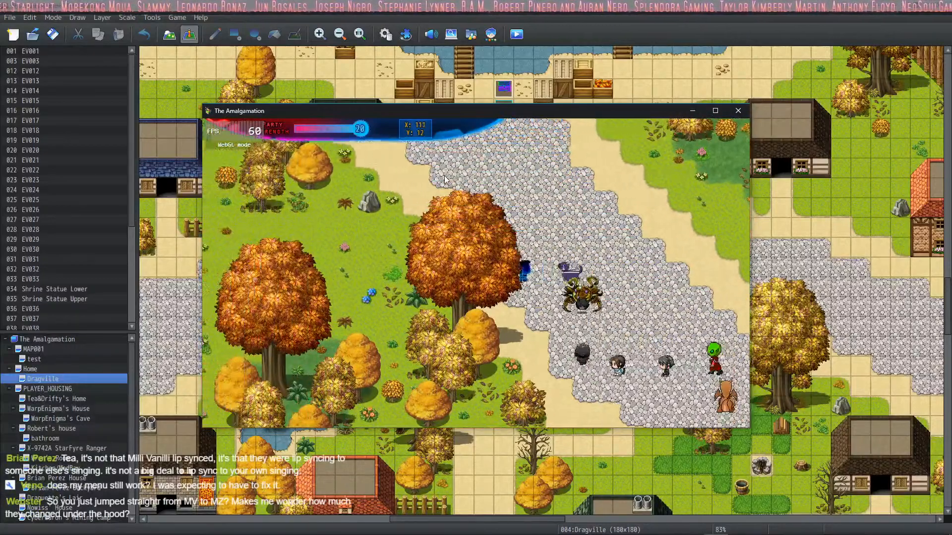
Lead the party west off the stone road, behind the large orange tree and into the meadow.
key(Up)
key(Up)
key(Left)
key(Left)
key(Left)
key(Left)
key(Left)
key(Down)
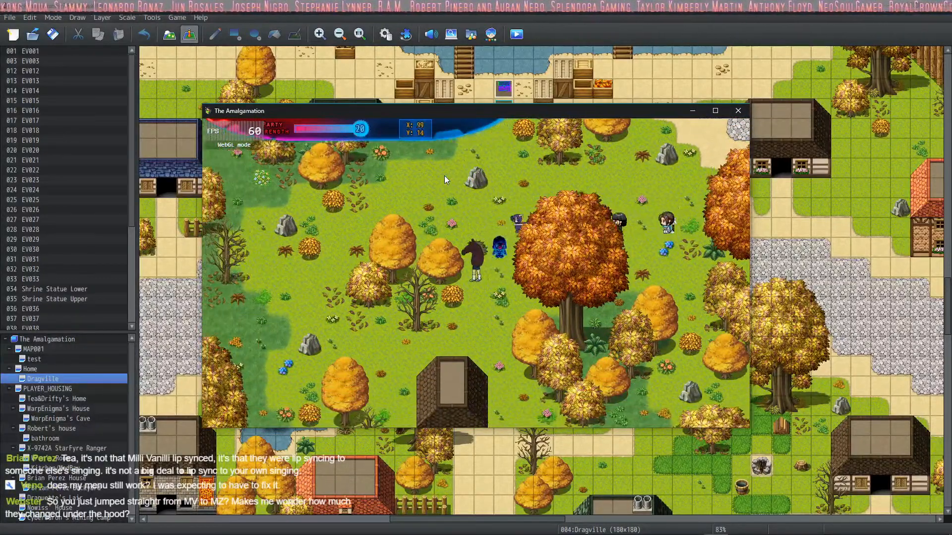
Bring the party southwest behind the small brown-roofed house to the grass north of the ruined blue-roofed building.
key(Down)
key(Down)
key(Down)
key(Left)
key(Left)
key(Left)
key(Down)
key(Down)
key(Left)
key(Left)
key(Left)
key(Left)
key(Left)
key(Up)
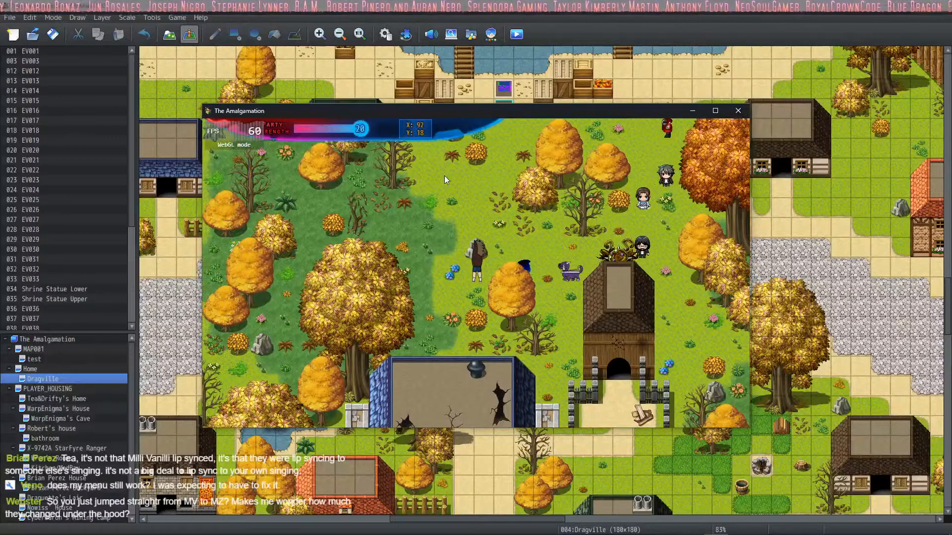
Take the party west into the dark-grass clearing of the forest, northwest of the ruined building.
key(Left)
key(Left)
key(Left)
key(Up)
key(Left)
key(Left)
key(Left)
key(Left)
key(Down)
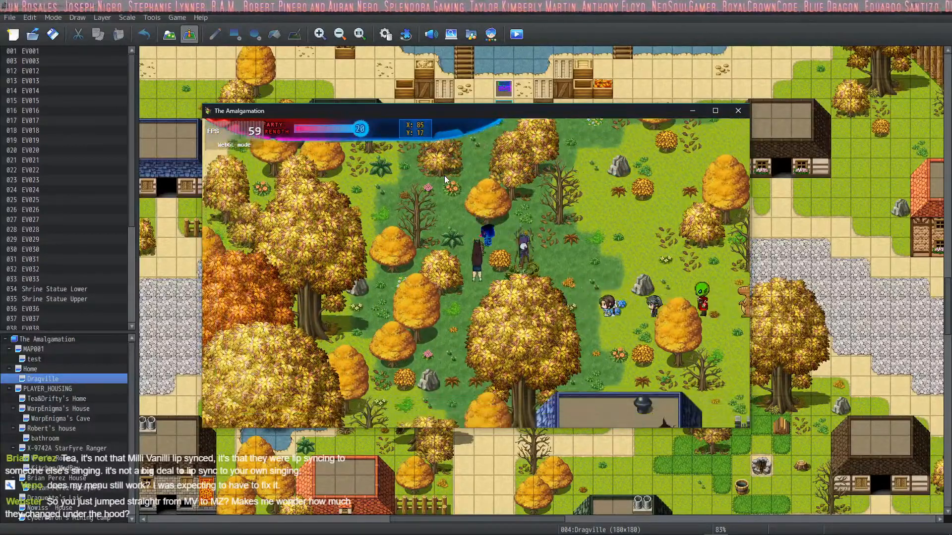
Walk the party south through the trees to the woods west of the ruined blue-roofed building.
key(Down)
key(Down)
key(Down)
key(Down)
key(Down)
key(Down)
key(Left)
key(Left)
key(Down)
key(Down)
key(Down)
key(Down)
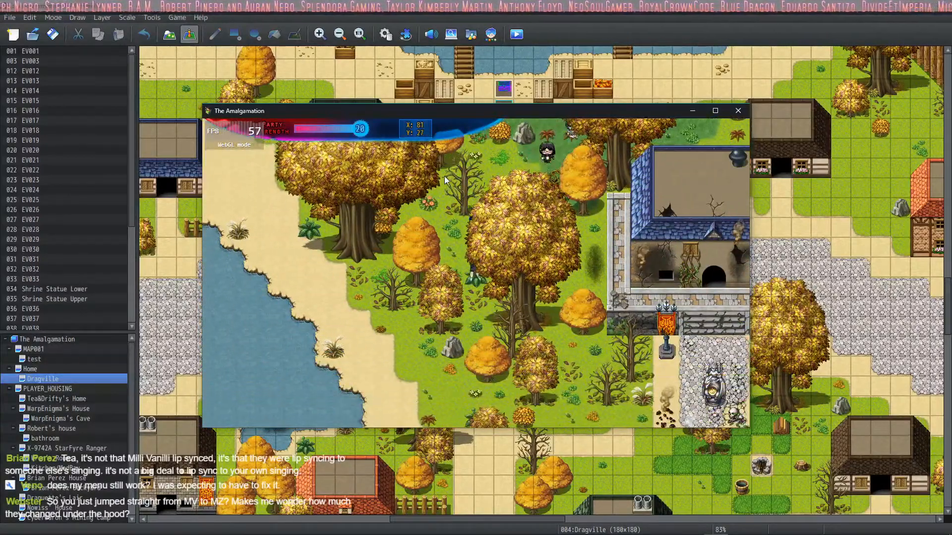
Lead the party southwest out of the trees and onto the sandy shore of the water.
key(Left)
key(Left)
key(Down)
key(Down)
key(Left)
key(Down)
key(Down)
key(Down)
key(Down)
key(Down)
key(Down)
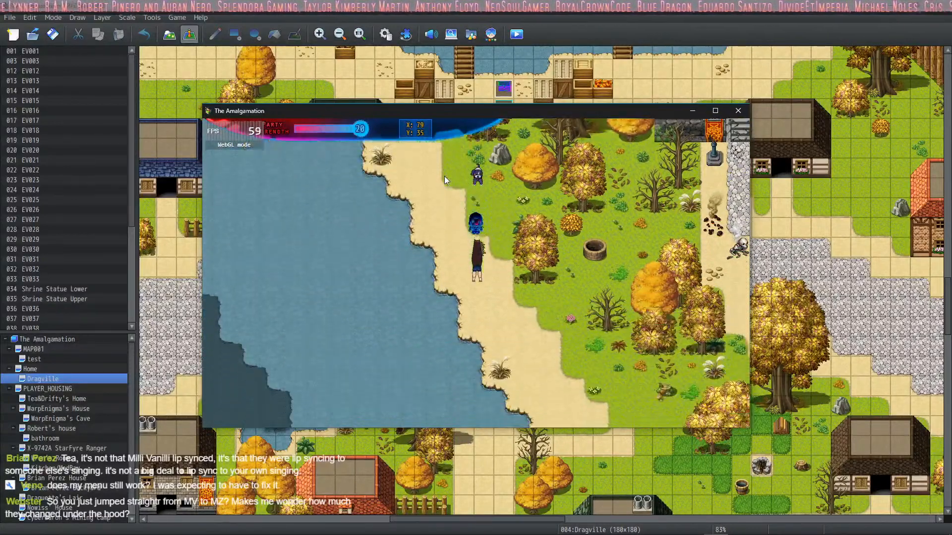
Move the party southeast from the shore across the grass, passing south of the stone well.
key(Right)
key(Right)
key(Down)
key(Down)
key(Down)
key(Right)
key(Right)
key(Right)
key(Right)
key(Down)
key(Down)
key(Down)
key(Down)
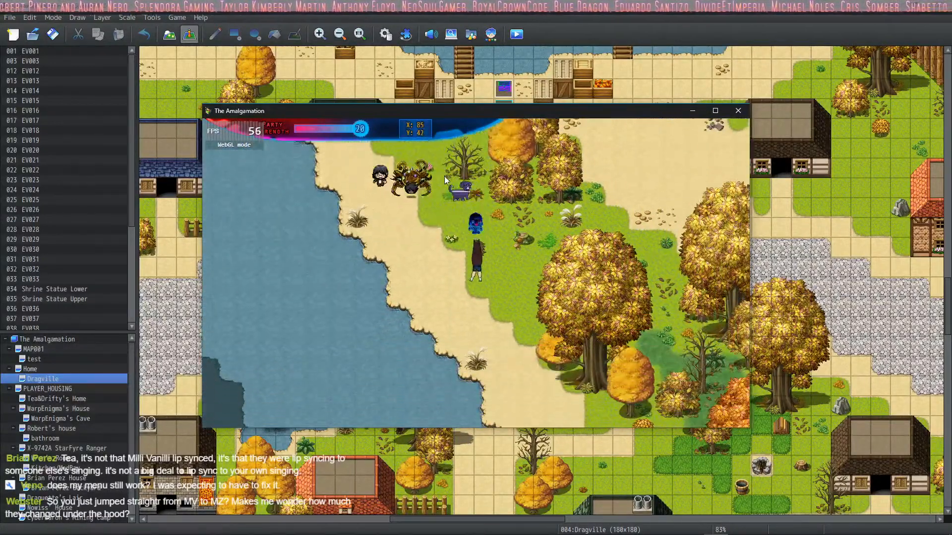
Continue southeast beside the water and bring the party to the sandy bend west of the wooden bridge.
key(Down)
key(Down)
key(Right)
key(Right)
key(Down)
key(Down)
key(Right)
key(Down)
key(Down)
key(Right)
key(Right)
key(Down)
key(Right)
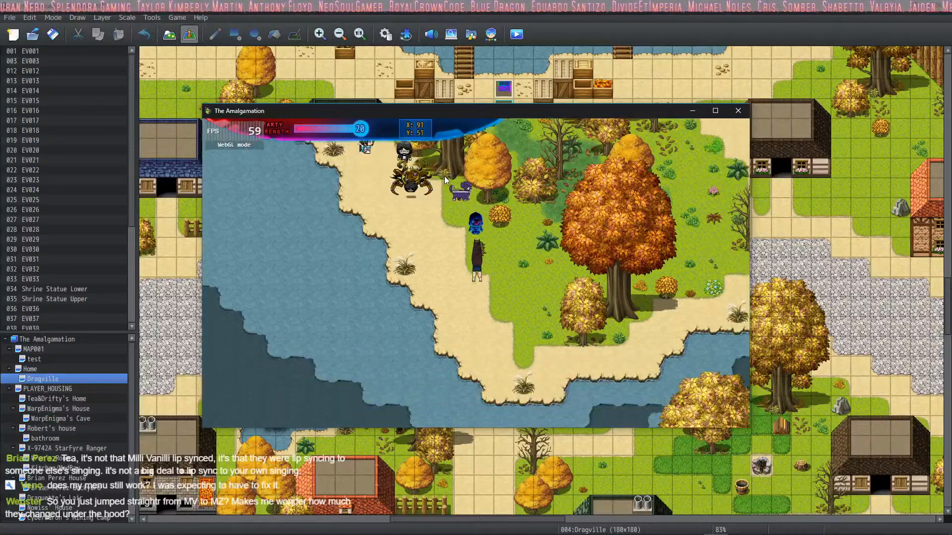
key(Down)
key(Down)
key(Right)
key(Down)
key(Down)
key(Right)
Open the Amalgamation party menu, check the Party II, Hero II, Hero III and Party I pages, and close it.
key(Escape)
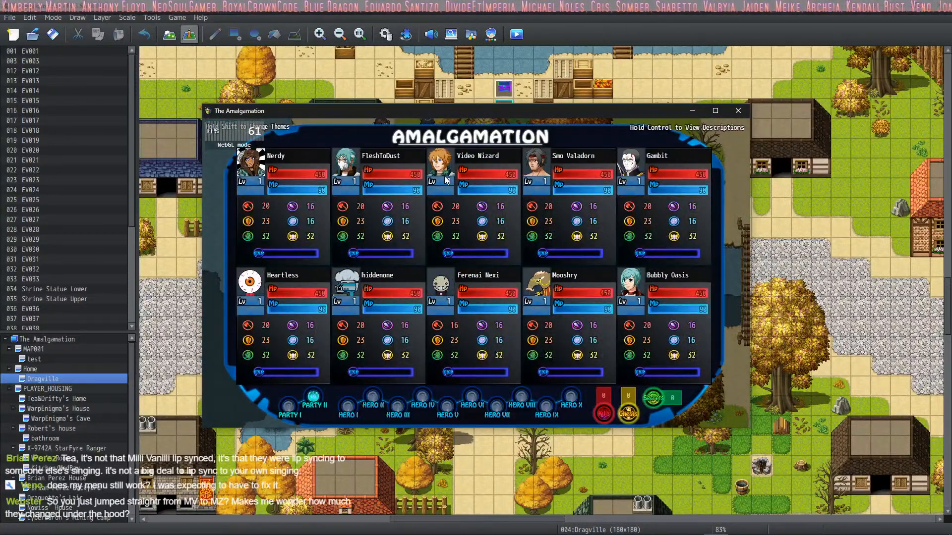
key(Right)
key(Right)
key(Right)
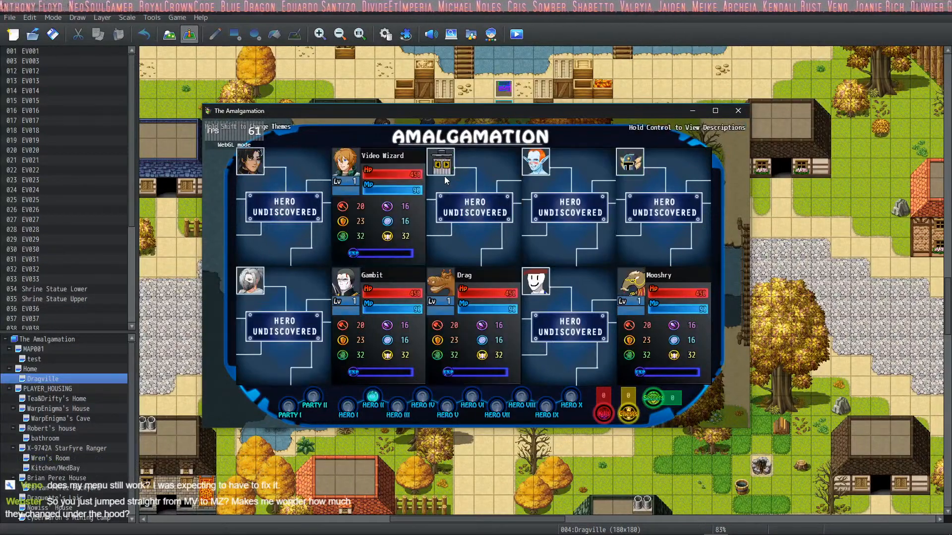
key(Right)
key(Left)
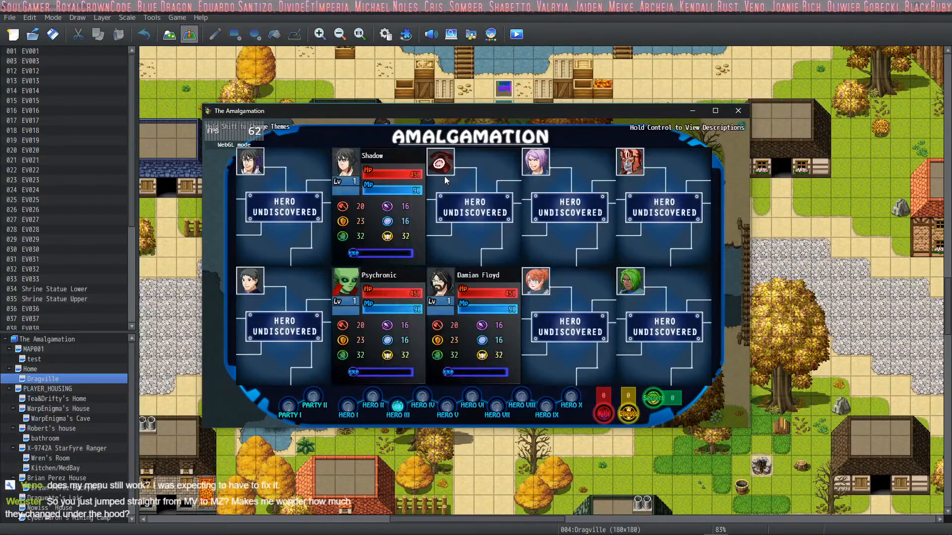
key(Left)
key(Left)
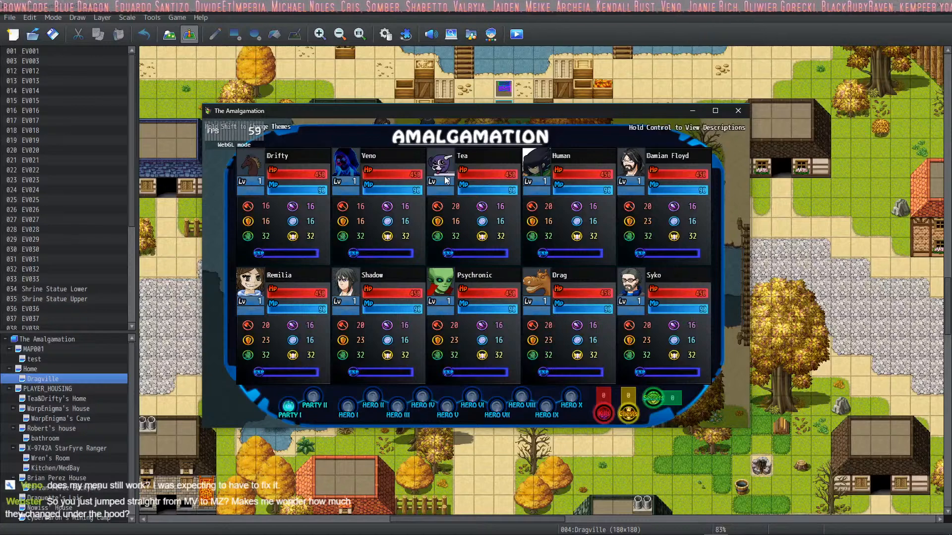
key(Escape)
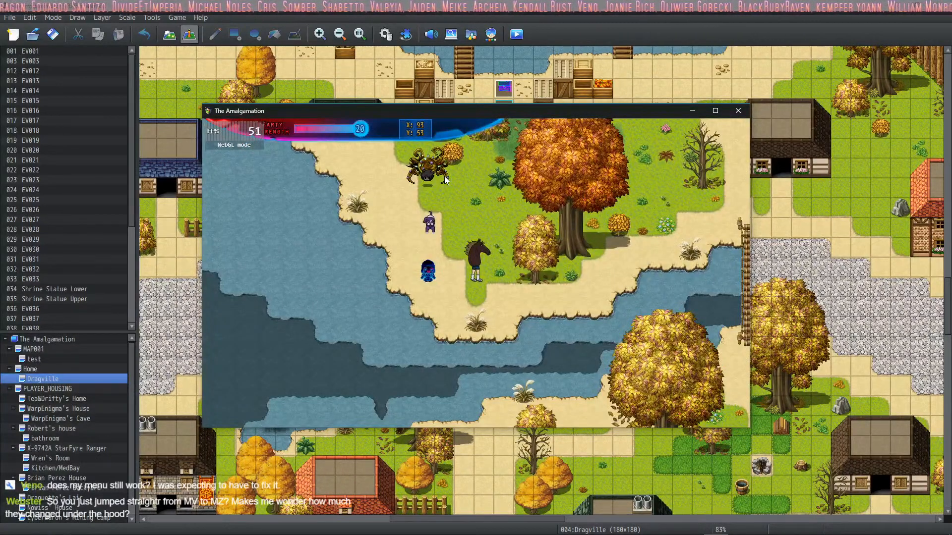
Reopen the party menu and browse the hero roster pages up to Hero VI and back to Hero I.
key(Escape)
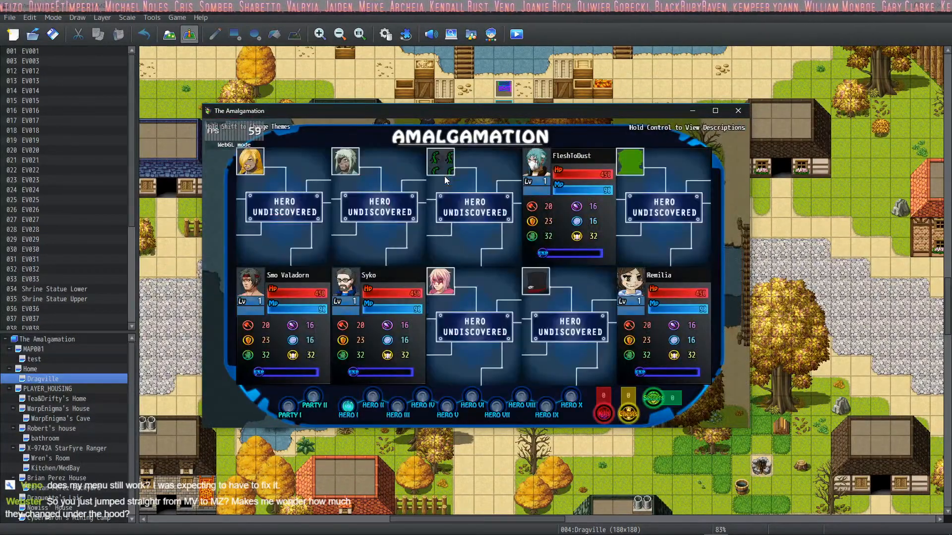
key(Right)
key(Right)
key(Right)
key(Right)
key(Right)
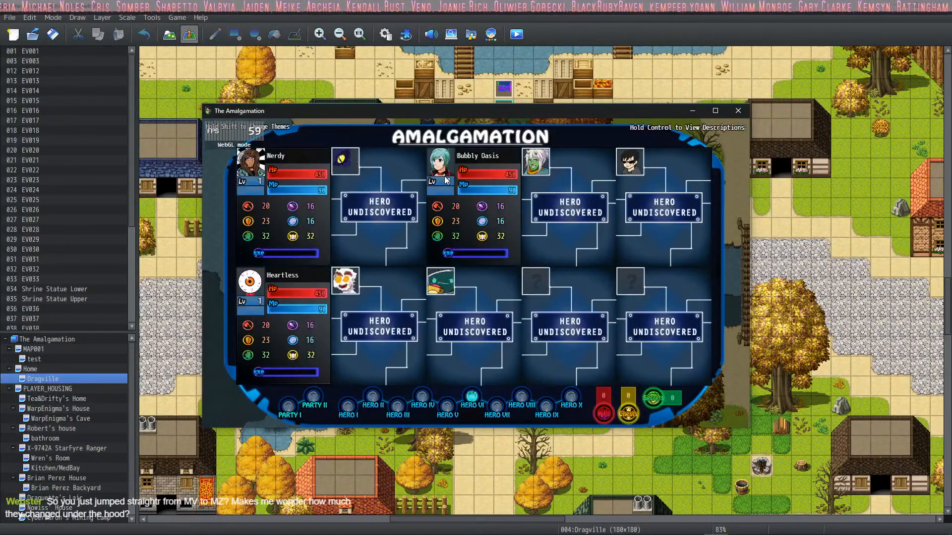
key(Left)
key(Left)
key(Left)
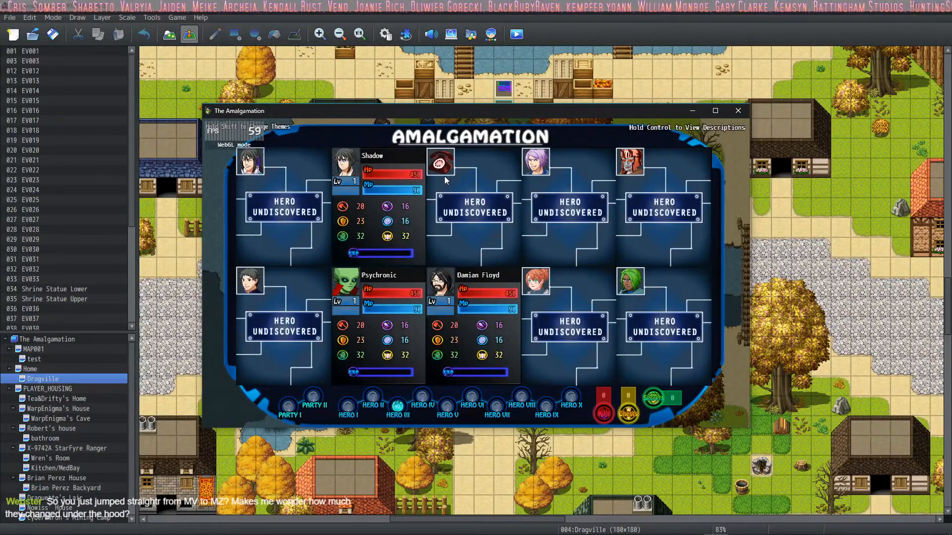
key(Left)
key(Left)
key(Right)
key(Left)
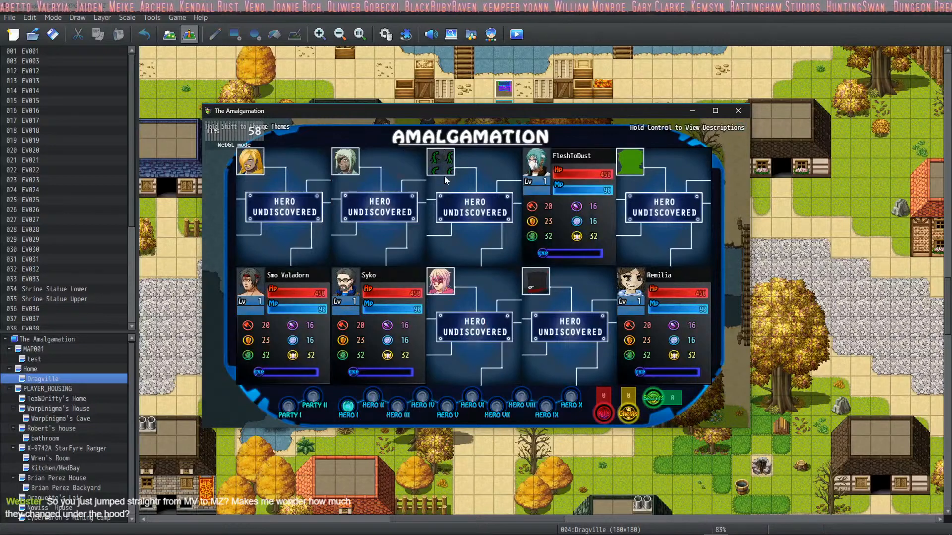
key(Left)
key(Right)
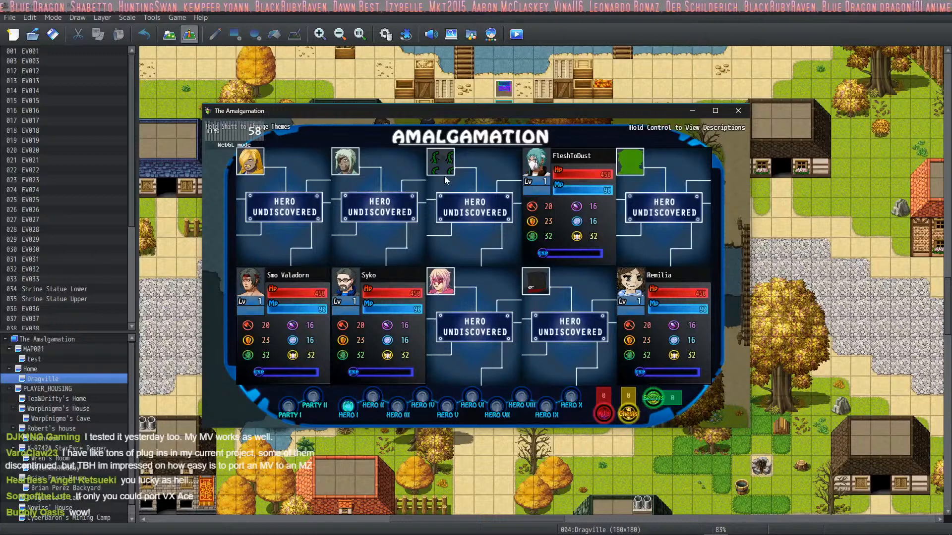
Page through the hero roster from Hero I past Hero IV and Hero VII, and return to the map.
key(Right)
key(Right)
key(Right)
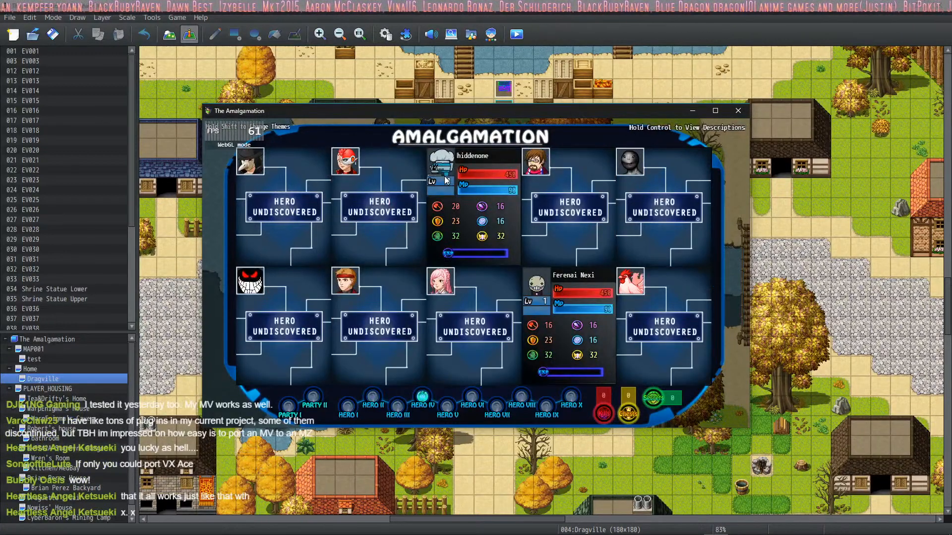
key(Right)
key(Right)
key(Right)
key(Right)
key(Right)
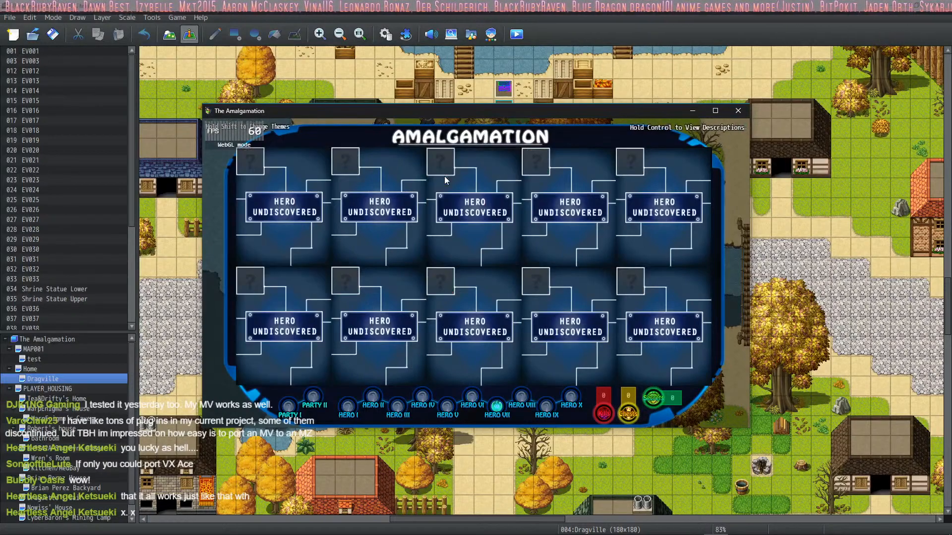
key(Escape)
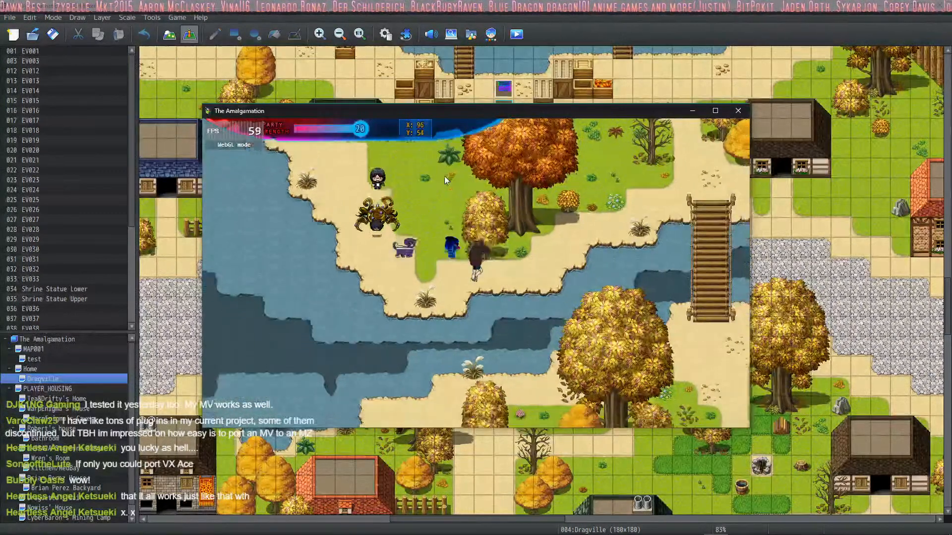
Take the party east to the wooden bridge, cross it southward and follow the sandy path into the woods.
key(Right)
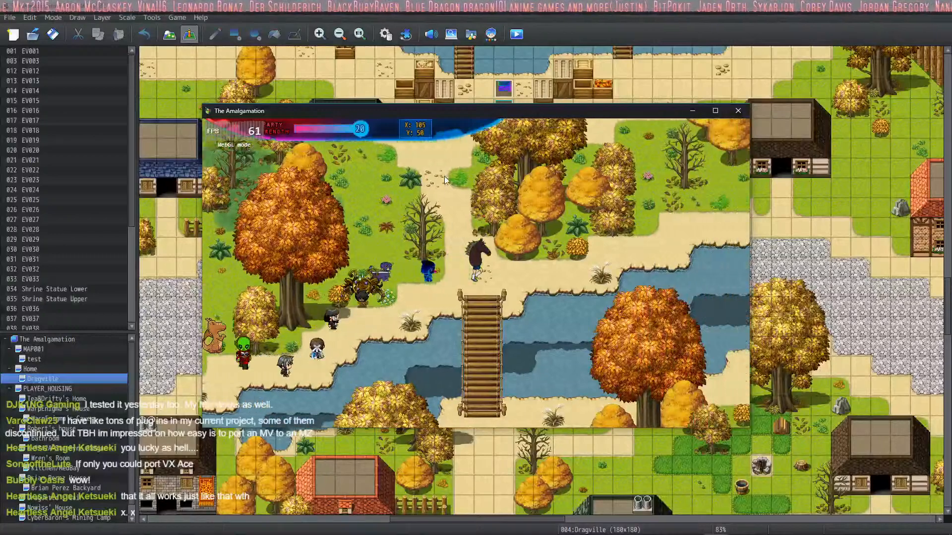
key(Down)
key(Right)
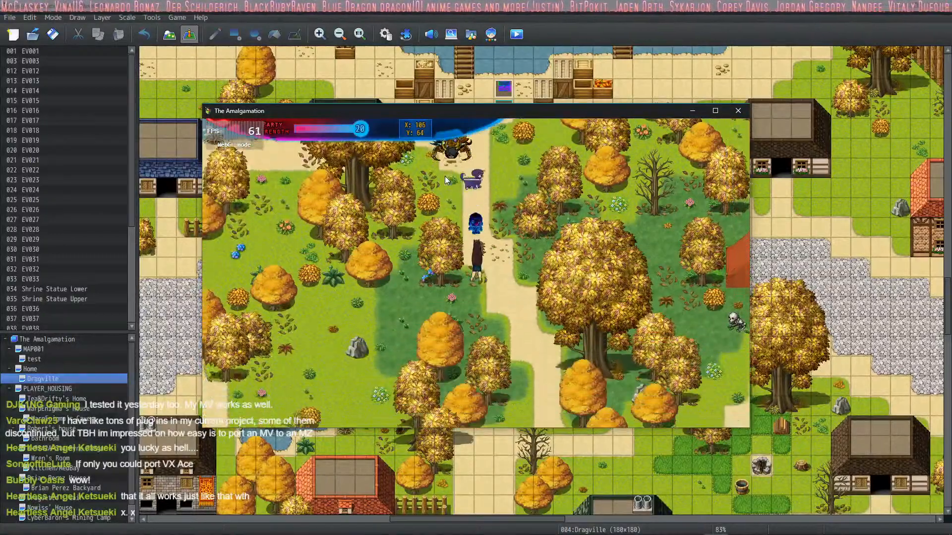
Walk the party east to the campfire by the tent and around the pond's southwest shore.
key(Right)
key(Down)
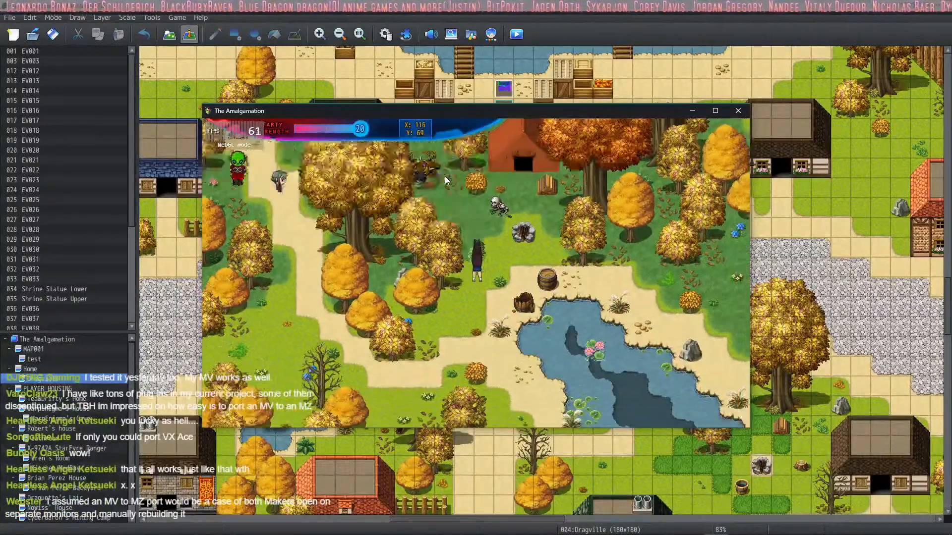
key(Down)
key(Right)
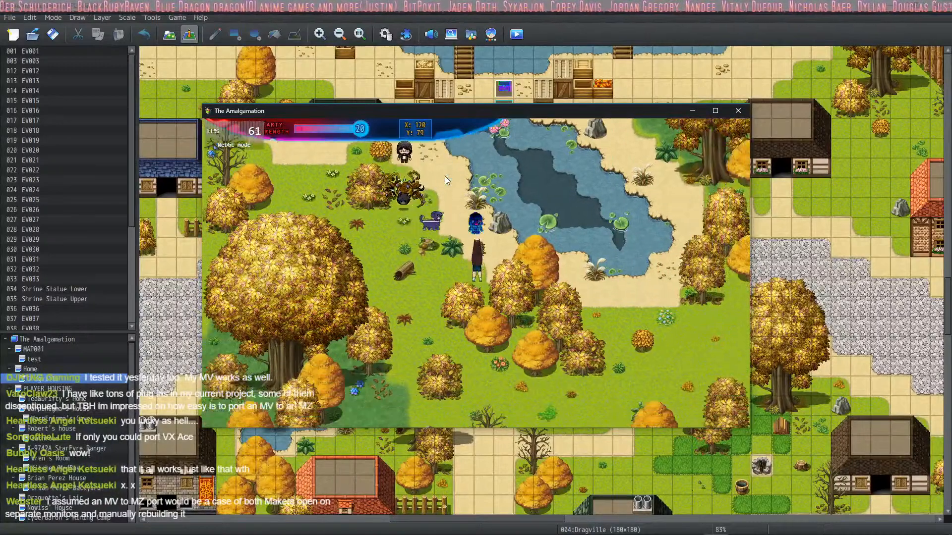
Lead the party east below the pond and southeast across the open meadow.
key(Down)
key(Right)
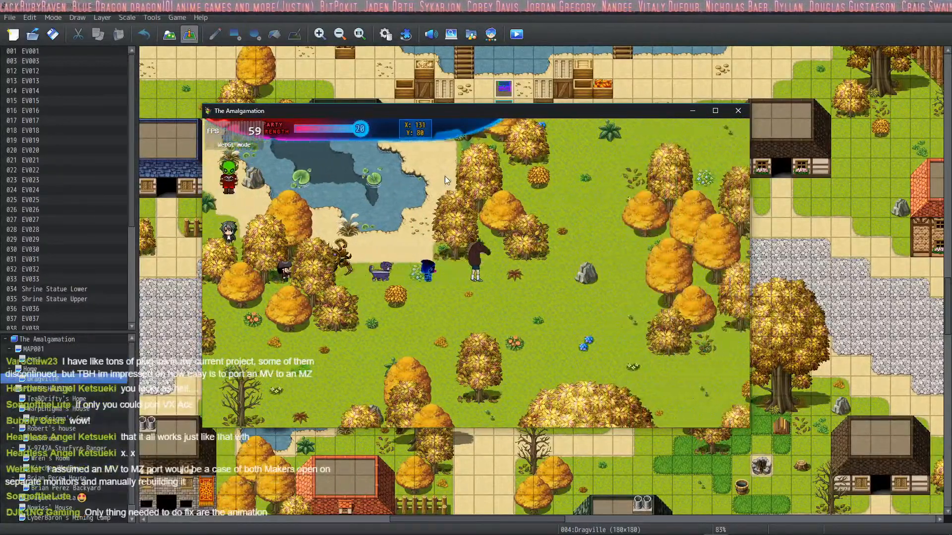
key(Right)
key(Down)
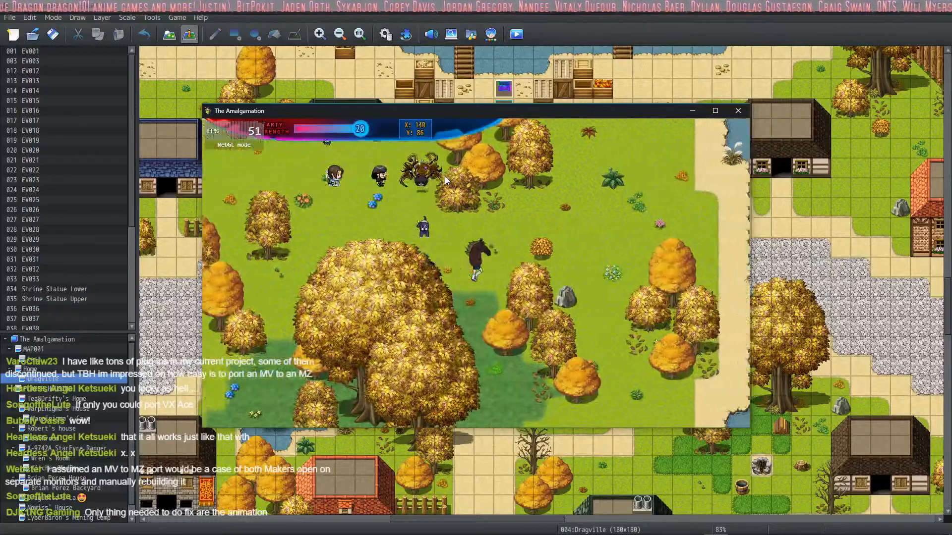
Take the party south through the meadow and down the sandy riverbank to the stone road.
key(Down)
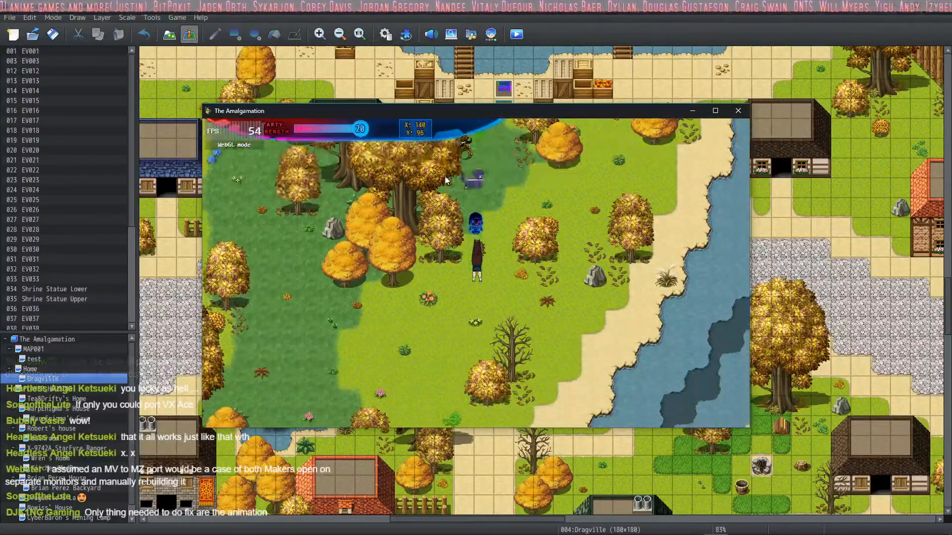
key(Down)
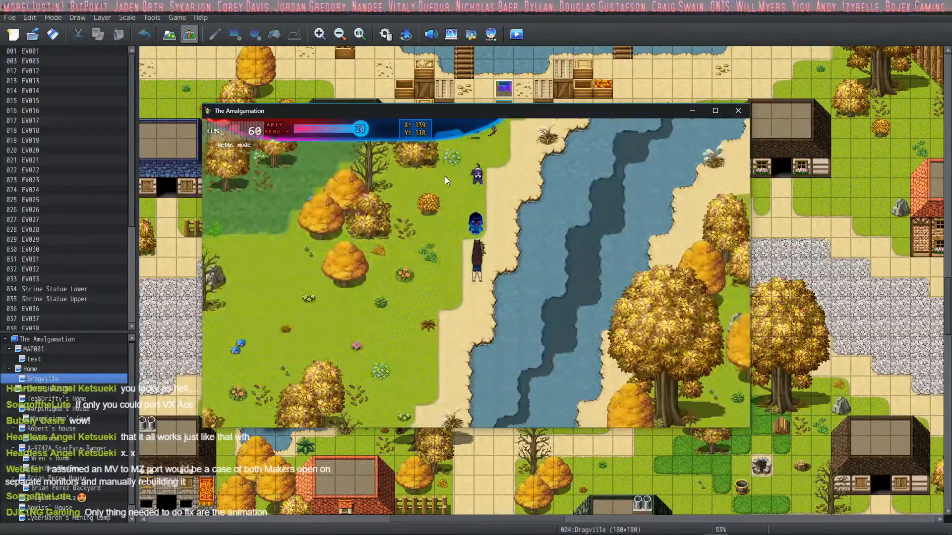
key(Left)
key(Down)
key(Left)
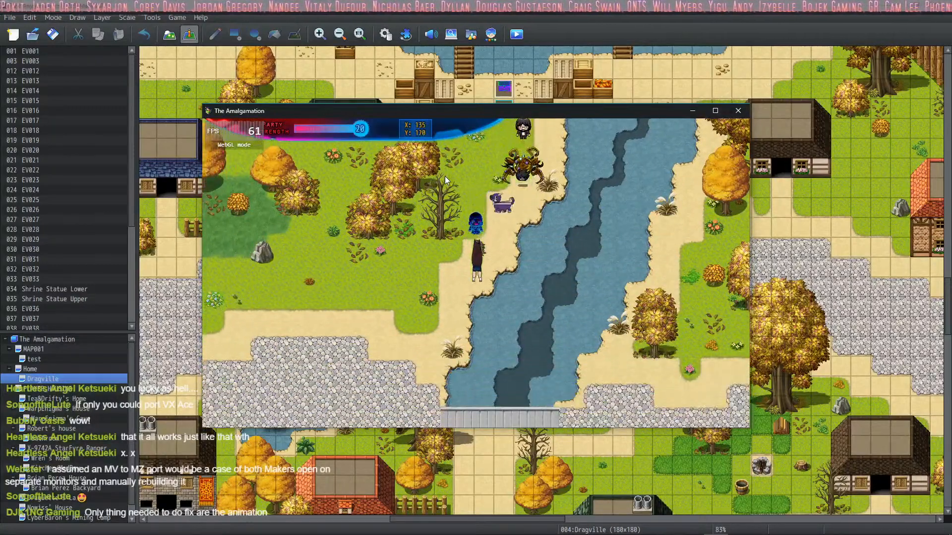
key(Down)
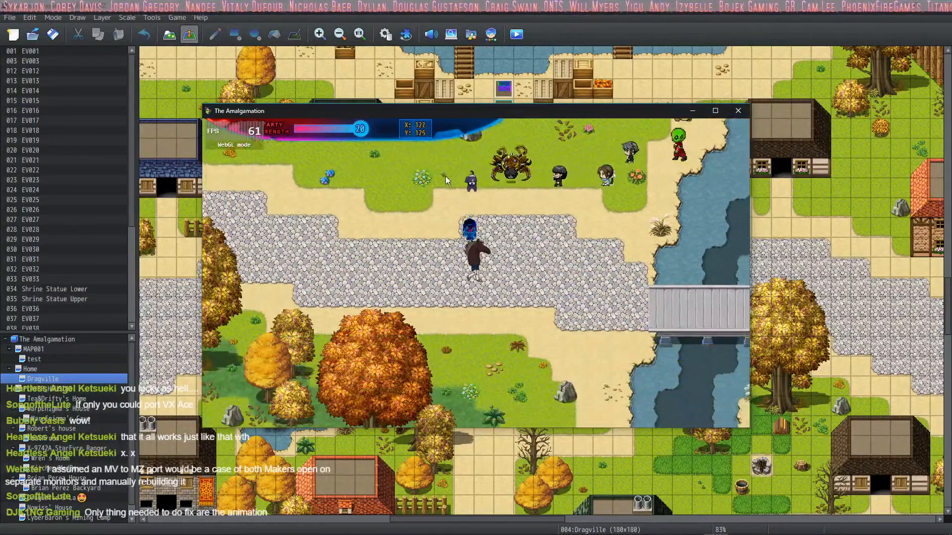
Turn the party east along the stone road and cross the stone bridge to the river's far side.
key(Left)
key(Down)
key(Right)
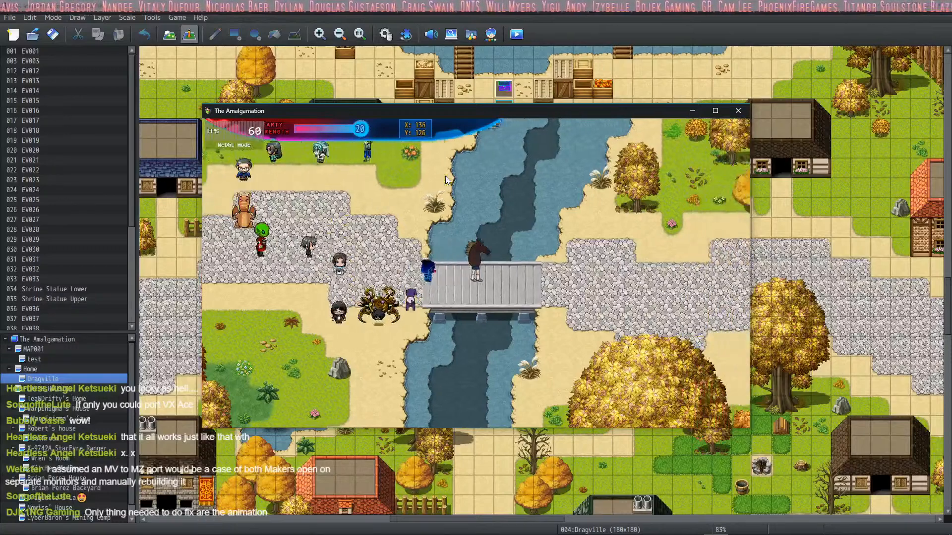
key(Down)
key(Right)
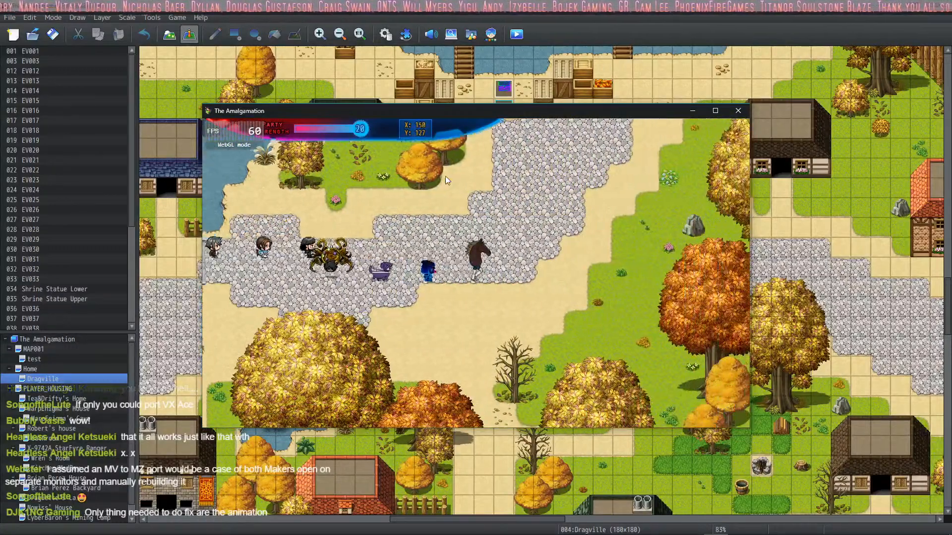
Lead the party south off the stone road and through the wooden gate into the palisaded tent camp.
key(Down)
key(Down)
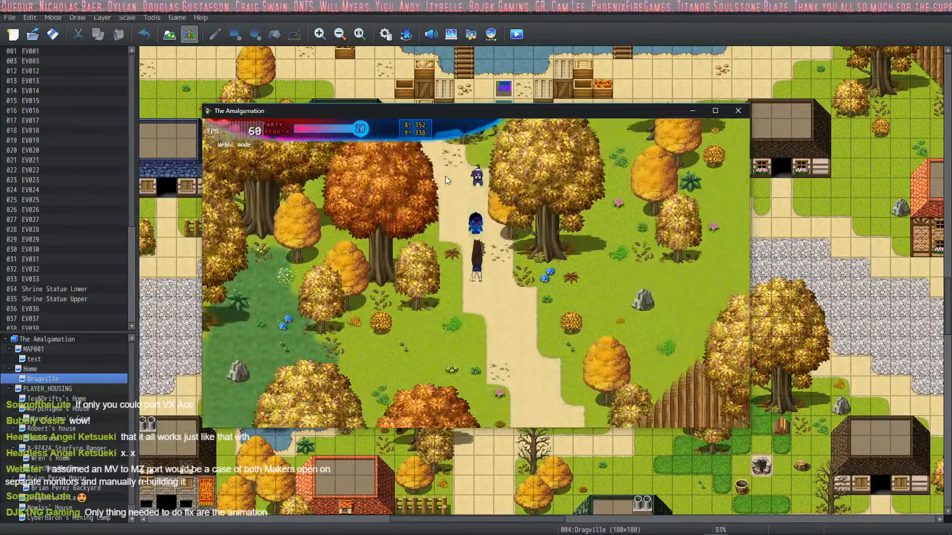
key(Down)
key(Right)
key(Down)
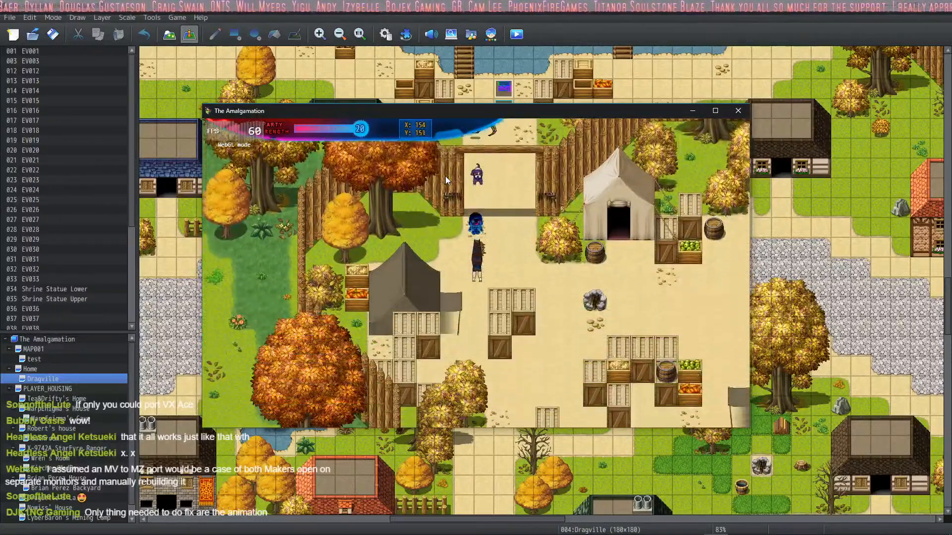
key(Right)
Take the party back north out of the camp gate and west off the path into the woods.
key(Up)
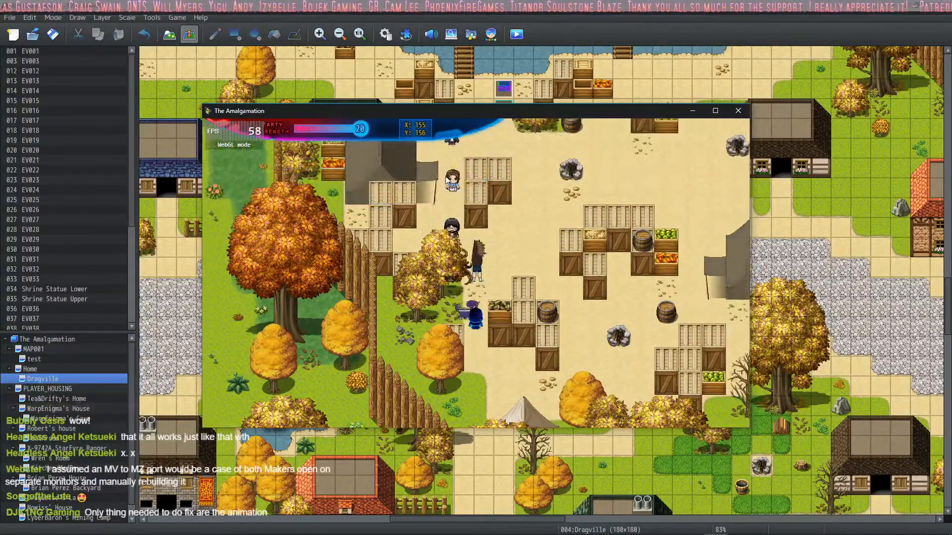
key(Left)
key(Up)
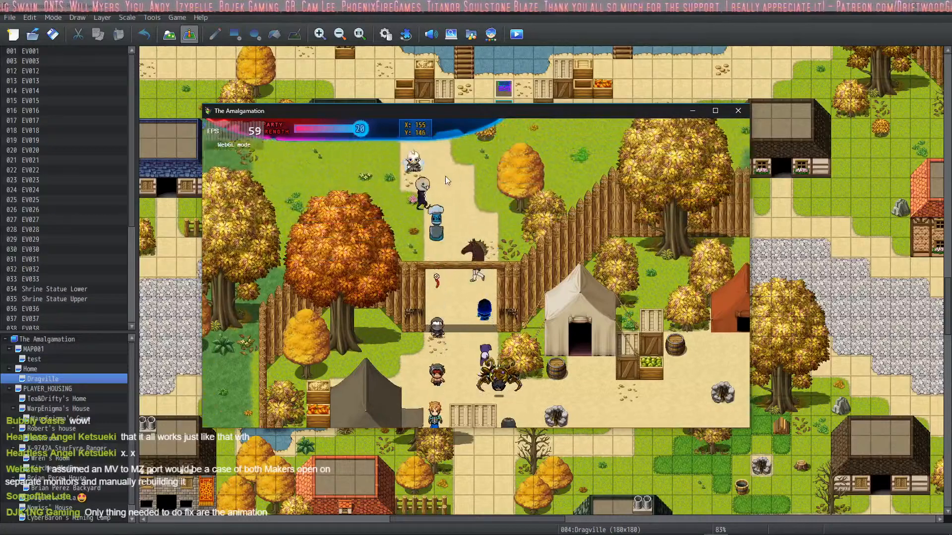
key(Left)
key(Up)
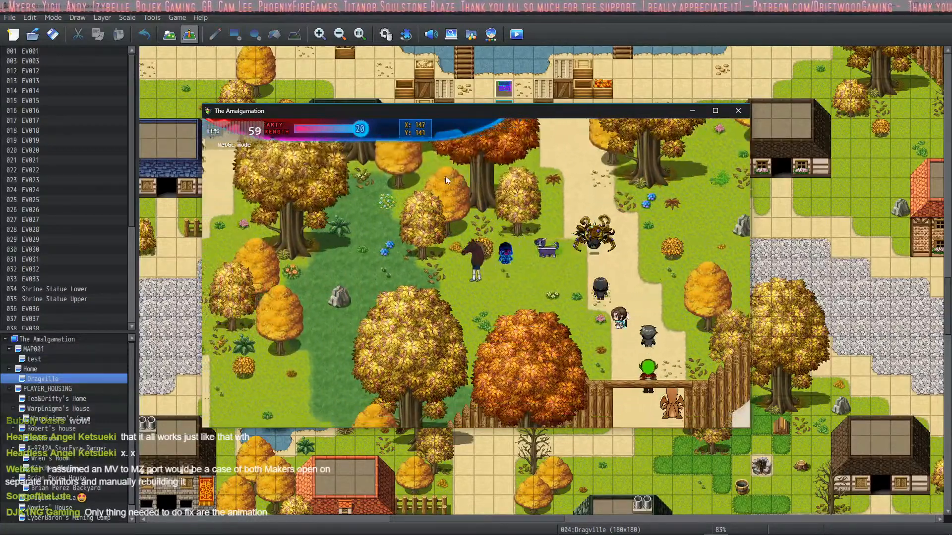
Walk the party south along the river's east bank and past the wooden bridge to the trees southeast of it.
key(Down)
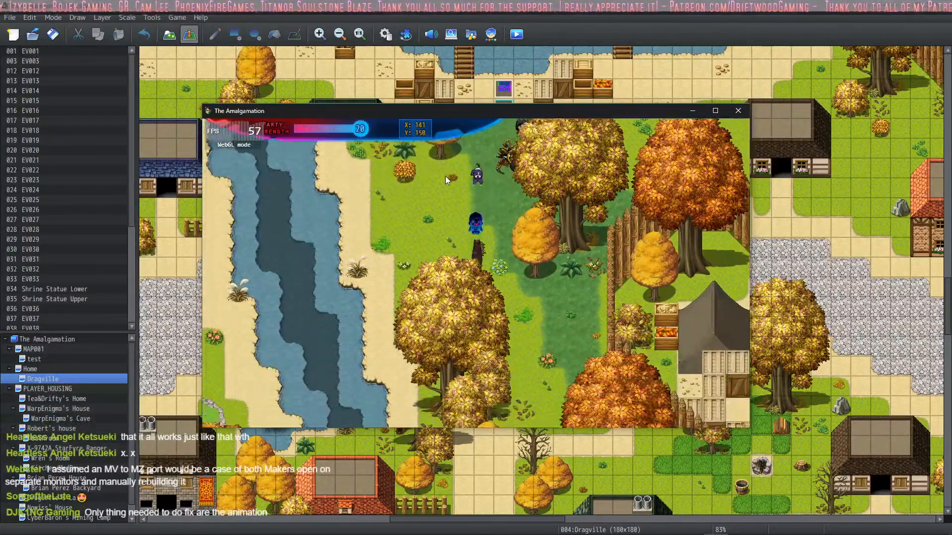
key(Down)
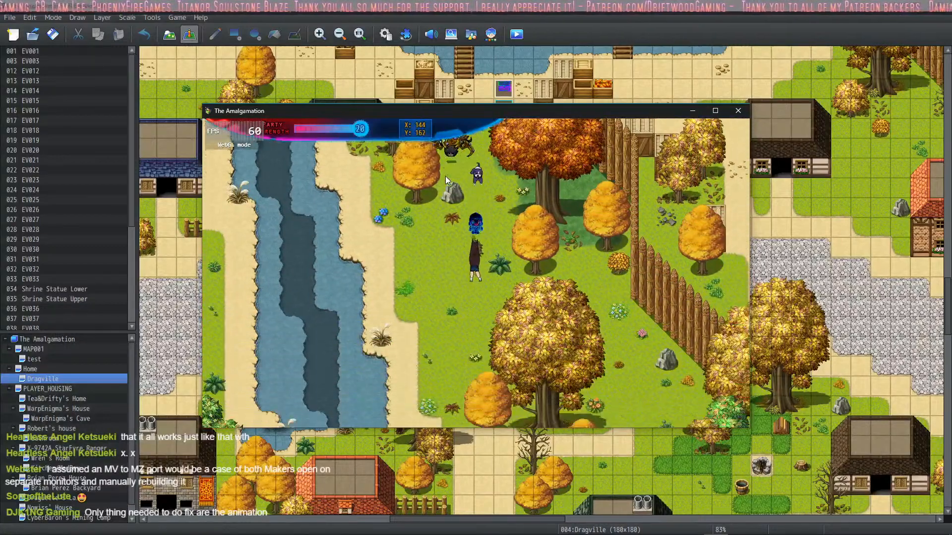
key(Down)
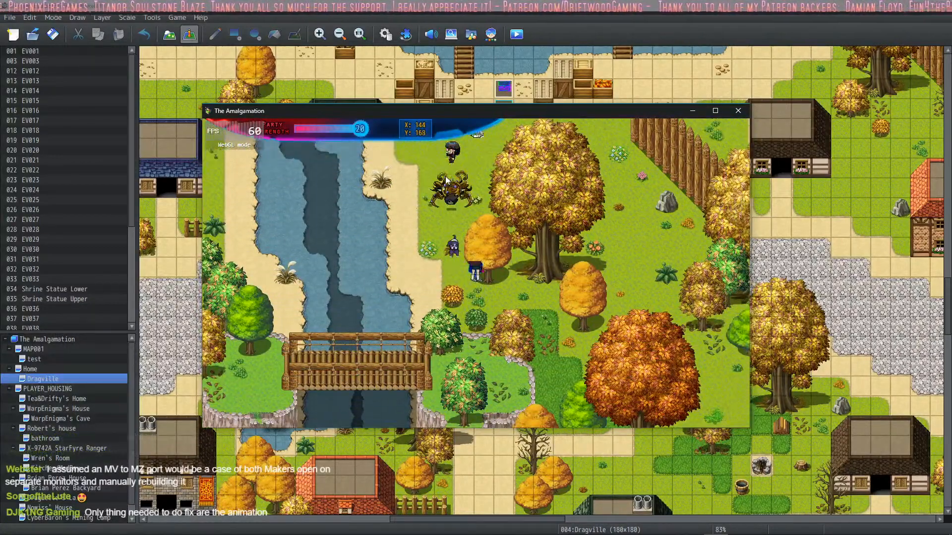
key(Right)
key(Down)
key(Right)
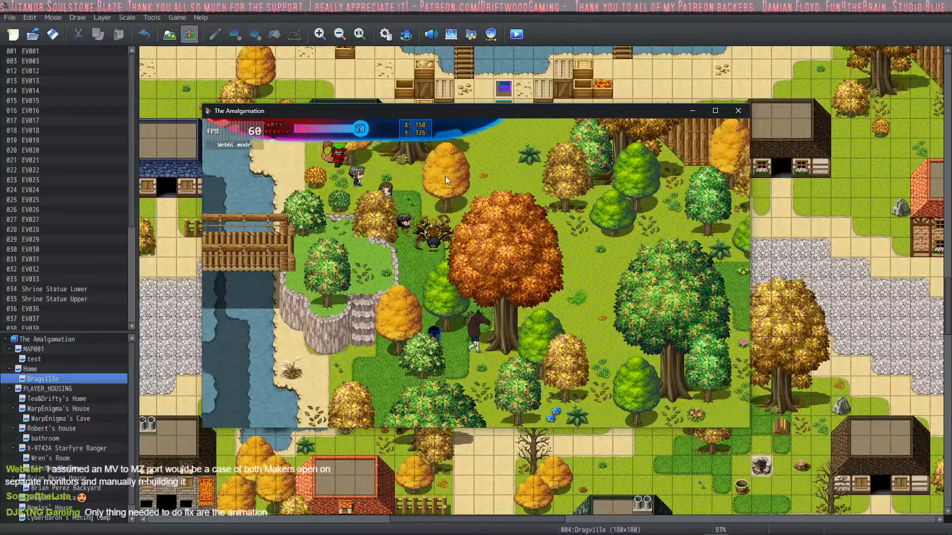
Climb the stone steps with the party and cross the wooden bridge to the river's west side.
key(Left)
key(Up)
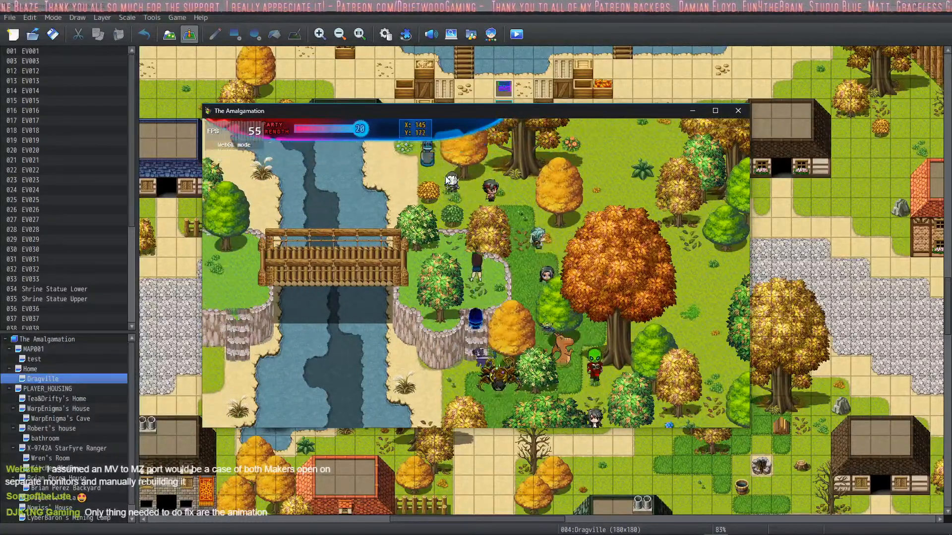
key(Left)
key(Down)
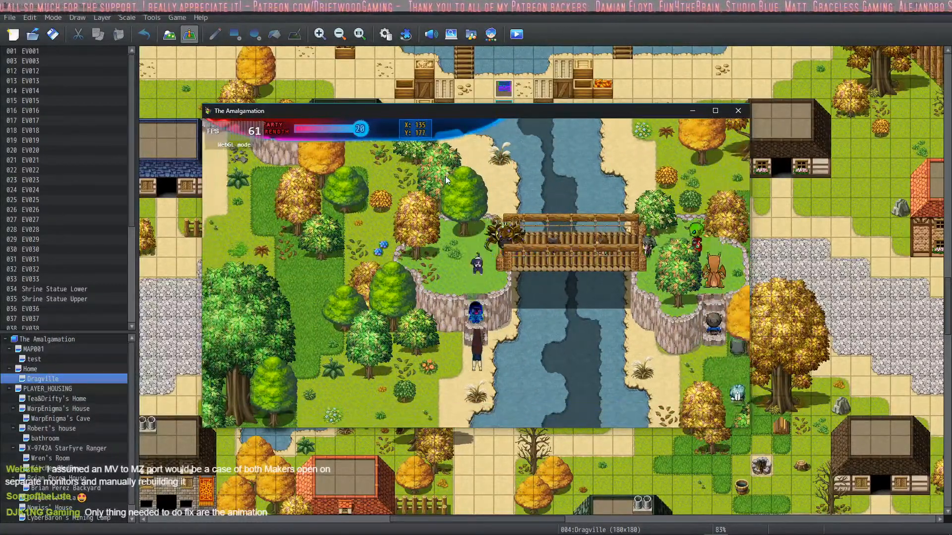
Lead the party northwest through the trees and up the stone steps onto the grassy plateau, turning back there.
key(Left)
key(Up)
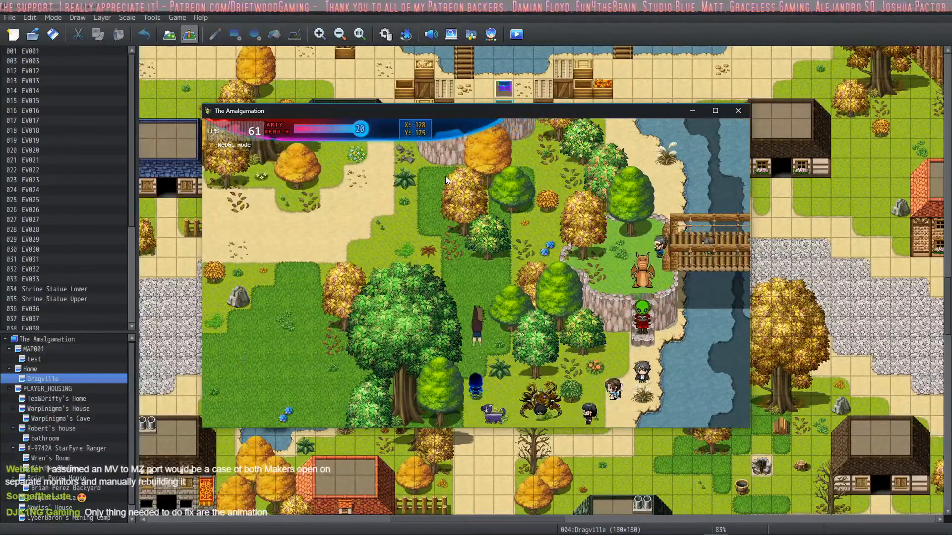
key(Up)
key(Left)
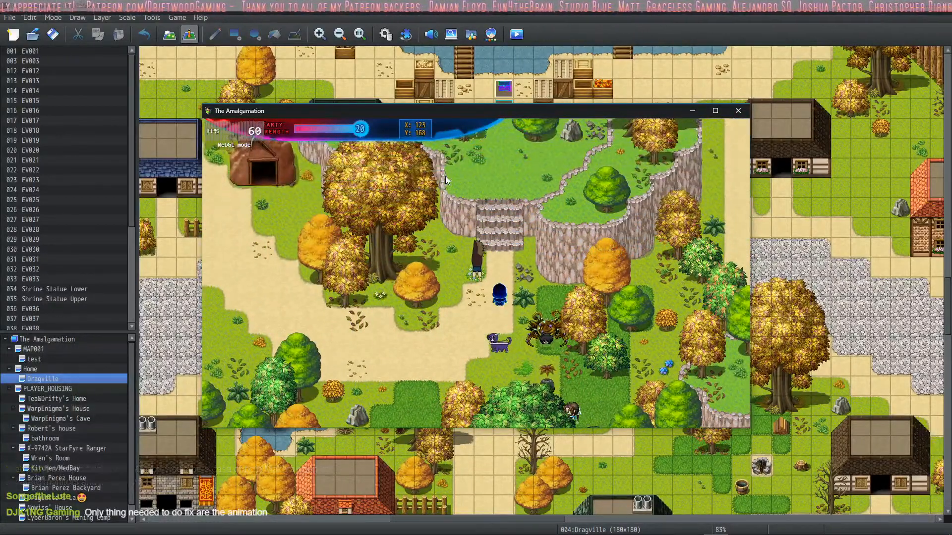
key(Down)
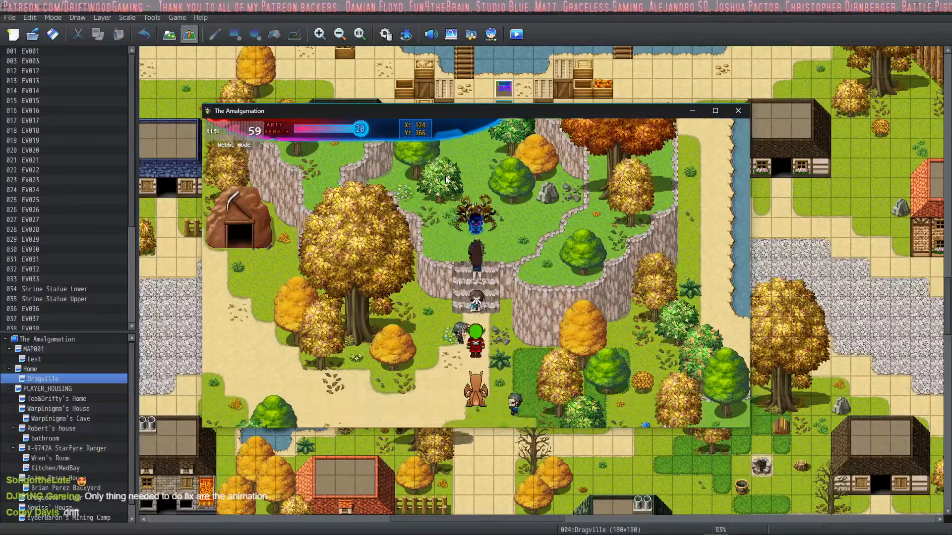
Walk the party west to the mine entrance and on northwest along the wide sandy path.
key(Up)
key(Left)
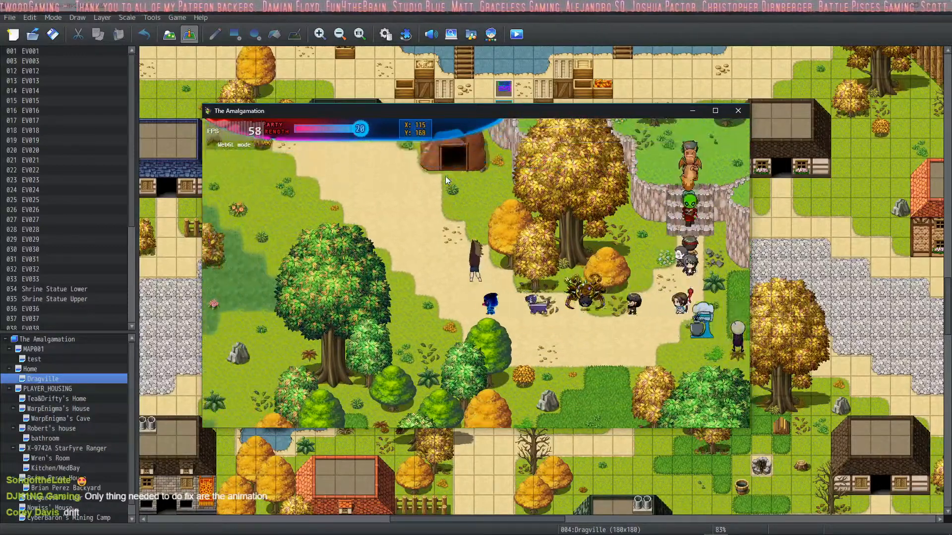
key(Left)
key(Down)
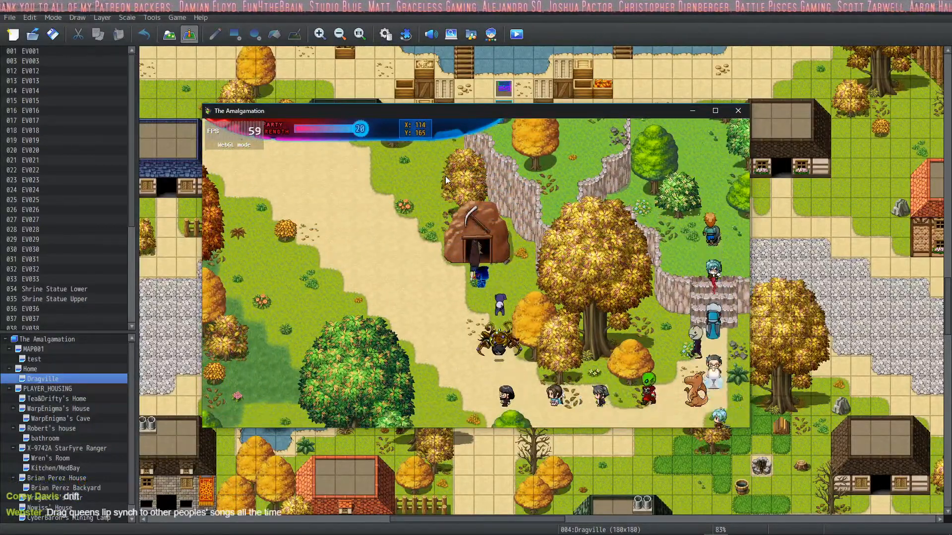
key(Left)
key(Up)
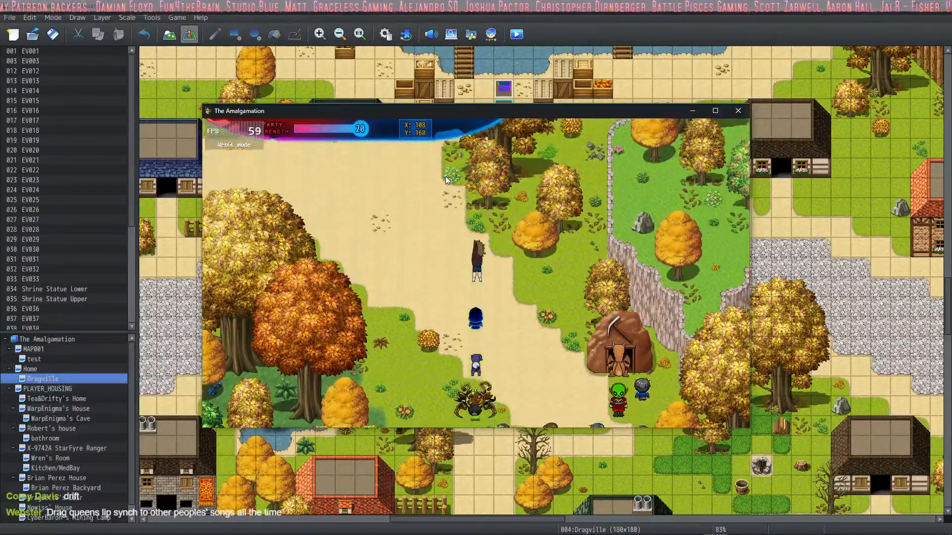
key(Left)
key(Up)
key(Left)
Switch to foobar2000 to skip to the next music track, and return to the game.
mouse_move(497, 528)
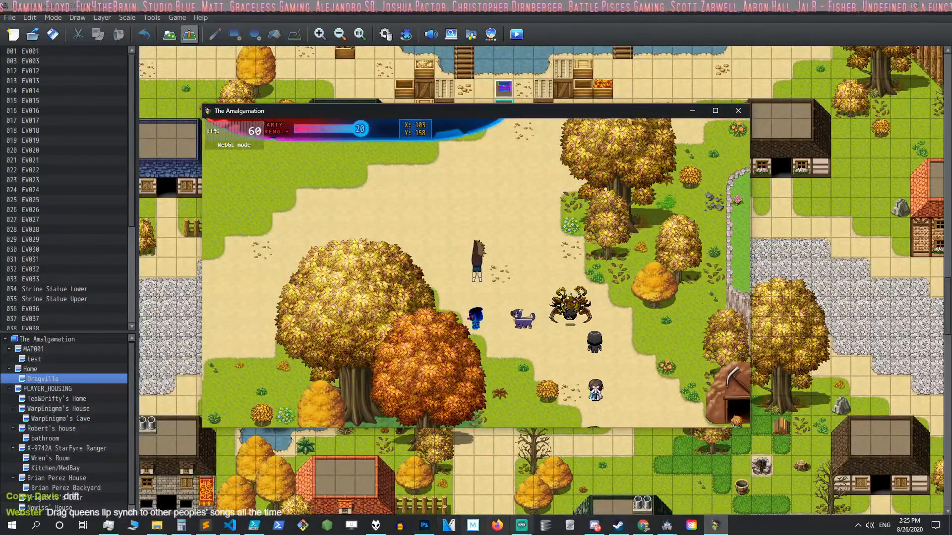
click(376, 525)
click(620, 192)
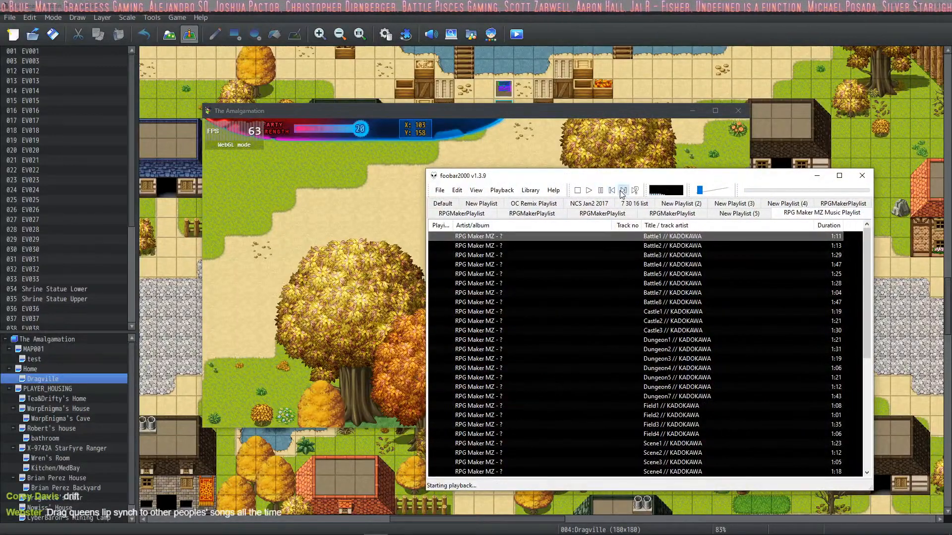
click(817, 176)
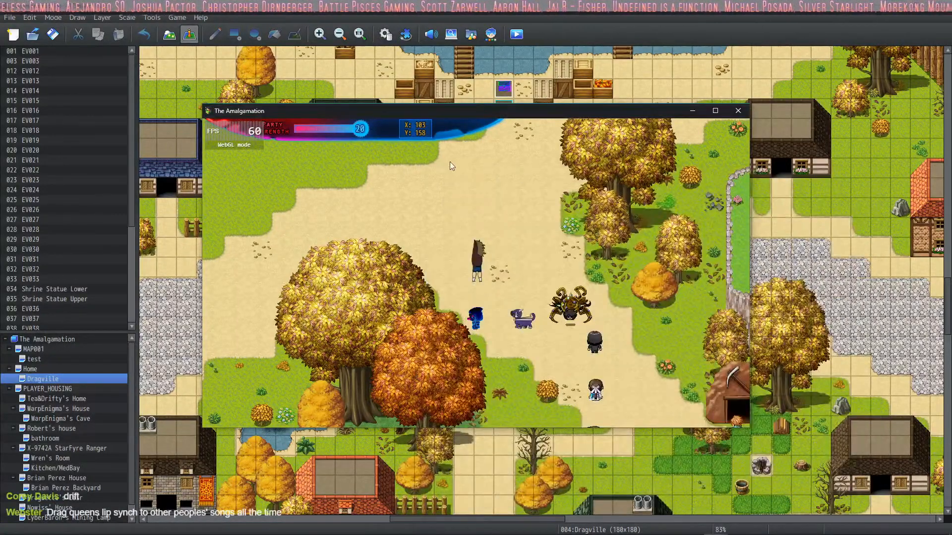
Lead the party southwest along the sandy path to the edge of the wide stone road.
key(Down)
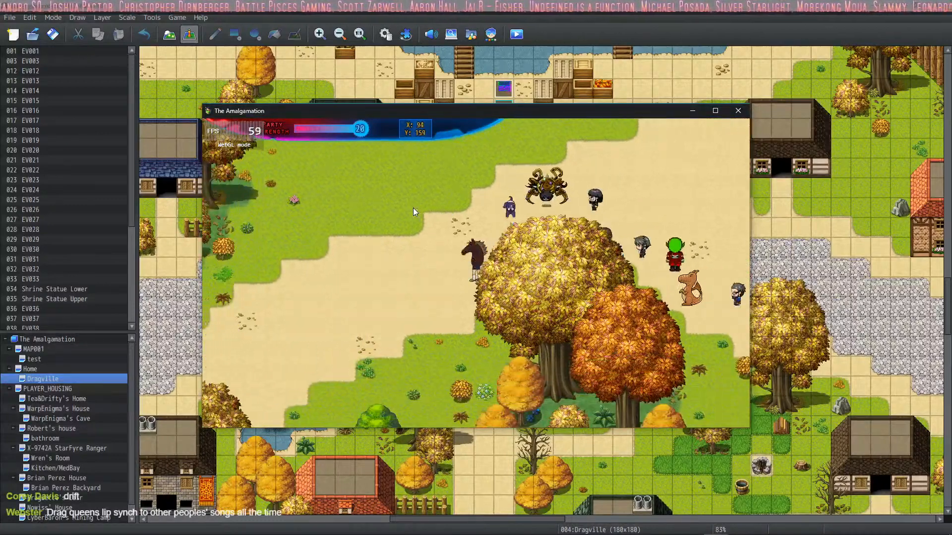
key(Left)
key(Left)
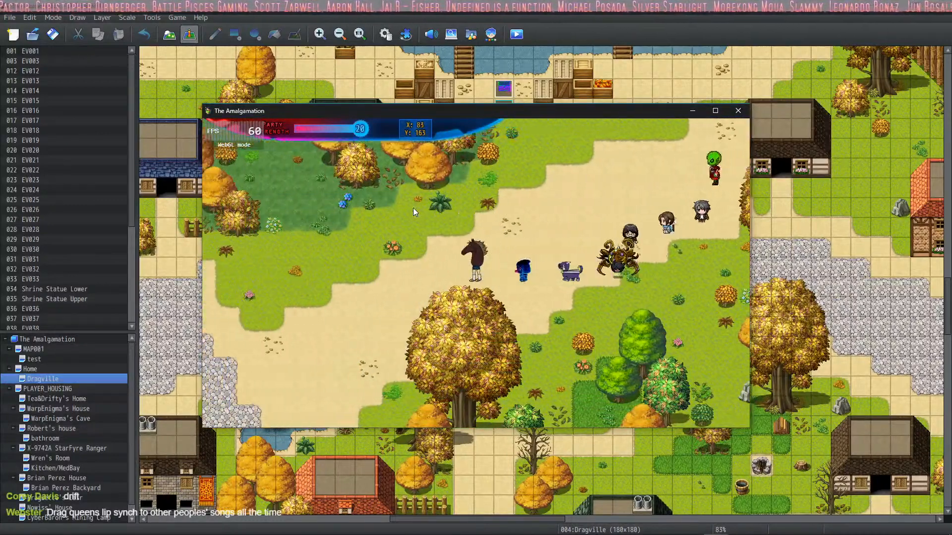
key(Down)
key(Left)
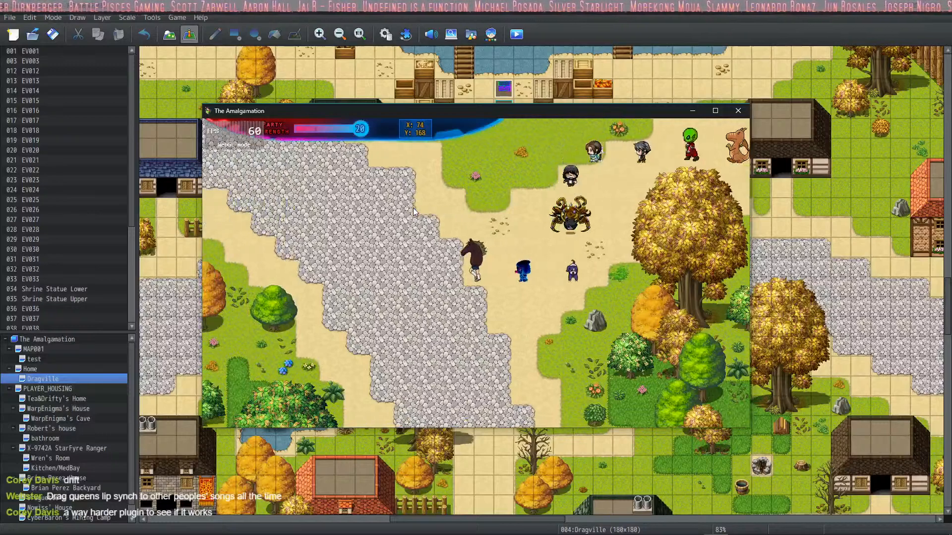
Take the party southwest across the stone road and through the woods into the scrap-metal house, exploring its upper rooms.
key(Down)
key(Right)
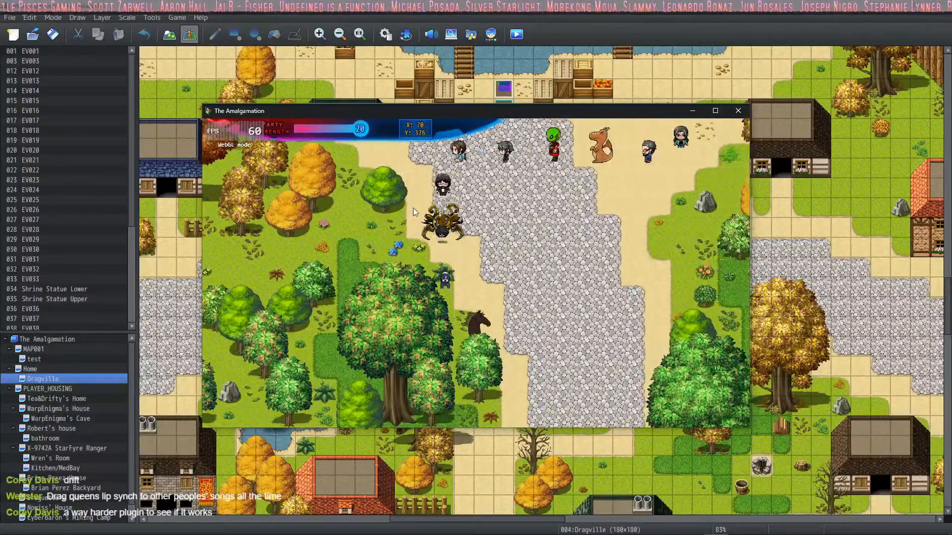
key(Down)
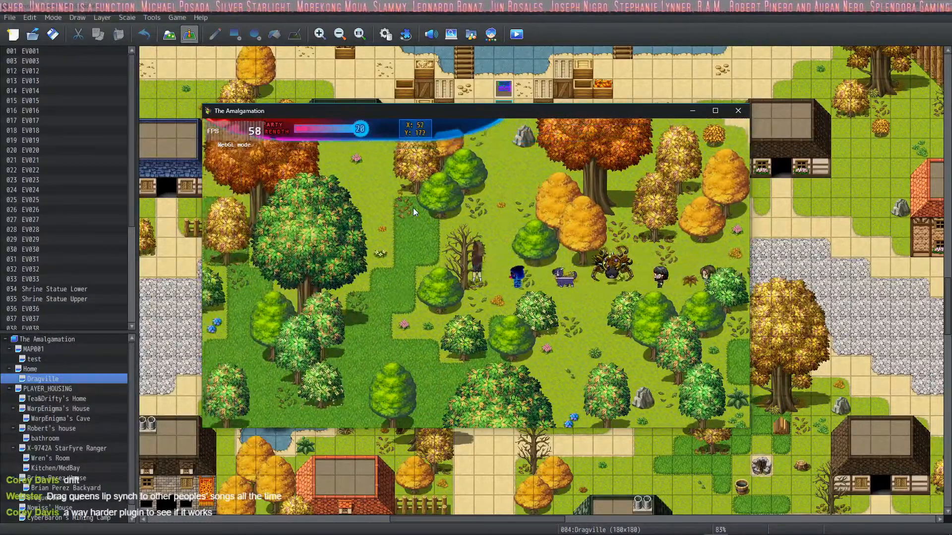
key(Up)
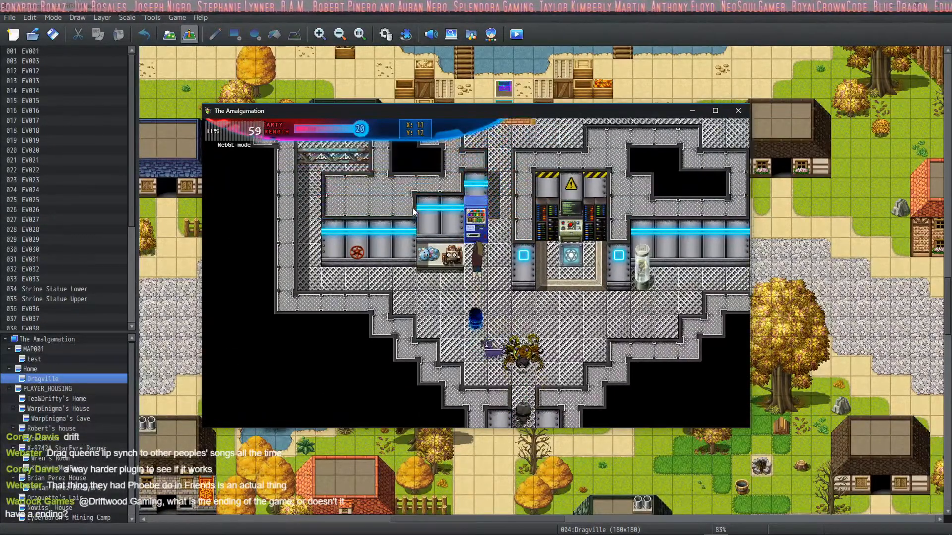
key(Up)
key(Left)
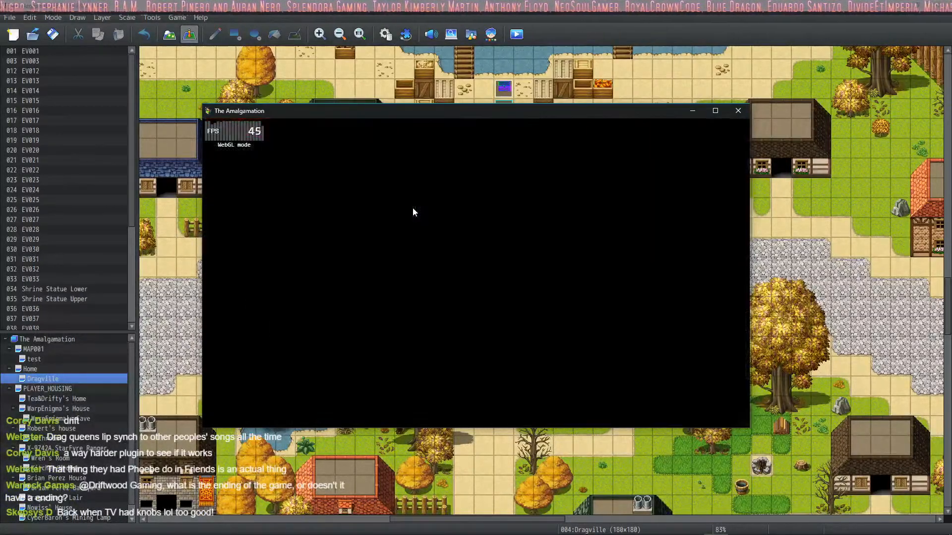
Walk the party from the upper-left doorway back down to the metal house's main hall.
key(Down)
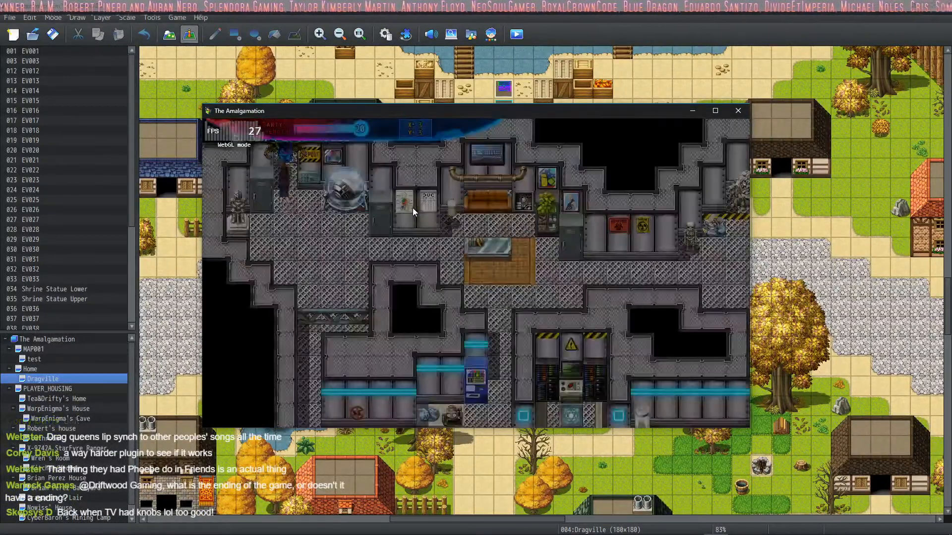
key(Down)
key(Right)
key(Down)
key(Down)
key(Down)
key(Left)
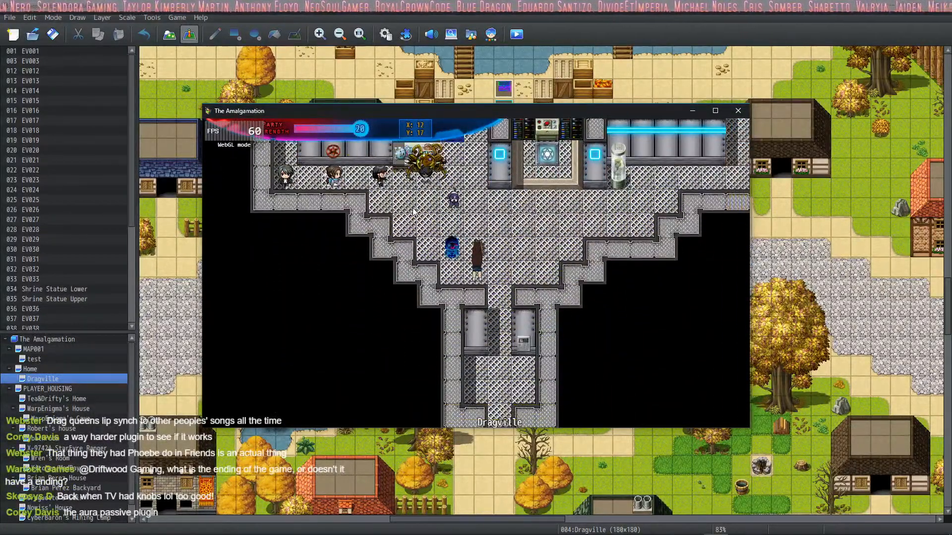
Lead the party down the entrance corridor and out of the metal house into Dragville.
key(Down)
key(Down)
key(Down)
key(Down)
key(Right)
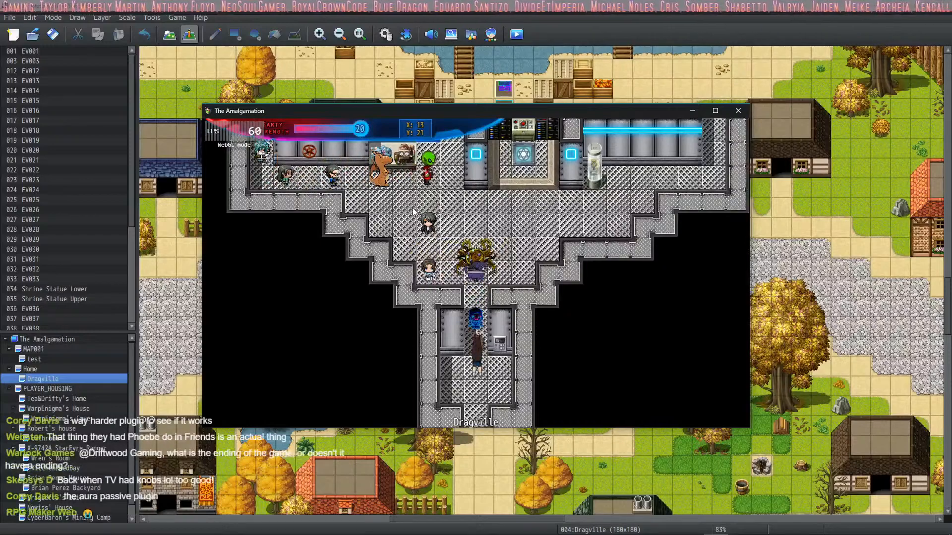
key(Down)
key(Down)
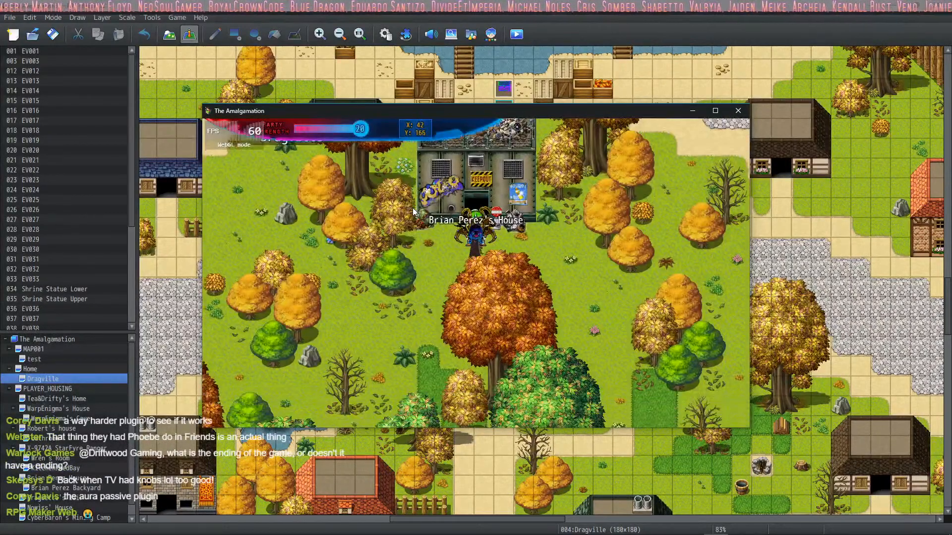
Walk the party west and north from the scrap-metal house to the dragon statue before the blue-roofed mansion.
key(Left)
key(Left)
key(Down)
key(Left)
key(Left)
key(Left)
key(Left)
key(Left)
key(Left)
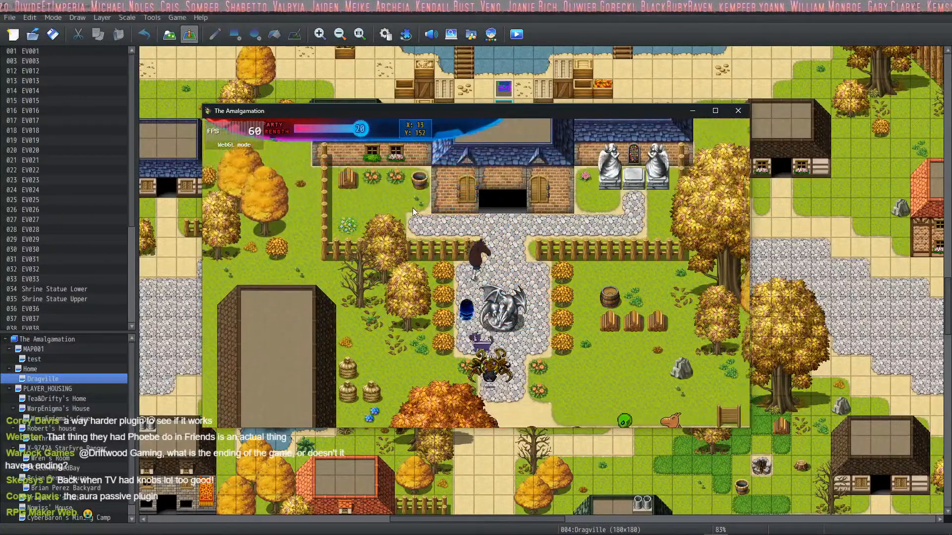
Tour the fenced crop fields south of the mansion and lead the party back east to the stone road.
key(Down)
key(Left)
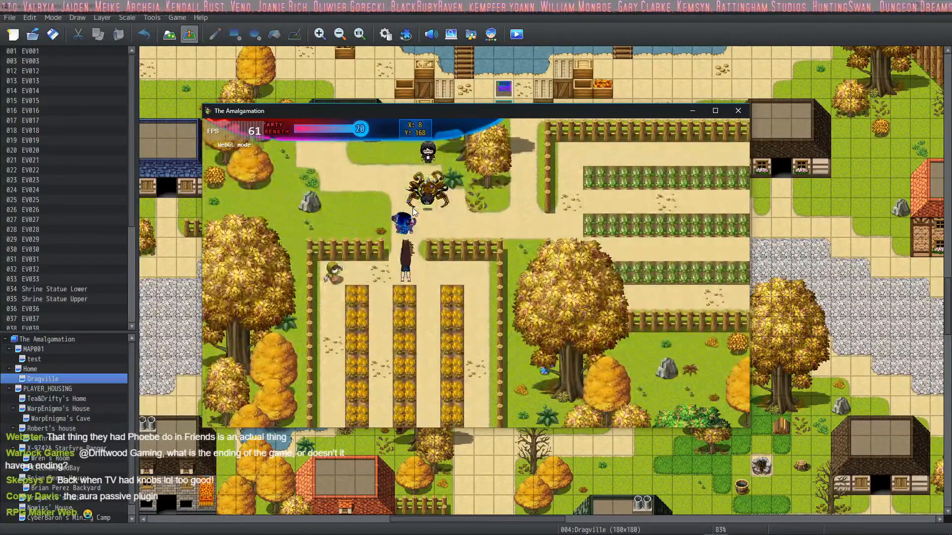
key(Up)
key(Right)
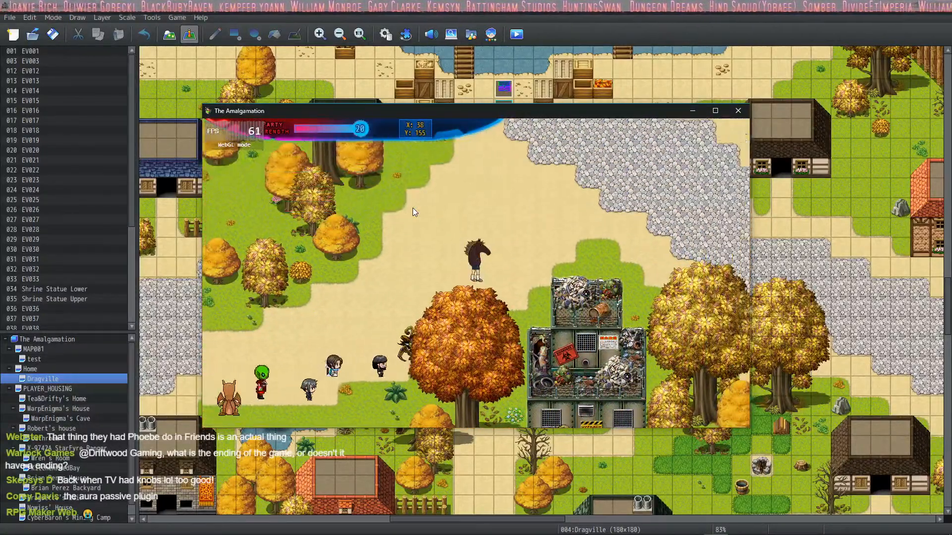
key(Right)
key(Up)
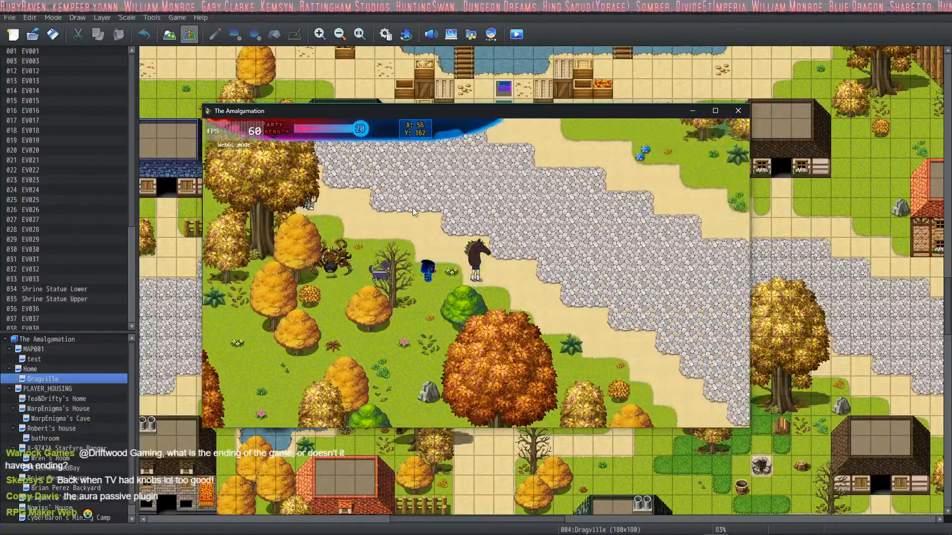
Walk the party east and north through the Dollin gate, follow the stone road west, and close the playtest.
key(Right)
key(Down)
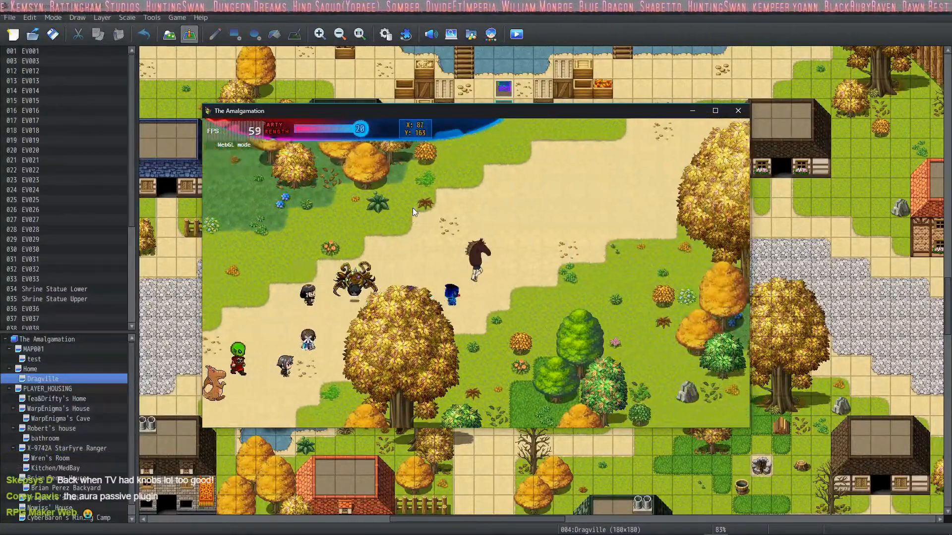
key(Right)
key(Up)
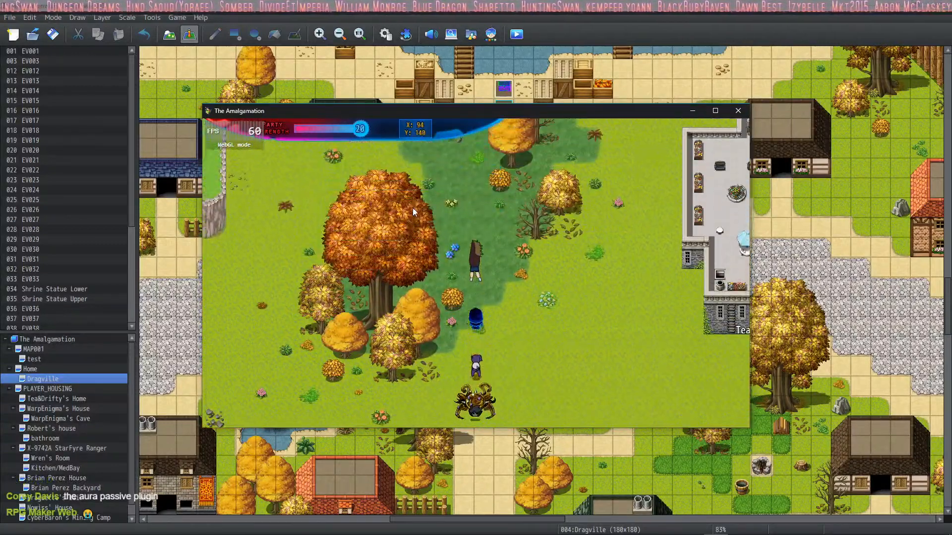
key(Up)
key(Right)
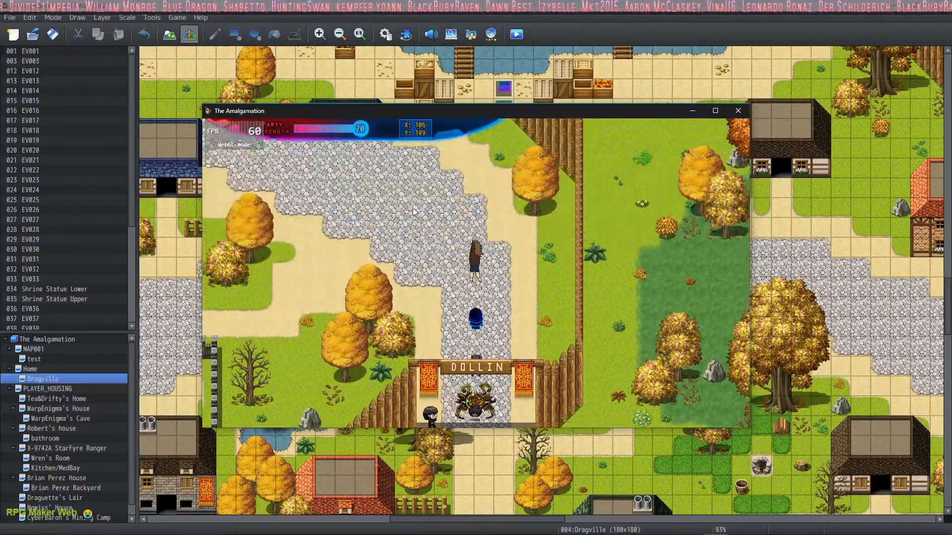
key(Up)
key(Left)
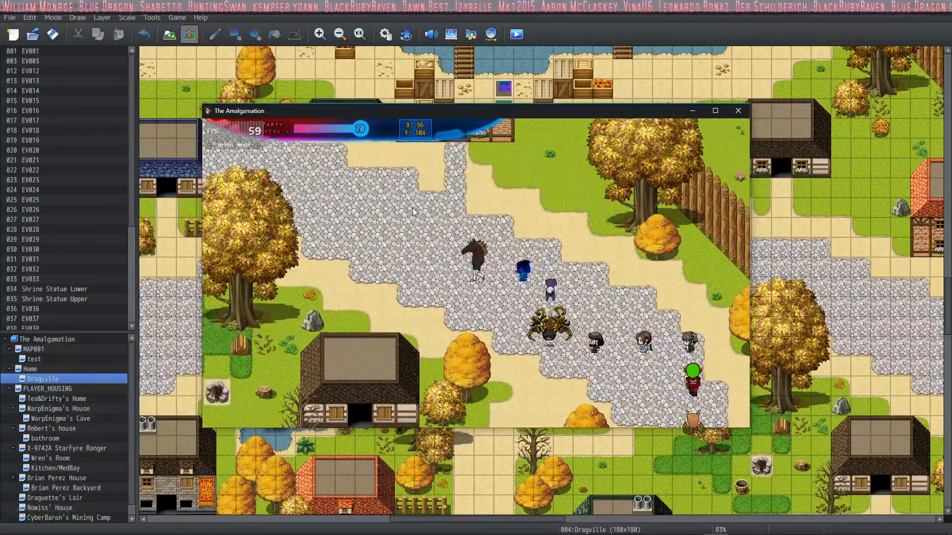
click(737, 111)
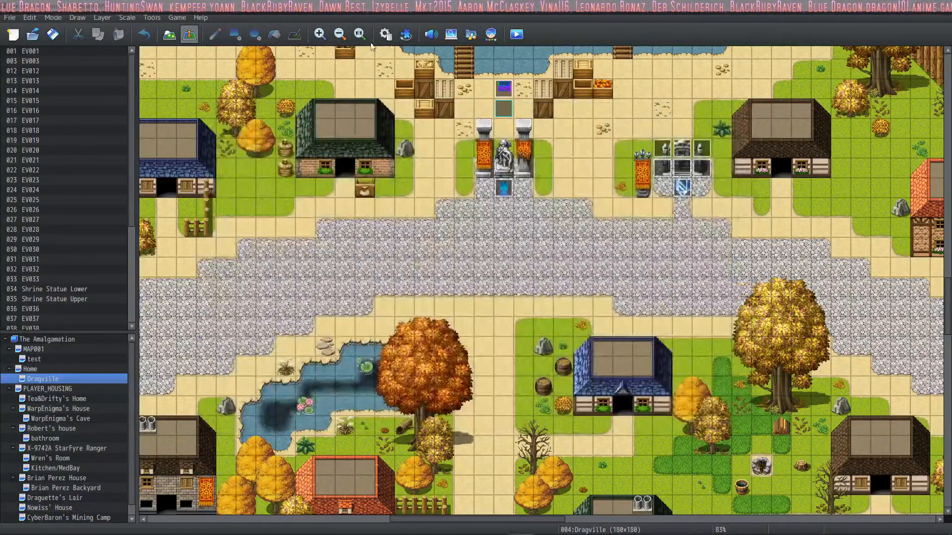
Name the empty animation entry 0600 "--\/Particles\/--" in the database and save the change.
click(383, 35)
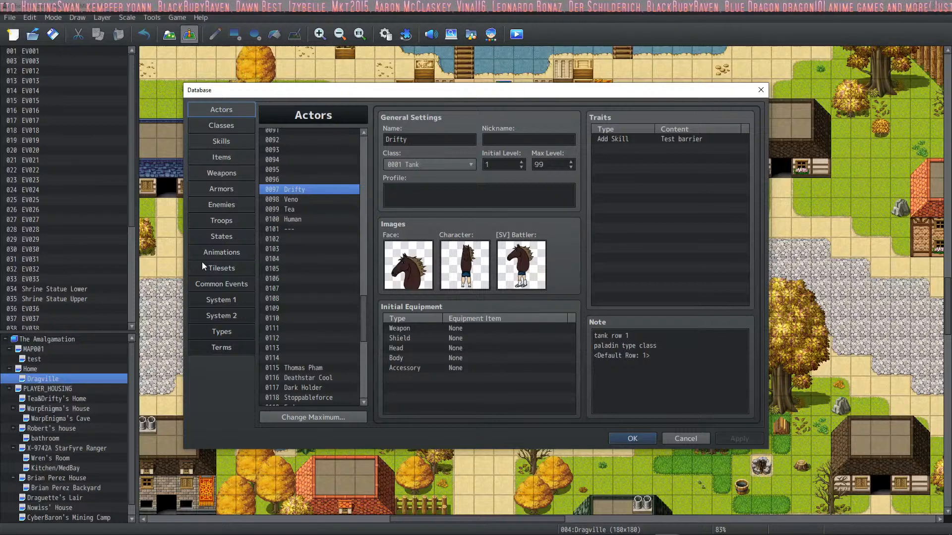
click(221, 251)
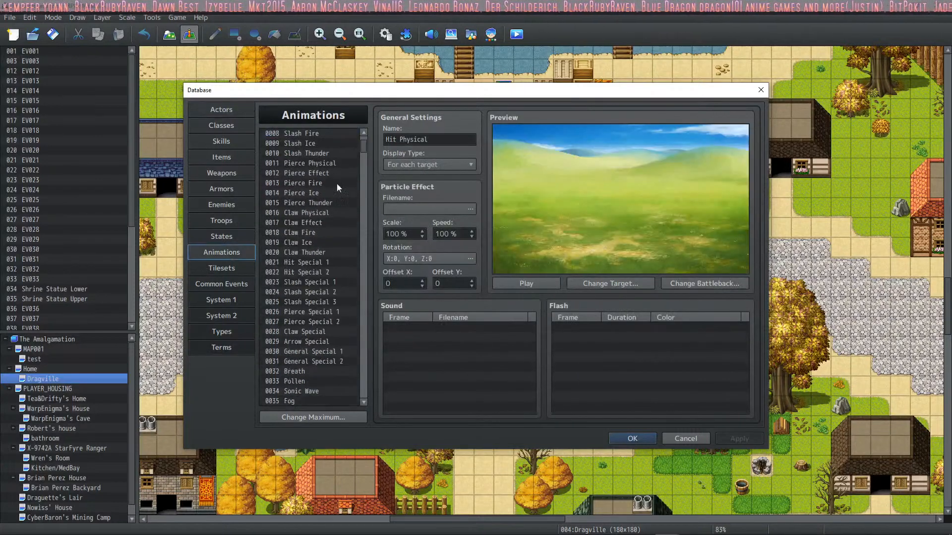
drag(363, 145, 359, 374)
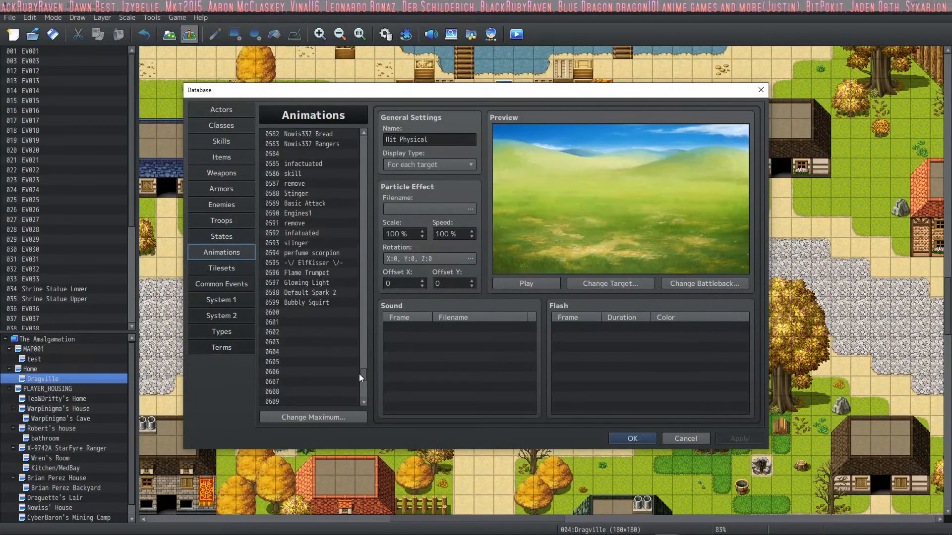
click(322, 303)
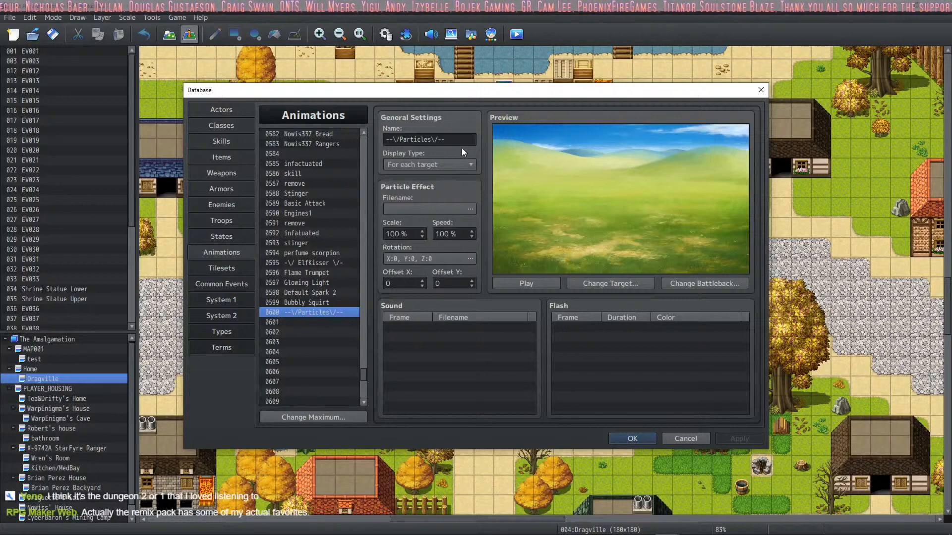
click(632, 439)
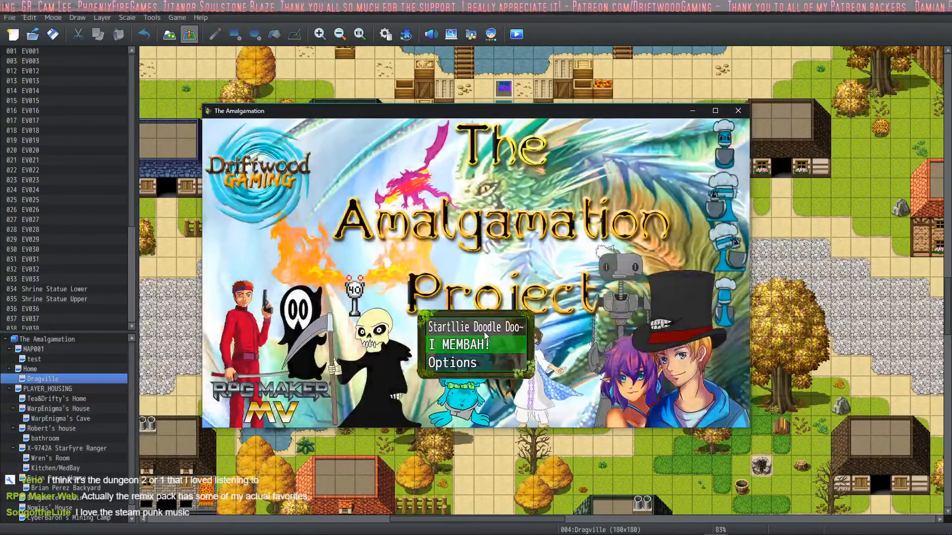
Start a new game in the playtest, bring up its developer console, and view and dismiss the Super Tools Engine window.
click(484, 331)
click(484, 326)
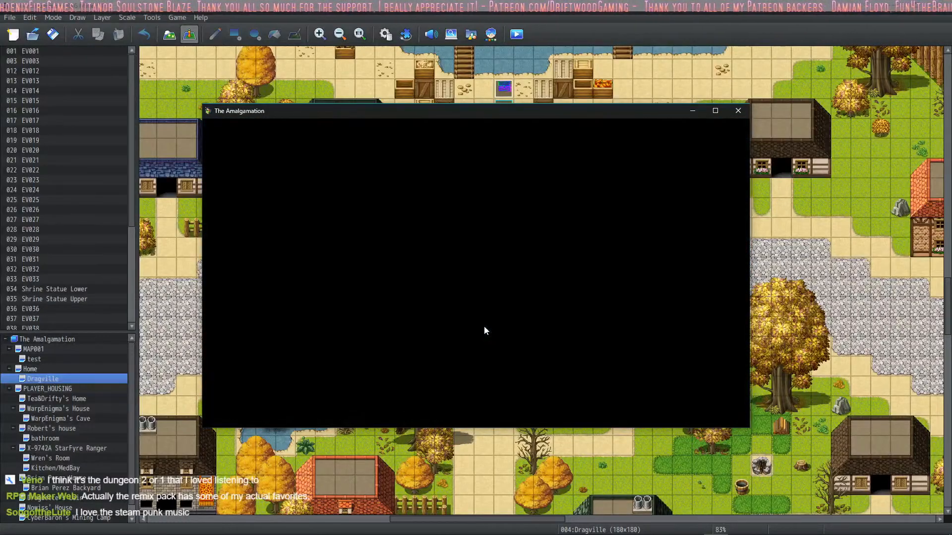
key(F8)
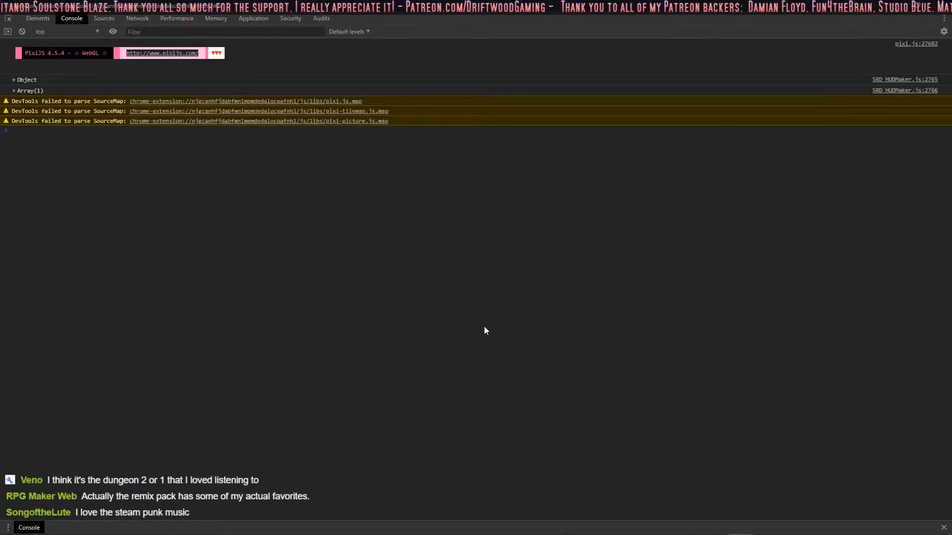
key(alt+Tab)
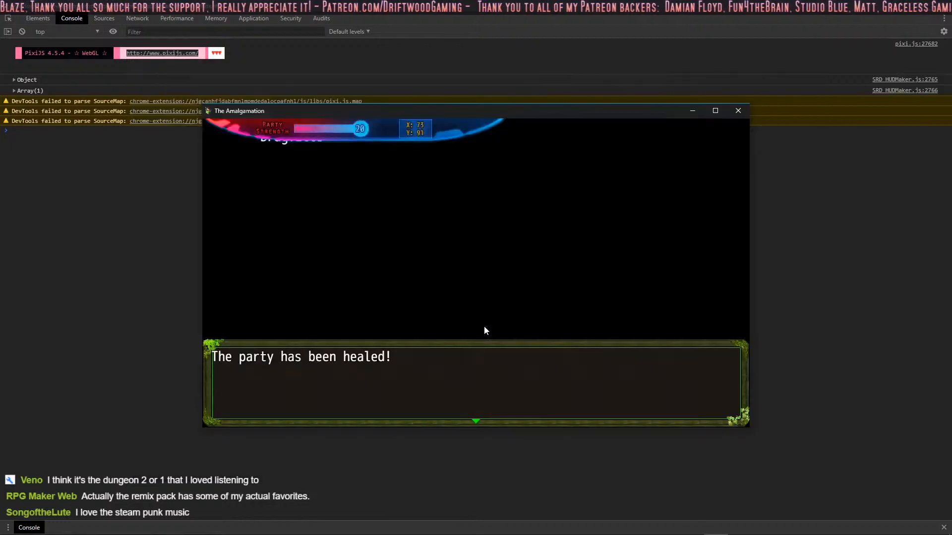
key(F12)
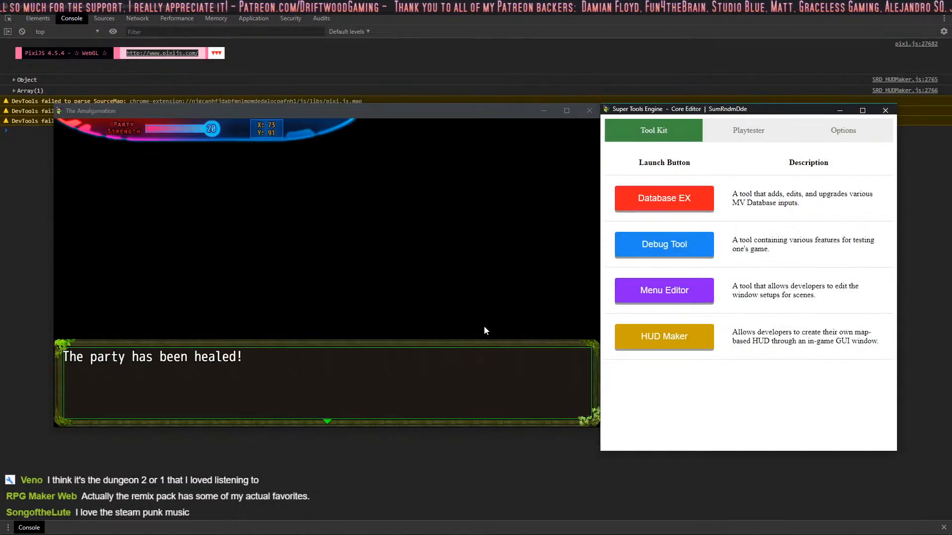
click(885, 111)
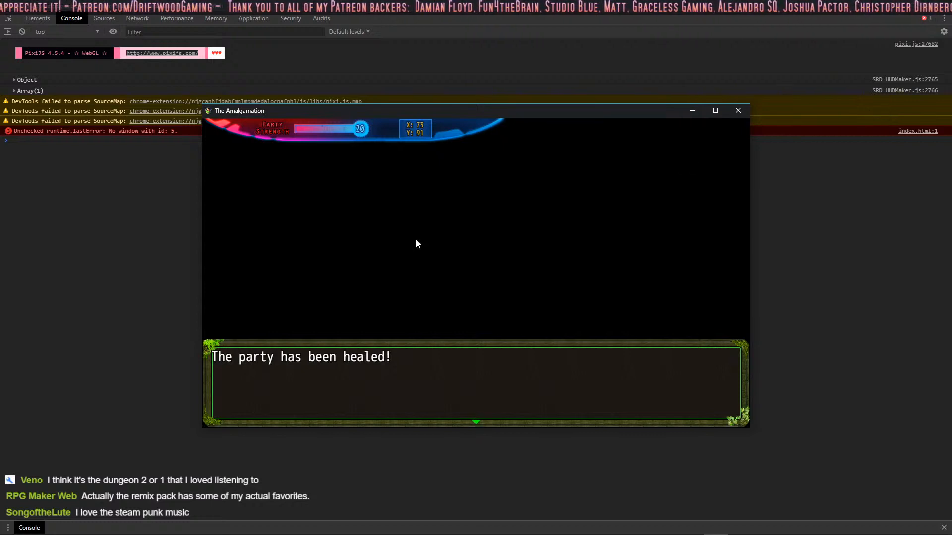
Open the in-game doodad editor and choose to place doodads on the Dragville map.
key(F10)
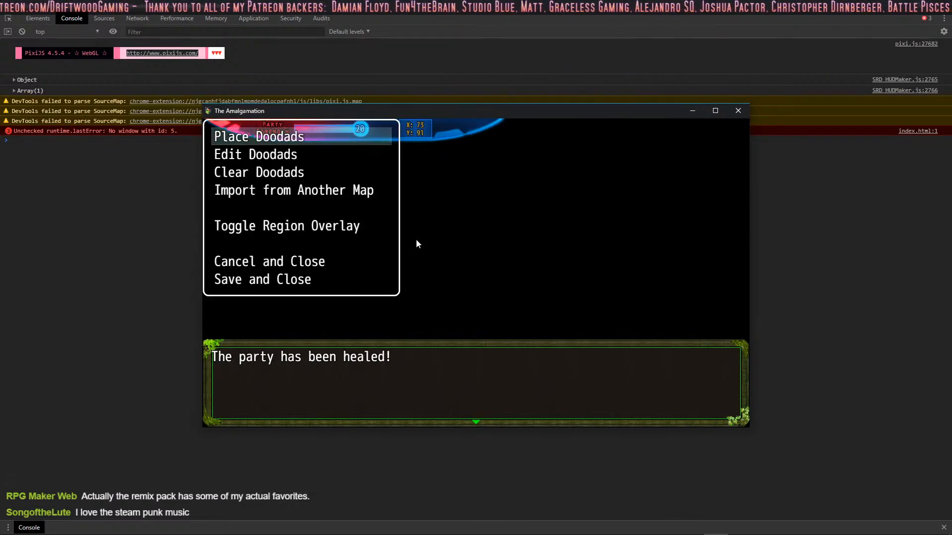
key(Down)
key(Up)
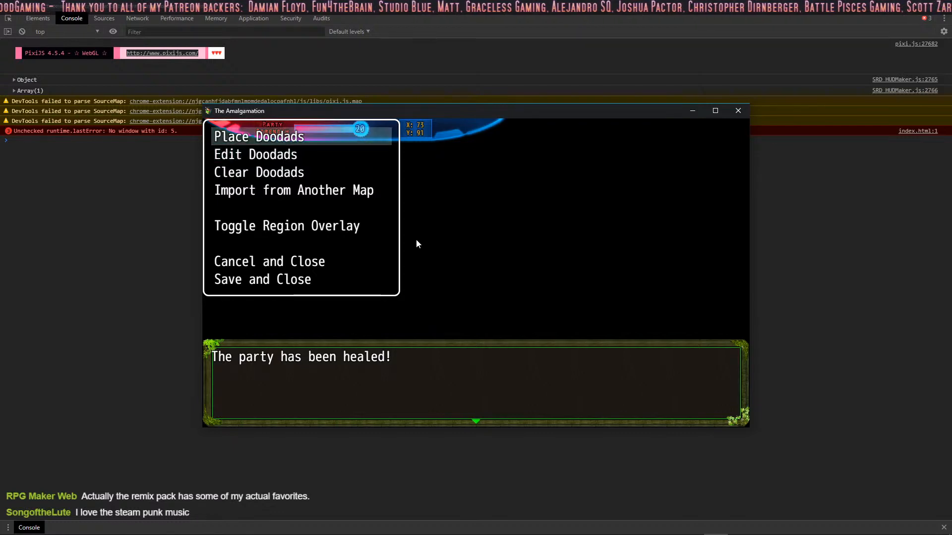
key(Down)
key(Up)
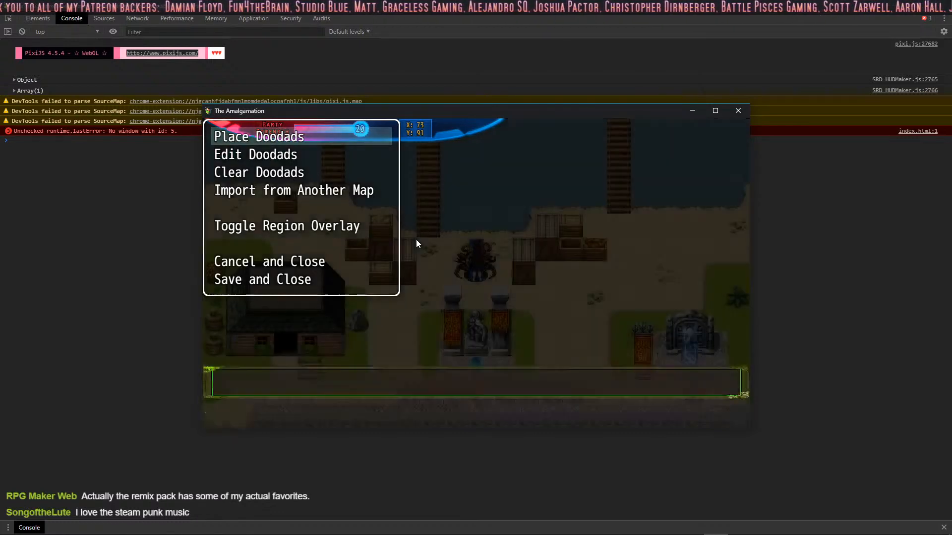
key(Down)
key(Up)
key(Return)
Browse the doodad folder list, check the contents of one folder and return to the list.
key(Down)
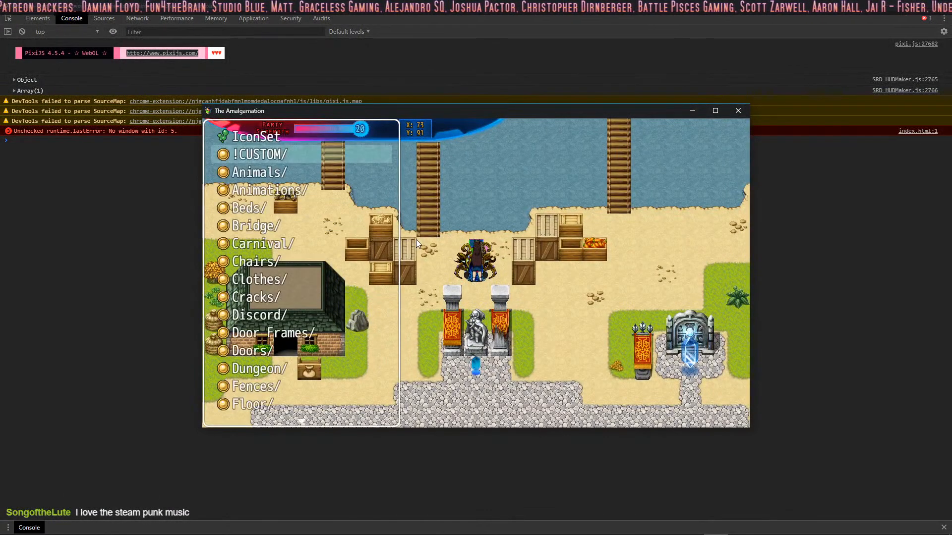
key(Up)
key(Down)
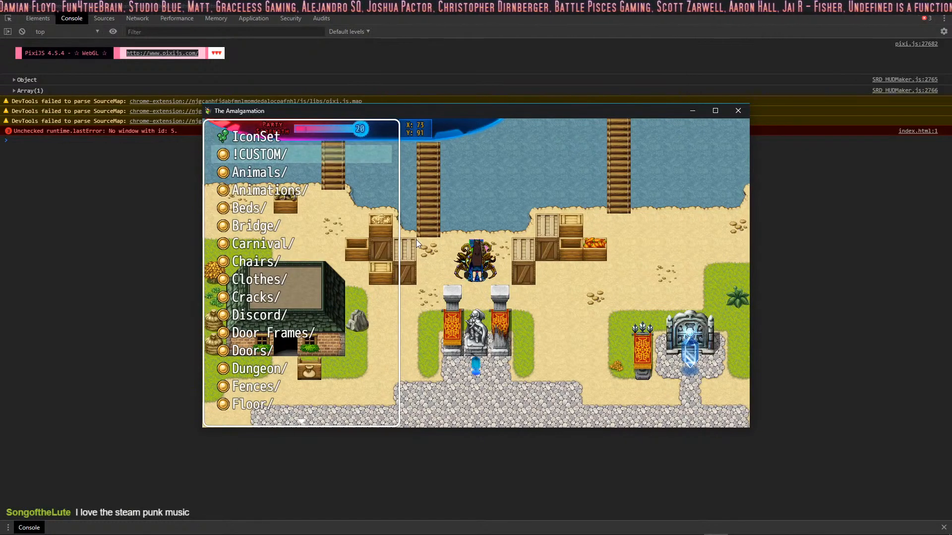
key(Down)
key(Down)
key(Down)
key(Down)
key(Down)
key(Down)
key(Down)
key(Down)
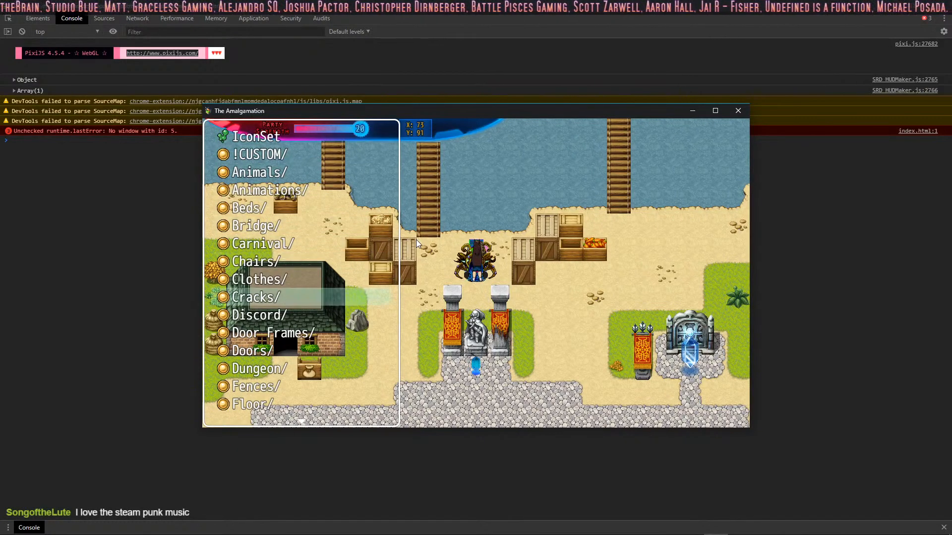
key(Down)
key(Down)
key(Down)
key(Return)
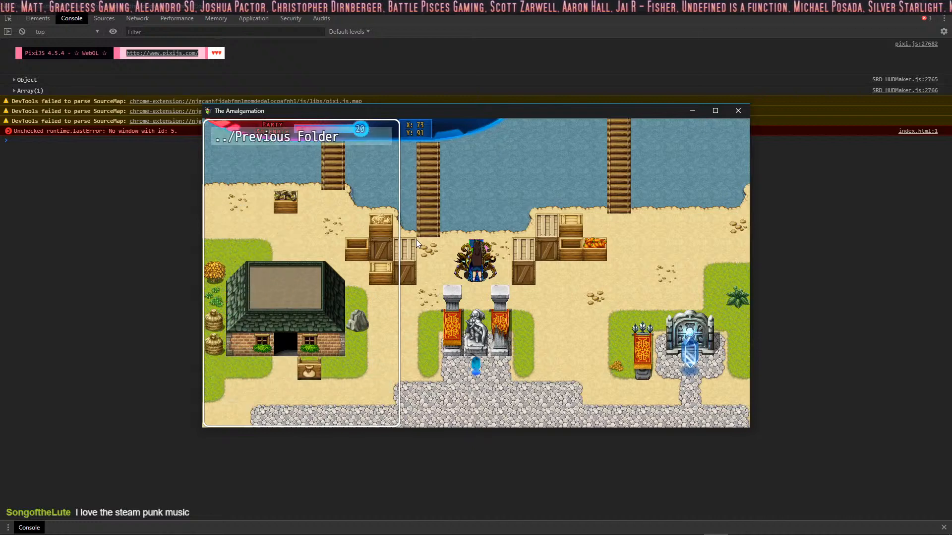
key(Return)
Open the doodad folder holding beams and planks and pick a diagonal plank for placement.
key(Up)
key(Up)
key(Return)
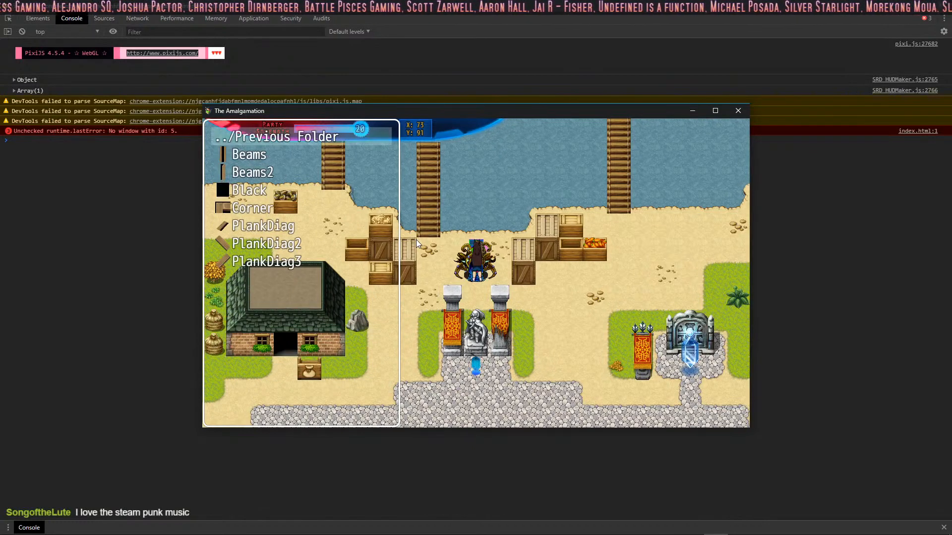
key(Down)
key(Down)
key(Up)
key(Up)
key(Down)
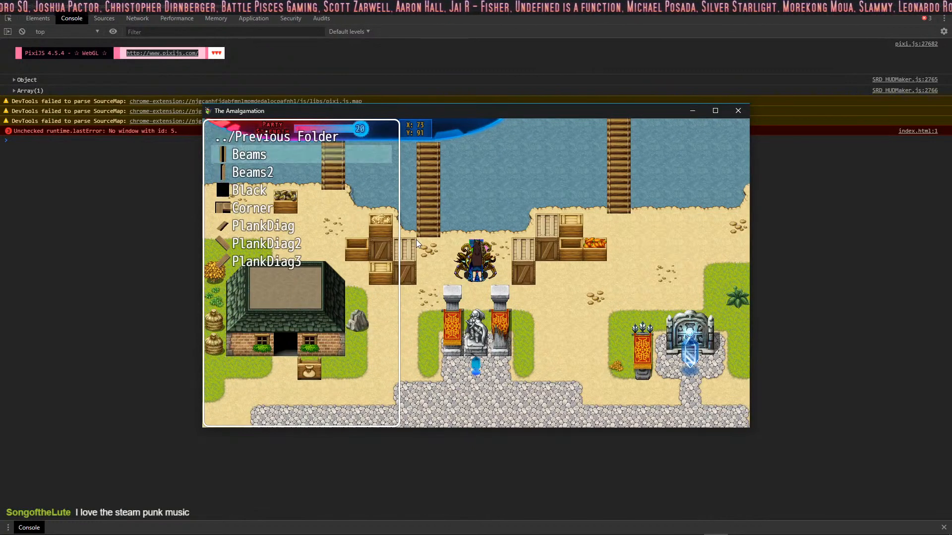
key(Down)
key(Down)
key(Down)
key(Down)
key(Return)
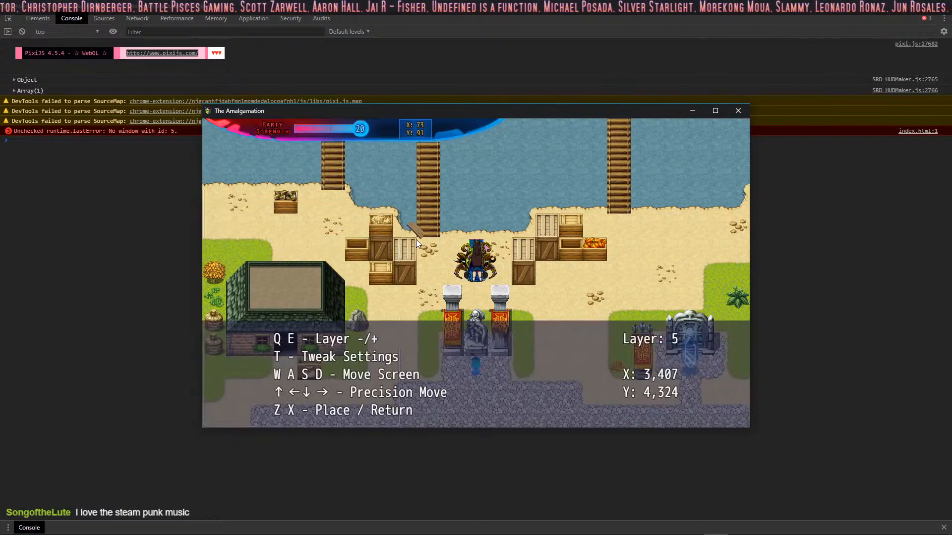
Position the diagonal plank over the lake near the middle pier and set its Scale X to 400%.
key(w)
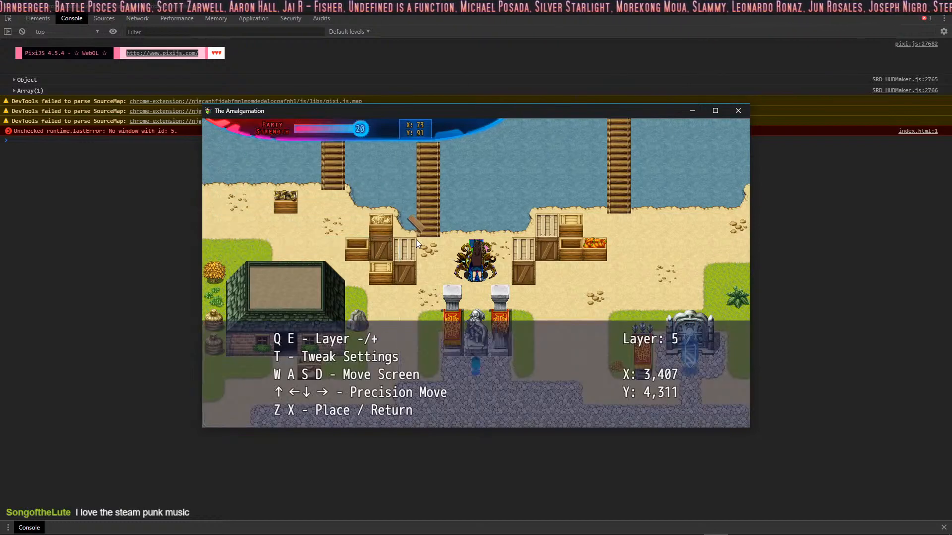
key(s)
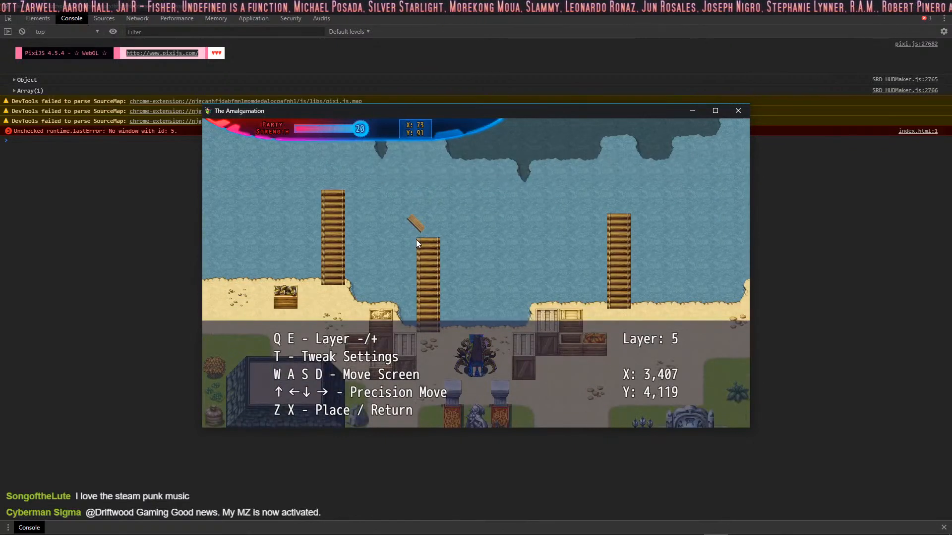
key(t)
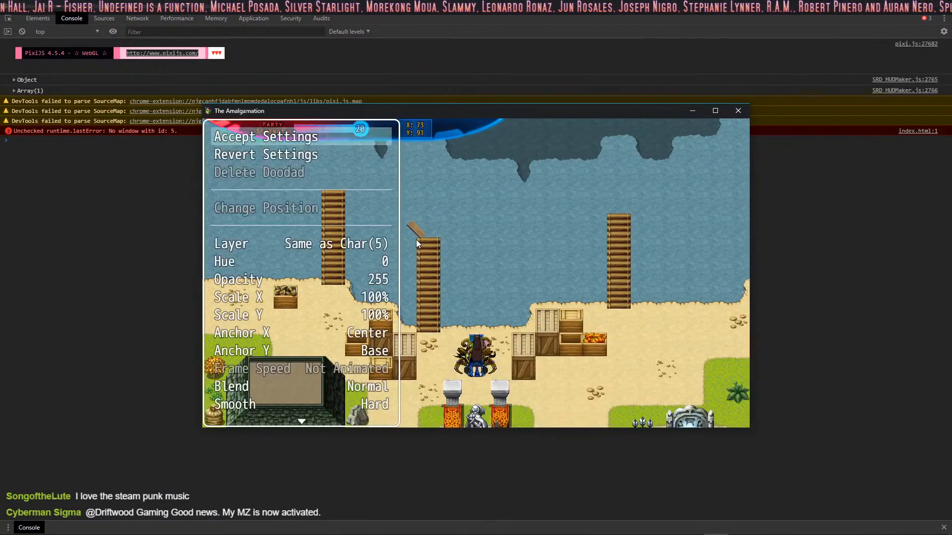
key(Down)
key(Down)
key(Down)
key(Down)
key(Down)
key(Down)
key(Down)
key(Down)
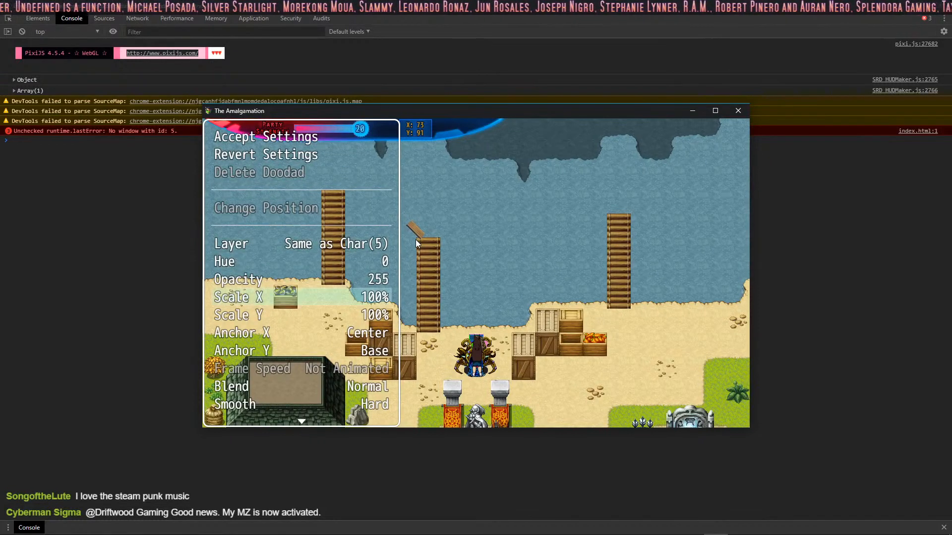
key(Return)
key(Up)
key(Up)
key(Return)
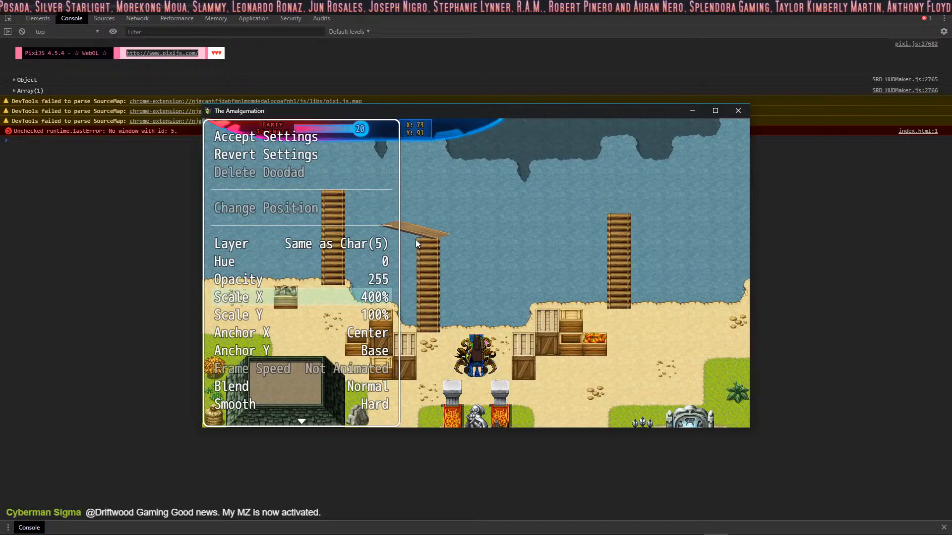
Set the diagonal plank's Scale Y to 400%.
key(Return)
key(Up)
key(Up)
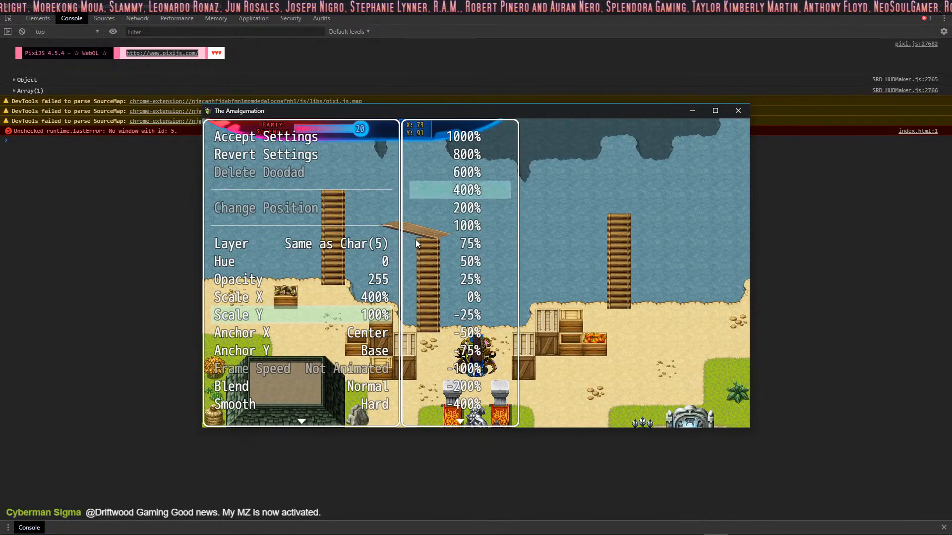
key(Return)
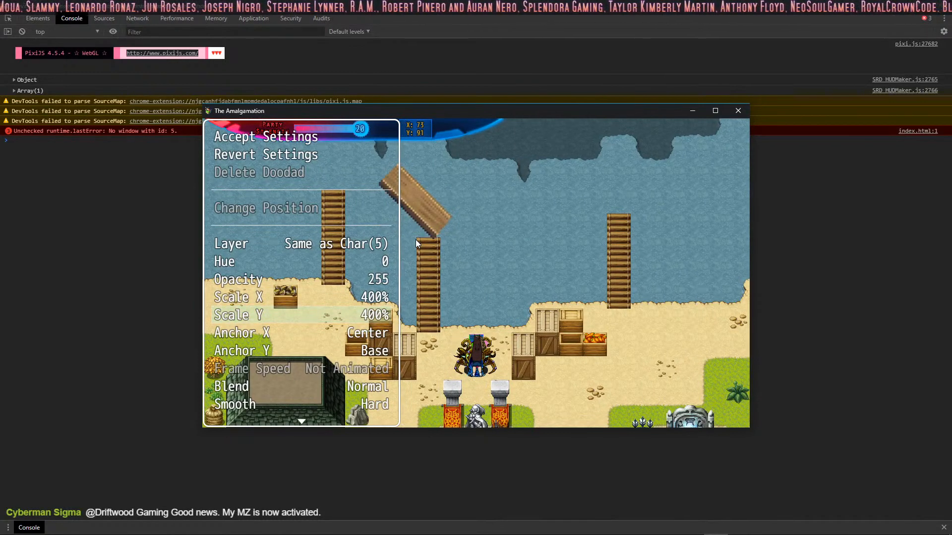
key(Down)
key(Down)
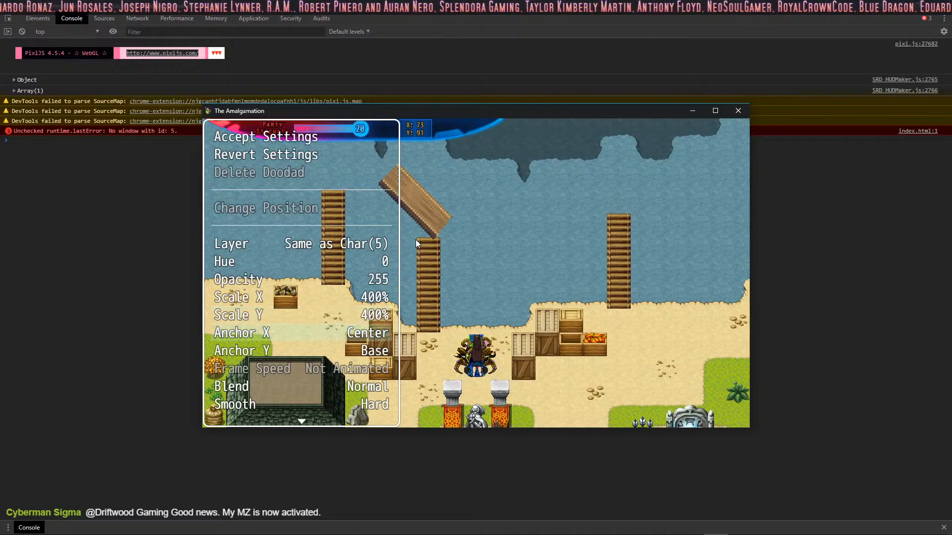
key(Up)
key(Up)
key(Return)
key(Down)
key(Down)
key(Down)
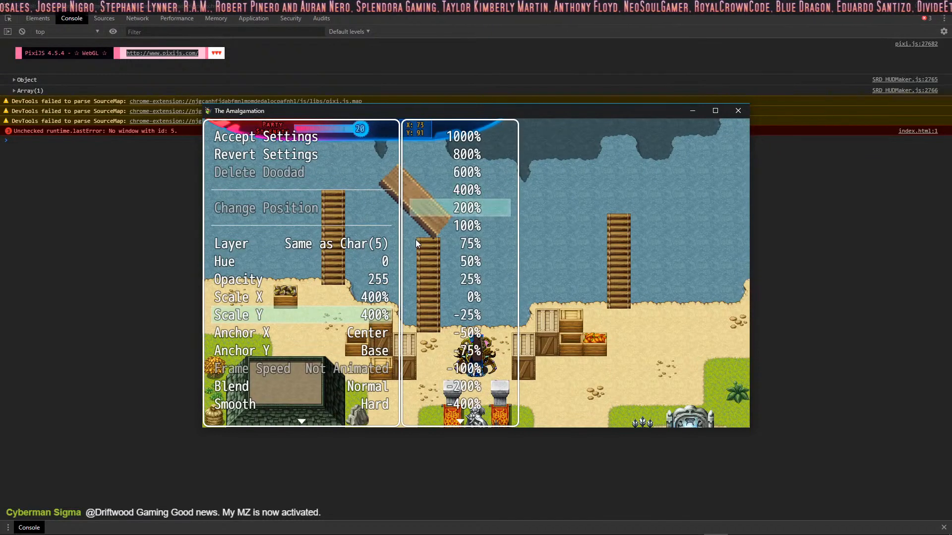
key(Escape)
Try the Additive and Multiply blend modes on the enlarged plank.
key(Down)
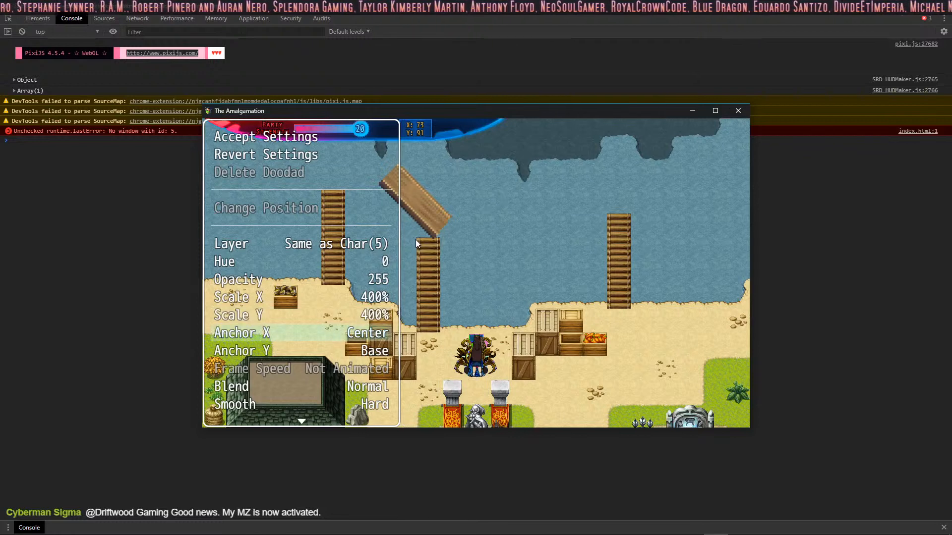
key(Down)
key(Down)
key(Down)
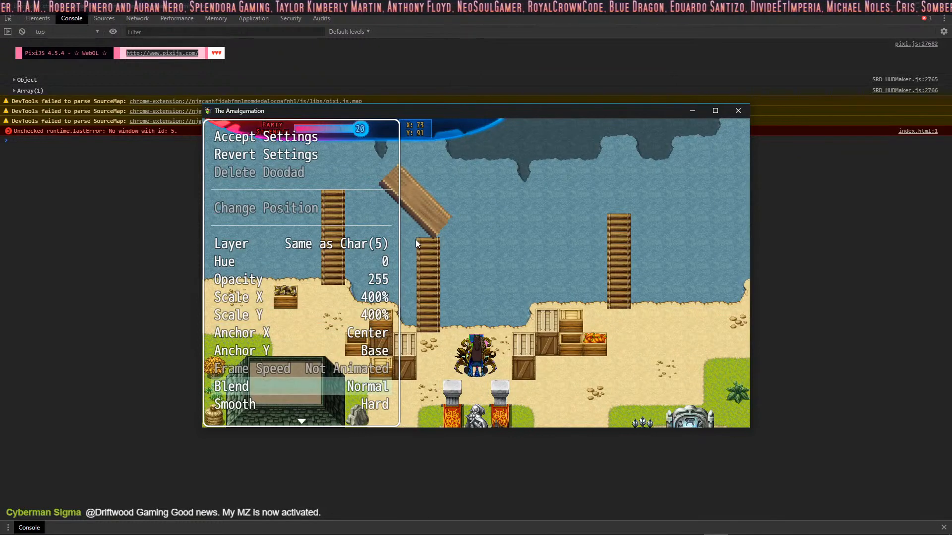
key(Return)
key(Down)
key(Return)
key(Return)
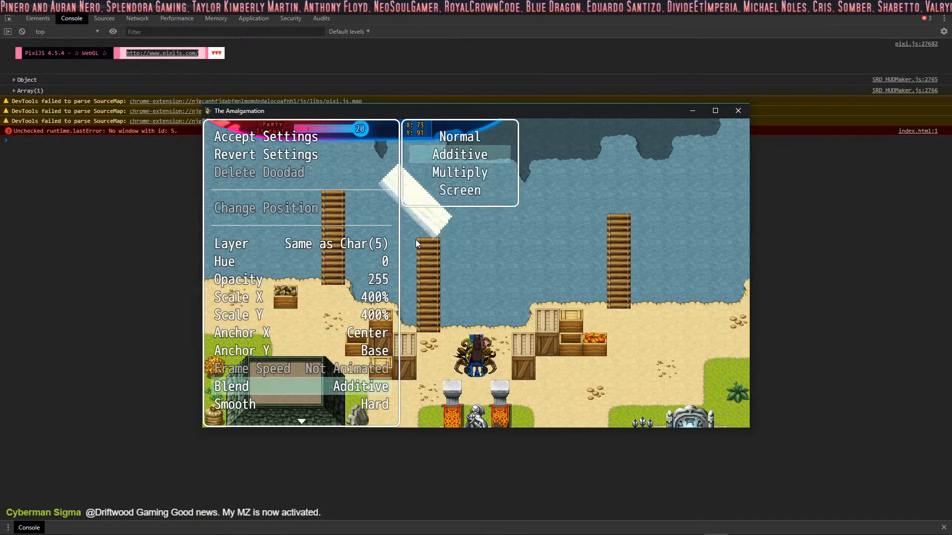
key(Down)
key(Return)
Set the enlarged plank's blend mode to Screen.
key(Return)
key(Down)
key(Down)
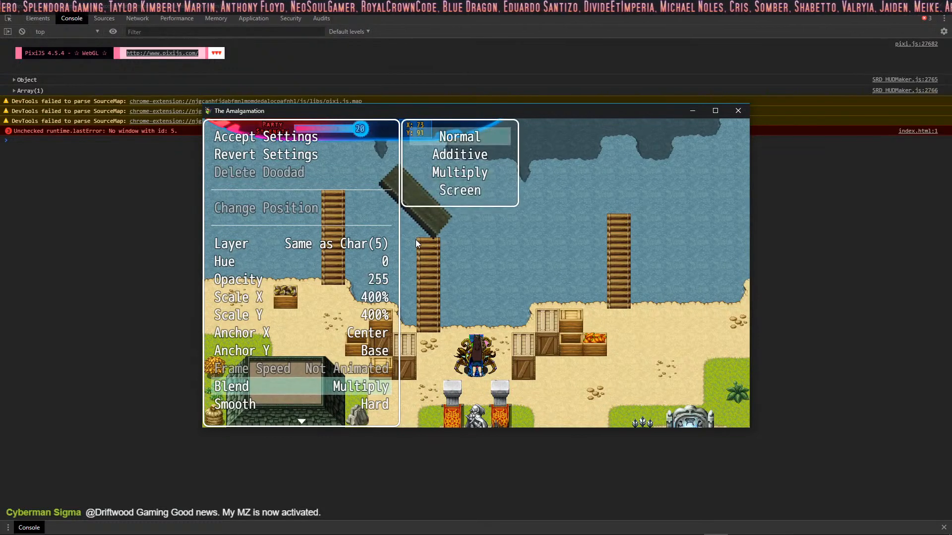
key(Up)
key(Return)
key(Return)
key(Return)
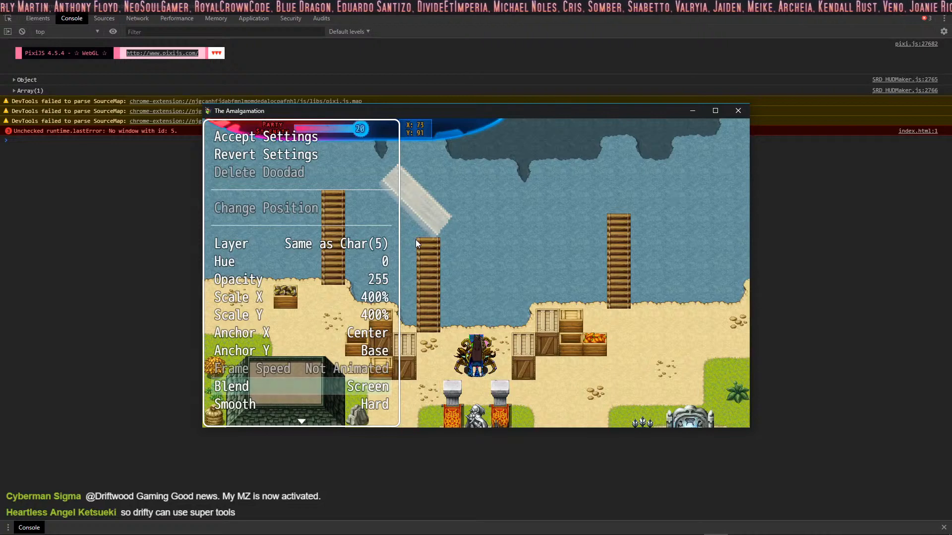
Go back up the plank's tweak settings to the accept and revert options.
key(Up)
key(Up)
key(Up)
key(Up)
key(Up)
key(Up)
key(Up)
key(Up)
key(Up)
key(Up)
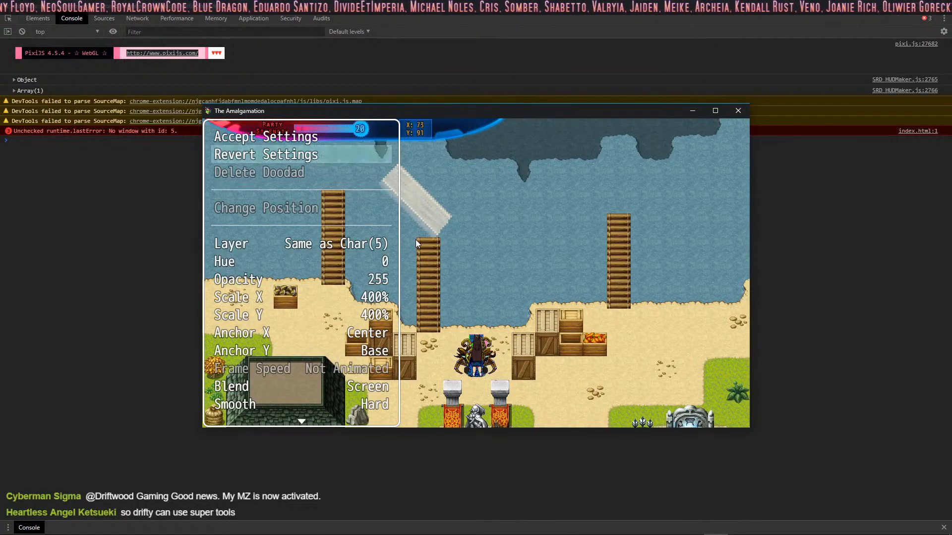
Leave the pale diagonal plank's tweak settings and return to the doodad list without placing it.
key(Return)
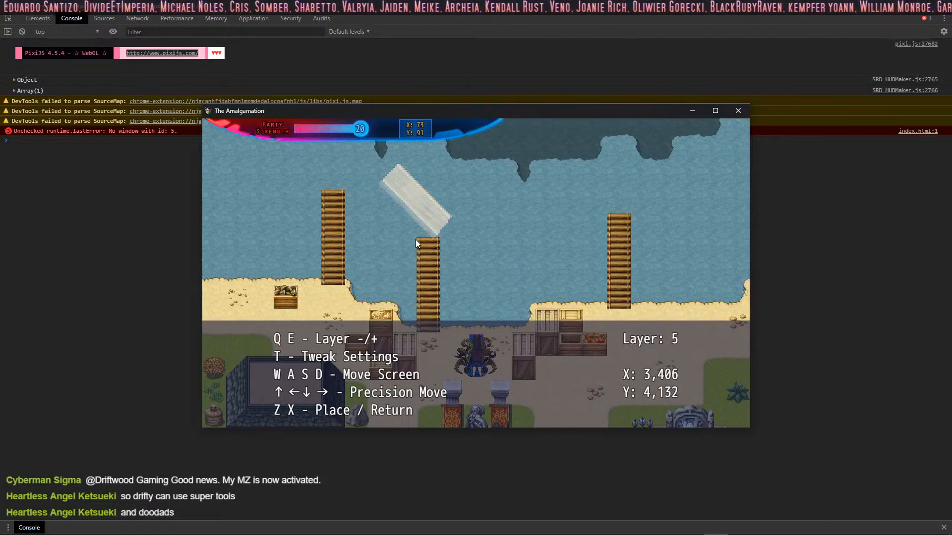
key(x)
key(Up)
key(Up)
key(Up)
key(Up)
key(Up)
key(Up)
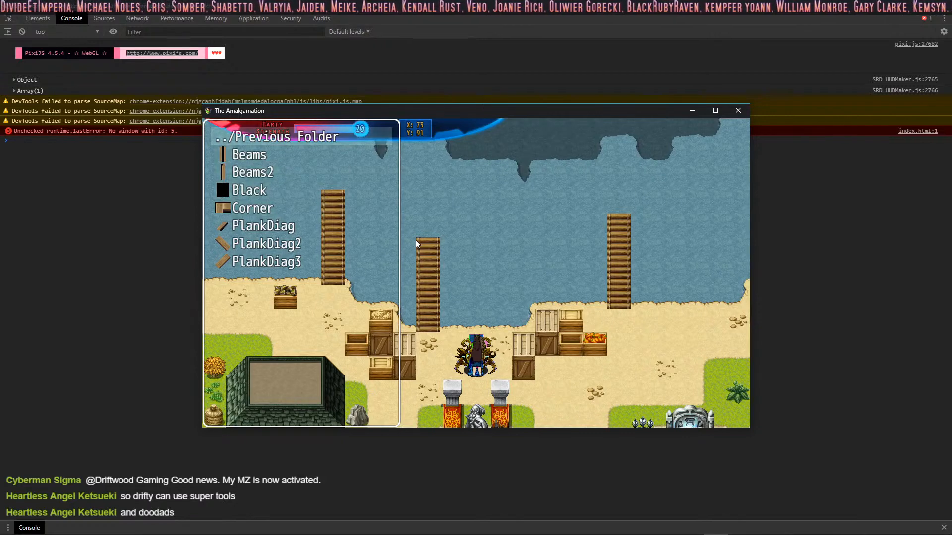
Pick the PlankDiag doodad from the list for placement on the map.
key(Down)
key(Down)
key(Down)
key(Down)
key(Down)
key(Down)
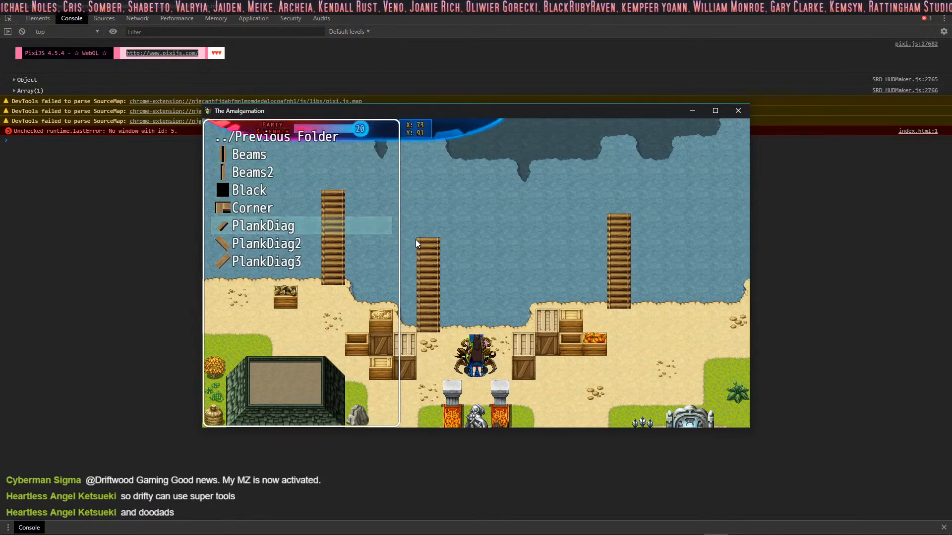
key(z)
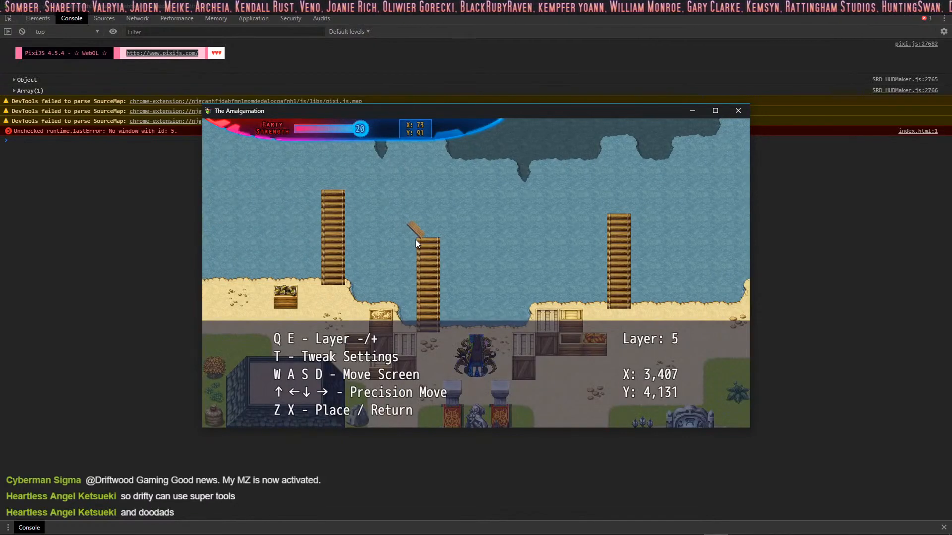
In the plank's tweak settings, set Scale X to 400% and Opacity to 254.
key(t)
key(Down)
key(Down)
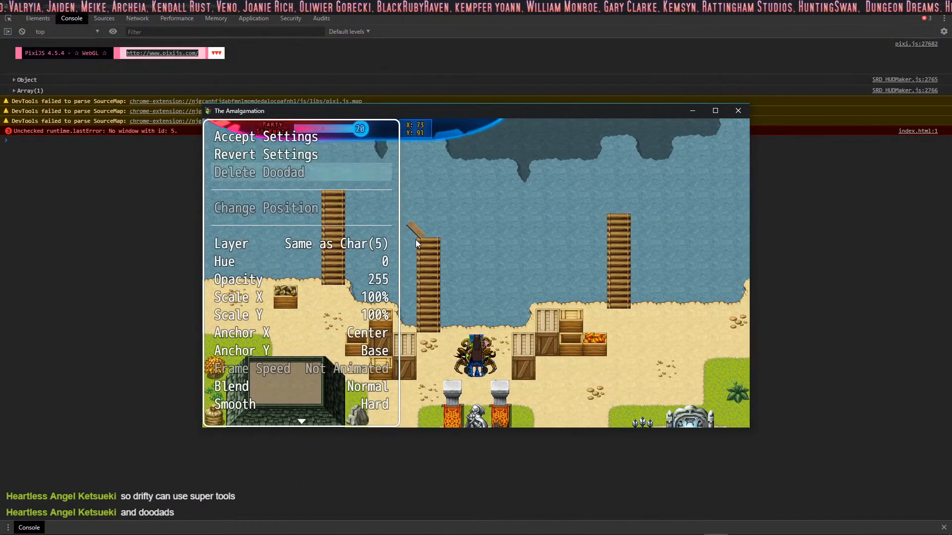
key(Down)
key(Down)
key(Down)
key(Down)
key(Down)
key(Return)
key(Up)
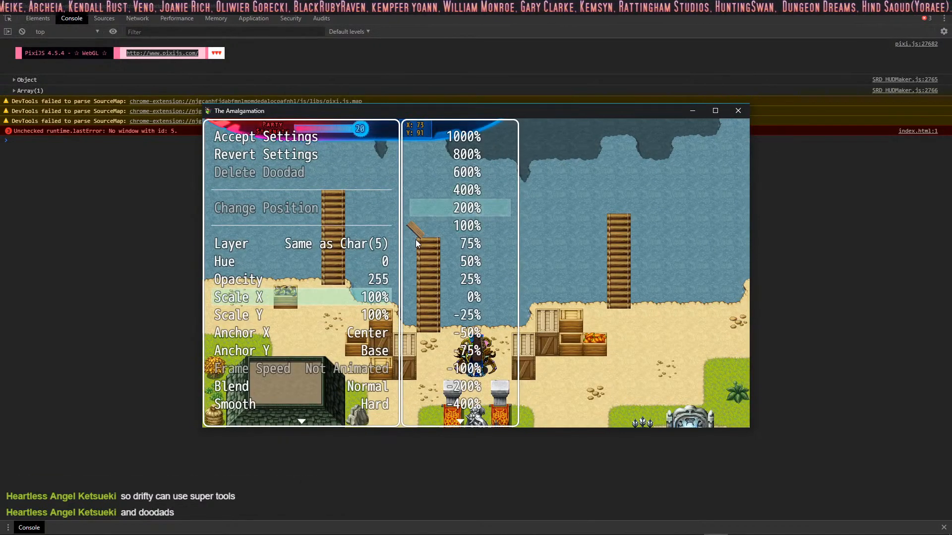
key(Up)
key(Return)
key(Up)
key(Left)
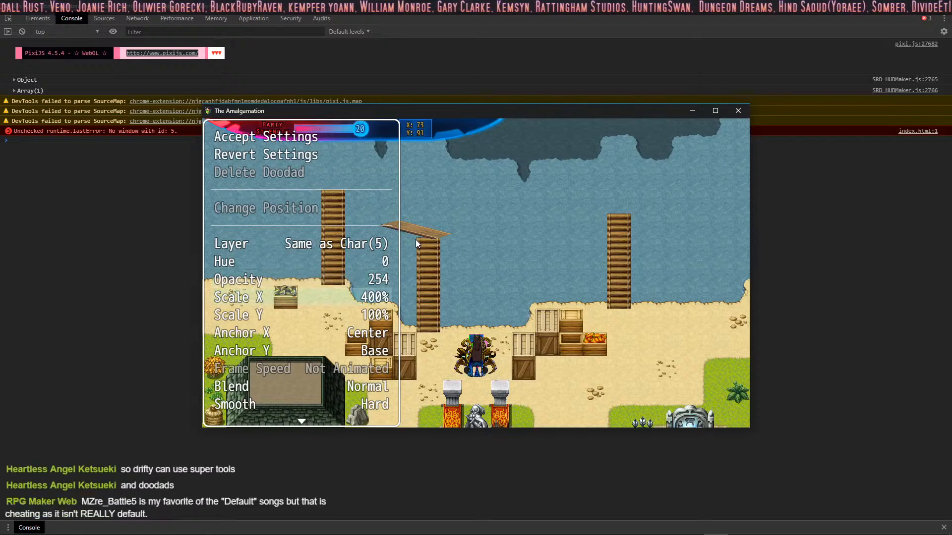
Set the plank's Scale Y to 400%.
key(Down)
key(Down)
key(Return)
key(Up)
key(Up)
key(Return)
Fine-tune the plank's Scale Y down to 385%.
key(Left)
key(Left)
key(Left)
key(Left)
key(Left)
key(Left)
key(Left)
key(Left)
key(Left)
key(Left)
key(Left)
key(Left)
key(Left)
key(Left)
key(Left)
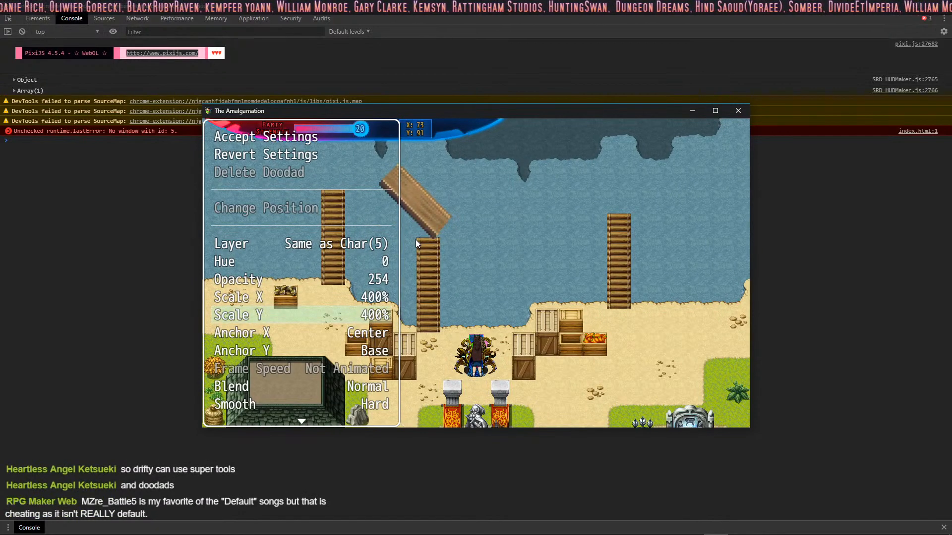
Set the plank's Anchor X to Left and its Anchor Y to Head.
key(Down)
key(Left)
key(Down)
key(Left)
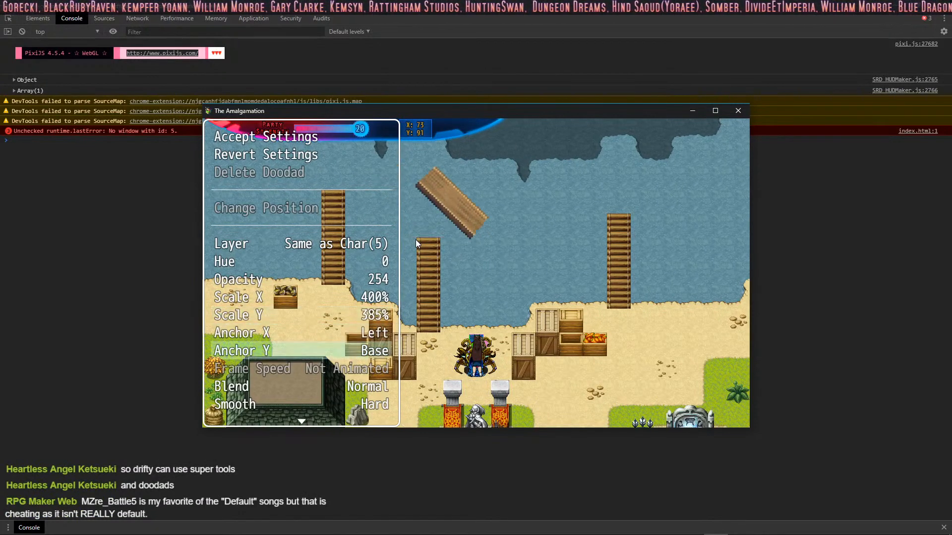
key(Left)
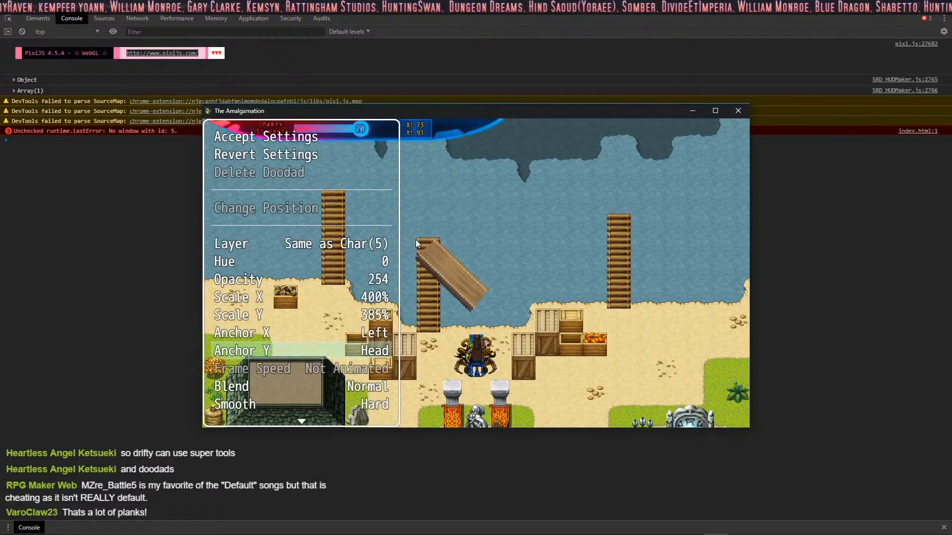
Switch the plank's Anchor Y back and forth between Head and Base, ending on Base.
key(Right)
key(Right)
key(Left)
key(Left)
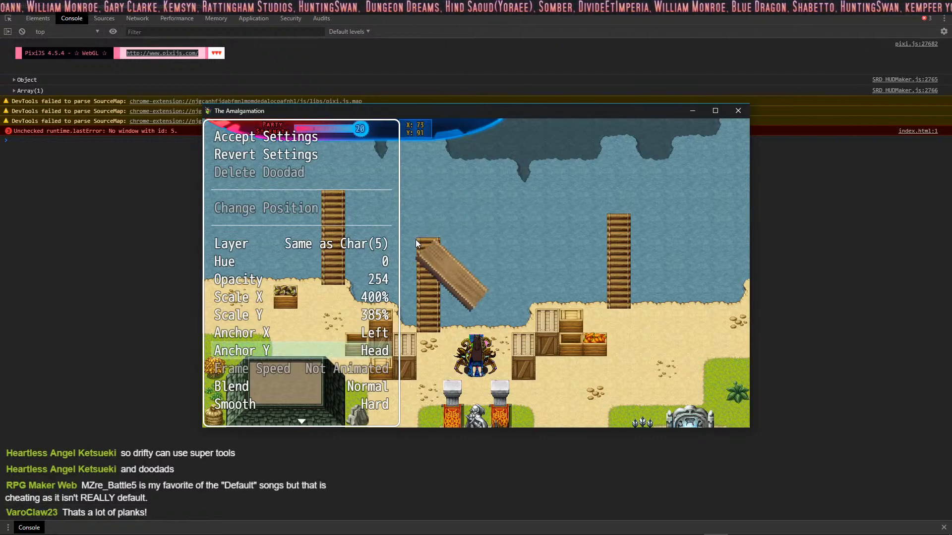
key(Right)
key(Right)
Cycle the plank's Anchor X through its options and finish on Center.
key(Up)
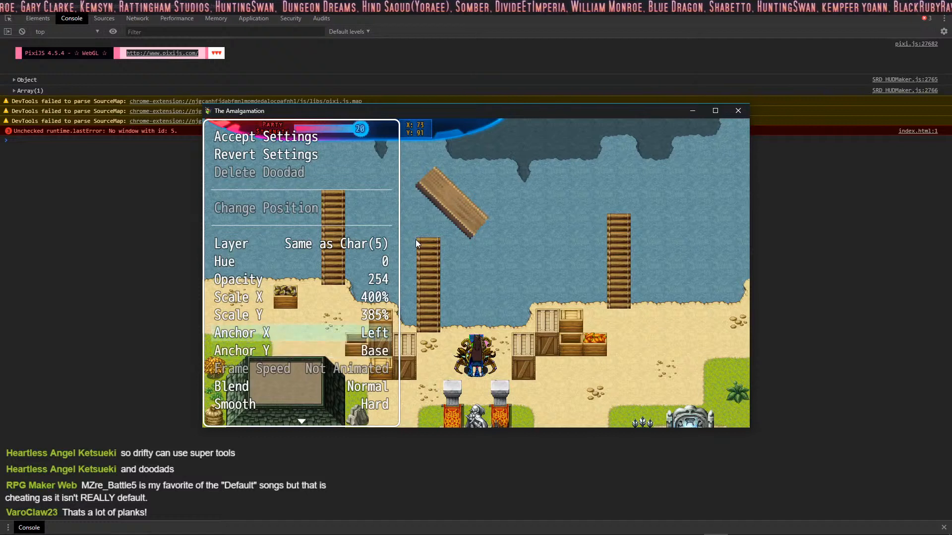
key(Right)
key(Right)
key(Left)
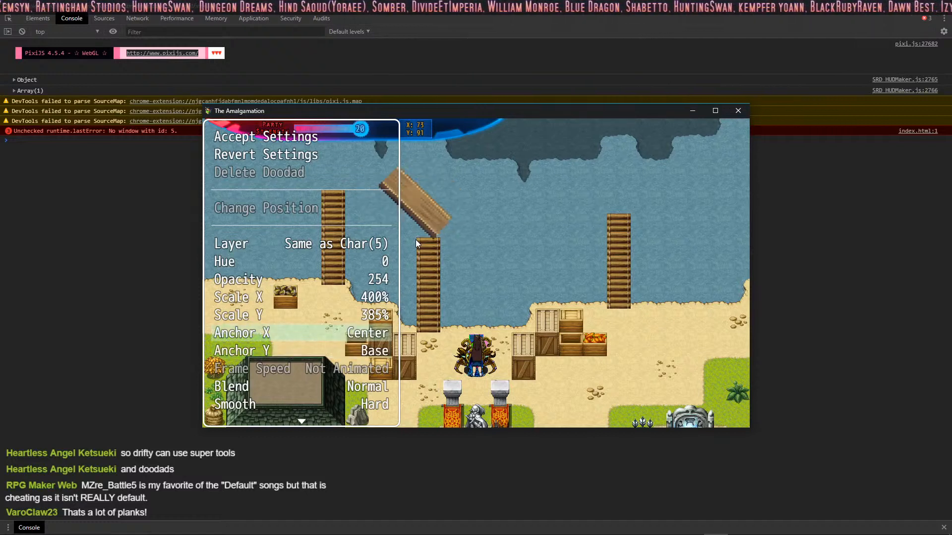
key(Left)
key(Right)
key(Right)
key(Left)
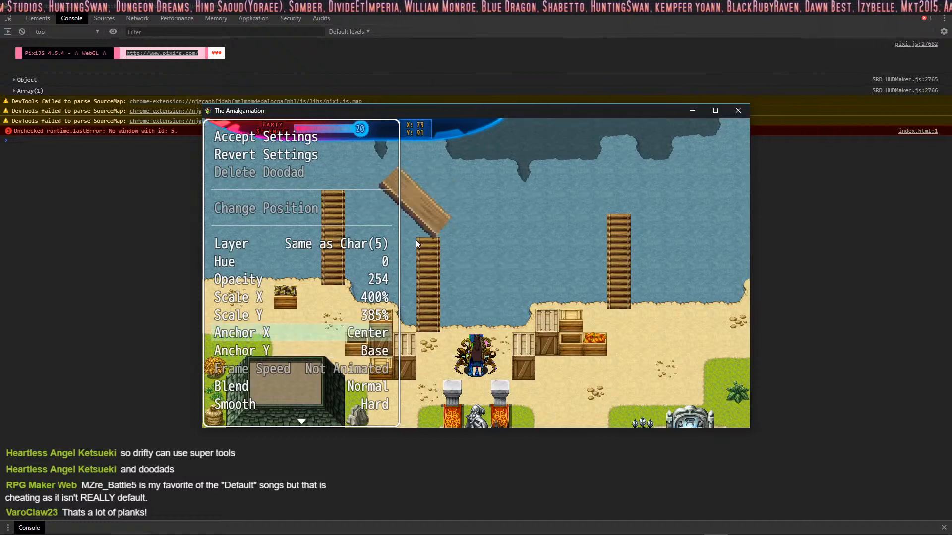
Try Middle as the plank's Anchor Y, and set it back to Base.
key(Down)
key(Left)
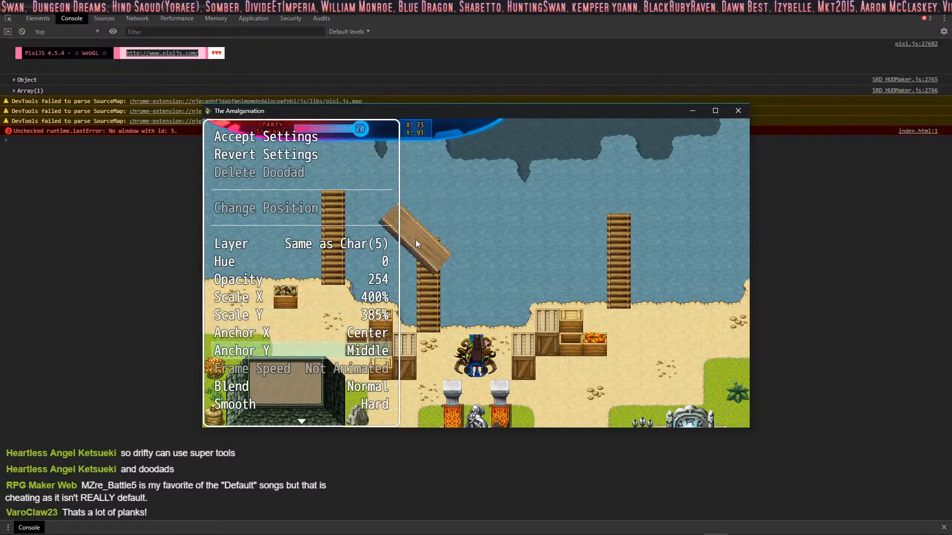
key(Right)
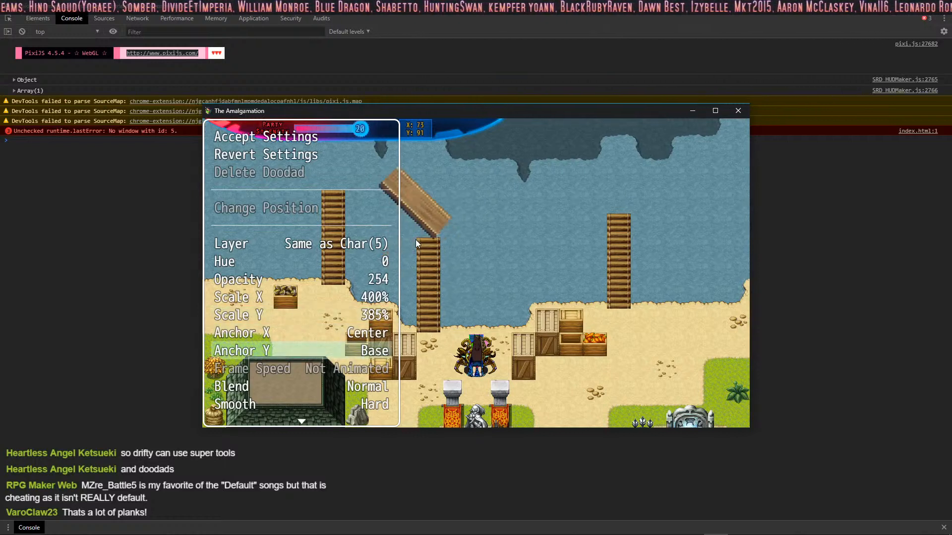
Set the plank's Blend mode to Screen.
key(Down)
key(Down)
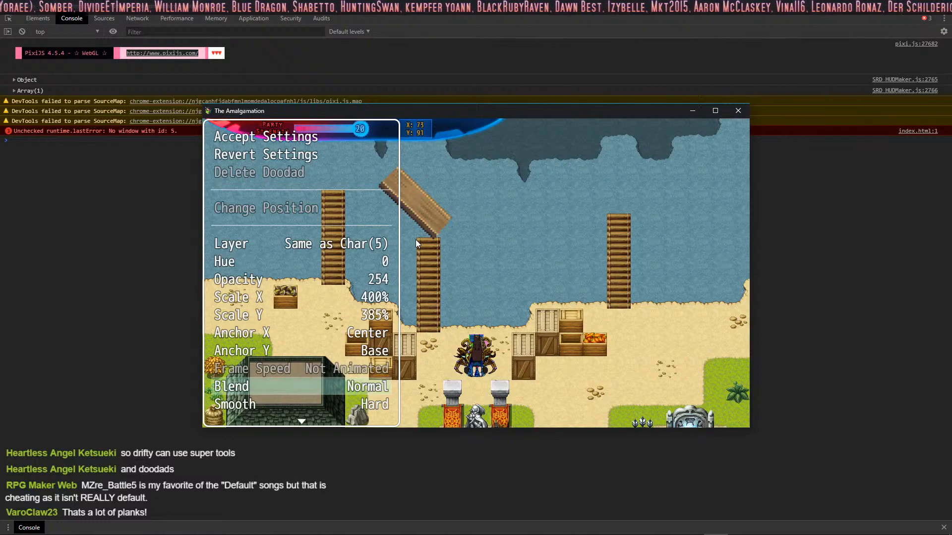
key(Return)
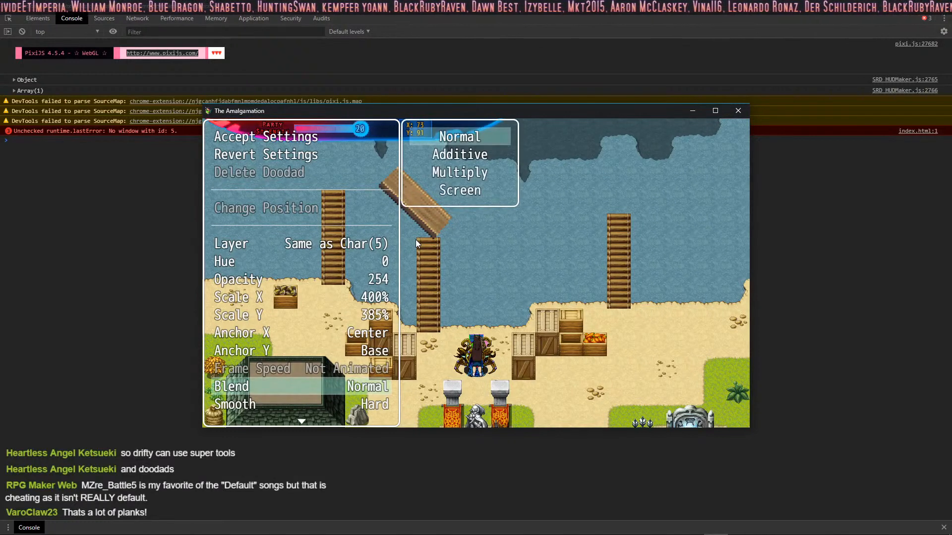
key(Down)
key(Down)
key(Down)
key(Return)
Compare the plank's Smooth setting between Hard and Smooth, leaving it on Smooth.
key(Down)
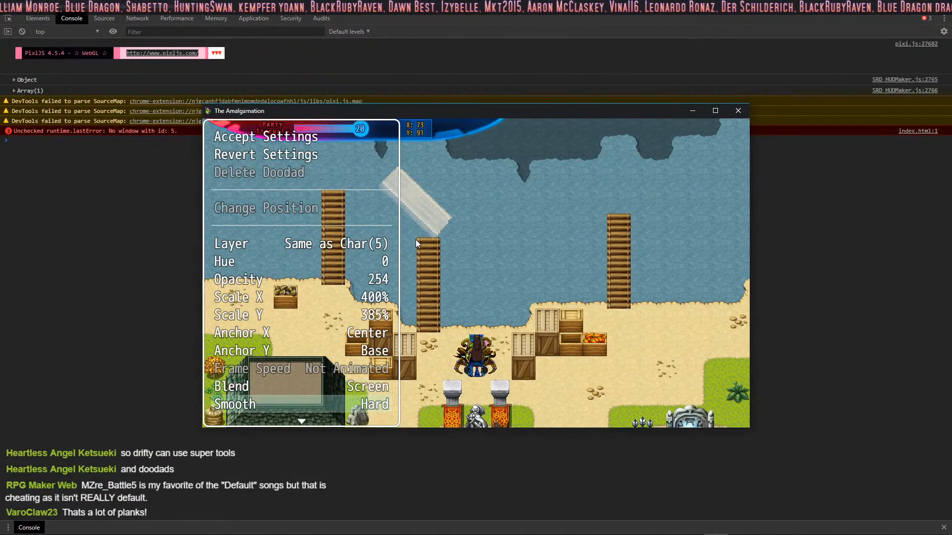
key(Right)
key(Down)
key(Up)
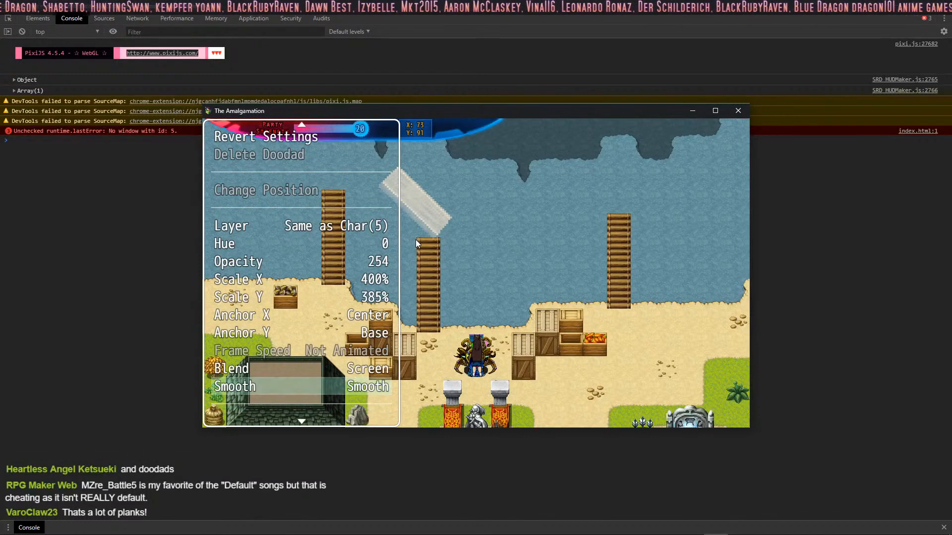
key(Return)
key(Return)
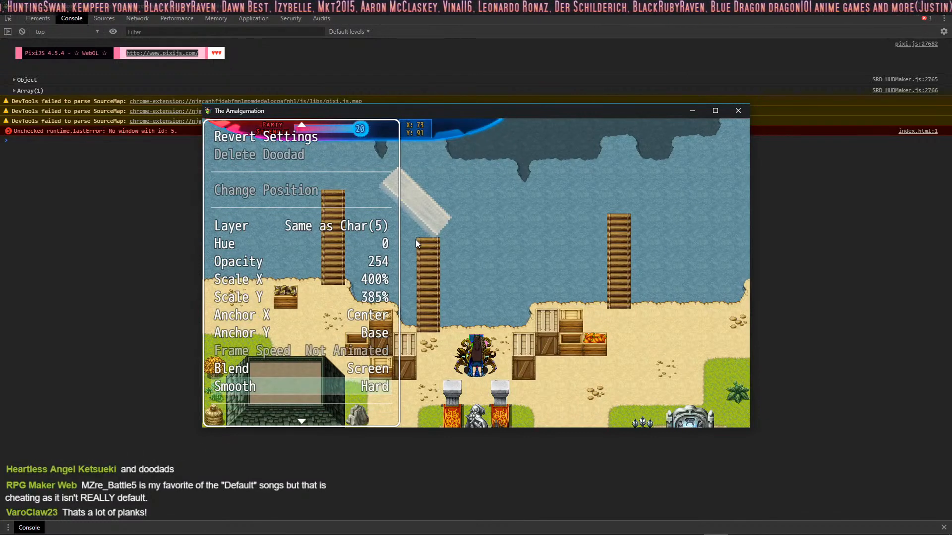
key(Return)
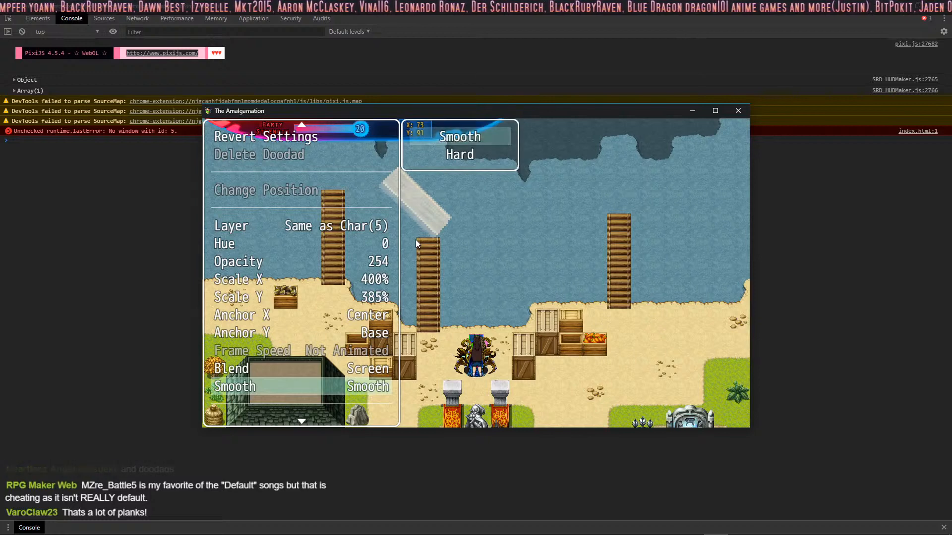
key(Return)
Leave the plank's tweak settings and return to the main doodad menu without placing the plank.
key(Up)
key(Up)
key(Up)
key(Up)
key(Up)
key(Up)
key(Up)
key(Up)
key(Up)
key(Up)
key(Up)
key(Up)
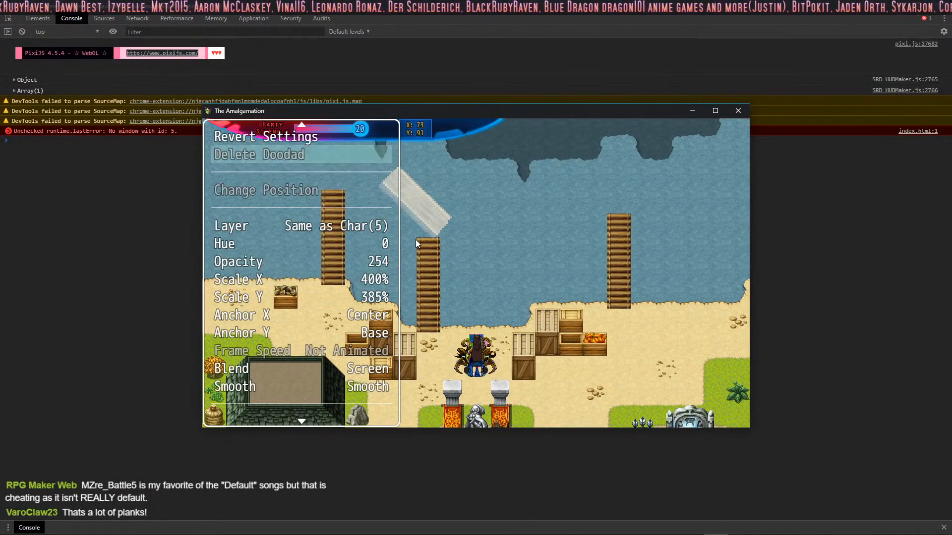
key(Return)
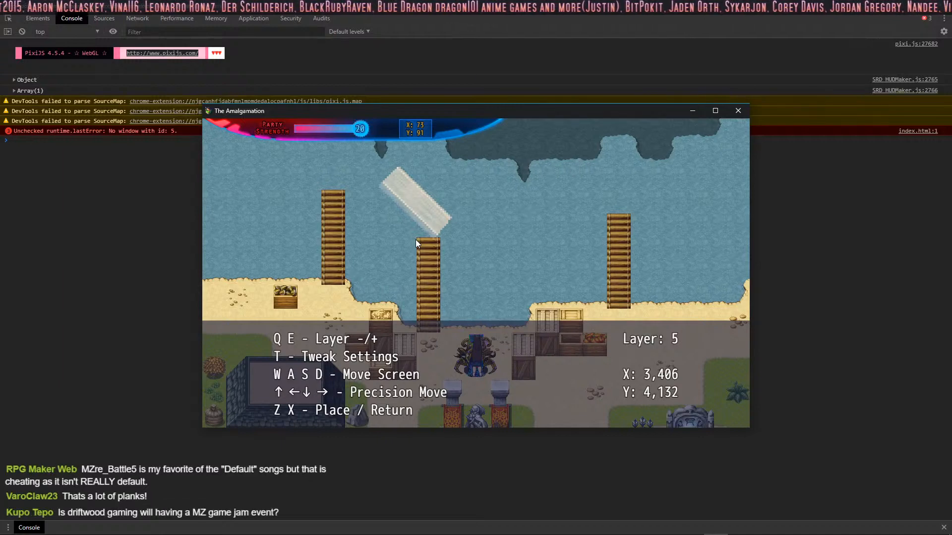
key(x)
key(x)
key(x)
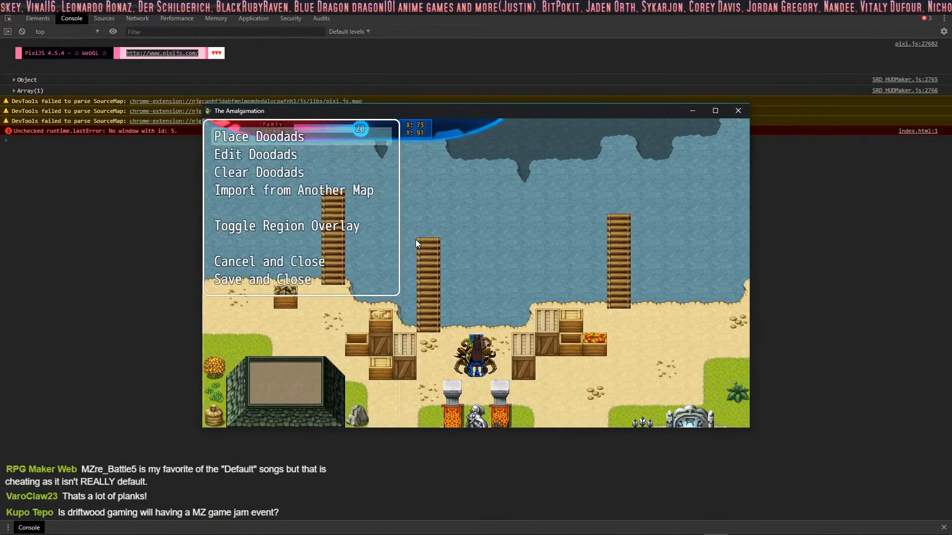
Save the map's doodads and close the doodad editor.
key(Down)
key(Down)
key(Down)
key(Down)
key(Down)
key(Down)
key(Down)
key(Down)
key(Down)
key(Up)
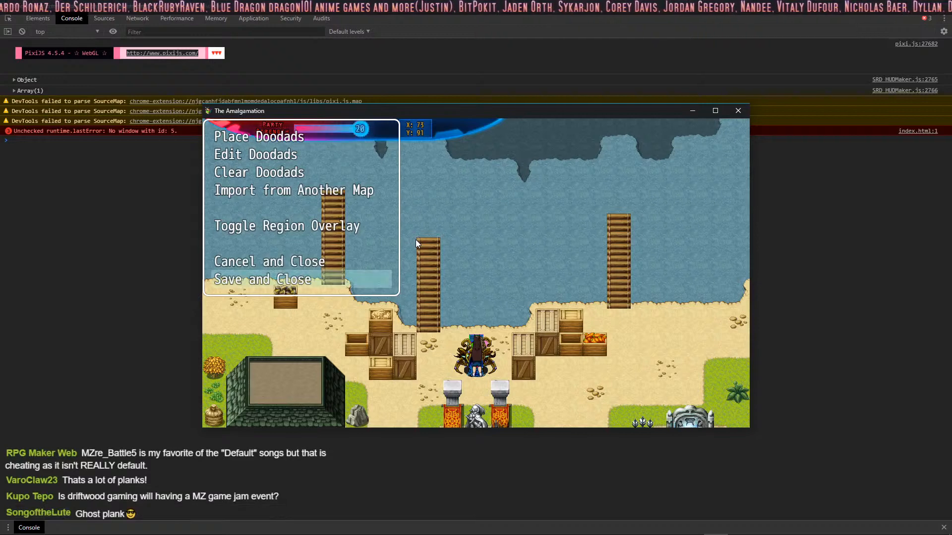
key(z)
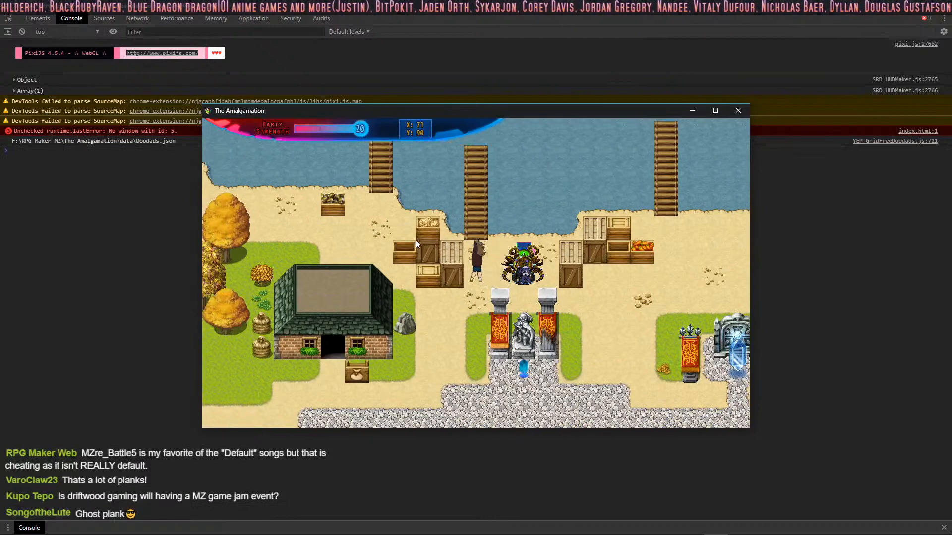
key(x)
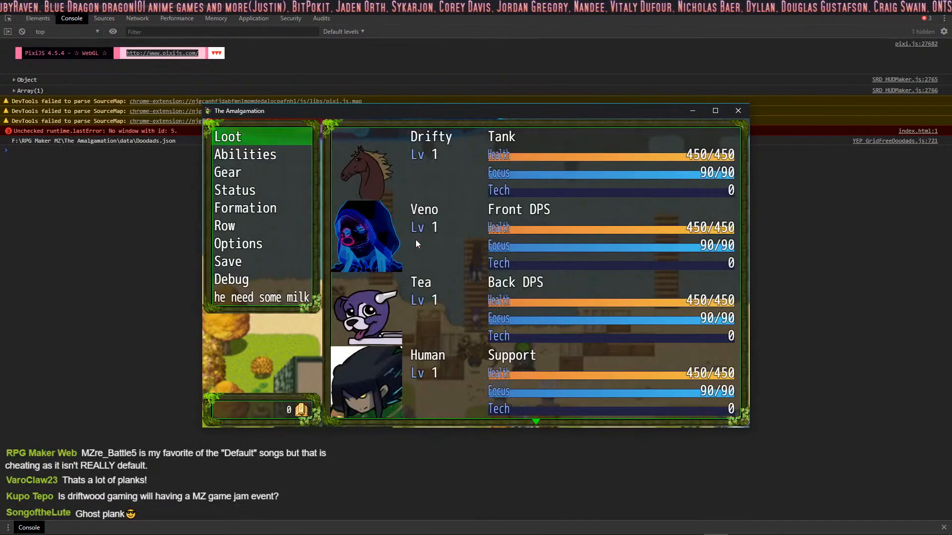
key(x)
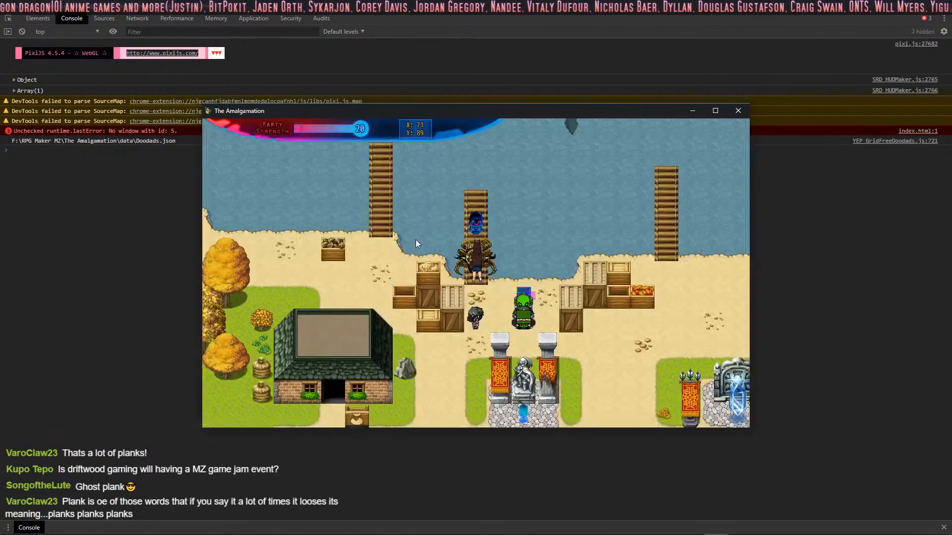
key(x)
Walk the party from the pier through the town, past the inn, and back west along the cobbled road to view the map.
key(Down)
key(x)
key(Down)
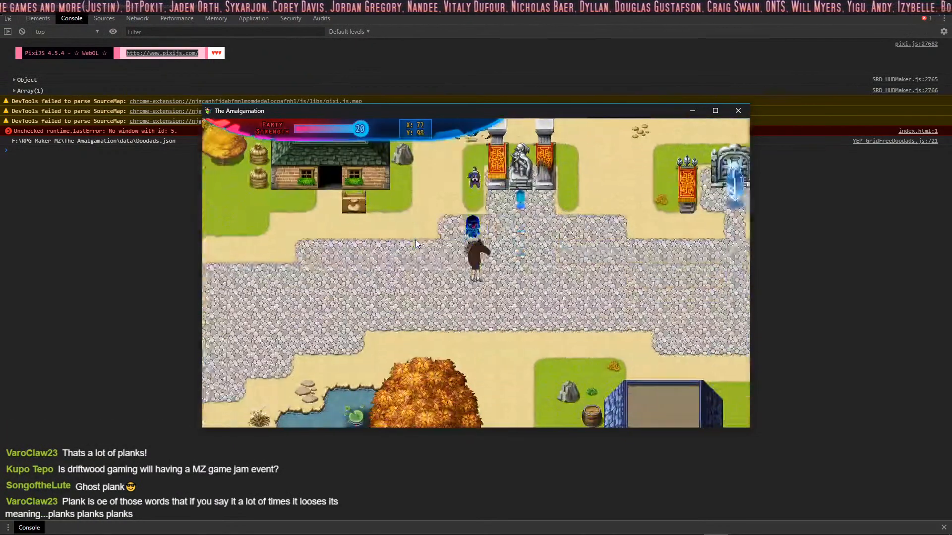
key(Right)
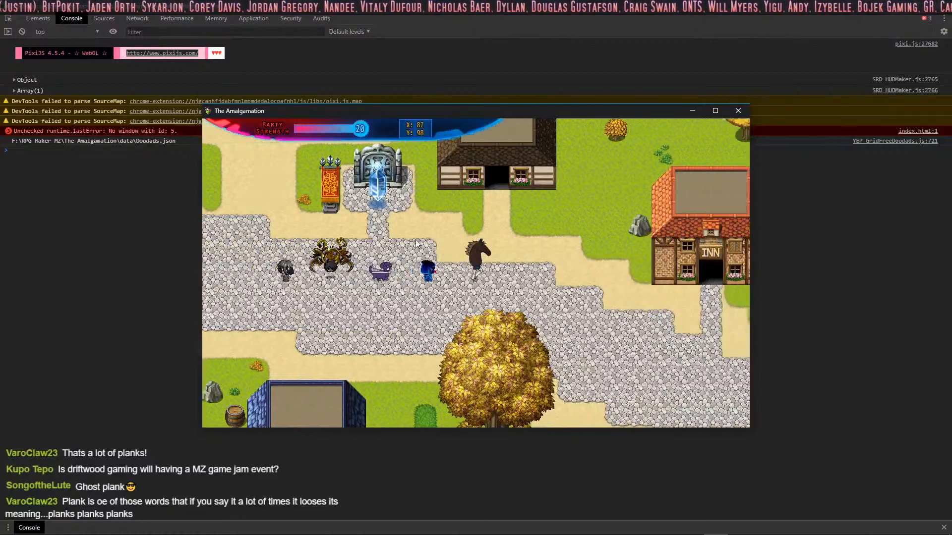
key(Up)
key(Down)
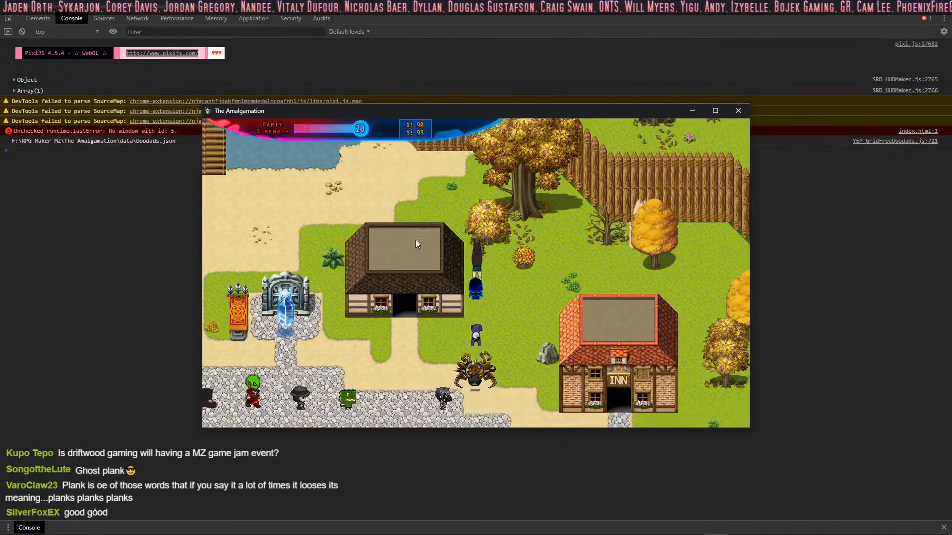
key(Left)
key(Down)
key(Left)
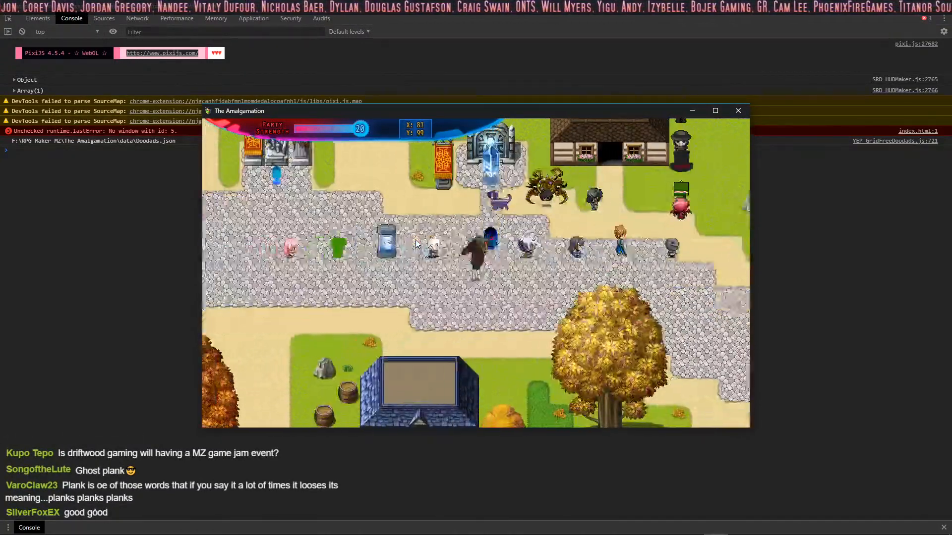
key(Down)
key(Left)
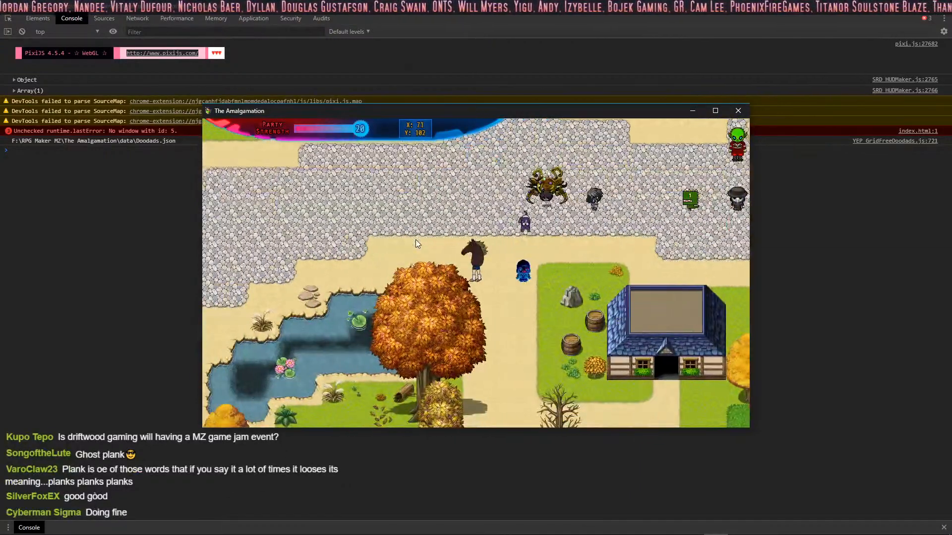
key(Up)
key(Left)
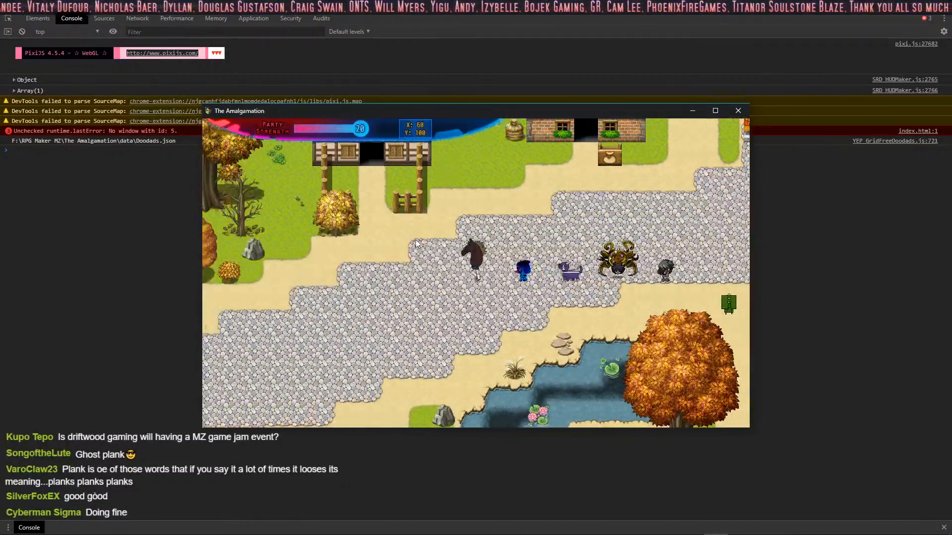
Walk the party southwest along the cobbled road and out through the Dollin gate.
key(Down)
key(Left)
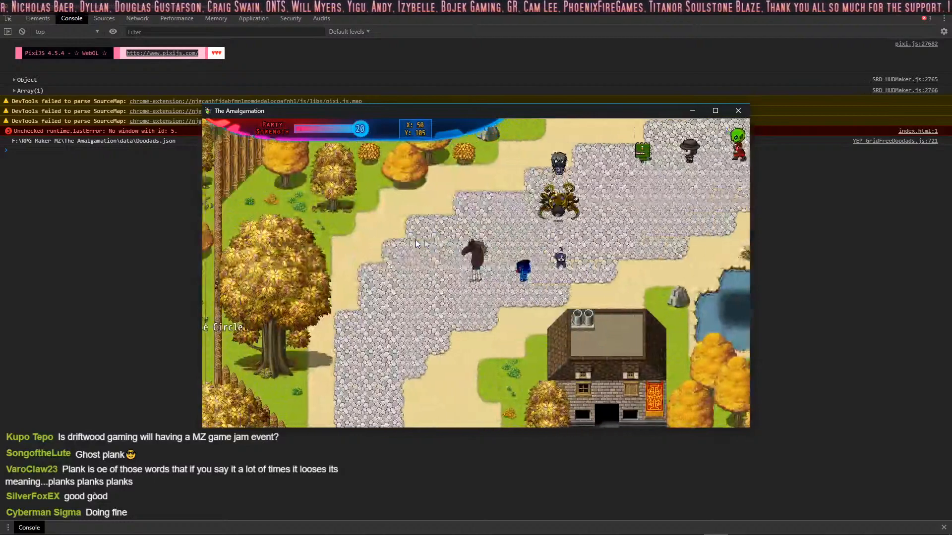
key(Down)
key(Left)
key(Down)
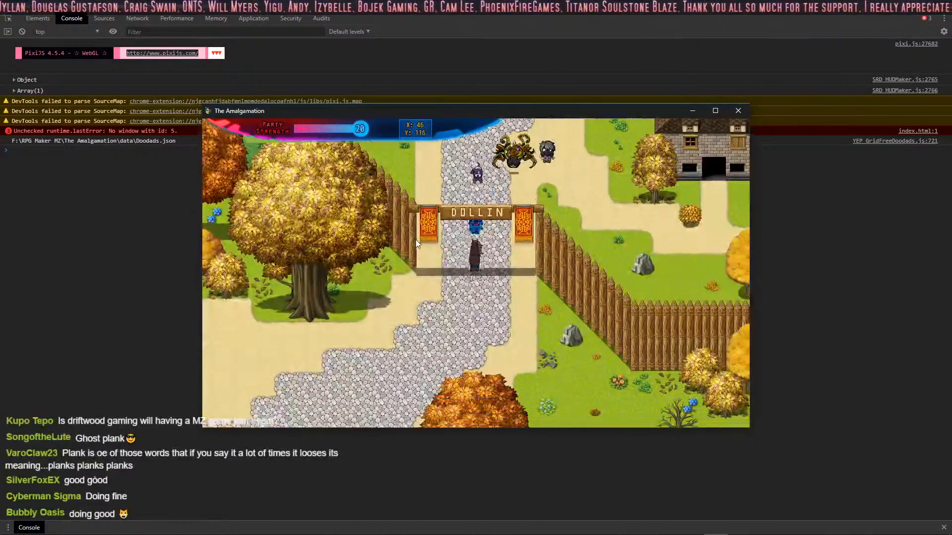
Walk the party southeast across the grass and past the nose of Wren's Space Ship.
key(Right)
key(Down)
key(Right)
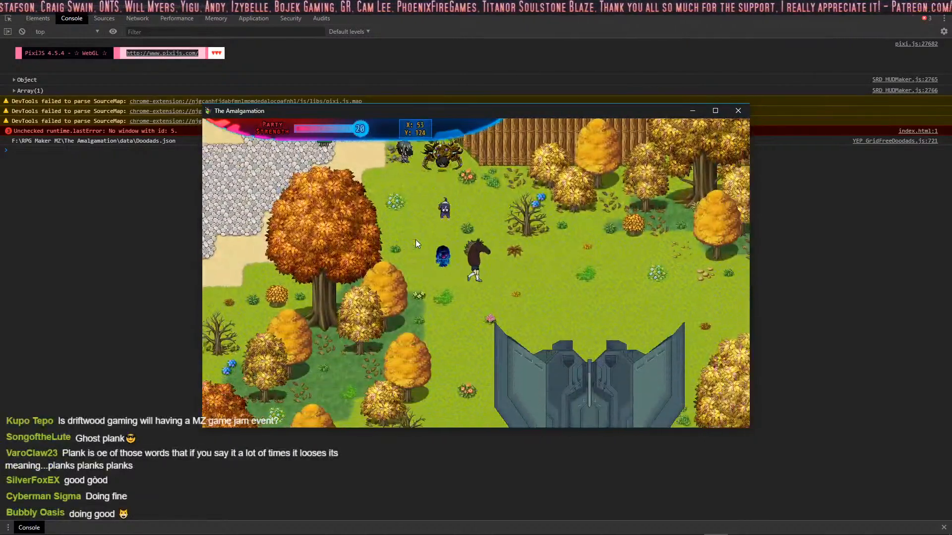
key(Down)
key(Left)
key(Down)
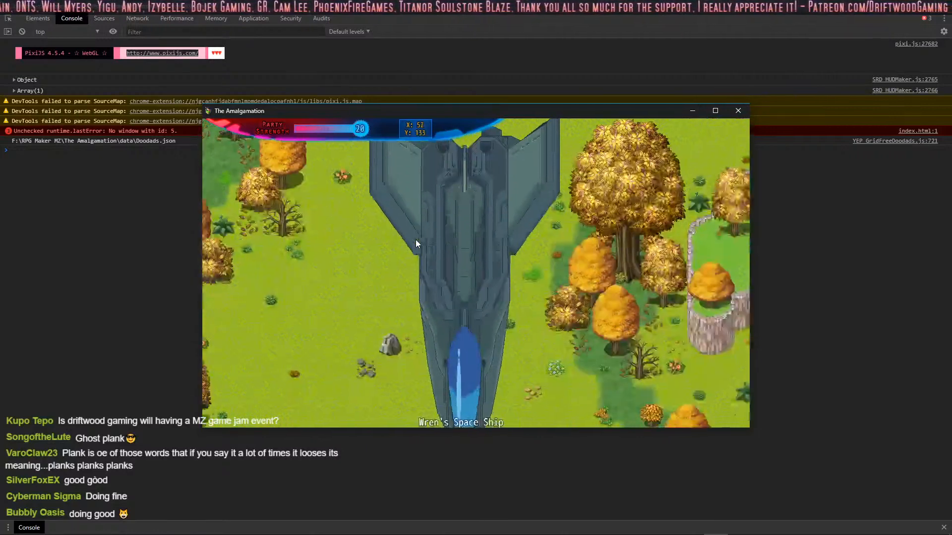
key(Right)
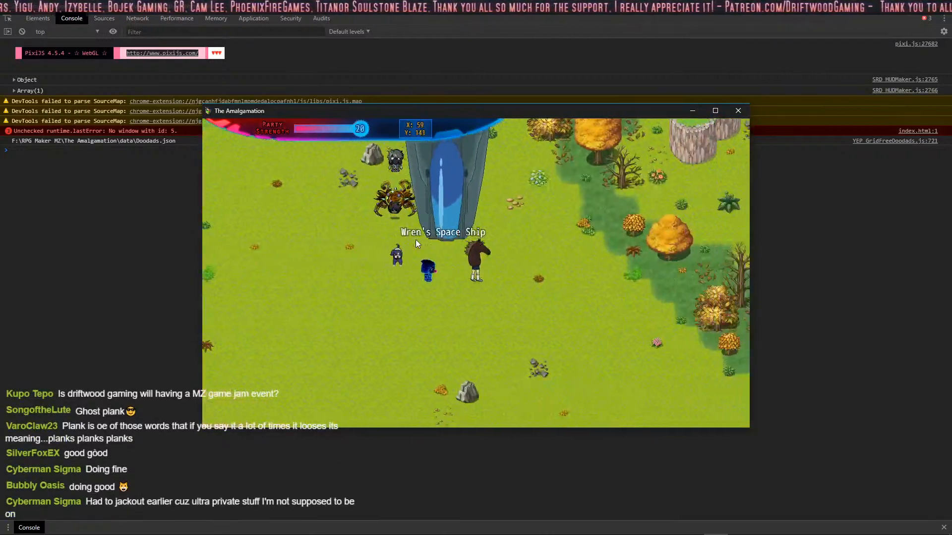
Walk the party north over the space ship and back to the Dollin gate.
key(Up)
key(Up)
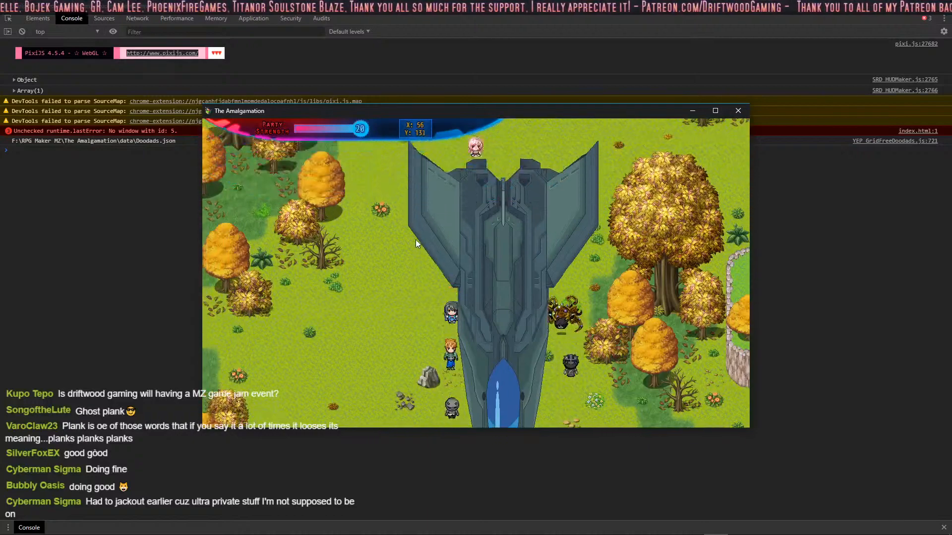
key(Left)
key(Left)
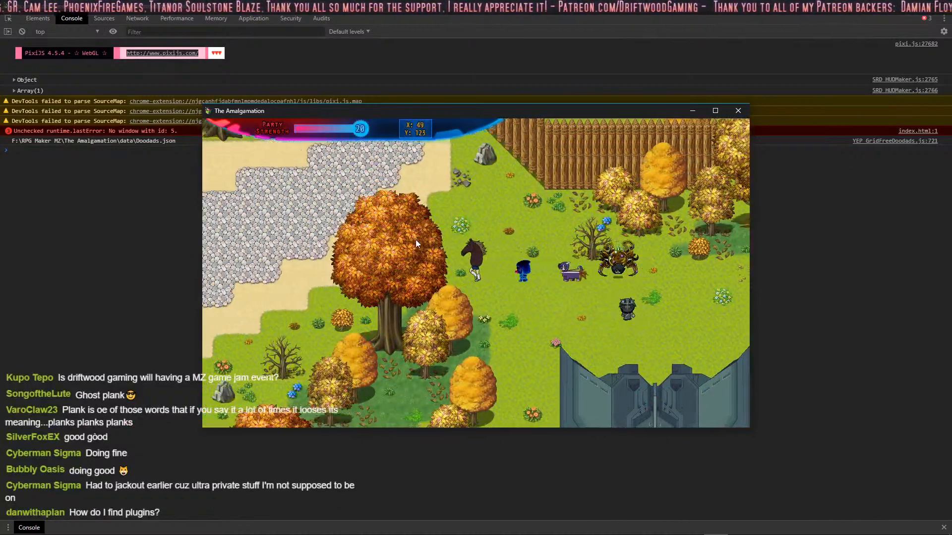
key(Up)
key(Up)
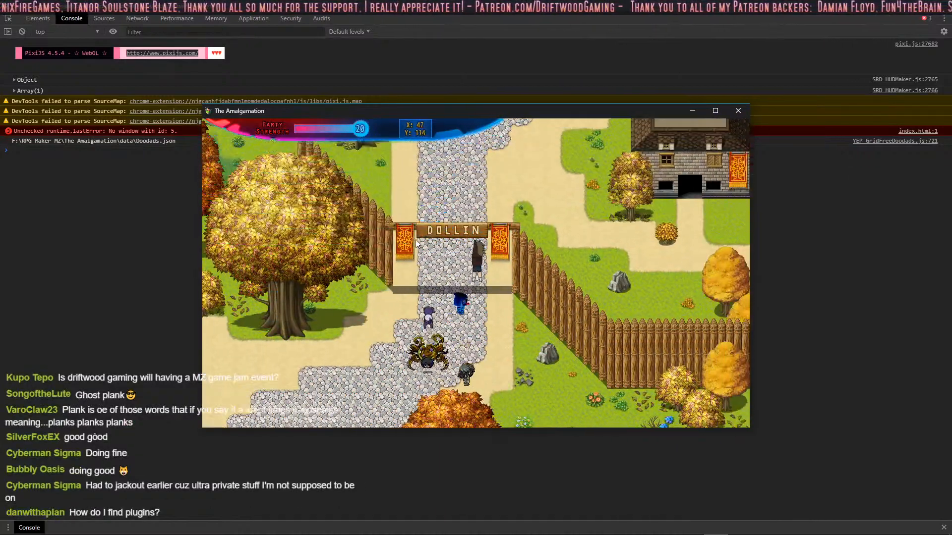
Go through the Dollin gate and walk the party behind the trees beside the wooden fence.
key(Left)
key(Down)
key(Left)
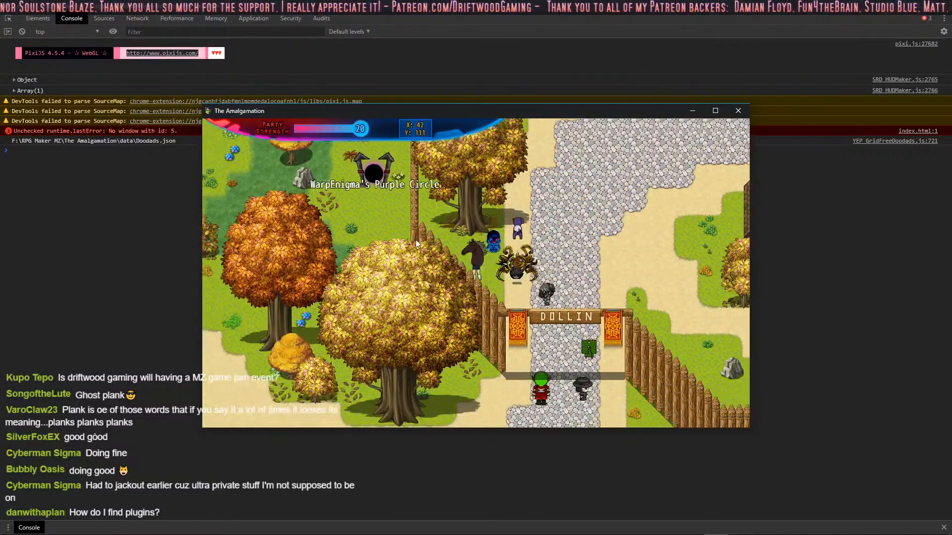
key(Up)
key(Down)
key(Right)
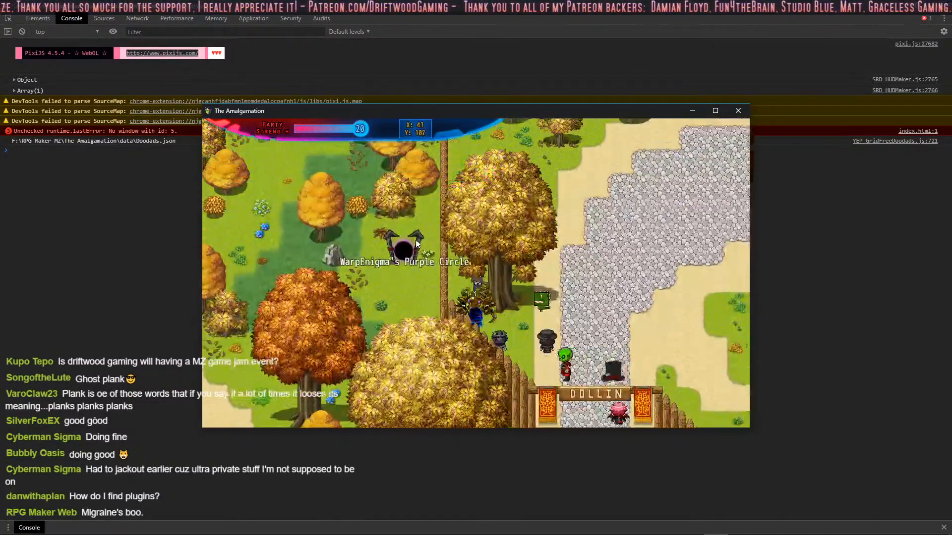
Walk the party past the fence trees and enter the house through WarpEnigma's Purple Circle.
key(Up)
key(Down)
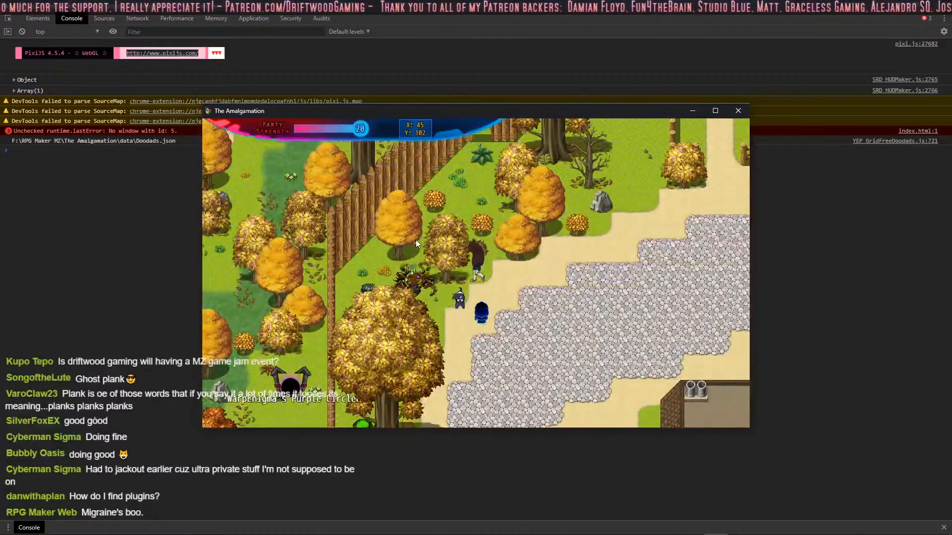
key(Left)
key(Left)
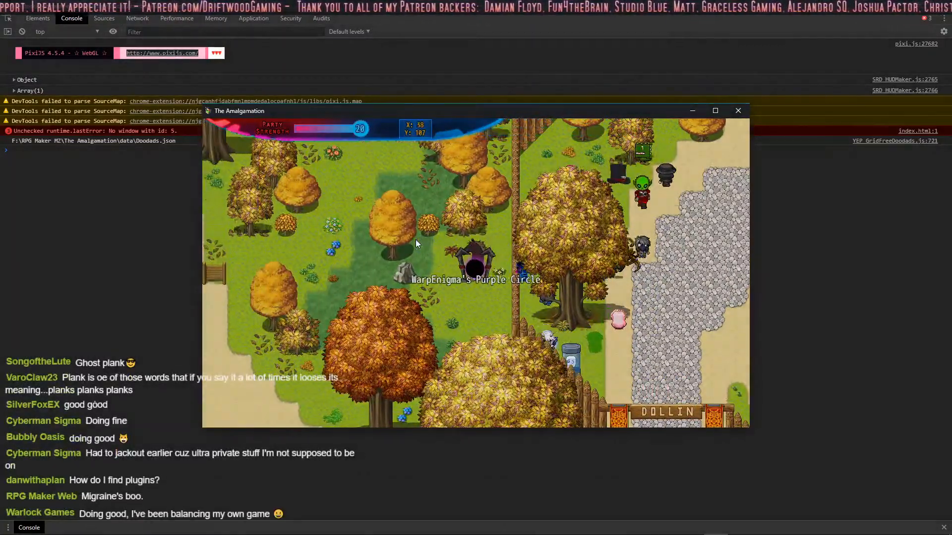
key(Up)
key(Down)
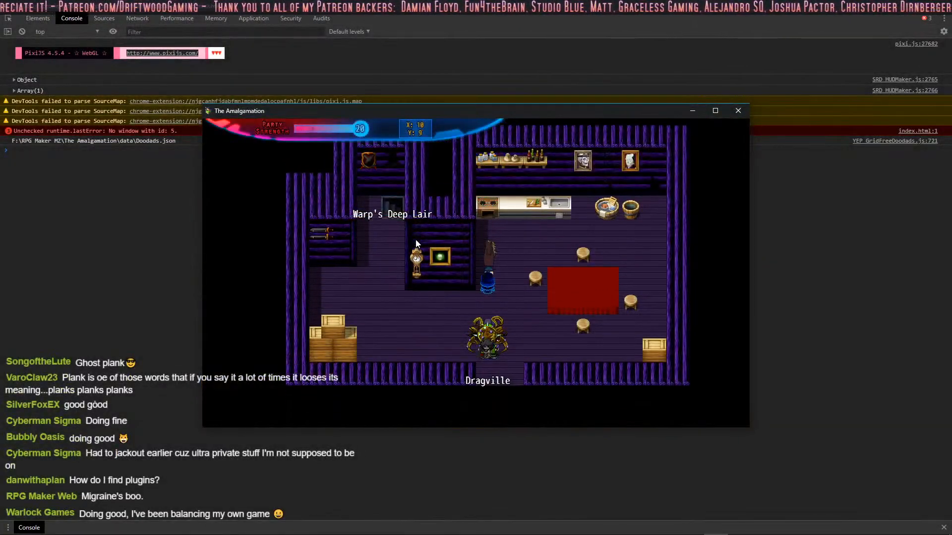
Take the party into Warp's Deep Lair and across to the green pool.
key(Left)
key(Up)
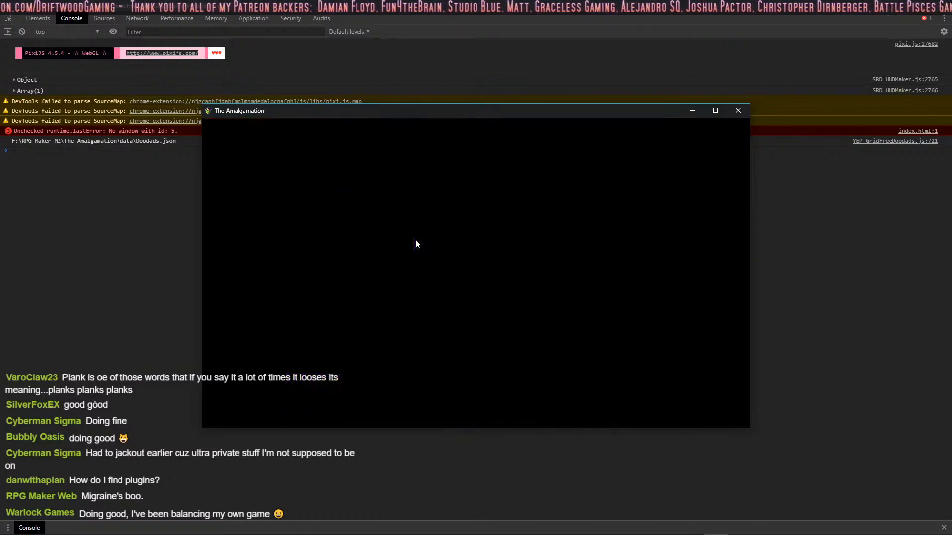
key(Right)
key(Up)
key(Right)
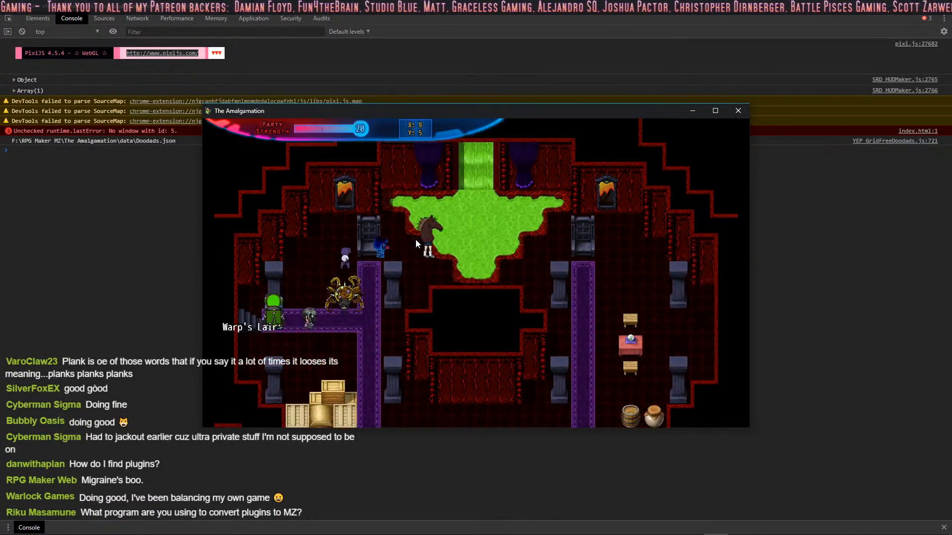
key(Right)
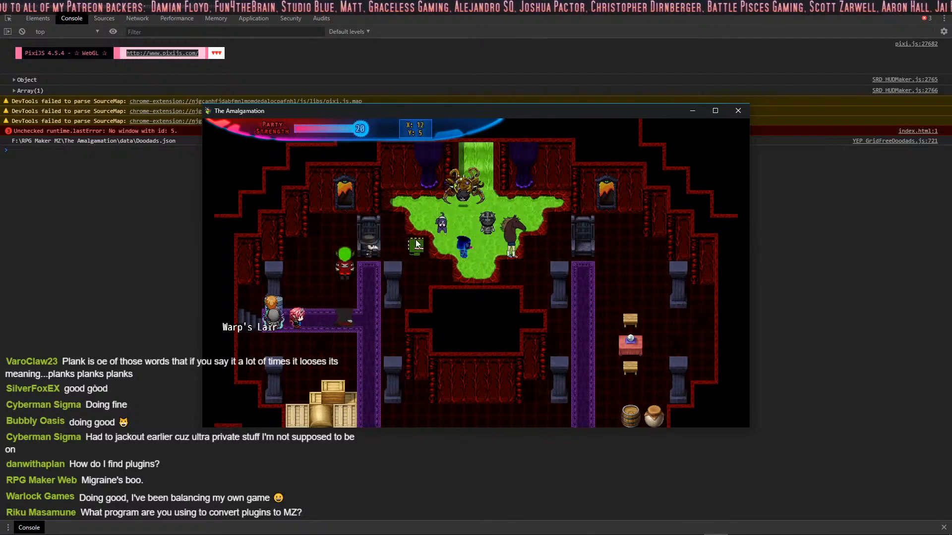
Walk the party around inside the green pool to view how the followers and scenery display.
key(Up)
key(Right)
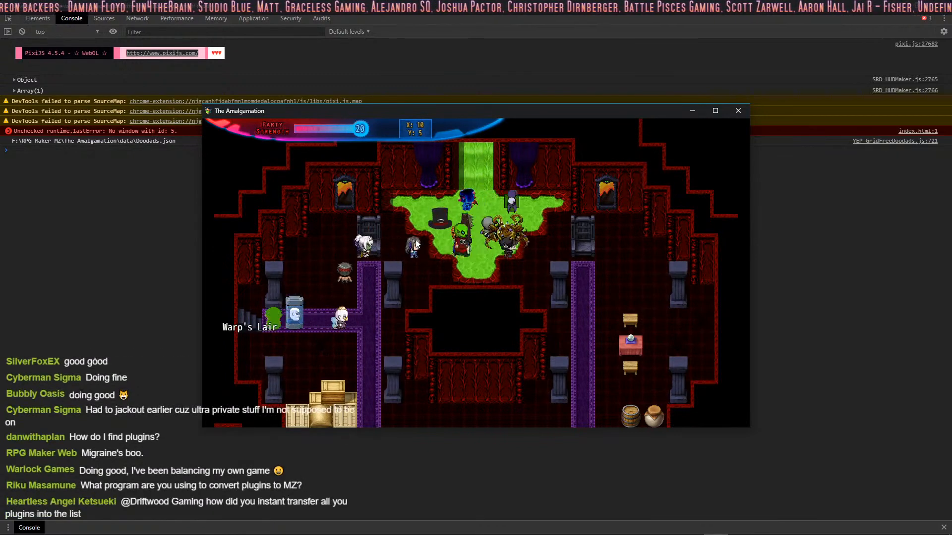
key(Down)
key(Down)
key(Left)
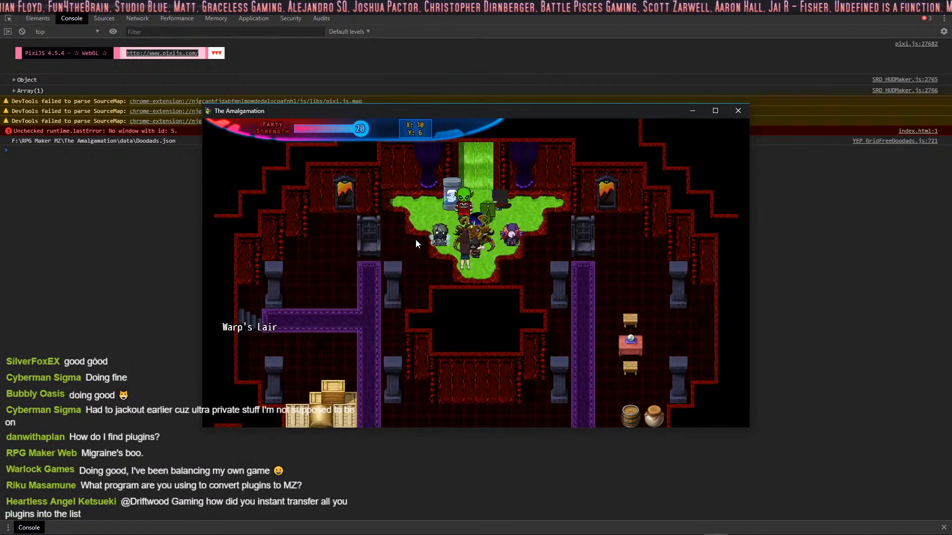
key(Up)
key(Right)
key(Down)
key(Left)
key(Left)
key(Left)
key(Left)
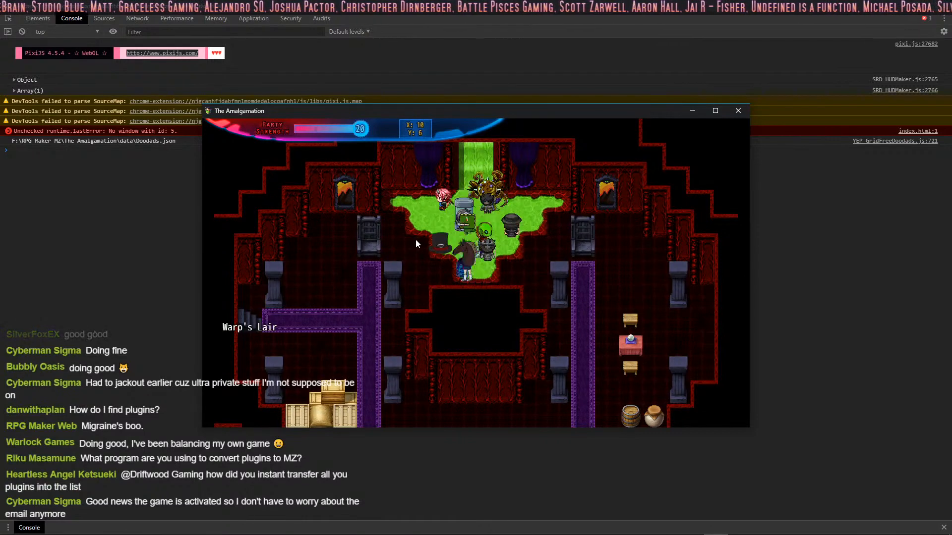
Leave the green pool and walk the party south past the pillars to the lower purple carpet.
key(Down)
key(Down)
key(Down)
key(Left)
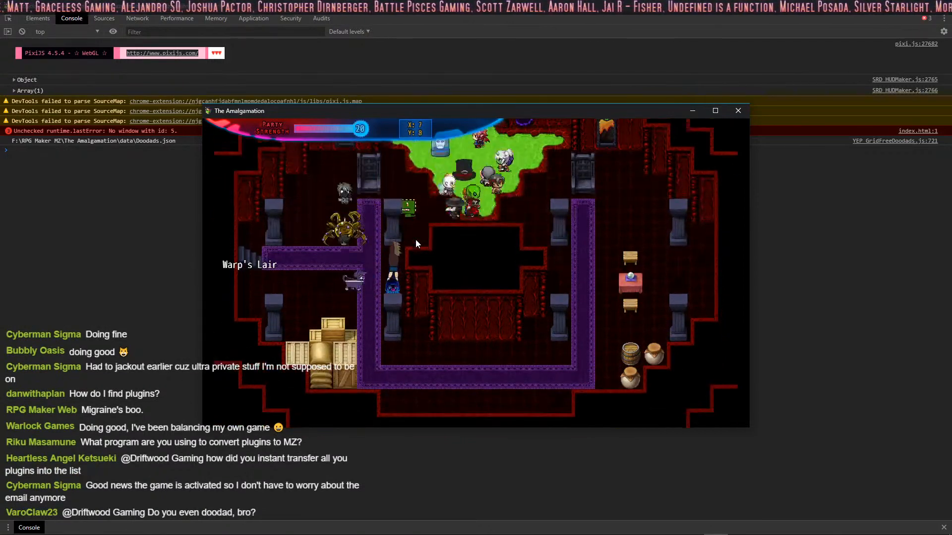
key(Down)
key(Down)
key(Down)
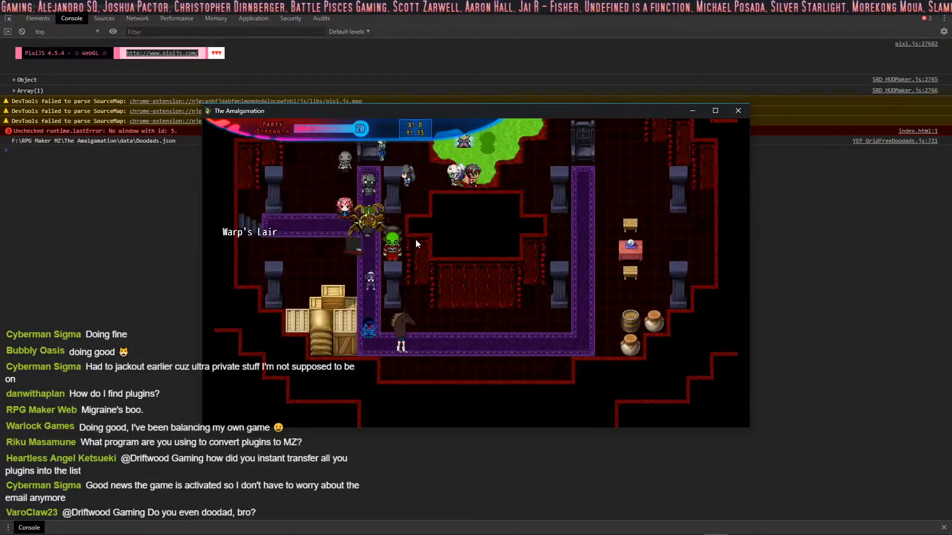
Walk the party back past the crates and exit the deep lair to Warp's Lair.
key(Left)
key(Left)
key(Left)
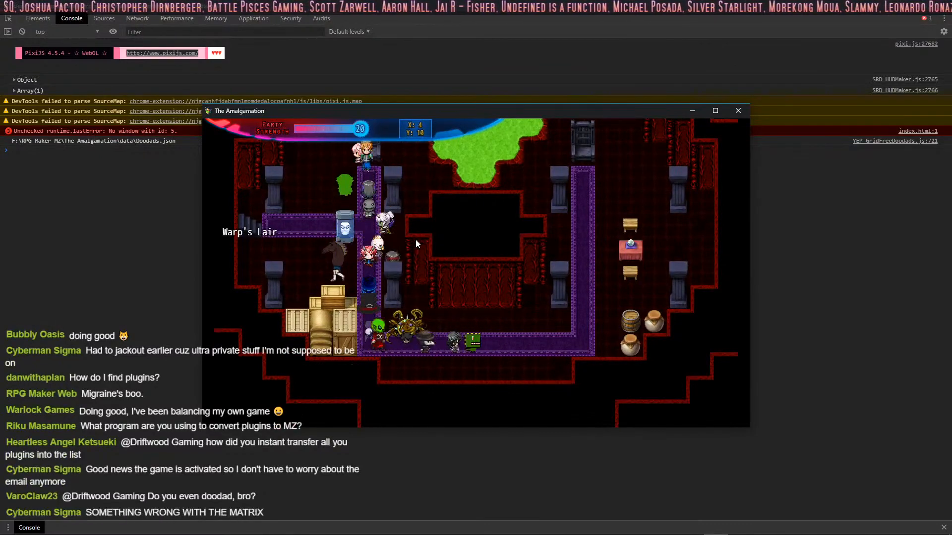
key(Up)
key(Up)
key(Left)
key(Left)
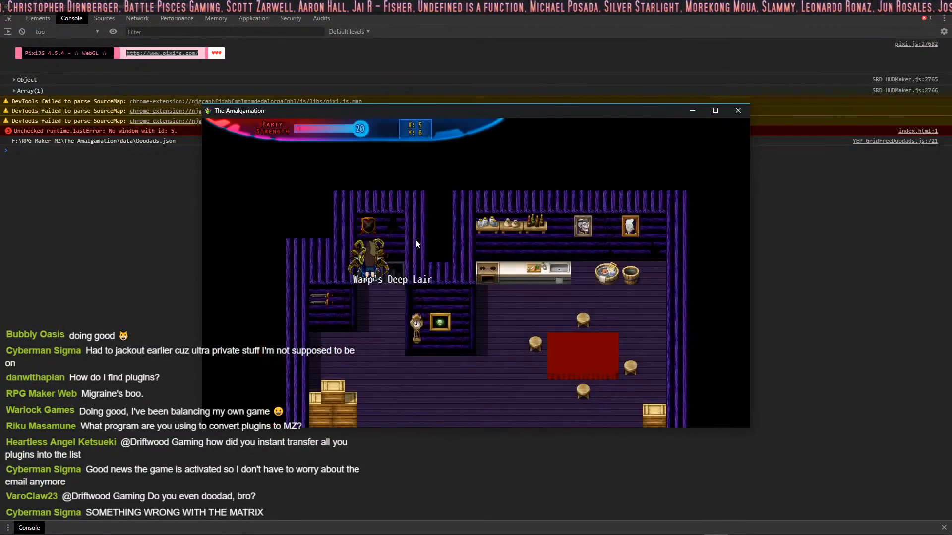
Cross the purple house from the deep lair entrance and exit to Dragville.
key(Down)
key(Down)
key(Down)
key(Down)
key(Down)
key(Right)
key(Right)
key(Right)
key(Right)
key(Right)
key(Down)
key(Down)
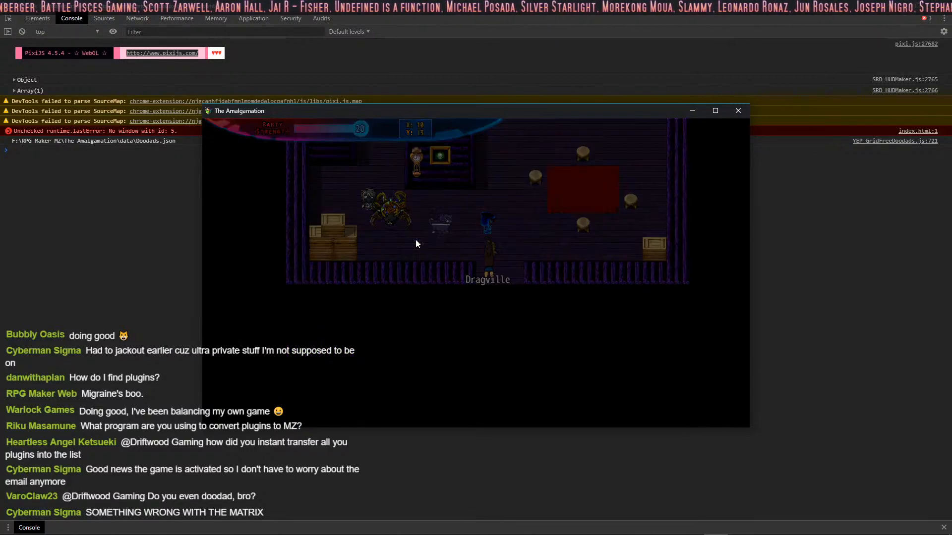
Walk the party west from the Purple Circle through the autumn woods.
key(Left)
key(Left)
key(Left)
key(Left)
key(Left)
key(Left)
key(Left)
key(Left)
key(Left)
key(Up)
key(Up)
key(Up)
key(Up)
key(Up)
key(Up)
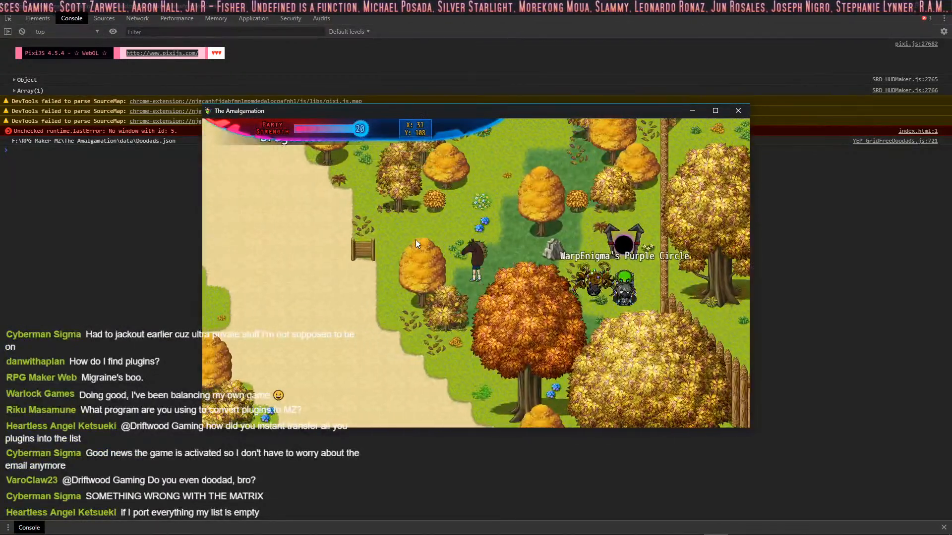
Walk the party out of the woods and northwest along the wide sandy path beside the pond.
key(Up)
key(Up)
key(Up)
key(Up)
key(Up)
key(Up)
key(Up)
key(Up)
key(Up)
key(Left)
key(Left)
key(Left)
key(Left)
key(Left)
key(Left)
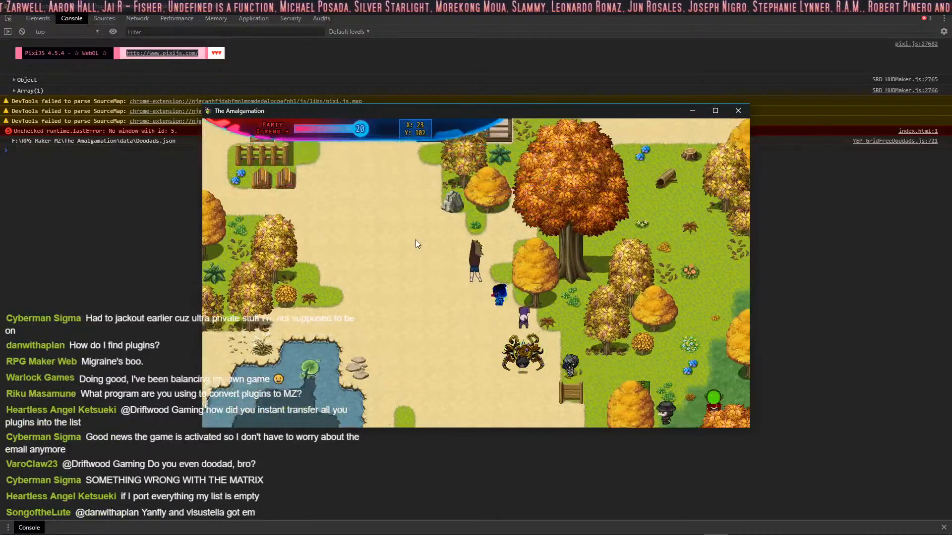
Walk the party to the blue-roofed farmhouse with the statue between the crop fields.
key(Down)
key(Down)
key(Down)
key(Down)
key(Down)
key(Down)
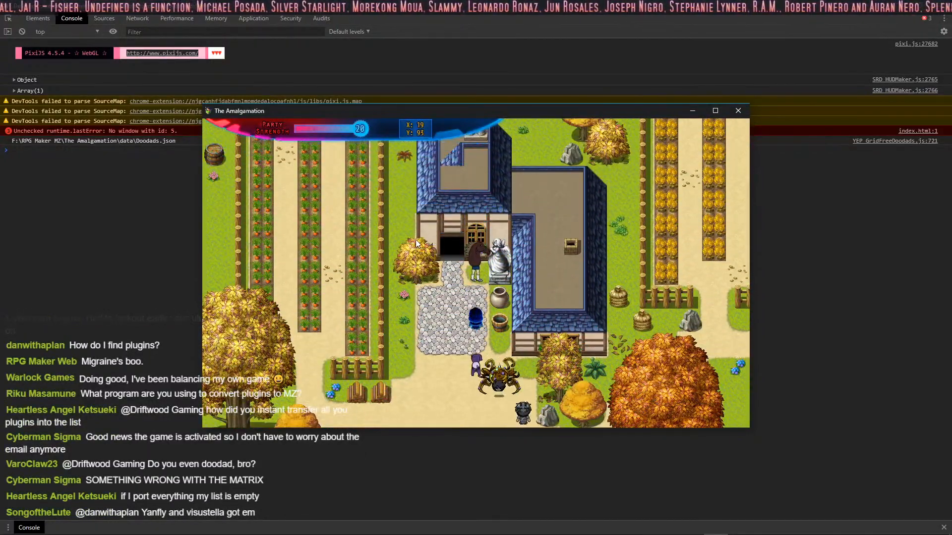
Walk the party back south from the farmhouse to the edge of the lily pond.
key(Down)
key(Down)
key(Down)
key(Down)
key(Down)
key(Down)
key(Down)
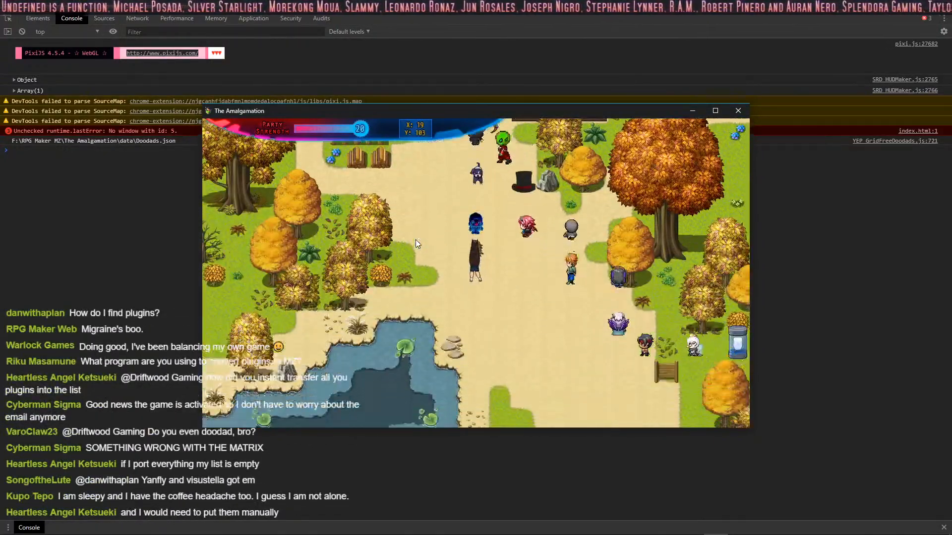
key(Right)
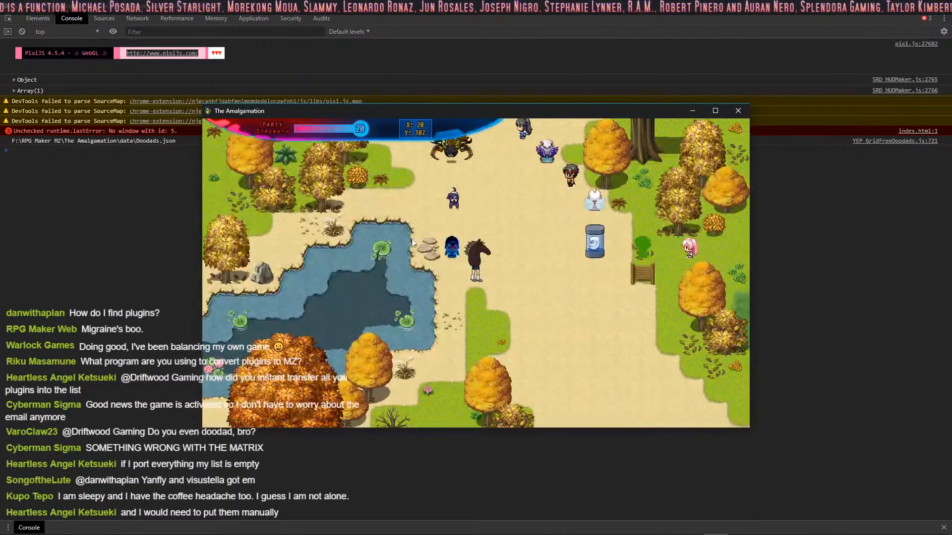
Close the playtest and bring up The Amalgamation project in the RPG Maker MZ editor.
click(734, 113)
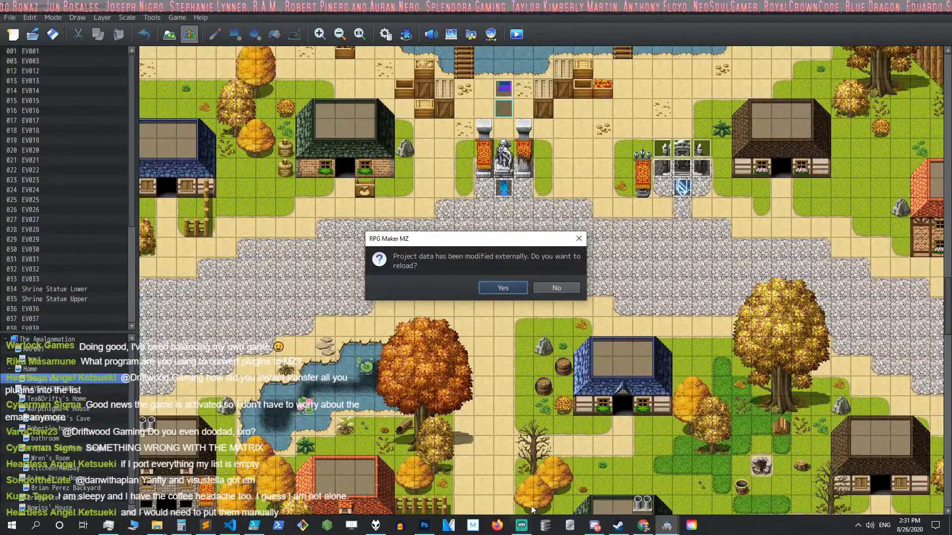
mouse_move(667, 528)
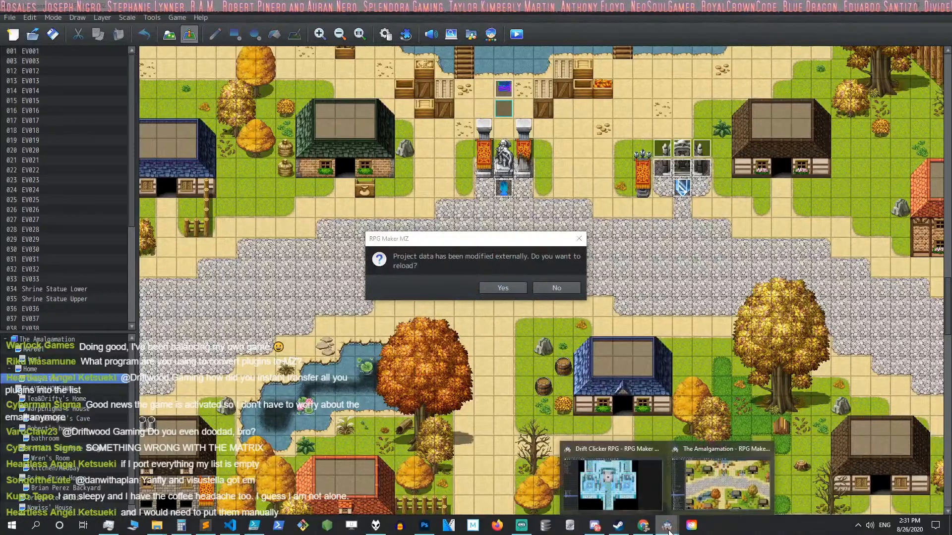
click(704, 475)
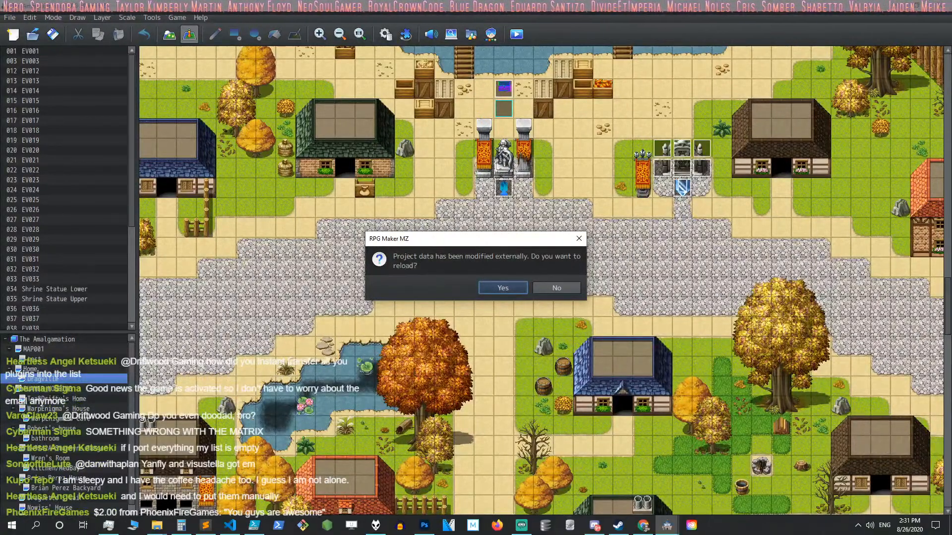
Switch to the Drift Clicker RPG project's RPG Maker MZ window.
click(858, 525)
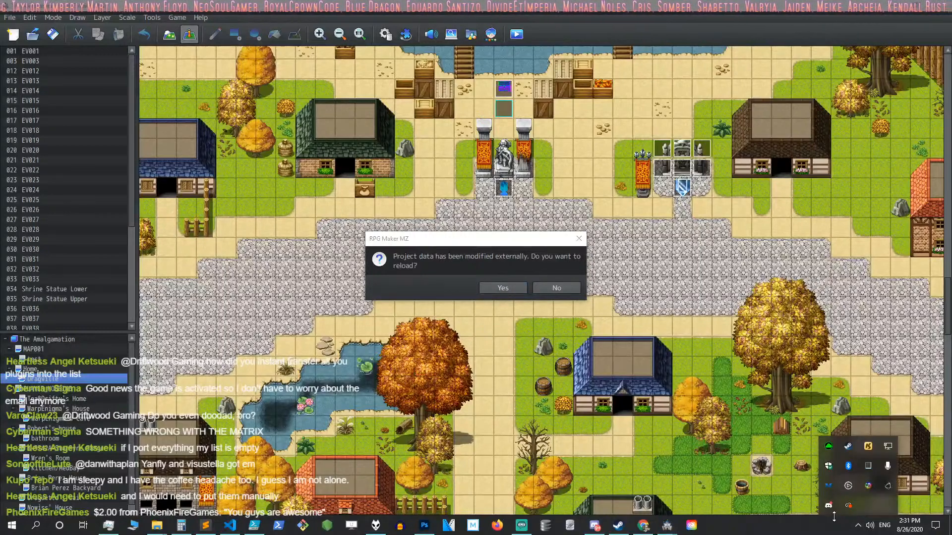
click(667, 514)
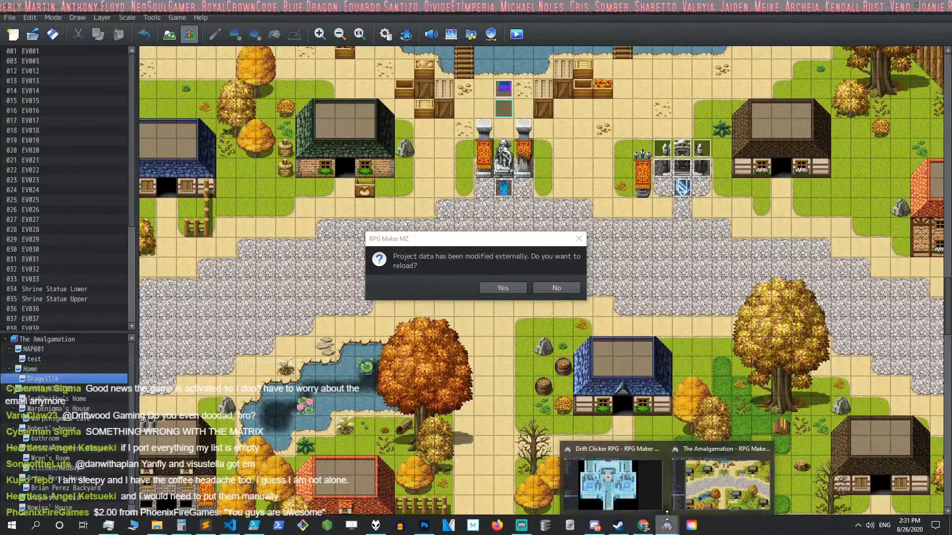
click(612, 483)
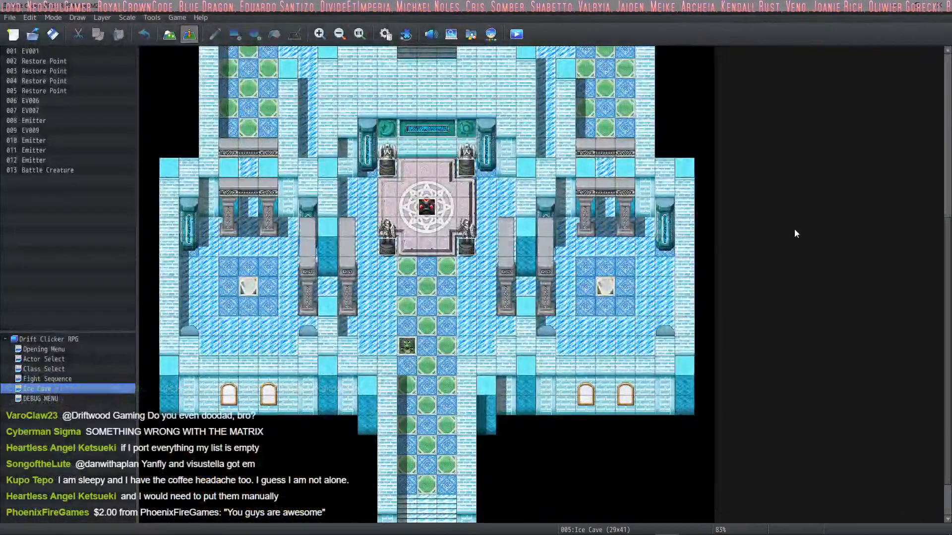
Return to The Amalgamation project's editor window and reload the externally modified project data.
click(894, 6)
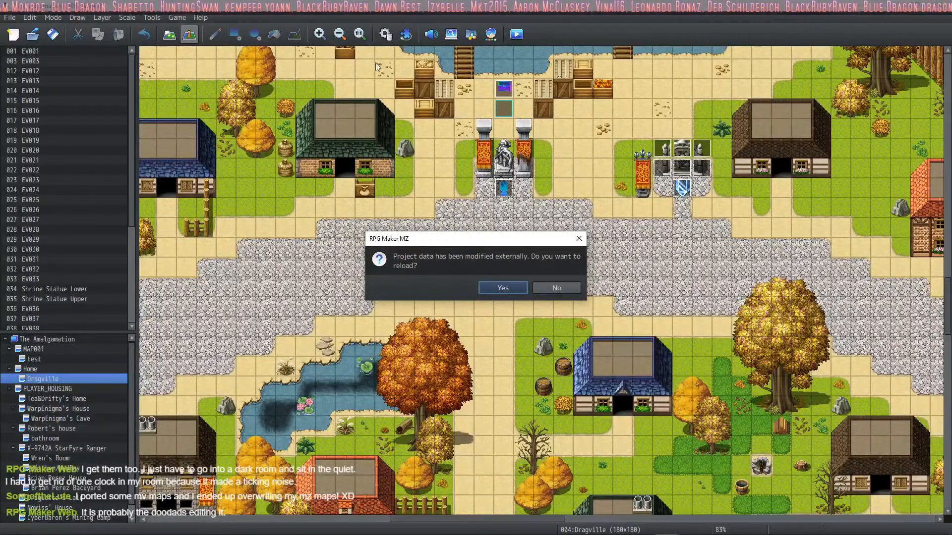
mouse_move(531, 527)
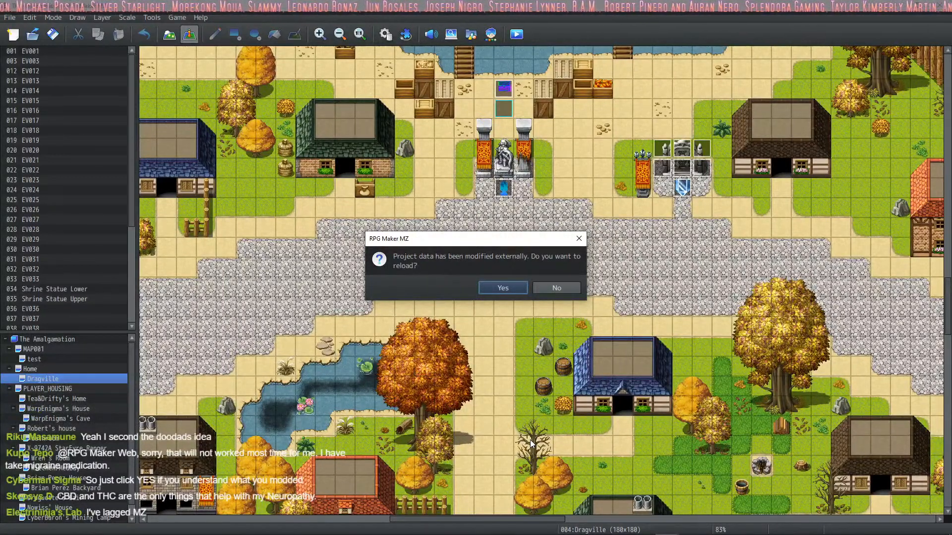
click(509, 290)
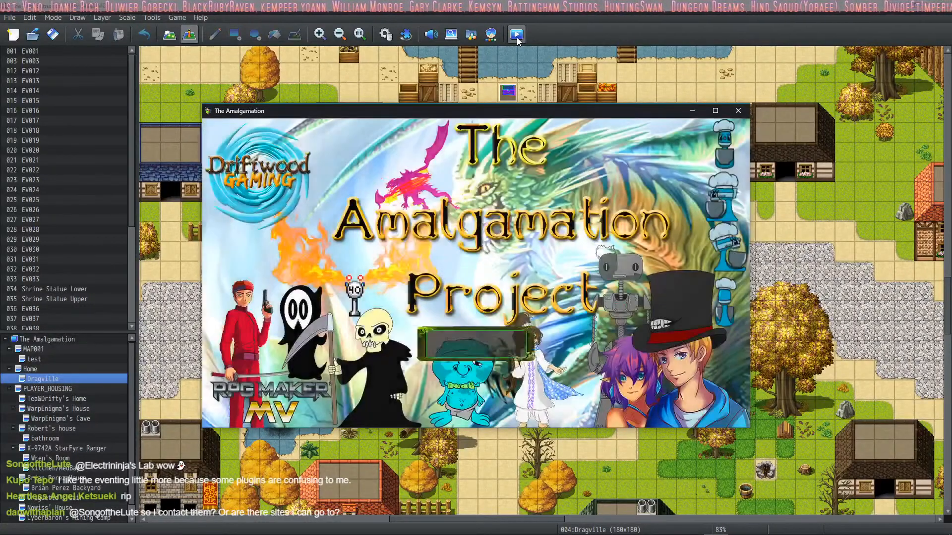
Start a new game in the playtest and walk the party north onto the middle pier in Dragville.
key(Return)
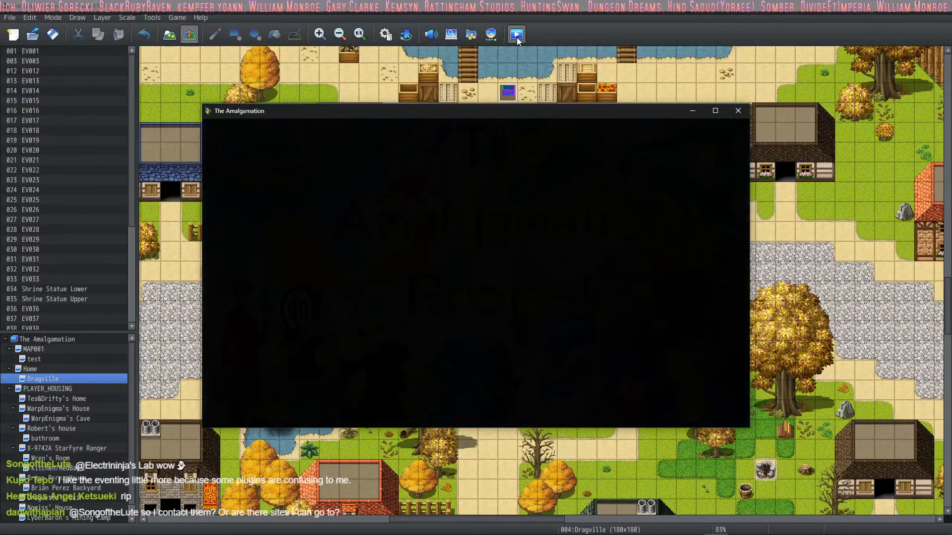
key(Return)
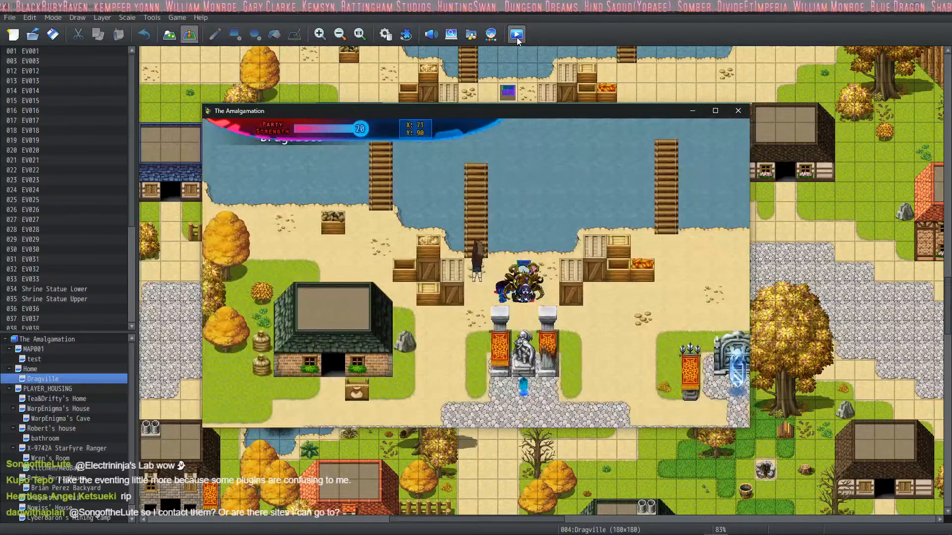
key(Up)
key(Escape)
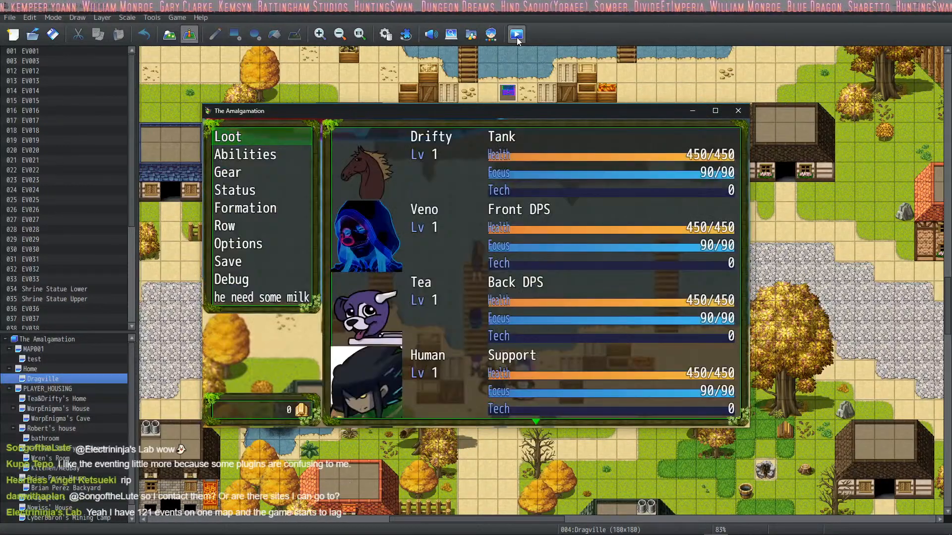
key(Escape)
Open the doodads editor in the playtest and pick the skull-fronted carriage from the !CUSTOM folder for placement.
key(F10)
key(Return)
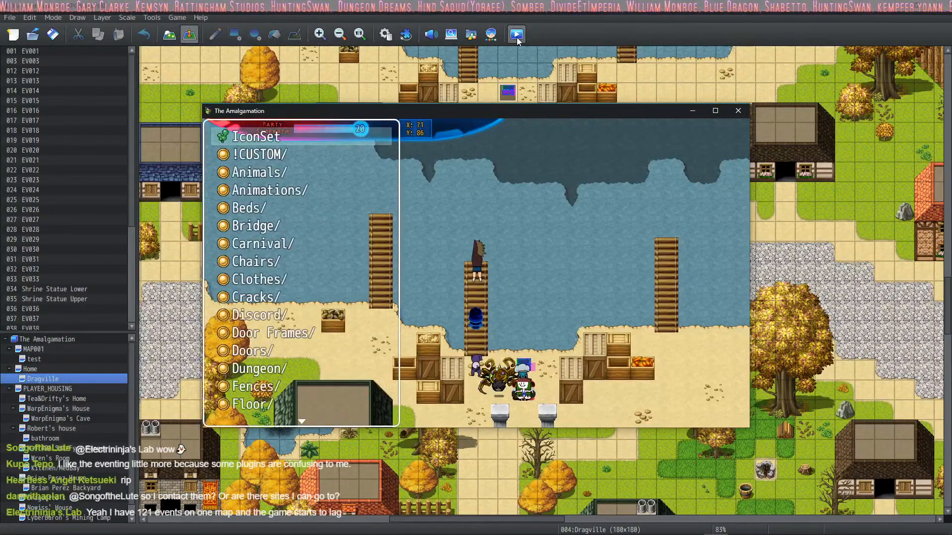
key(Down)
key(Return)
key(Down)
key(Return)
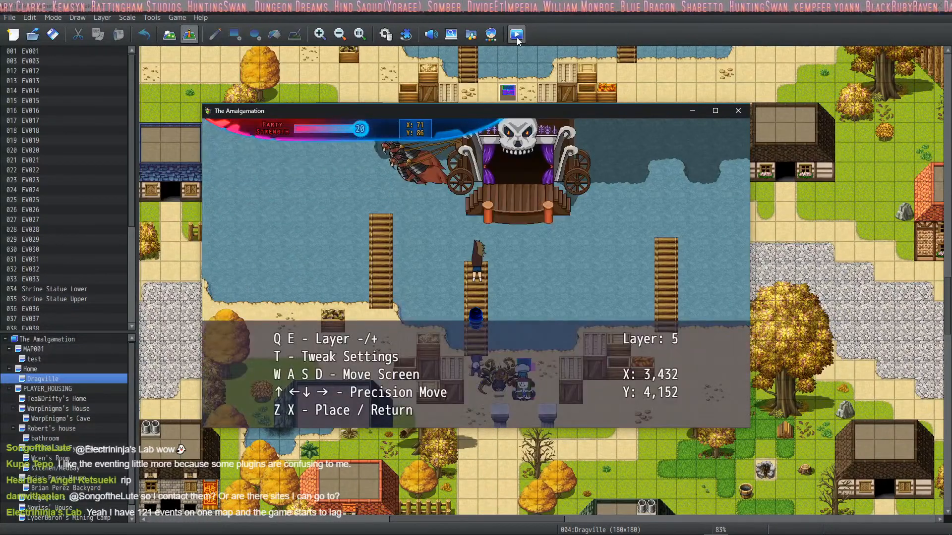
Place the skull carriage on layer 5 over the water at the end of the middle pier, and save and close the doodads editor.
key(Down)
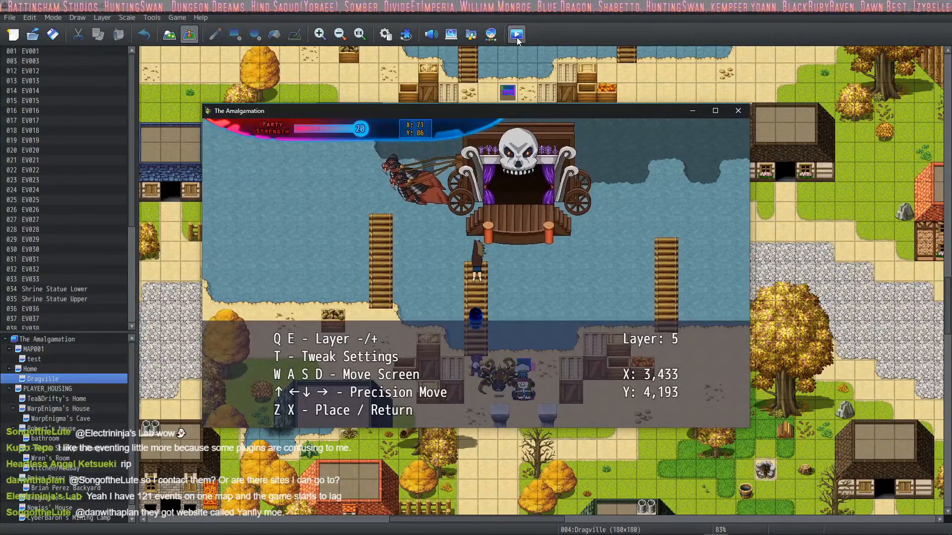
key(Down)
key(Right)
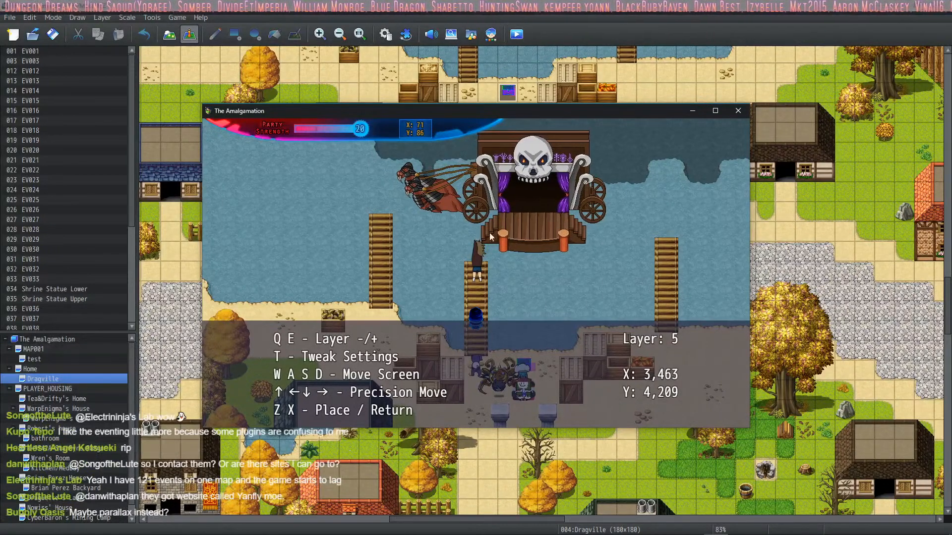
click(490, 362)
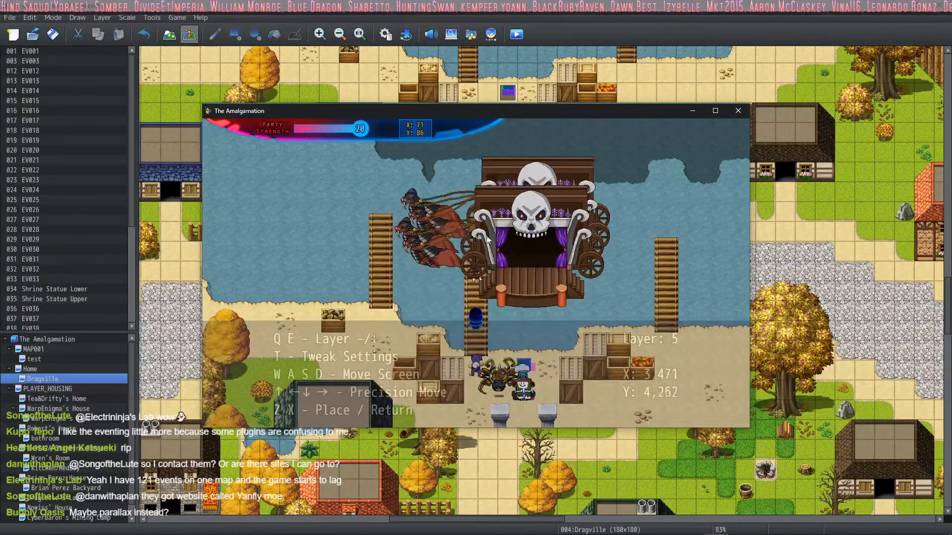
right_click(439, 285)
right_click(242, 130)
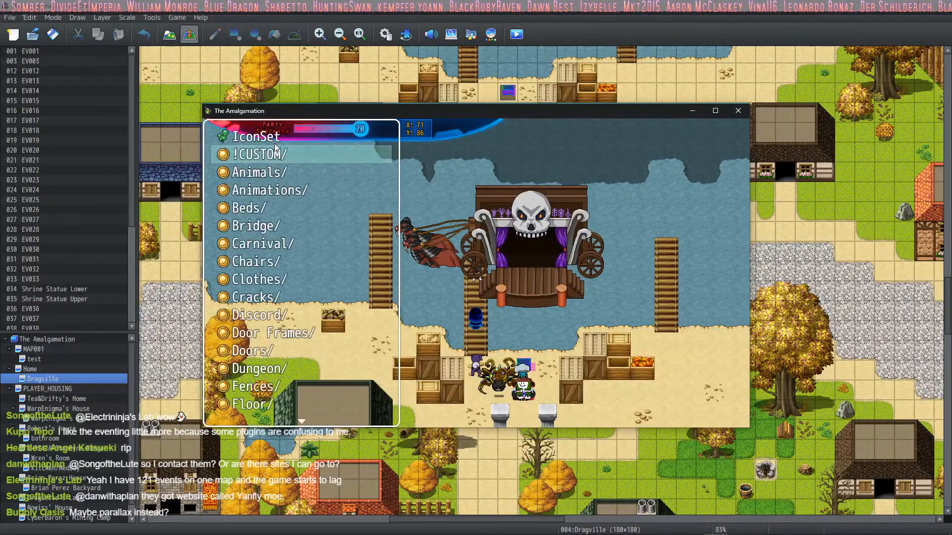
right_click(264, 143)
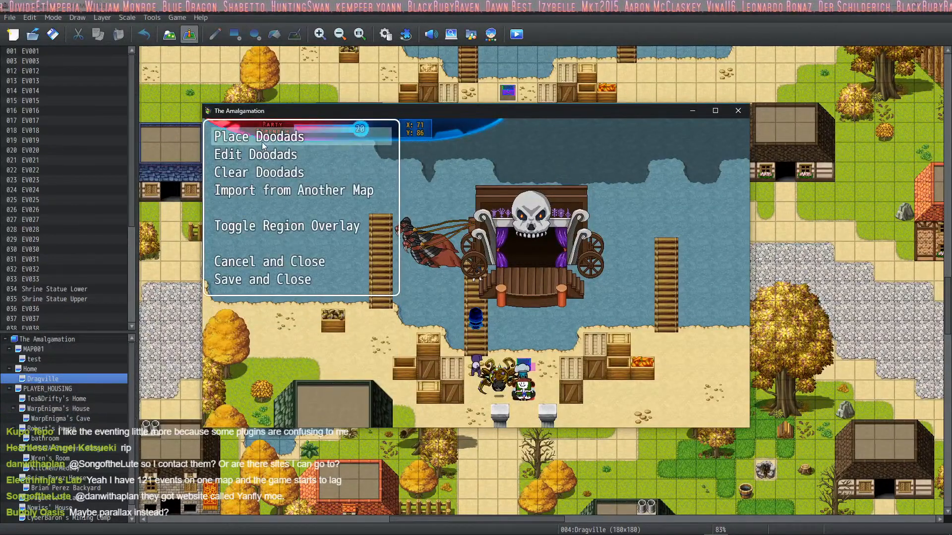
click(264, 279)
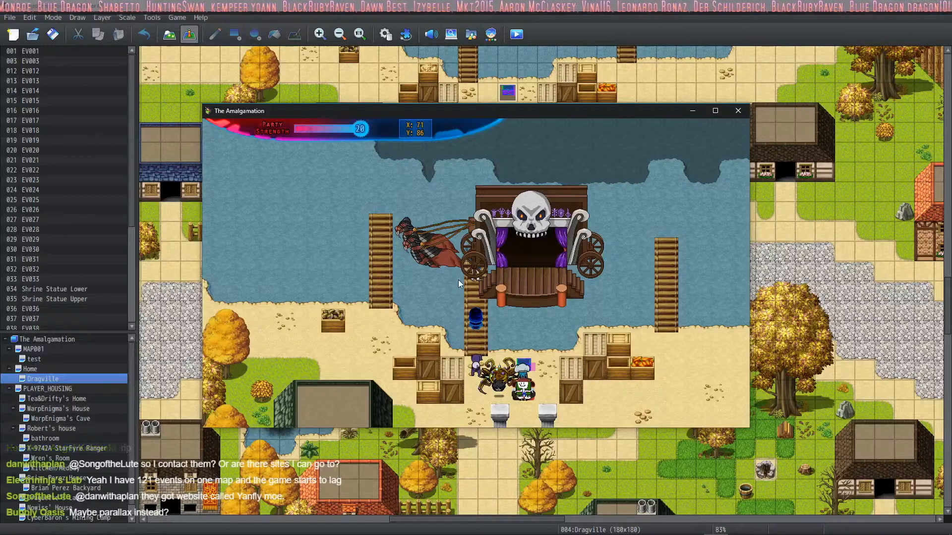
Walk the party up and down the middle pier to check how it moves around the placed carriage.
key(Down)
key(Down)
key(Down)
key(Down)
key(Down)
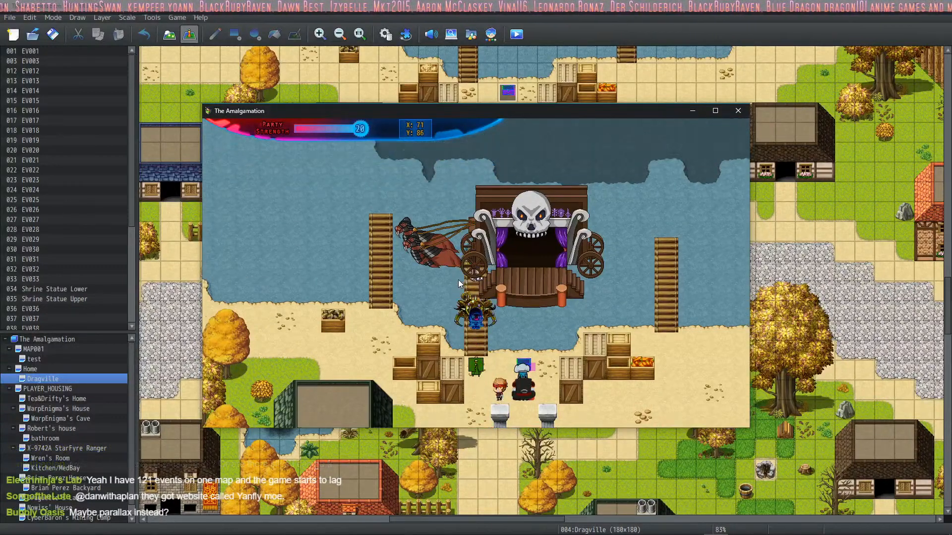
key(Up)
key(Up)
key(Up)
key(Up)
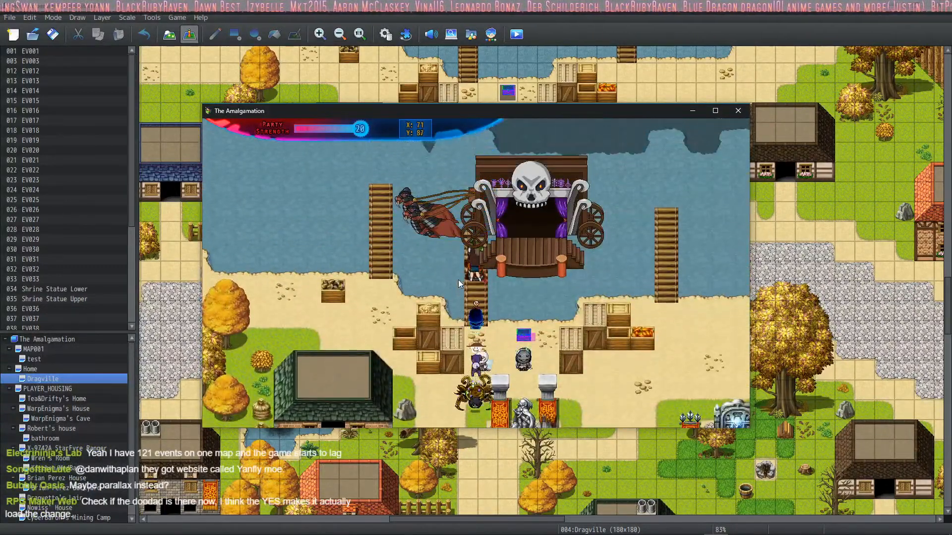
key(Down)
key(Down)
key(Down)
key(Up)
key(Up)
key(Up)
key(Up)
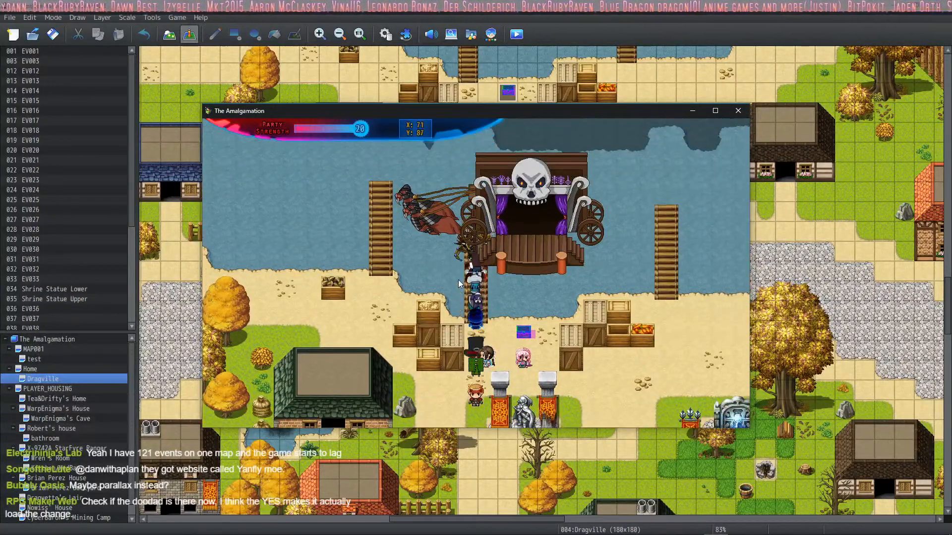
key(Escape)
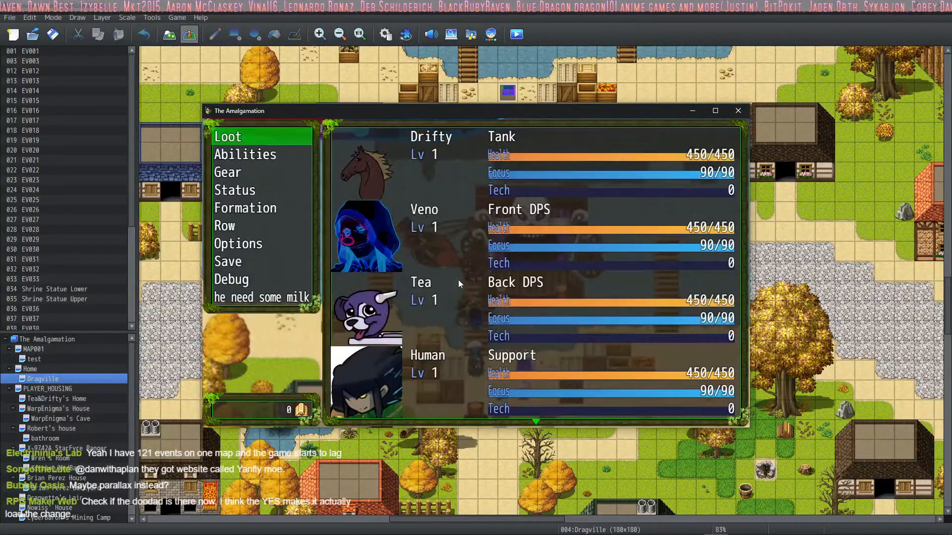
key(Escape)
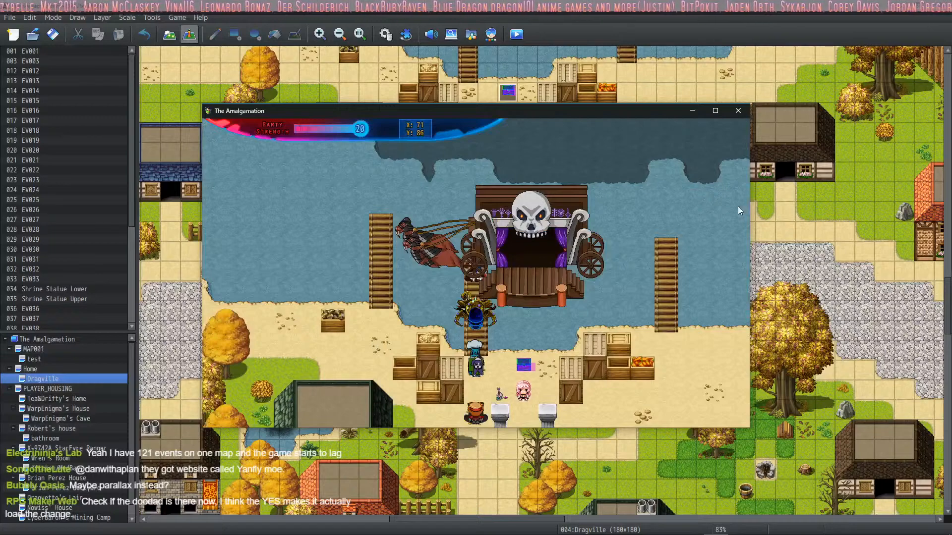
Close the playtest and reload the externally modified project data, bringing the lake piers into view on the Dragville map.
click(738, 110)
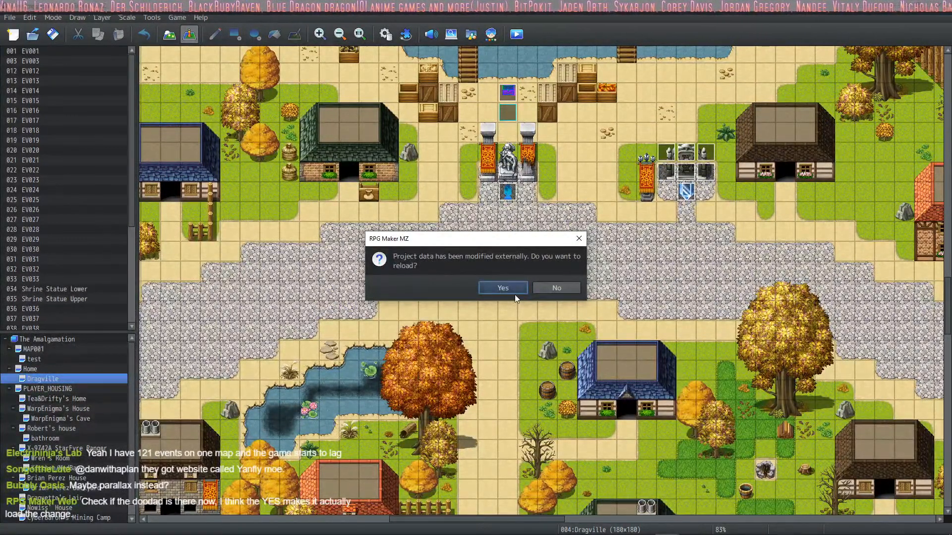
click(497, 288)
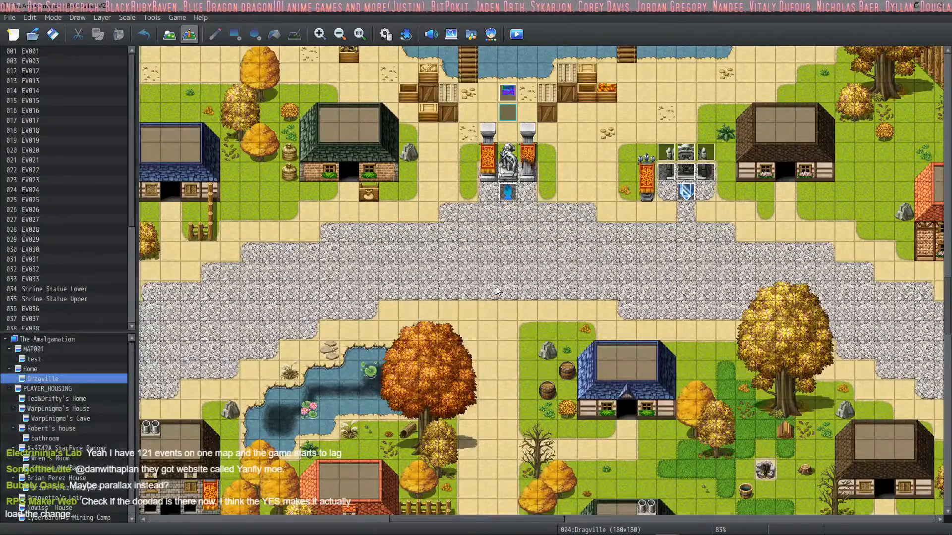
scroll(498, 297, up, 5)
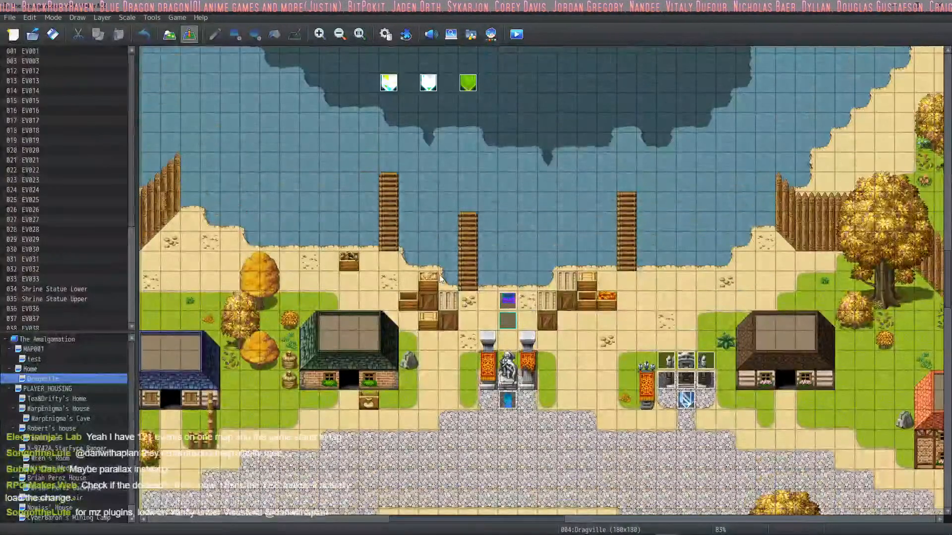
mouse_move(665, 530)
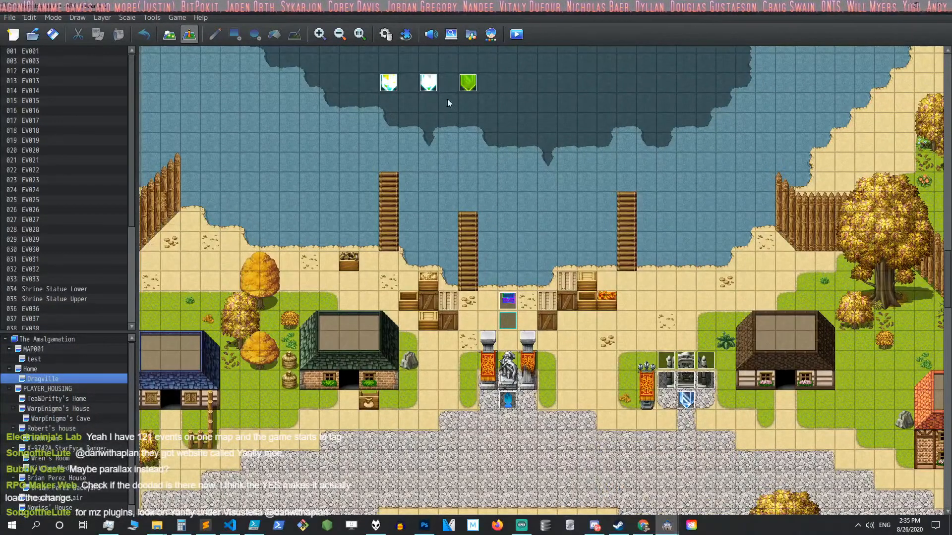
Playtest the project again with a new game and walk to the middle pier to check for the saved carriage doodad.
click(516, 34)
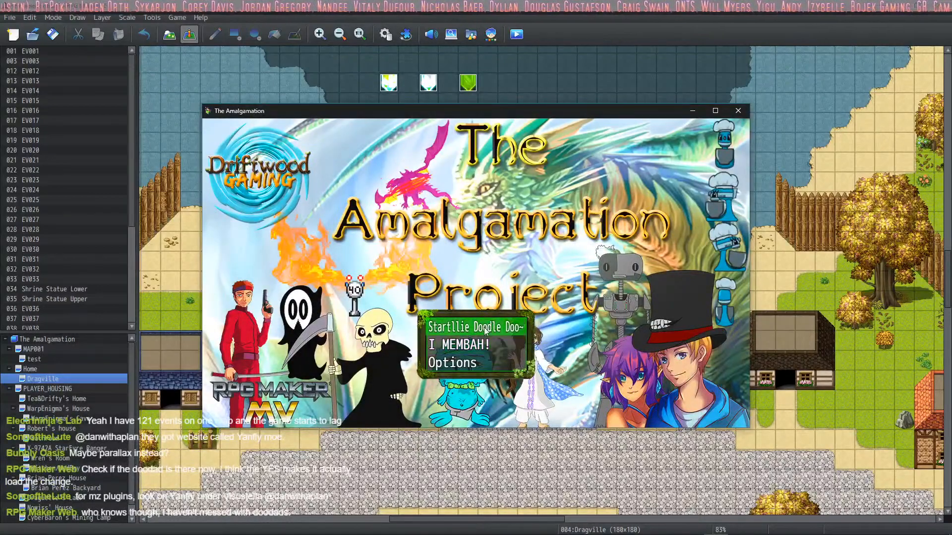
click(485, 331)
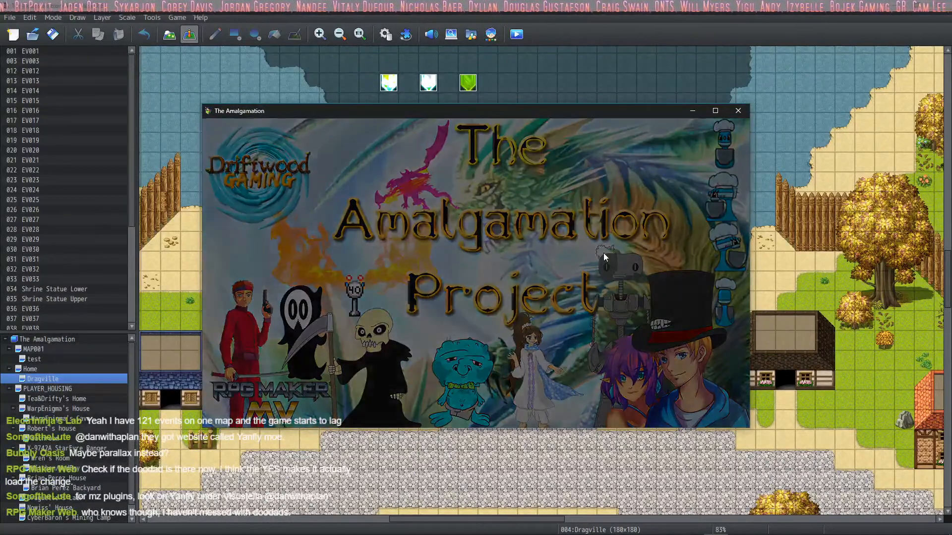
key(Return)
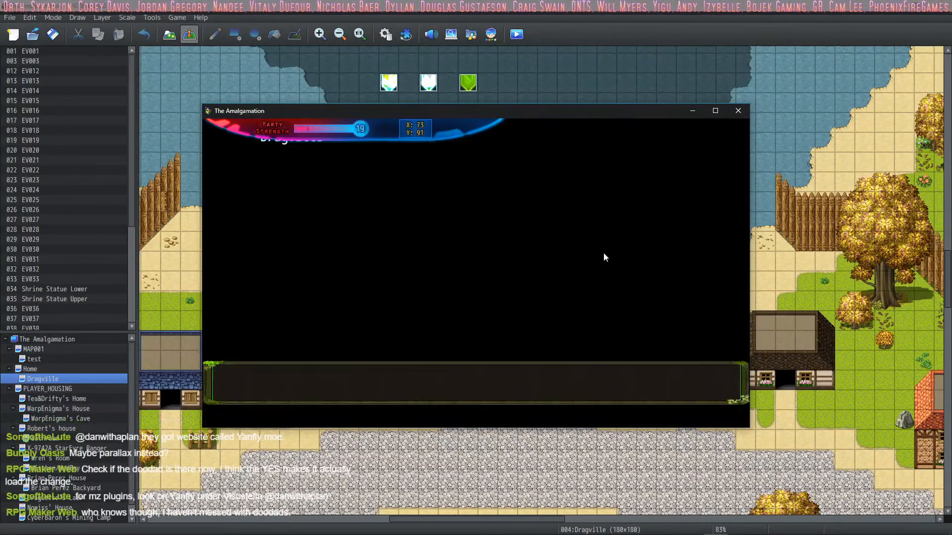
key(Left)
key(Up)
key(Up)
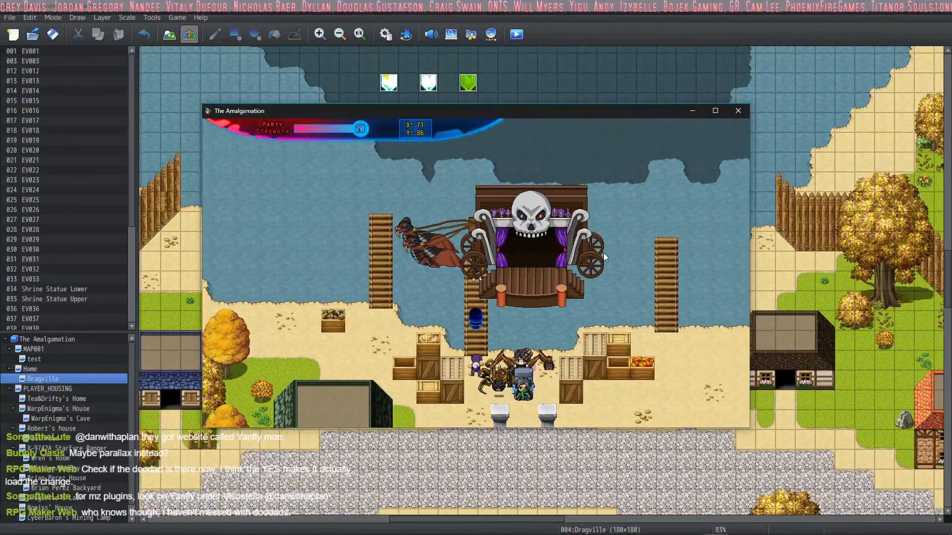
Walk the party southwest from the pier along the cobbled road and out through the Dollin gate.
key(Down)
key(Down)
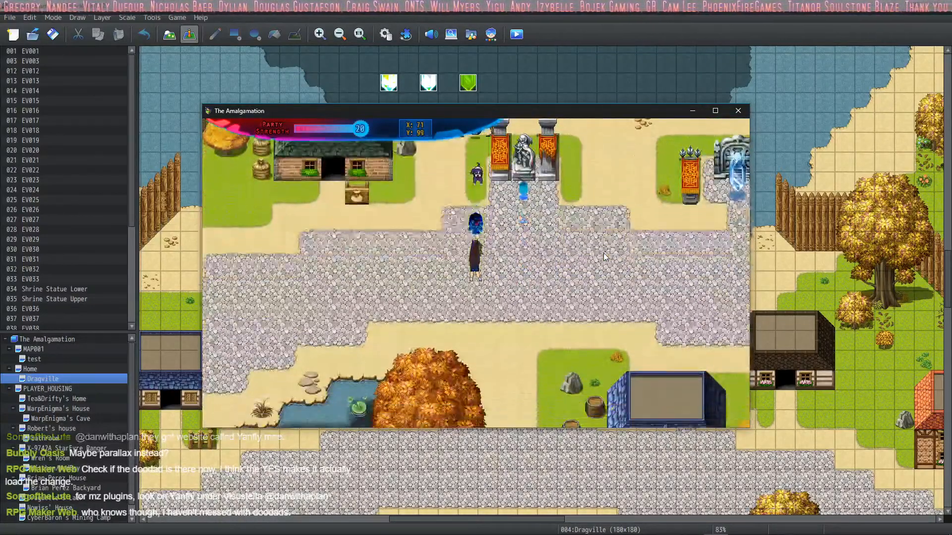
key(Left)
key(Down)
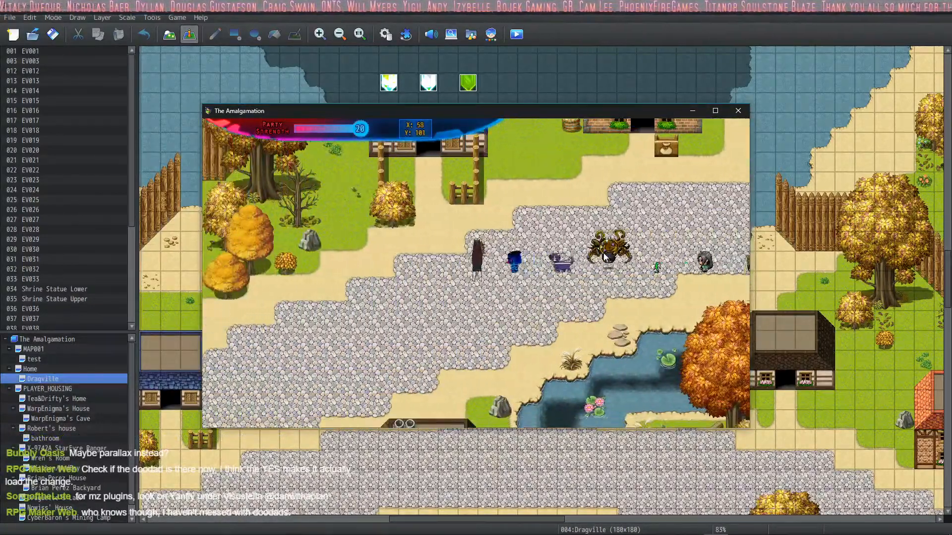
key(Left)
key(Left)
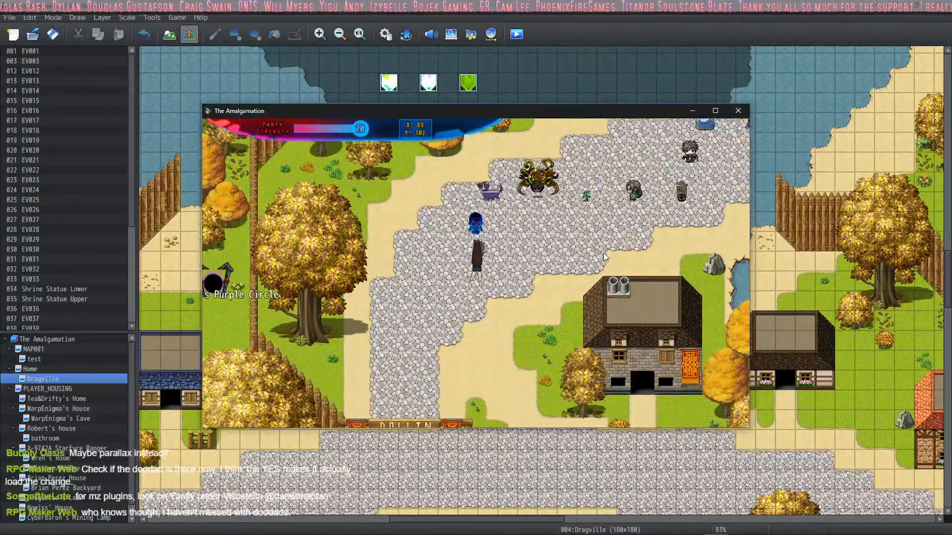
key(Down)
key(Down)
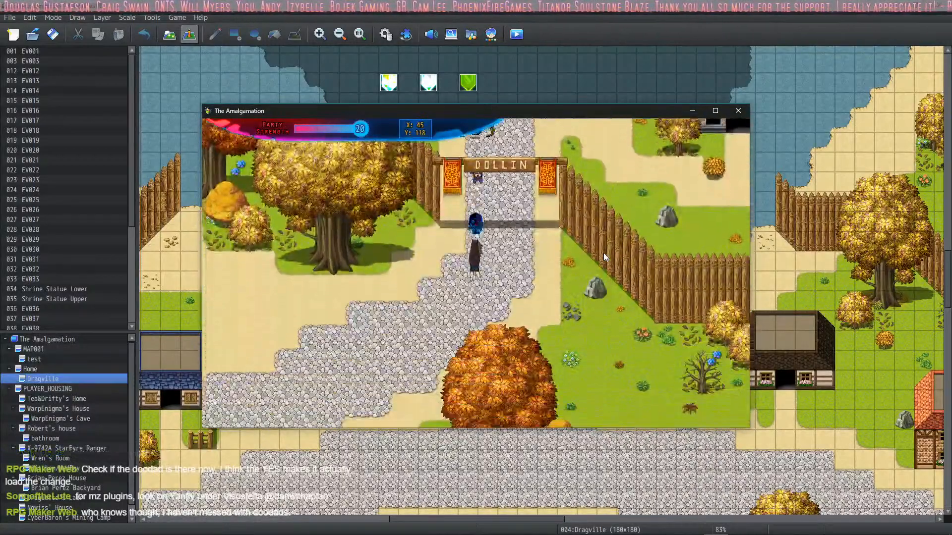
Walk the party south through the autumn trees and east across the meadow to Wren's Space Ship.
key(Left)
key(Down)
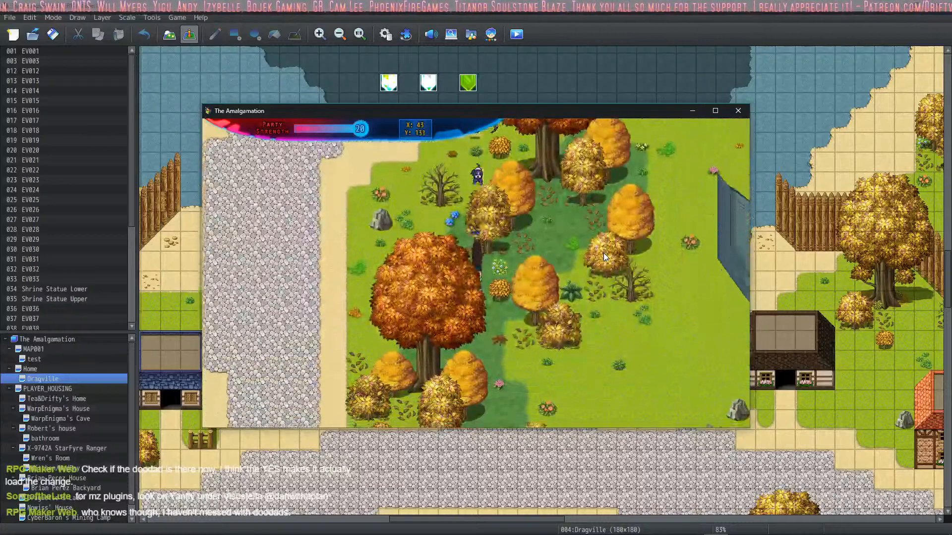
key(Right)
key(Right)
key(Down)
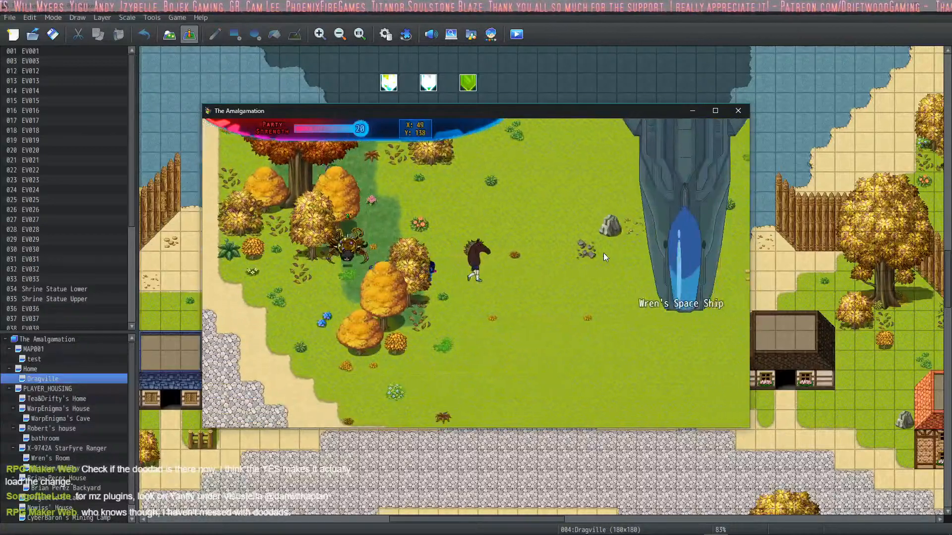
key(Right)
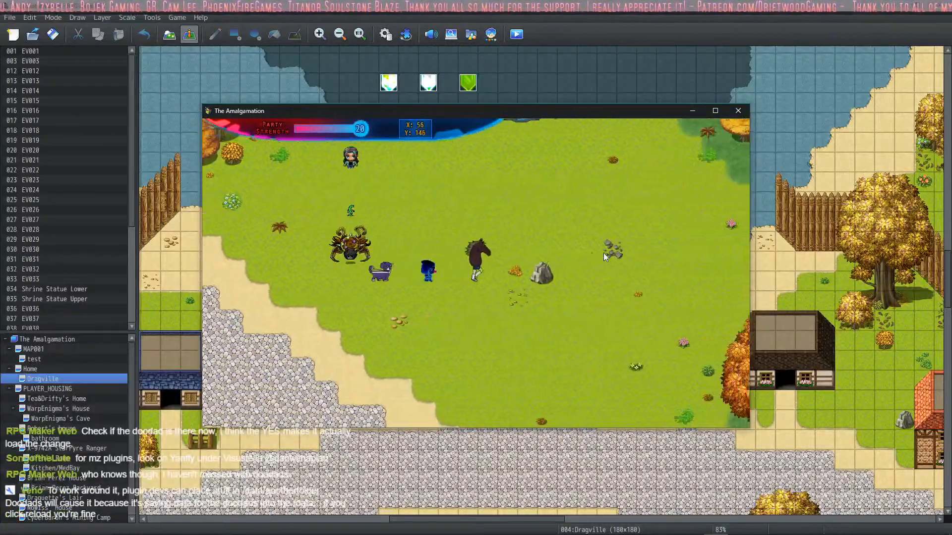
key(Up)
key(Right)
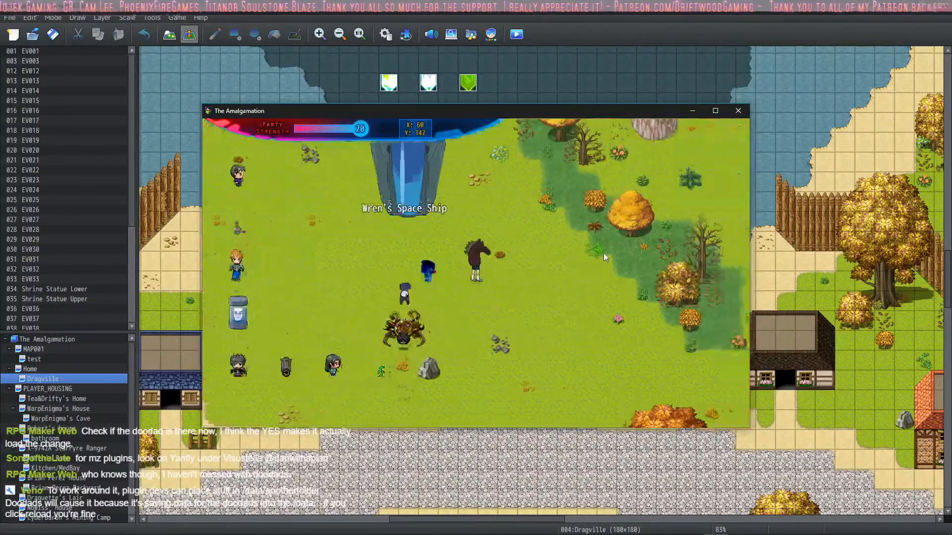
Walk the party southeast across the meadow, back west past the nose of Wren's Space Ship and north along its western side.
key(Down)
key(Right)
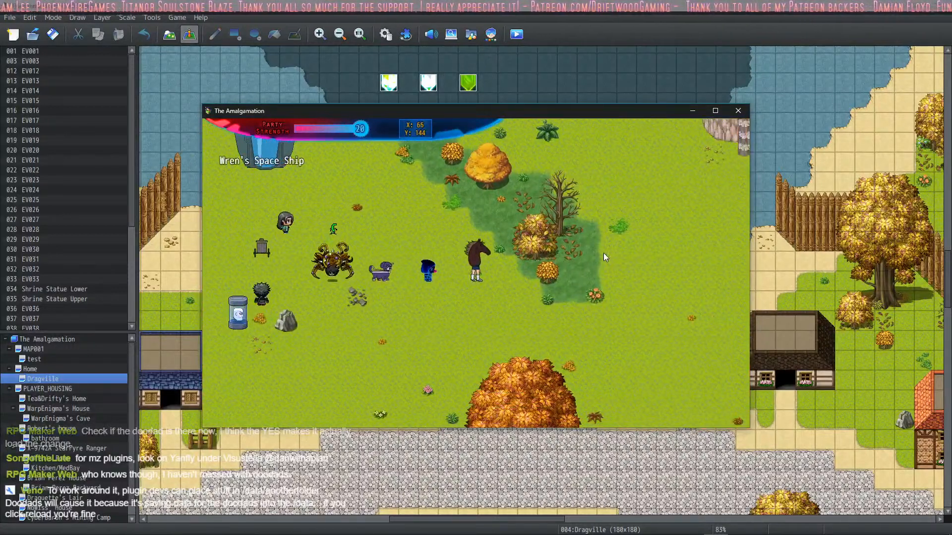
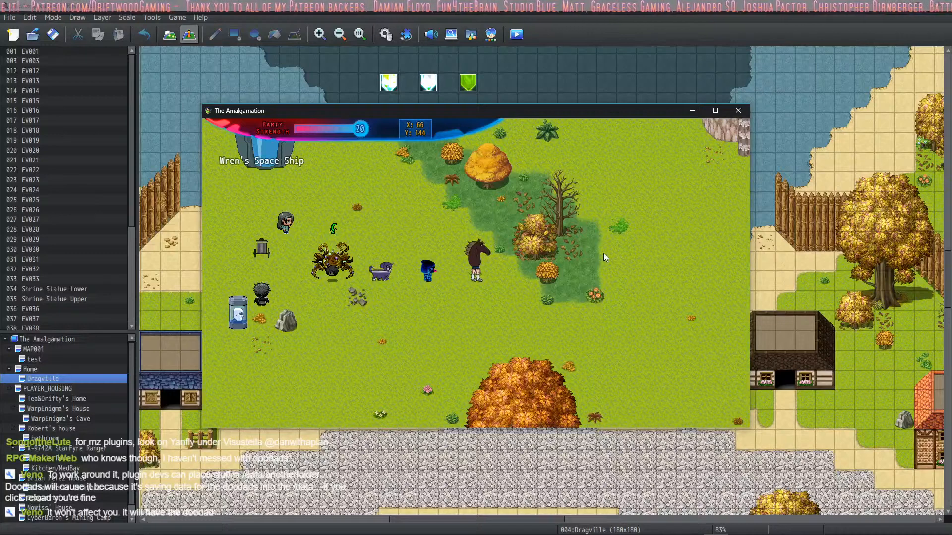
key(Up)
key(Left)
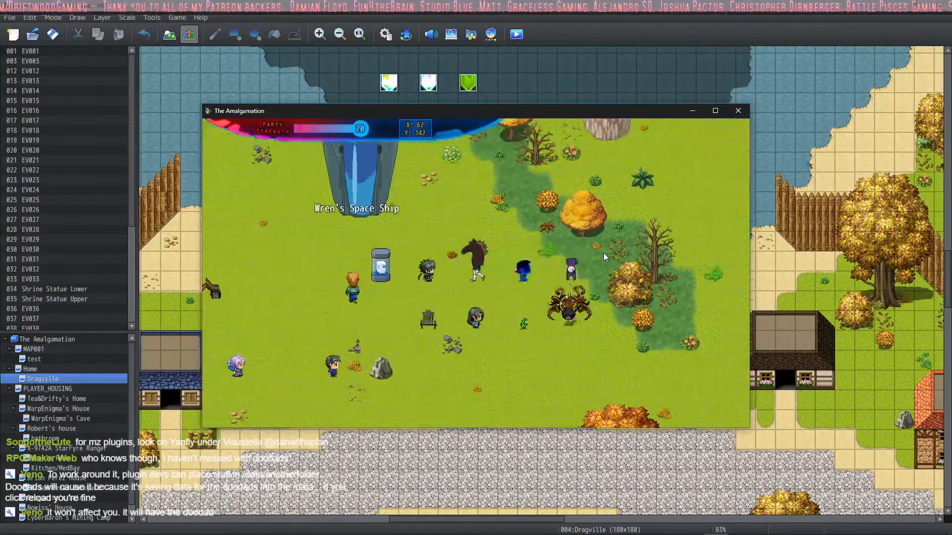
key(Up)
key(Left)
key(Left)
key(Up)
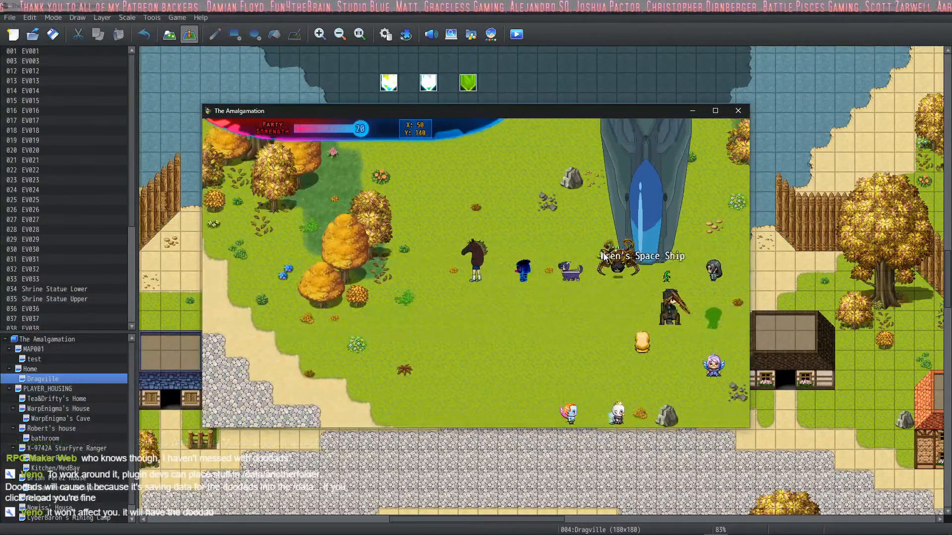
key(Up)
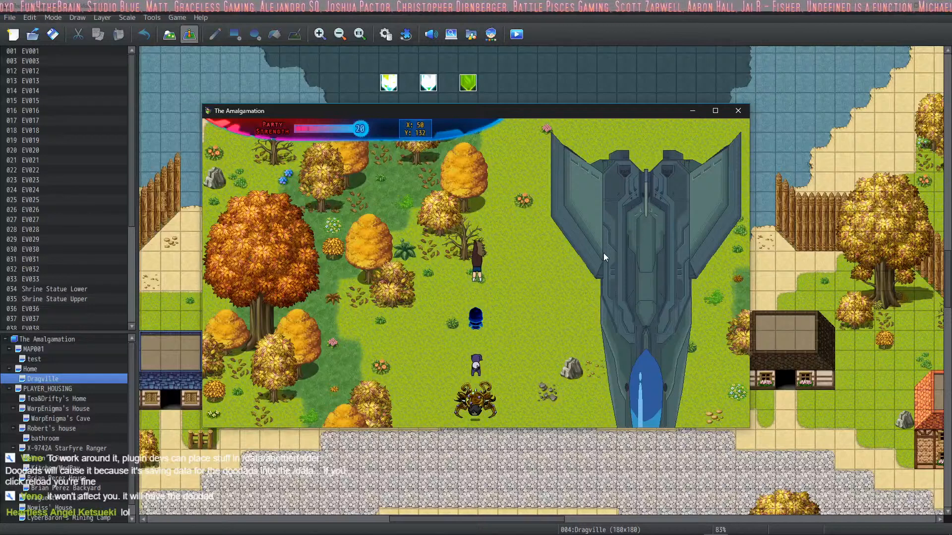
Walk the party in and out of the autumn trees west of Wren's Space Ship to check how they overlap the characters.
key(Left)
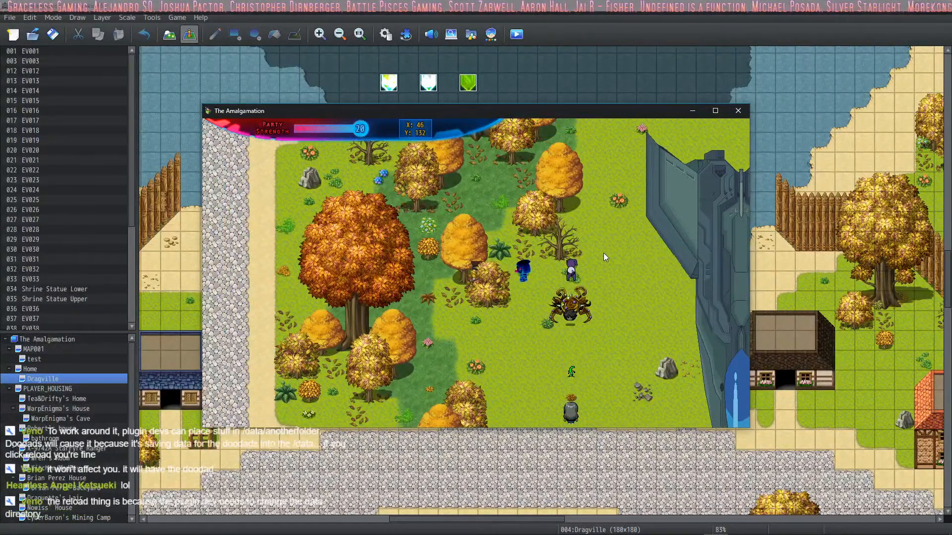
key(Right)
key(Down)
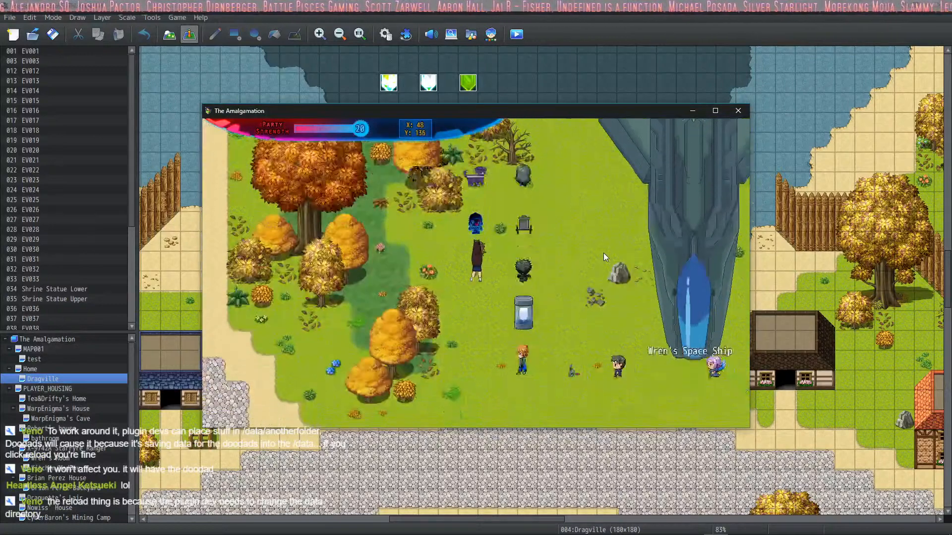
key(Left)
key(Right)
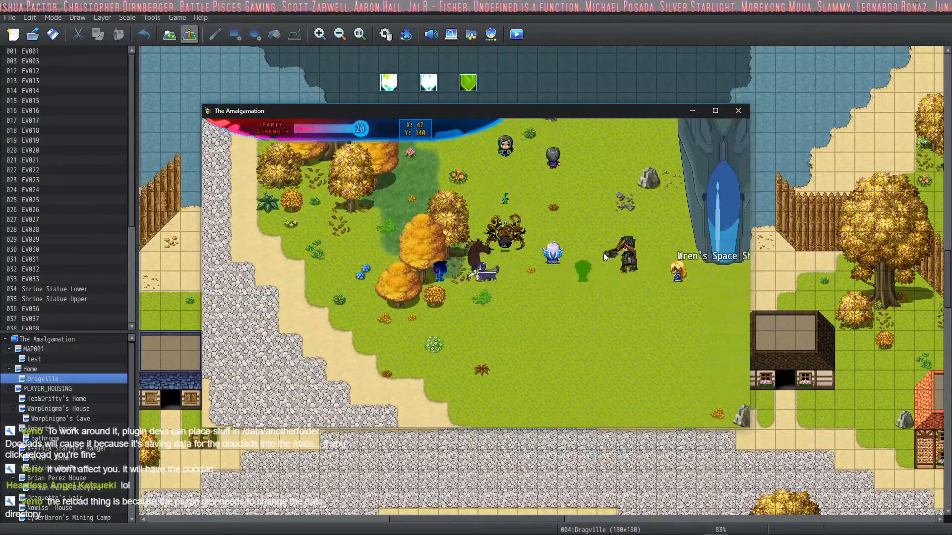
key(Down)
key(Right)
key(Up)
key(Up)
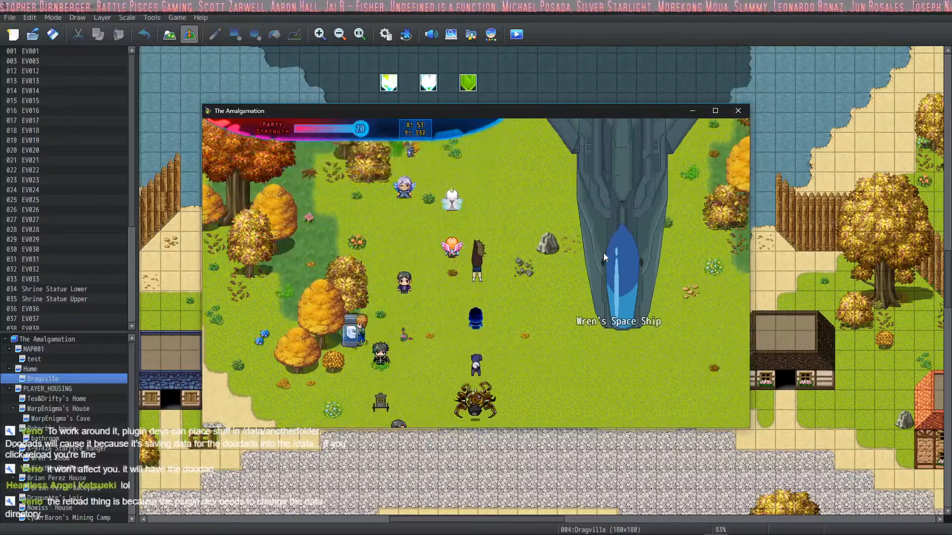
key(Left)
key(Up)
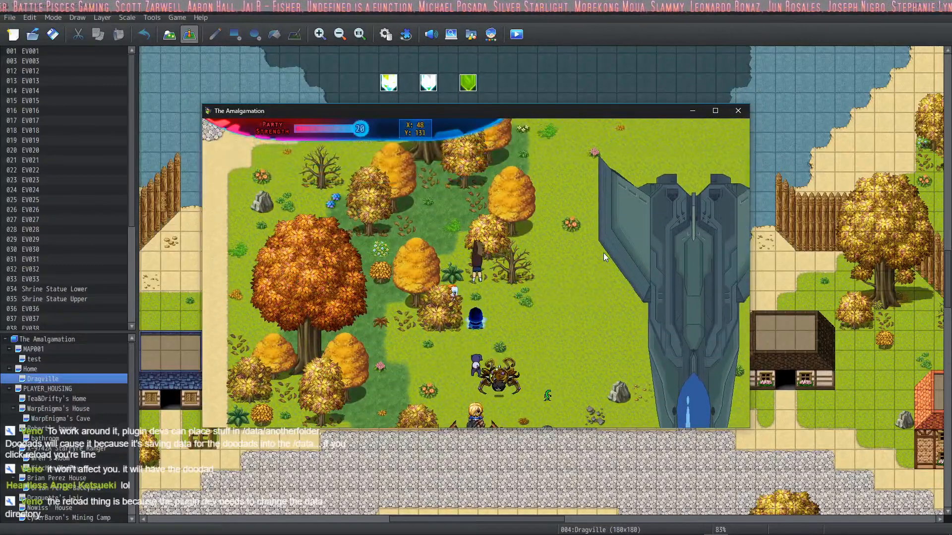
Walk the party out of the trees toward the ship and north to the clearing below the wooden palisade.
key(Down)
key(Down)
key(Down)
key(Right)
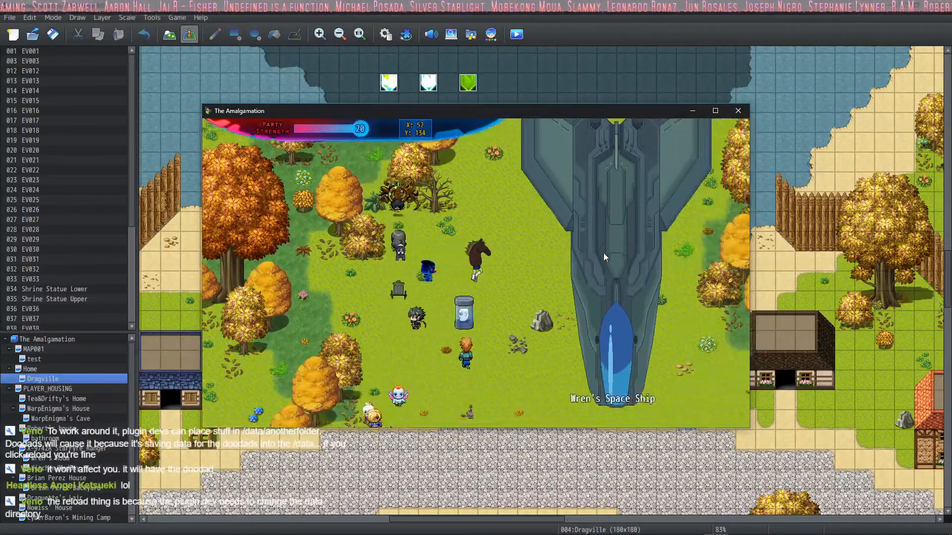
key(Up)
key(Up)
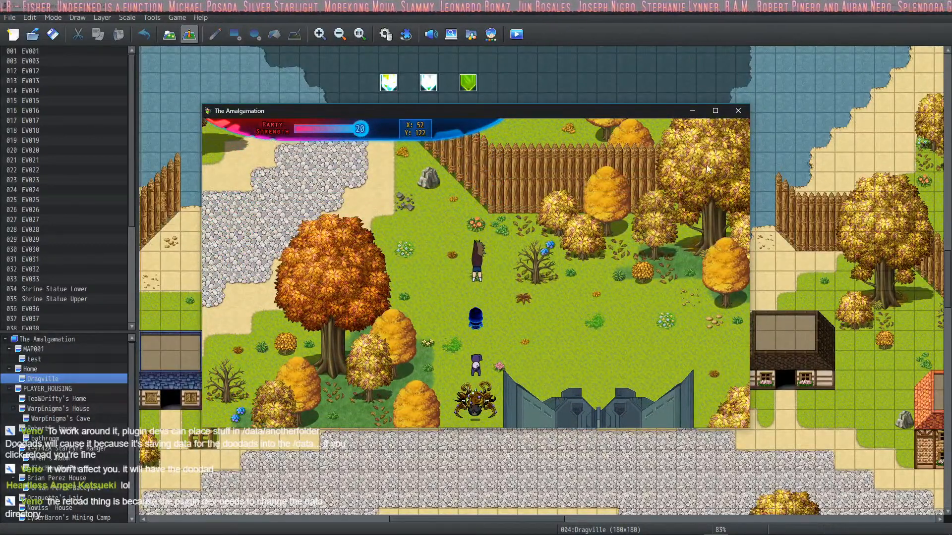
Close the playtest and open the settings of the YEP_GridFreeDoodads plugin from the plugin list.
click(737, 111)
click(405, 34)
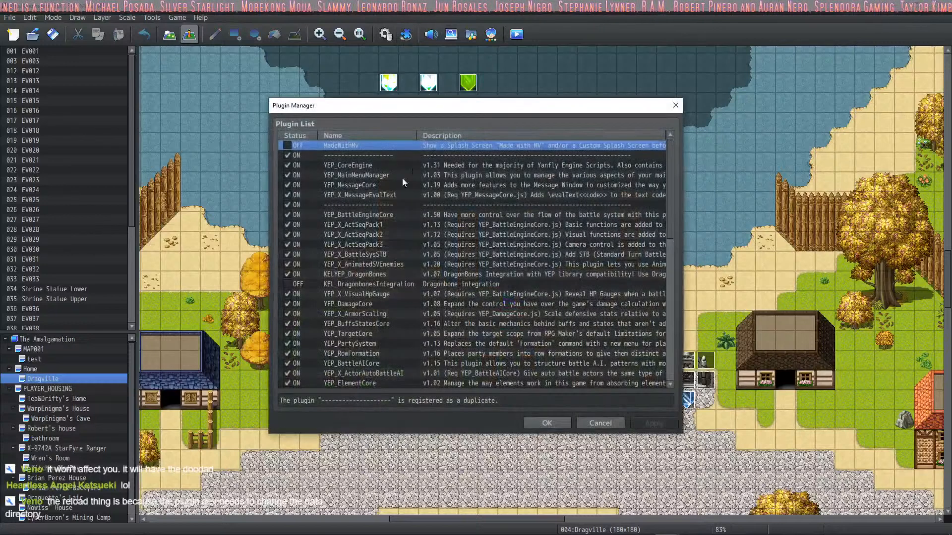
scroll(363, 186, down, 3)
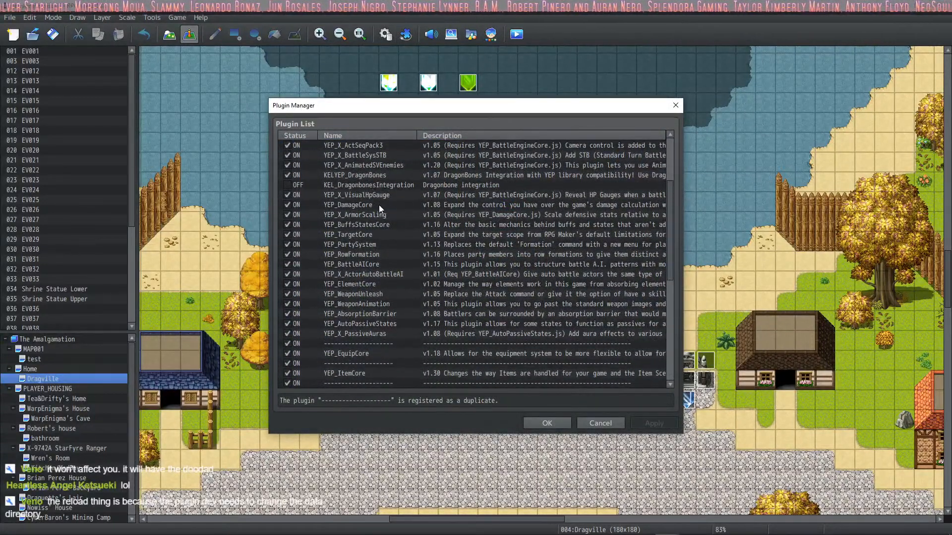
scroll(386, 210, down, 1)
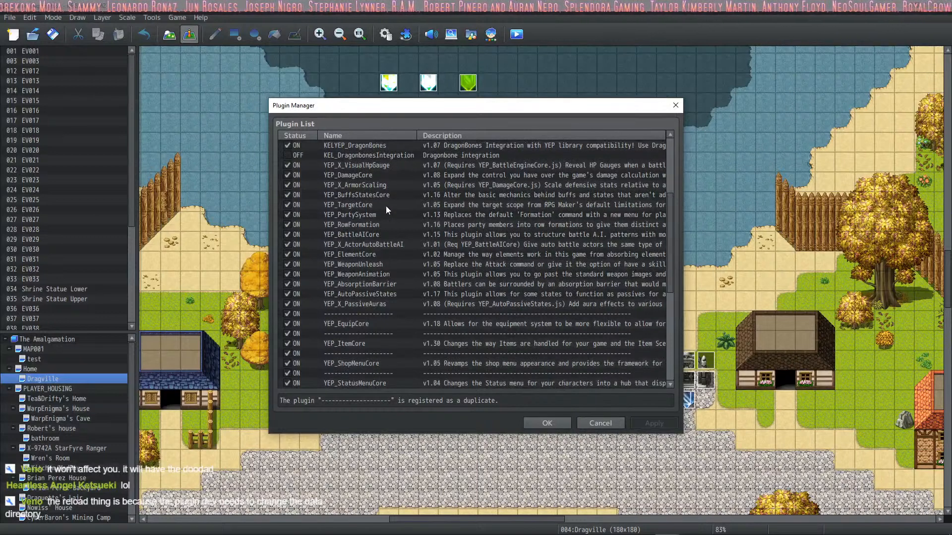
scroll(391, 322, up, 4)
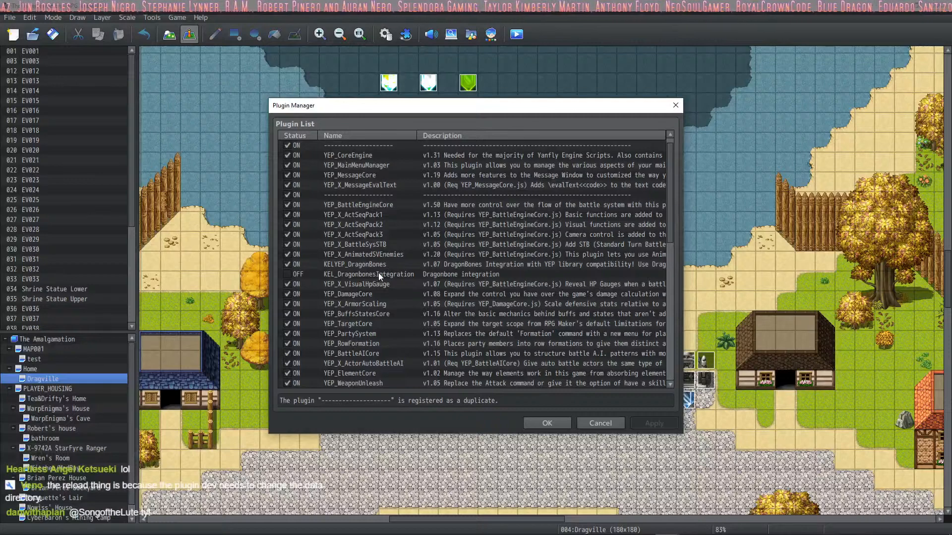
scroll(387, 270, down, 10)
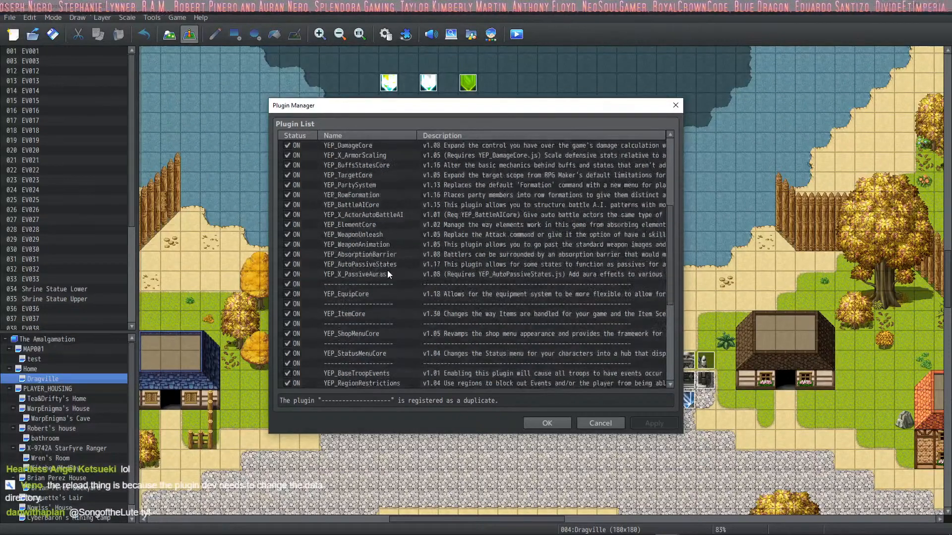
scroll(387, 272, down, 2)
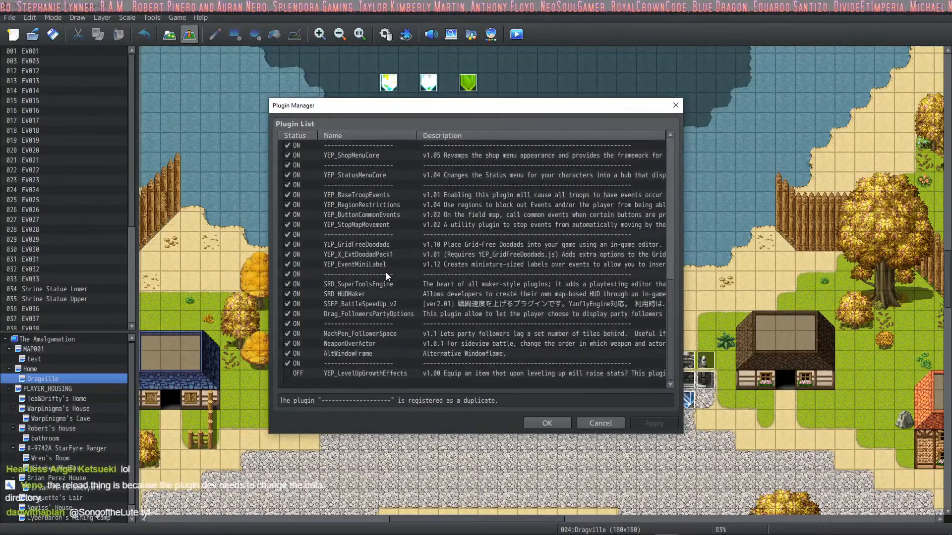
double_click(372, 245)
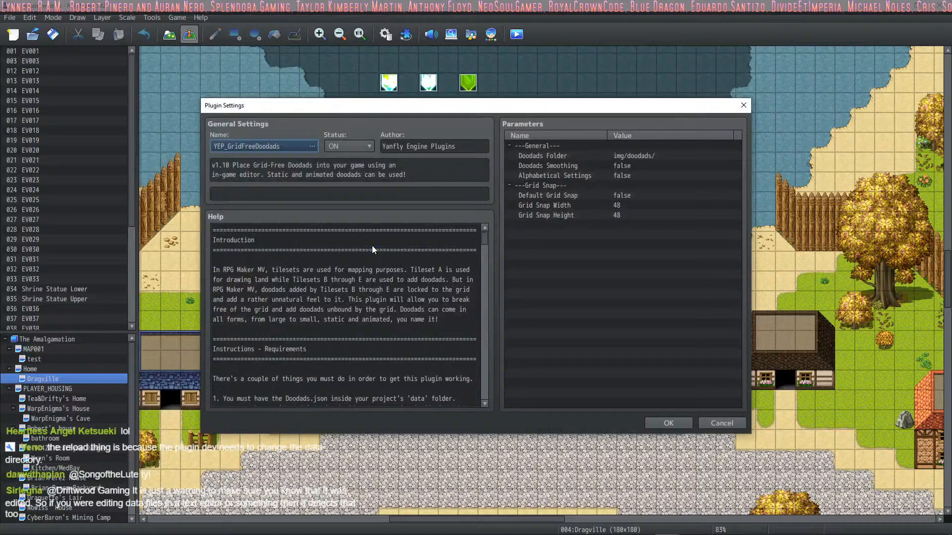
Check the Doodads Folder parameter, discard the plugin settings dialog and close the plugin list.
click(620, 155)
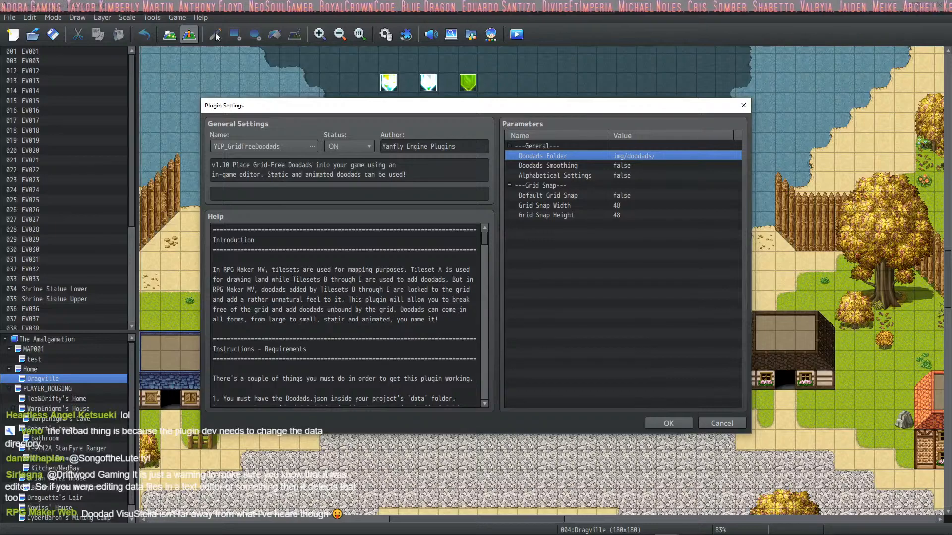
click(722, 422)
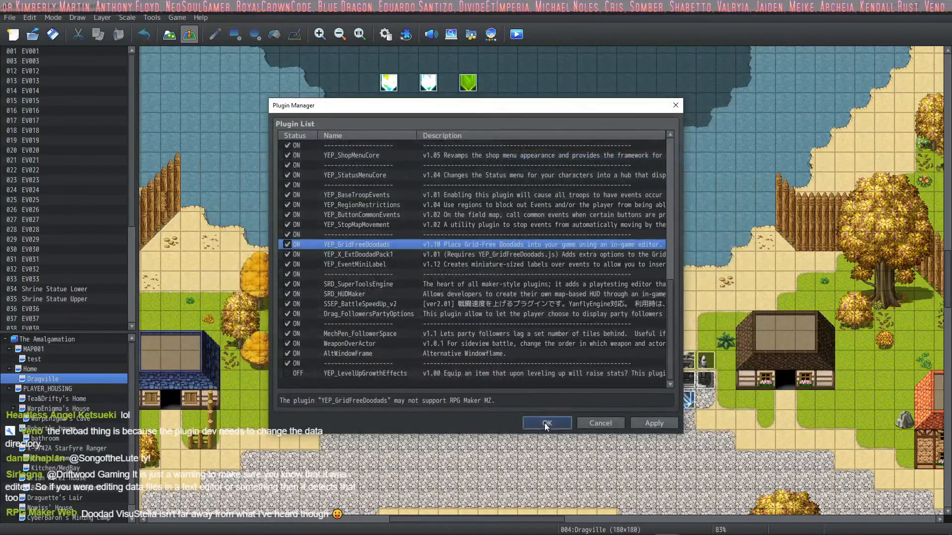
click(544, 421)
Switch to The Amalgamation folder under RPG Maker MZ in File Explorer and close the window of its RPG Maker MV copy.
key(alt+Tab)
key(alt+Tab)
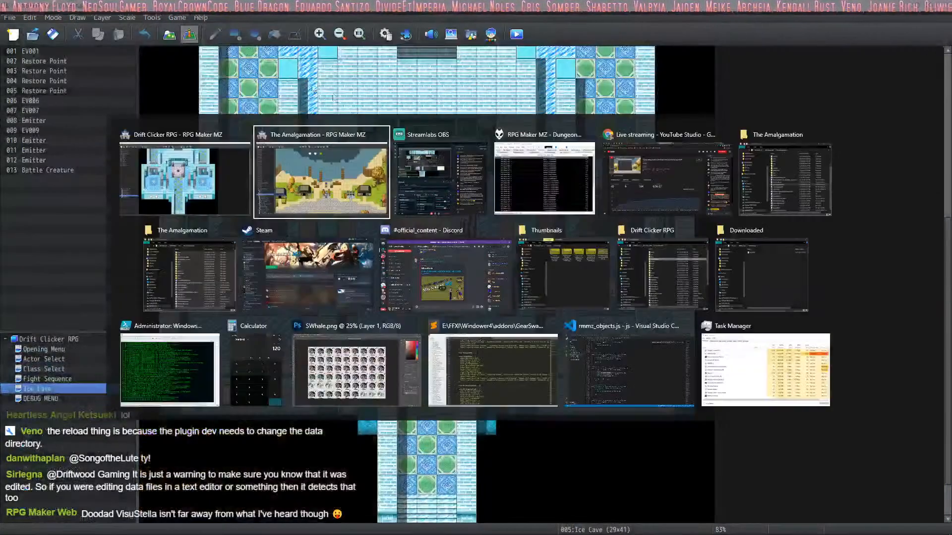
key(alt+Tab)
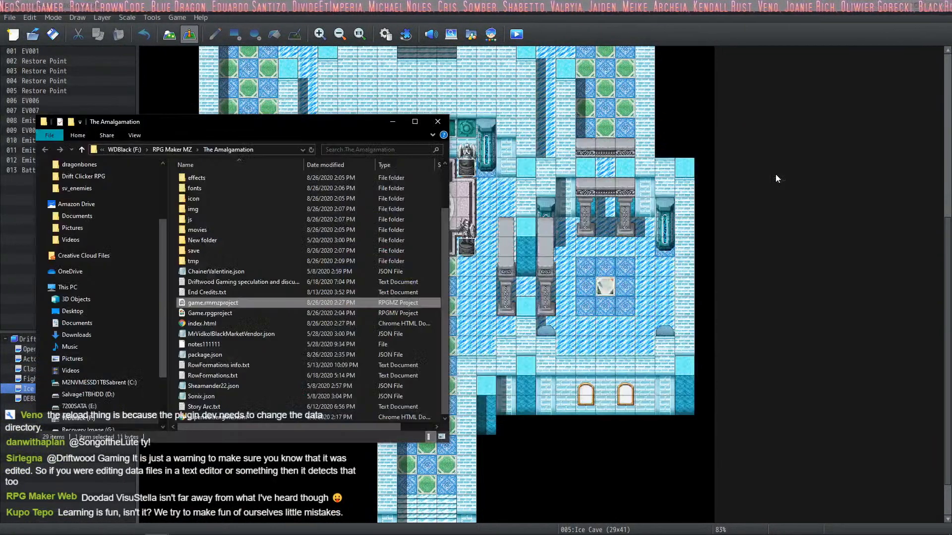
key(alt+Tab)
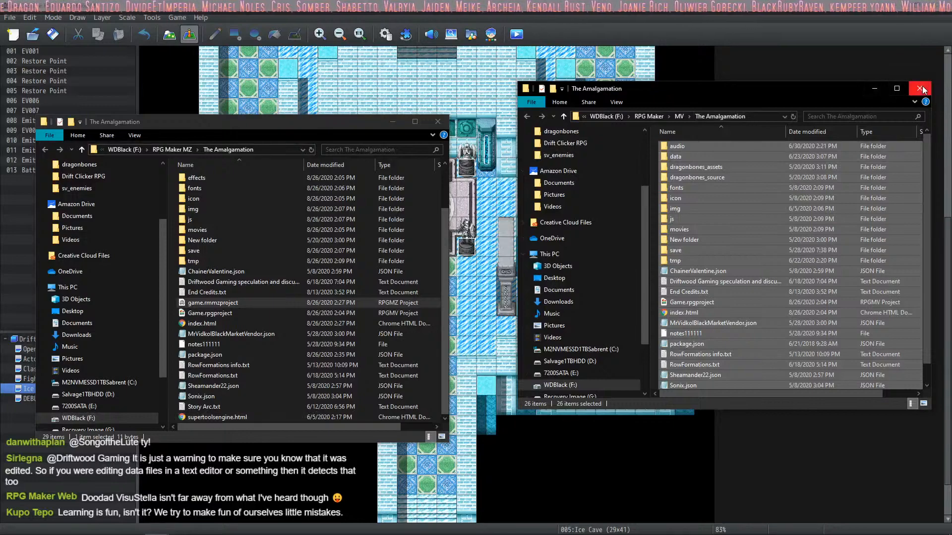
click(920, 89)
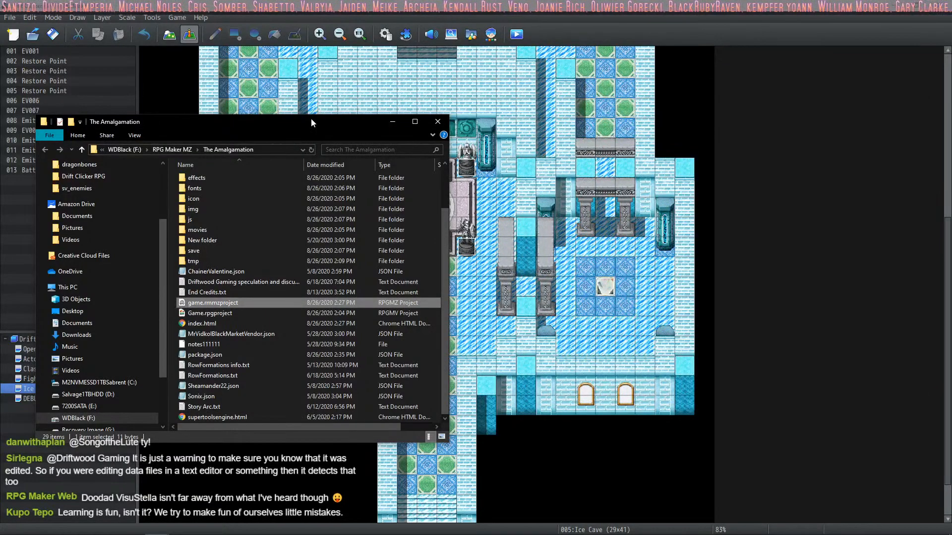
drag(311, 119, 727, 75)
scroll(635, 223, up, 2)
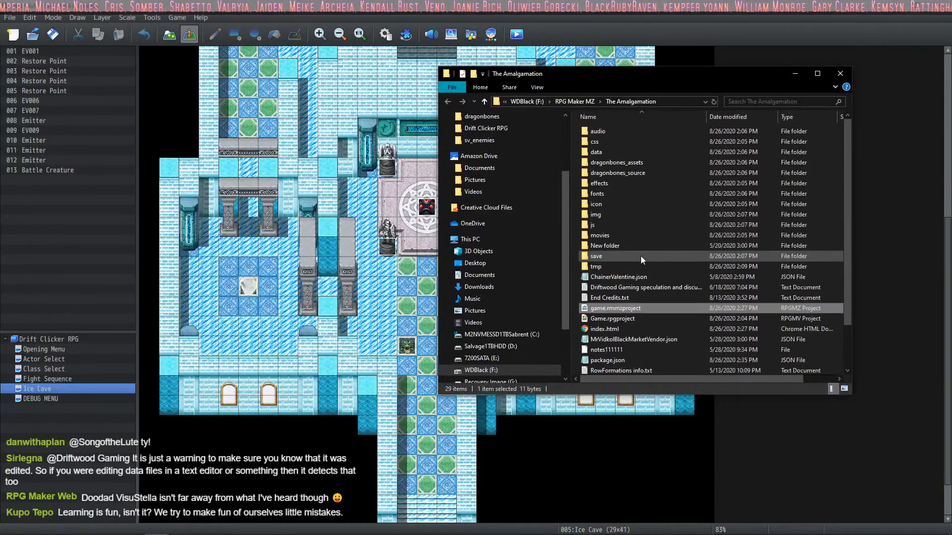
Open the project's data folder and select Doodads.json among the map and database files.
double_click(601, 152)
scroll(628, 201, down, 5)
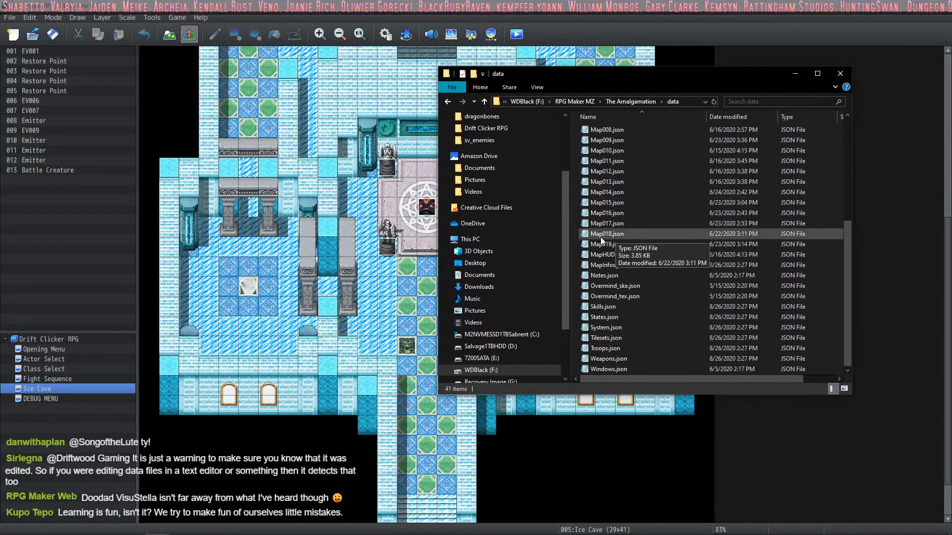
scroll(600, 236, up, 5)
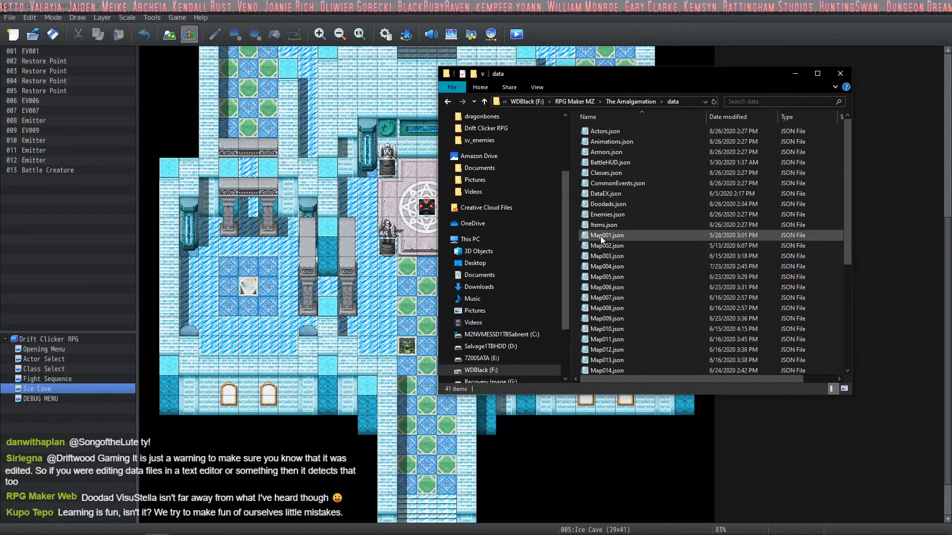
click(602, 204)
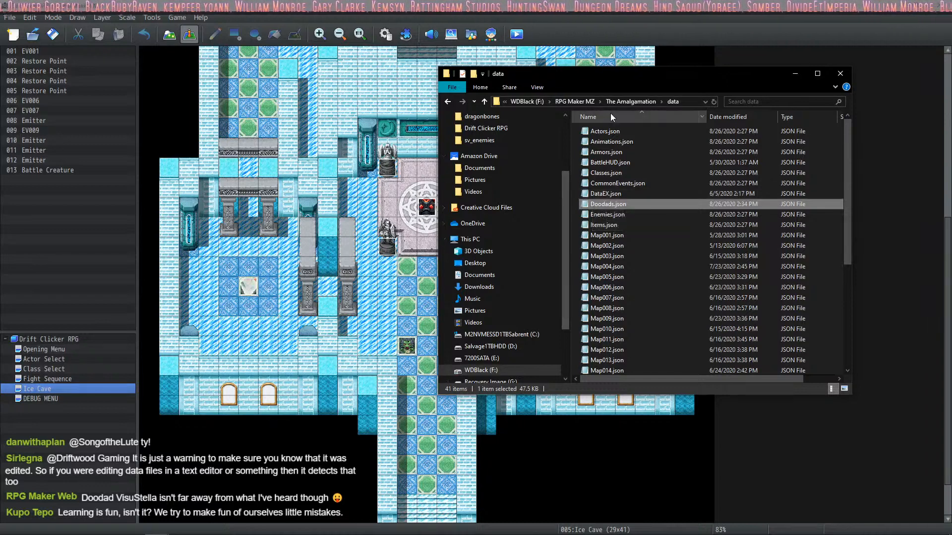
Switch back to The Amalgamation in RPG Maker MZ and open the YEP_GridFreeDoodads plugin's Doodads Folder parameter for editing.
key(alt+Tab)
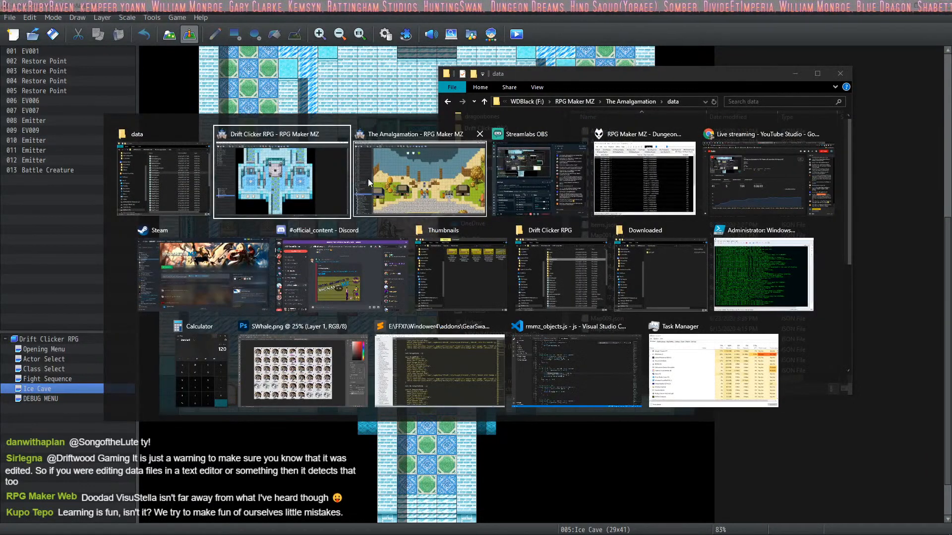
click(421, 177)
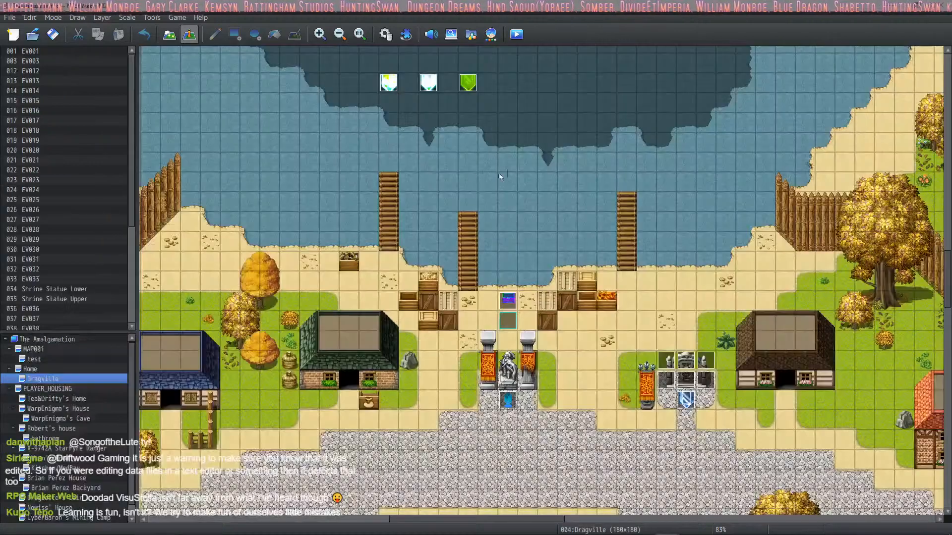
click(405, 34)
scroll(357, 285, down, 10)
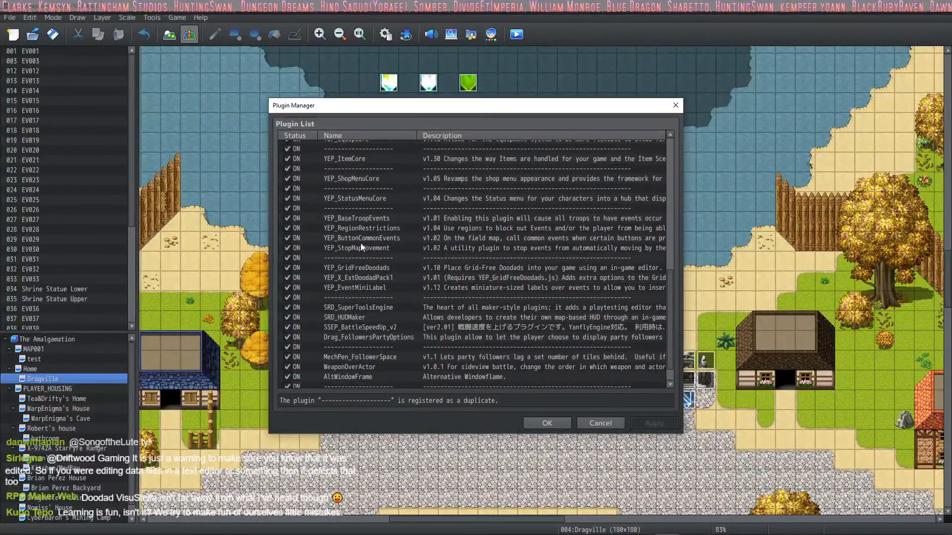
double_click(368, 269)
double_click(638, 156)
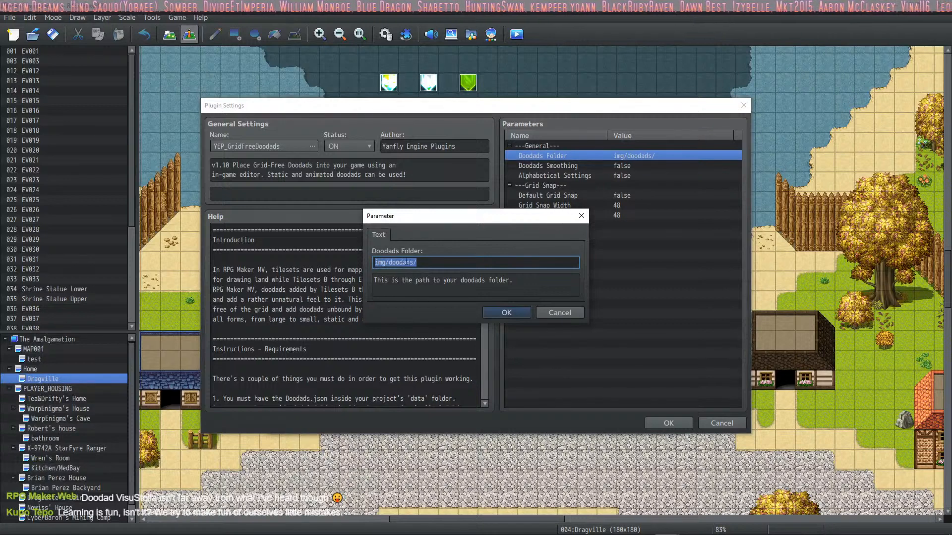
Switch to File Explorer, check The Amalgamation's img/doodads folder, and return to the project's root folder.
key(alt+Tab)
click(412, 266)
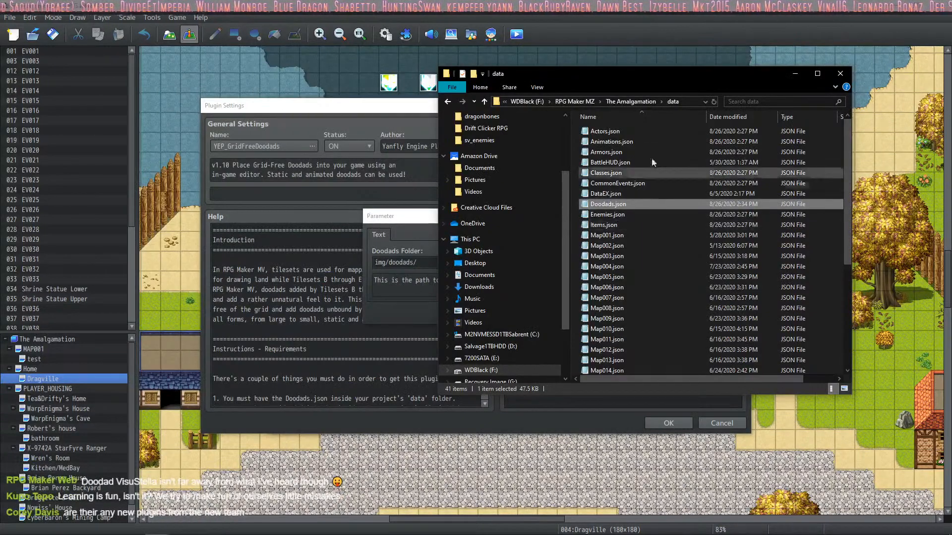
click(630, 102)
click(595, 214)
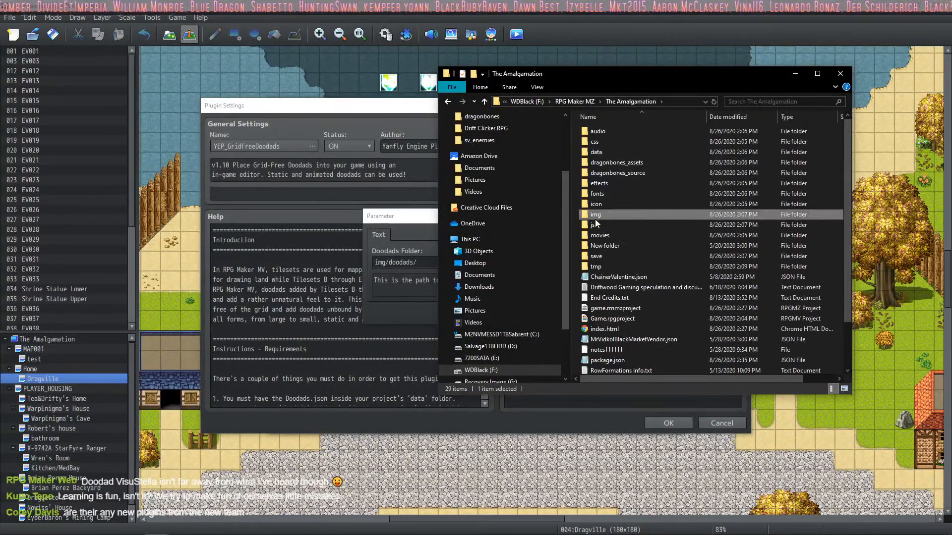
double_click(595, 218)
double_click(614, 171)
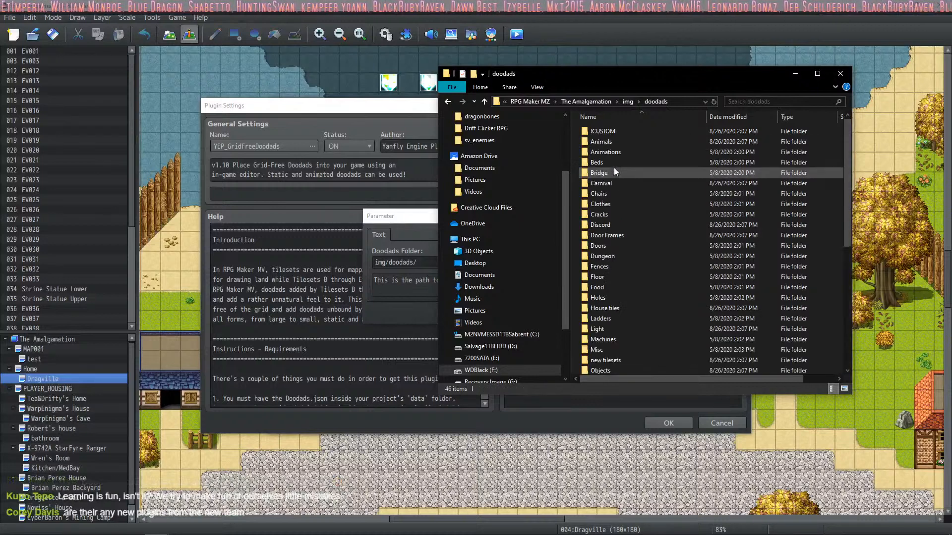
click(593, 103)
Return to RPG Maker MZ, cancel the Doodads Folder parameter and plugin settings dialogs, and close the plugin list.
click(423, 226)
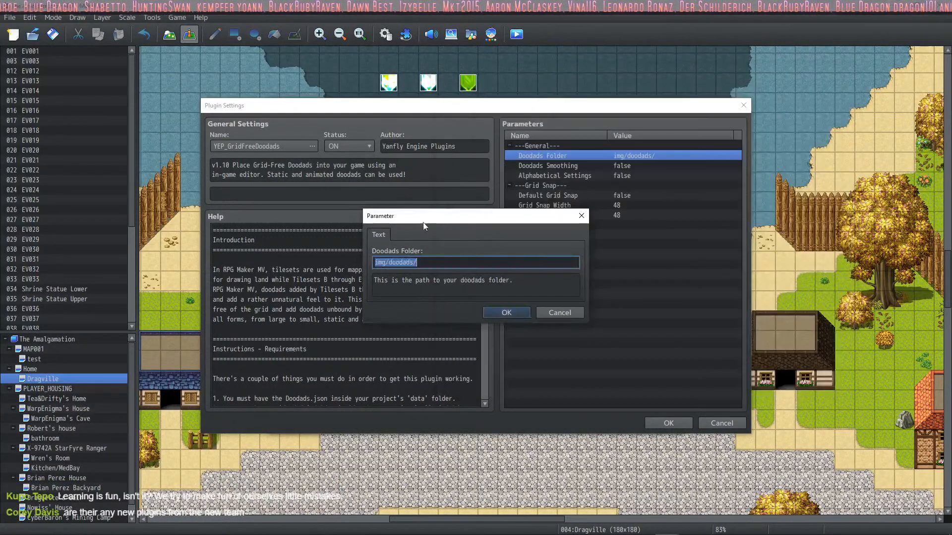
click(574, 314)
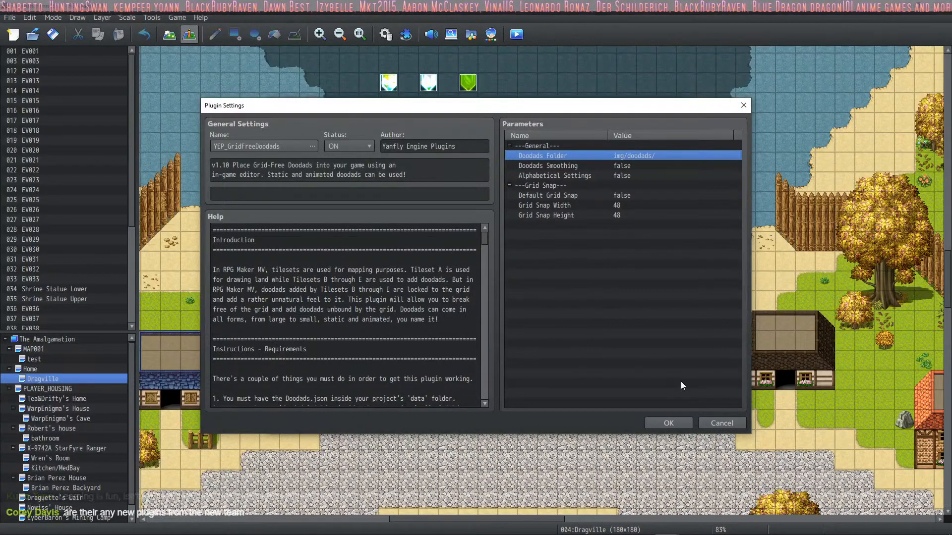
click(718, 422)
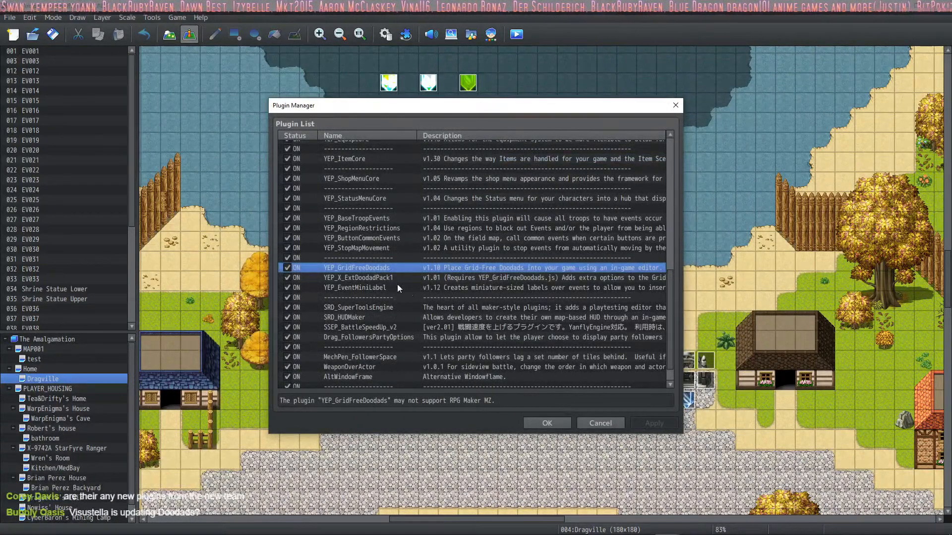
click(554, 422)
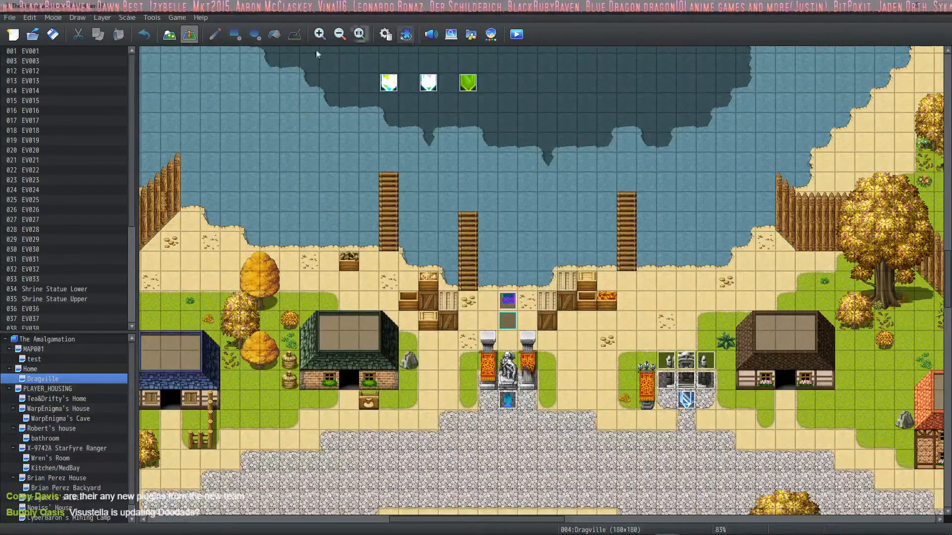
Switch to Visual Studio Code and expand the plugins folder in the js file tree.
click(254, 526)
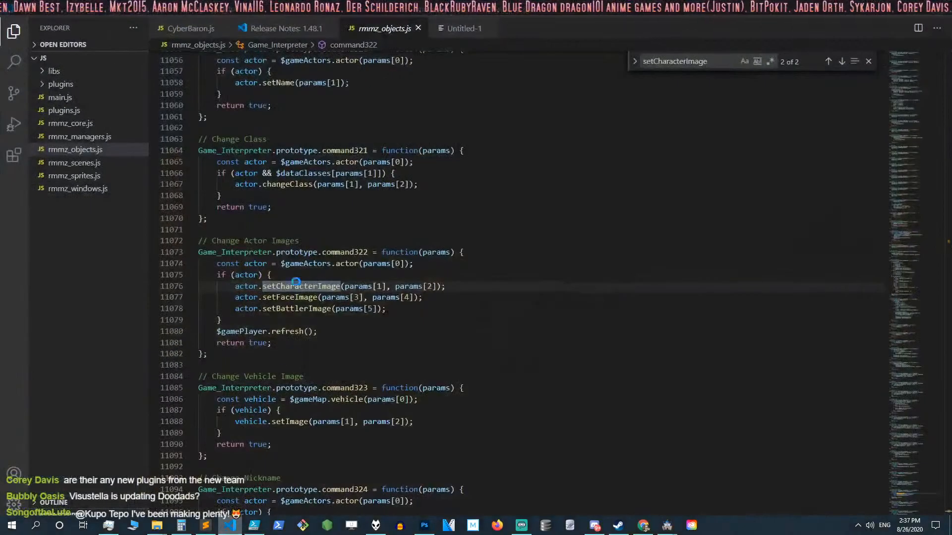
click(31, 9)
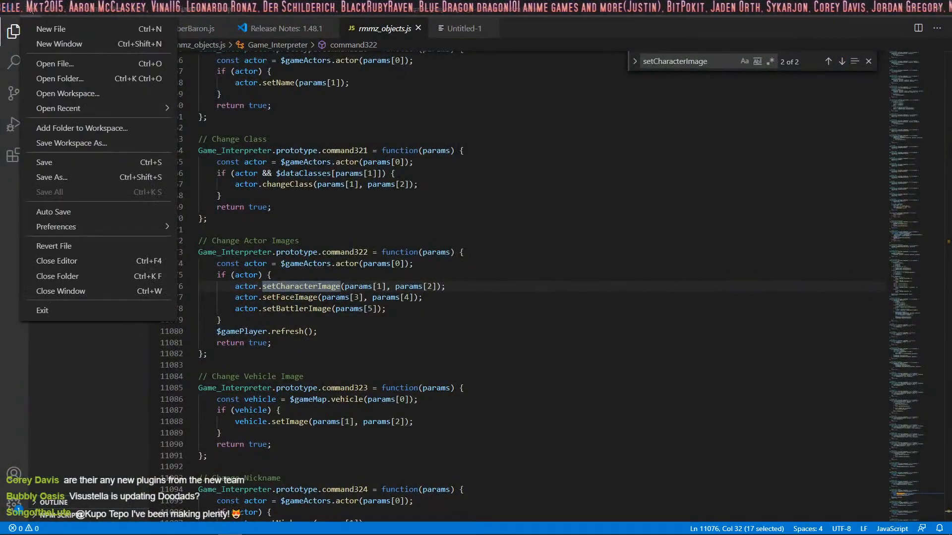
click(68, 86)
click(61, 85)
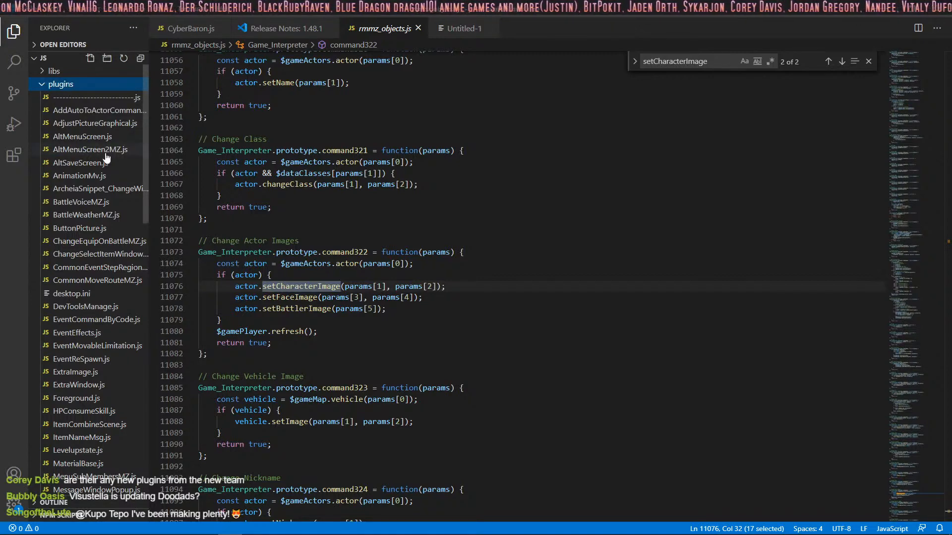
Start opening a file and go to the RPG Maker MZ folder on the WDBlack (F:) drive.
click(31, 9)
click(54, 64)
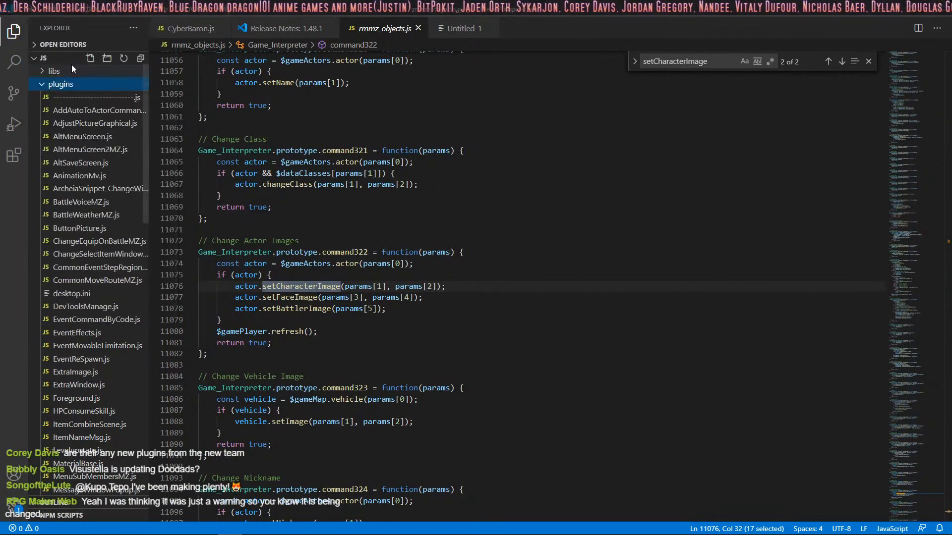
click(182, 24)
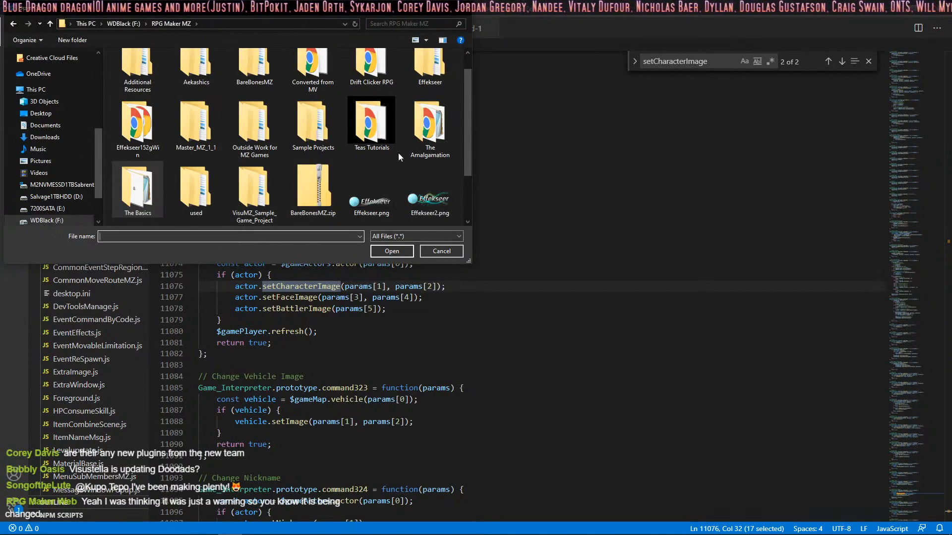
Look through the Drift Clicker RPG project's js/plugins folder for the doodads plugin file.
scroll(391, 149, up, 1)
double_click(354, 88)
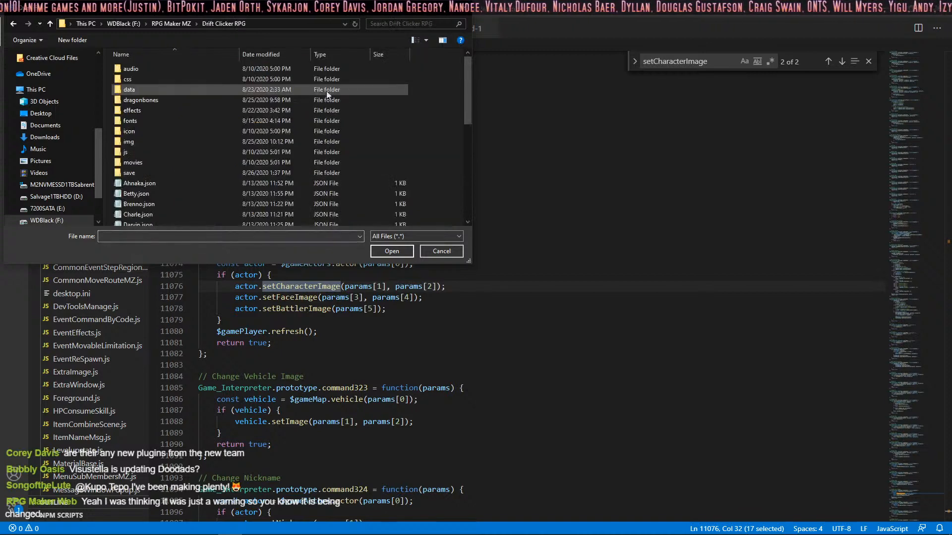
double_click(137, 152)
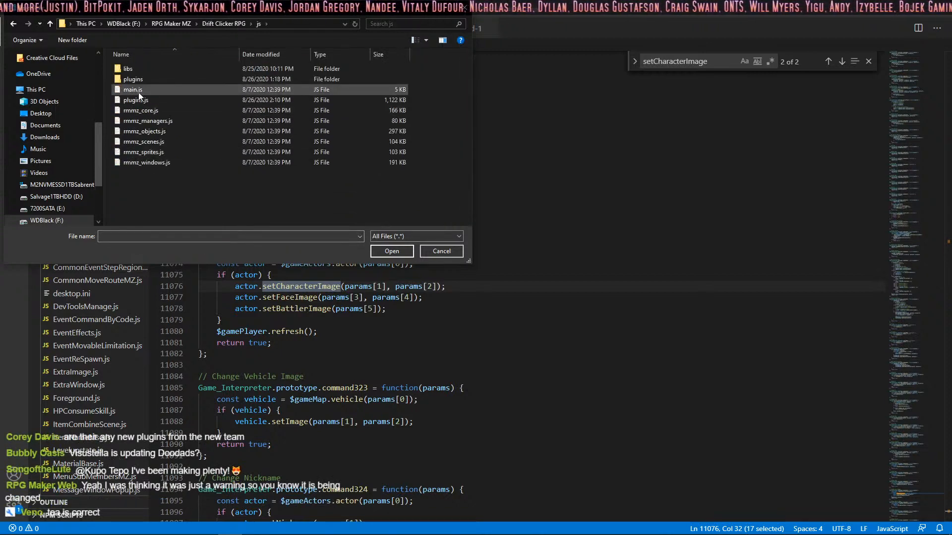
double_click(151, 79)
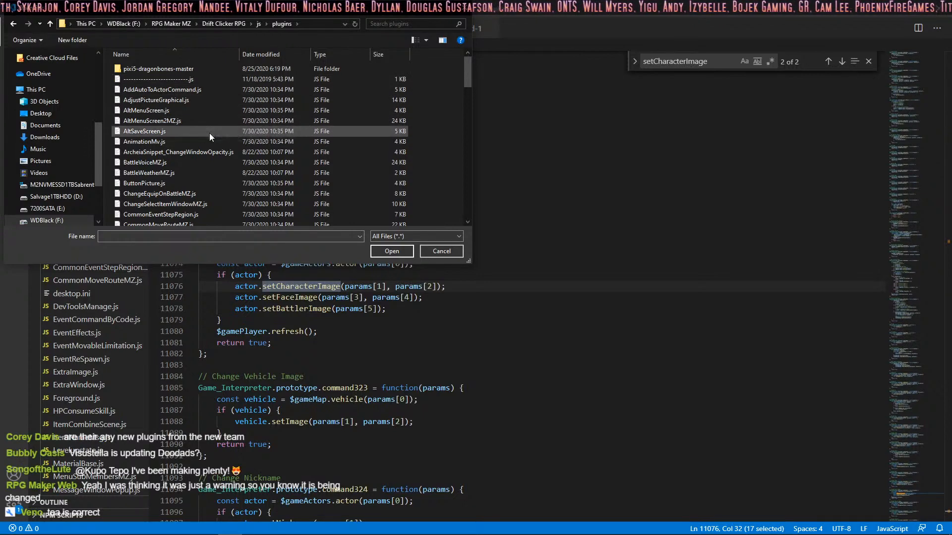
scroll(223, 134, down, 6)
drag(468, 109, 469, 203)
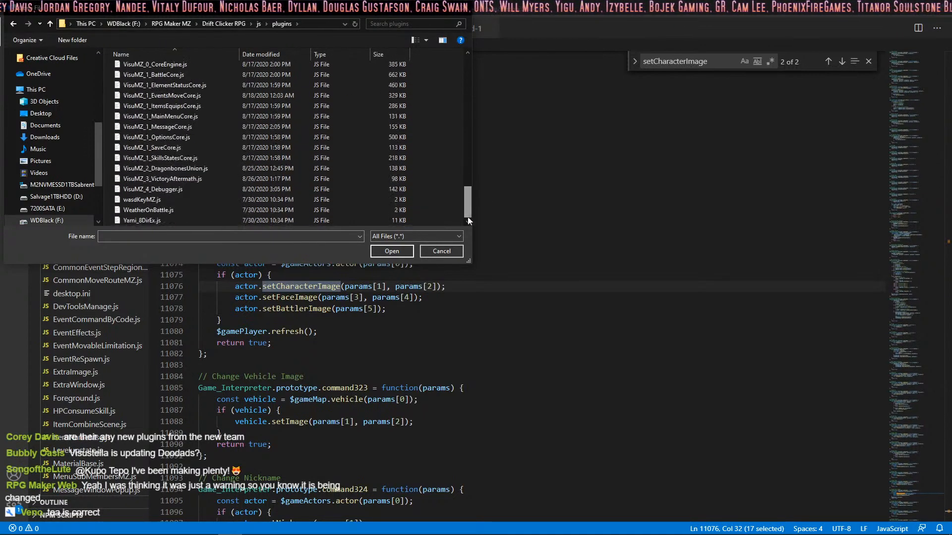
scroll(198, 200, up, 8)
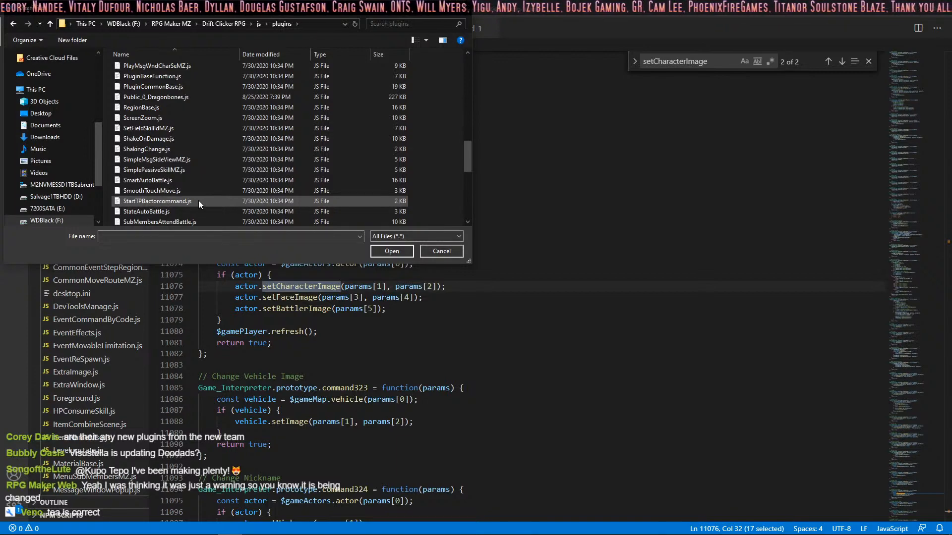
scroll(201, 139, up, 10)
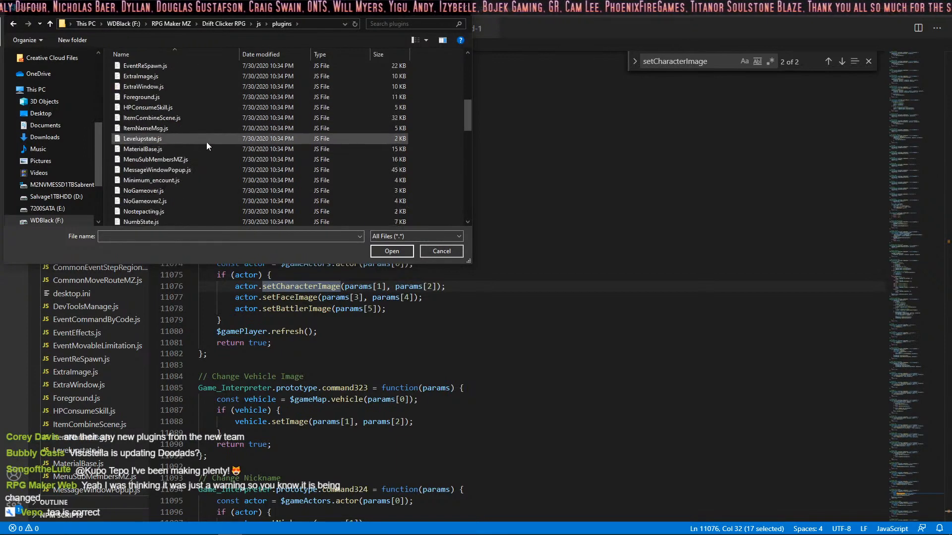
scroll(201, 137, up, 1)
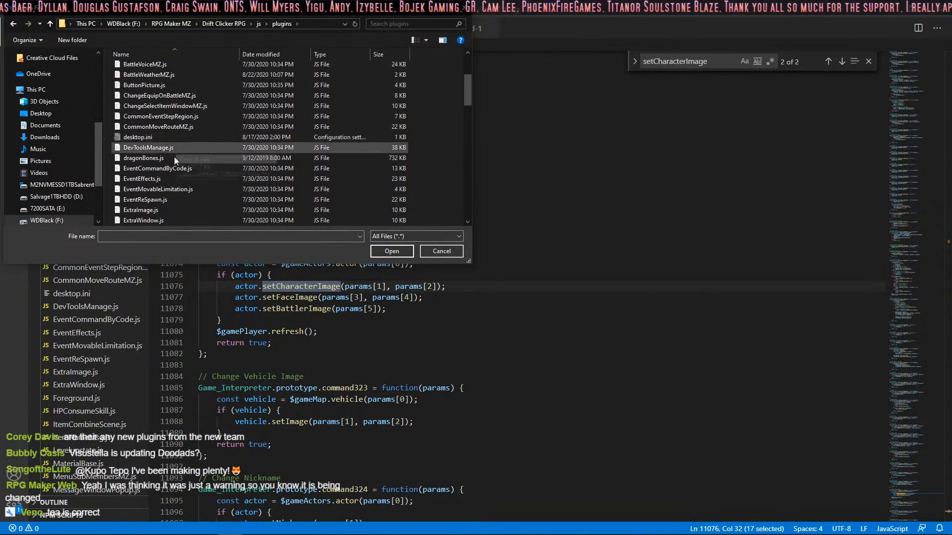
drag(468, 97, 462, 217)
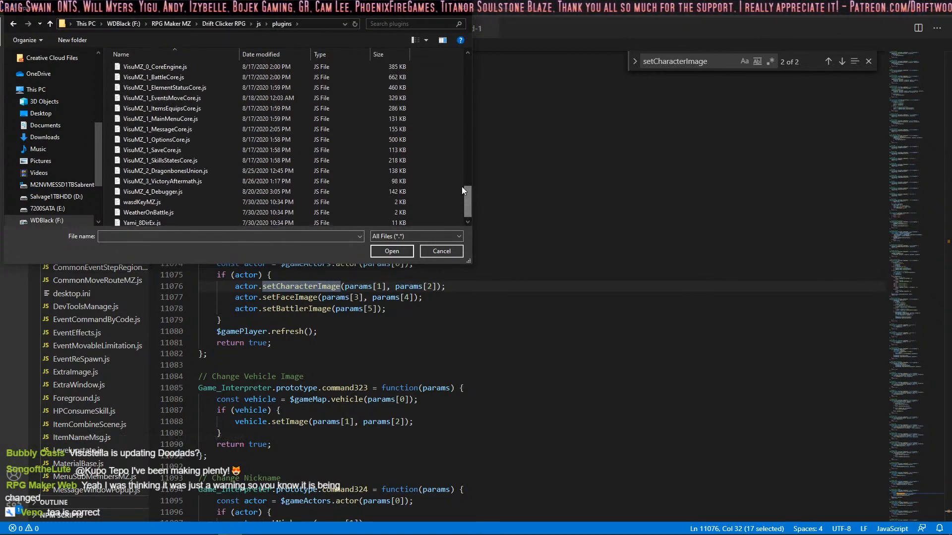
Open YEP_GridFreeDoodads.js from The Amalgamation's js/plugins folder.
click(174, 24)
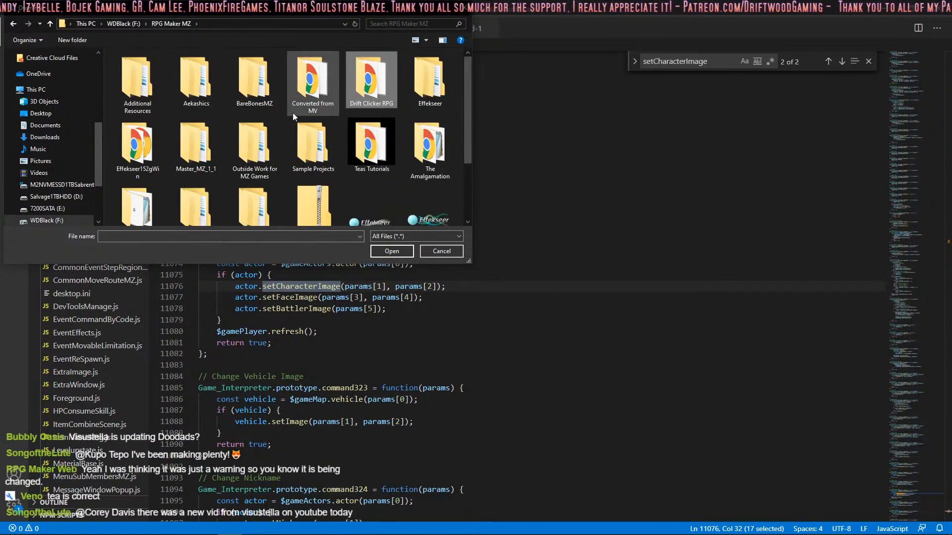
double_click(415, 148)
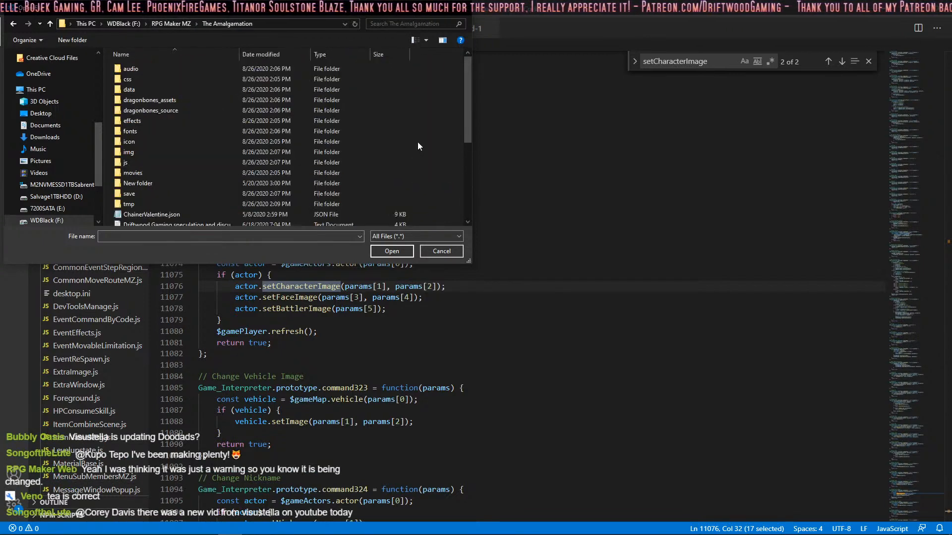
double_click(140, 166)
double_click(142, 80)
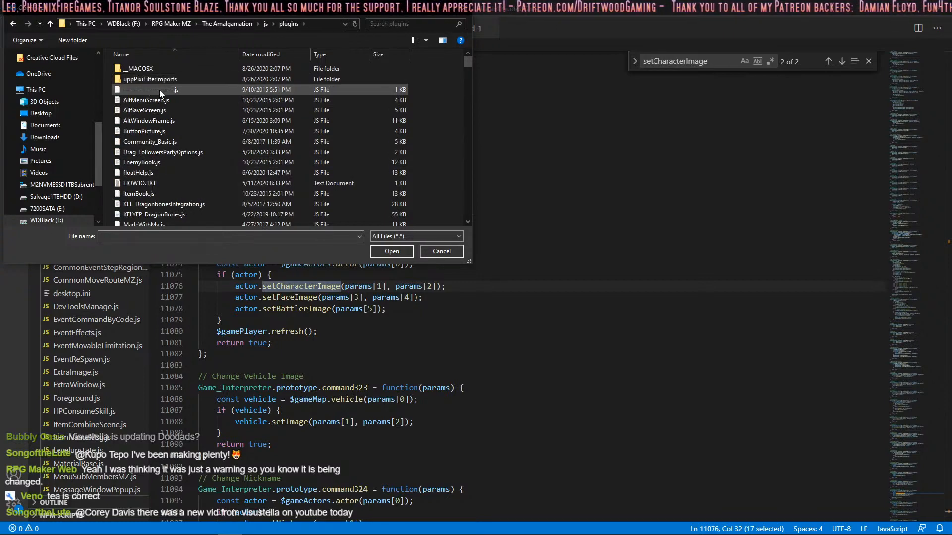
scroll(159, 90, down, 2)
scroll(173, 90, down, 10)
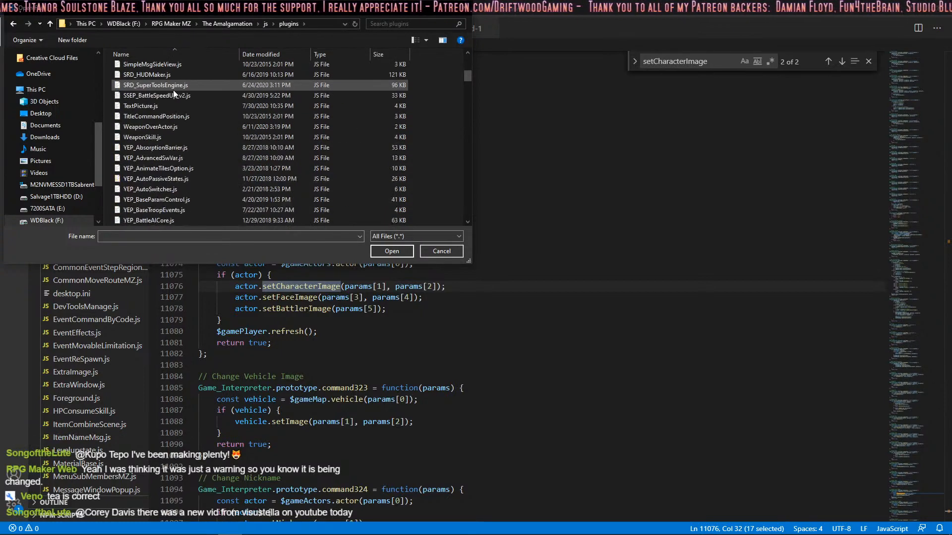
scroll(194, 101, down, 10)
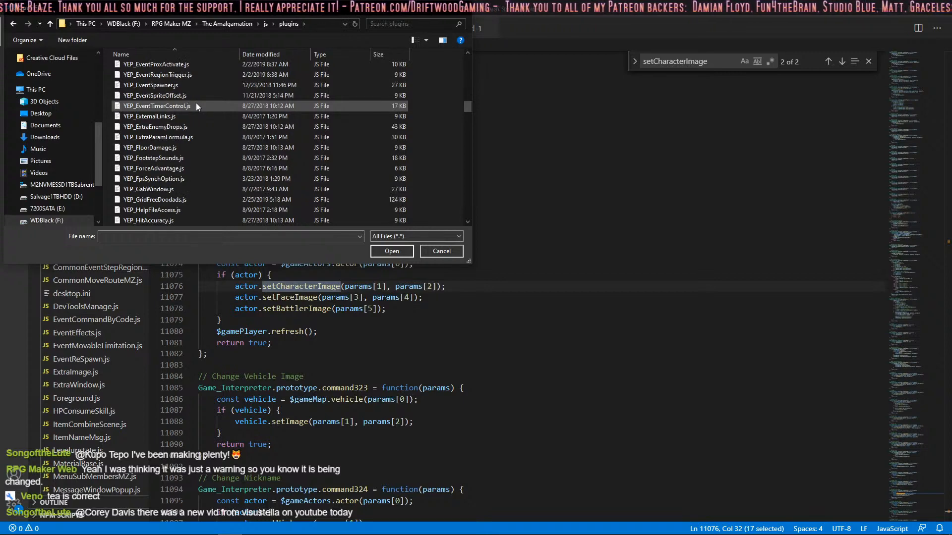
scroll(195, 103, down, 3)
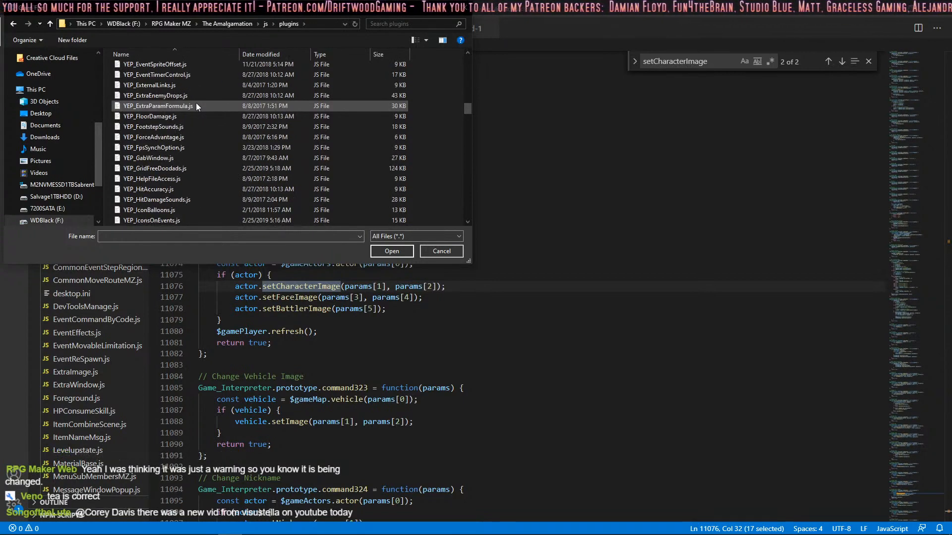
click(174, 168)
click(377, 248)
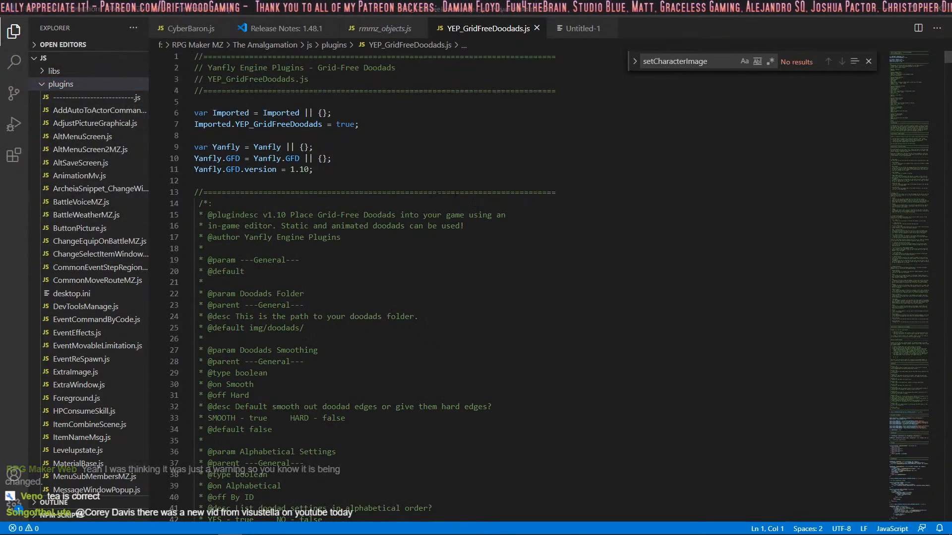
Examine the plugin code's parameter variables, DataManager and ImageManager sections for how doodad data and images are loaded.
scroll(394, 177, down, 20)
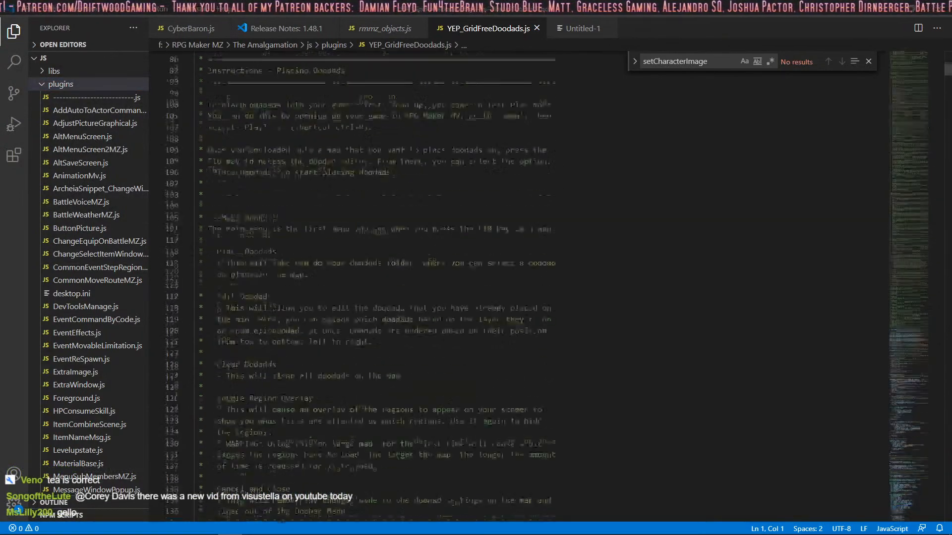
drag(916, 70, 913, 115)
scroll(689, 248, up, 14)
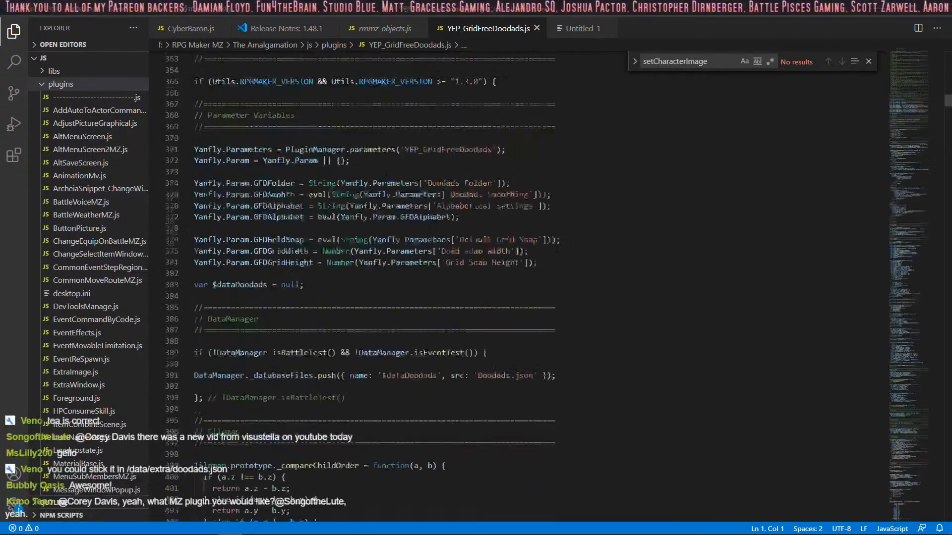
scroll(689, 248, down, 3)
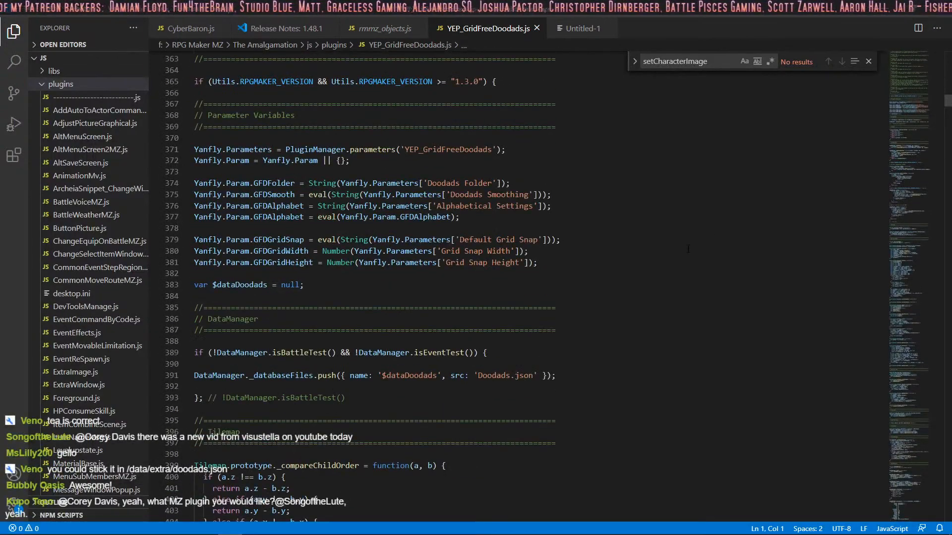
scroll(688, 248, down, 8)
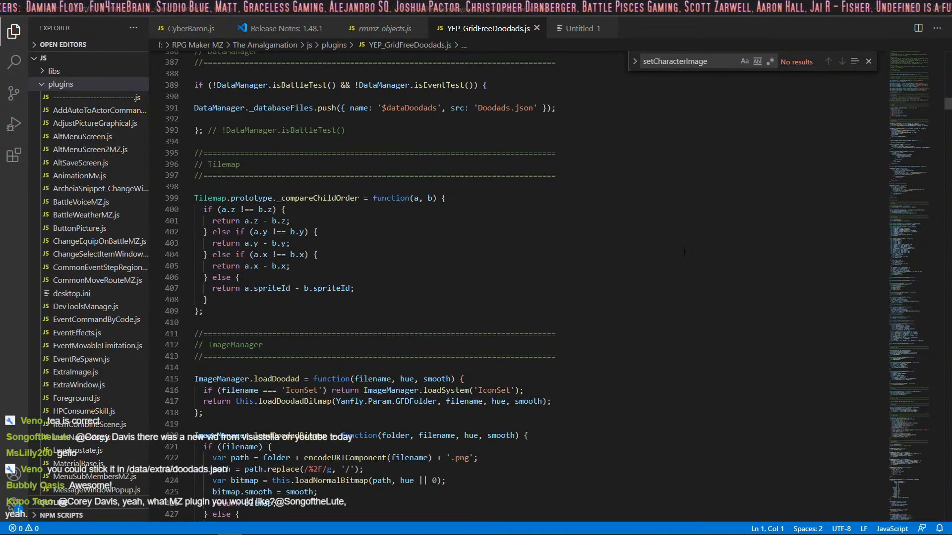
scroll(684, 252, down, 7)
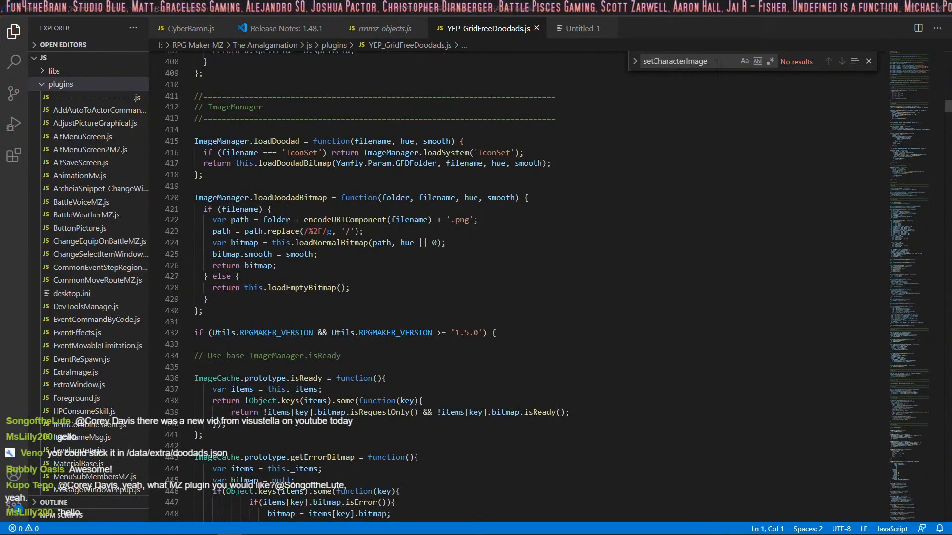
Search the plugin code for "data" and advance through the matches to the DataManager section heading.
drag(681, 61, 643, 61)
text(data)
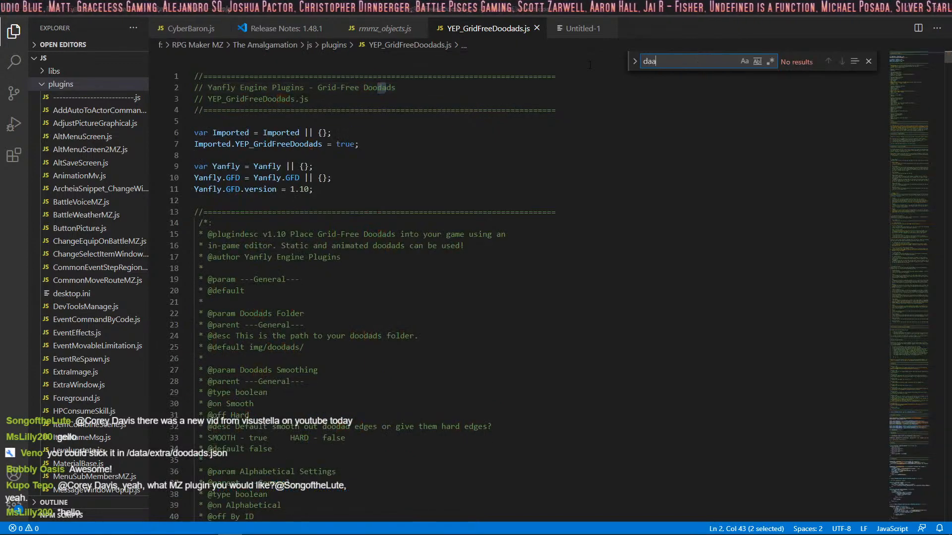
key(Return)
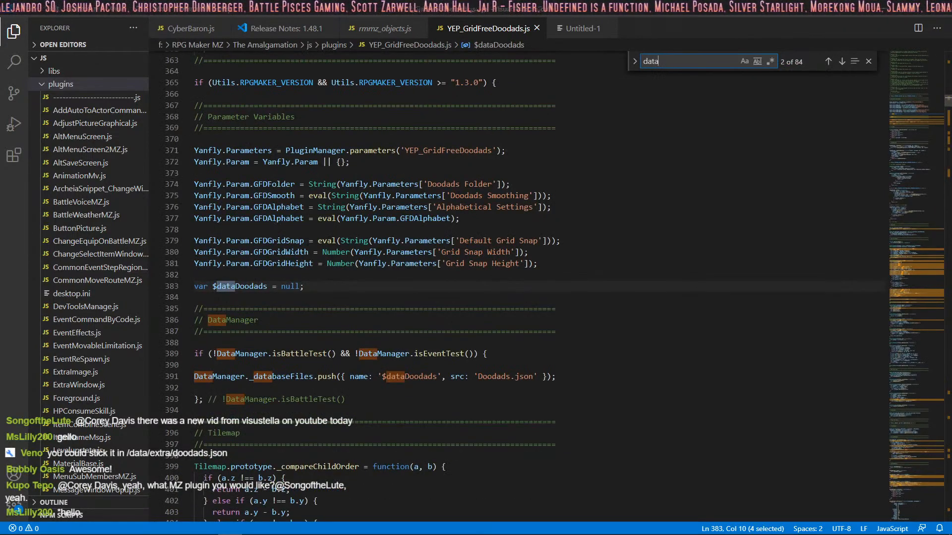
click(841, 62)
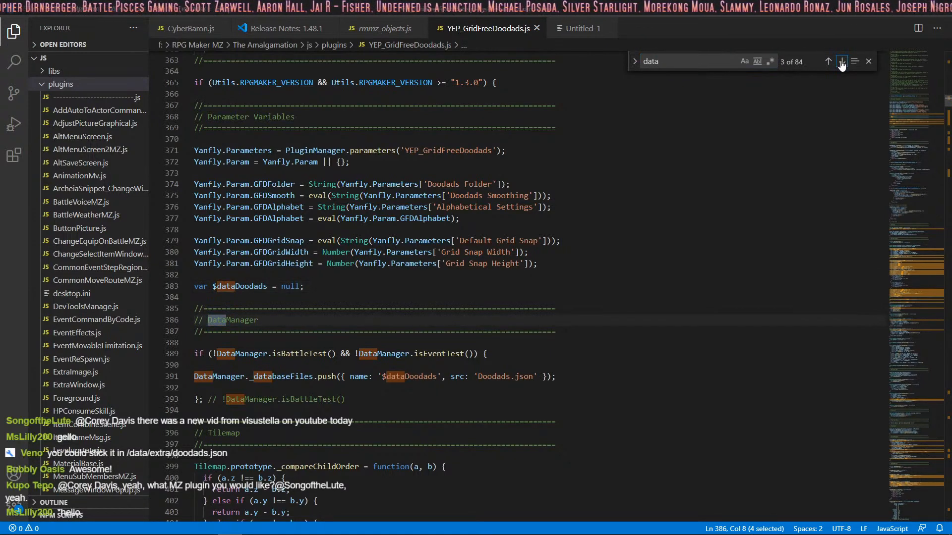
Advance through the "data" matches in the DataManager section to the _databaseFiles line that registers Doodads.json.
click(841, 62)
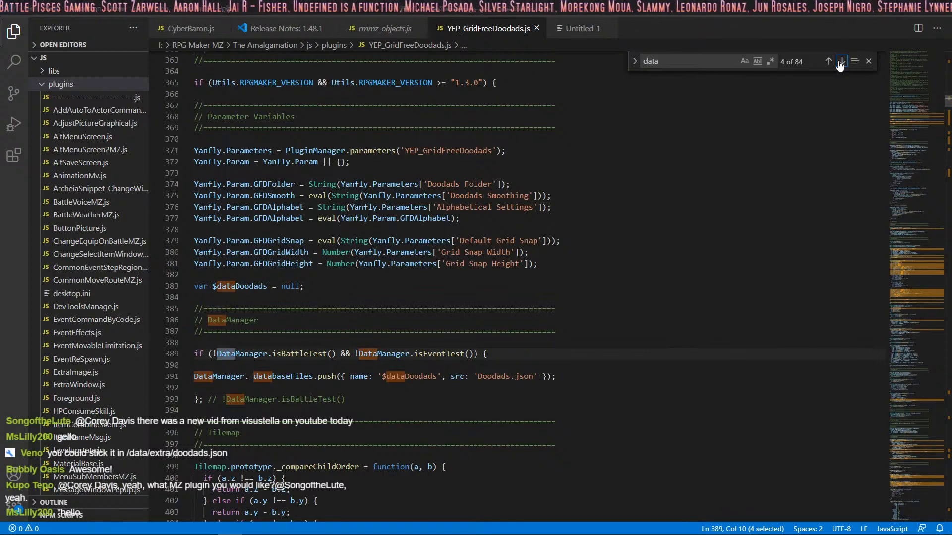
click(841, 62)
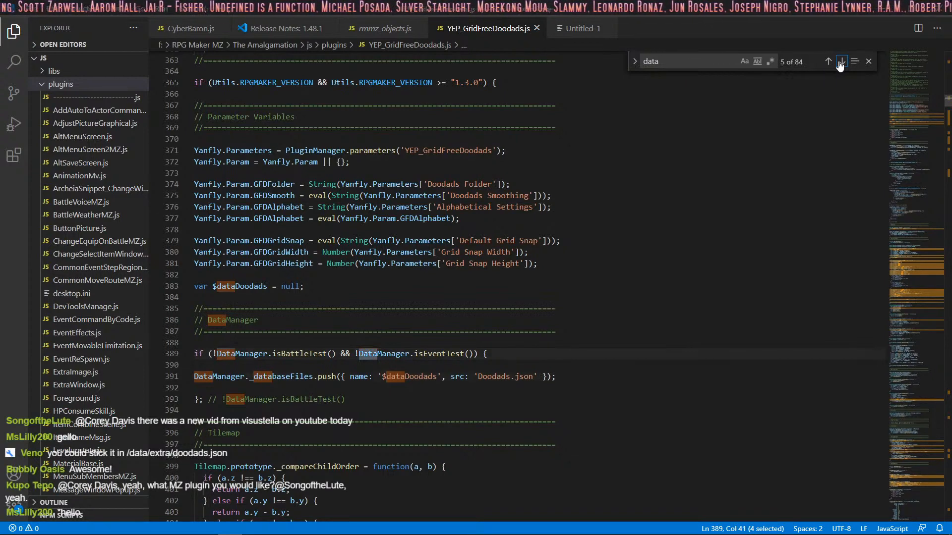
click(841, 62)
click(841, 62)
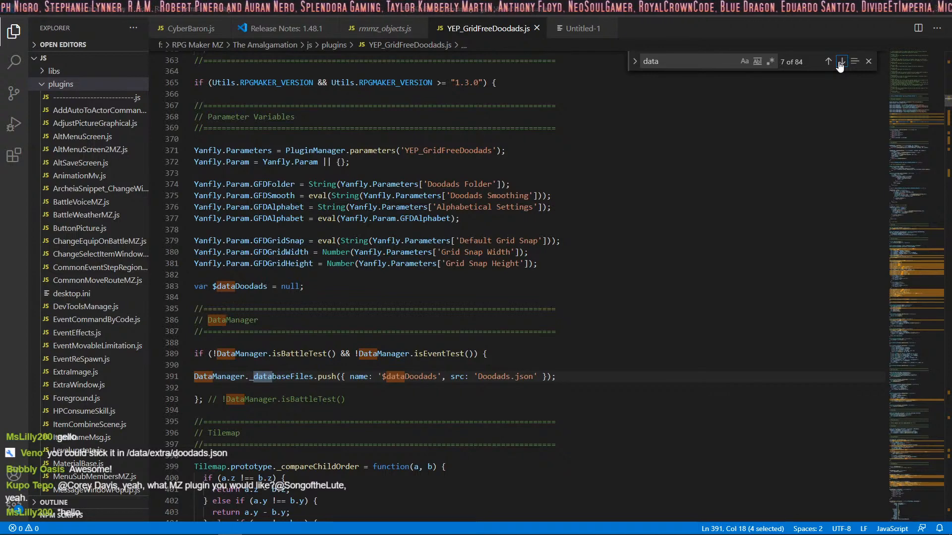
Create a folder named MVDoodads inside The Amalgamation's data folder and move Doodads.json into it.
key(alt+Tab)
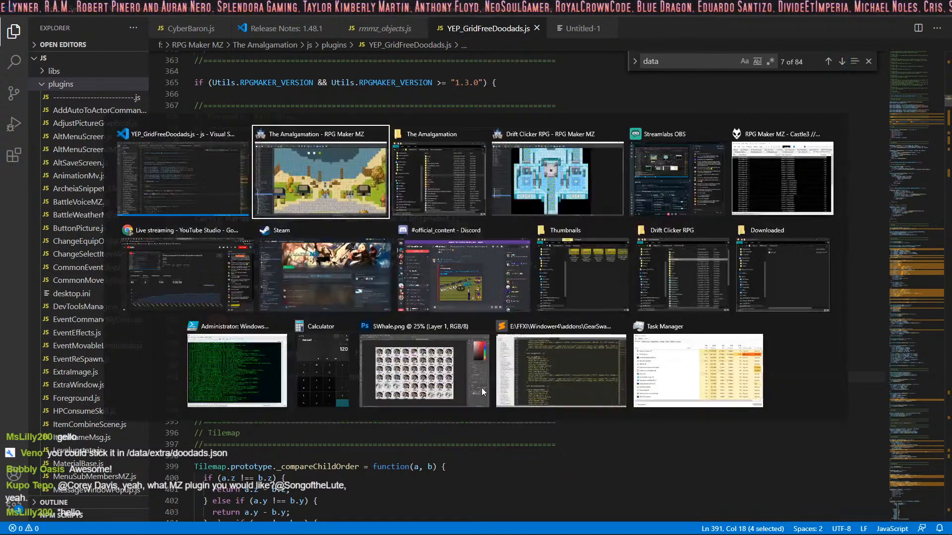
click(481, 388)
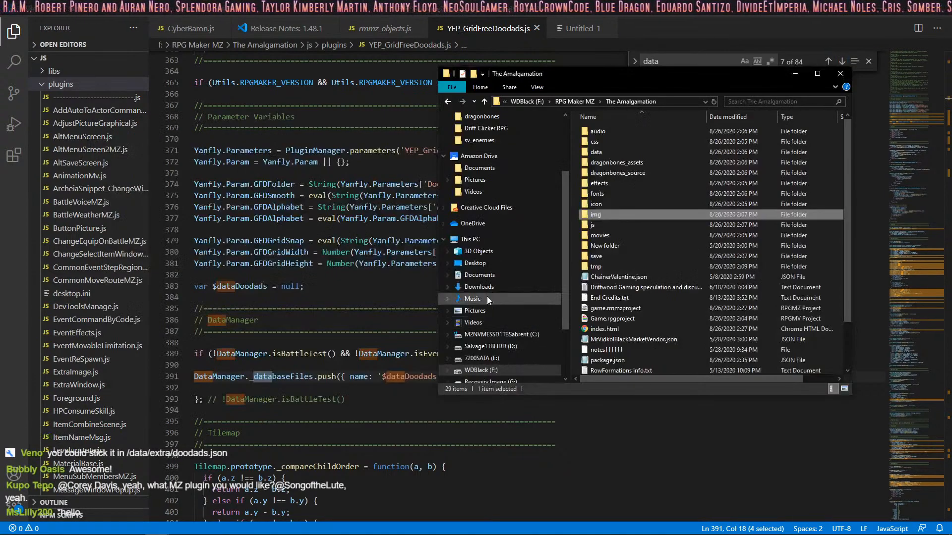
double_click(596, 151)
right_click(575, 185)
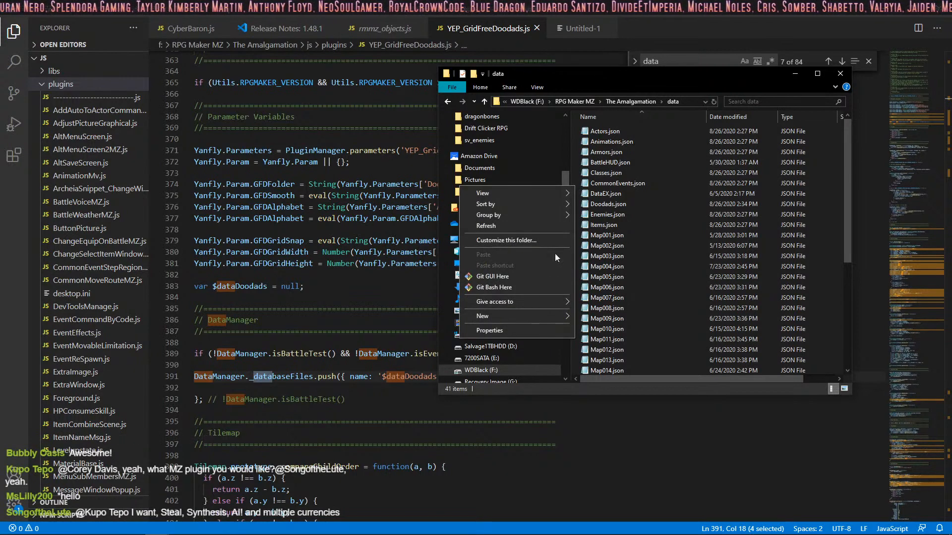
mouse_move(519, 318)
click(608, 319)
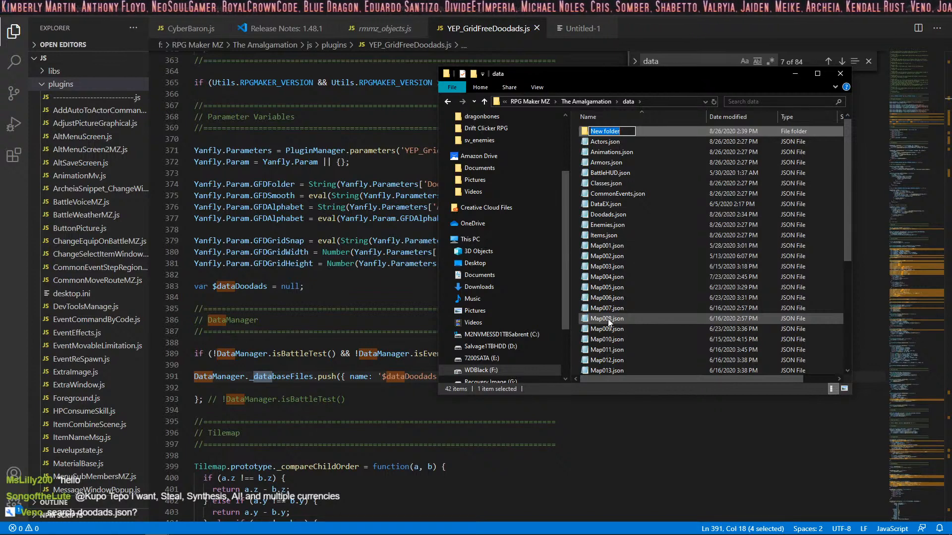
text(MVDood)
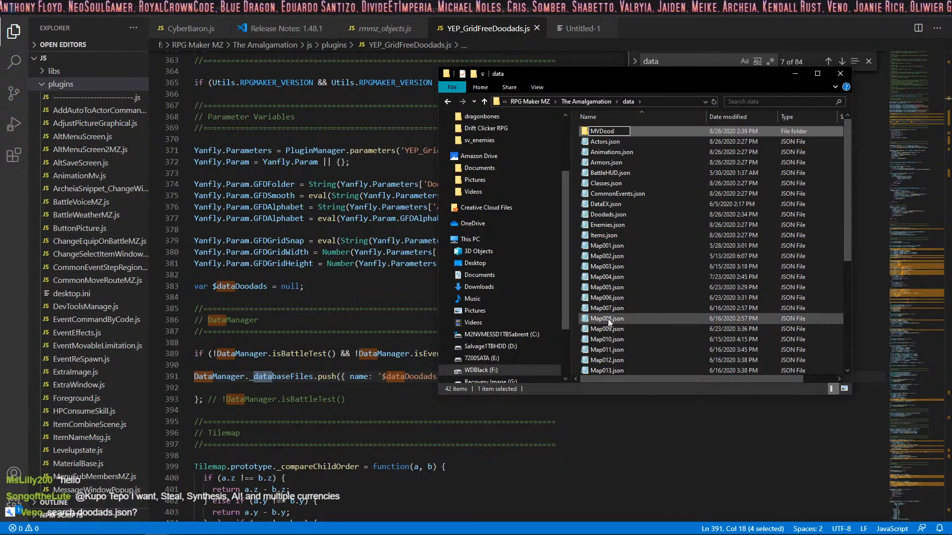
text(ads)
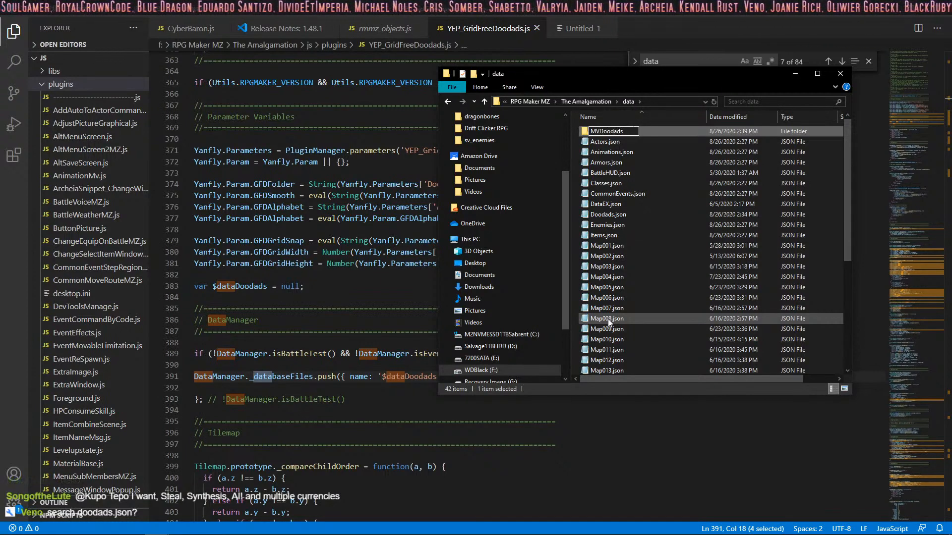
key(Return)
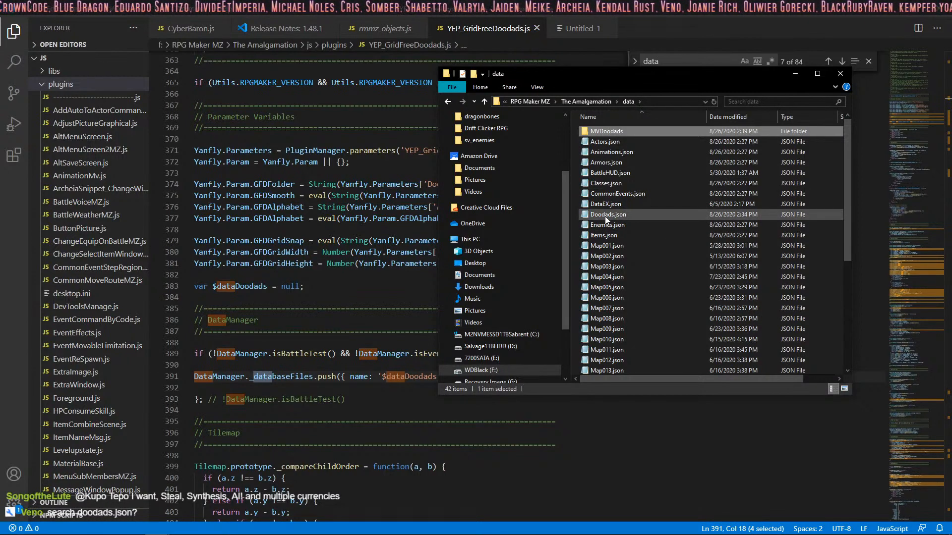
drag(604, 216, 615, 131)
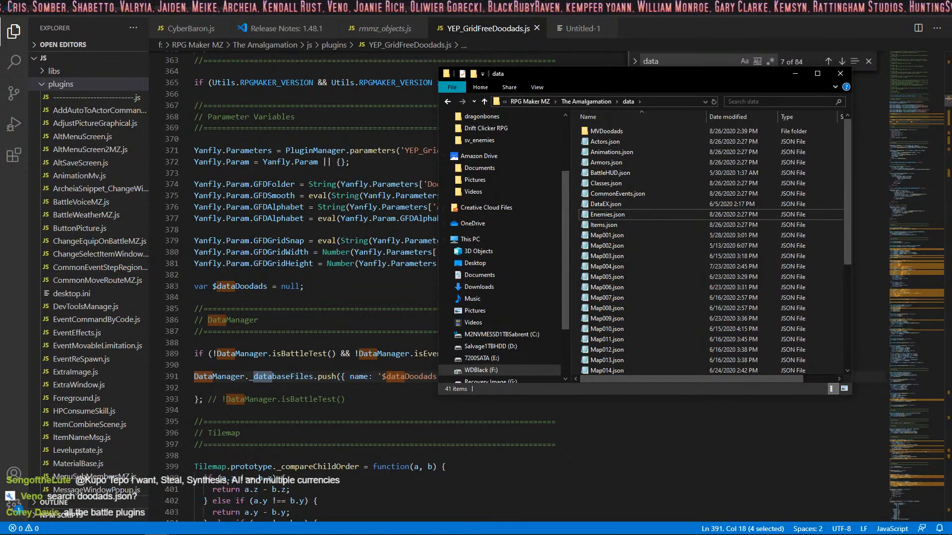
Change the src path in the plugin's DataManager._databaseFiles.push line to 'MVDoodad/Doodads.json'.
click(380, 184)
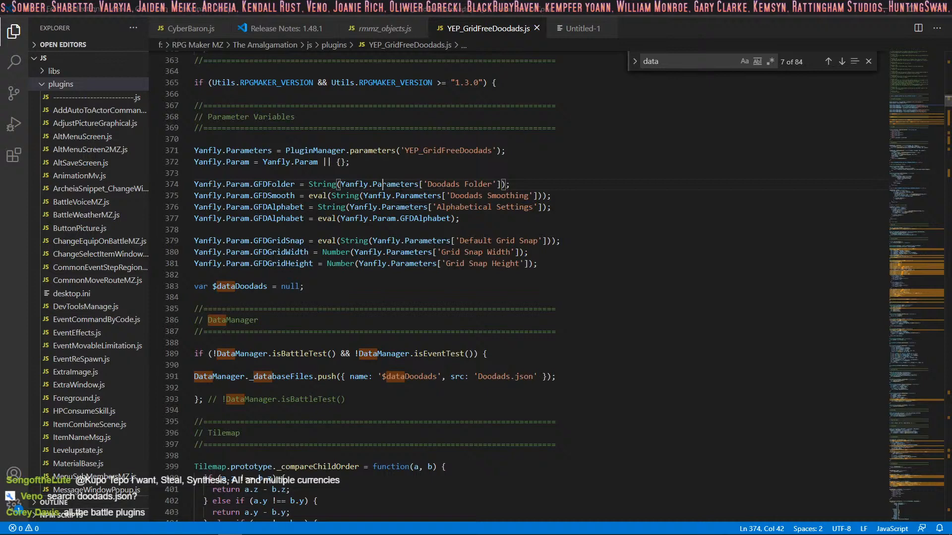
click(474, 377)
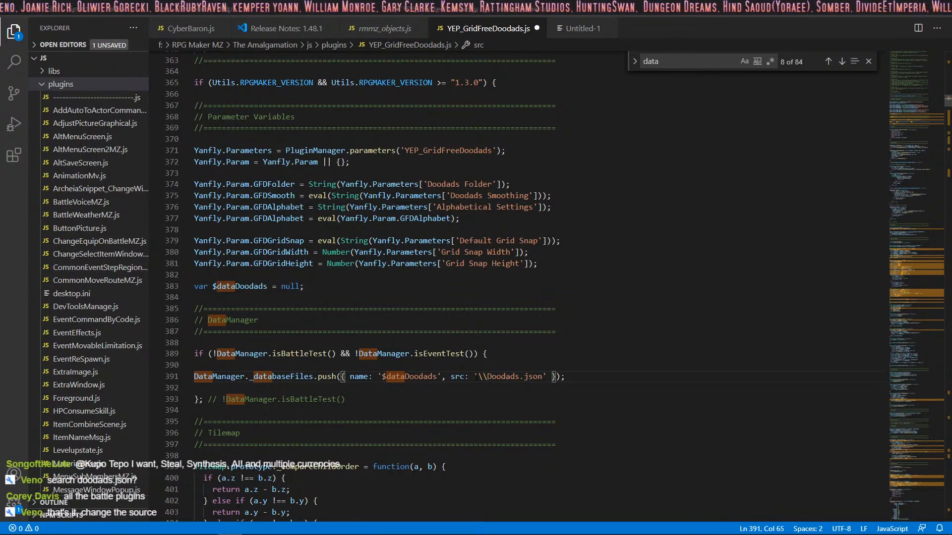
key(BackSpace)
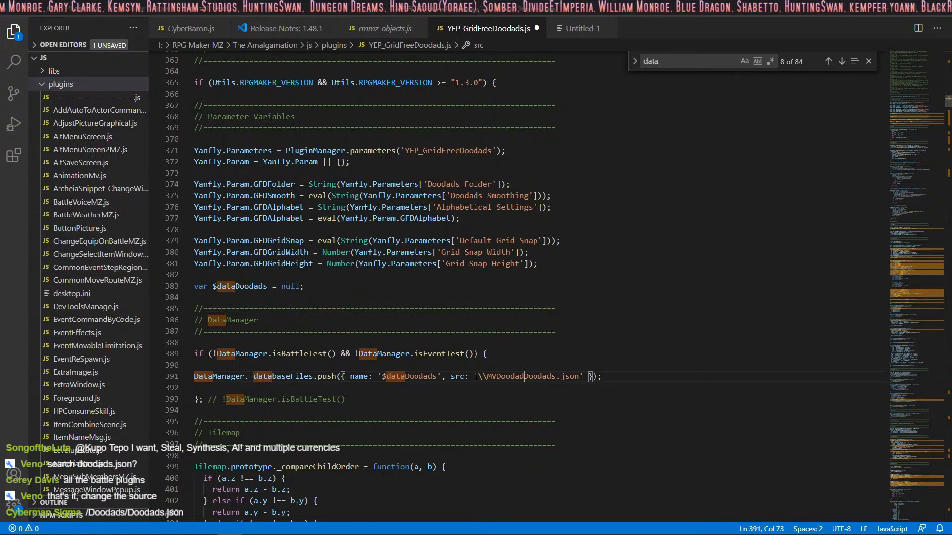
click(502, 378)
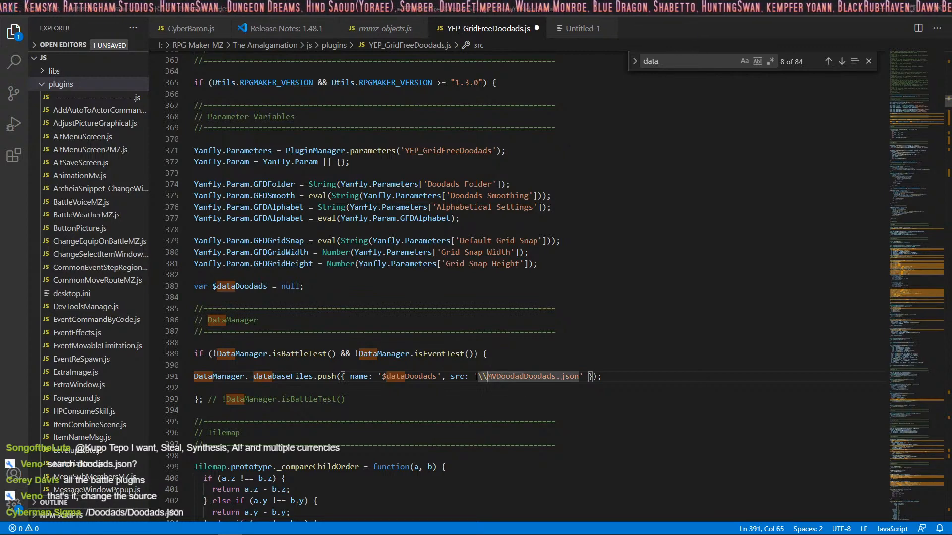
key(BackSpace)
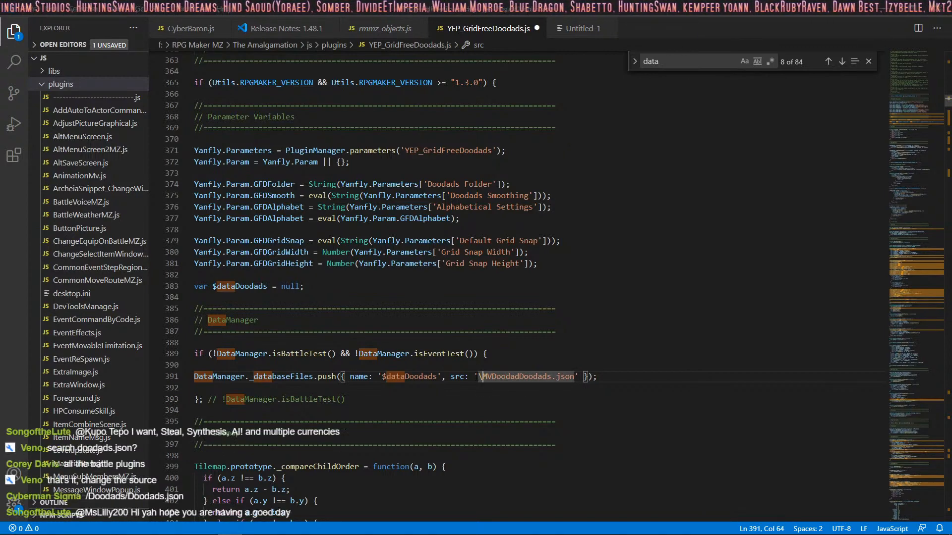
text(\)
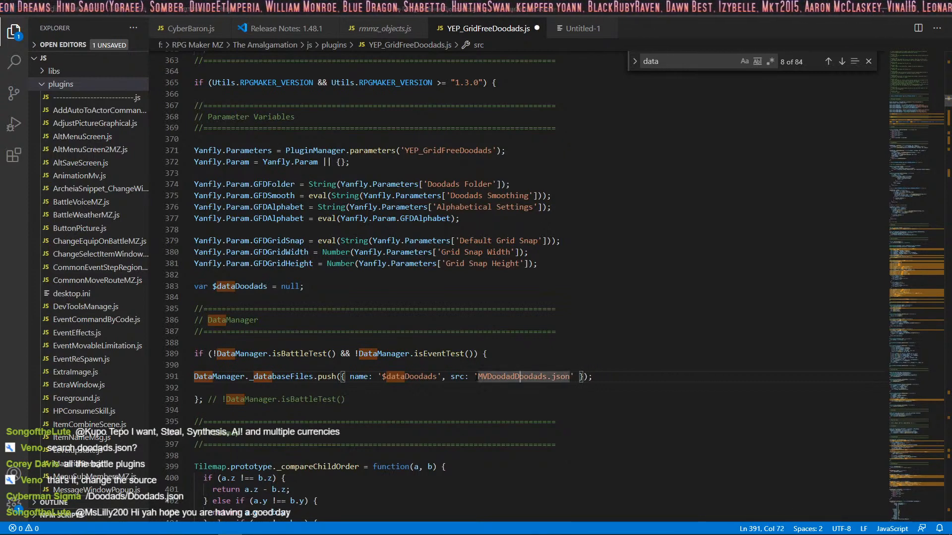
text(\)
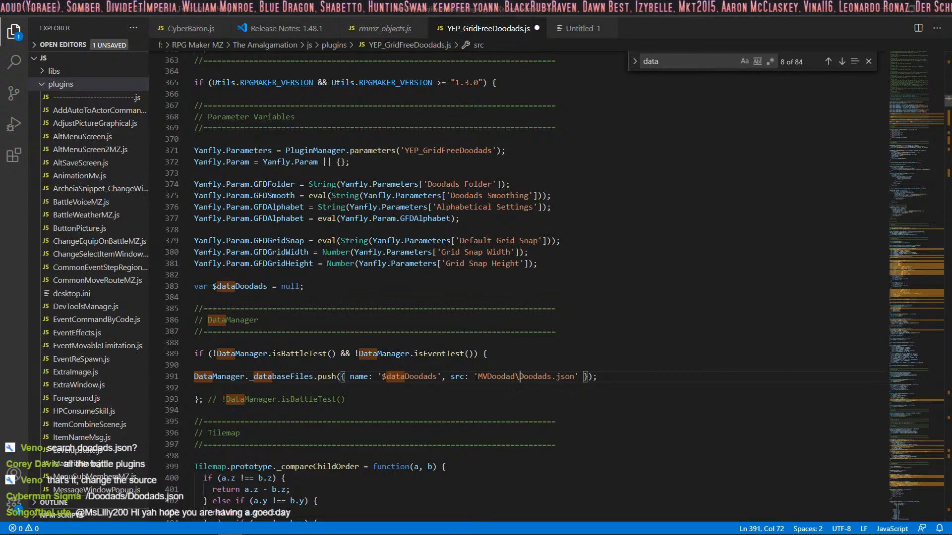
key(Left)
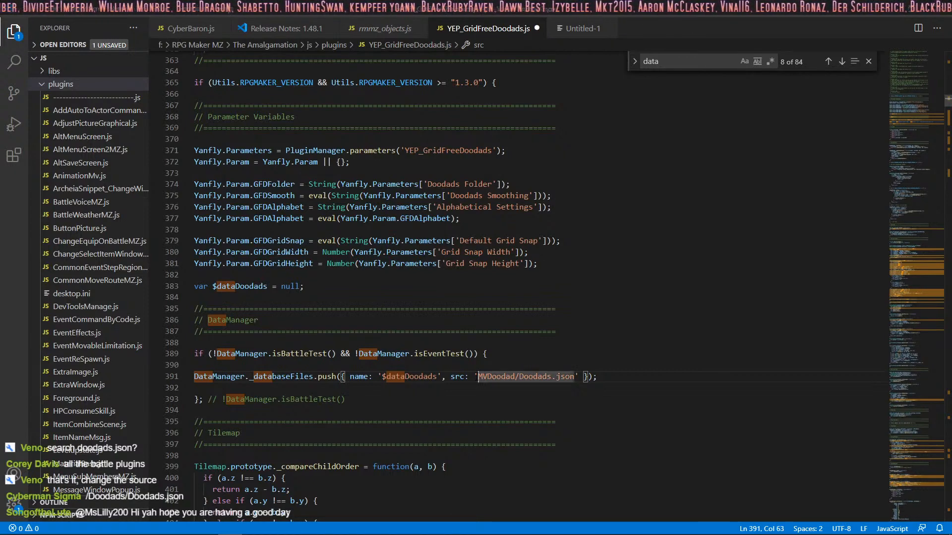
text(/)
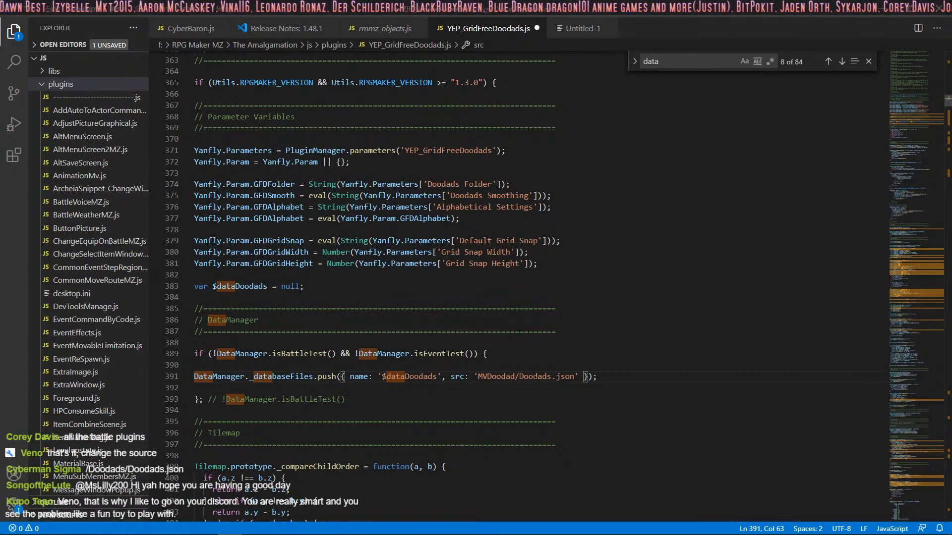
Check the new folder's name in File Explorer, correct the src path to 'MVDoodads/Doodads.json' and save the plugin file.
key(alt+Tab)
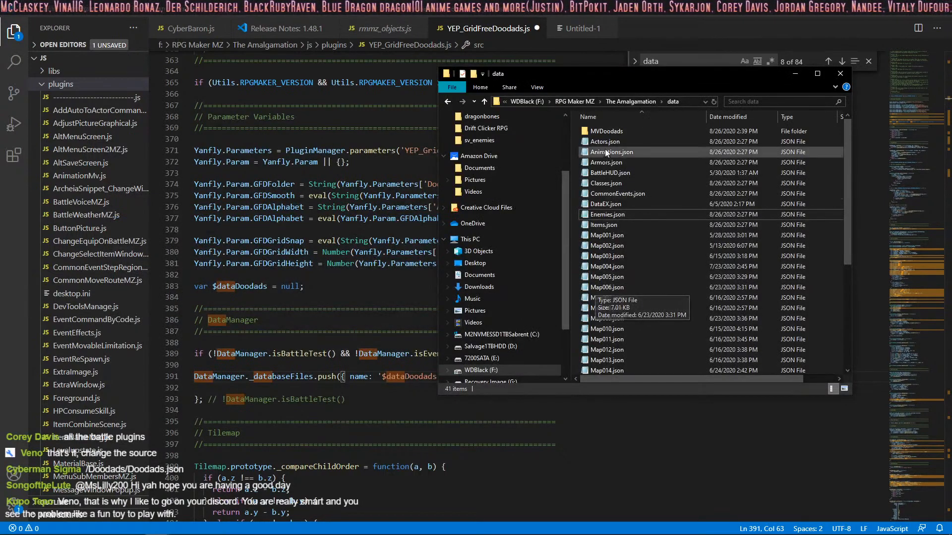
key(alt+Tab)
text(s)
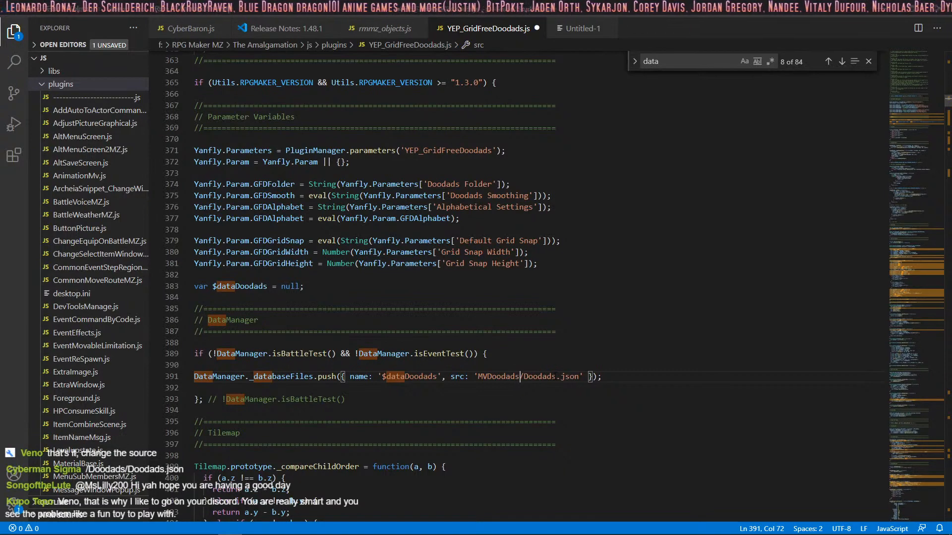
key(alt+Tab)
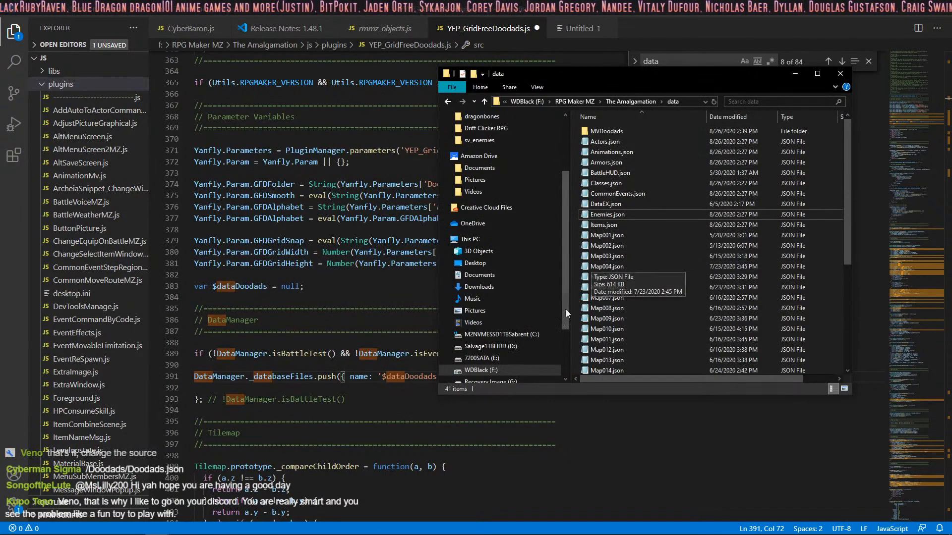
key(alt+Tab)
click(533, 376)
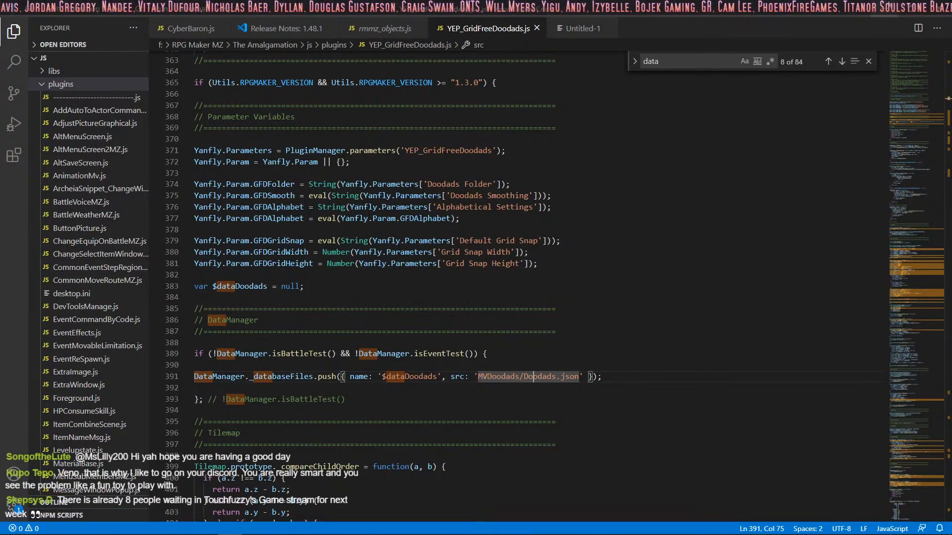
Switch to RPG Maker MZ and reload the externally modified project data.
click(889, 5)
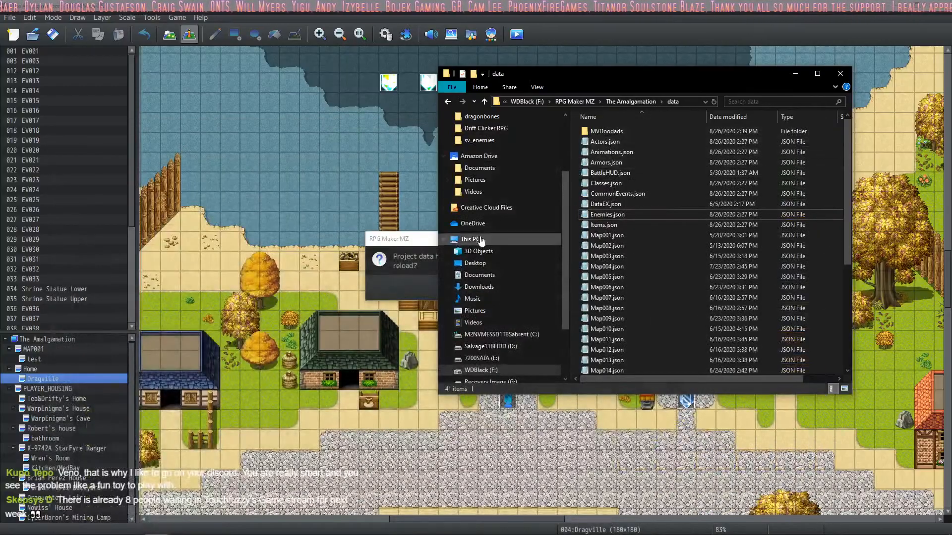
click(429, 244)
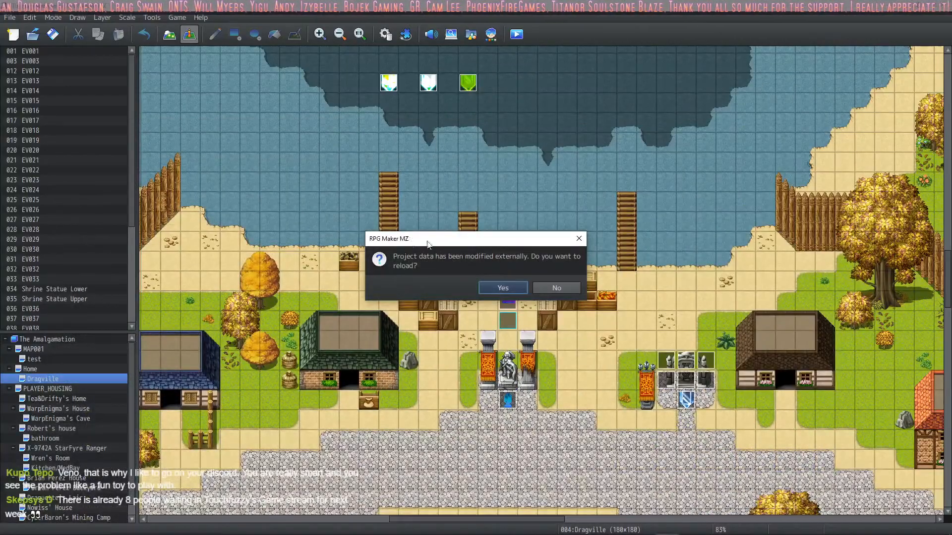
click(502, 288)
Close The Amalgamation project and reopen it from its game.rmmzproject file.
scroll(409, 214, down, 5)
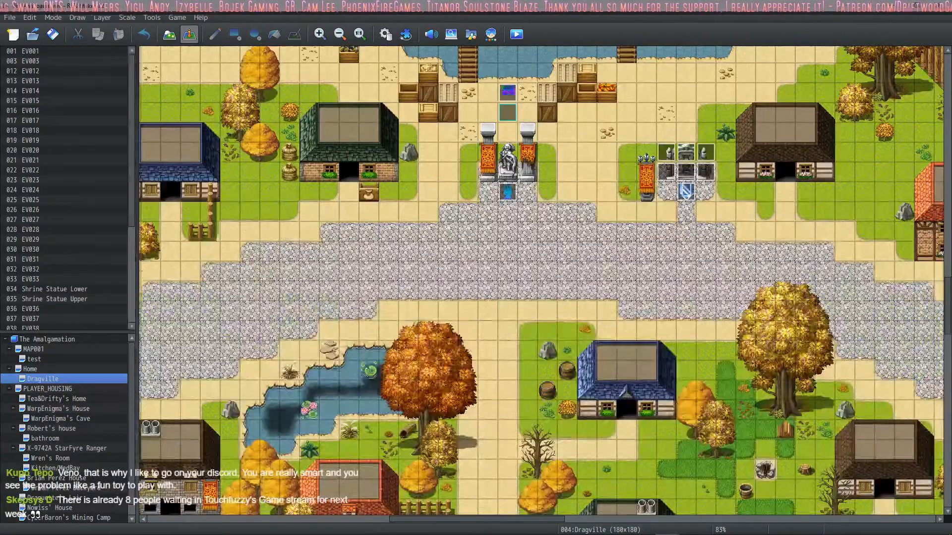
click(10, 17)
click(36, 53)
click(9, 17)
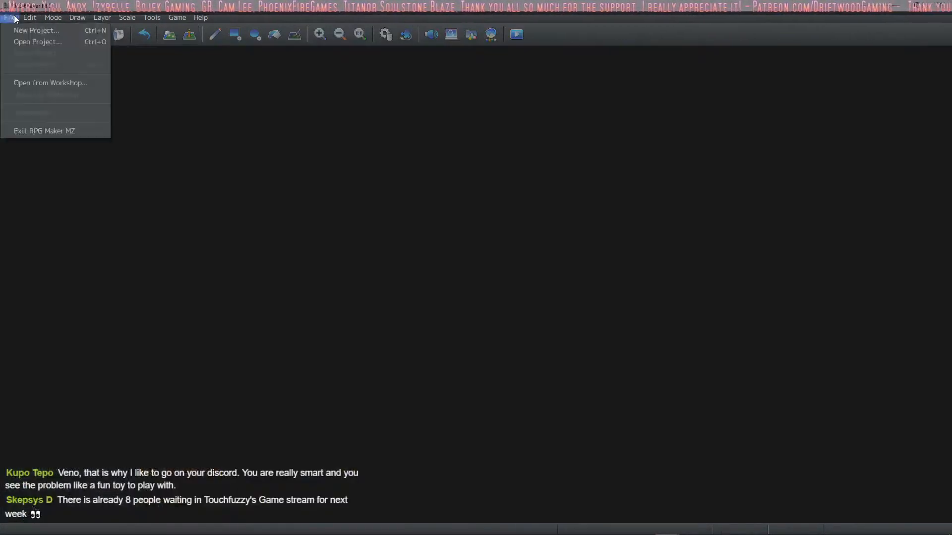
click(37, 41)
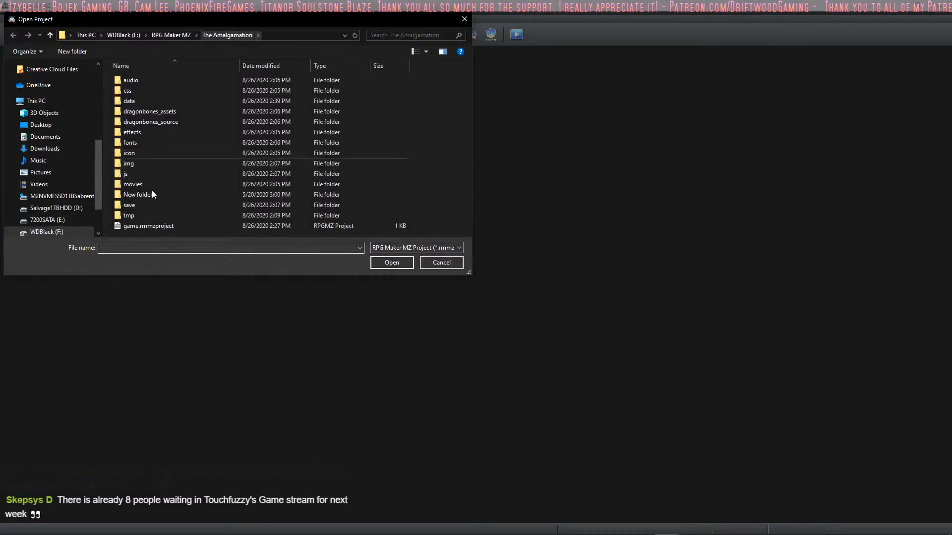
double_click(152, 222)
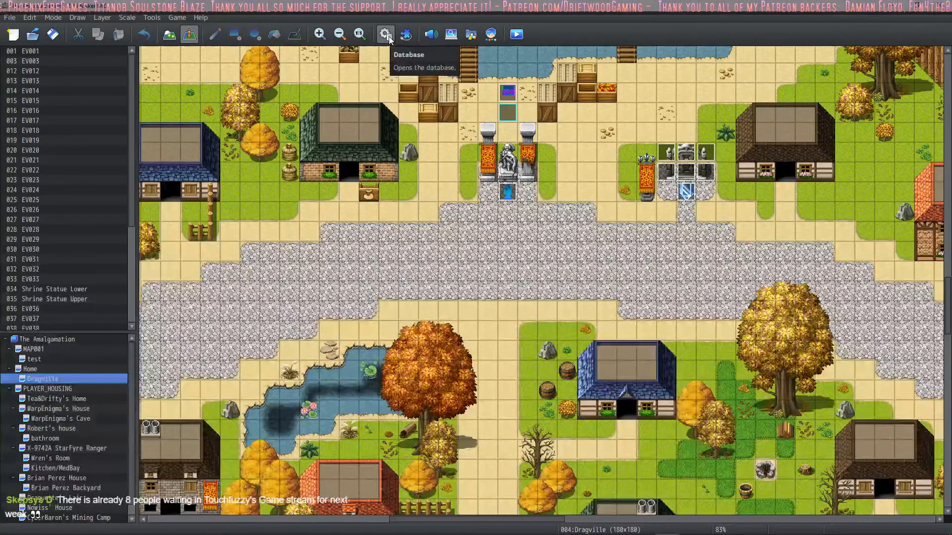
Playtest the project and walk the party around Dragville's docks, statue and plaza to check how the map's doodads load.
click(517, 35)
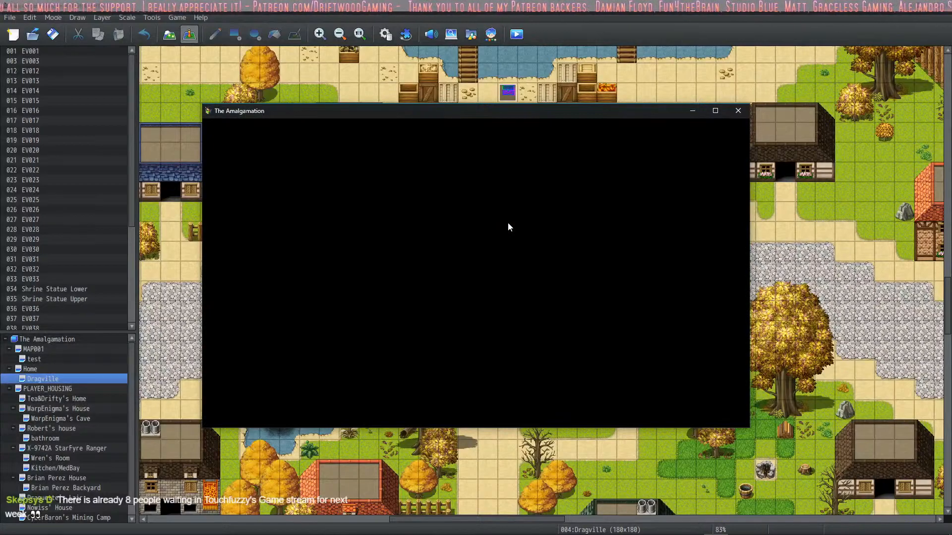
key(Return)
key(Left)
key(Up)
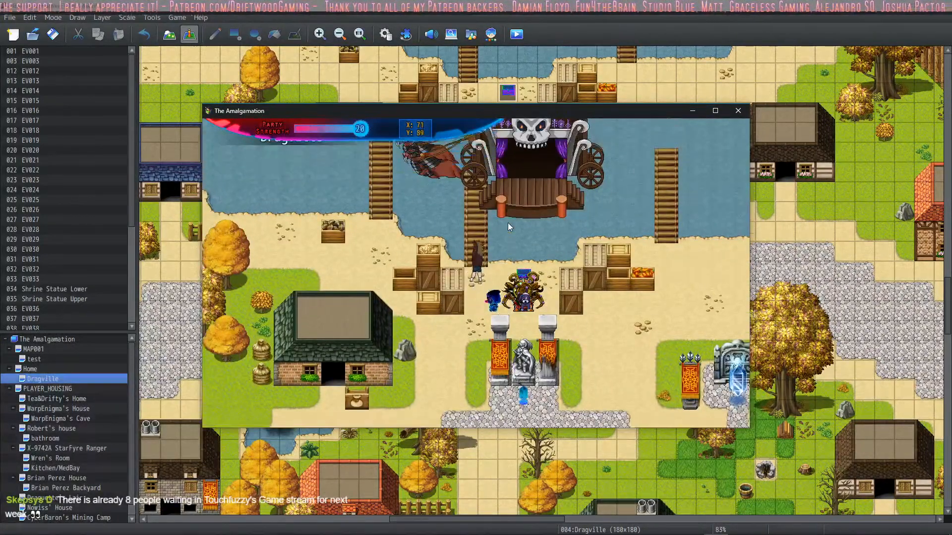
key(Down)
key(Down)
key(Left)
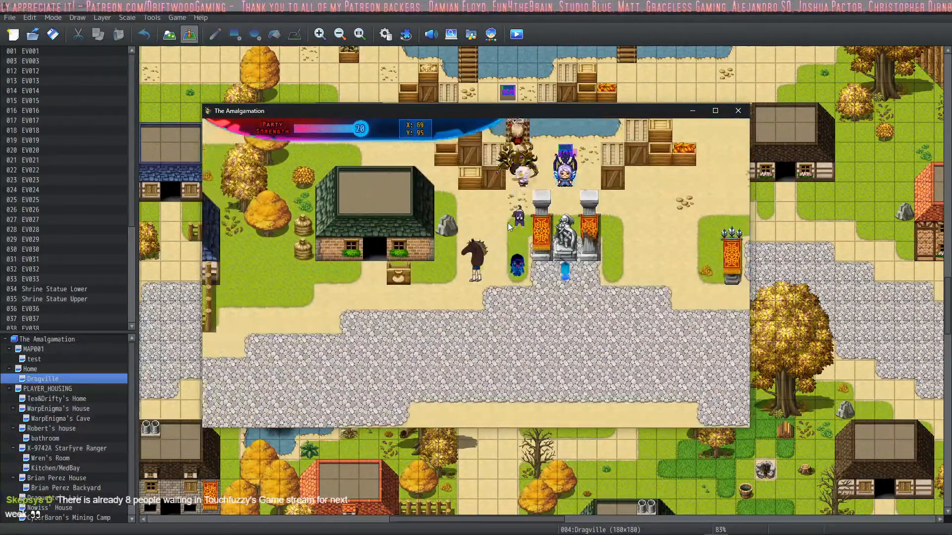
key(Right)
key(Down)
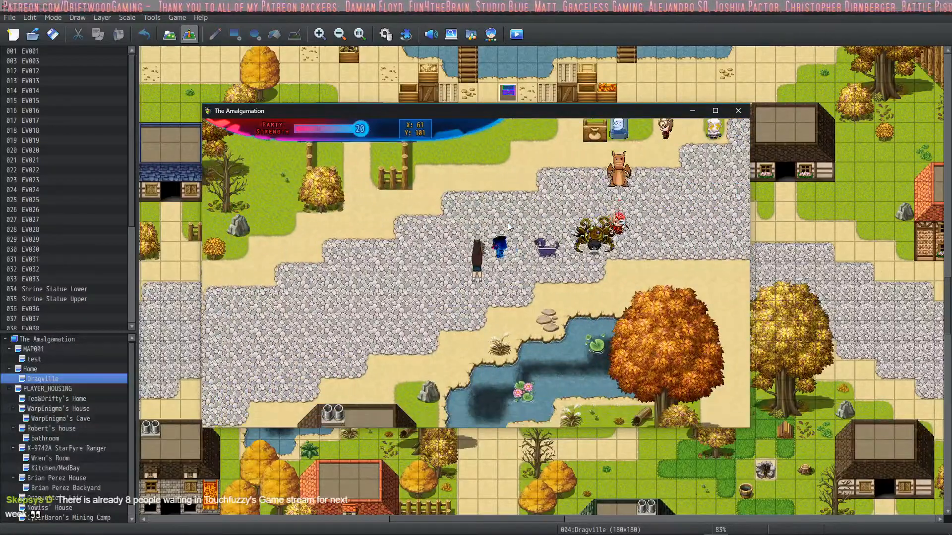
key(Right)
key(Up)
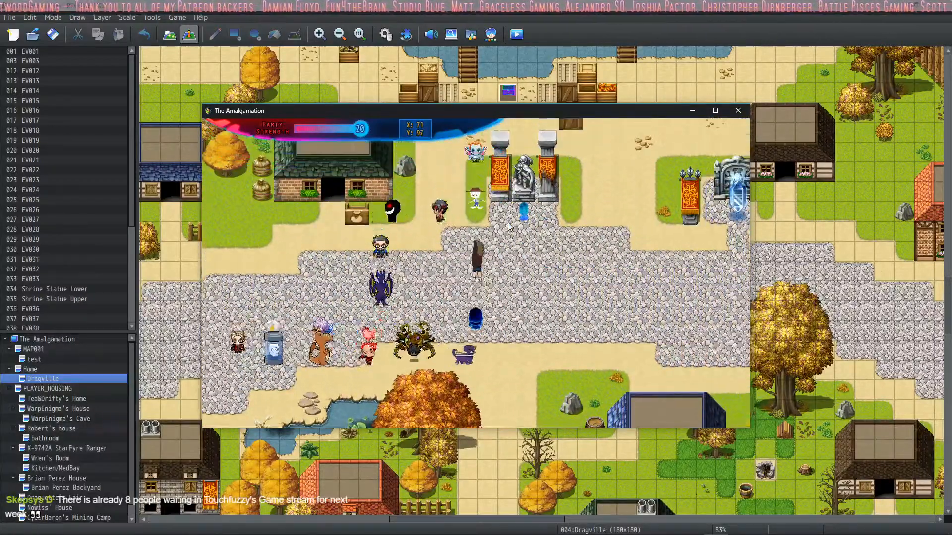
Walk the party onto the dock by the skull stage, bring up the doodad editor and preview the doodads placed on the layer.
key(Up)
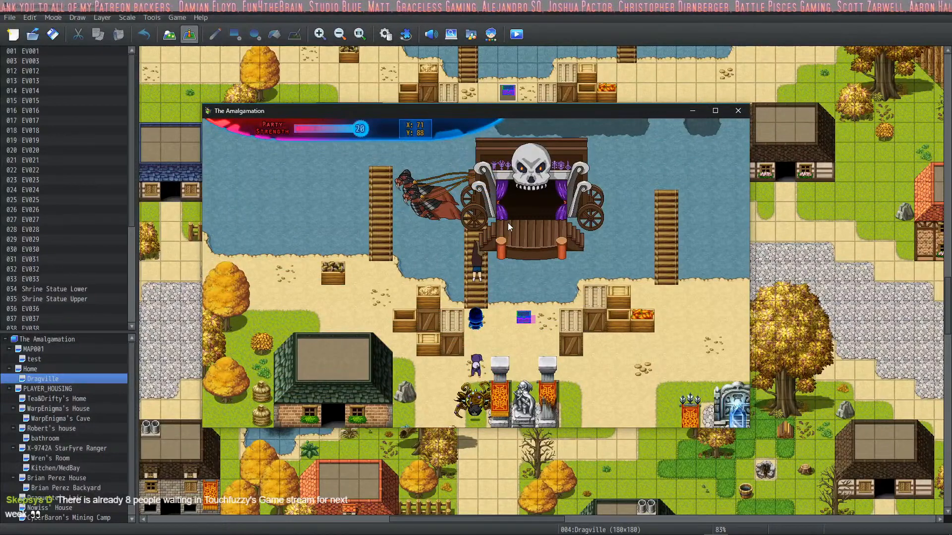
key(F10)
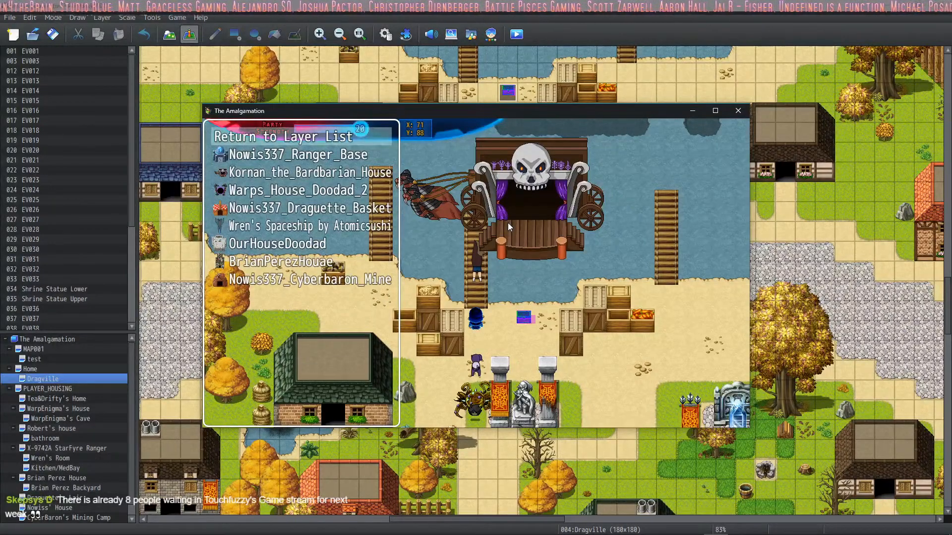
key(Down)
key(Down)
key(Down)
key(Down)
key(Down)
key(Down)
key(Down)
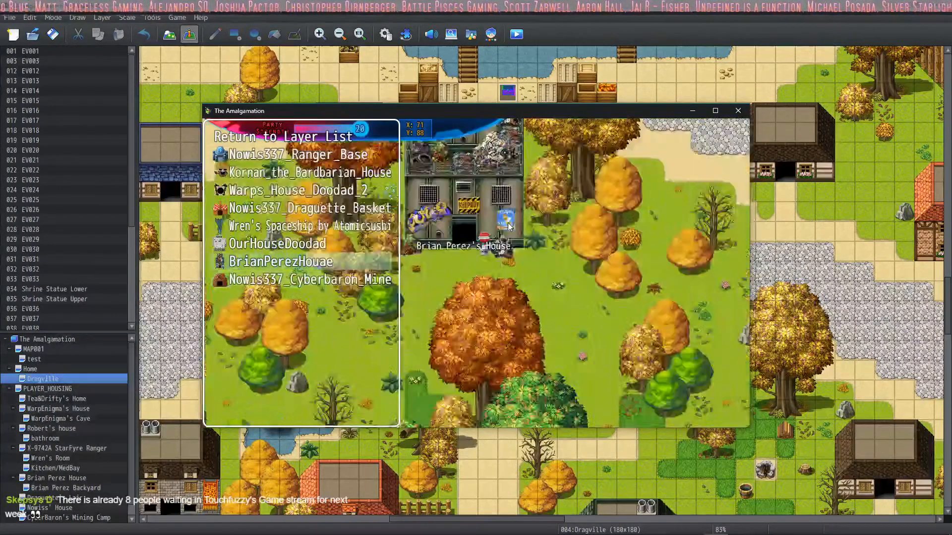
key(Up)
key(Up)
key(Up)
key(Up)
key(Up)
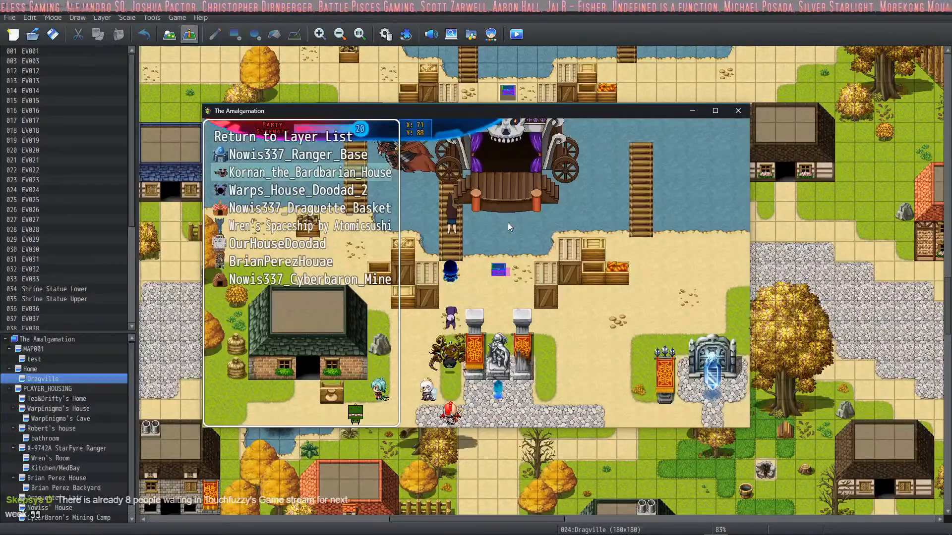
key(Up)
key(Down)
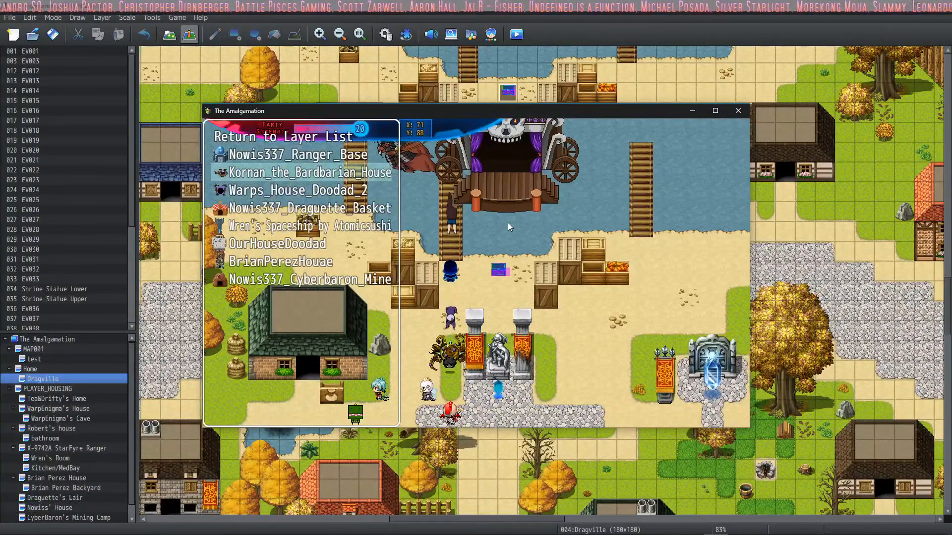
key(Down)
key(Down)
key(Down)
key(Up)
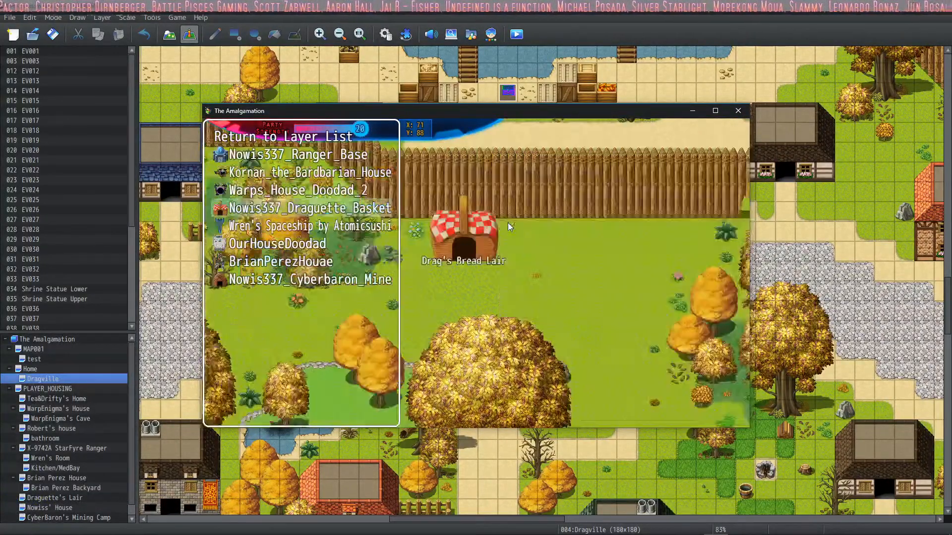
key(Down)
key(Down)
key(Down)
key(Down)
key(Up)
key(Up)
key(Up)
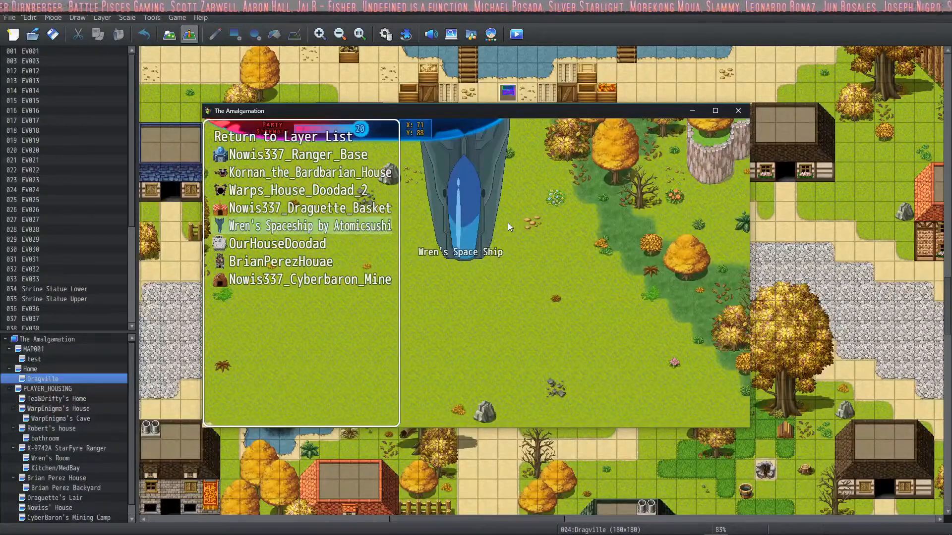
key(Down)
key(Down)
key(Down)
key(Up)
key(Up)
key(Up)
key(Up)
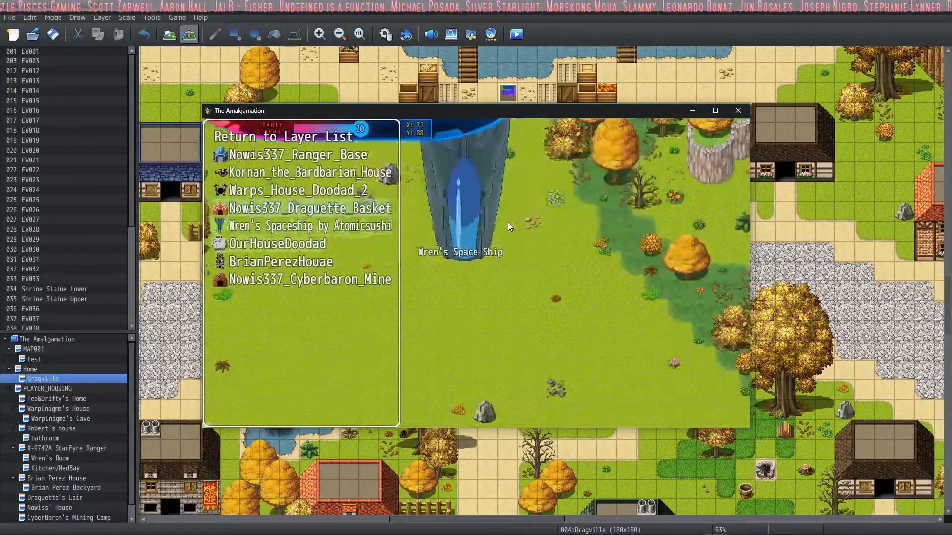
key(Up)
key(Up)
key(Up)
key(Up)
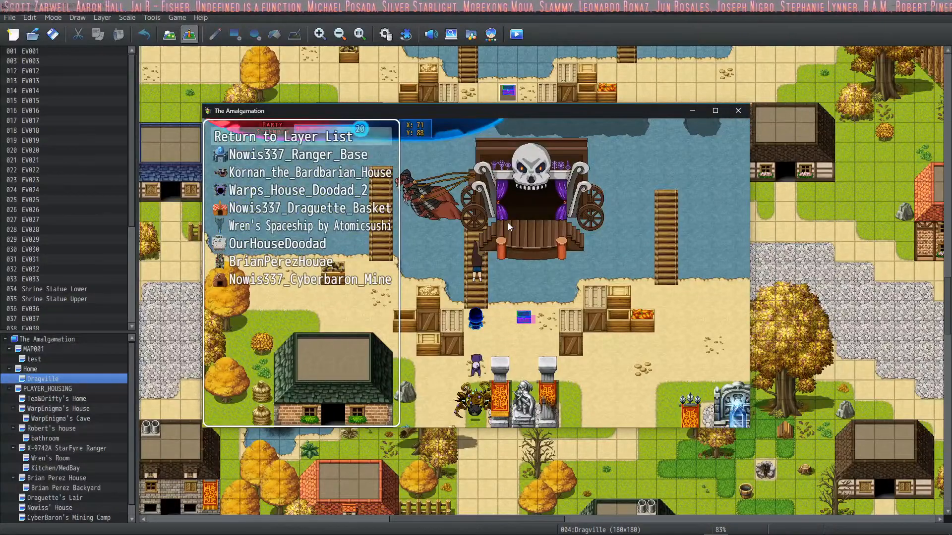
Delete the Kornan_the_Bardbarian_House doodad at the dock and leave the doodad editor.
key(Down)
key(Down)
key(Down)
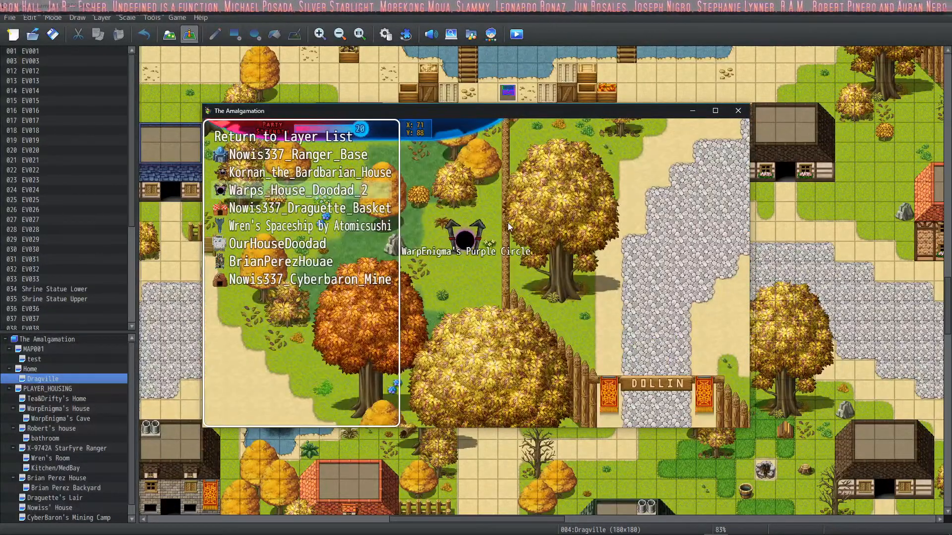
key(Up)
key(Return)
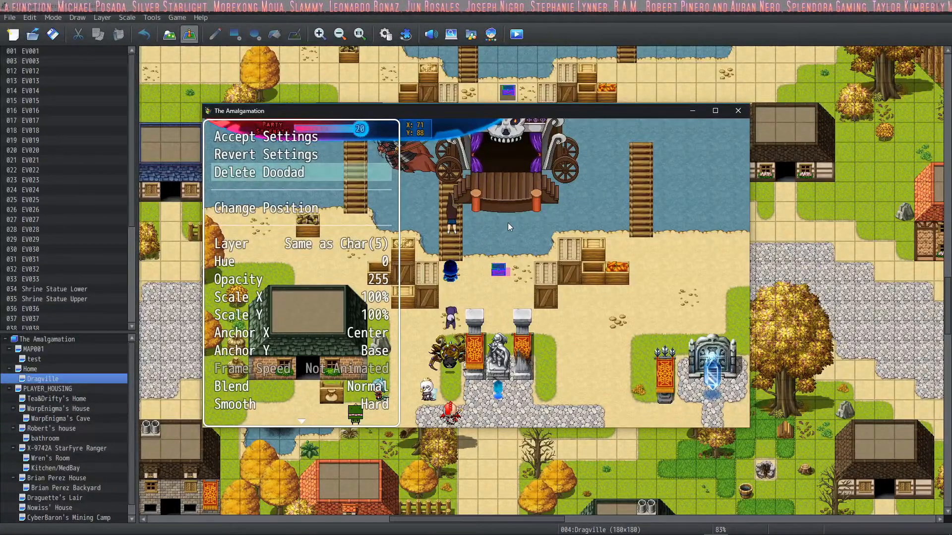
key(Return)
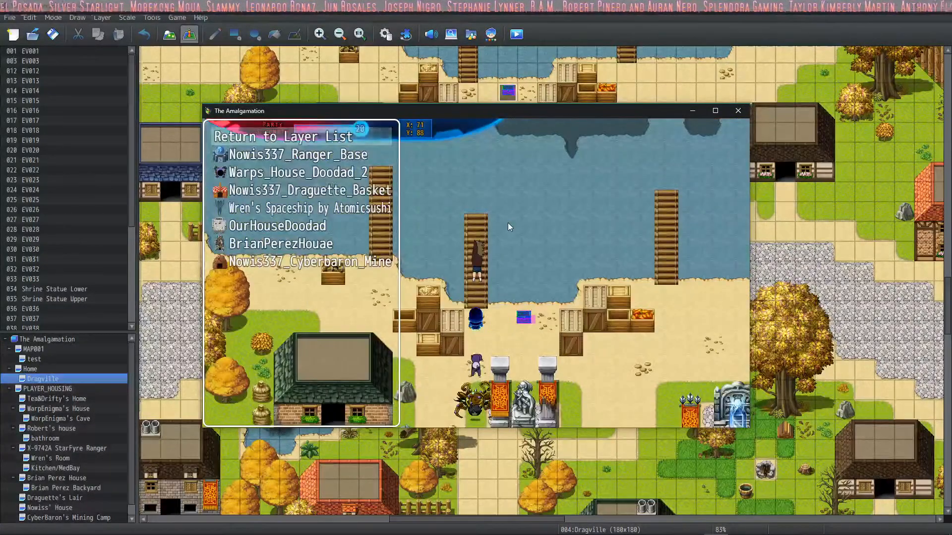
key(Return)
key(Escape)
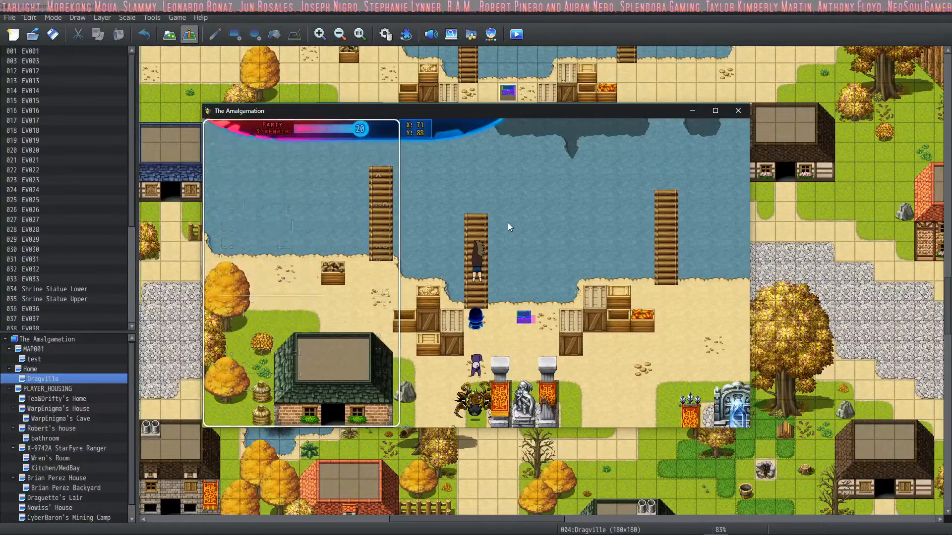
key(Escape)
key(Escape)
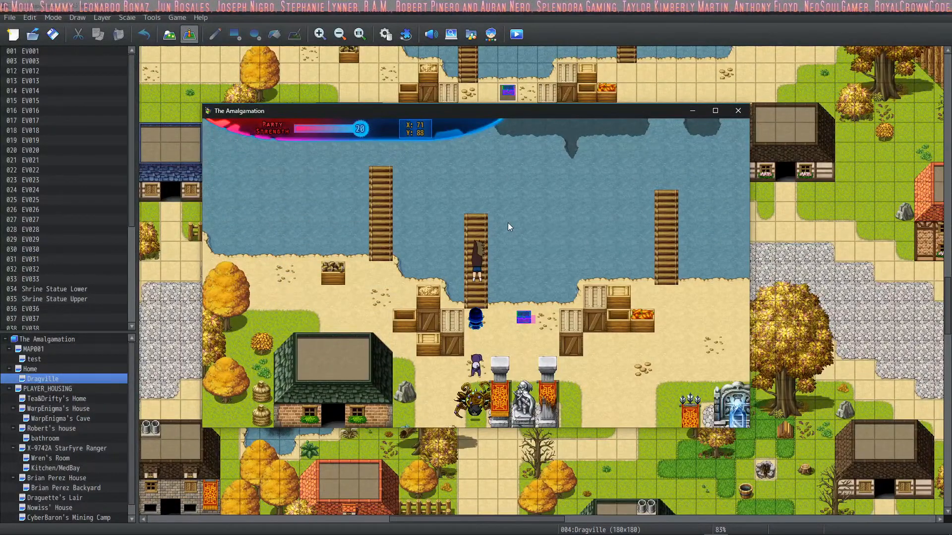
Walk the party back to Dragville's plaza and end the playtest.
key(Down)
key(Left)
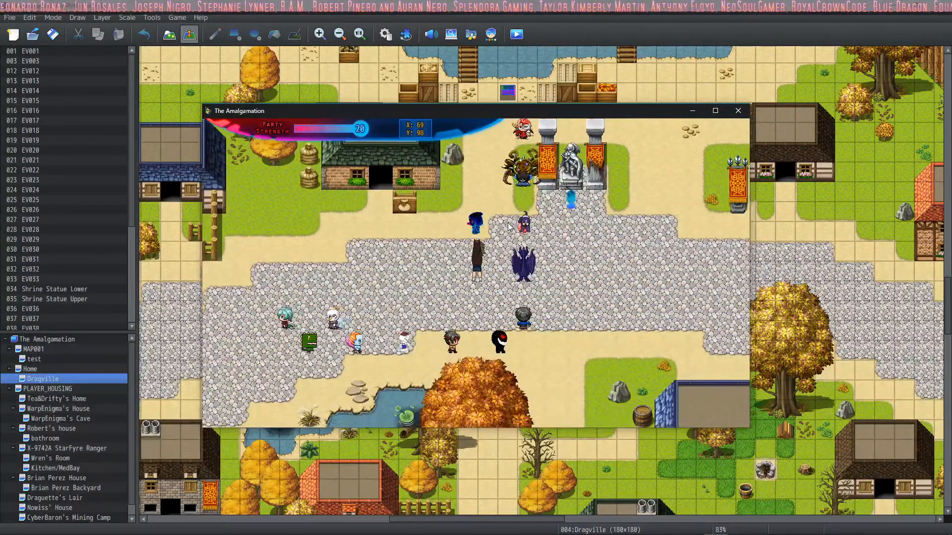
drag(661, 118, 637, 138)
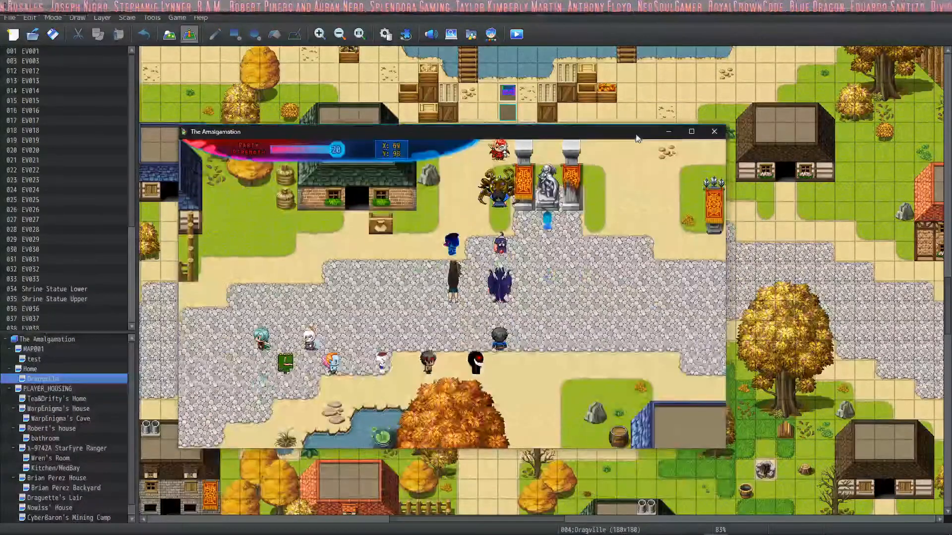
click(714, 131)
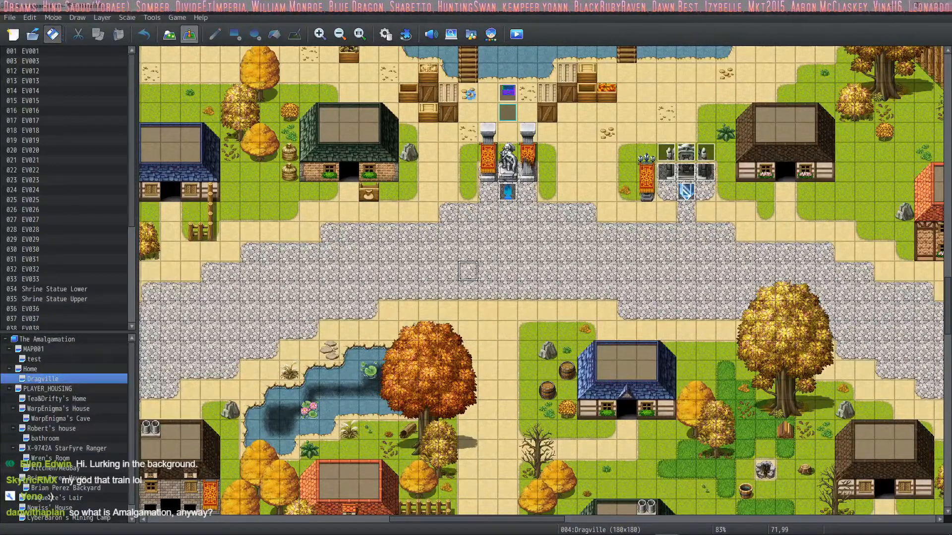
mouse_move(580, 532)
mouse_move(669, 528)
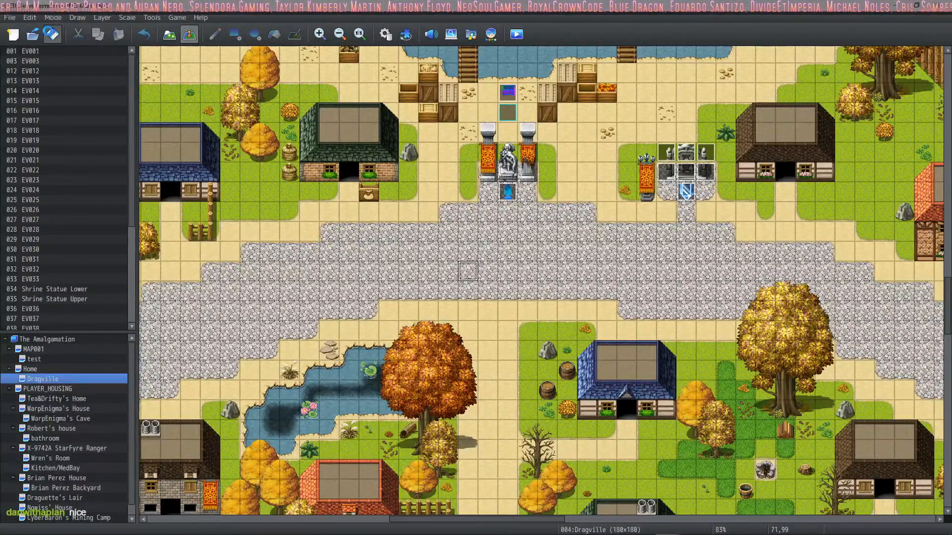
click(396, 37)
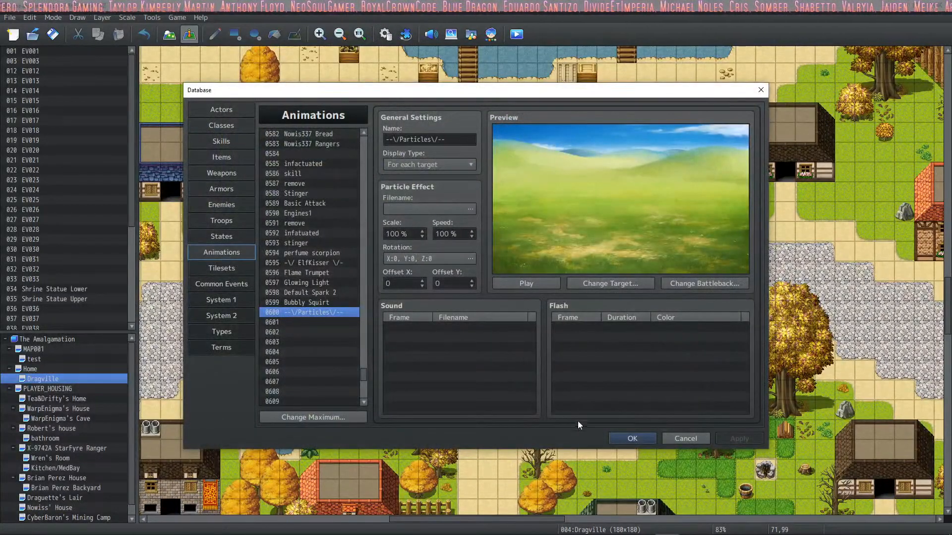
click(625, 438)
mouse_move(615, 534)
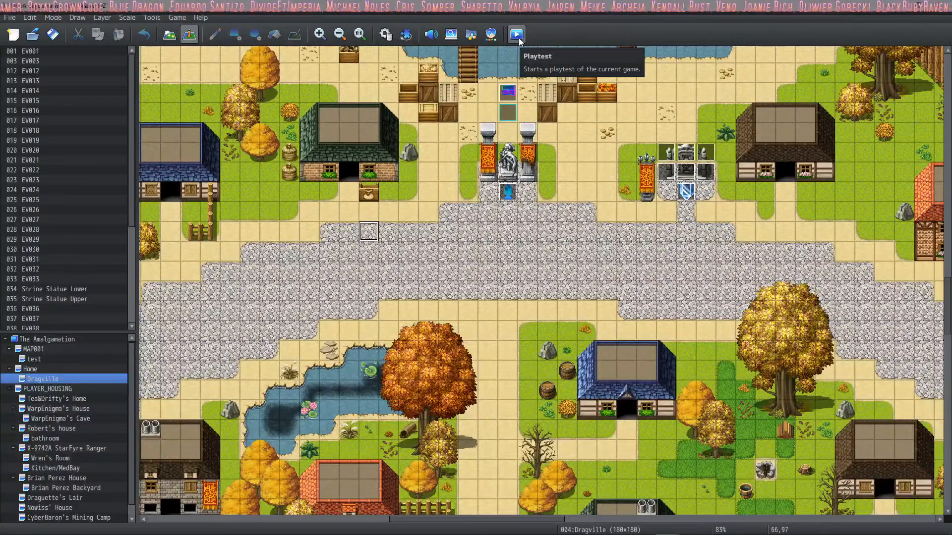
Examine the action sequence notetags of the Attack skill in the database.
click(386, 35)
click(224, 110)
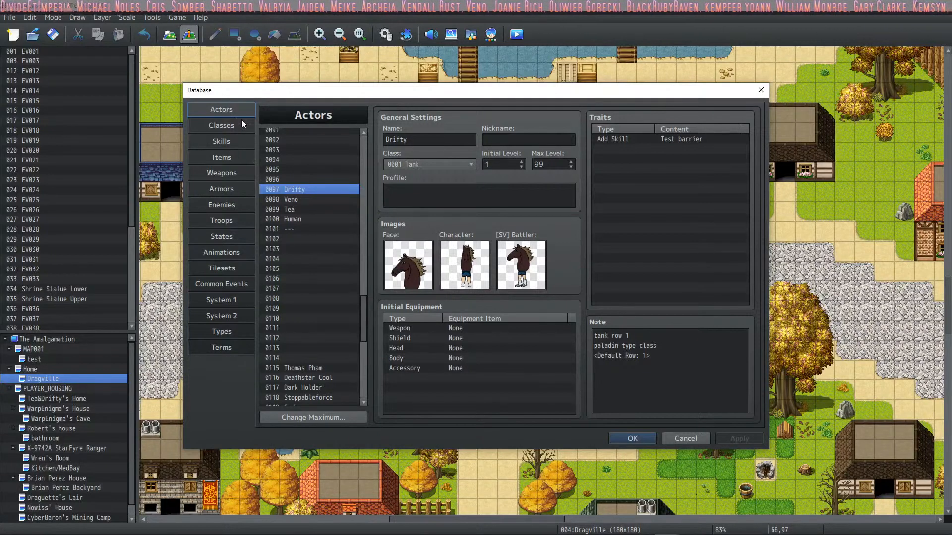
click(237, 141)
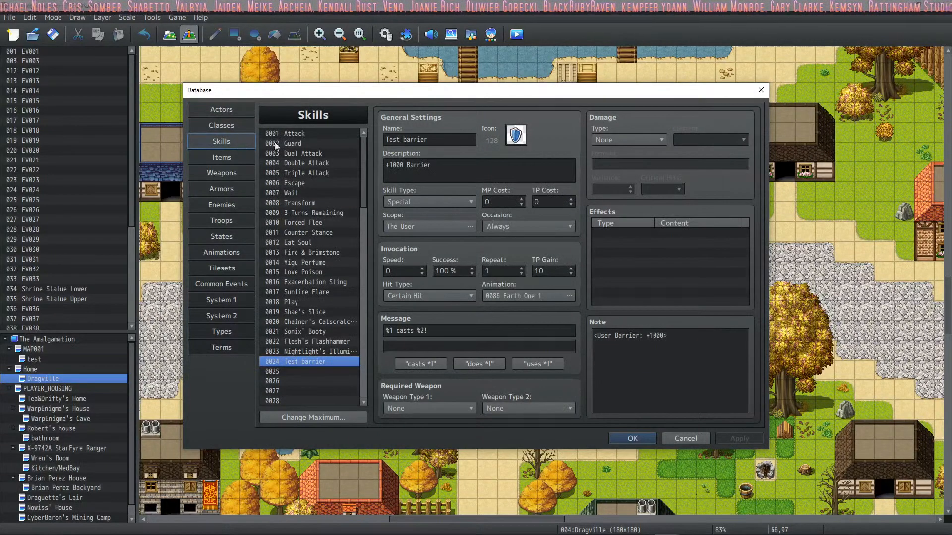
click(321, 132)
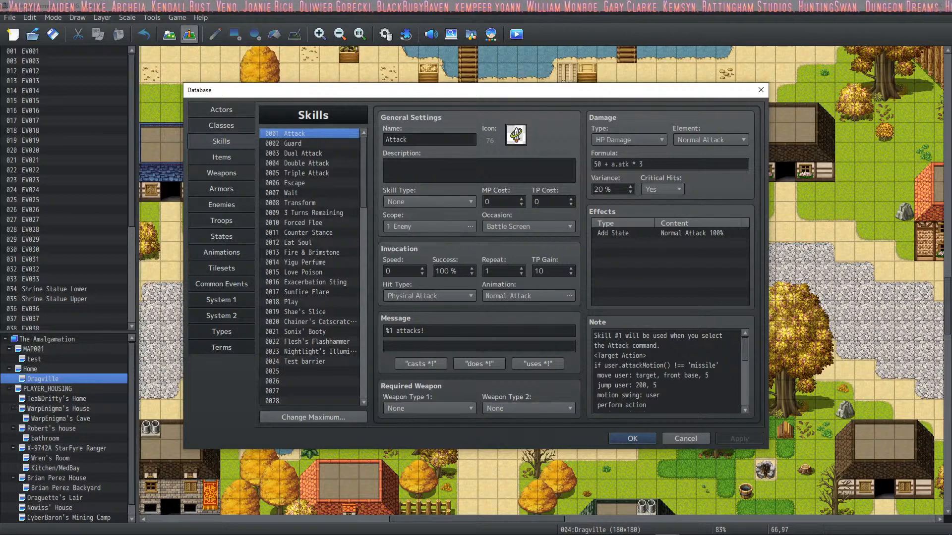
scroll(667, 372, down, 2)
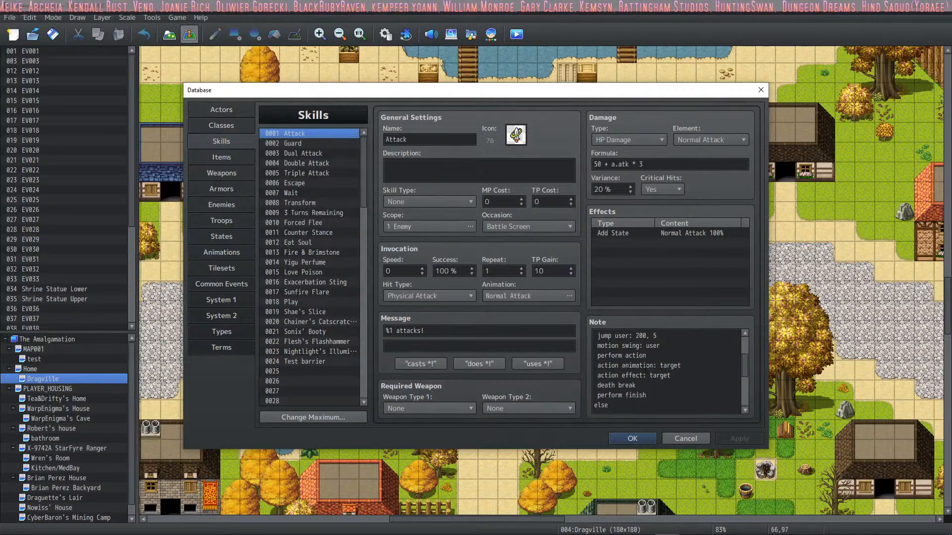
scroll(647, 369, up, 2)
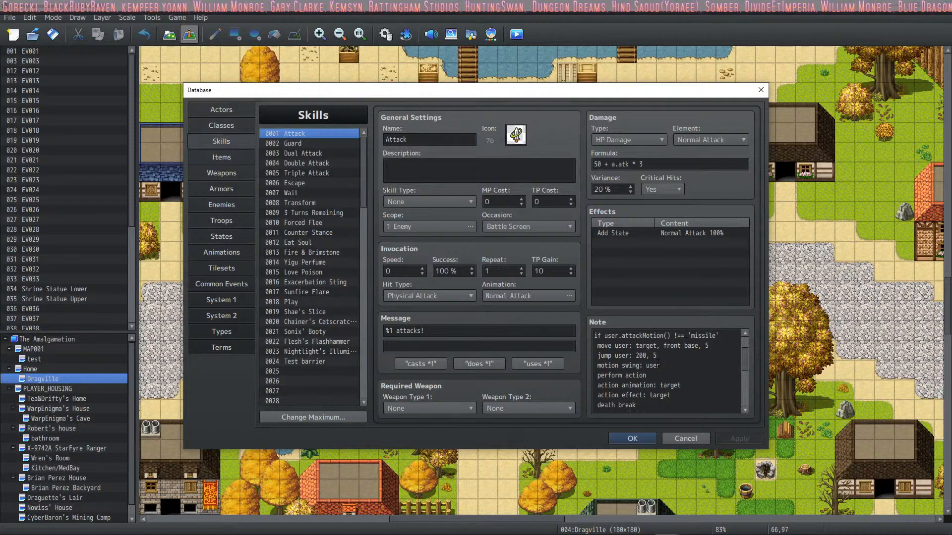
scroll(667, 372, down, 1)
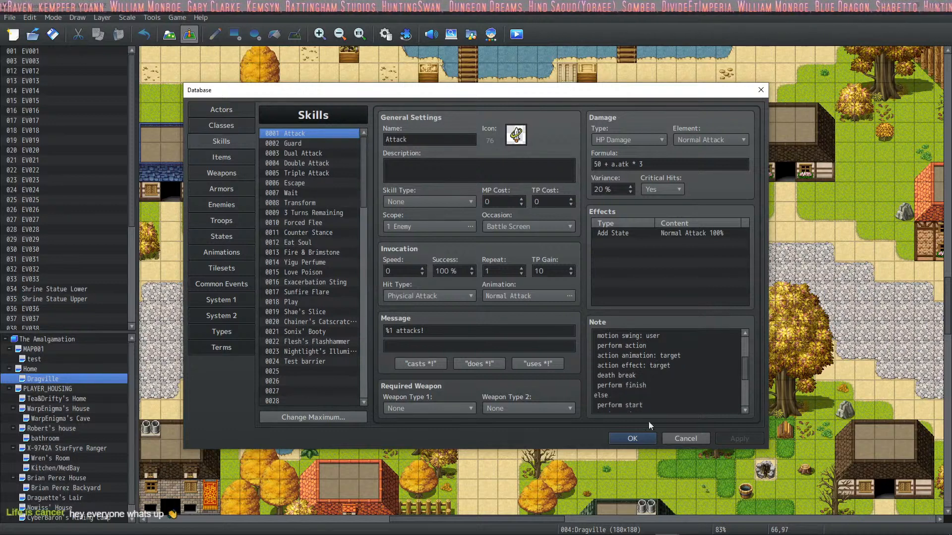
Set the Attack skill's Occasion to Always, apply the change and close the database.
scroll(501, 224, up, 1)
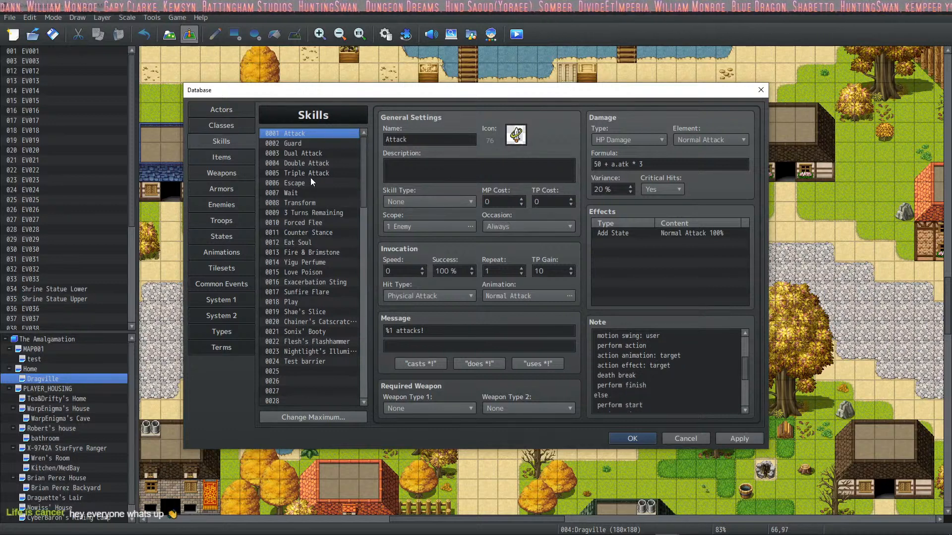
click(689, 365)
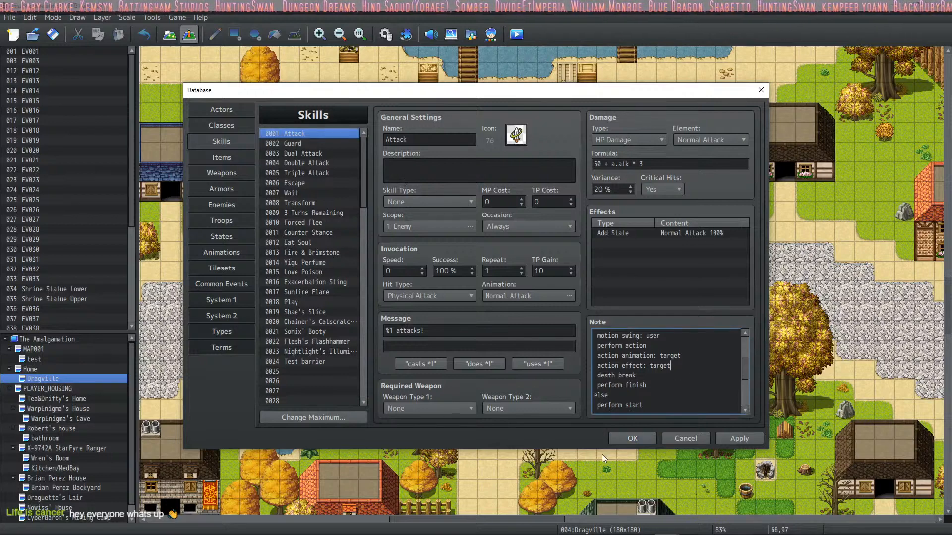
scroll(642, 365, up, 2)
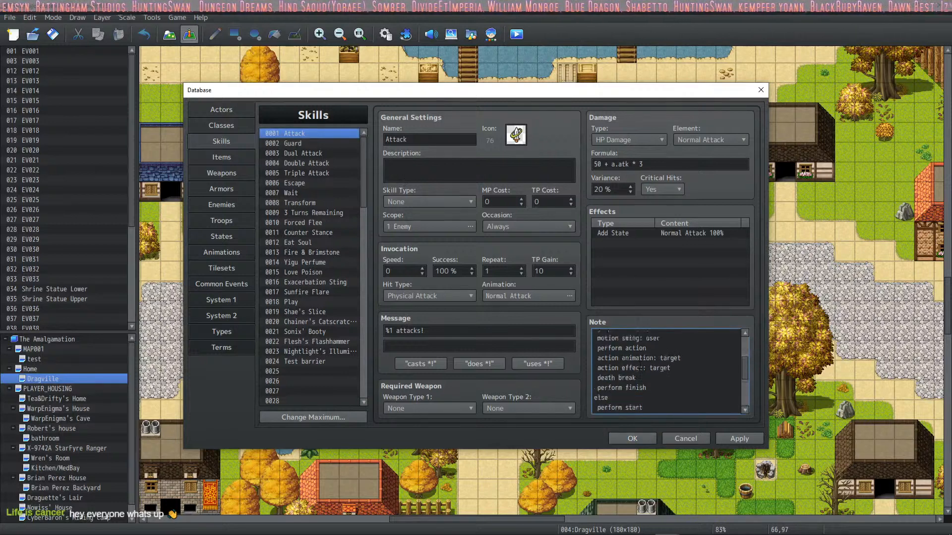
click(739, 438)
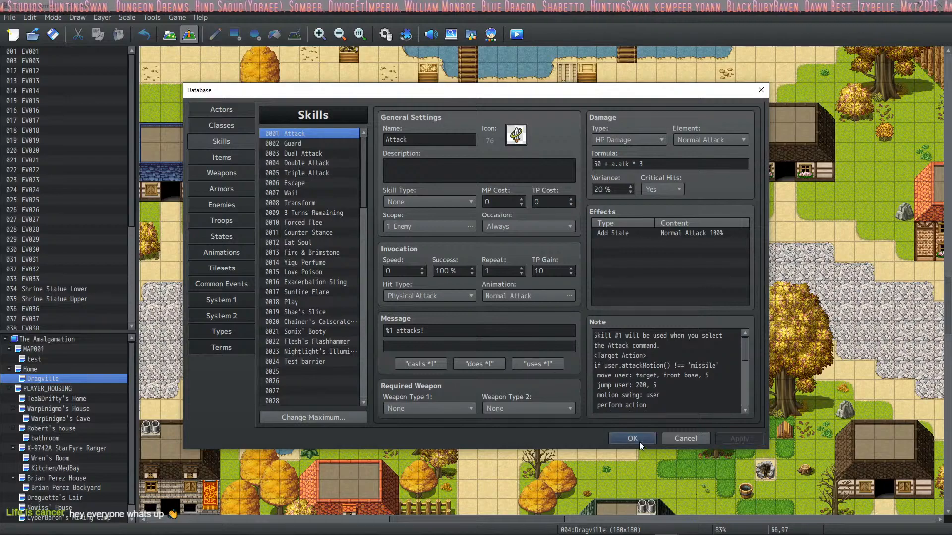
click(638, 439)
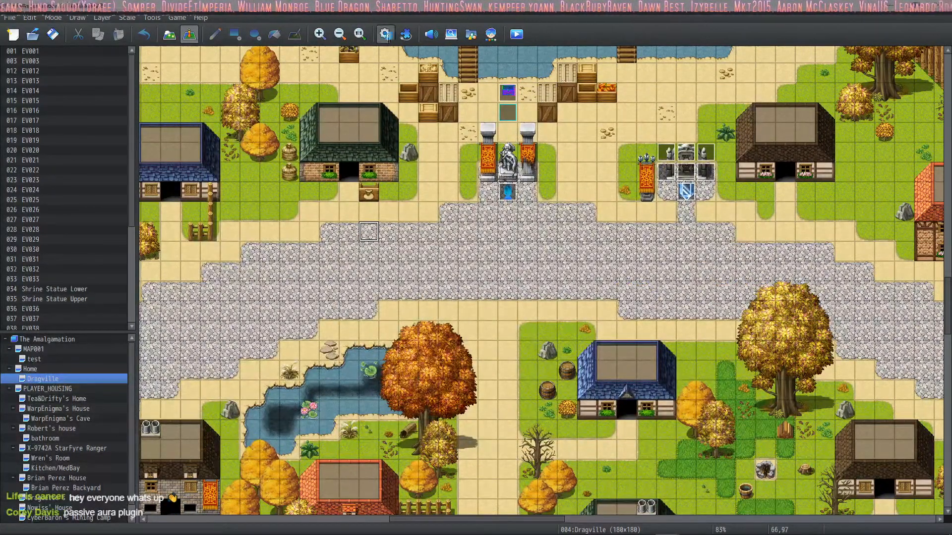
click(385, 35)
click(247, 254)
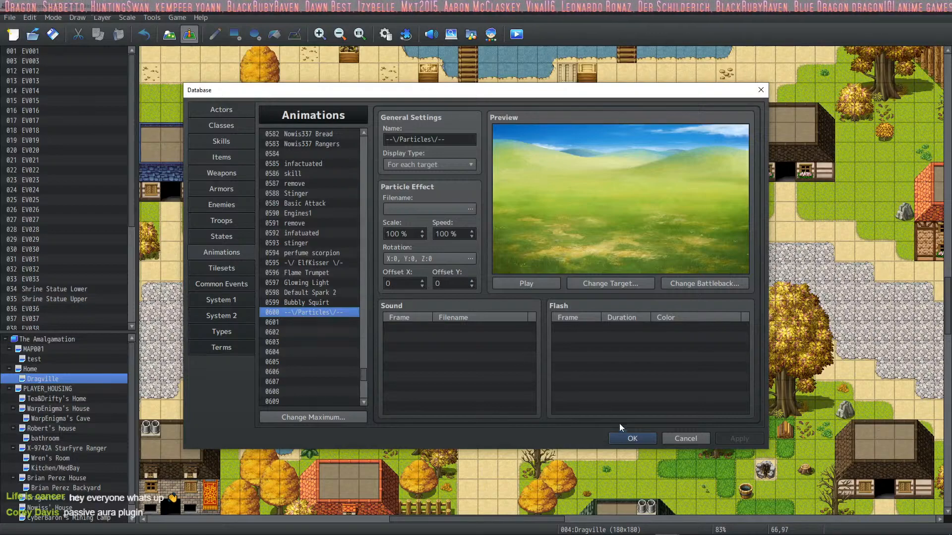
click(630, 438)
Review the project's installed plugins from YEP_EquipCore down to MechPen_FollowerSpace.
click(406, 34)
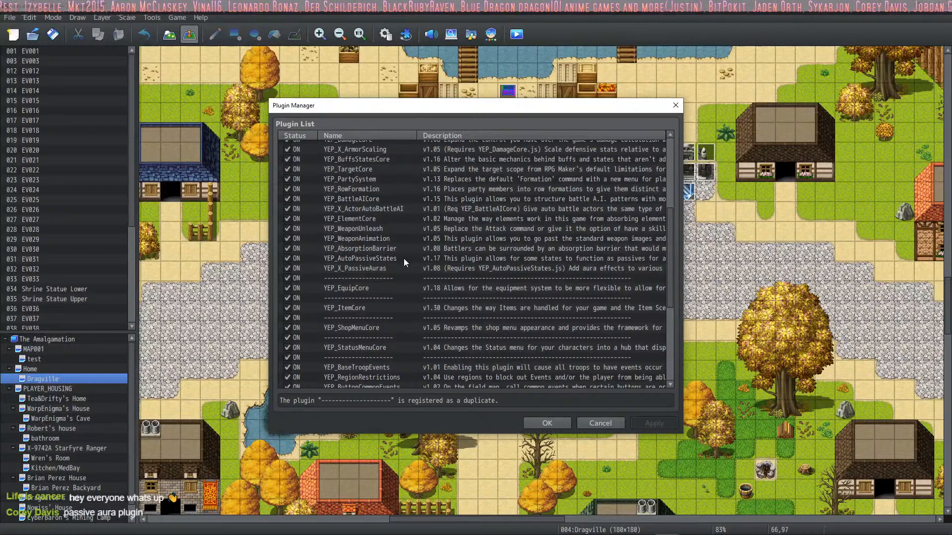
click(356, 288)
click(350, 308)
click(355, 357)
scroll(383, 329, down, 4)
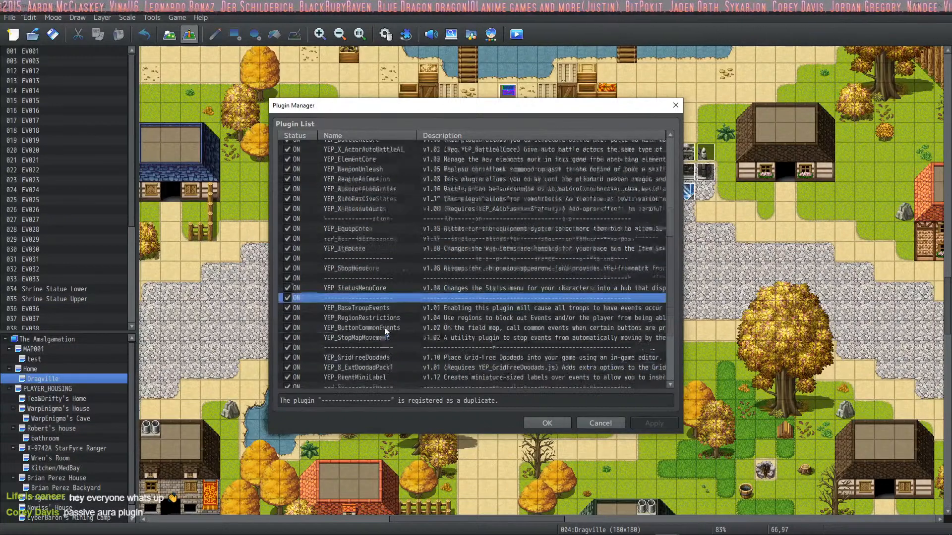
click(377, 330)
scroll(376, 329, down, 2)
click(376, 328)
click(369, 337)
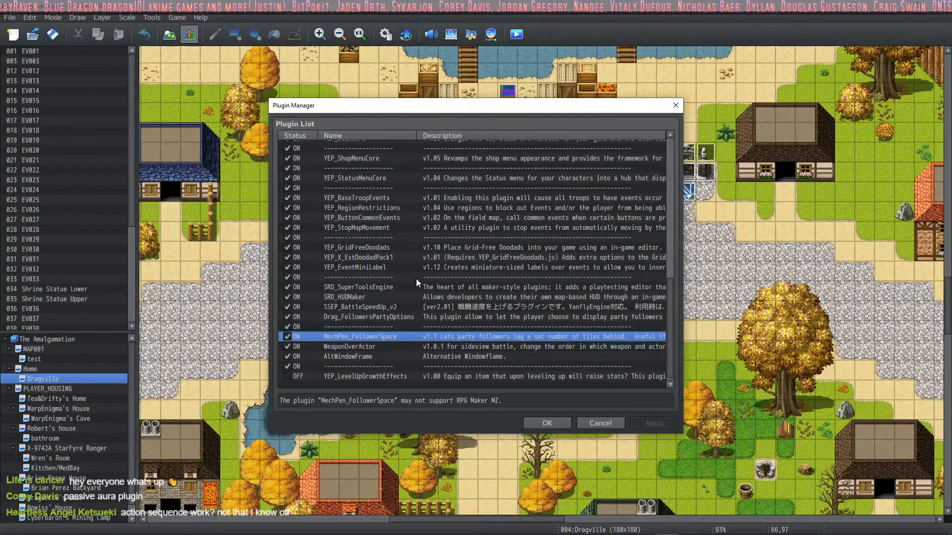
Examine the help of the YEP_X_PassiveAuras plugin for its aura state notetags and custom aura conditions.
scroll(415, 279, up, 4)
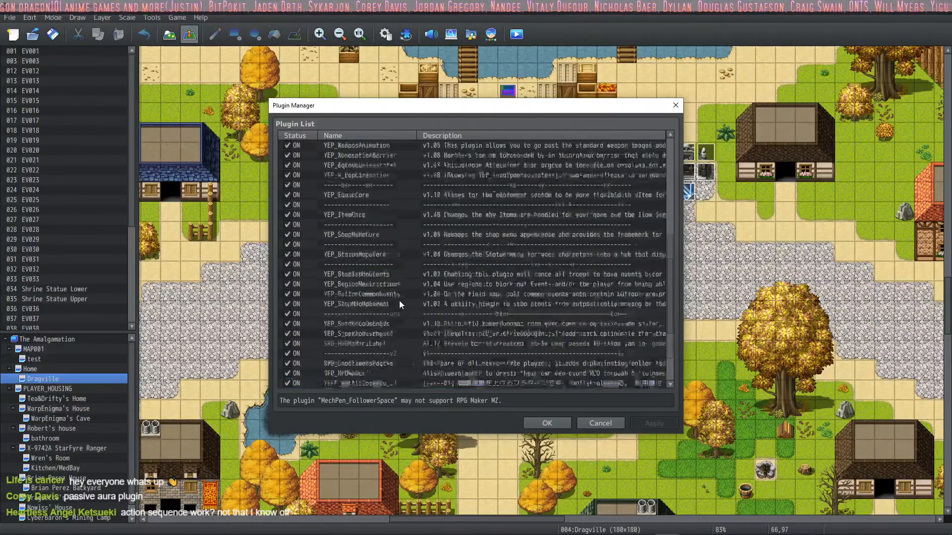
click(380, 205)
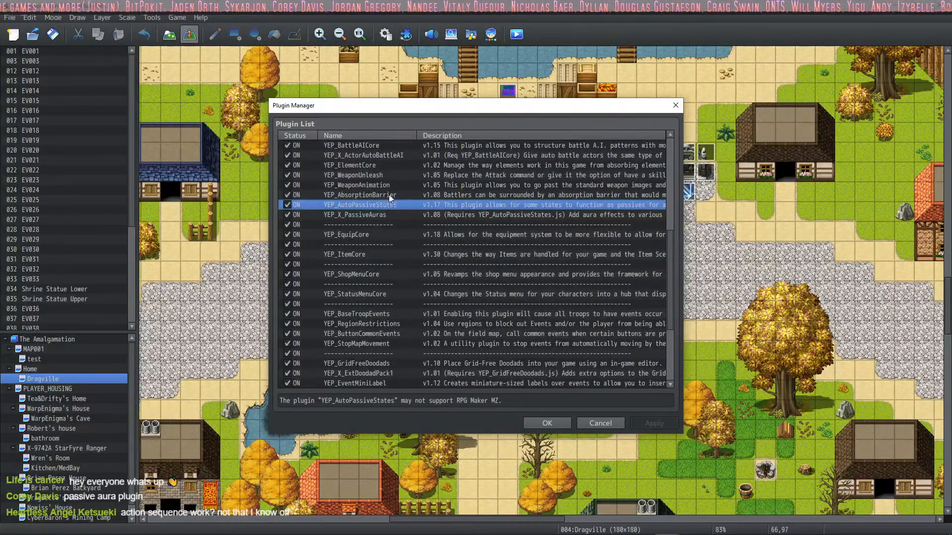
double_click(379, 213)
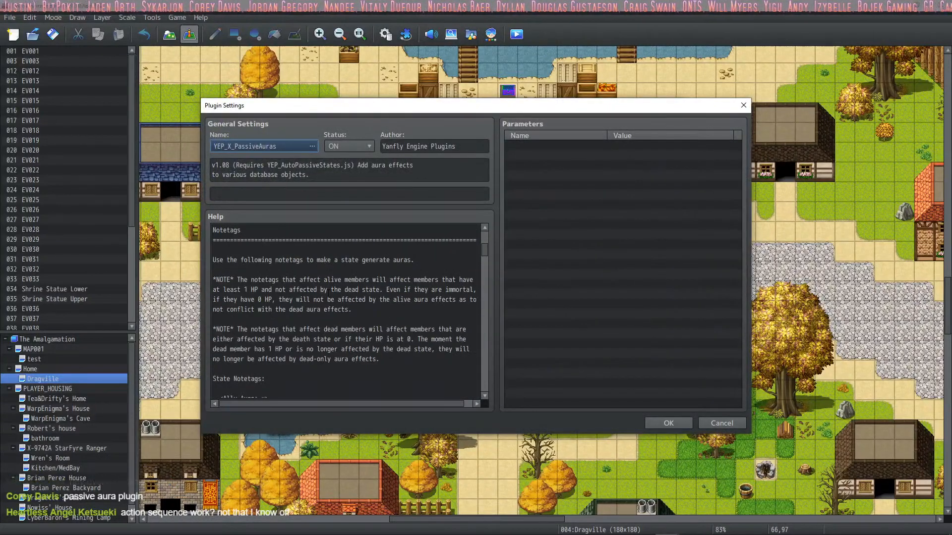
scroll(329, 293, up, 5)
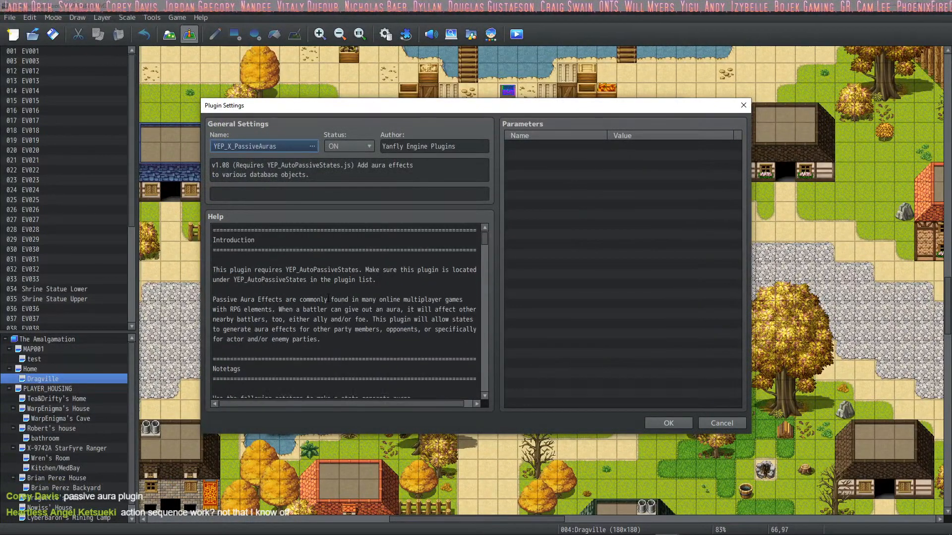
scroll(331, 309, down, 8)
scroll(336, 299, down, 2)
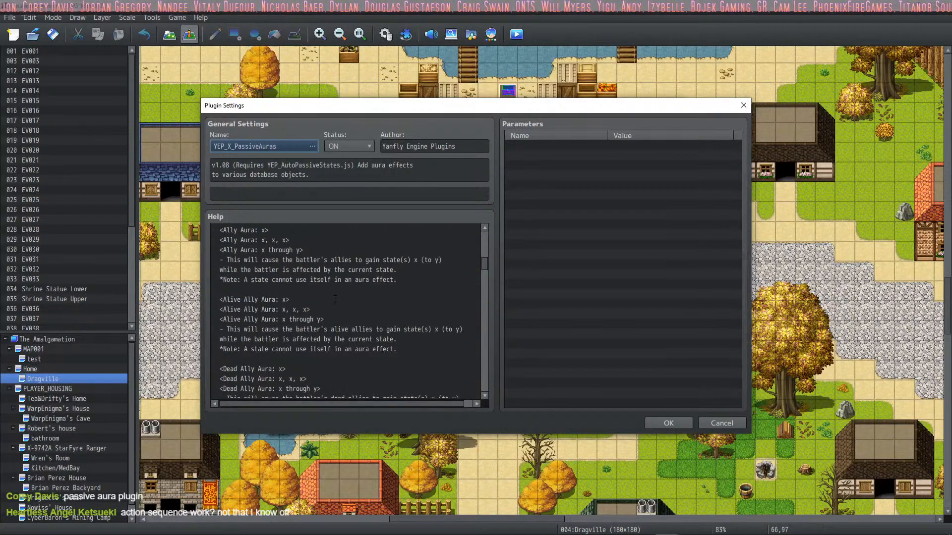
scroll(336, 299, up, 2)
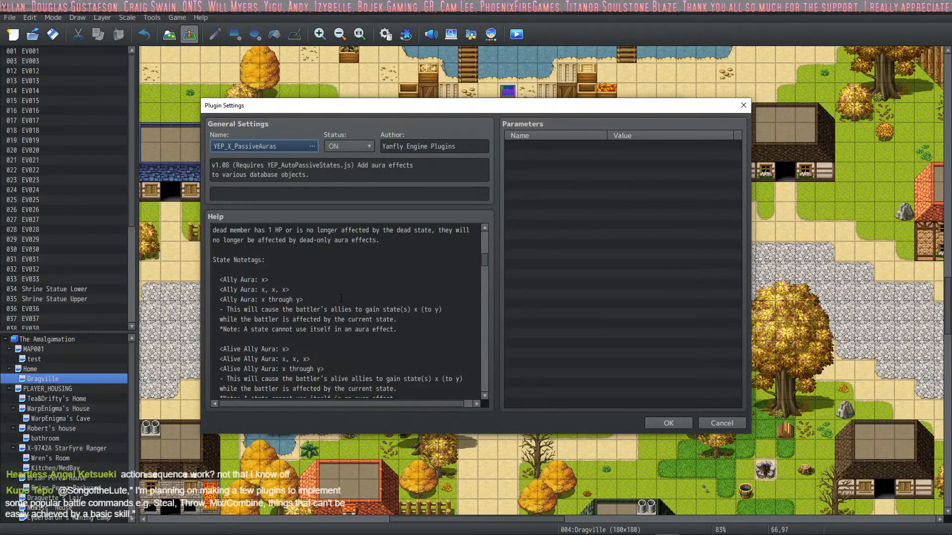
click(327, 284)
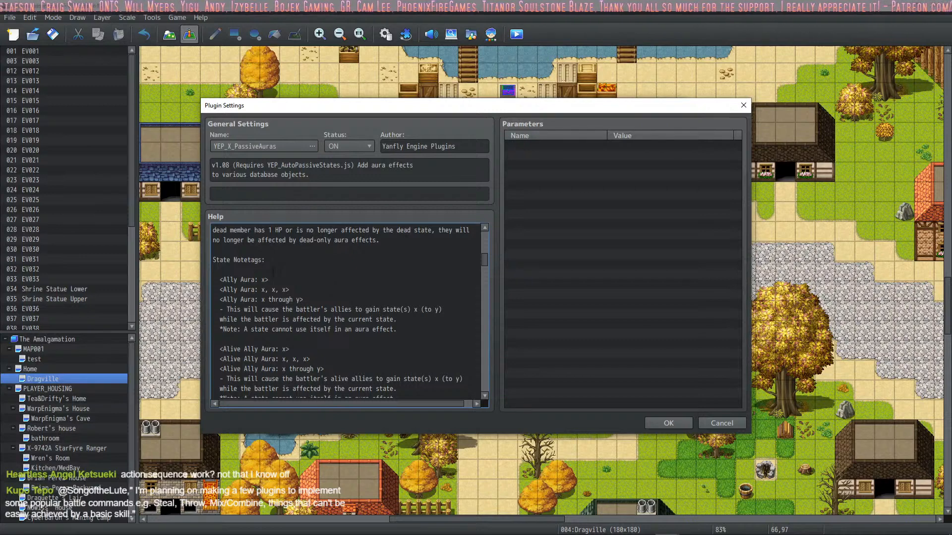
scroll(294, 277, up, 3)
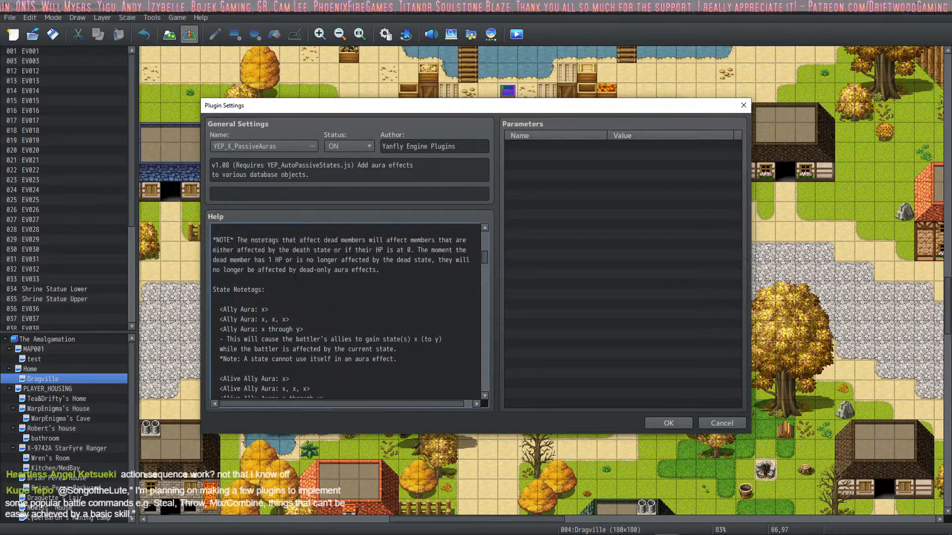
scroll(294, 276, down, 7)
drag(484, 271, 484, 359)
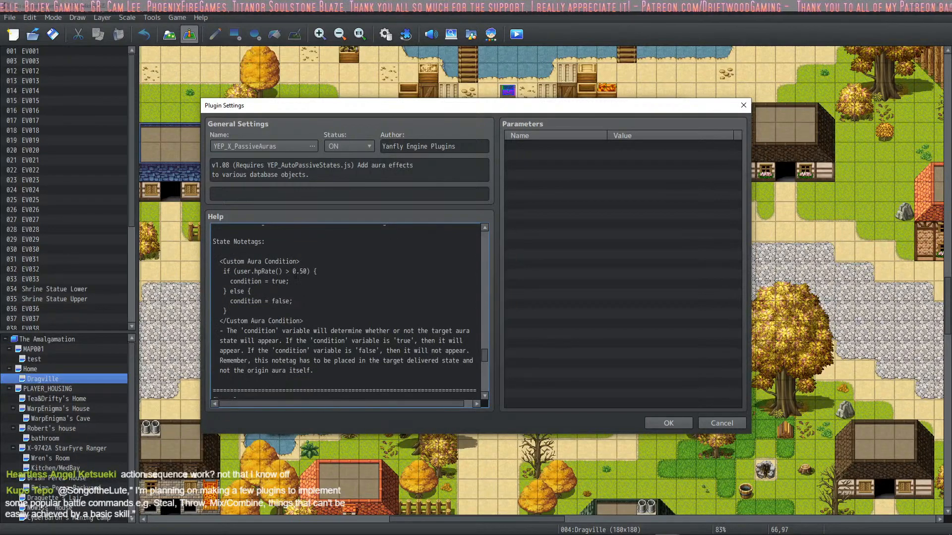
scroll(297, 276, up, 2)
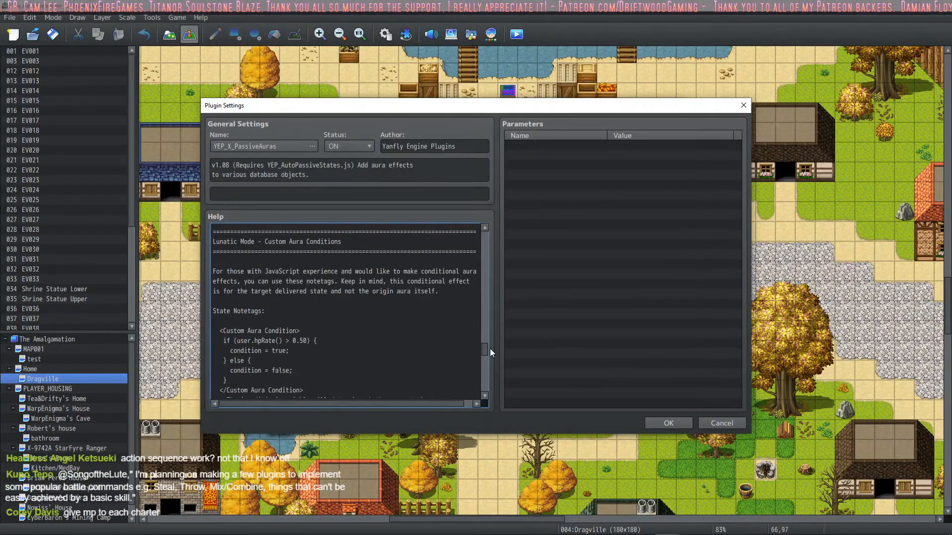
drag(489, 350, 487, 261)
scroll(347, 289, up, 2)
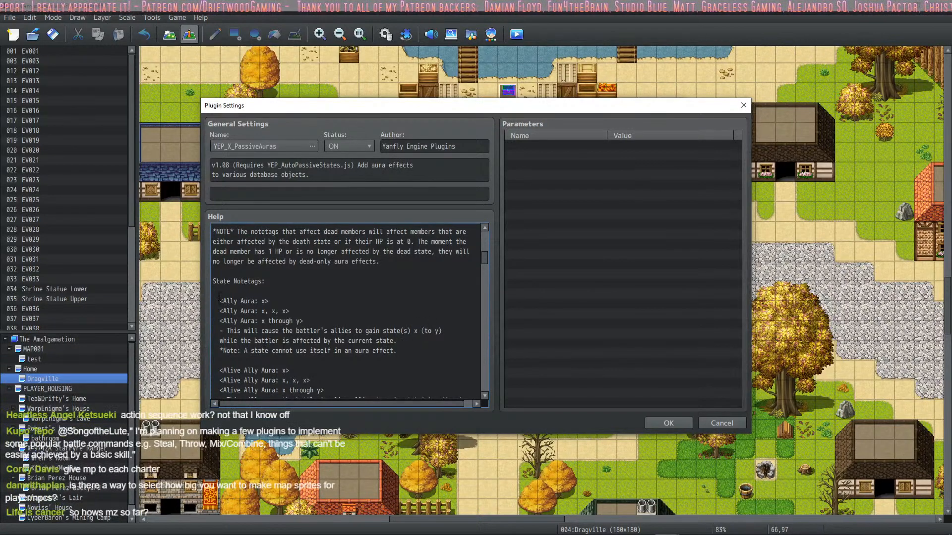
Copy the <Ally Aura: x> notetag from the plugin help and close the plugin settings and Plugin Manager.
drag(269, 301, 220, 301)
key(ctrl+c)
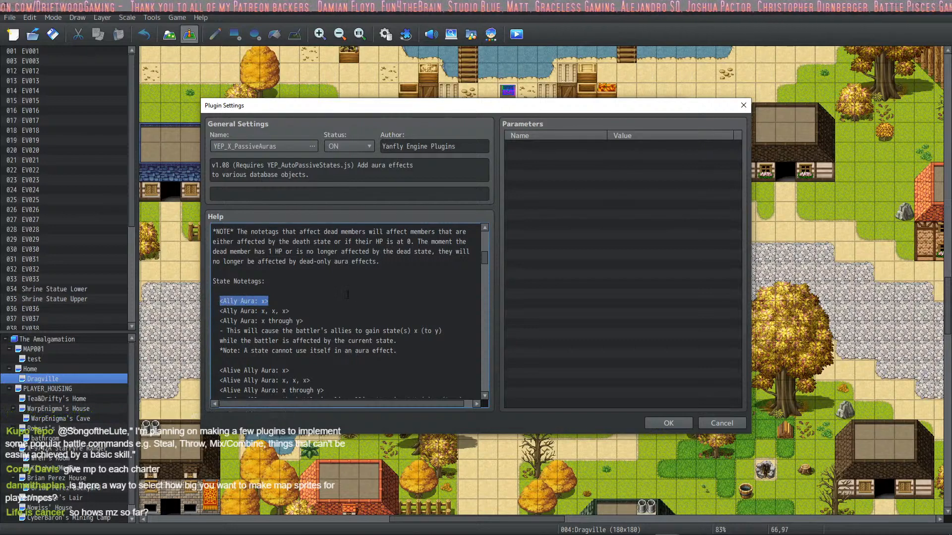
click(659, 422)
click(545, 362)
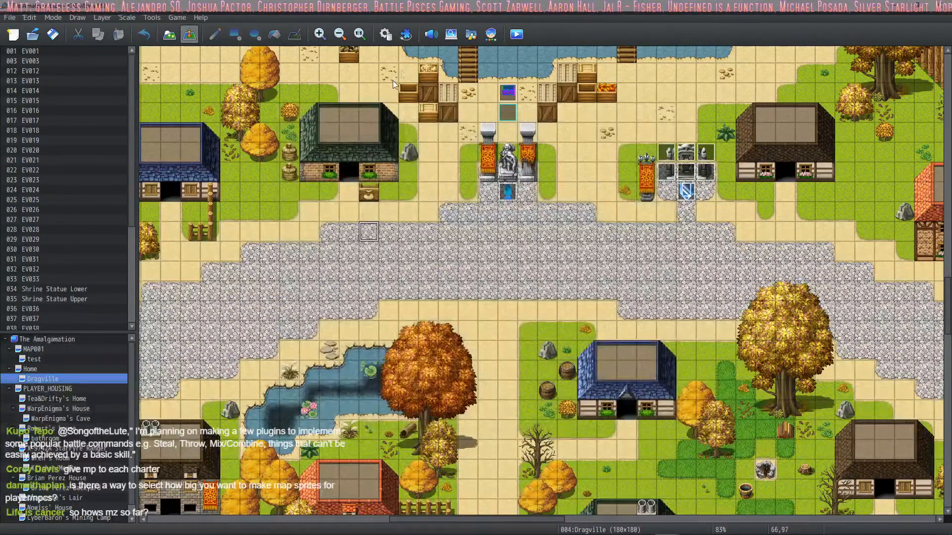
Paste the <Ally Aura: x> notetag into the note of the empty state 0020 in the database.
click(386, 34)
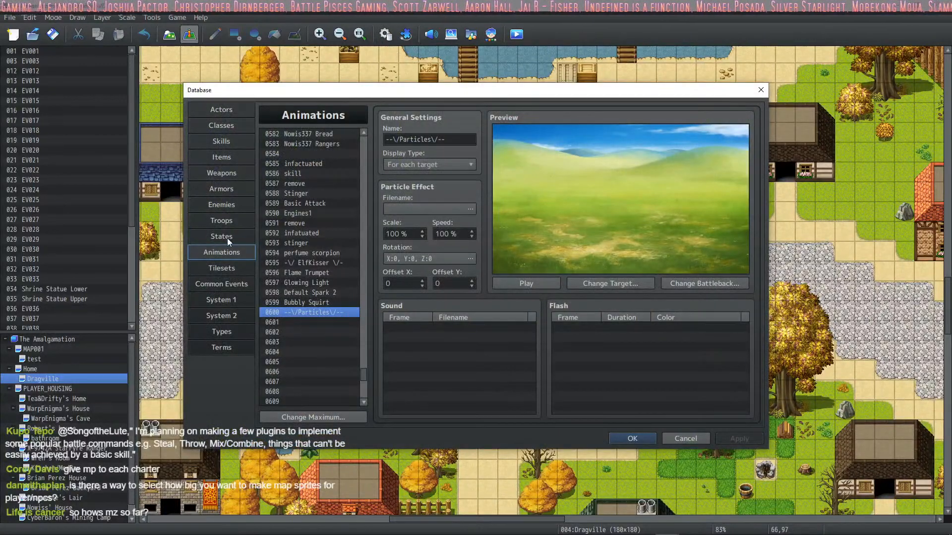
click(227, 238)
click(308, 319)
click(640, 354)
key(ctrl+v)
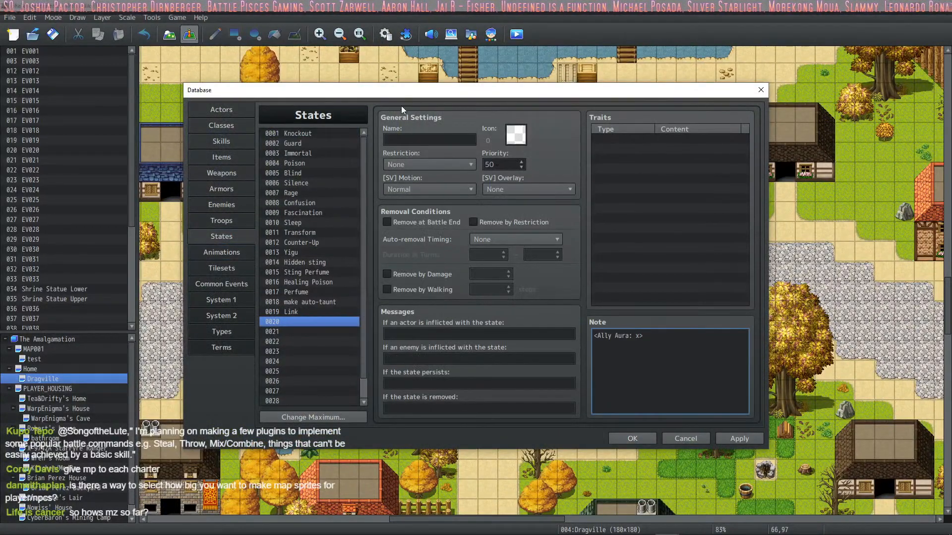
Name state 0020 "Power Aura" and give it icon 9, the yellow burst.
click(409, 142)
text(Auro)
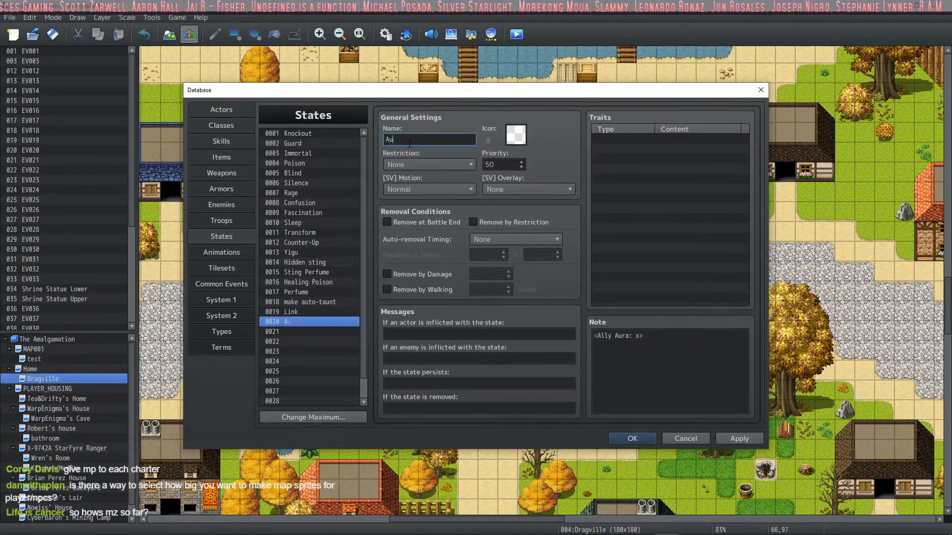
key(BackSpace)
text(ura -)
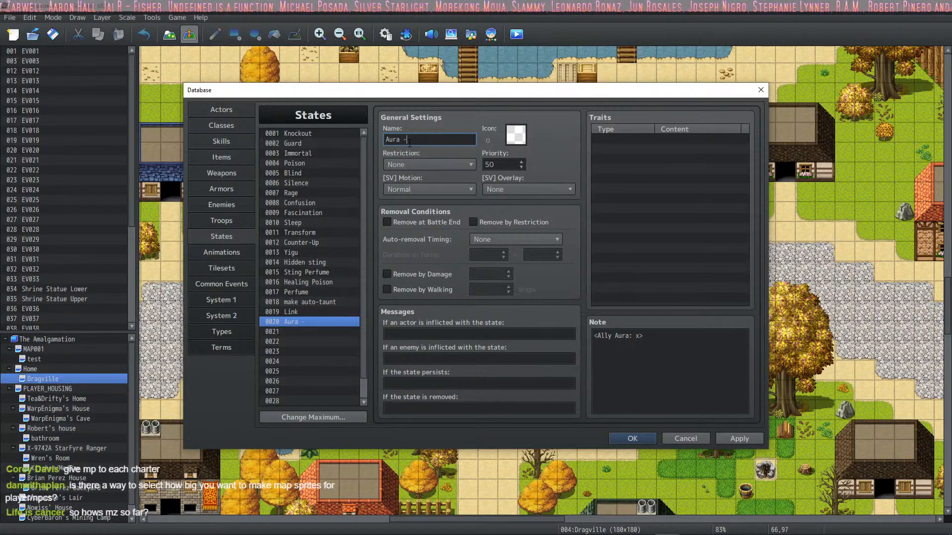
key(BackSpace)
text(P)
key(BackSpace)
key(BackSpace)
key(BackSpace)
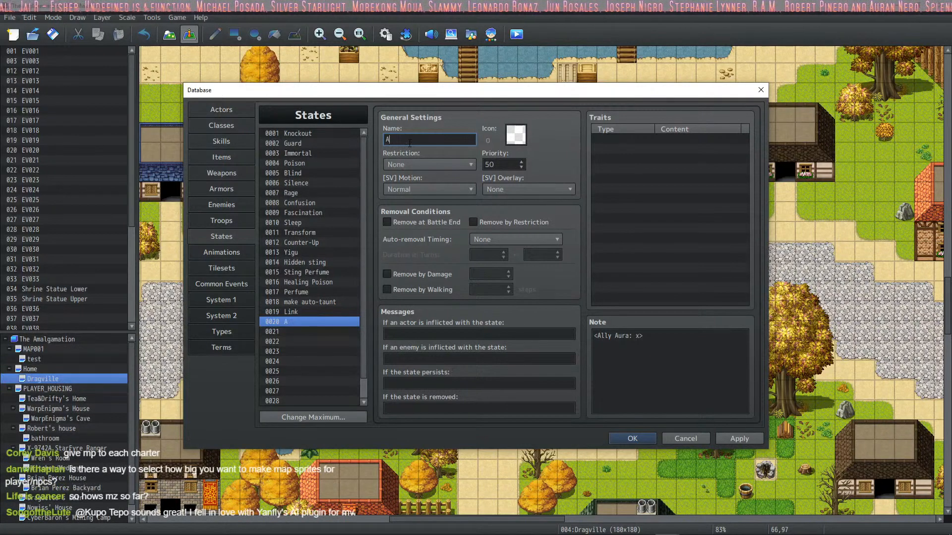
text(ower Aura)
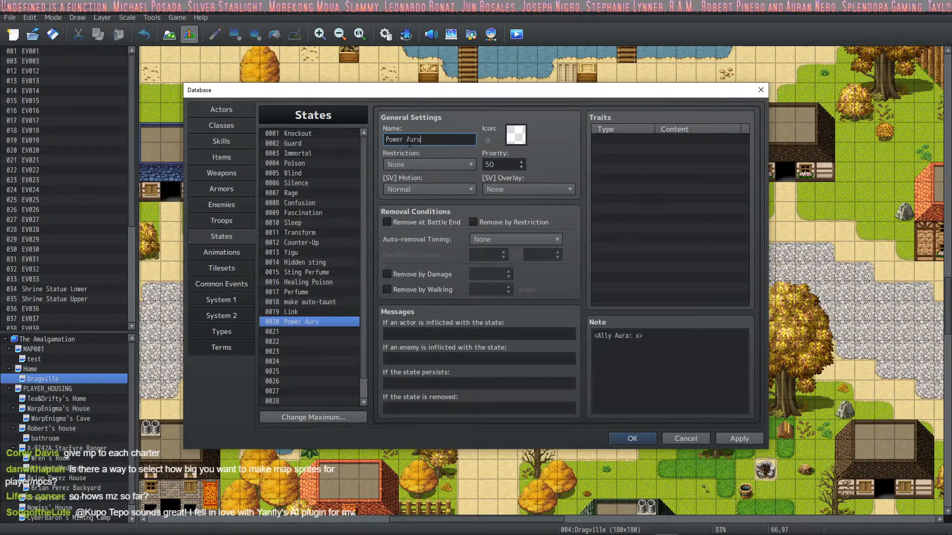
double_click(522, 134)
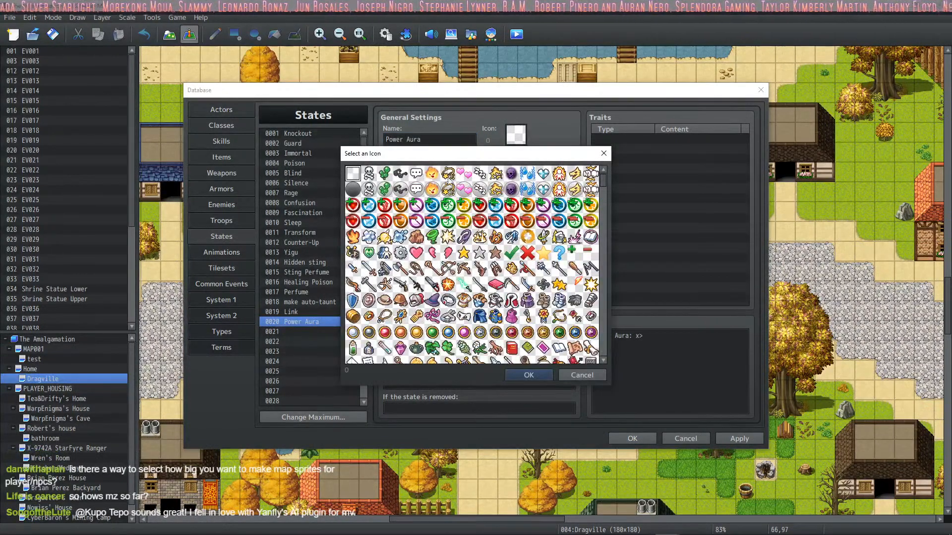
double_click(496, 176)
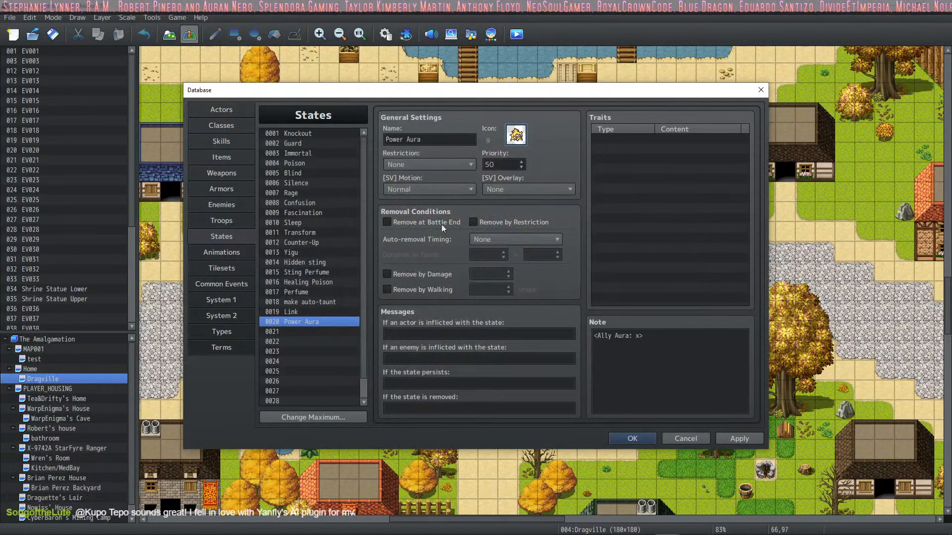
Set Power Aura to be removed at battle end and auto-removed at Turn End with a duration of 5 to 5 turns, and apply.
click(409, 222)
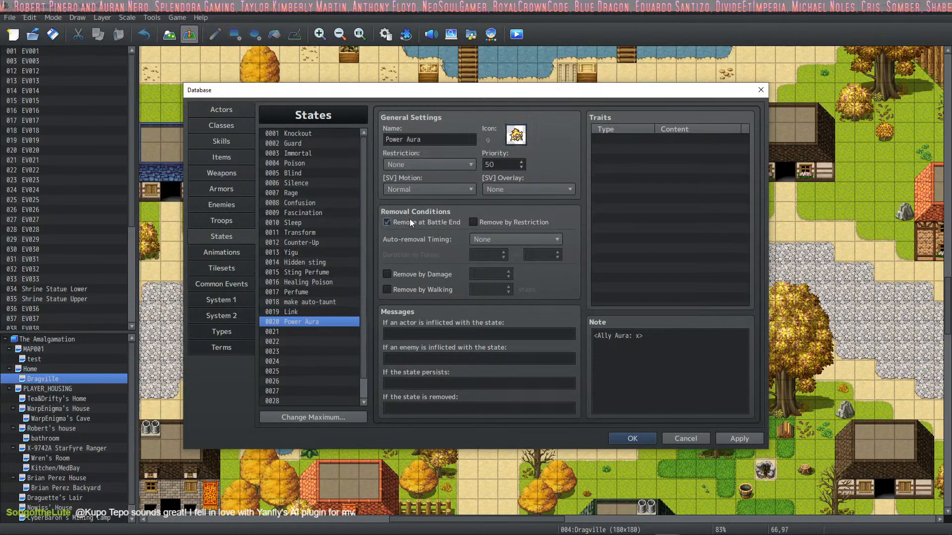
click(539, 239)
click(526, 271)
key(Tab)
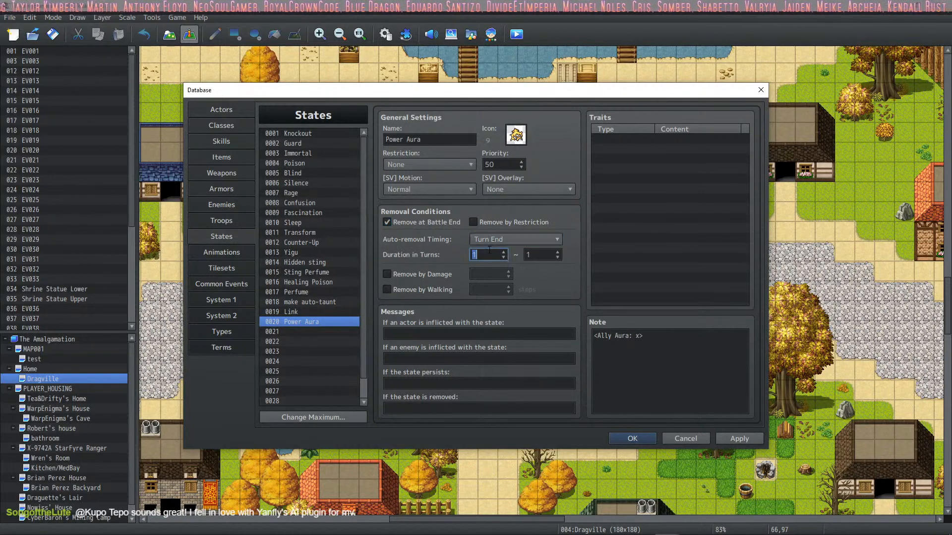
text(5)
key(Tab)
text(10)
click(741, 438)
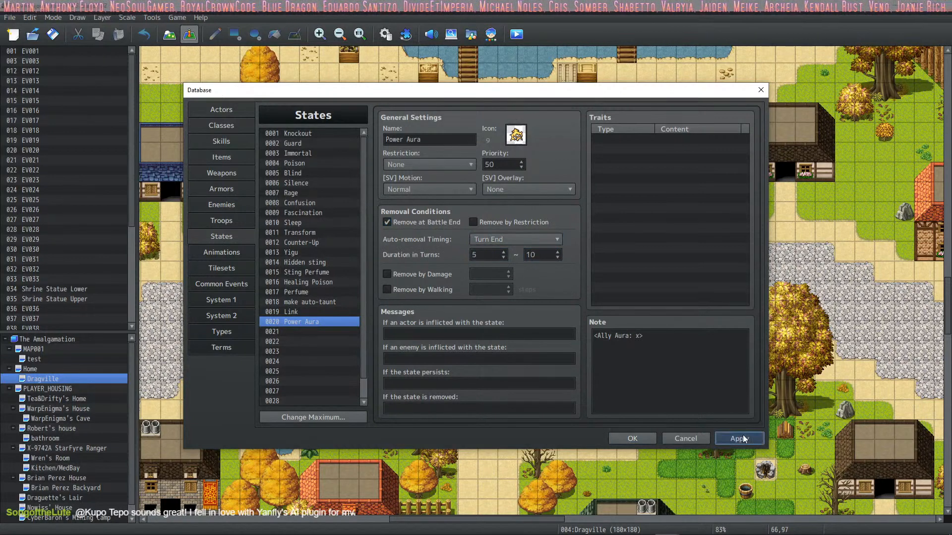
double_click(531, 254)
text(5)
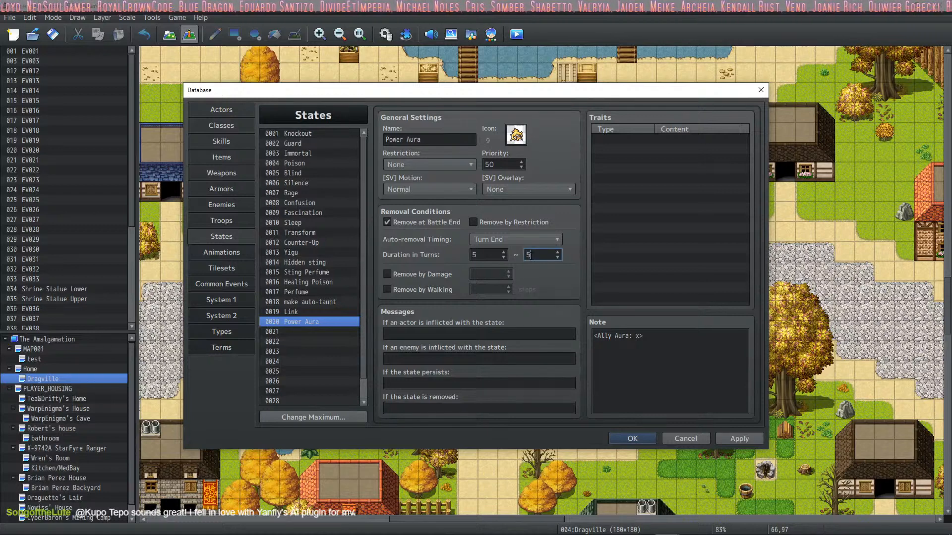
click(739, 438)
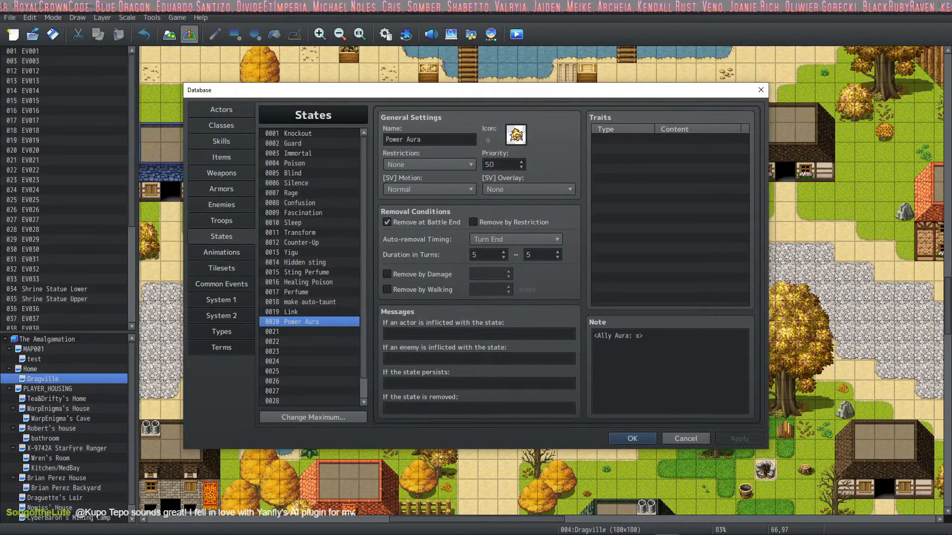
Change Power Aura's notetag to <Ally Aura: 21> and apply the change.
click(631, 337)
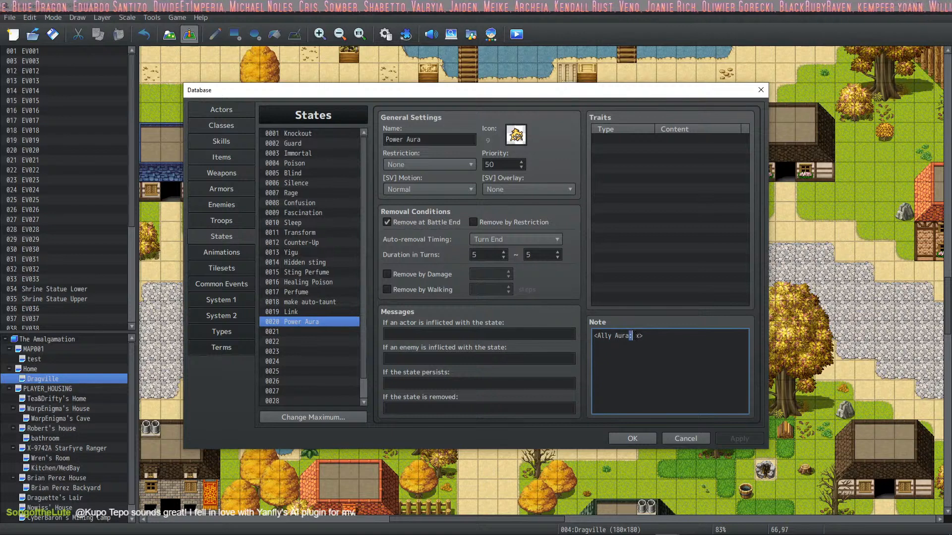
double_click(637, 336)
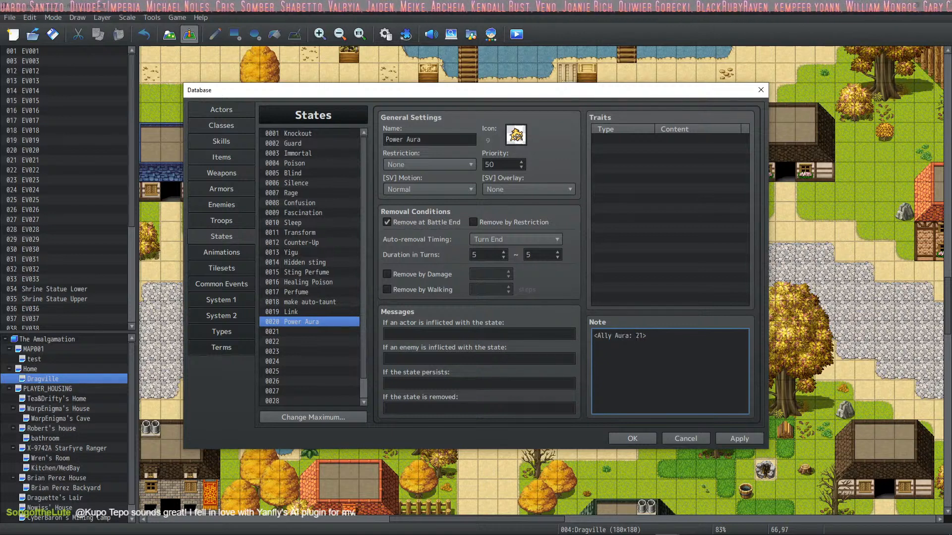
click(754, 439)
Name the empty state 0021 "Unlimited Poweaaragjn" and give it icon 13.
click(284, 332)
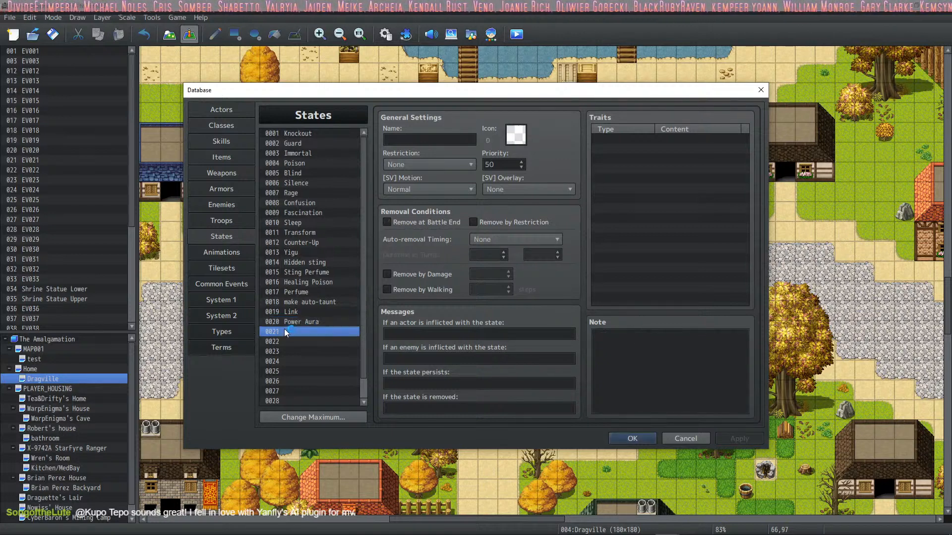
click(411, 140)
text(Unlimited)
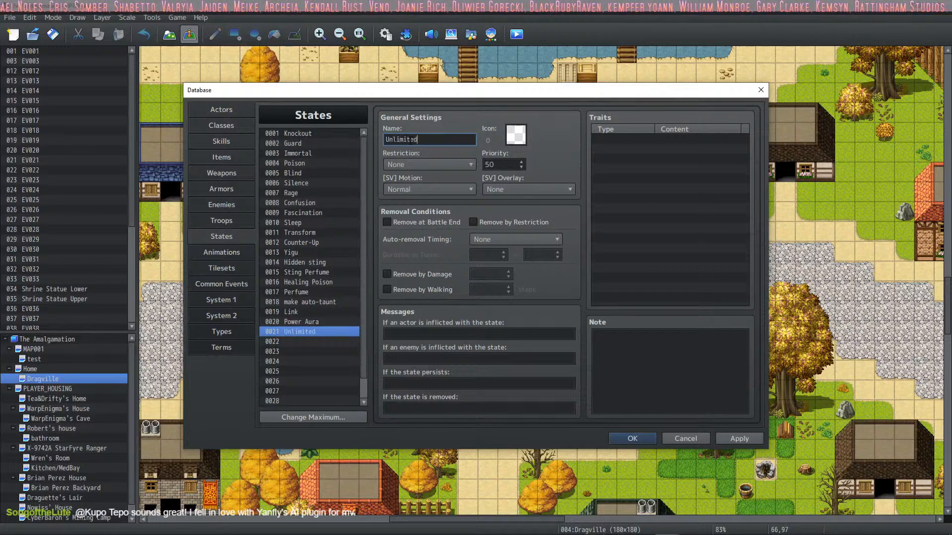
text( Poweaarag)
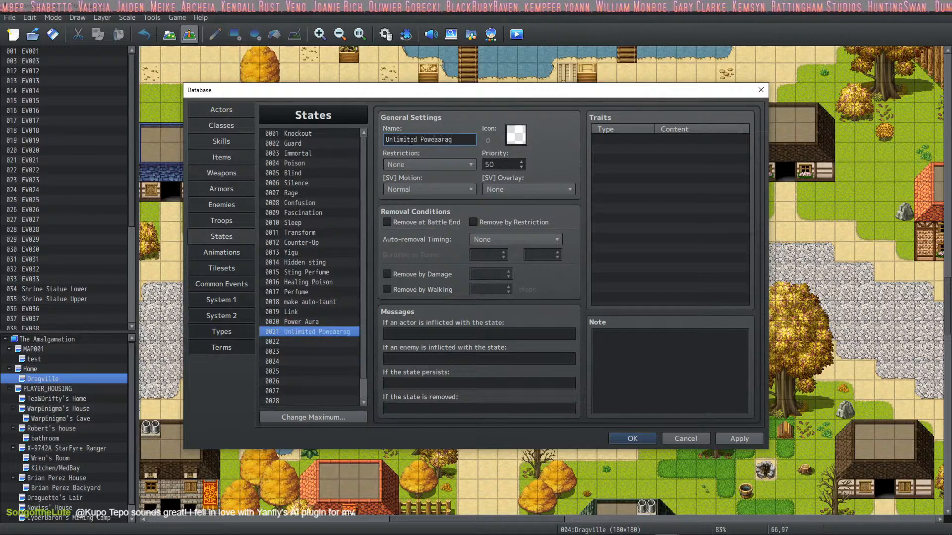
text(jn)
click(515, 135)
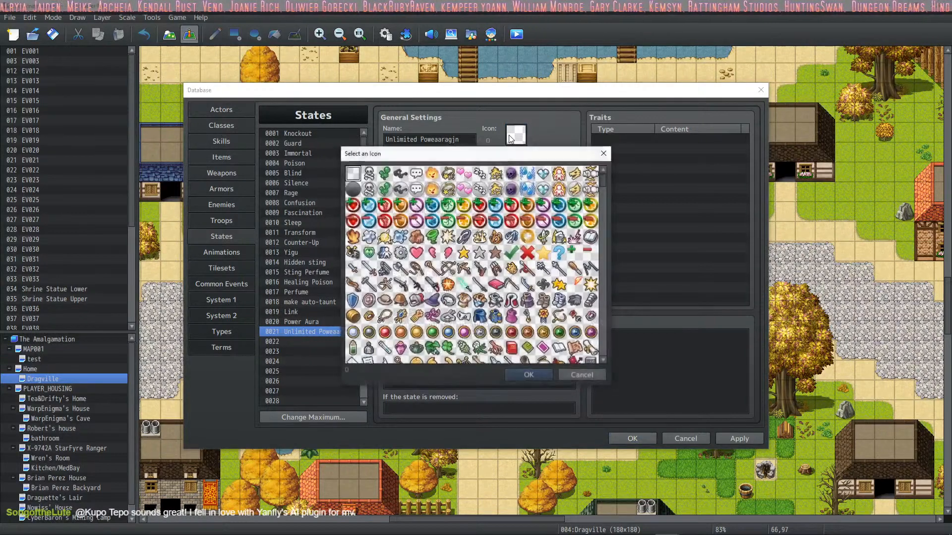
double_click(560, 179)
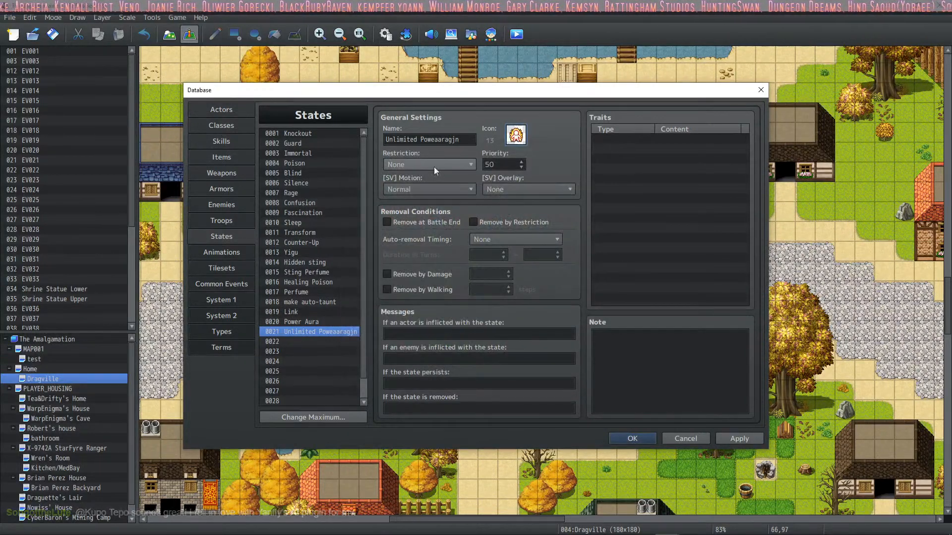
Rename state 0021 as "Super Saijiyanin" and set it to be removed at battle end.
triple_click(474, 143)
text(S)
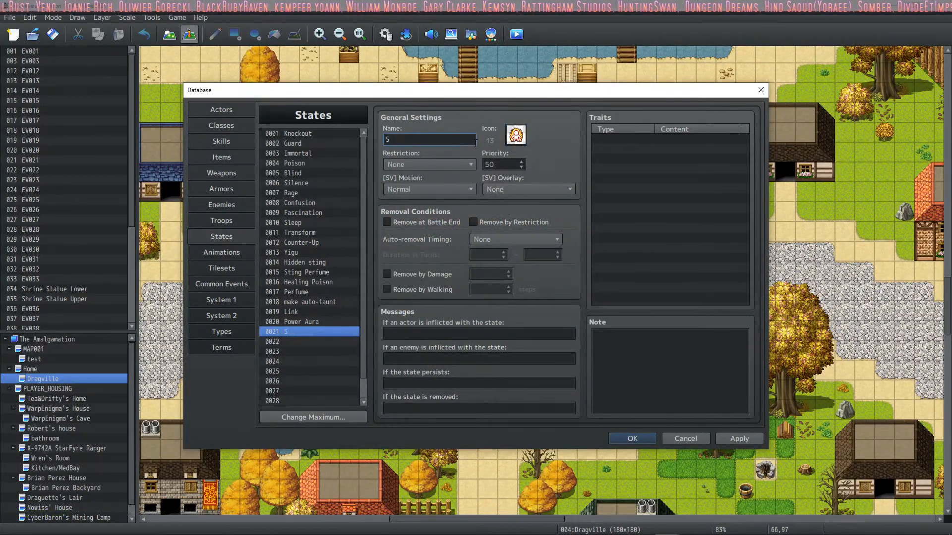
text(uper Sayij)
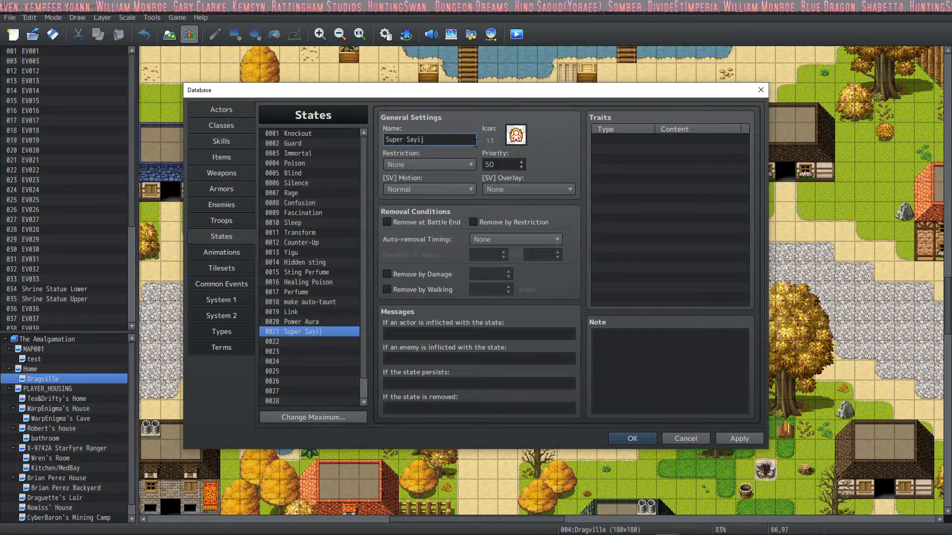
text(ajin)
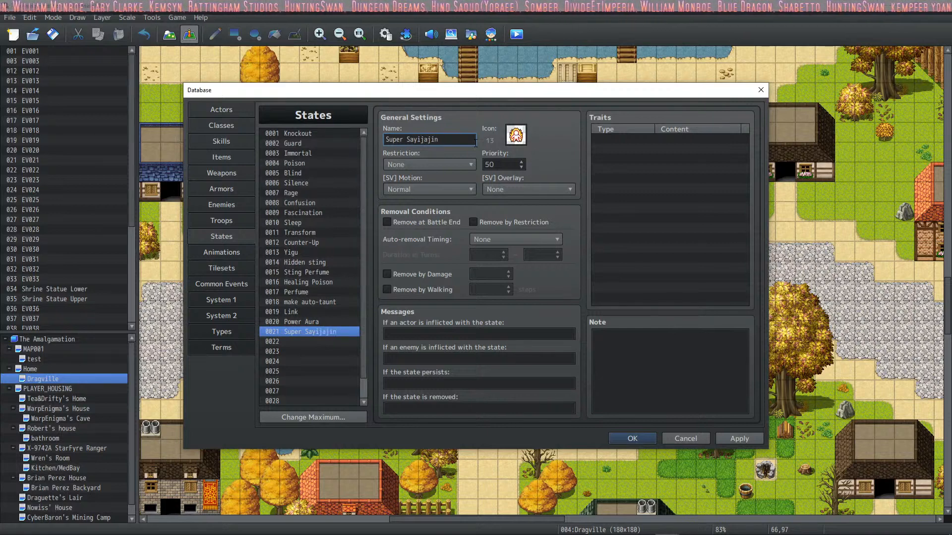
key(BackSpace)
key(BackSpace)
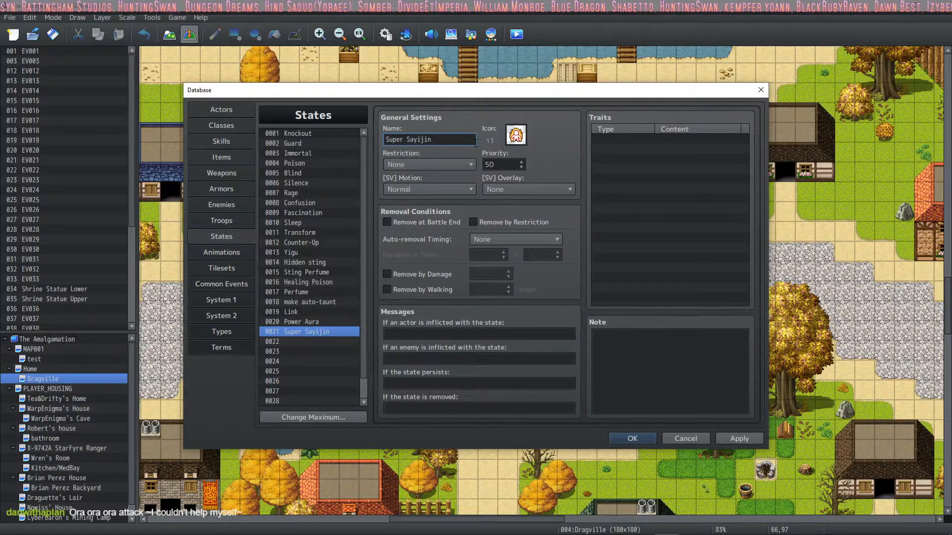
text(ja)
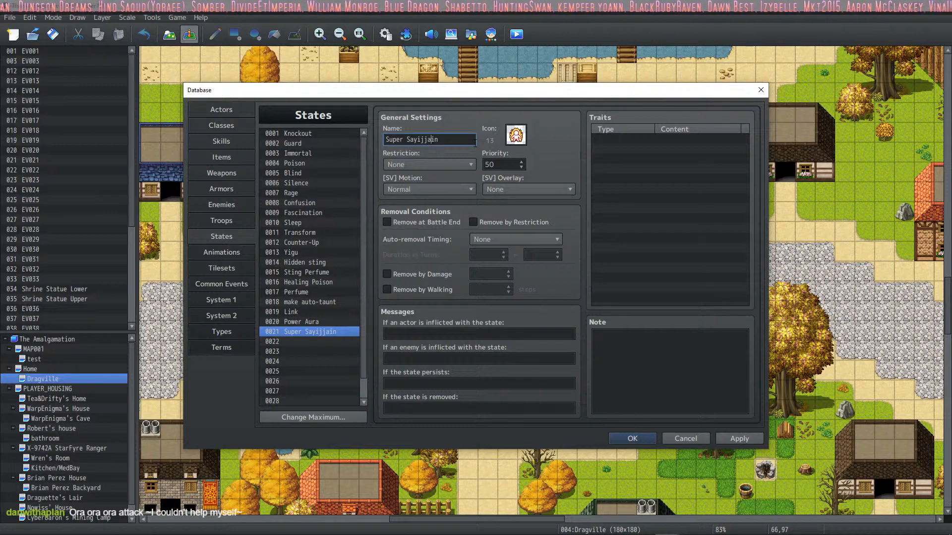
key(BackSpace)
key(BackSpace)
key(BackSpace)
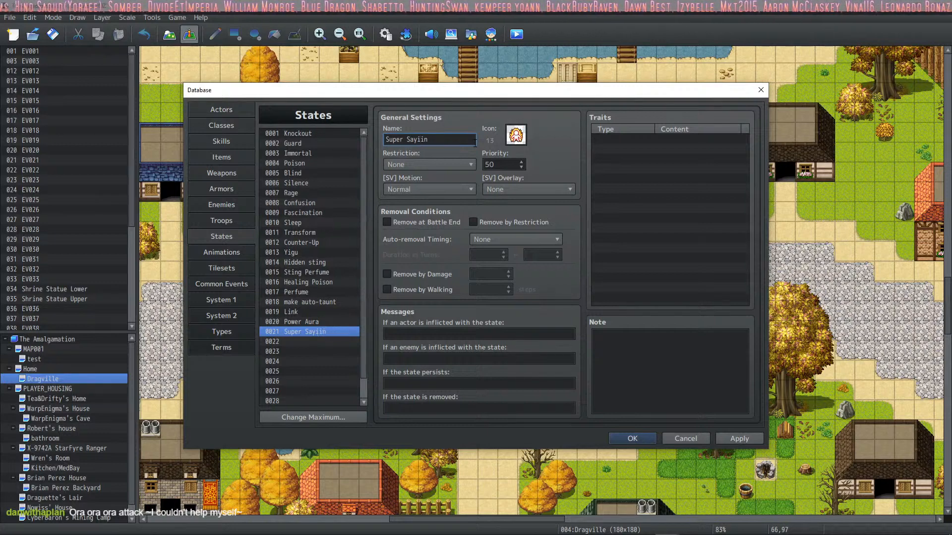
key(BackSpace)
key(BackSpace)
text(aiy)
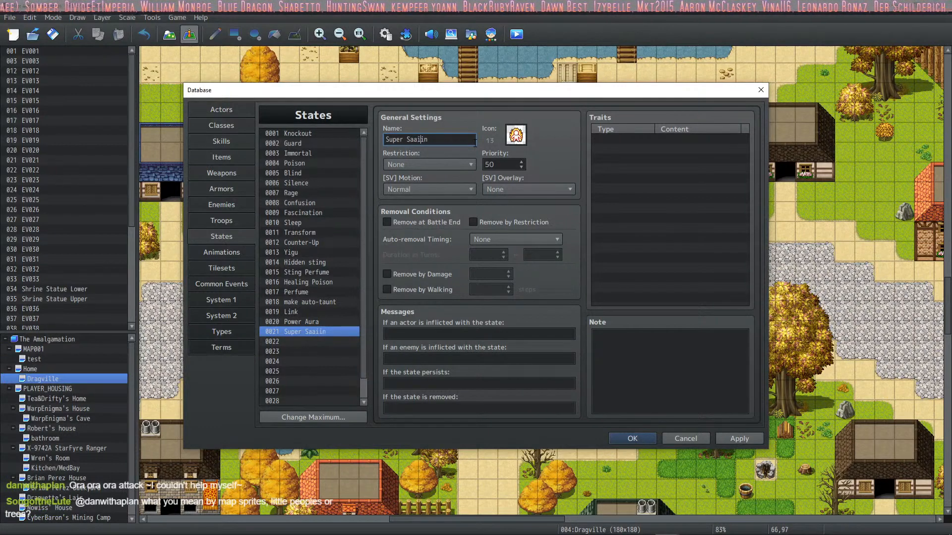
key(BackSpace)
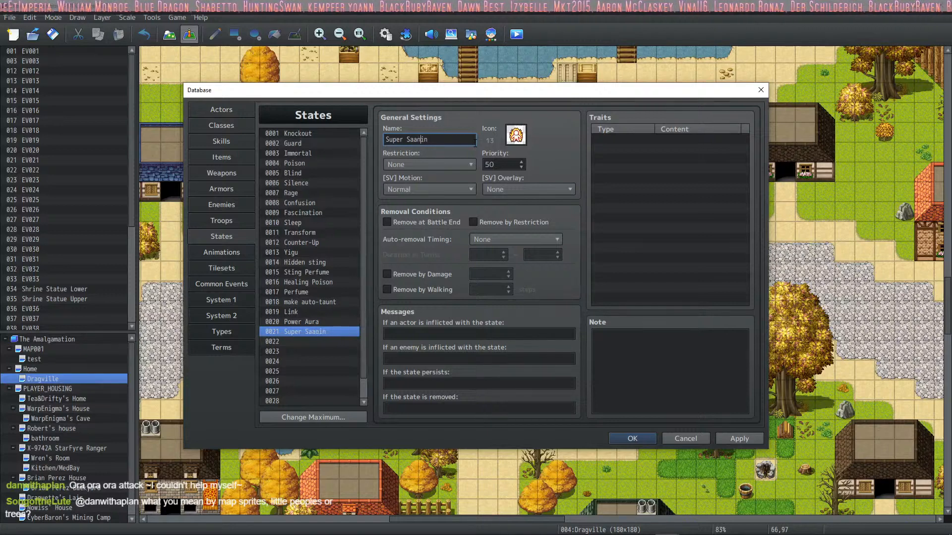
text(u)
key(BackSpace)
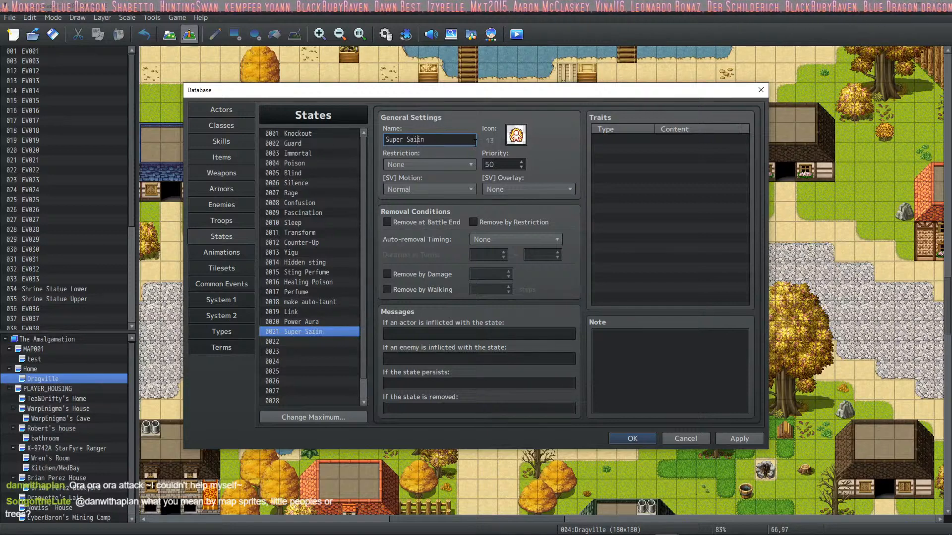
text(jiyan)
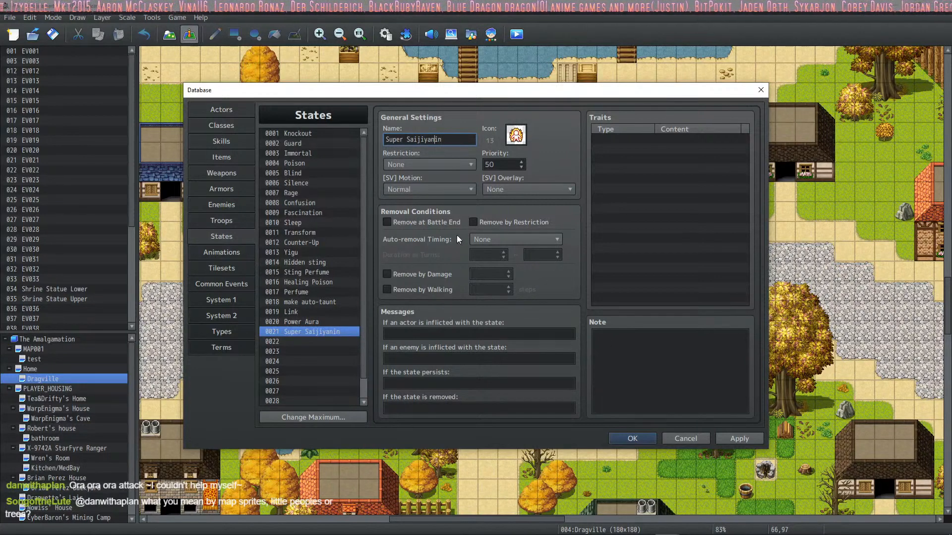
click(430, 222)
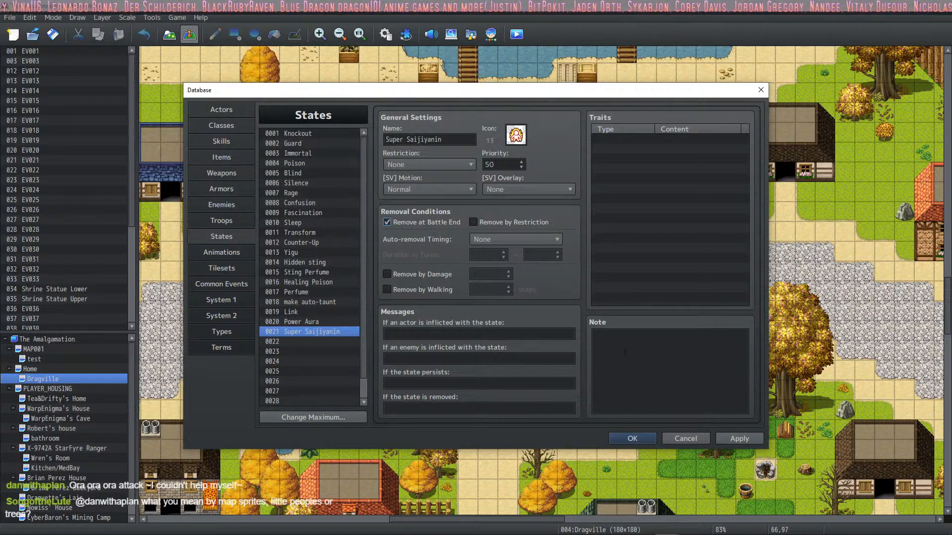
Give the Super Saijiyanin state a parameter trait of Attack * 1000% and apply the change.
double_click(635, 142)
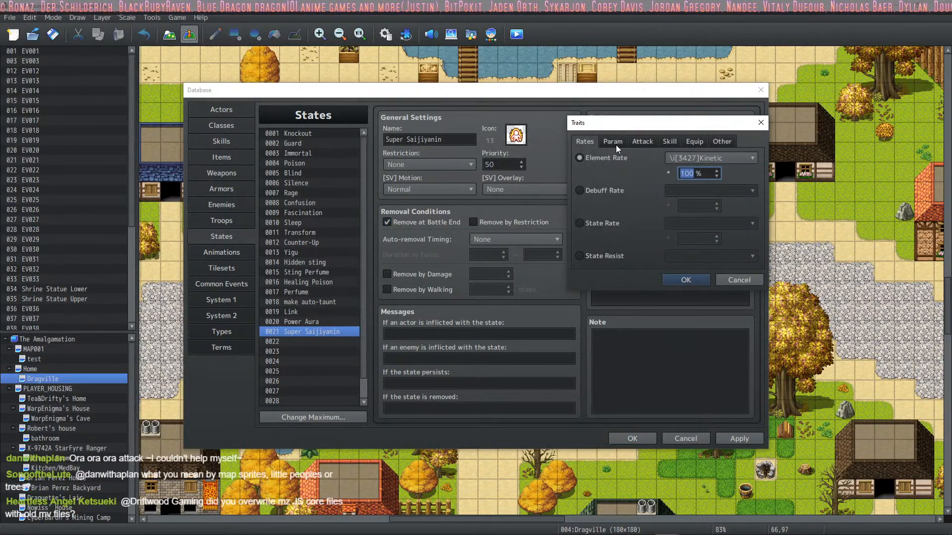
click(602, 142)
click(601, 159)
click(691, 159)
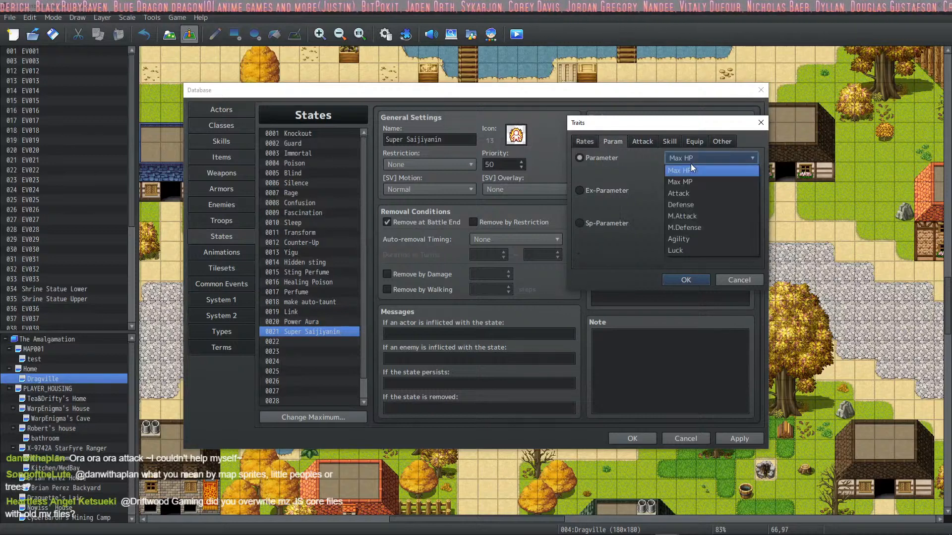
click(690, 193)
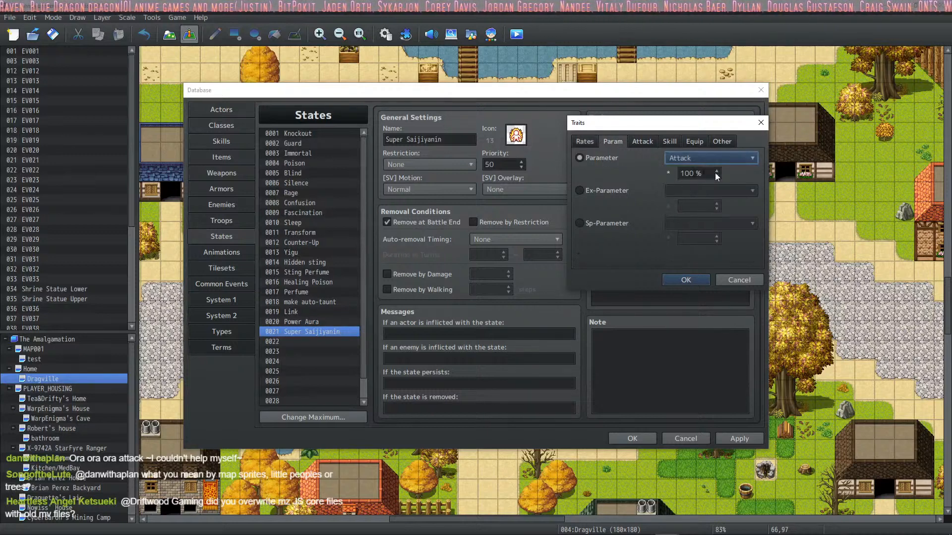
key(Tab)
text(1000)
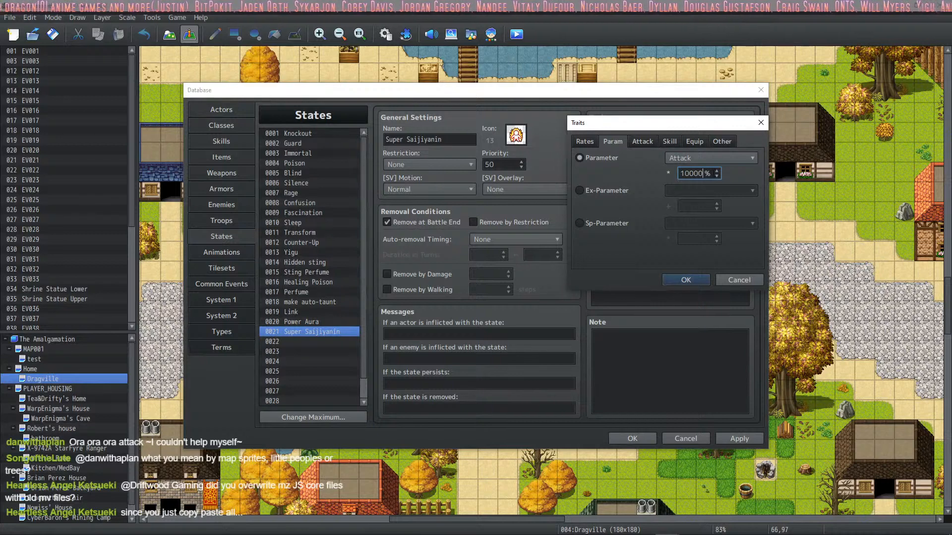
key(Return)
click(695, 139)
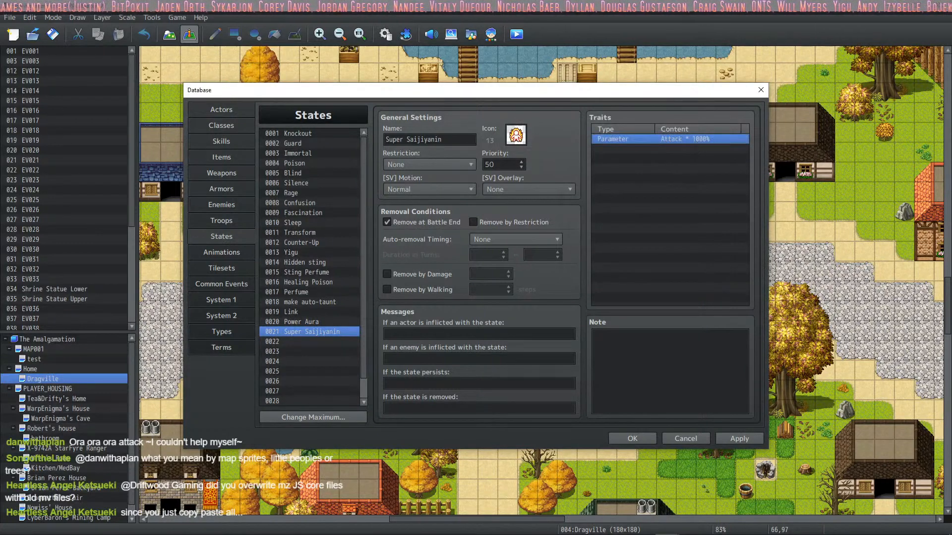
click(739, 438)
click(684, 140)
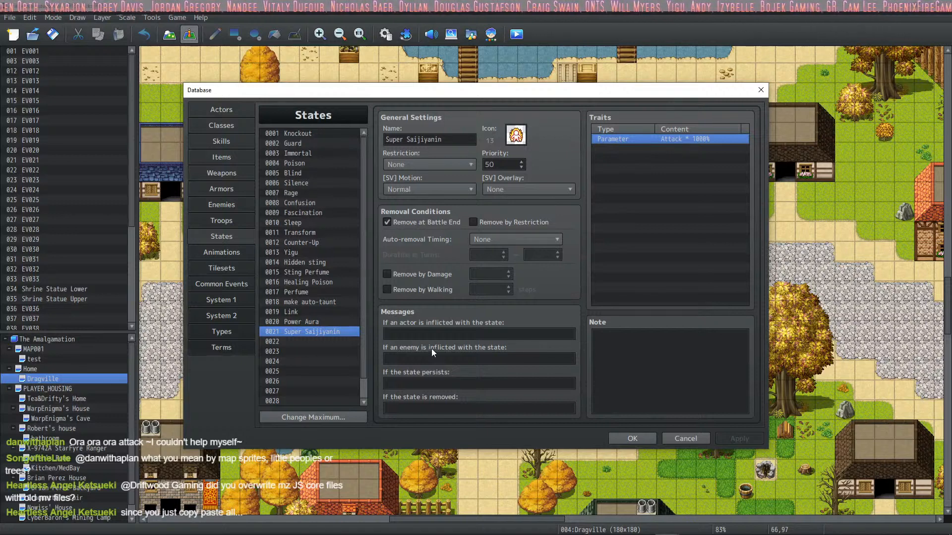
Add the notetag <Passive State: 20> below the default row tag in actor Drifty's note and apply.
click(325, 320)
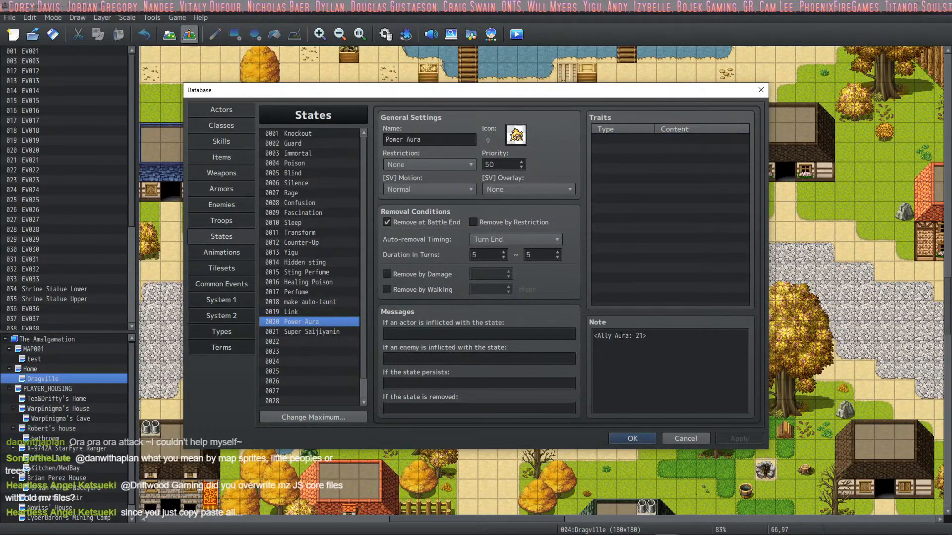
click(637, 337)
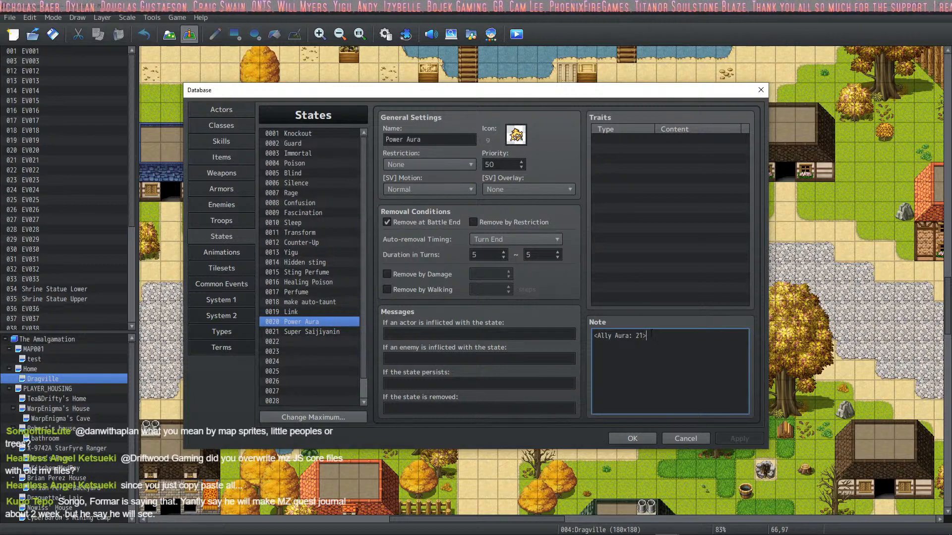
click(313, 331)
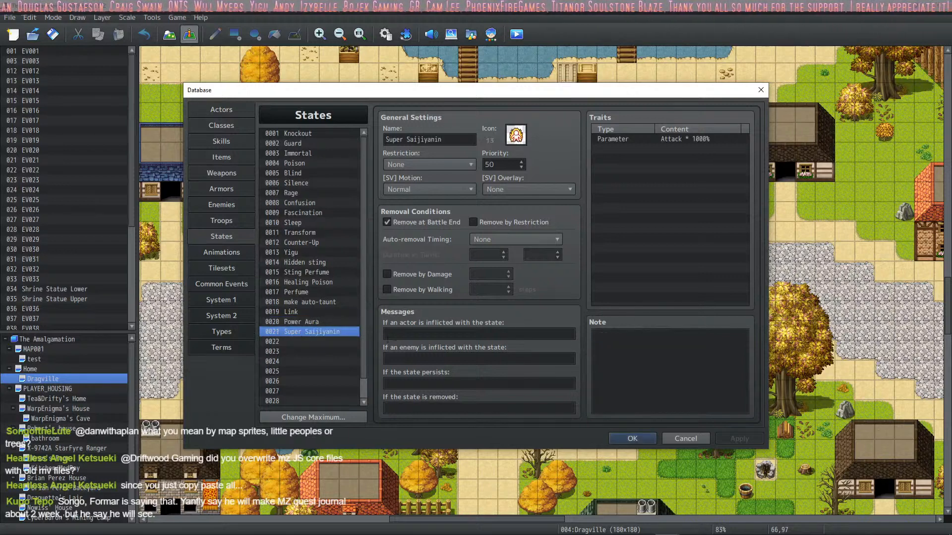
click(288, 321)
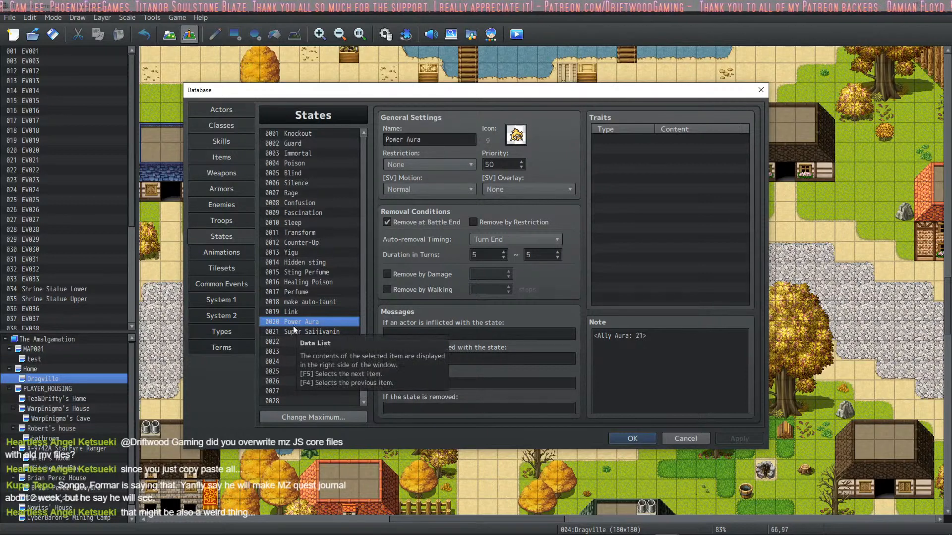
click(242, 112)
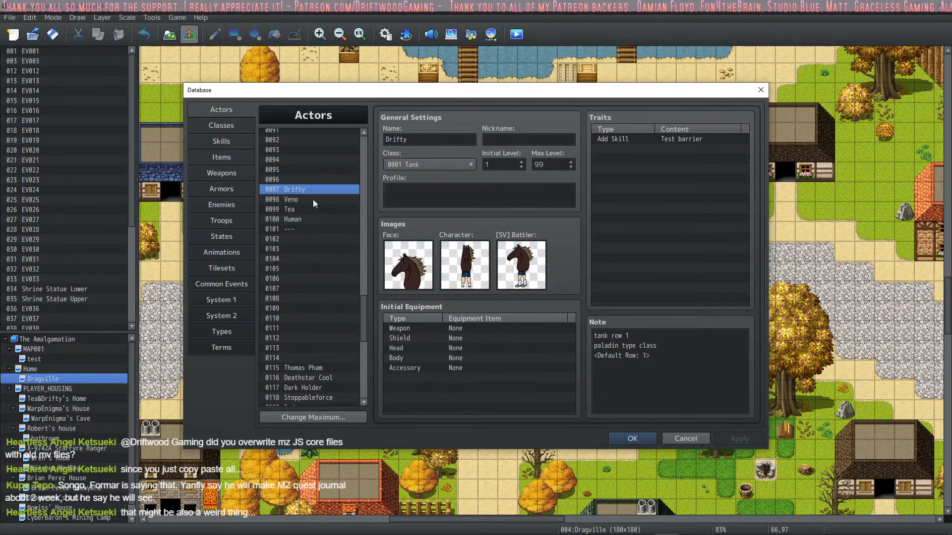
double_click(639, 153)
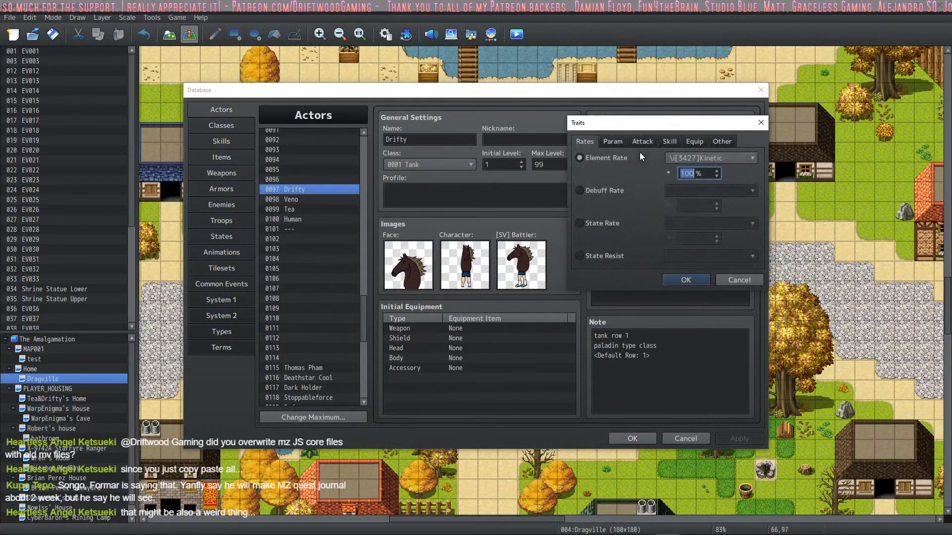
click(739, 281)
click(692, 349)
text(<Passive State)
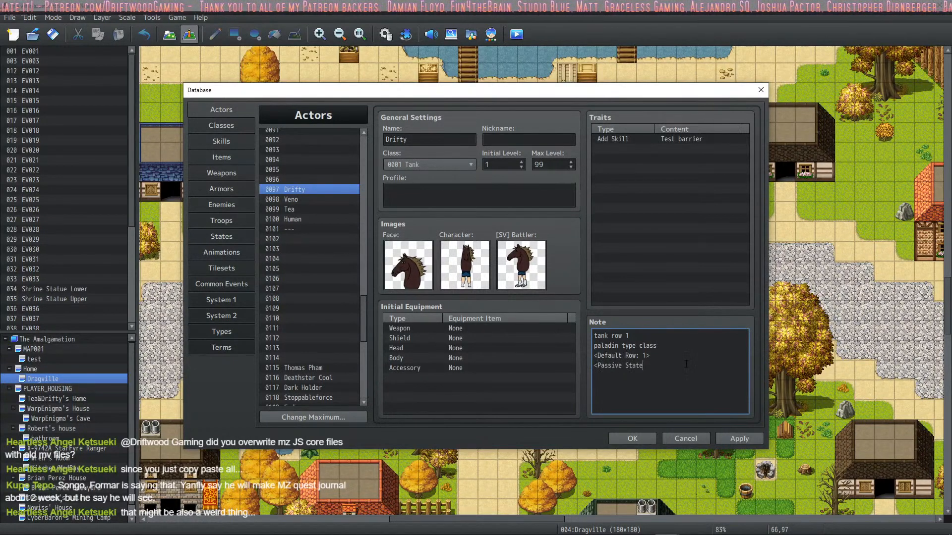
text(: >)
key(Left)
key(Left)
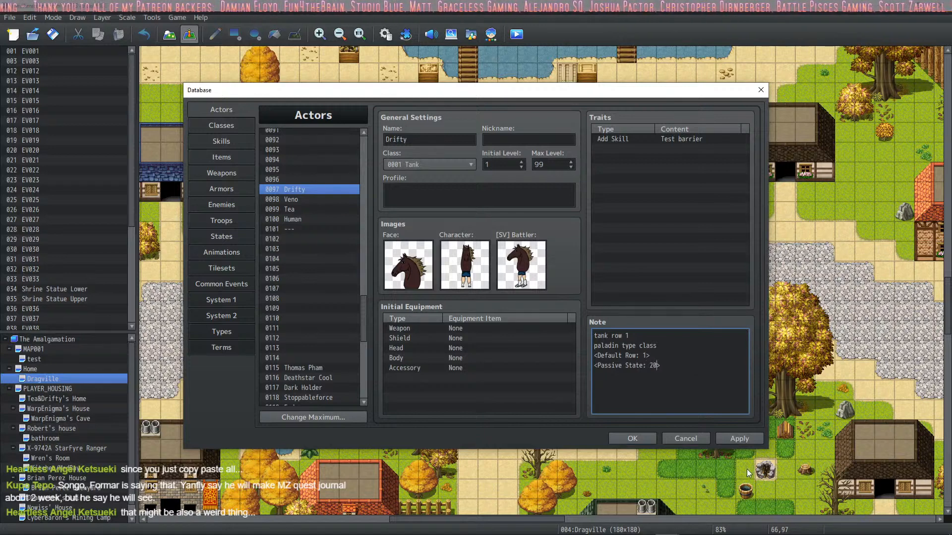
click(727, 438)
Confirm the database changes, start a playtest and load the saved game.
click(234, 239)
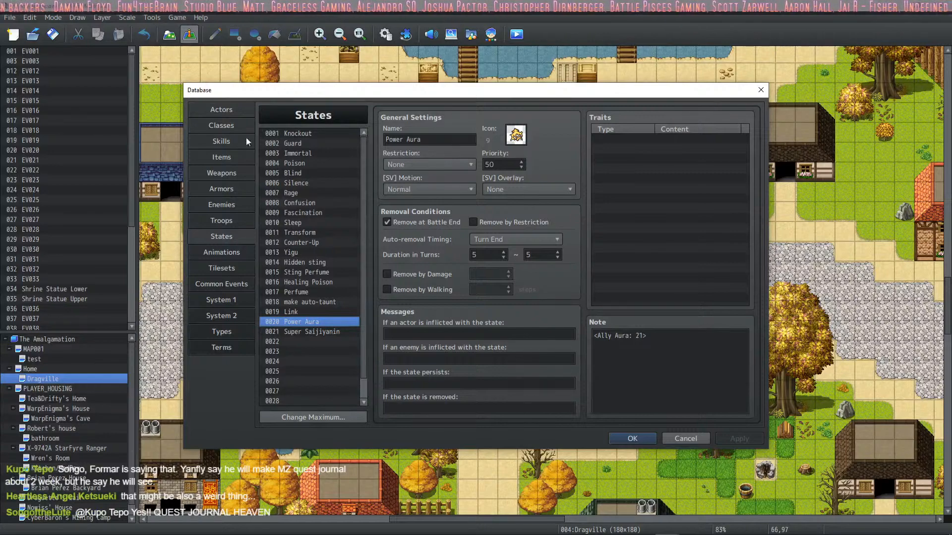
click(636, 438)
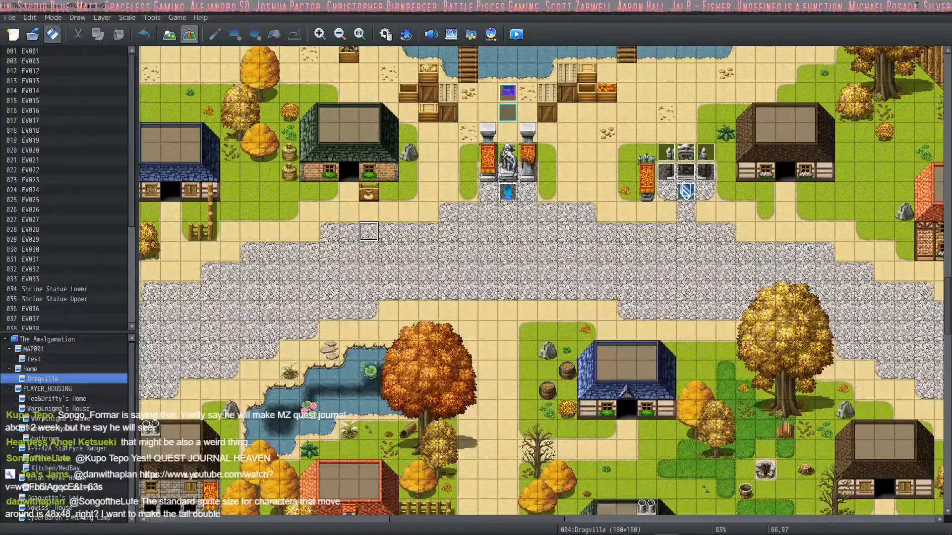
click(516, 34)
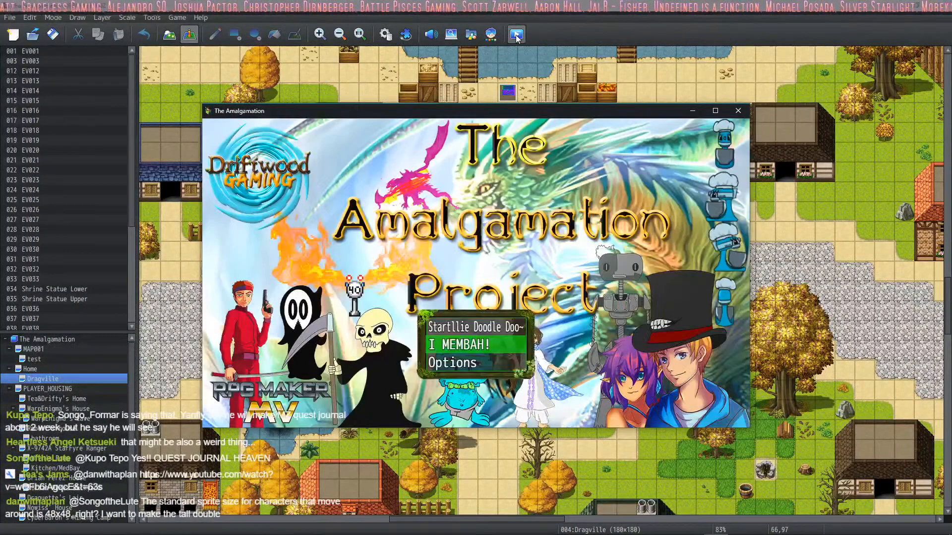
key(Return)
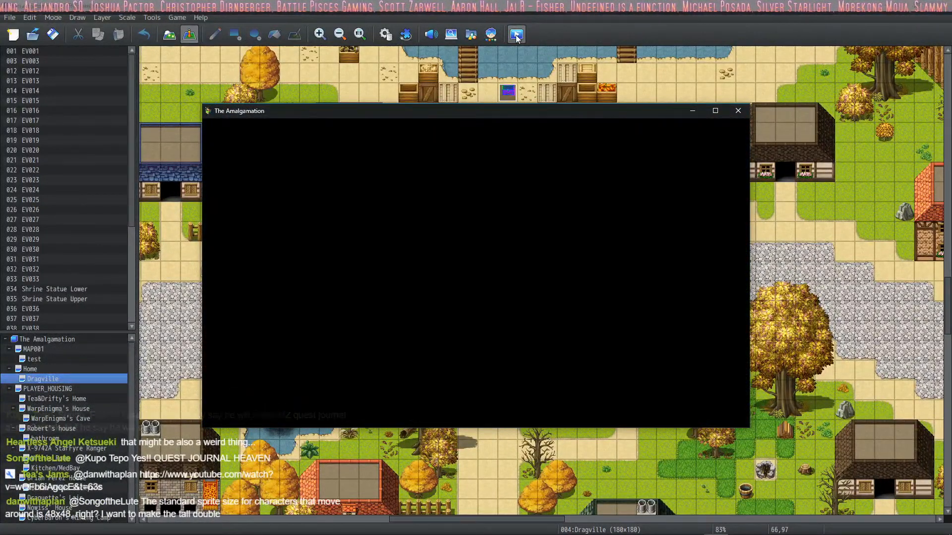
key(Return)
key(Left)
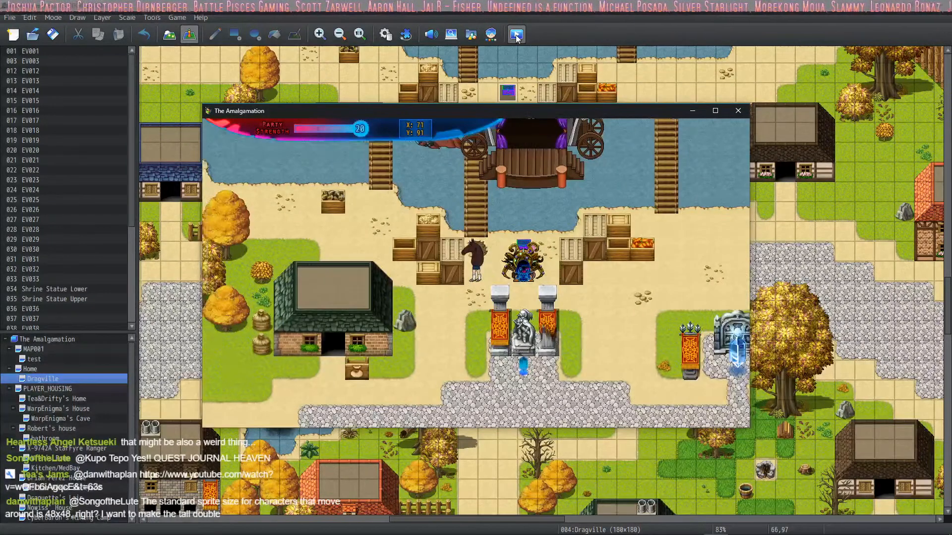
Check the party members' state icons in the in-game main menu and leave the playtest.
key(Escape)
key(Down)
key(Down)
key(Up)
key(Up)
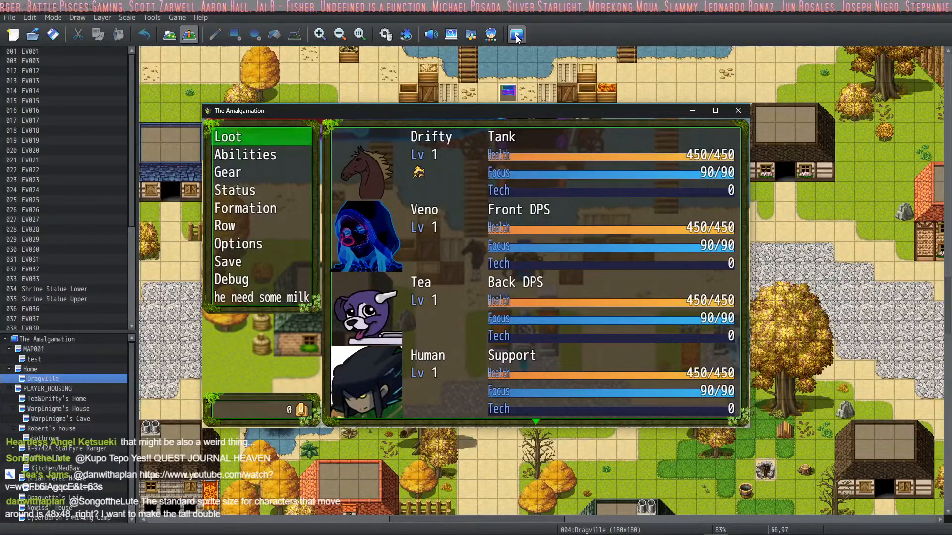
key(Escape)
Reopen the database and compare the Power Aura notetag with the settings of the Super Saijiyanin state.
click(385, 34)
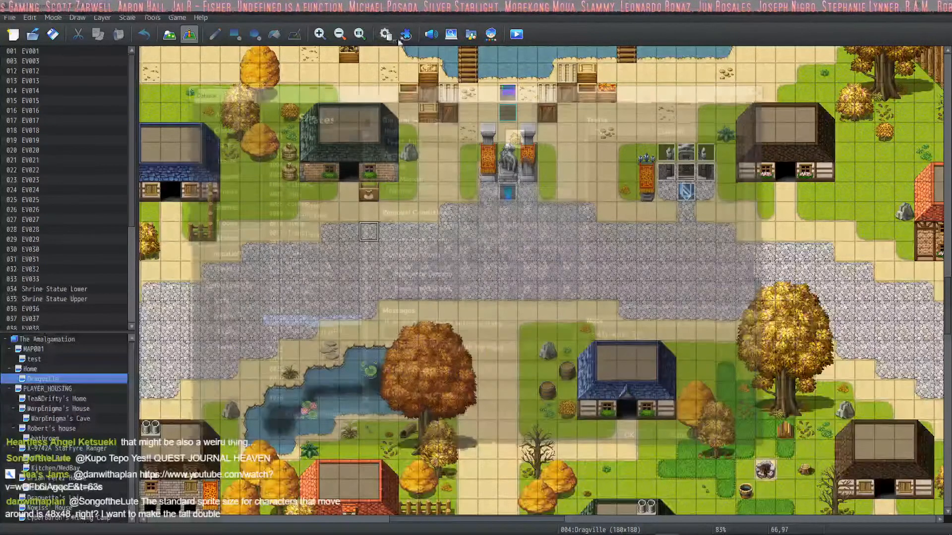
click(308, 331)
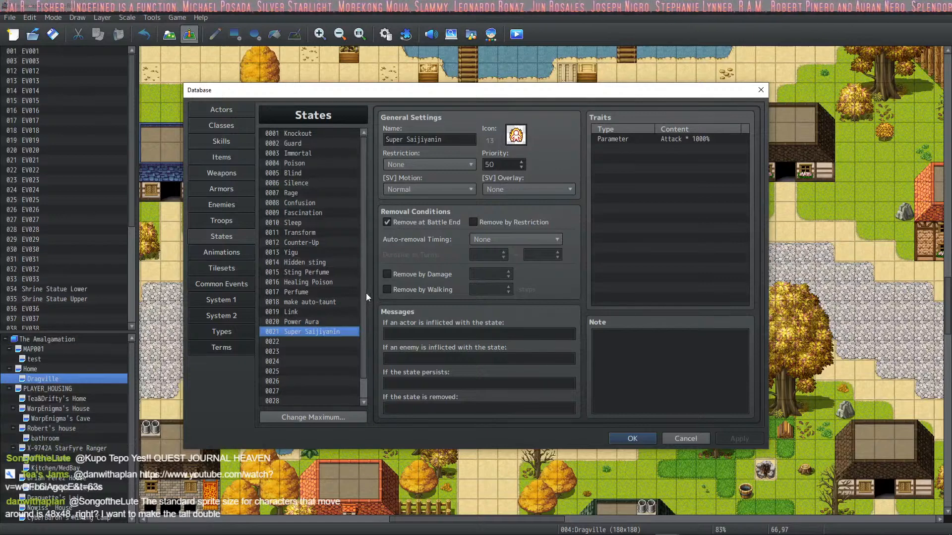
click(333, 321)
click(632, 337)
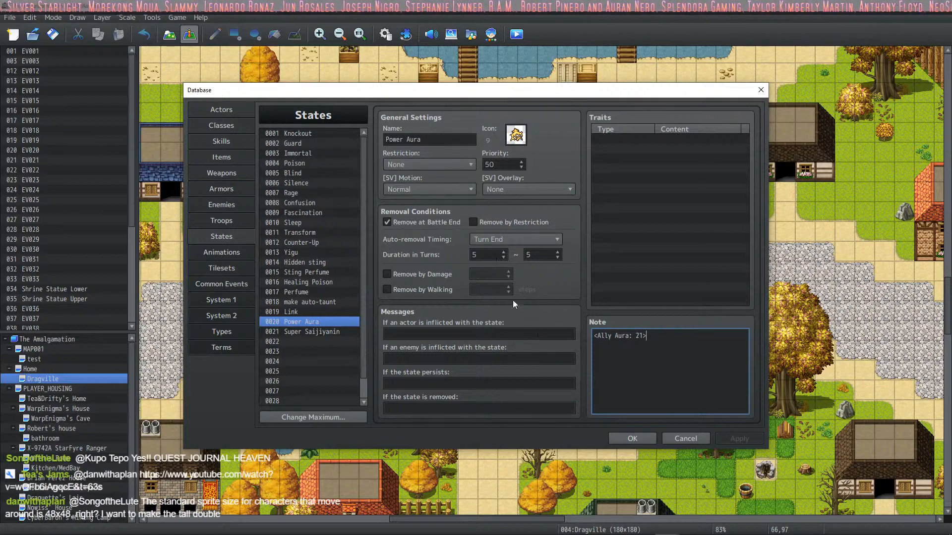
click(318, 331)
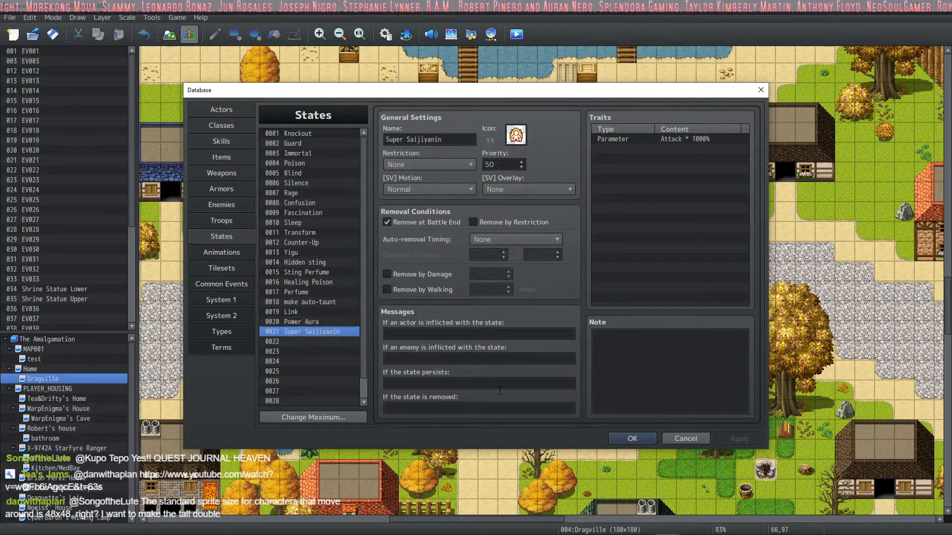
Confirm the database, switch to the running playtest and walk the party down the village path into a test battle.
click(632, 438)
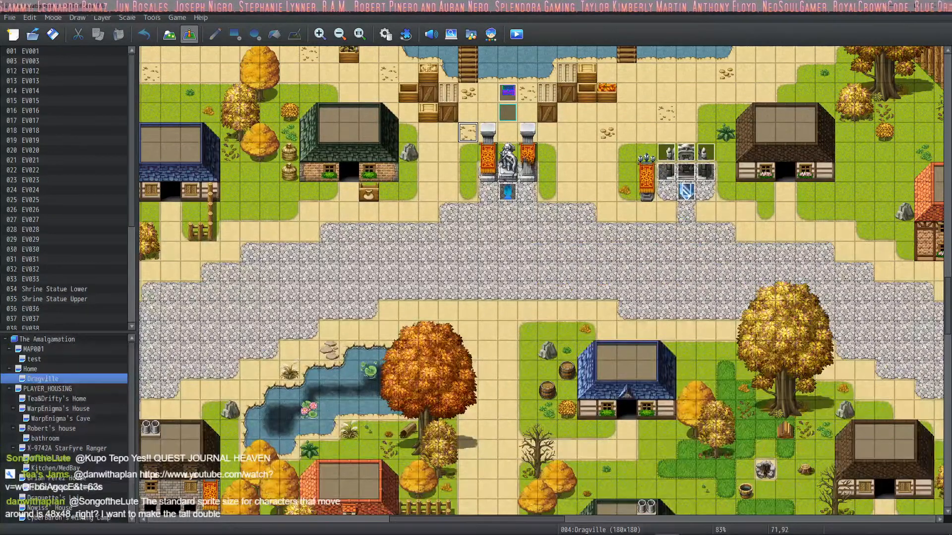
mouse_move(551, 533)
click(715, 528)
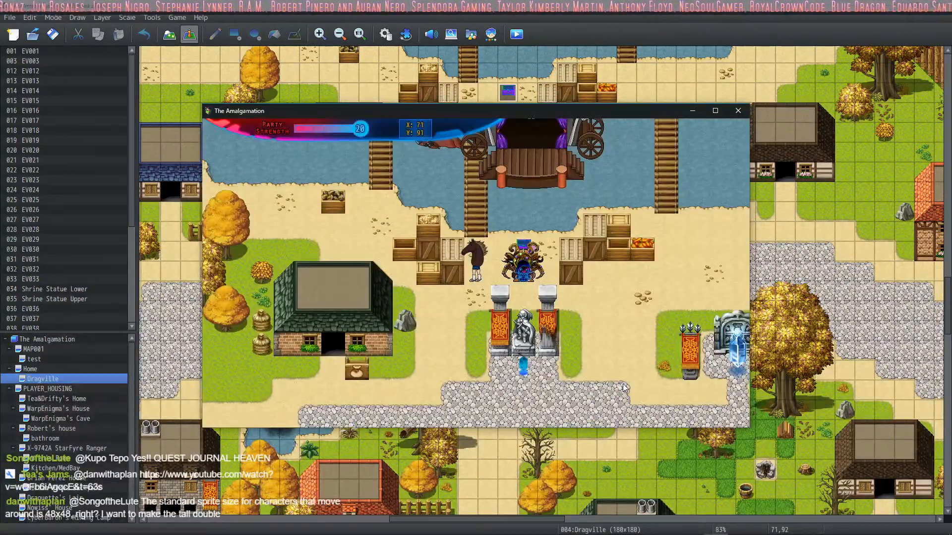
key(Right)
key(Left)
key(Down)
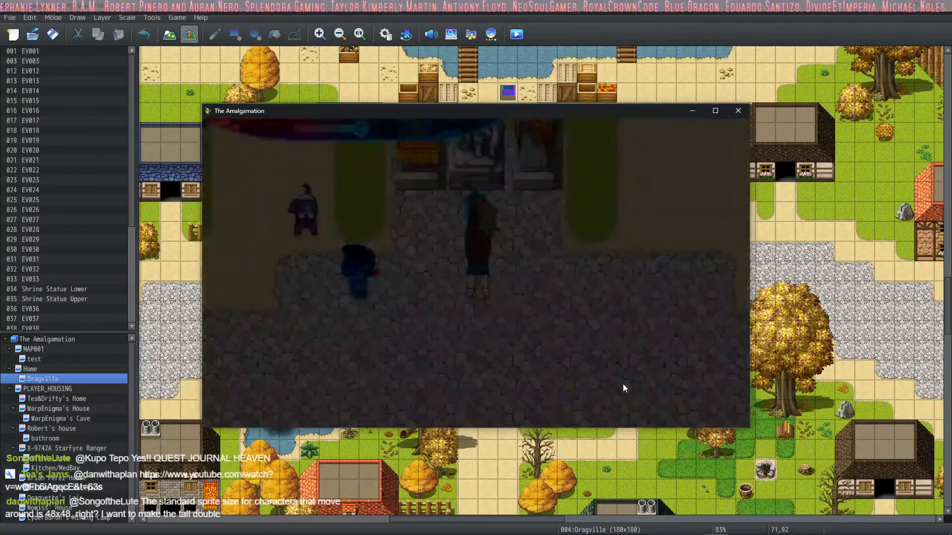
key(Down)
key(Down)
key(Return)
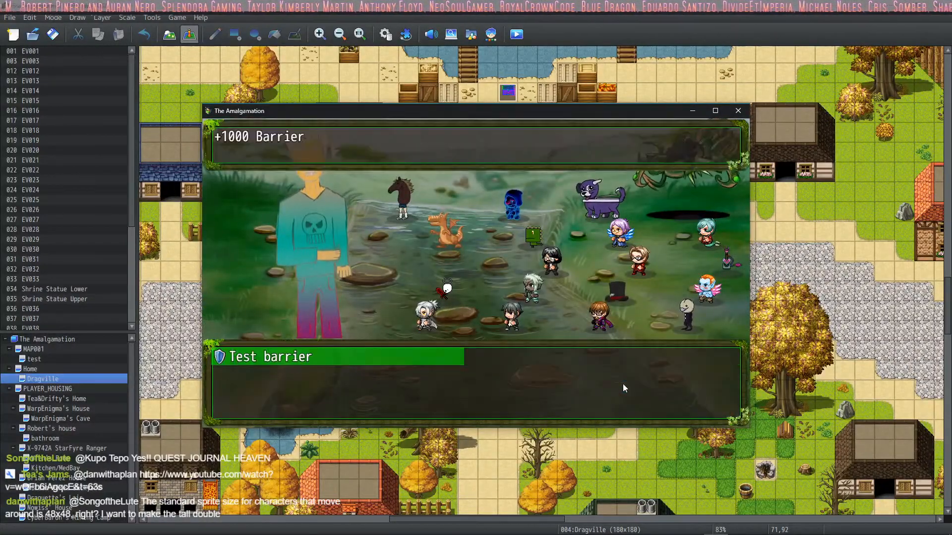
Check the party's state icons in battle, issue Attack commands for the members, and close the playtest after the fight.
key(Escape)
key(Up)
key(Up)
key(Up)
key(Down)
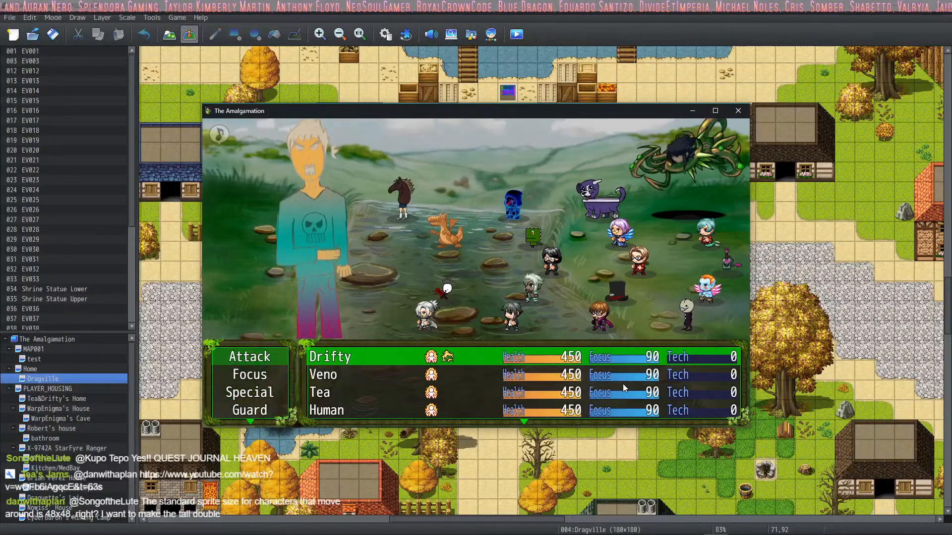
key(Return)
key(Return)
key(Return)
key(Return)
key(Return)
key(Return)
key(Return)
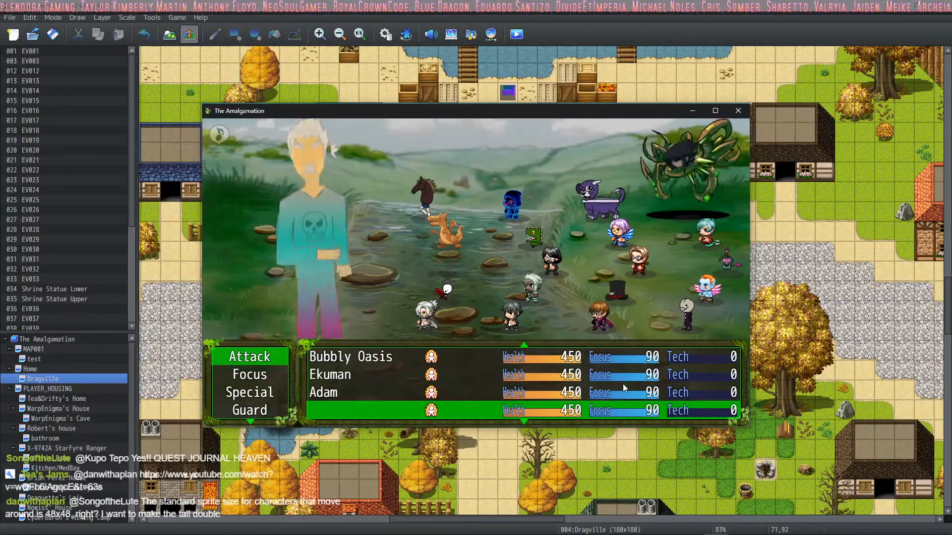
key(Return)
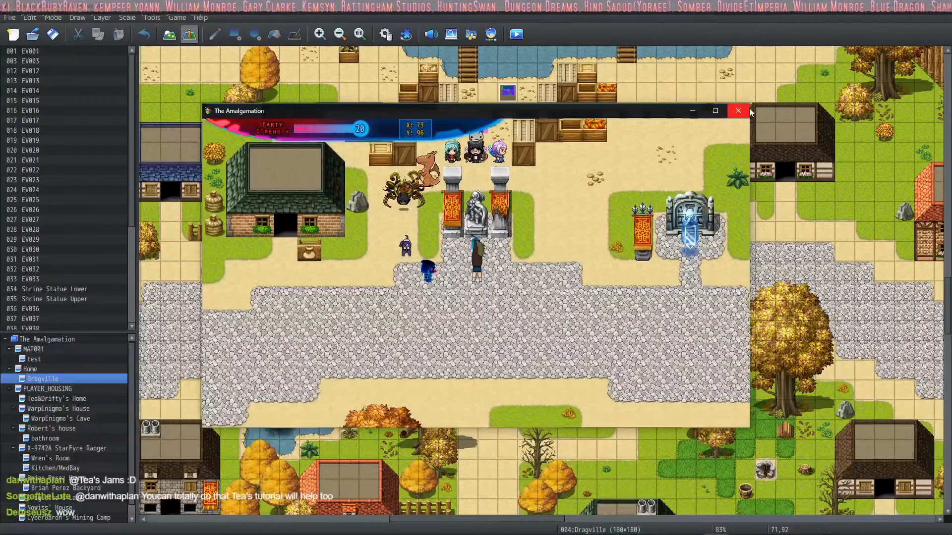
click(738, 111)
Examine the project's plugin list and the plugins available for a new entry, leaving the list unchanged.
click(405, 34)
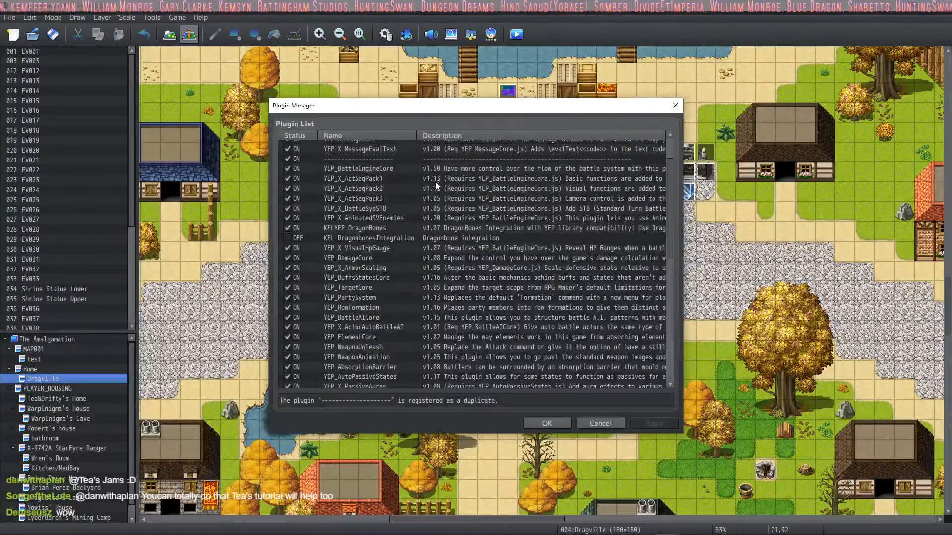
scroll(482, 303, down, 3)
scroll(456, 329, down, 1)
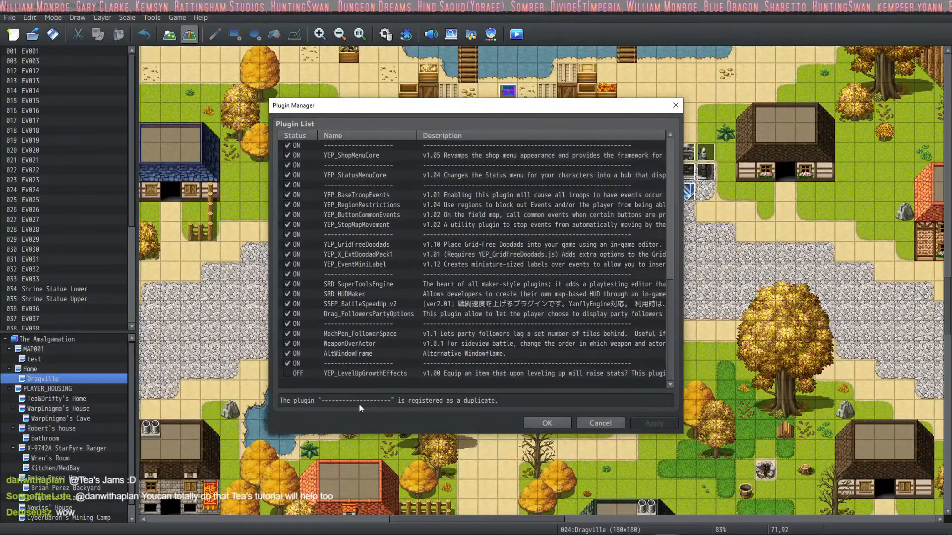
click(361, 382)
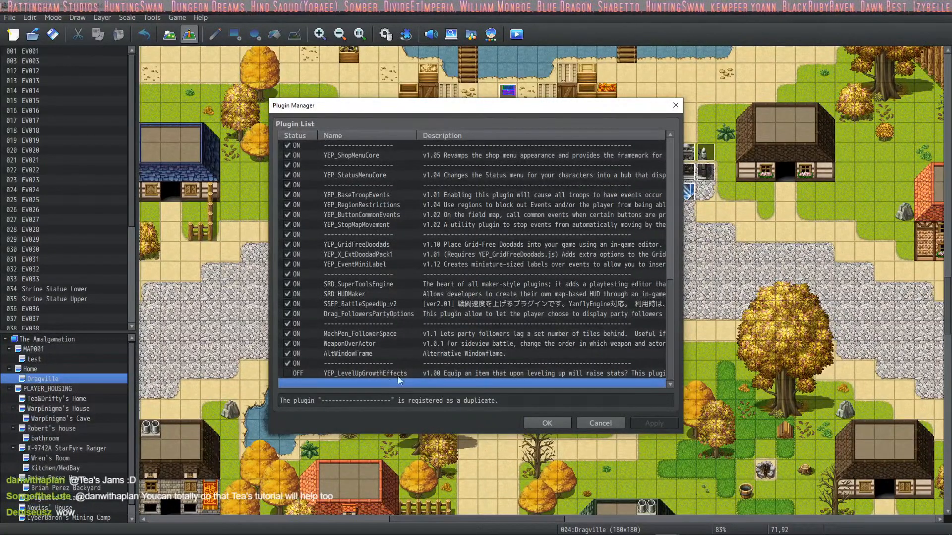
drag(673, 292, 665, 393)
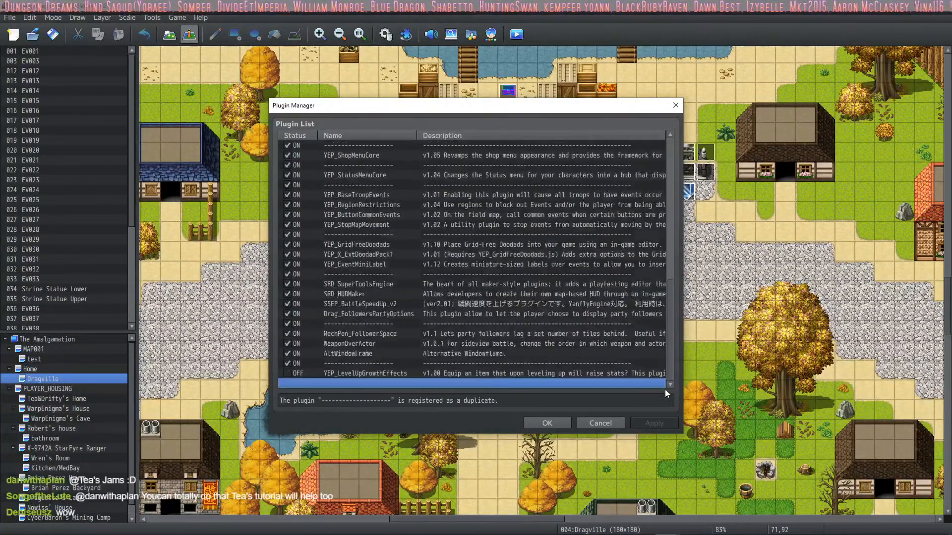
double_click(397, 382)
click(299, 148)
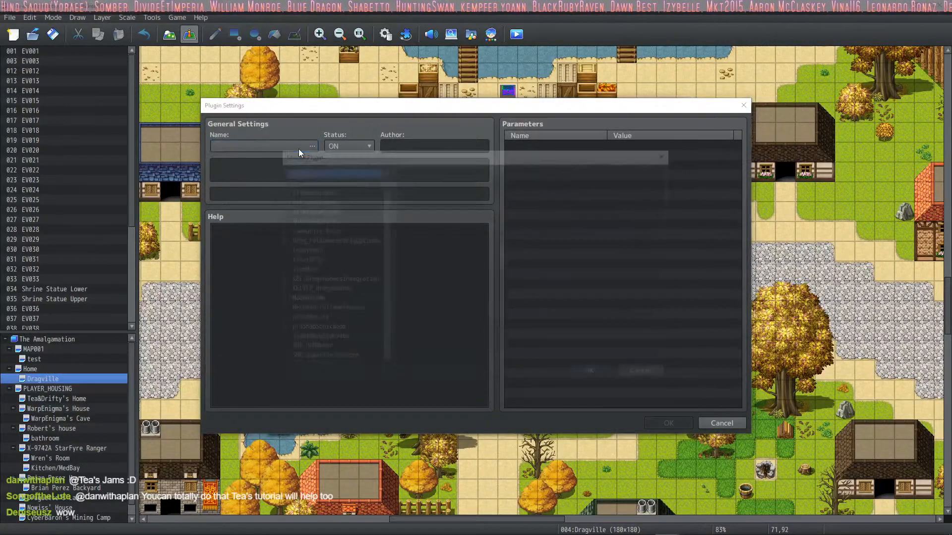
drag(386, 182, 400, 155)
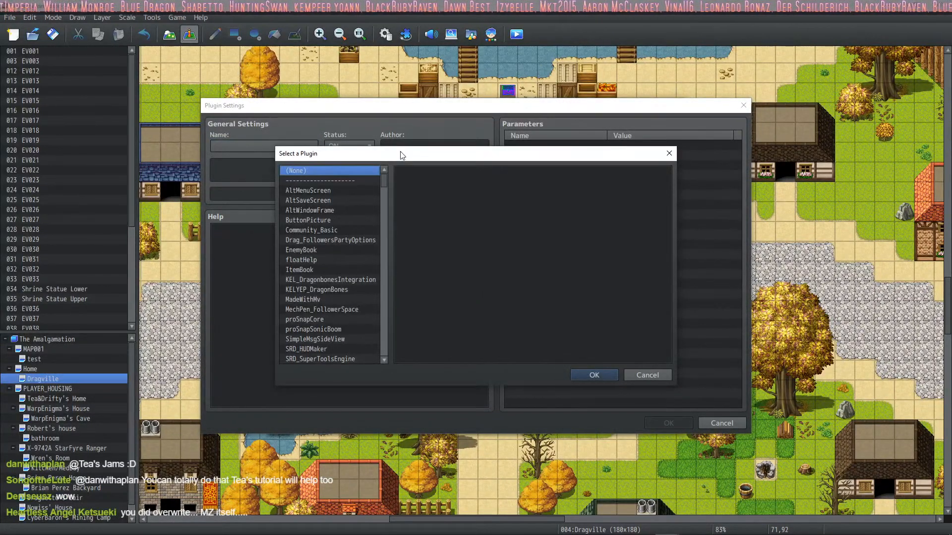
click(647, 375)
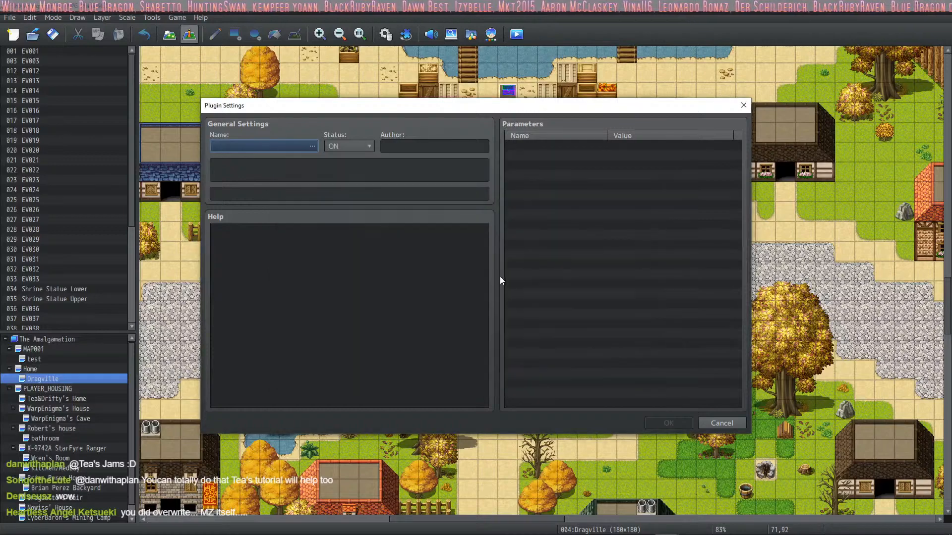
click(721, 424)
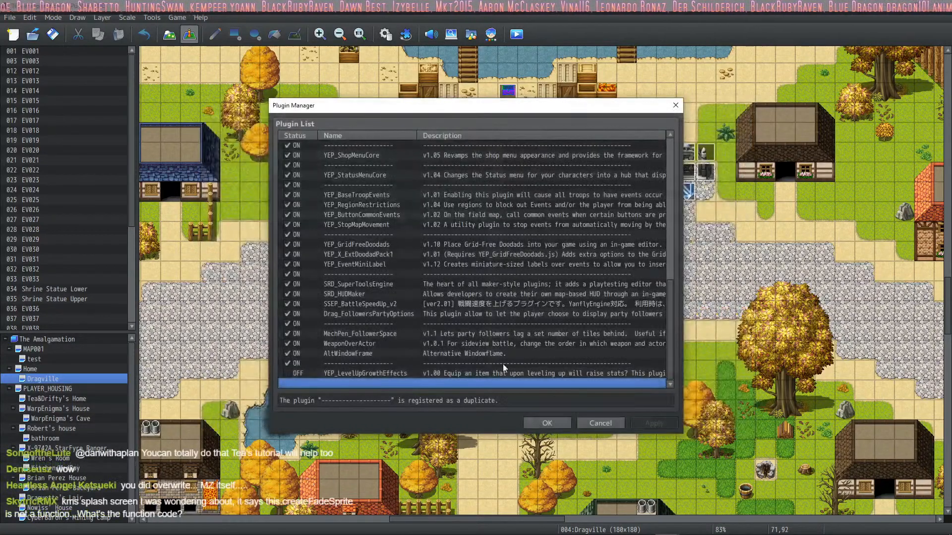
click(544, 424)
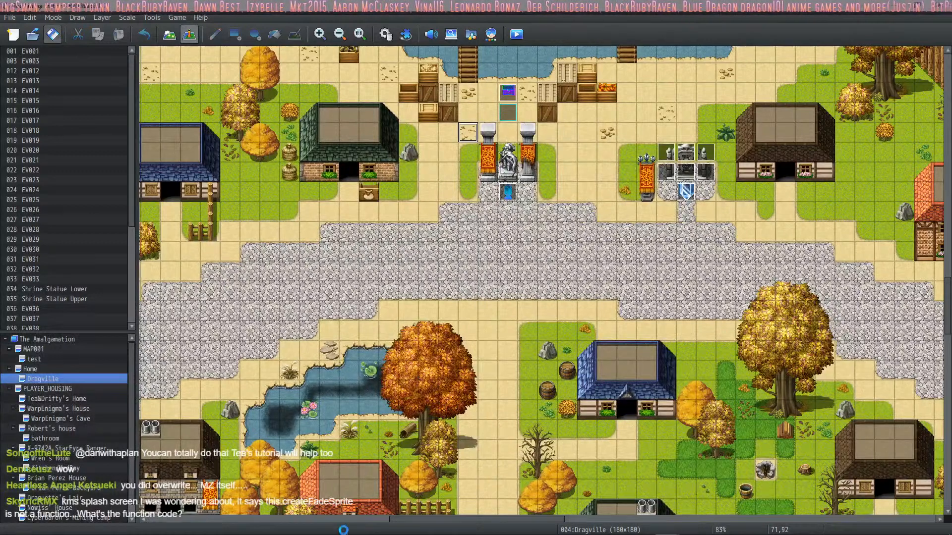
Open The Amalgamation's project folder, go to its js/plugins folder and move that window aside.
mouse_move(156, 525)
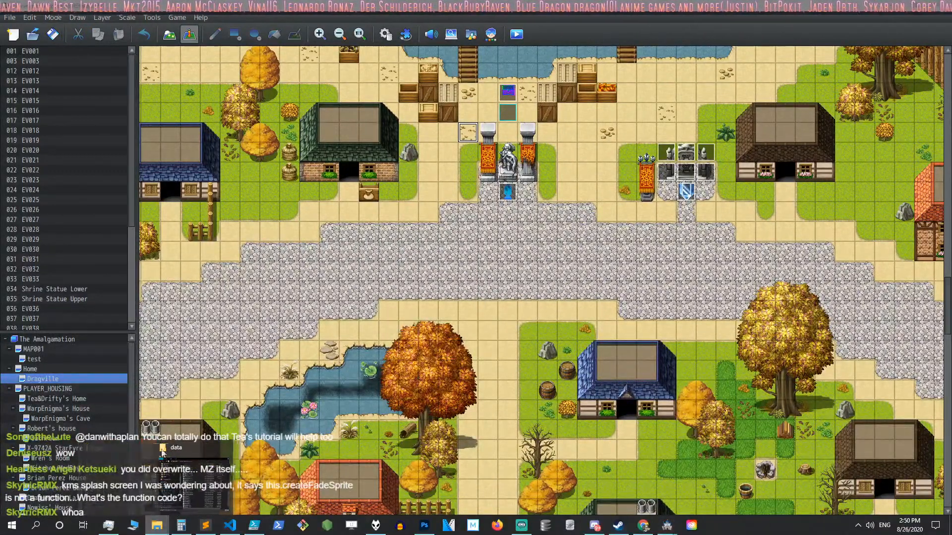
click(177, 18)
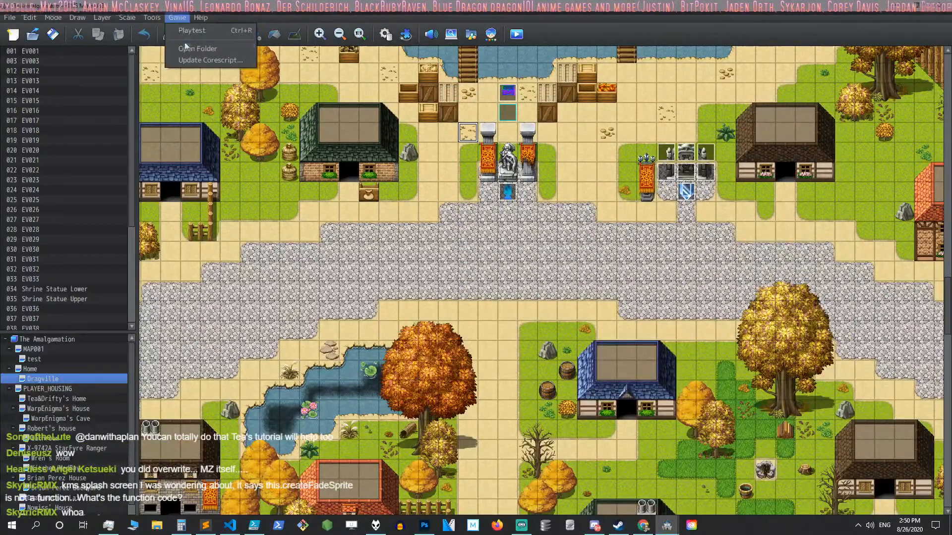
click(187, 49)
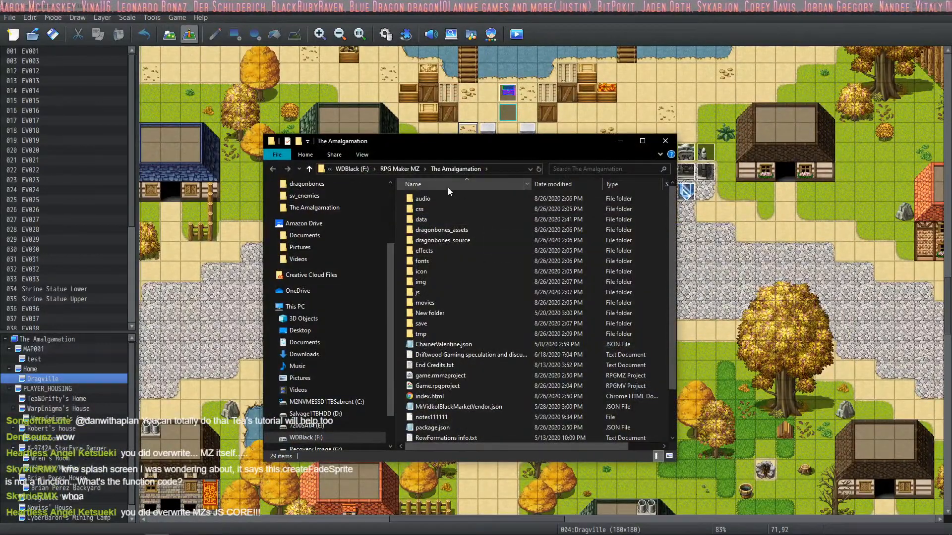
double_click(441, 296)
double_click(448, 212)
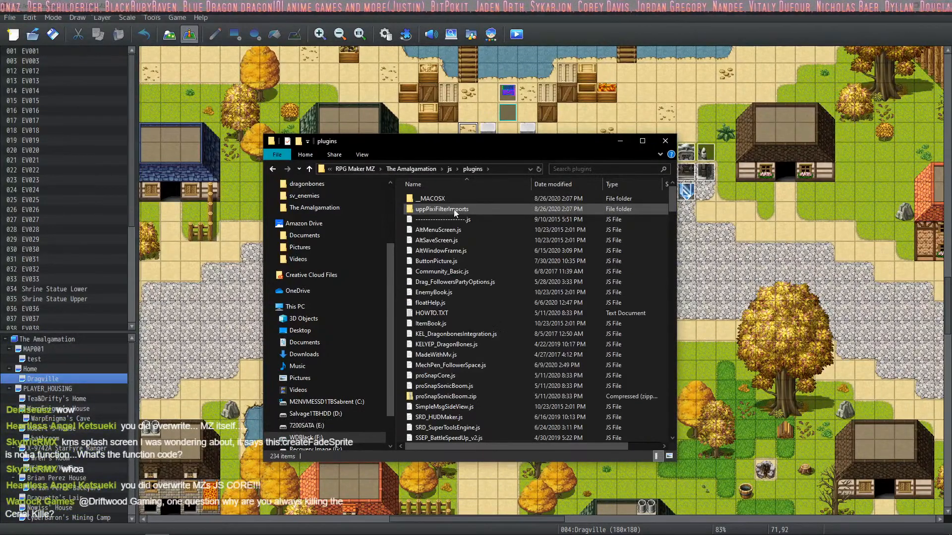
drag(514, 141, 710, 146)
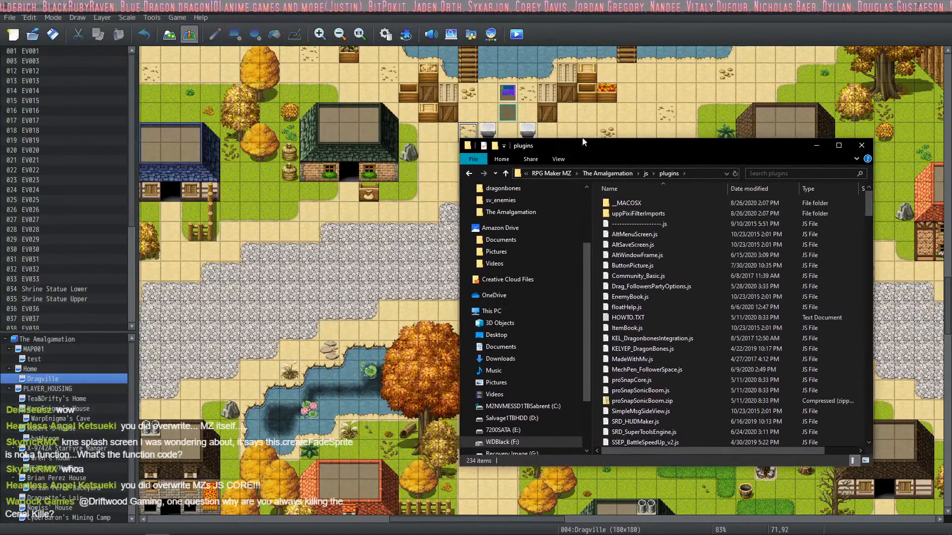
Open a second project folder window and go to the js/plugins folder of Drift Clicker RPG.
click(177, 18)
click(198, 61)
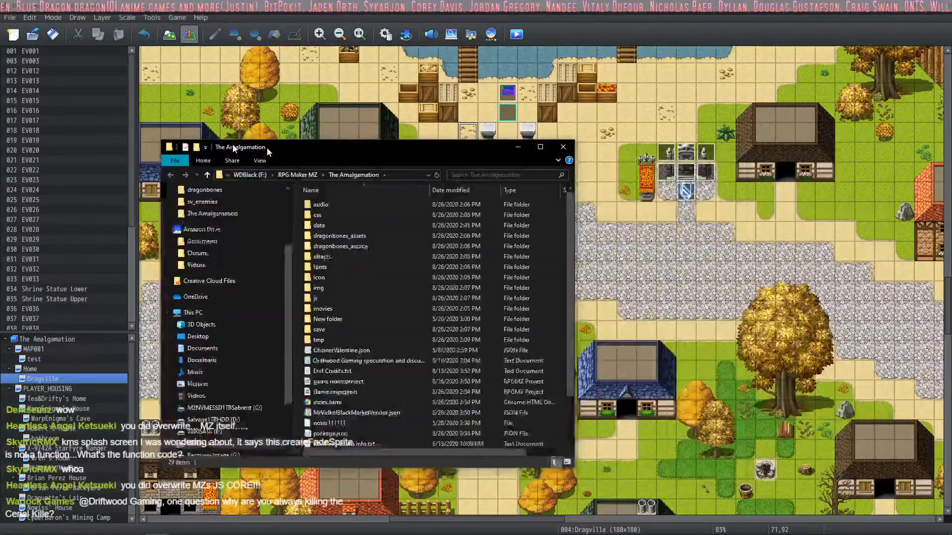
drag(267, 148, 179, 142)
click(209, 170)
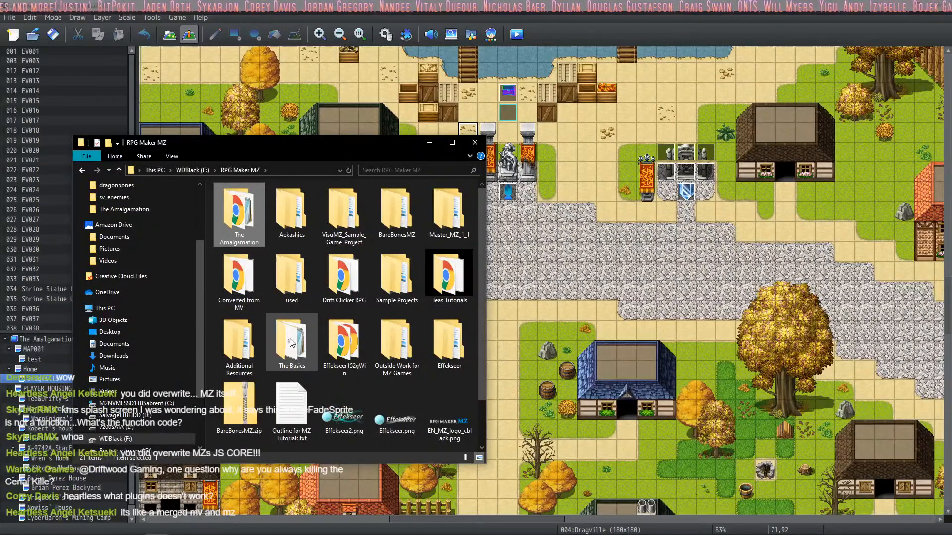
double_click(347, 282)
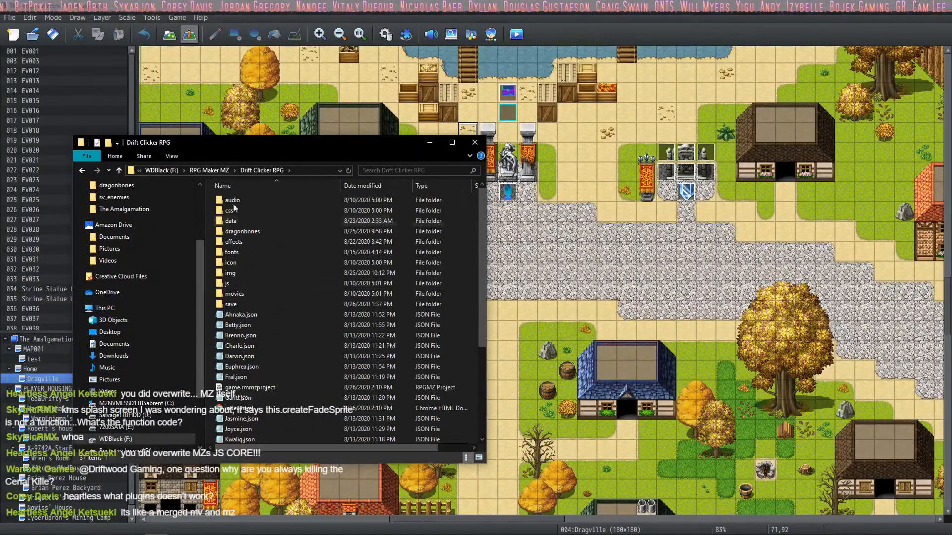
double_click(233, 282)
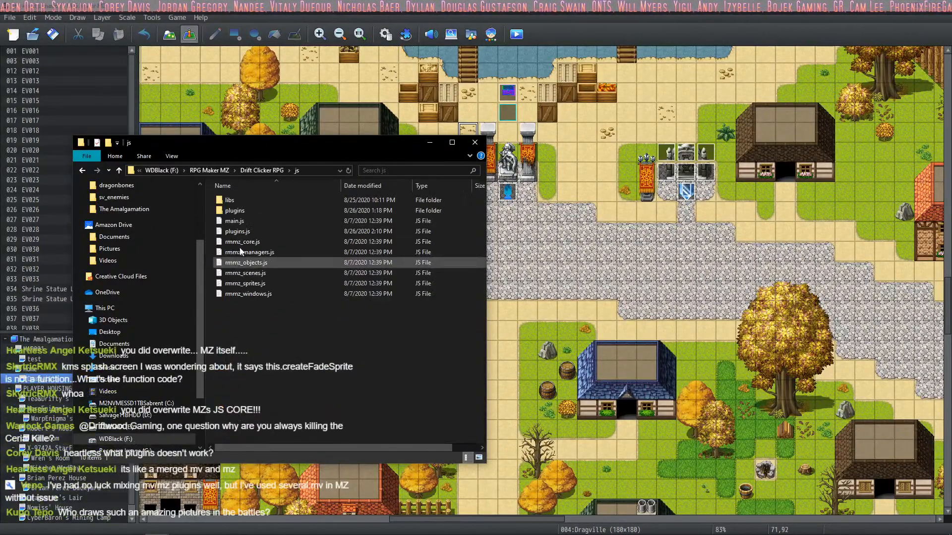
double_click(242, 211)
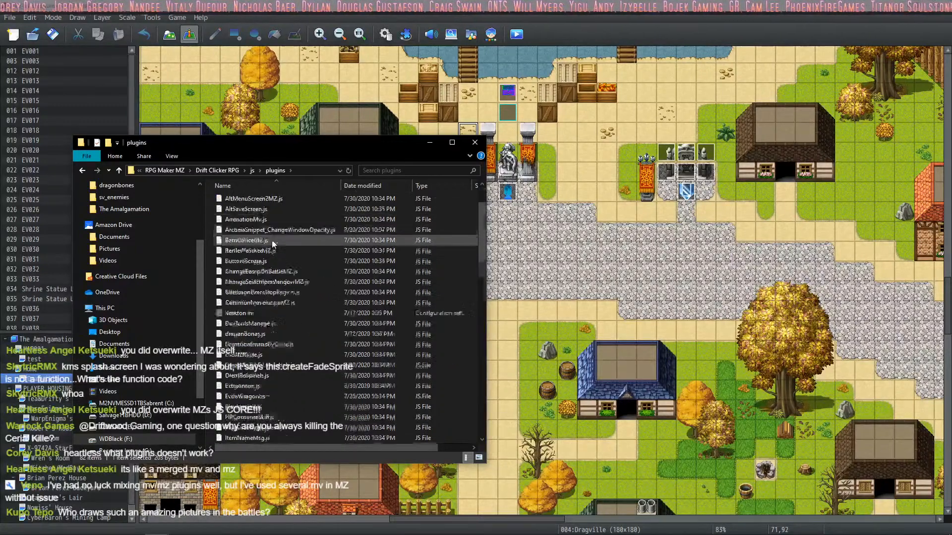
Copy the plugin files through Yami_8DirEx.js from Drift Clicker RPG into The Amalgamation's plugins folder.
scroll(272, 241, down, 17)
shift+click(261, 438)
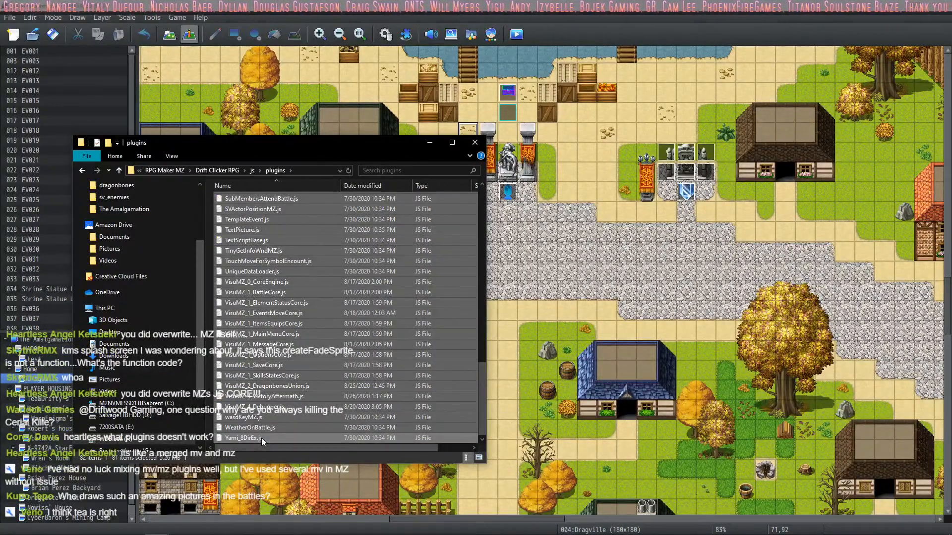
key(alt+Tab)
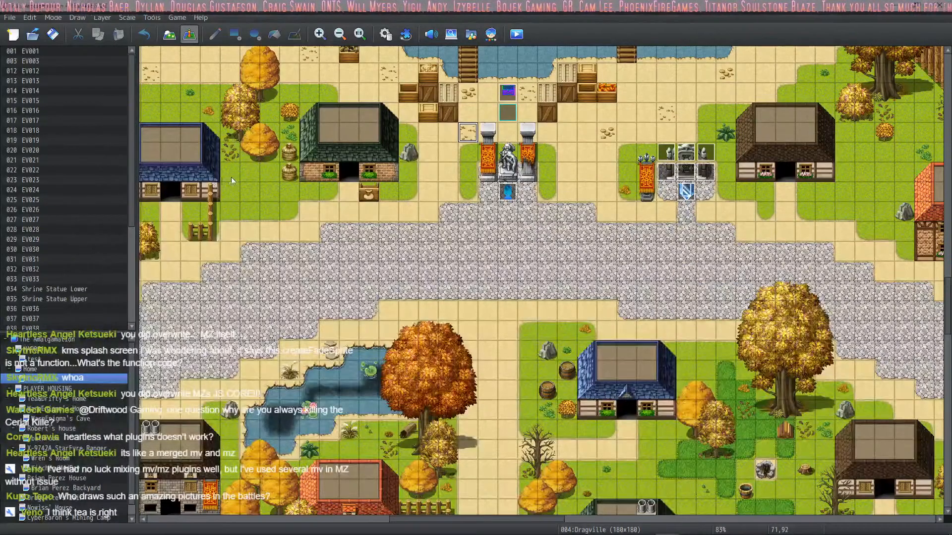
key(alt+Tab)
key(alt+Tab)
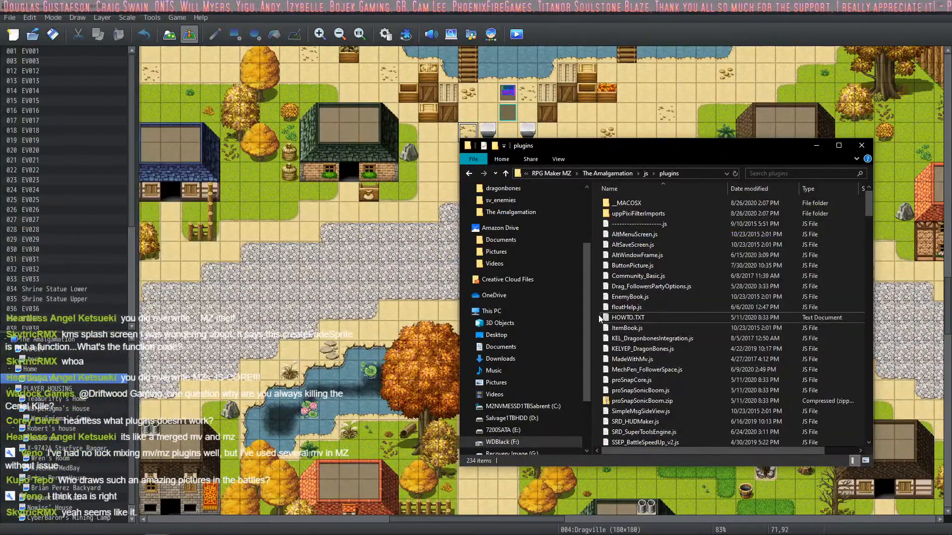
key(ctrl+v)
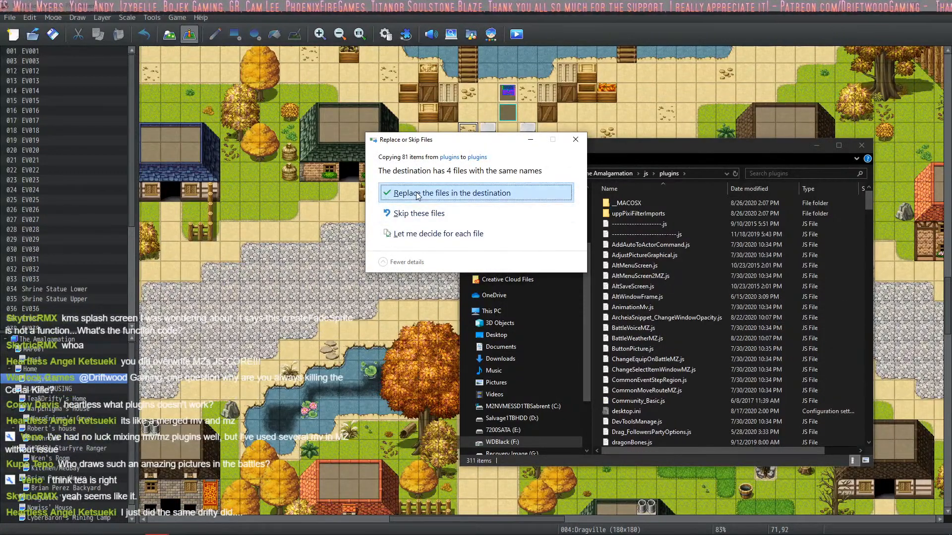
Choose to decide individually on the plugin files with the same names and continue the copy to completion.
scroll(763, 375, down, 20)
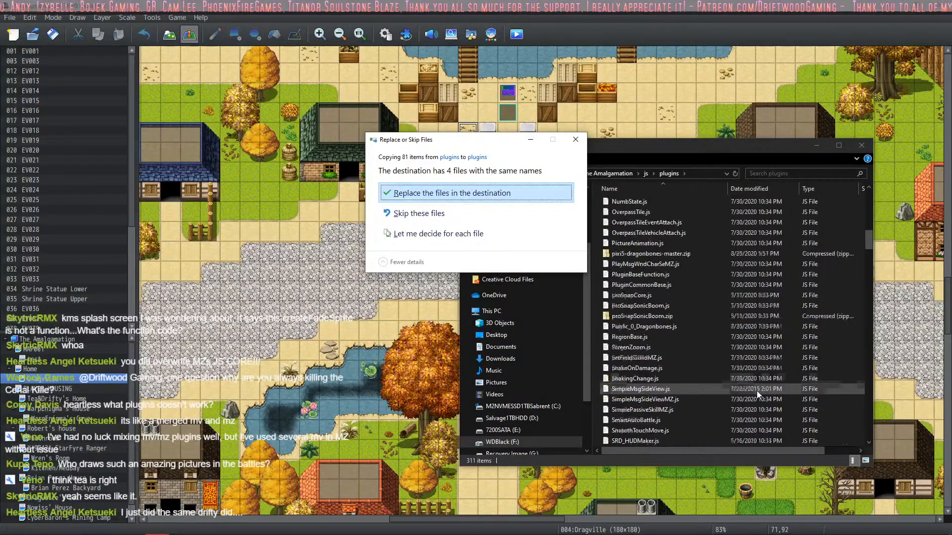
scroll(754, 396, down, 20)
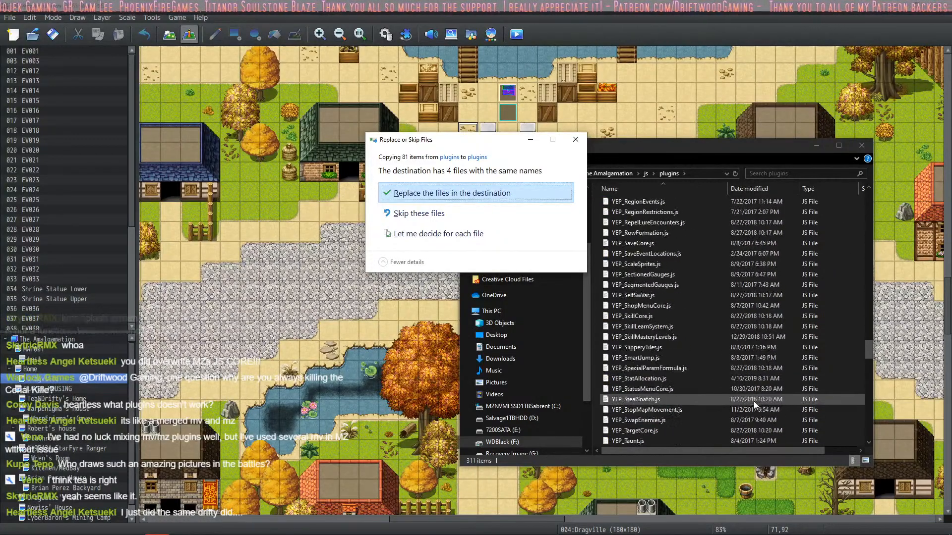
scroll(754, 399, down, 9)
click(430, 234)
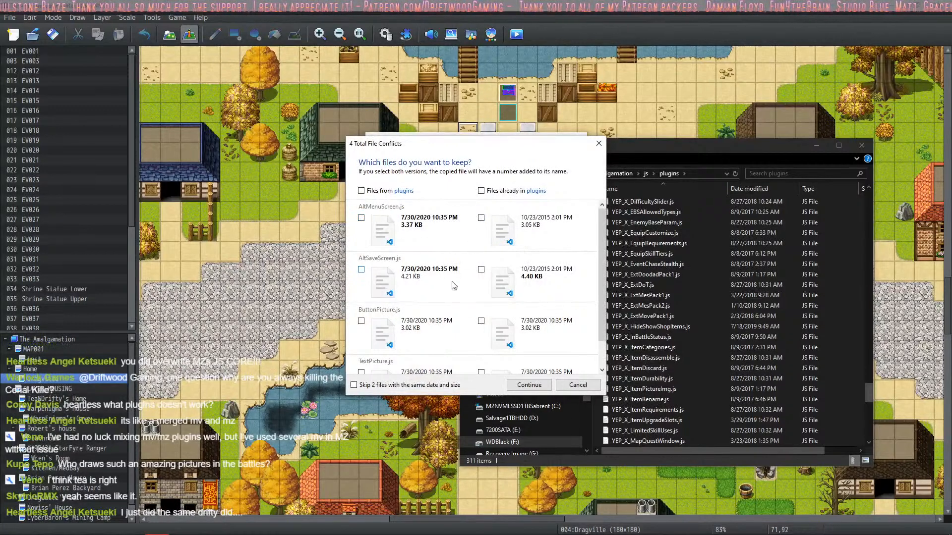
click(526, 389)
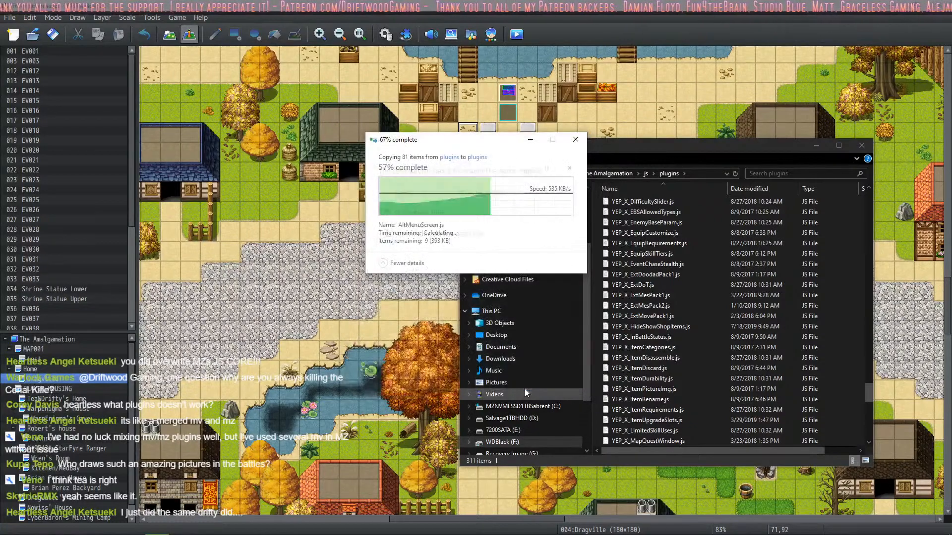
click(596, 232)
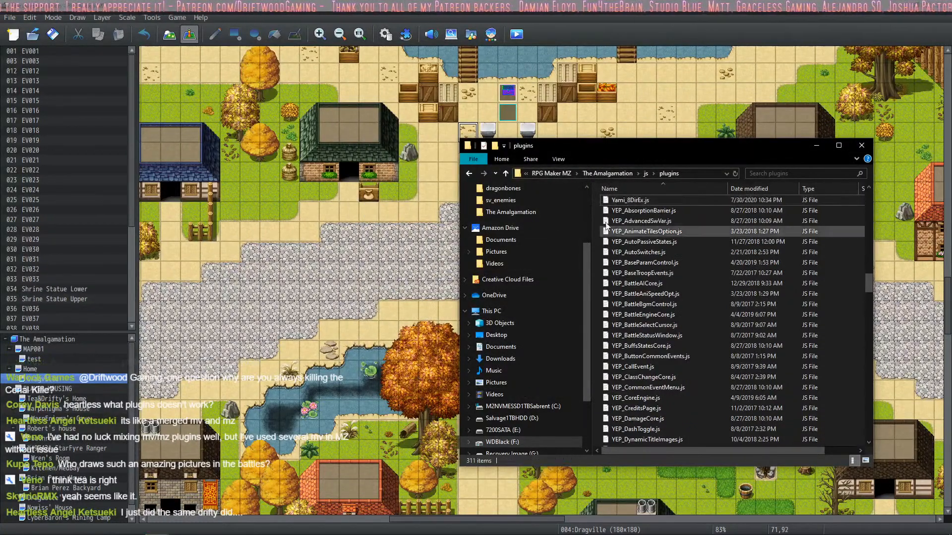
Add the VisuMZ_0_CoreEngine plugin with status ON at the end of the project's plugin list.
click(817, 147)
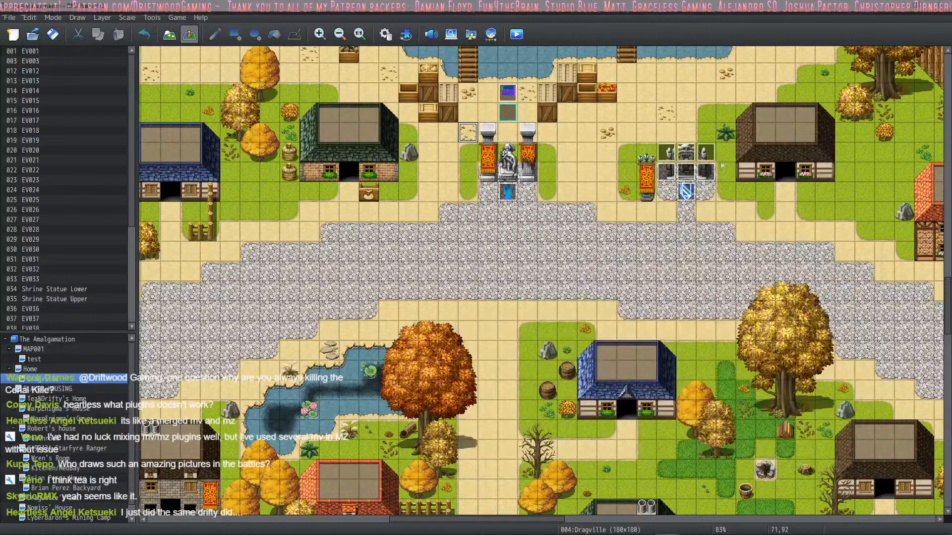
click(406, 34)
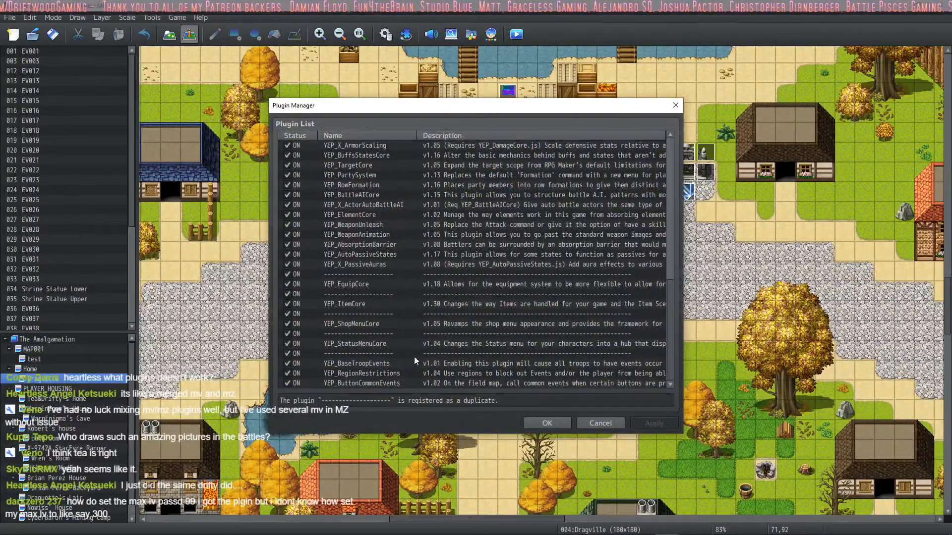
click(459, 325)
scroll(396, 362, down, 6)
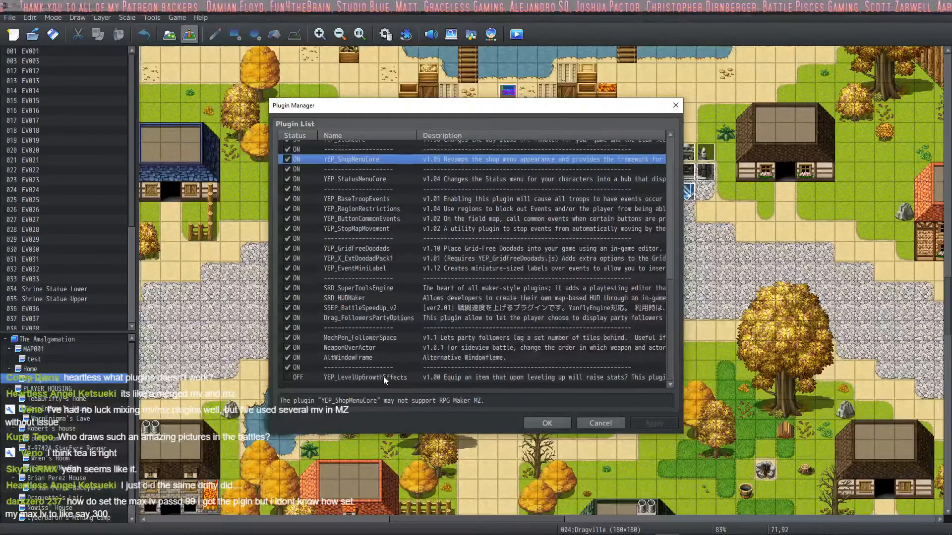
scroll(383, 376, down, 2)
double_click(343, 385)
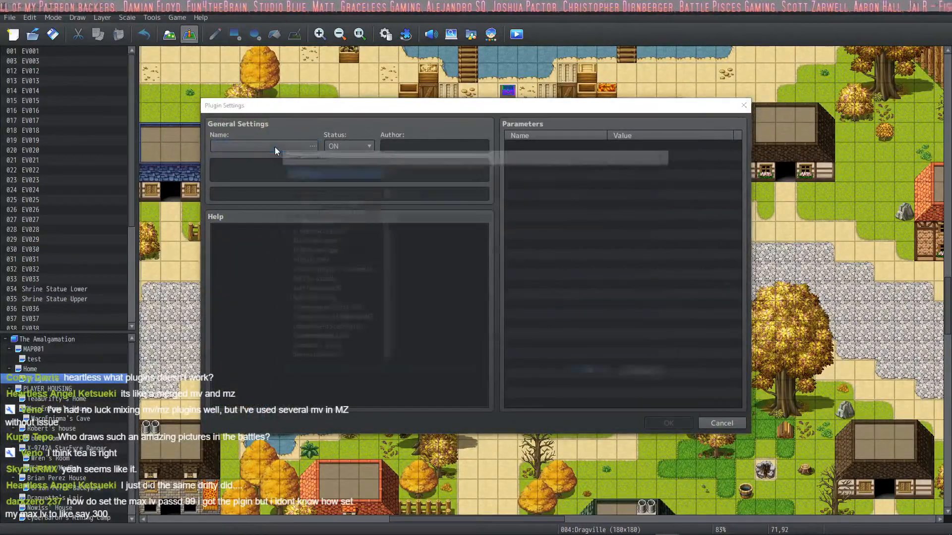
drag(386, 180, 383, 226)
click(344, 226)
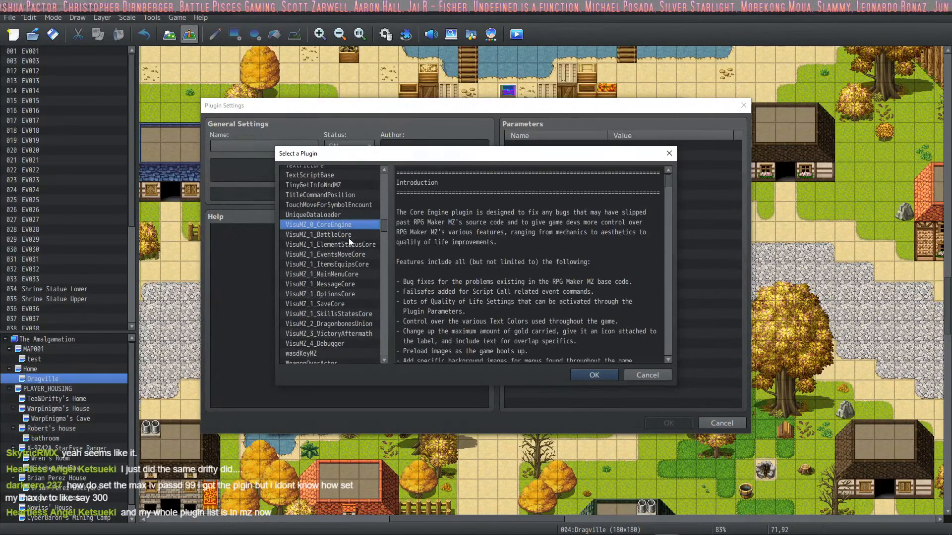
click(596, 375)
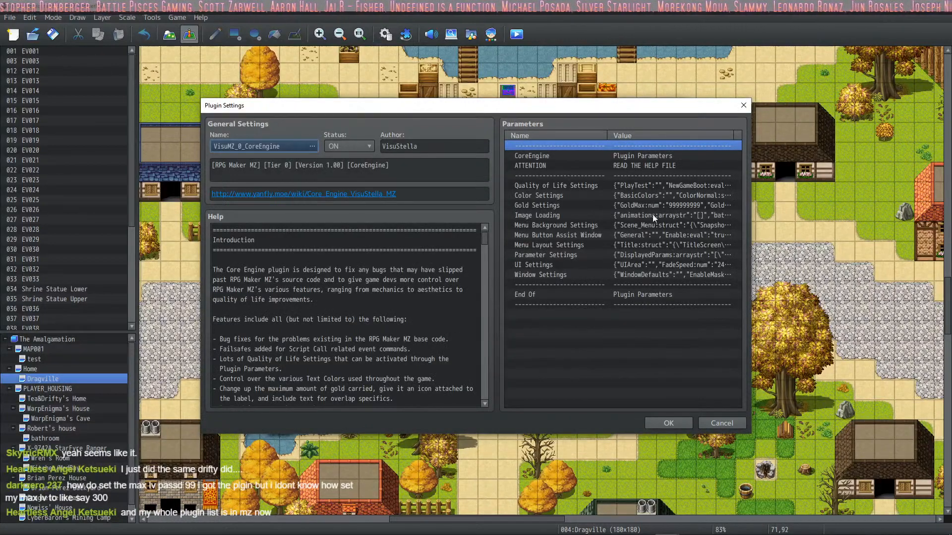
click(655, 424)
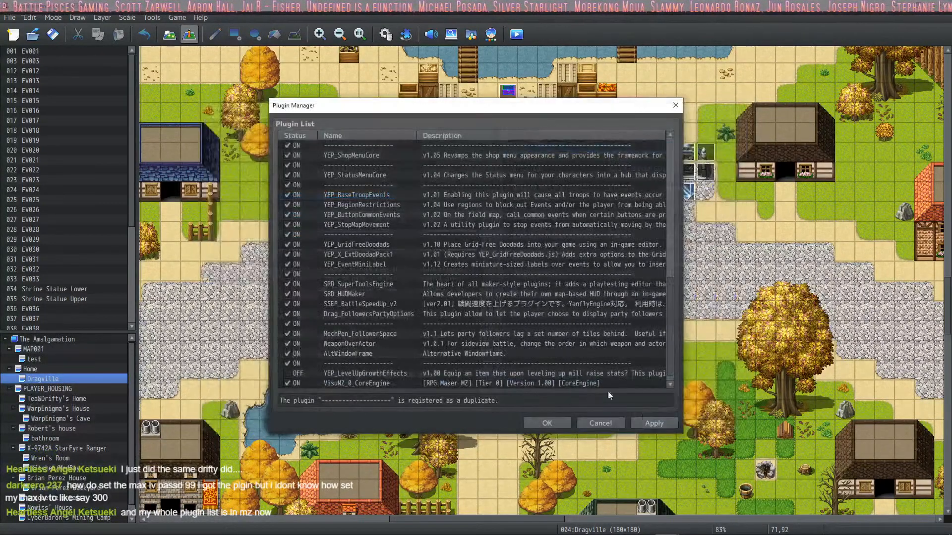
click(547, 423)
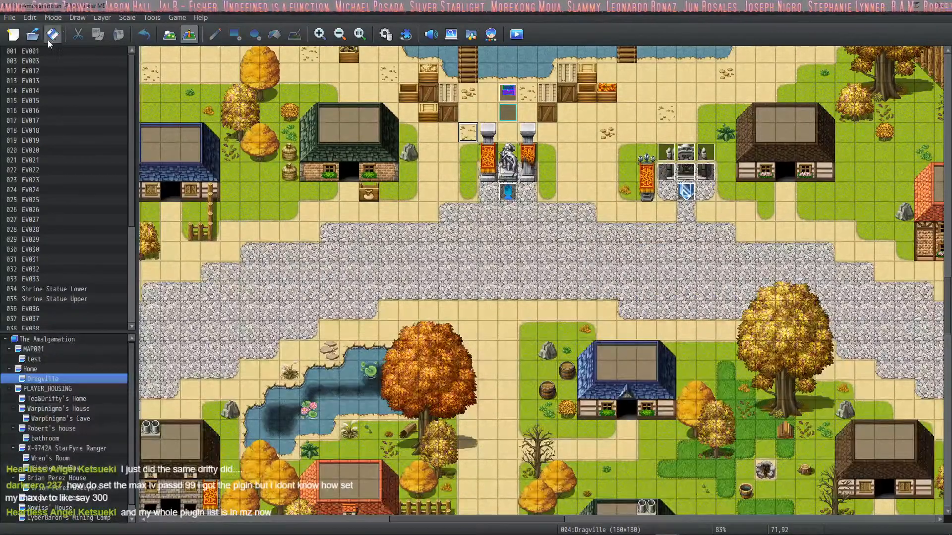
Playtest the project with a new game and check that the party menu opens and closes.
click(516, 34)
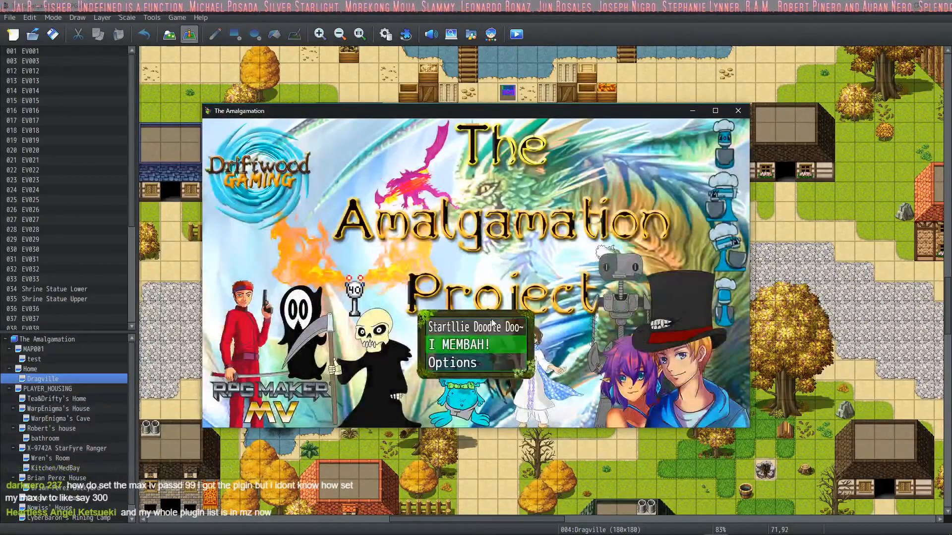
click(489, 326)
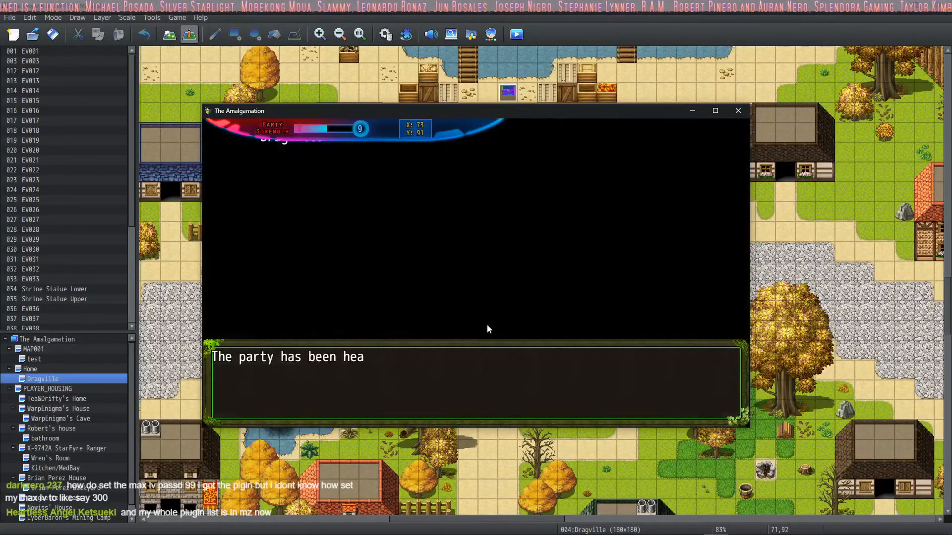
key(Left)
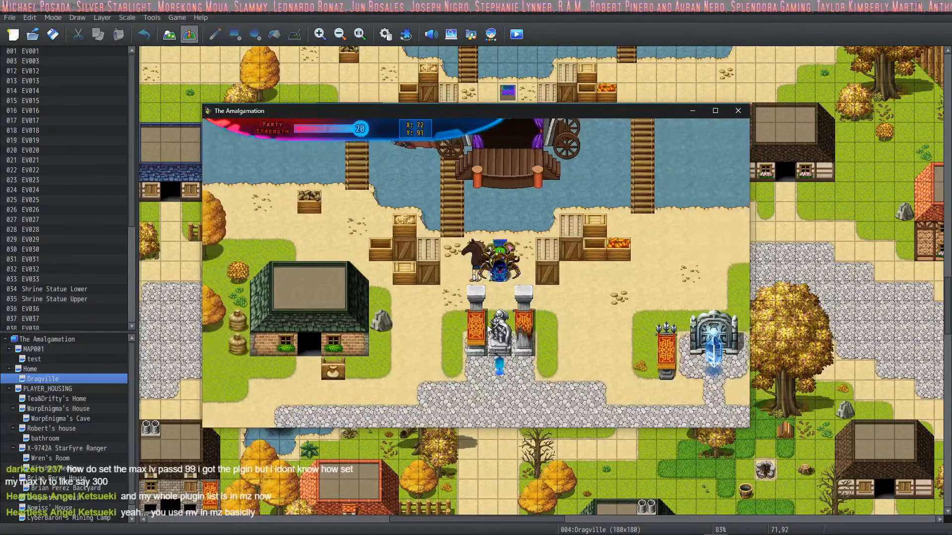
key(Escape)
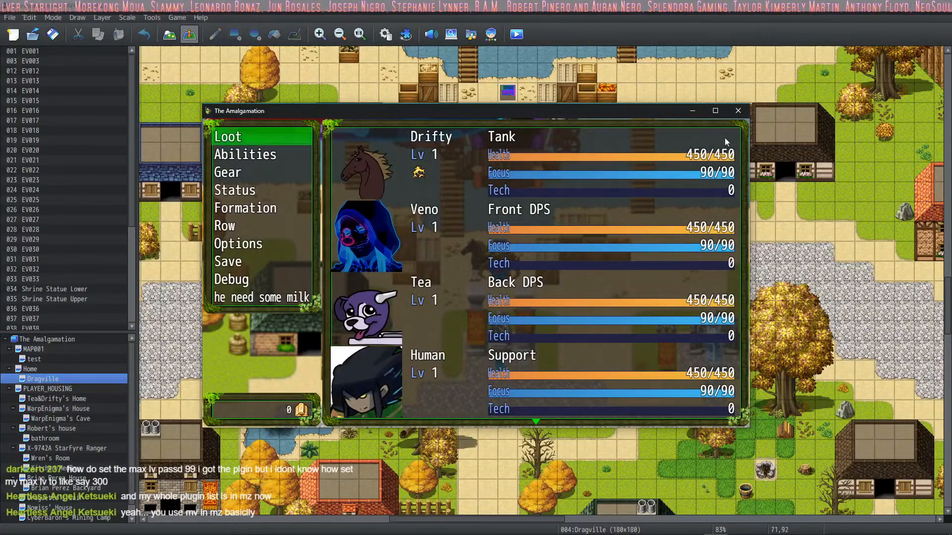
key(Escape)
key(Escape)
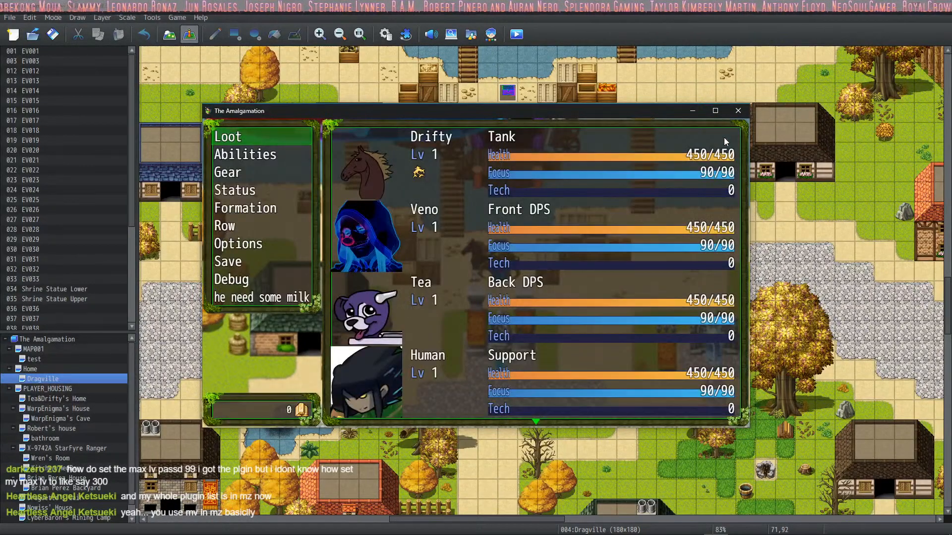
key(Escape)
Walk into the Cereal Killer battle, test a round of attacks, and close the playtest.
key(Left)
key(Down)
key(Right)
key(Return)
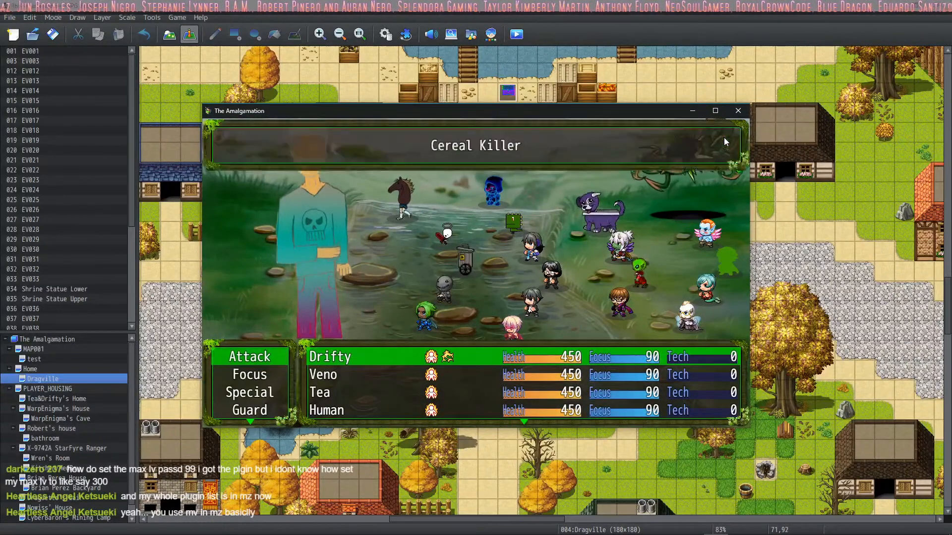
key(Return)
key(Return)
key(Return)
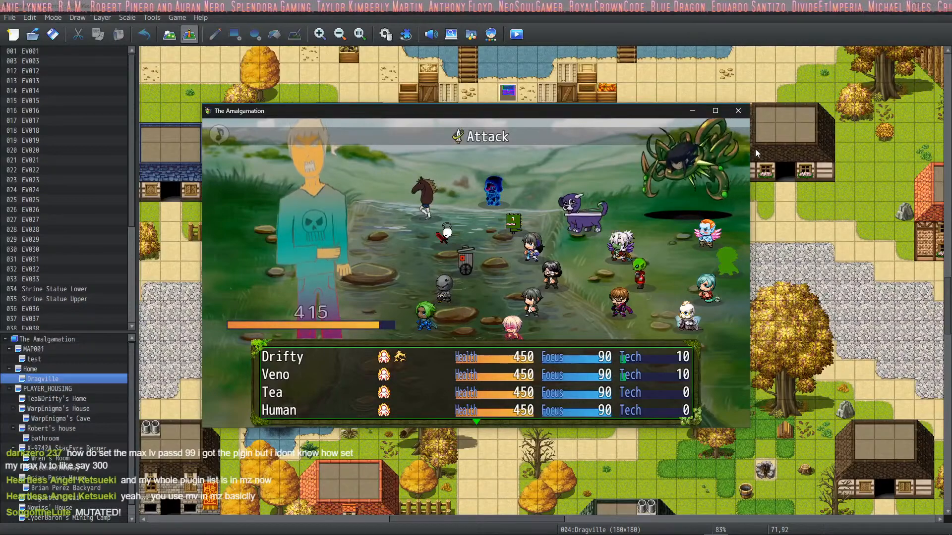
click(737, 111)
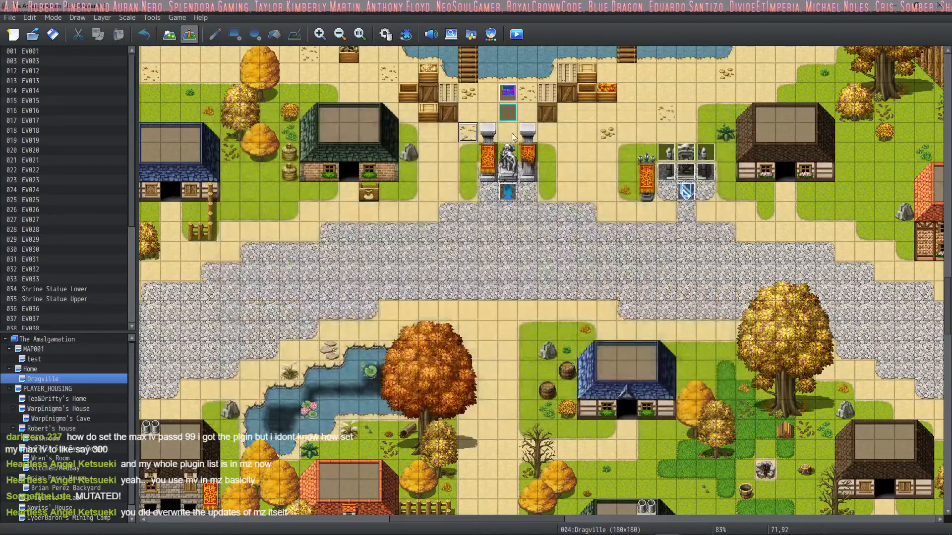
Examine the UI Settings of VisuMZ_0_CoreEngine, including the Show Cancel Button option.
click(405, 34)
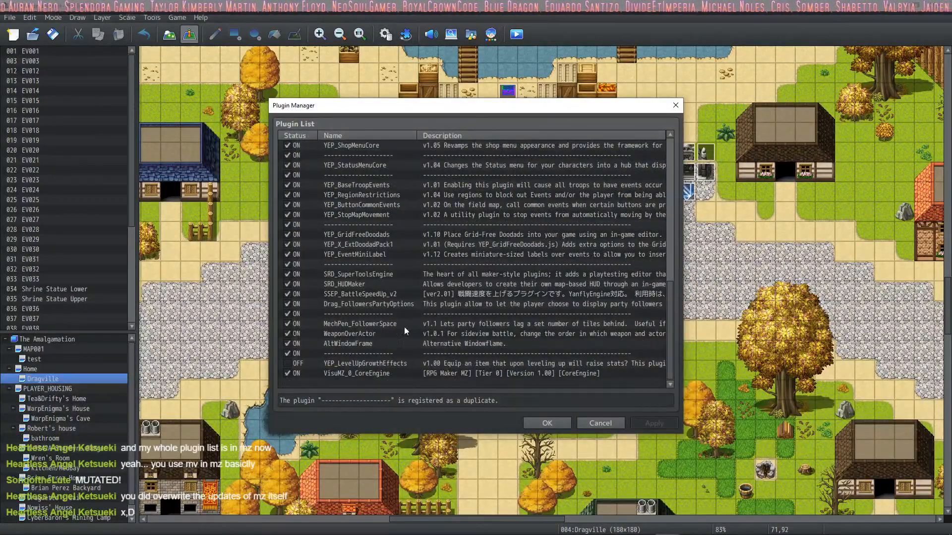
double_click(373, 371)
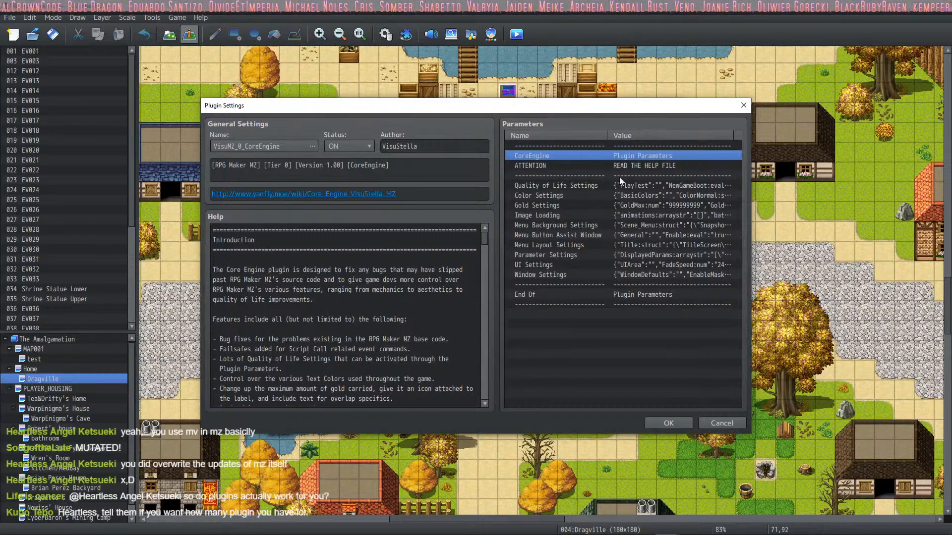
double_click(552, 267)
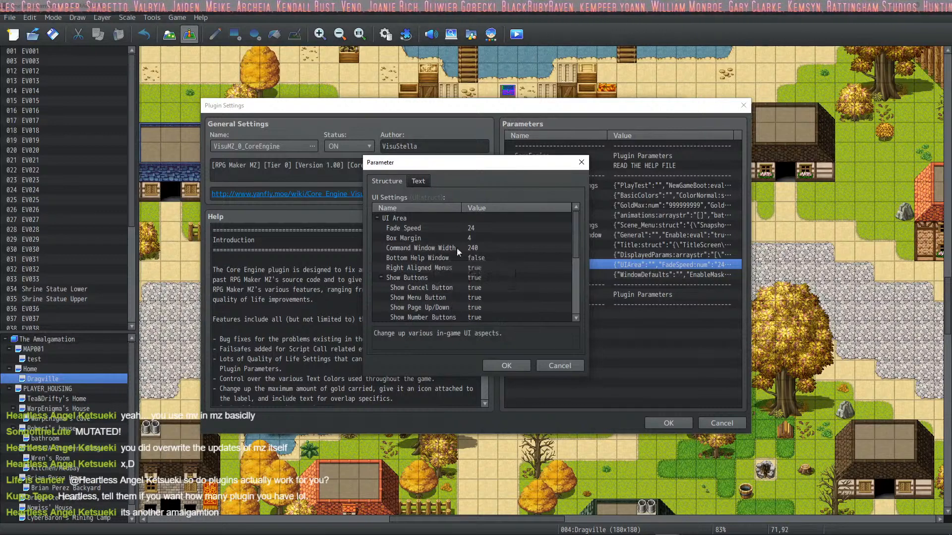
double_click(448, 287)
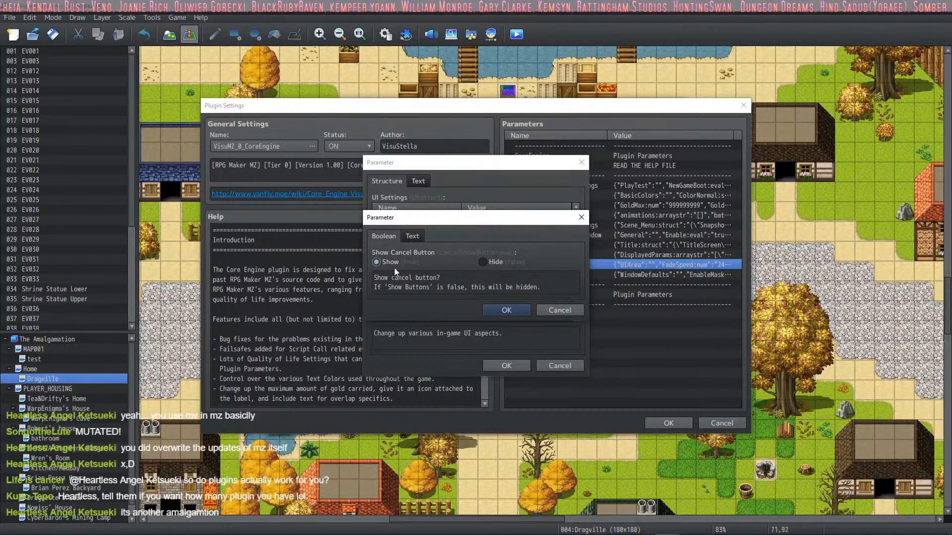
click(560, 311)
scroll(438, 287, down, 4)
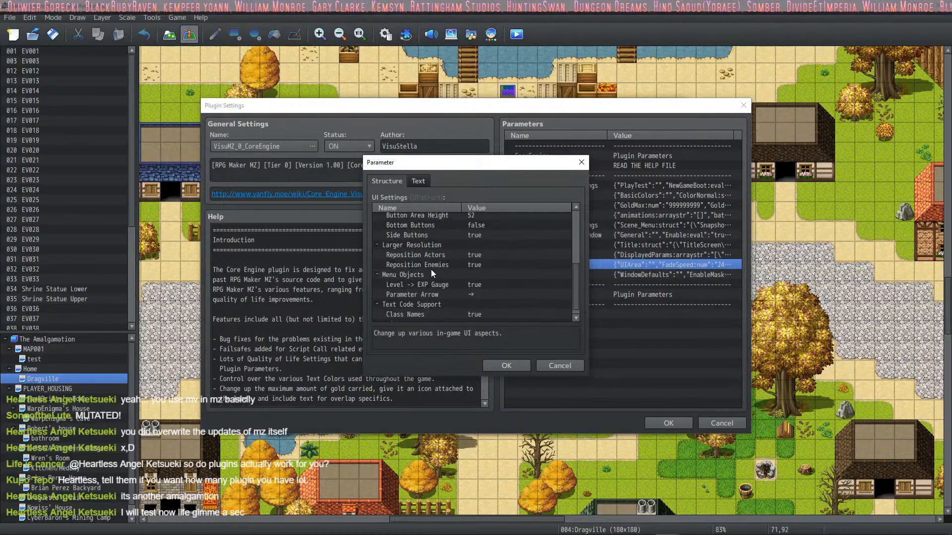
scroll(430, 271, up, 3)
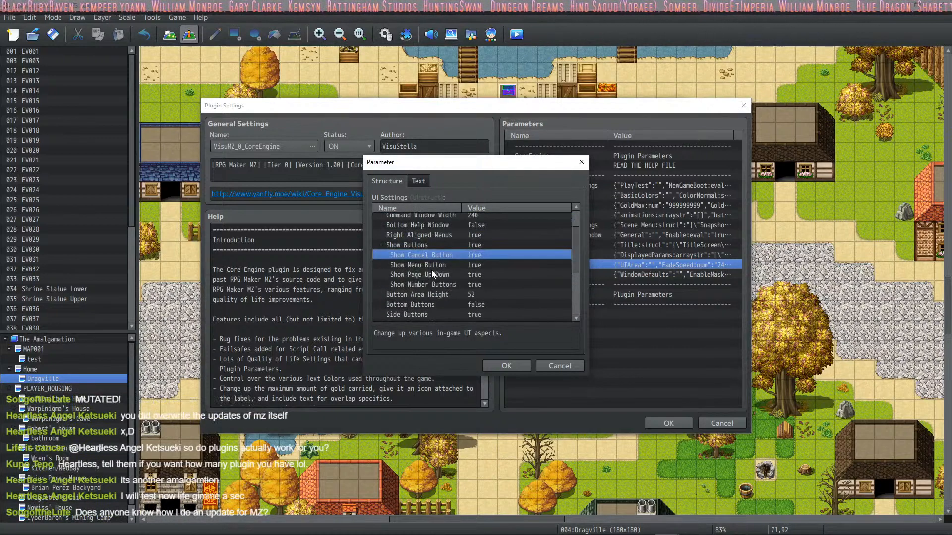
Set Show Menu Button to Hide in the plugin's UI Settings and confirm the plugin changes.
click(428, 265)
double_click(431, 265)
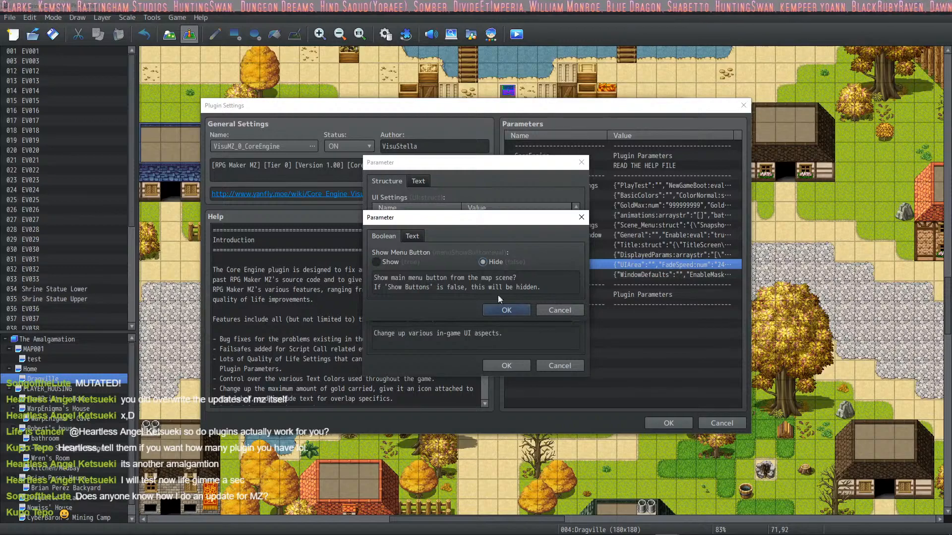
click(506, 309)
click(492, 363)
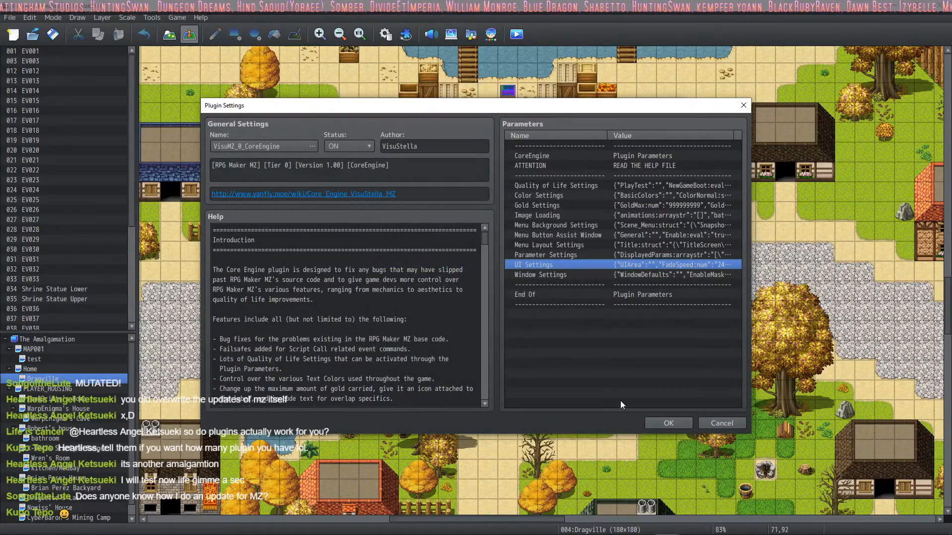
click(660, 429)
click(560, 422)
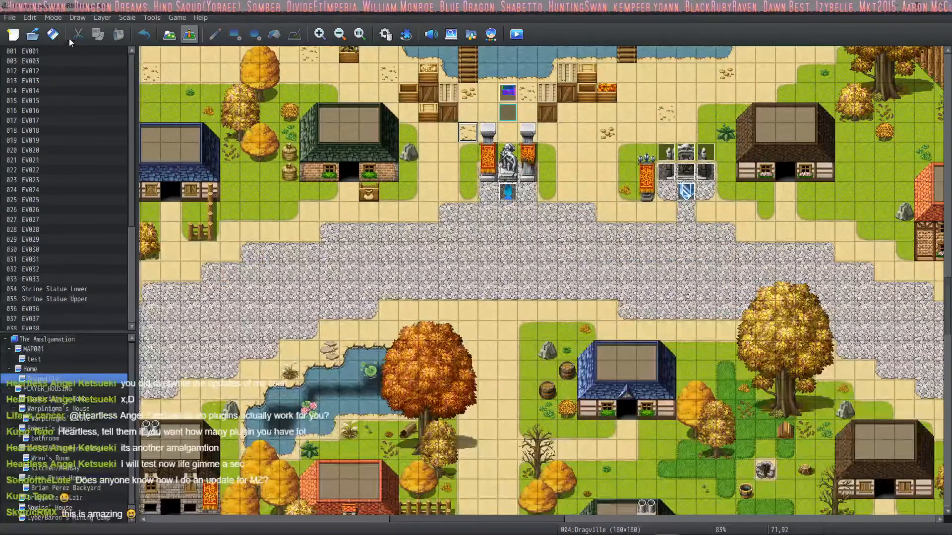
Playtest a new game, walk around Dragville to check the menu button setting, and close the playtest.
click(516, 35)
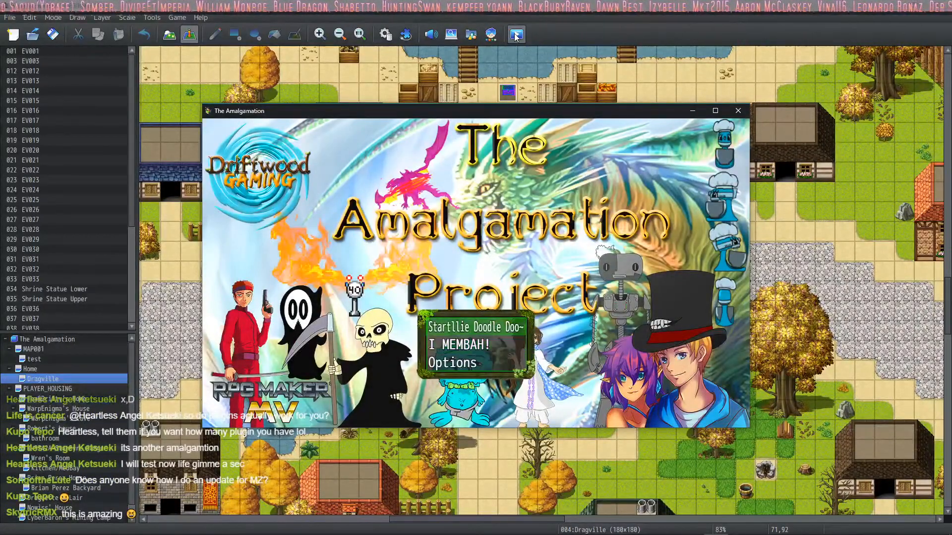
key(Return)
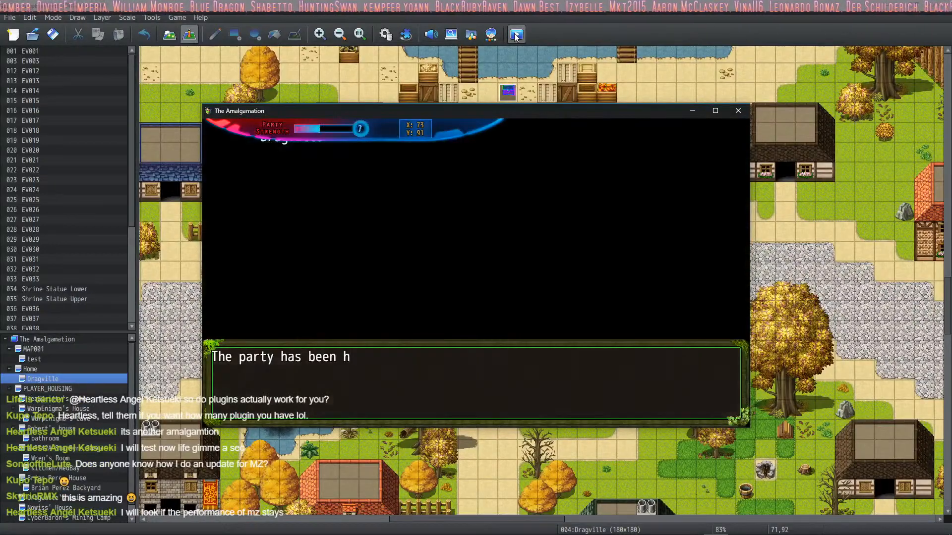
key(Return)
key(Down)
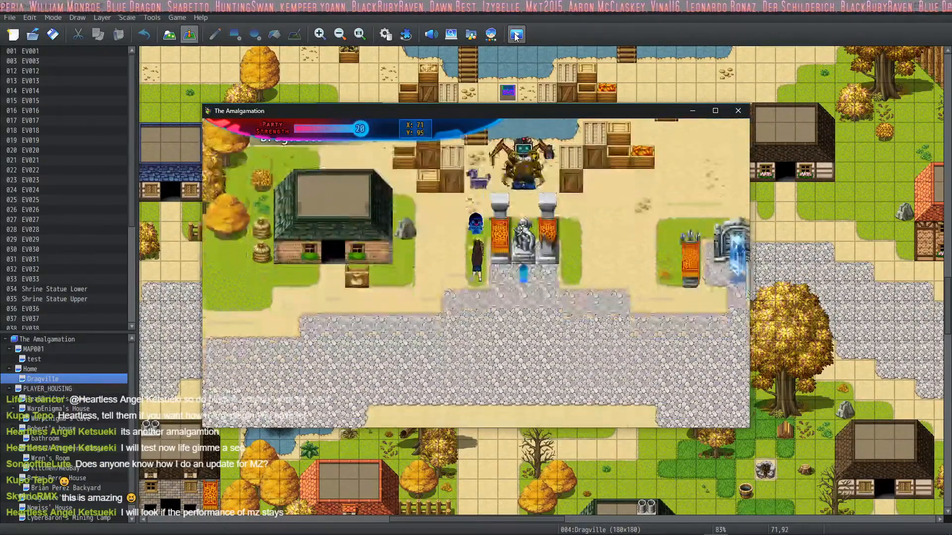
click(745, 114)
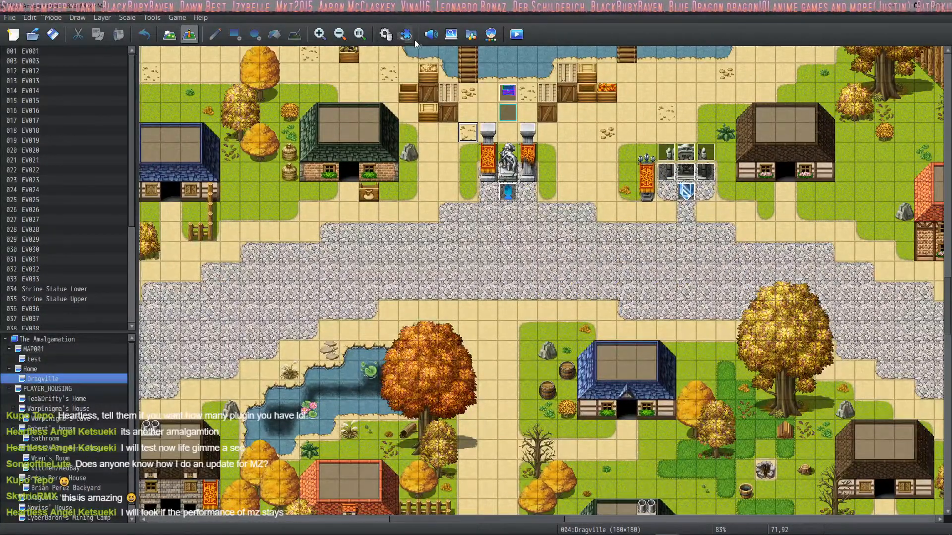
Reopen the VisuMZ_0_CoreEngine parameters and look through Menu Button Assist Window and UI Settings.
click(387, 37)
click(677, 439)
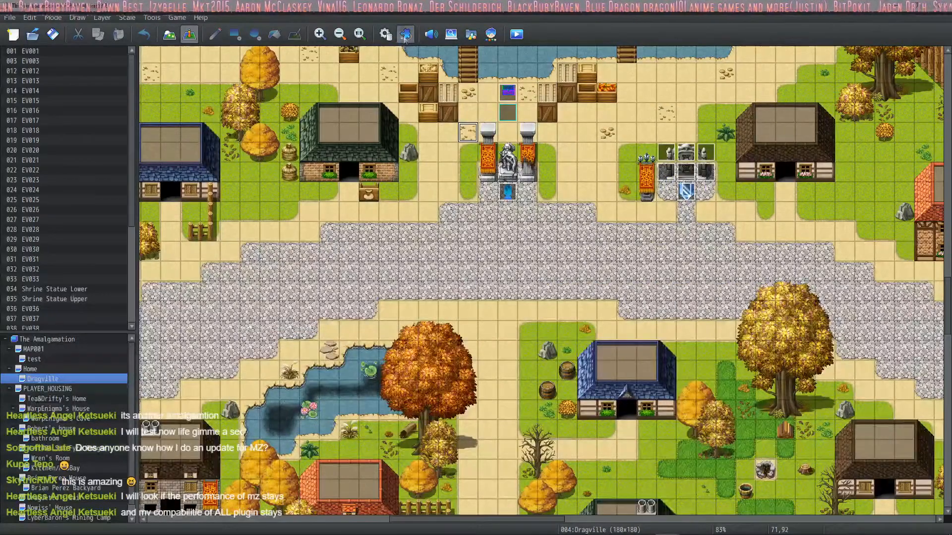
click(405, 36)
scroll(519, 269, down, 6)
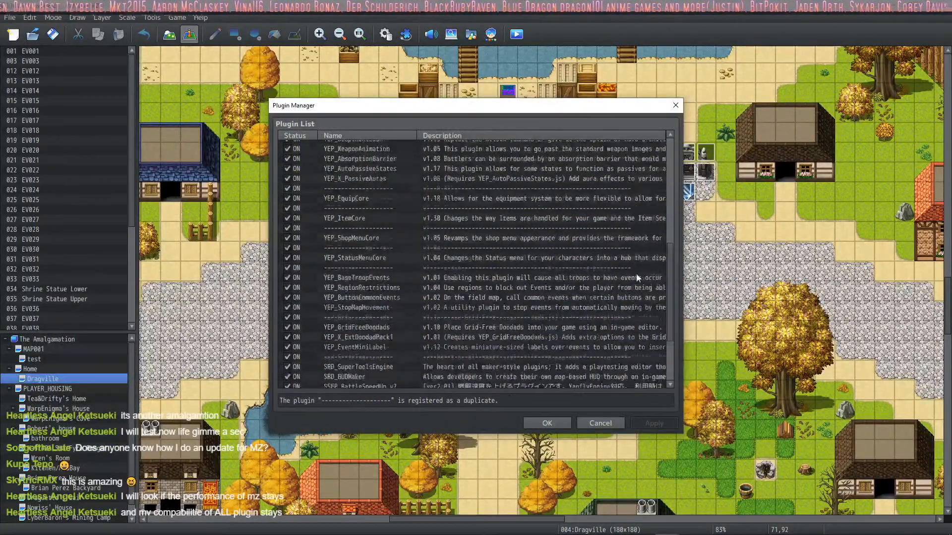
double_click(355, 373)
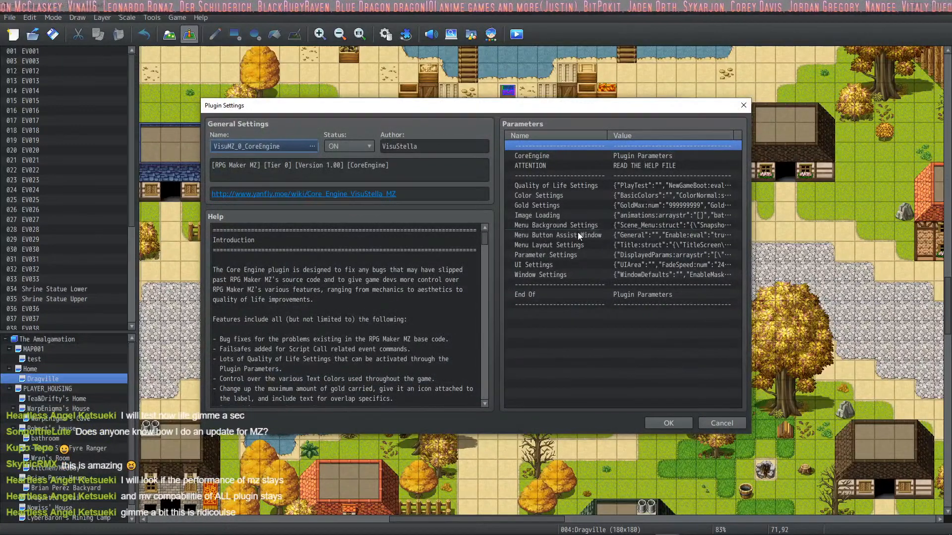
double_click(578, 235)
key(Escape)
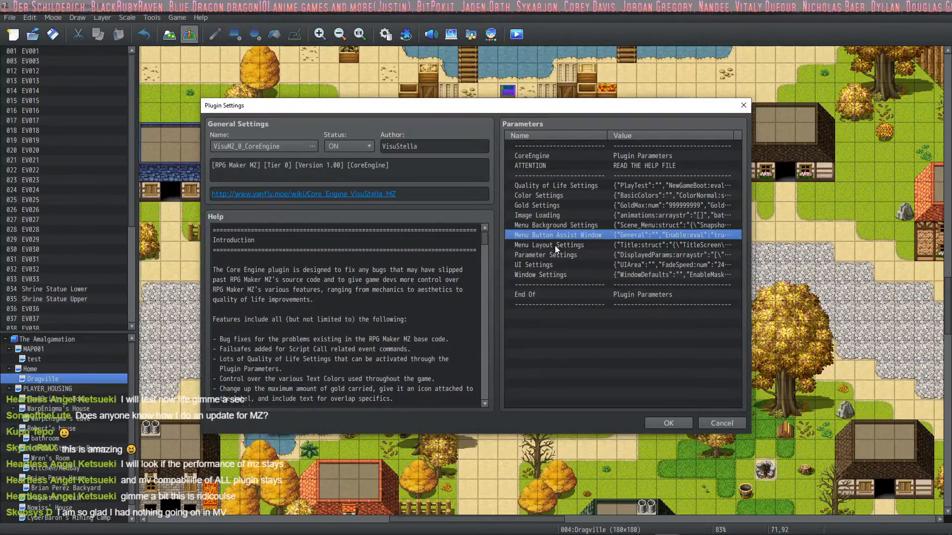
double_click(558, 263)
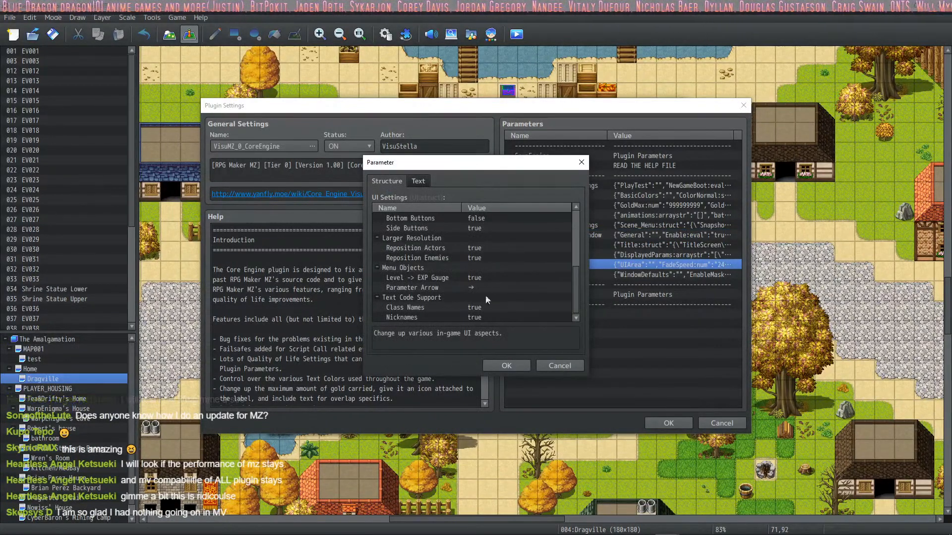
Set Show Menu Button to Show in the VisuMZ_0_CoreEngine UI settings and accept the plugin changes.
scroll(473, 299, up, 1)
scroll(471, 300, up, 2)
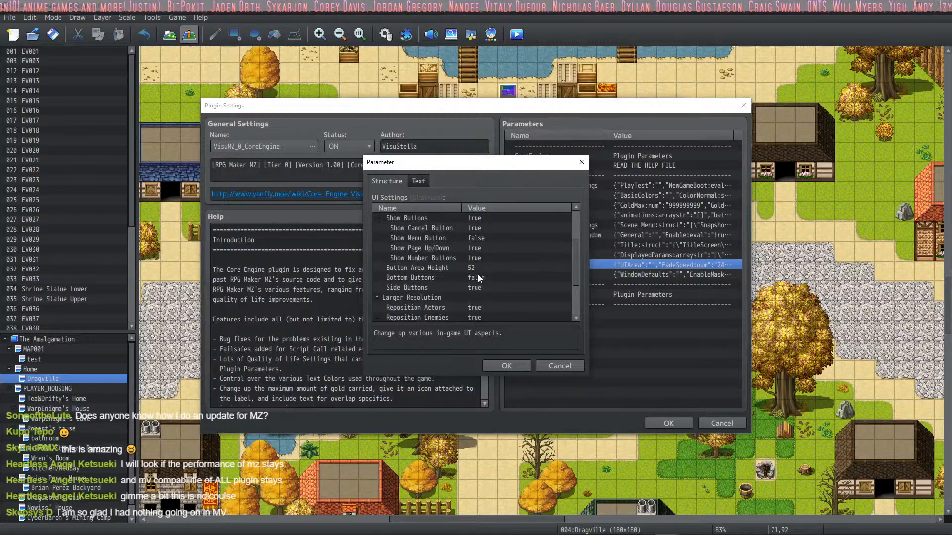
double_click(483, 240)
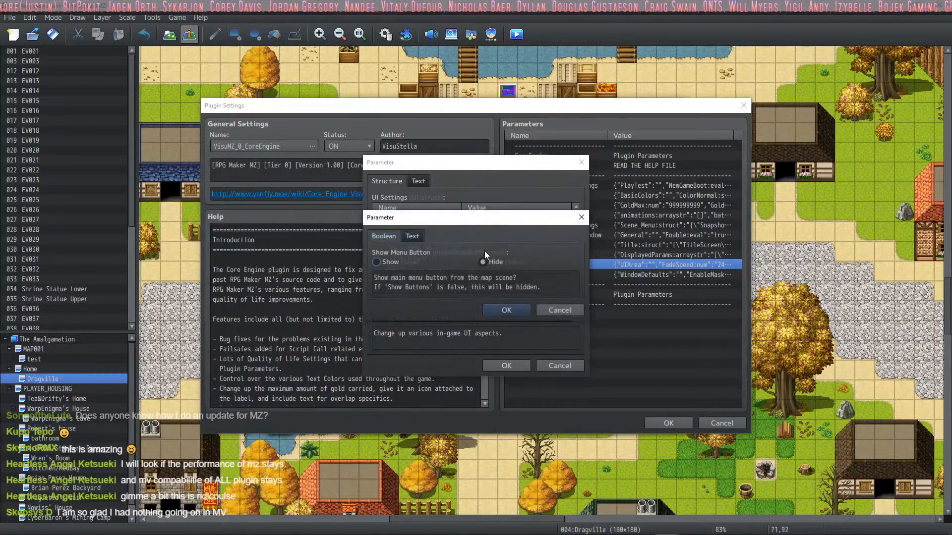
click(498, 310)
scroll(444, 278, up, 1)
scroll(443, 271, up, 1)
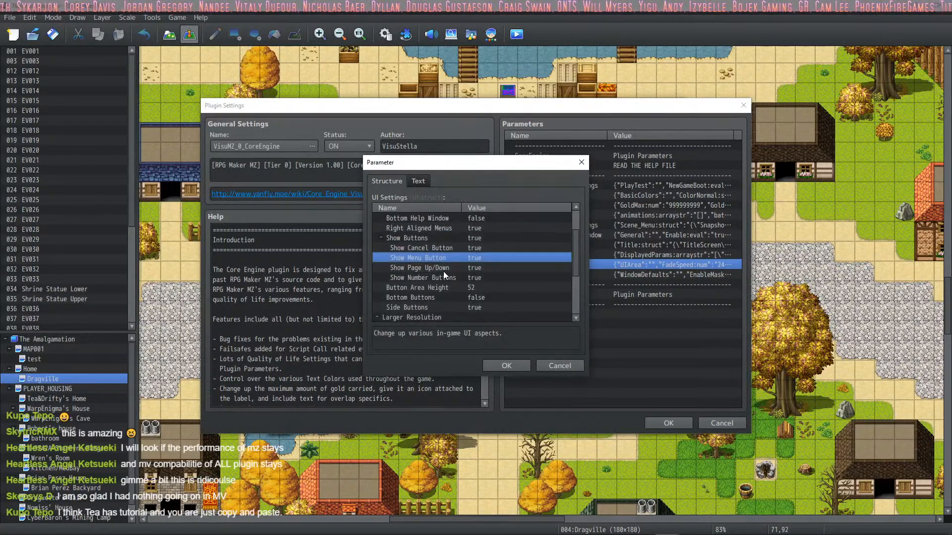
scroll(451, 264, up, 4)
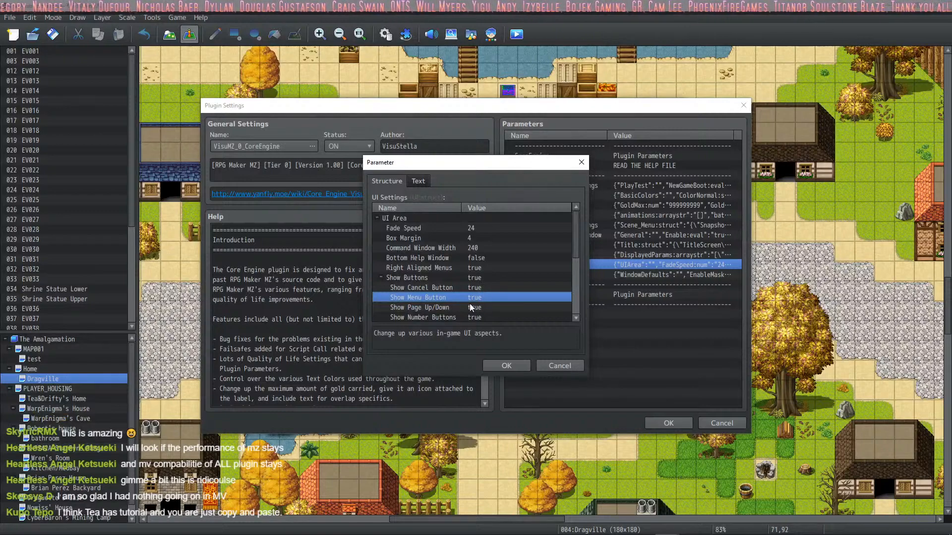
scroll(469, 303, down, 3)
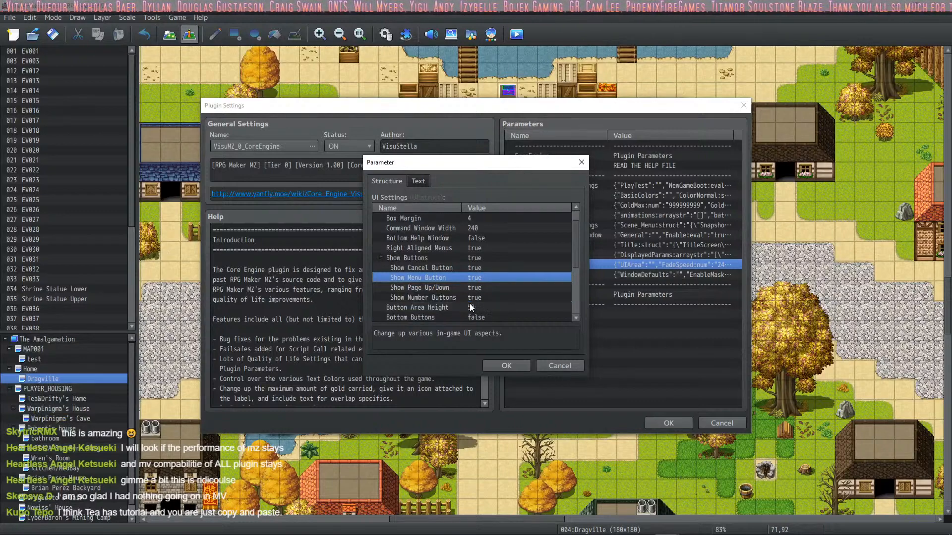
click(503, 365)
click(667, 426)
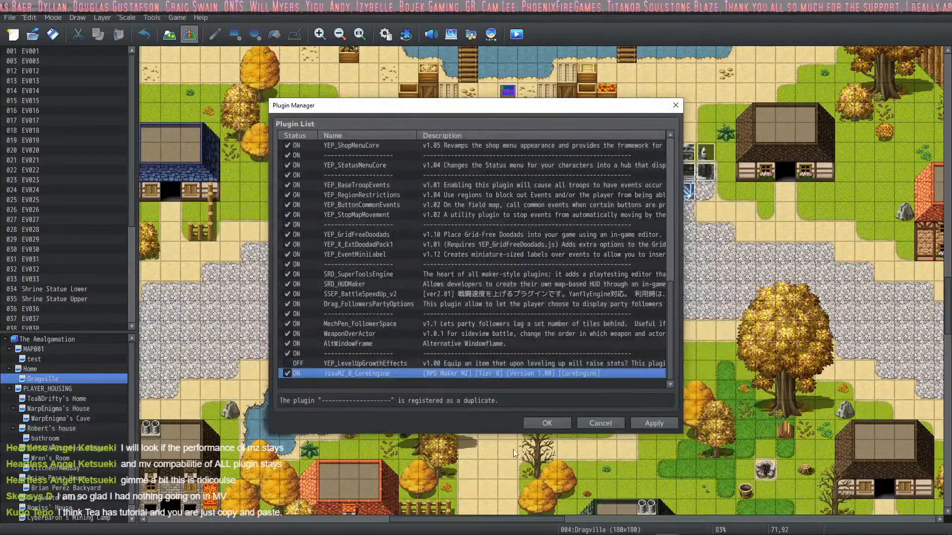
click(538, 421)
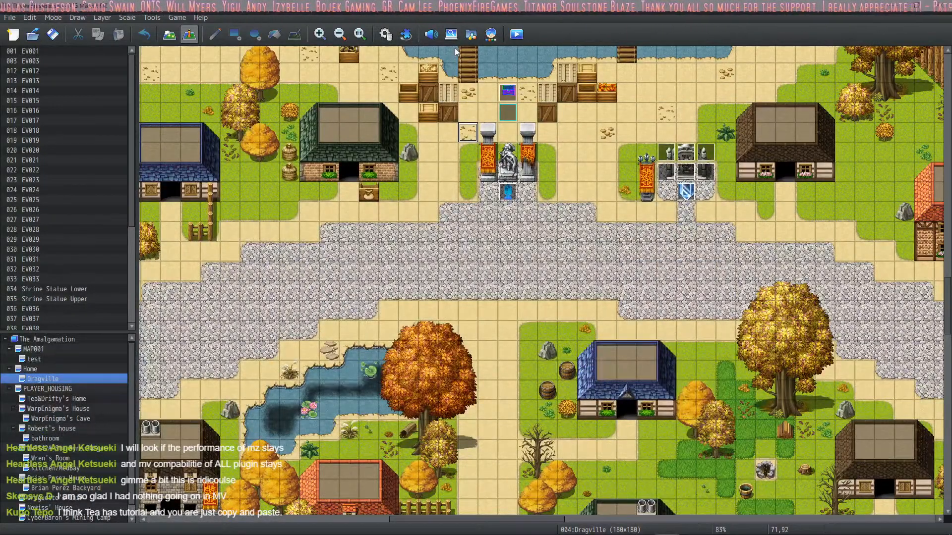
Add the VisuMZ_1_BattleCore plugin at the end of the plugin list with its status ON.
click(407, 34)
scroll(674, 268, down, 5)
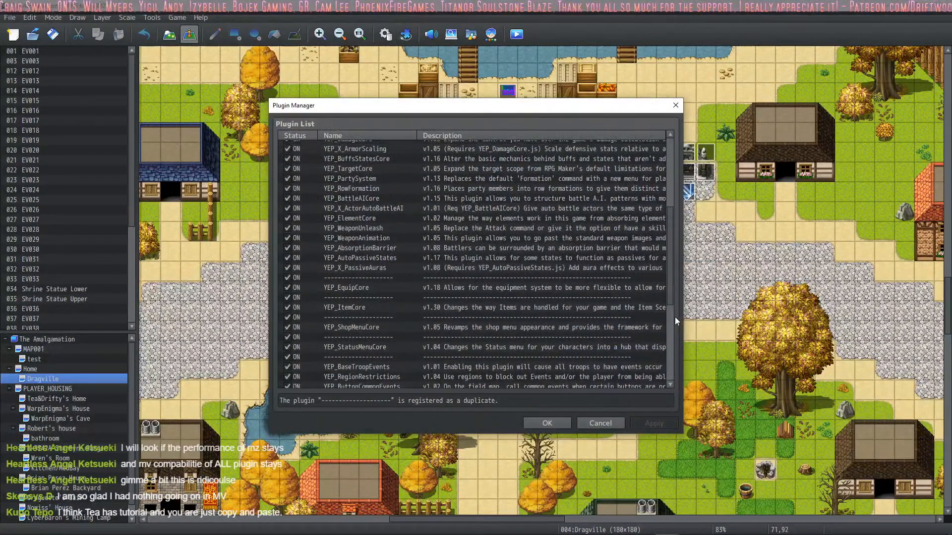
drag(665, 290, 664, 372)
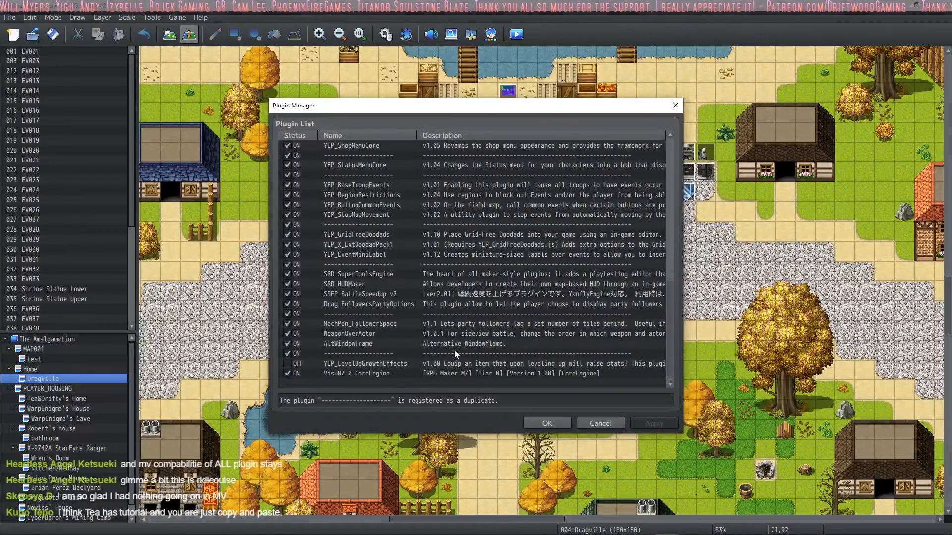
double_click(347, 383)
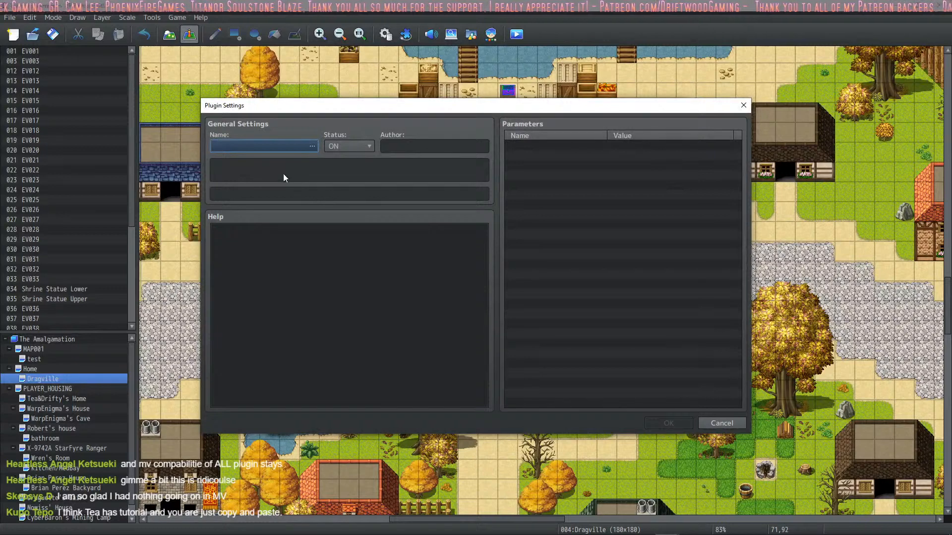
click(313, 147)
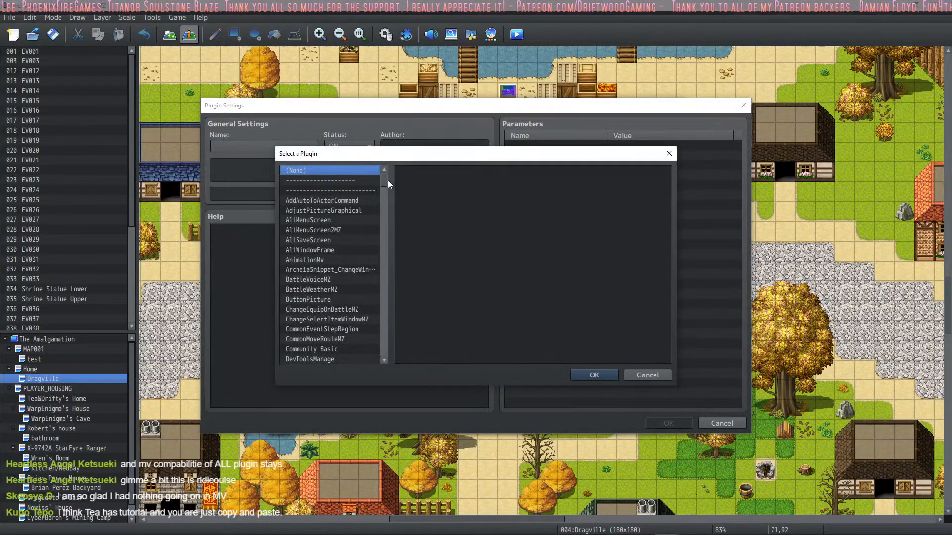
drag(388, 182, 381, 226)
click(334, 295)
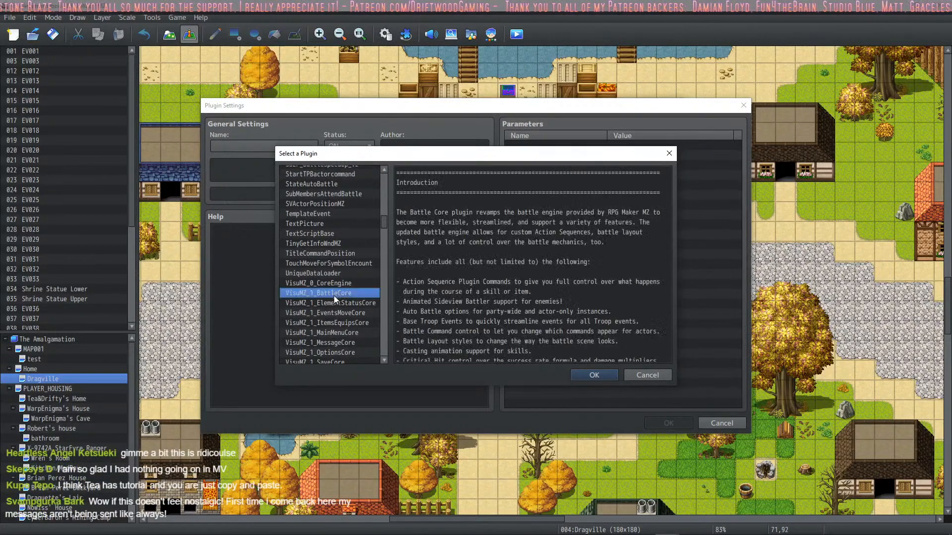
click(592, 376)
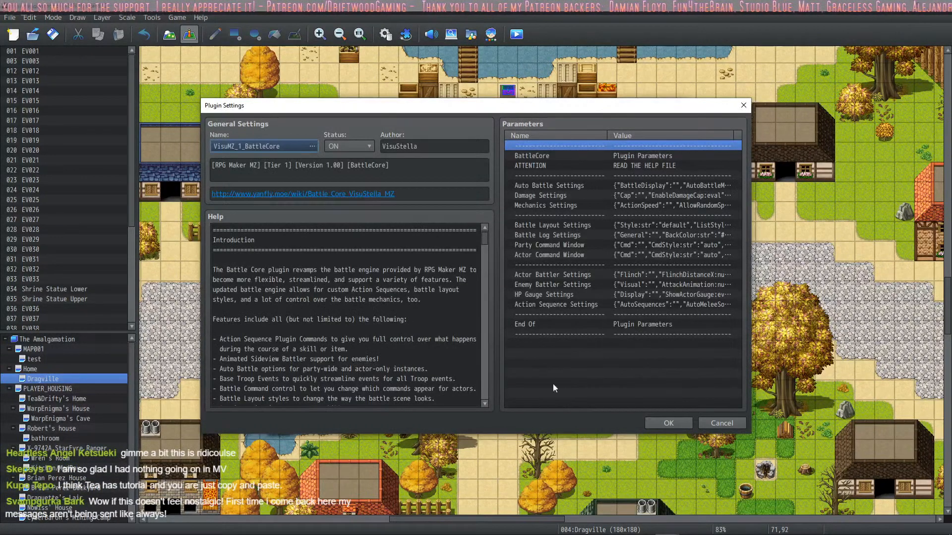
click(649, 423)
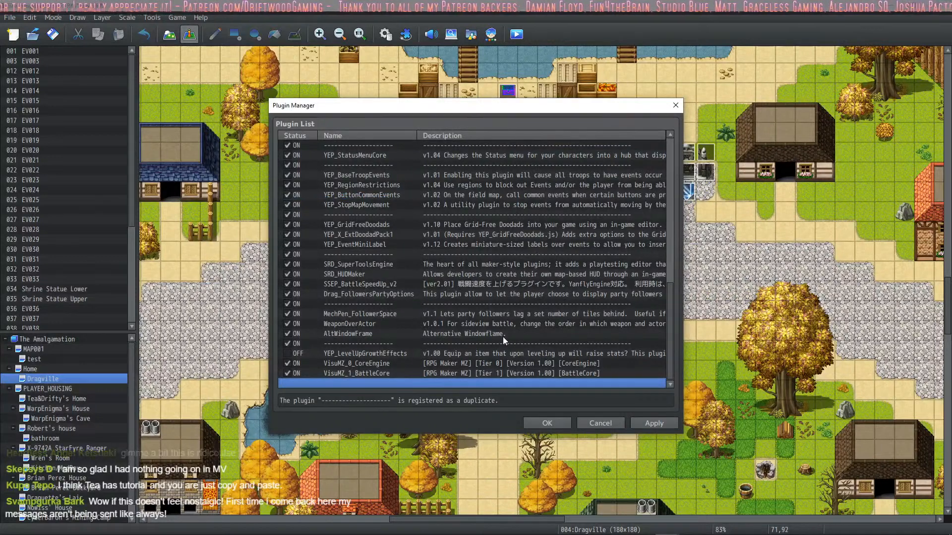
Copy a dashed separator between VisuMZ_0_CoreEngine and VisuMZ_1_BattleCore, paste three more below BattleCore, and accept the plugin list.
click(376, 343)
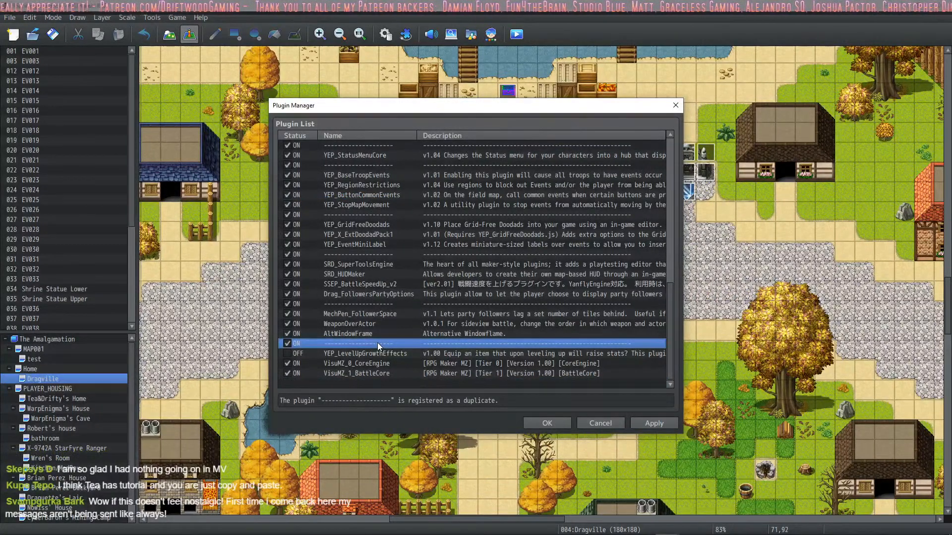
key(ctrl+c)
click(373, 374)
key(ctrl+v)
click(371, 382)
key(ctrl+v)
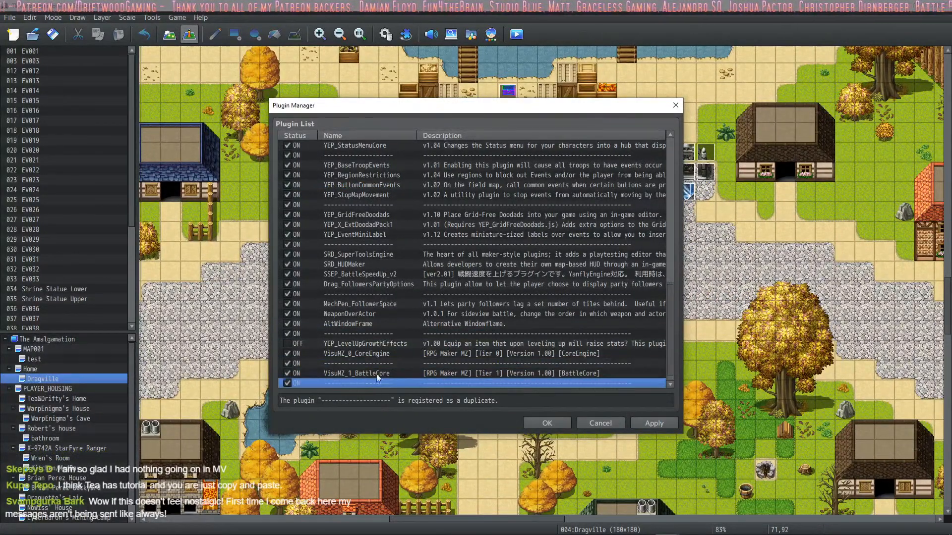
click(373, 383)
key(ctrl+v)
click(364, 385)
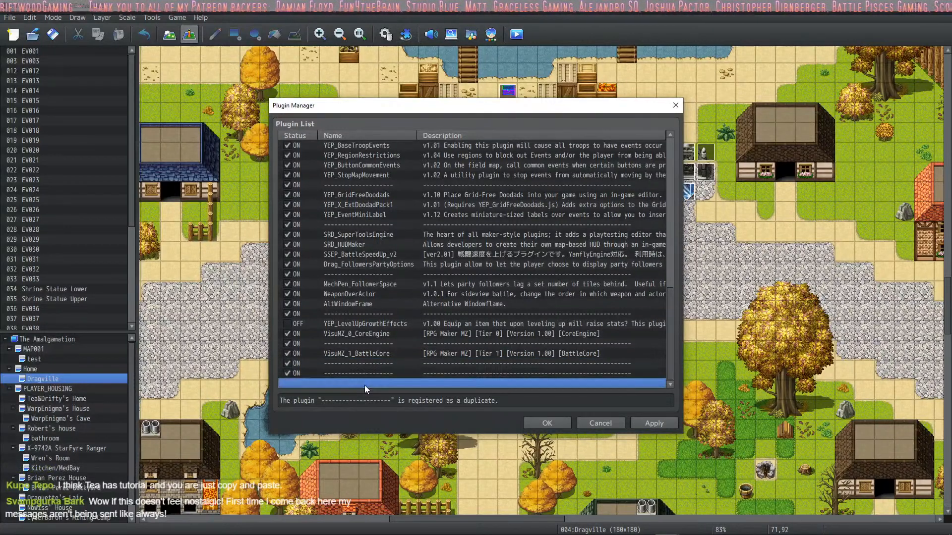
key(ctrl+v)
click(376, 365)
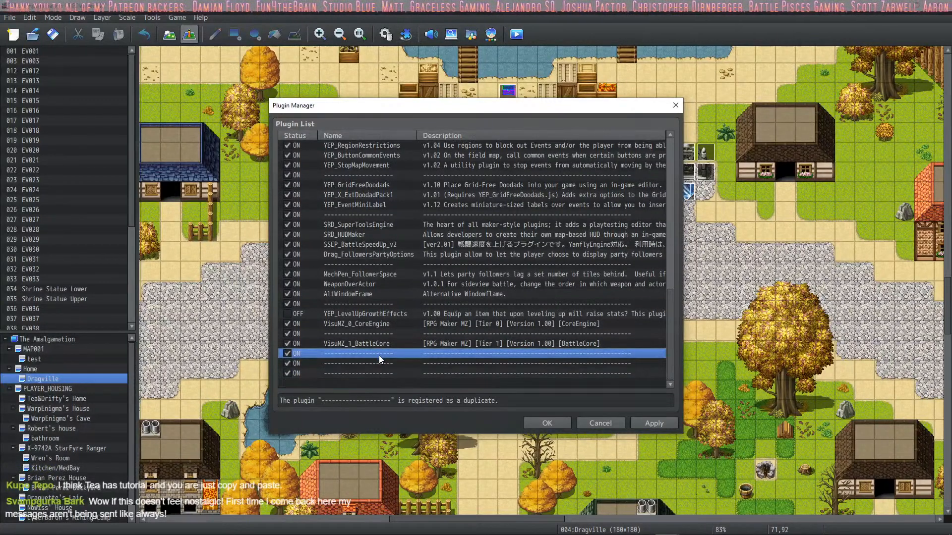
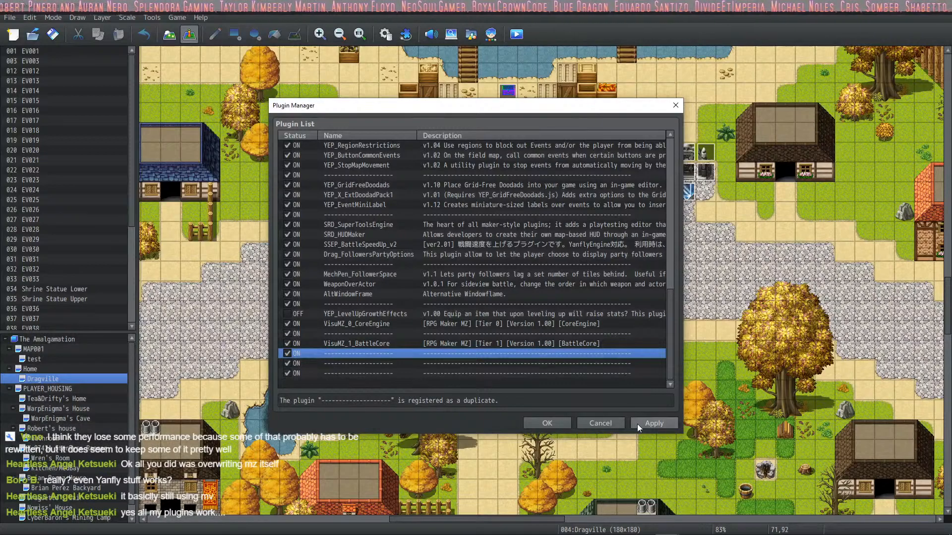
click(547, 422)
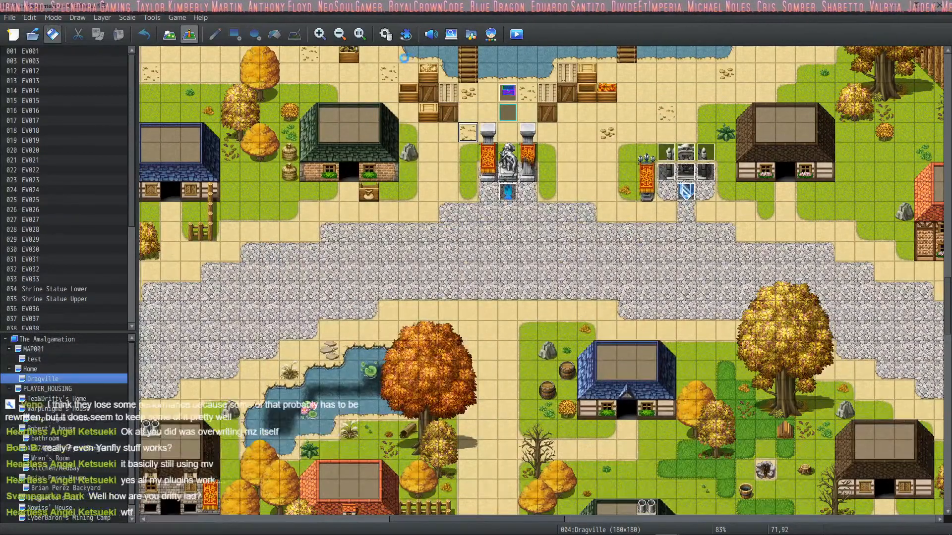
Launch a playtest, dismiss the party healing message, and walk around Dragville into a battle.
click(521, 37)
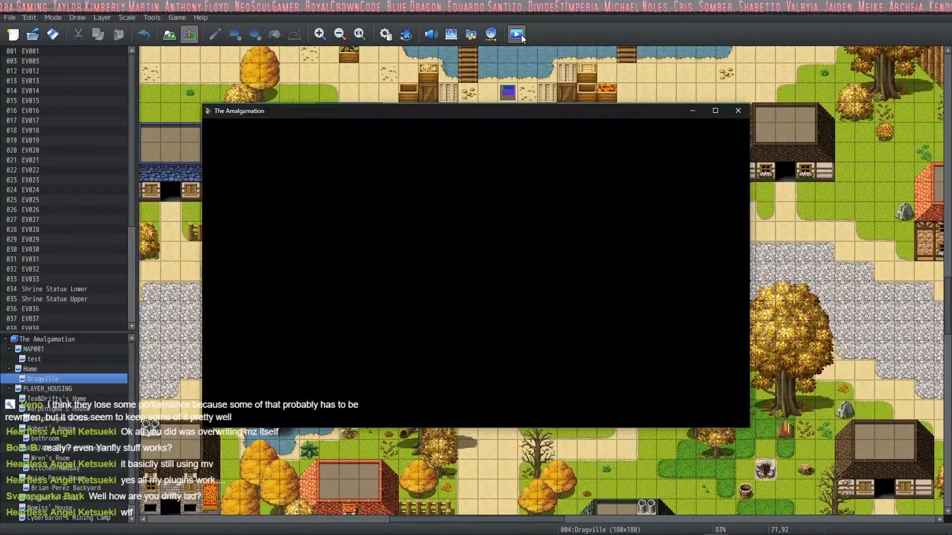
key(Return)
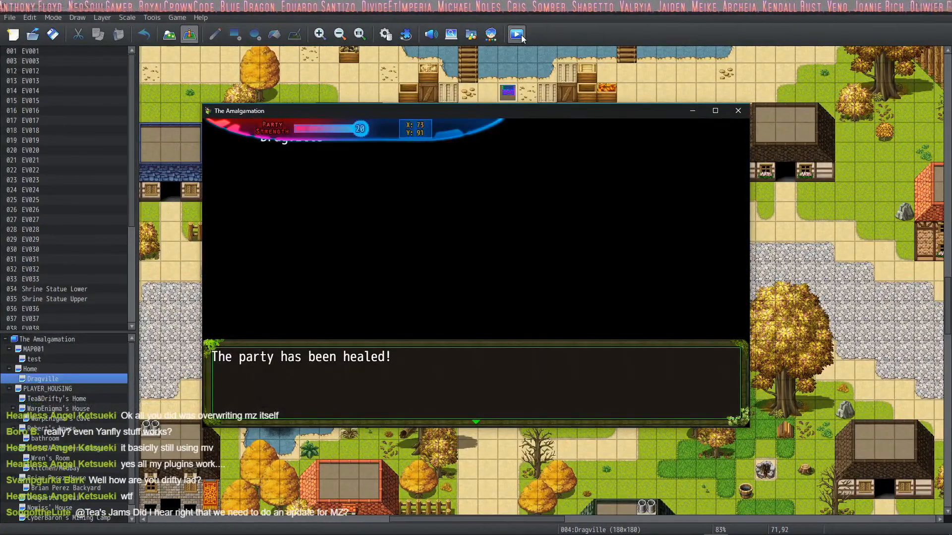
key(Return)
key(Left)
key(Down)
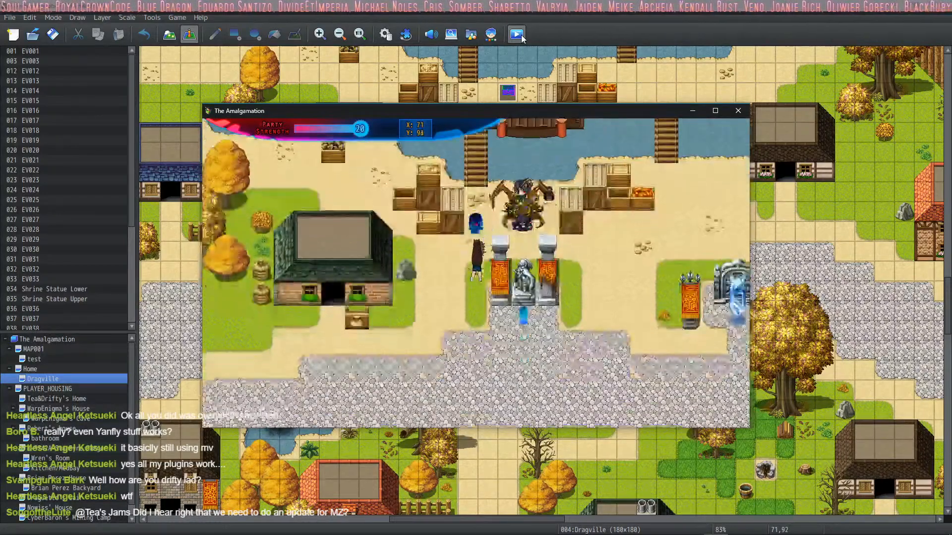
key(Right)
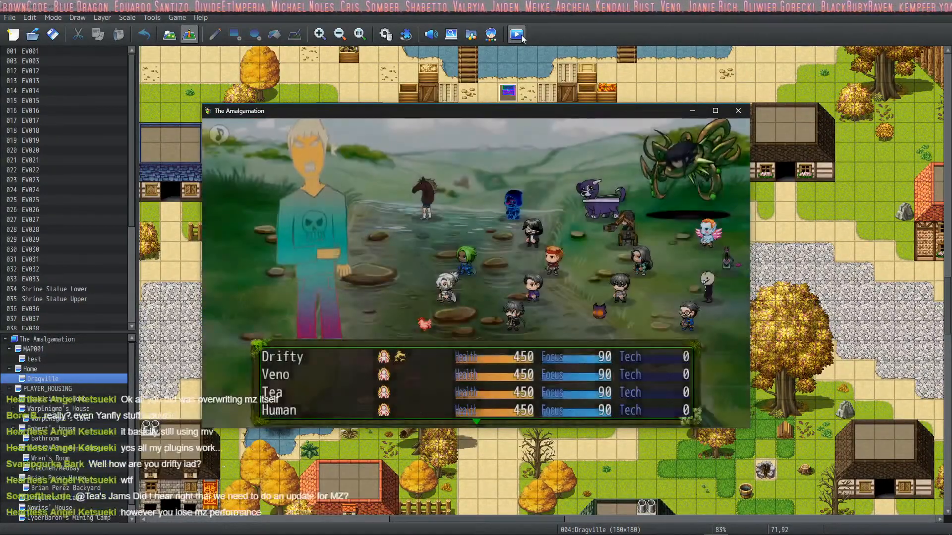
Play through the test battle to its victory message and continue past it.
key(Return)
key(Return)
key(Return)
key(Return)
key(Return)
key(Return)
key(Return)
key(Return)
key(Return)
key(Return)
key(Return)
key(Return)
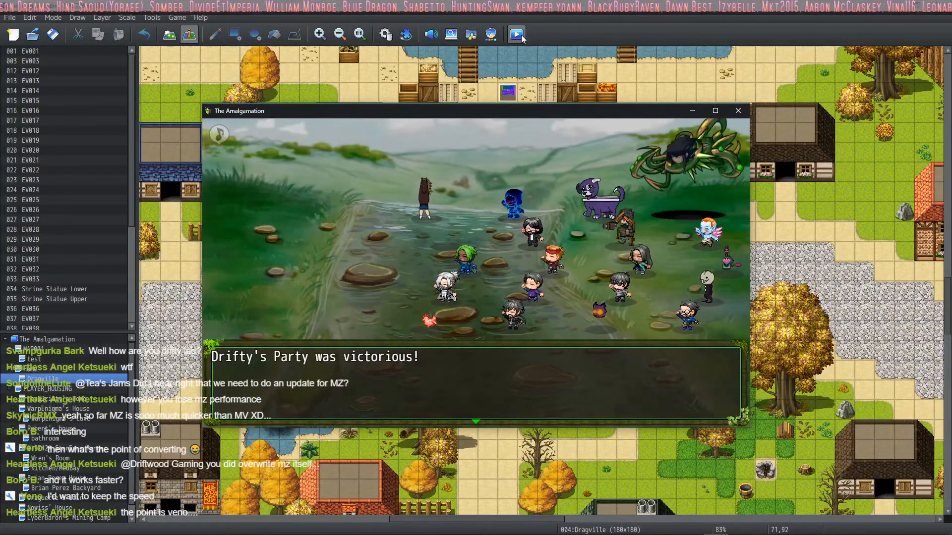
key(Return)
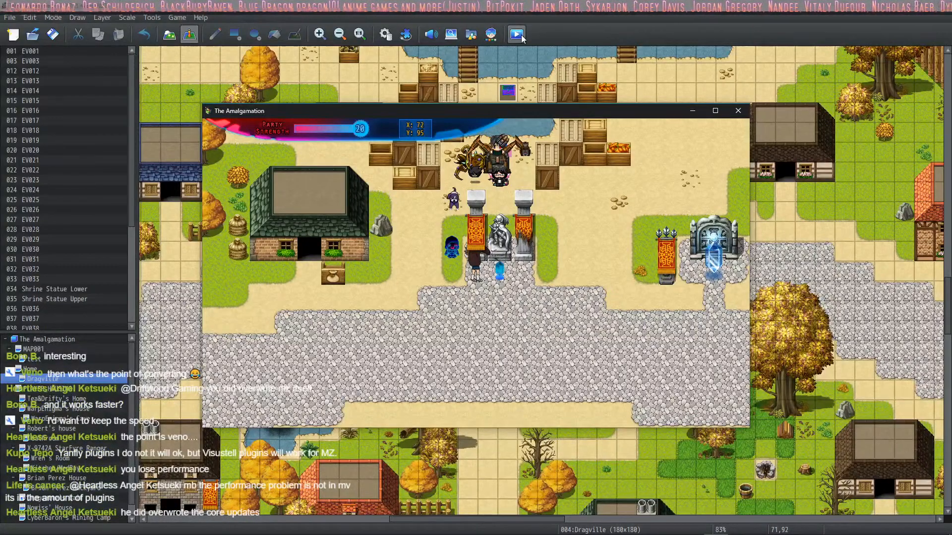
Walk the party down past the statue onto the stone road, and close the playtest.
key(Left)
key(Down)
key(Down)
key(Down)
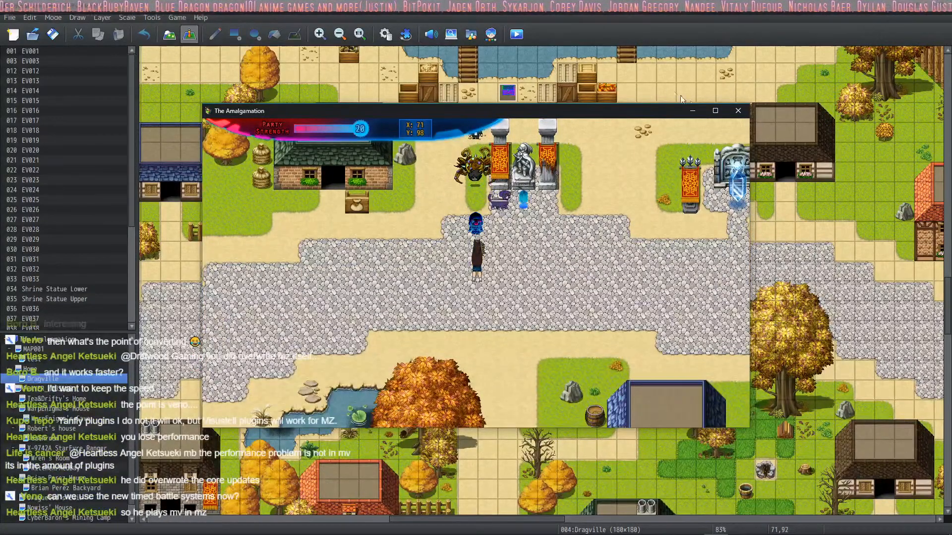
click(738, 111)
Add the VisuMZ_1_ElementStatusCore plugin below the last separator in the plugin list.
click(405, 34)
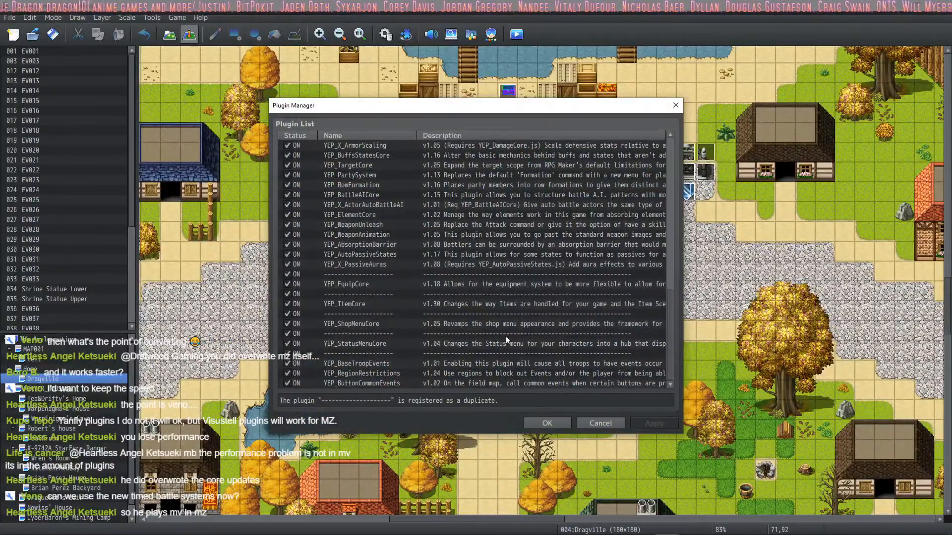
scroll(391, 370, down, 8)
click(396, 363)
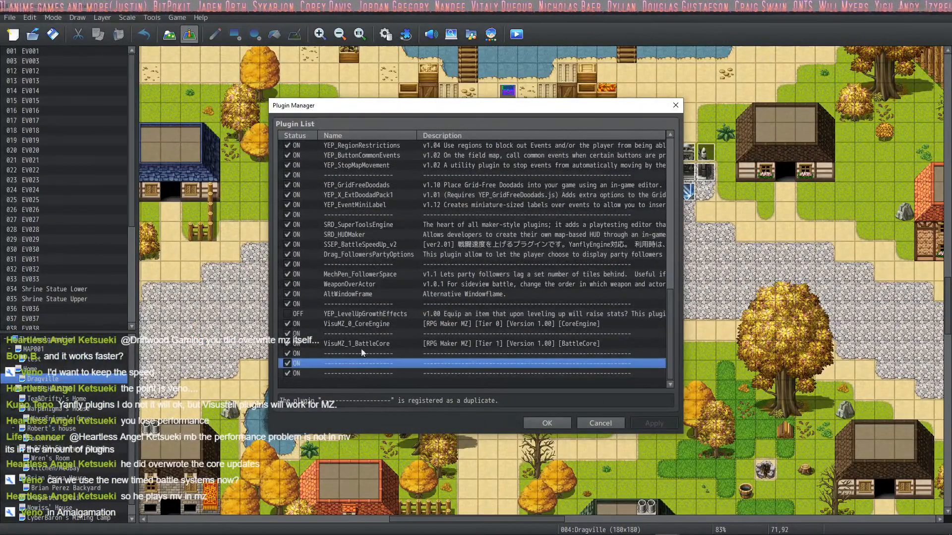
double_click(368, 382)
click(308, 147)
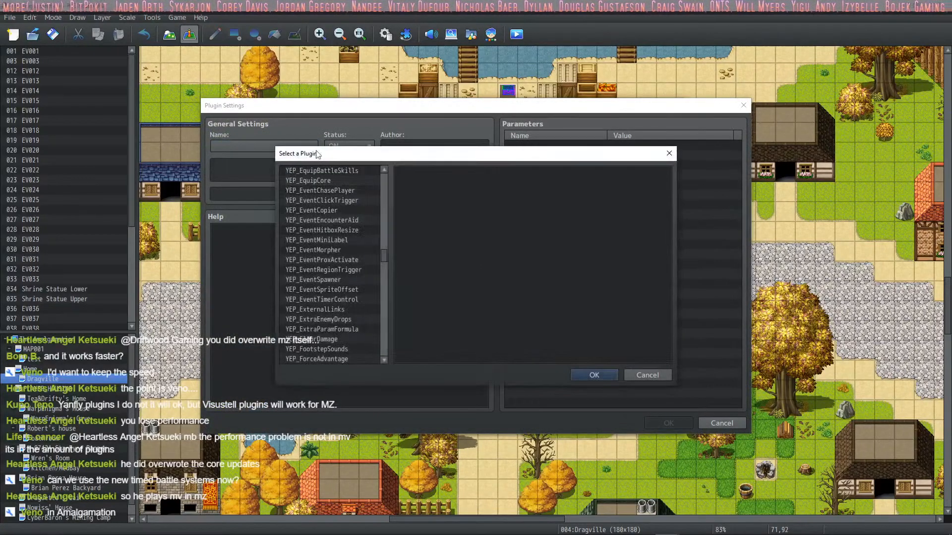
drag(385, 240, 387, 335)
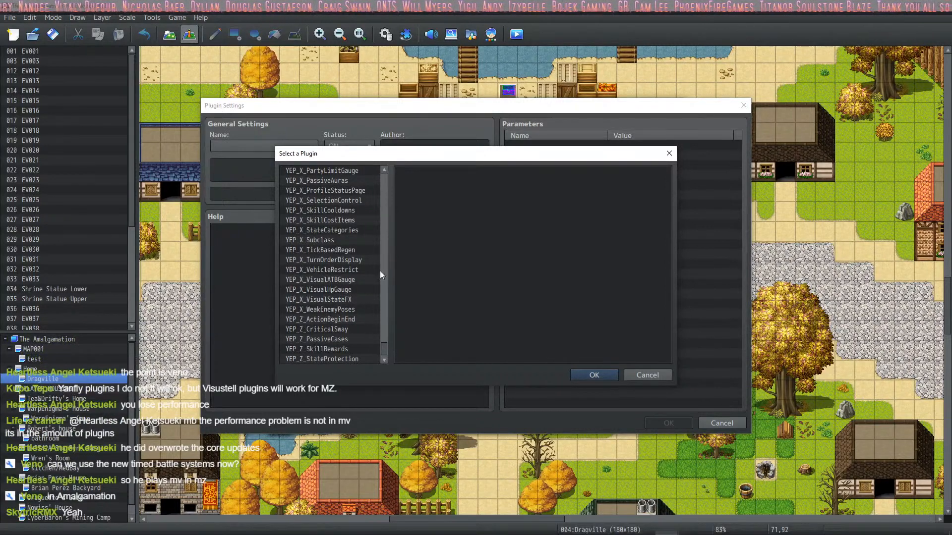
drag(384, 349, 390, 210)
scroll(367, 242, down, 8)
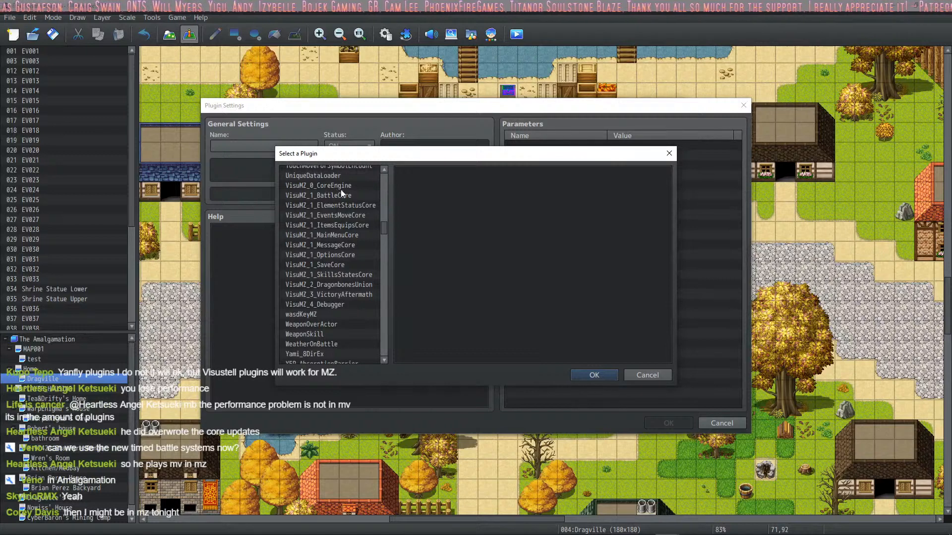
click(353, 205)
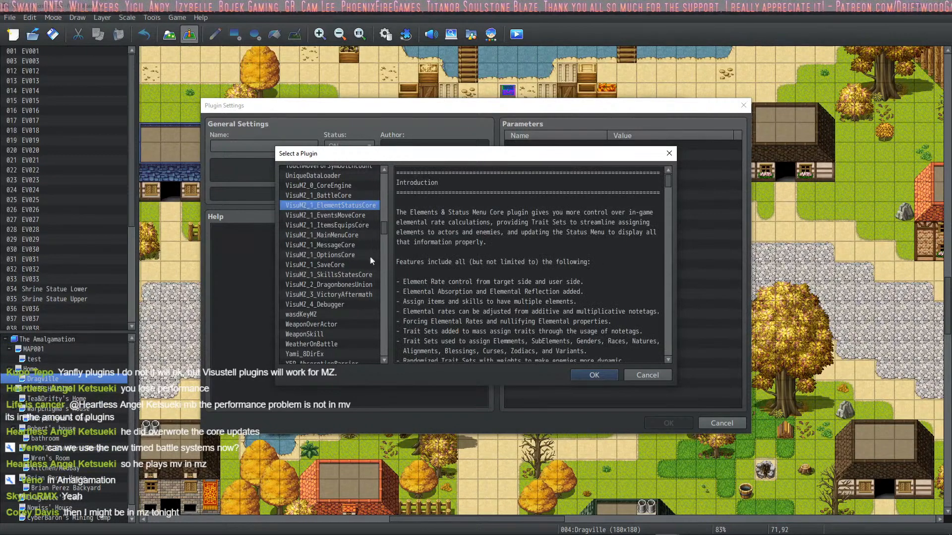
click(355, 245)
click(345, 205)
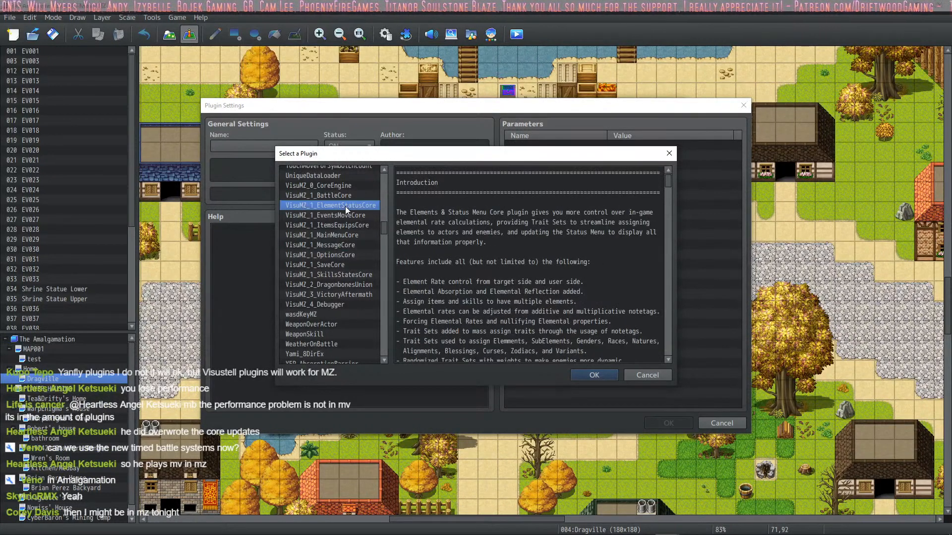
click(591, 377)
click(667, 424)
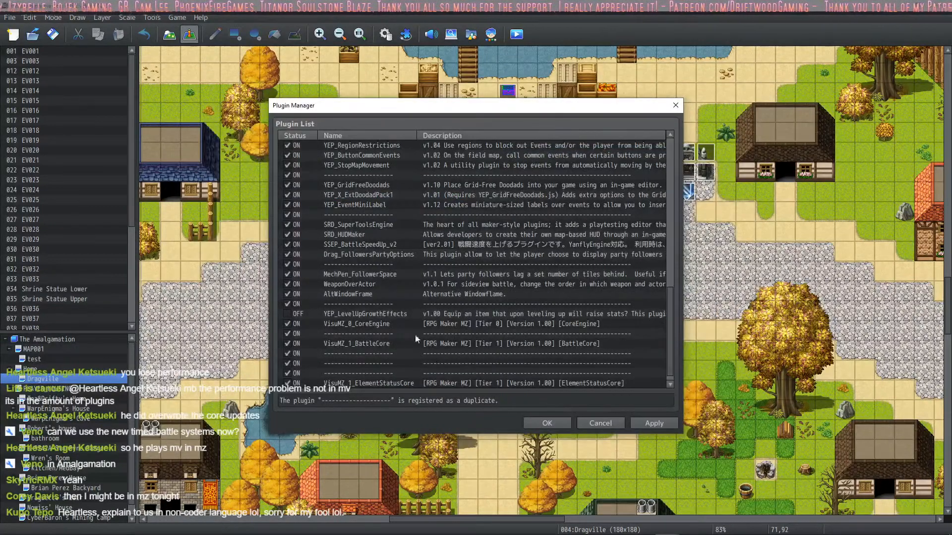
Move the VisuMZ_1_ElementStatusCore plugin directly below VisuMZ_1_BattleCore and apply the new plugin order.
scroll(416, 339, down, 1)
click(361, 343)
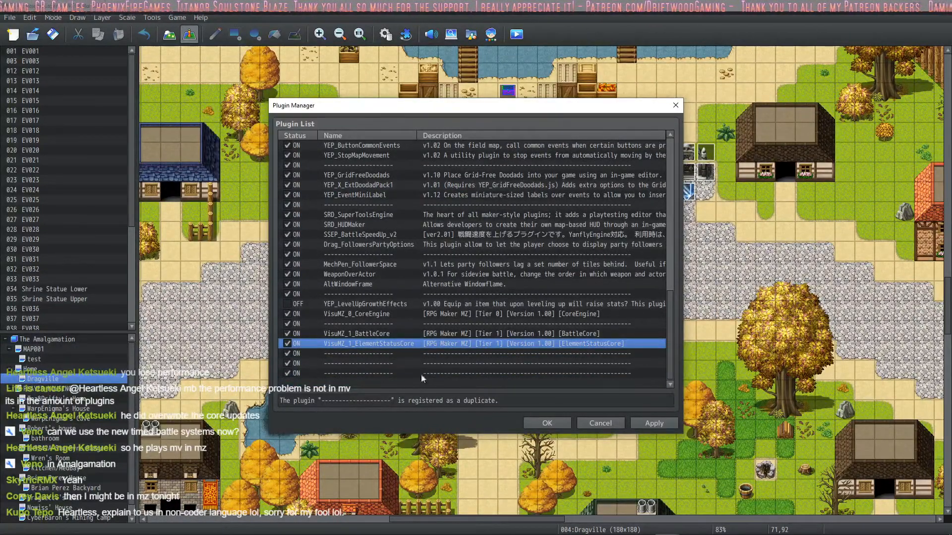
click(662, 424)
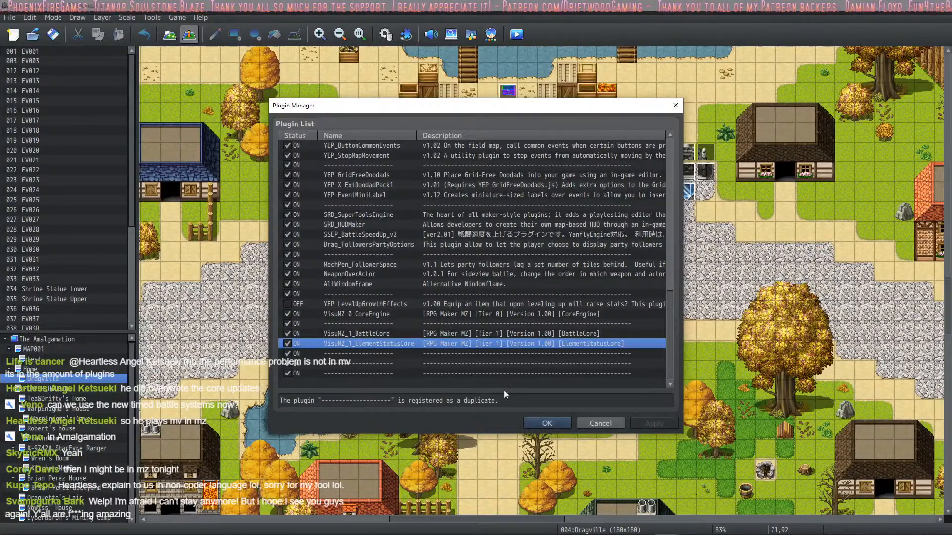
click(537, 426)
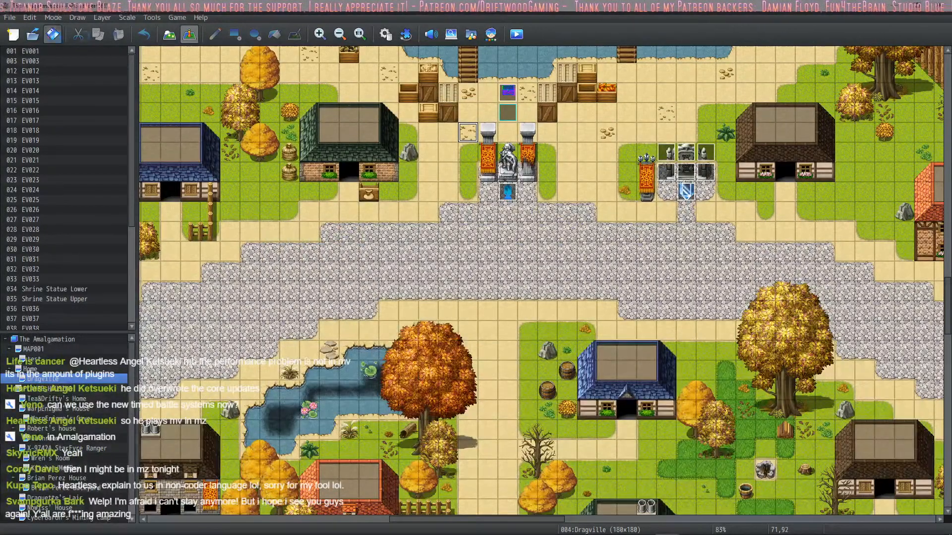
Playtest the game from the saved file, walk the party around Dragville into a battle, and close the playtest.
click(516, 34)
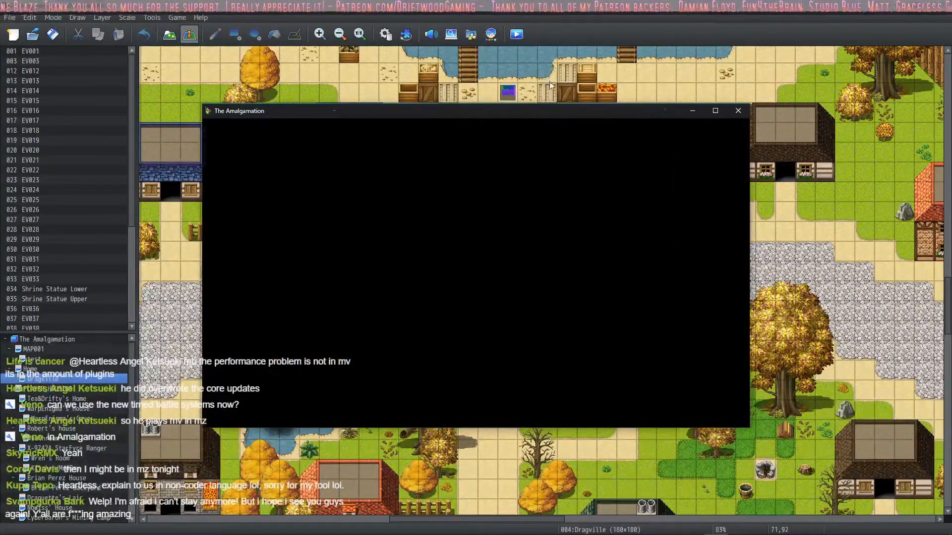
key(Return)
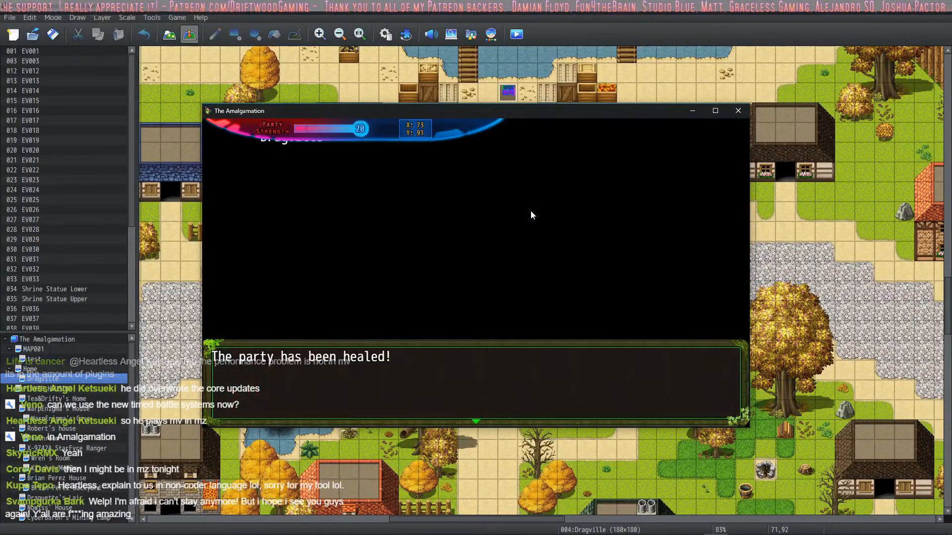
key(Return)
key(Up)
key(Left)
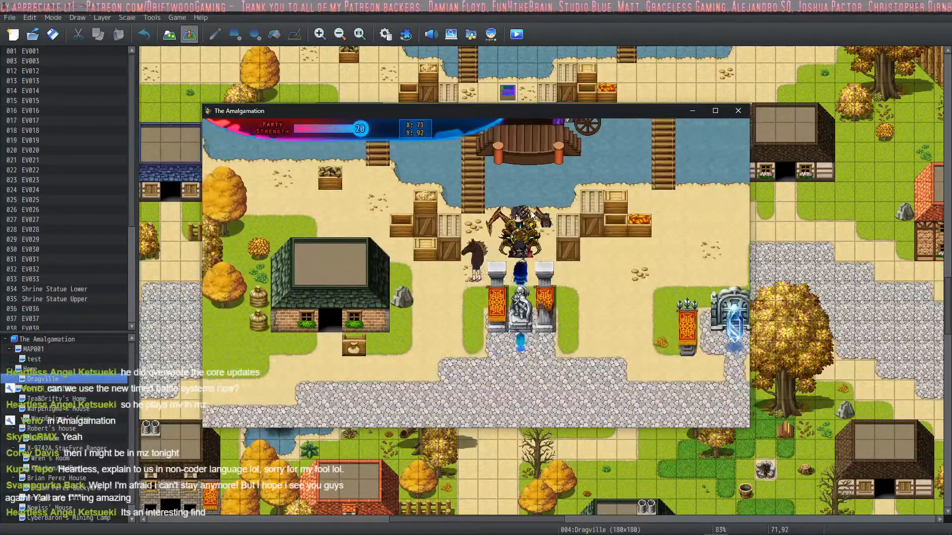
key(Down)
key(Right)
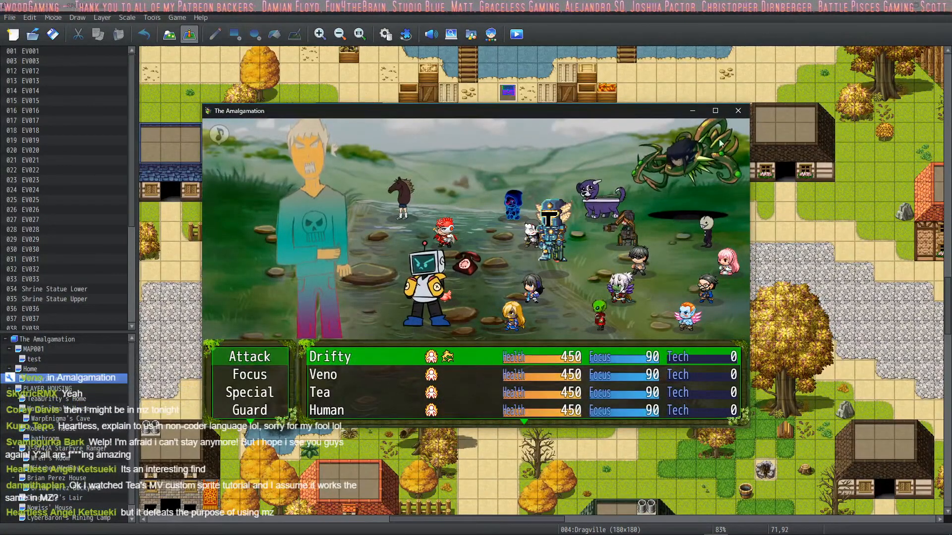
click(739, 112)
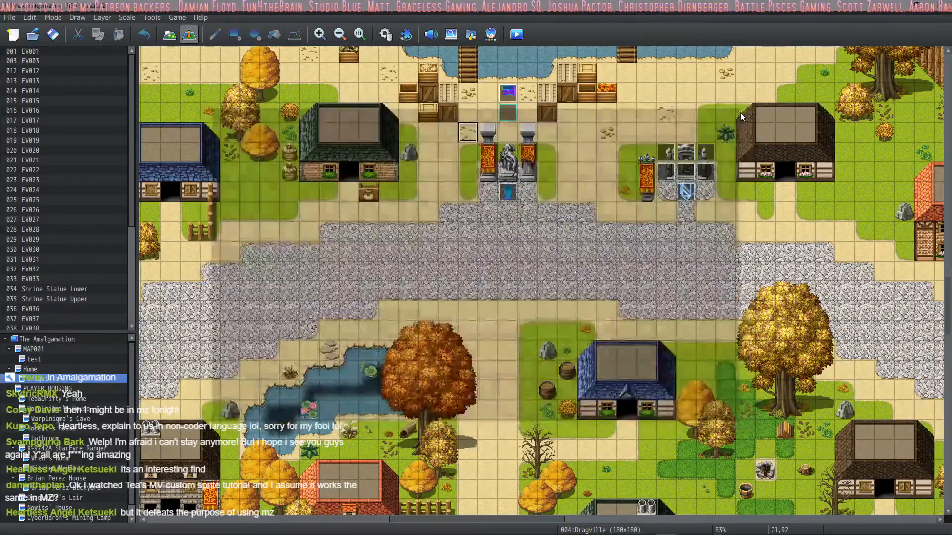
Set the battle system to Time Progress (Wait) in the database's System 1 settings.
click(385, 35)
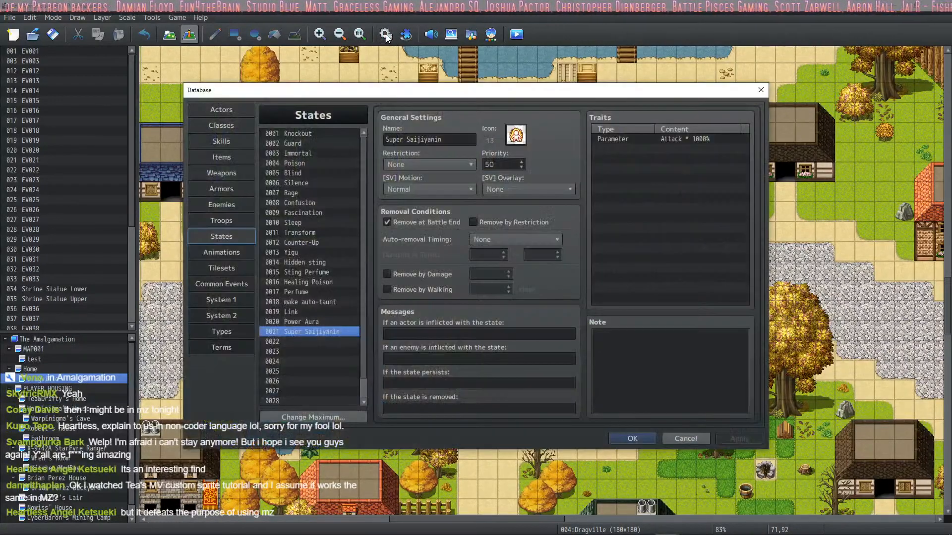
click(240, 285)
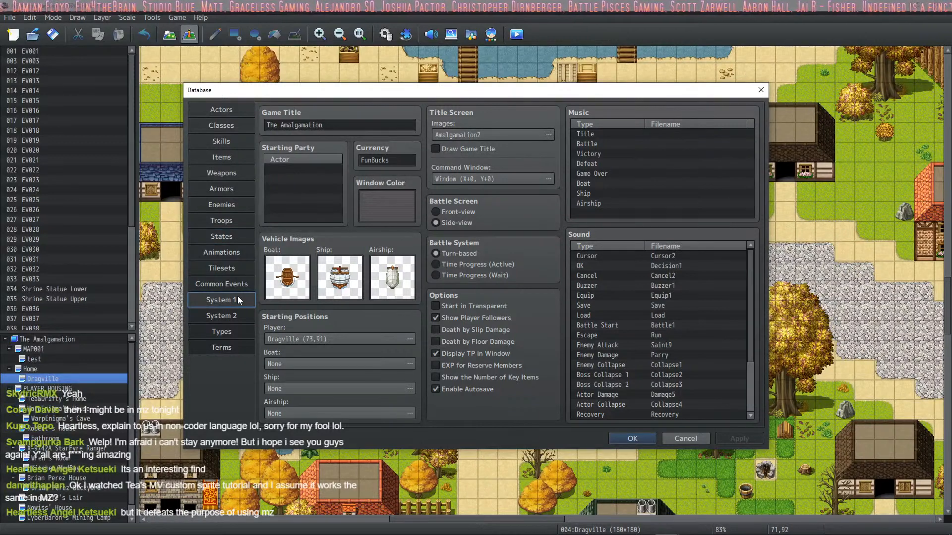
click(243, 315)
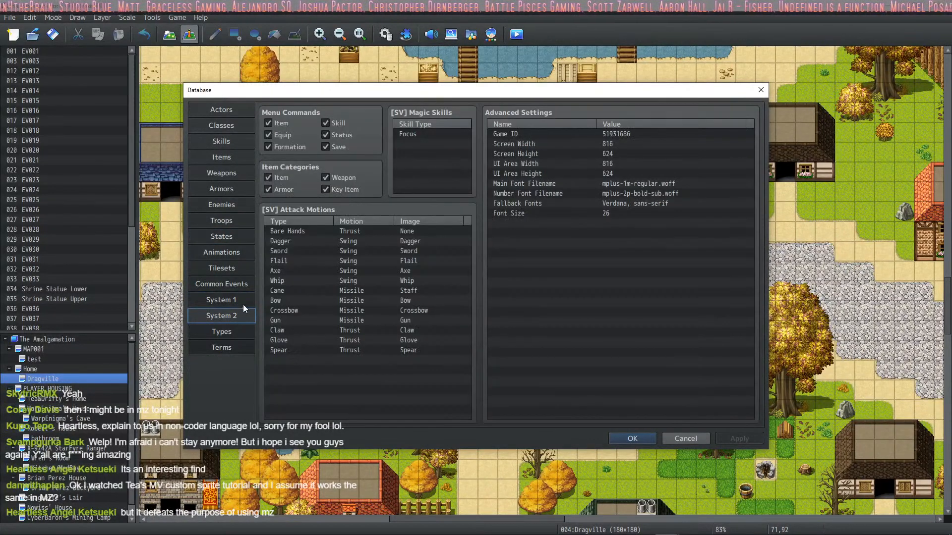
click(243, 304)
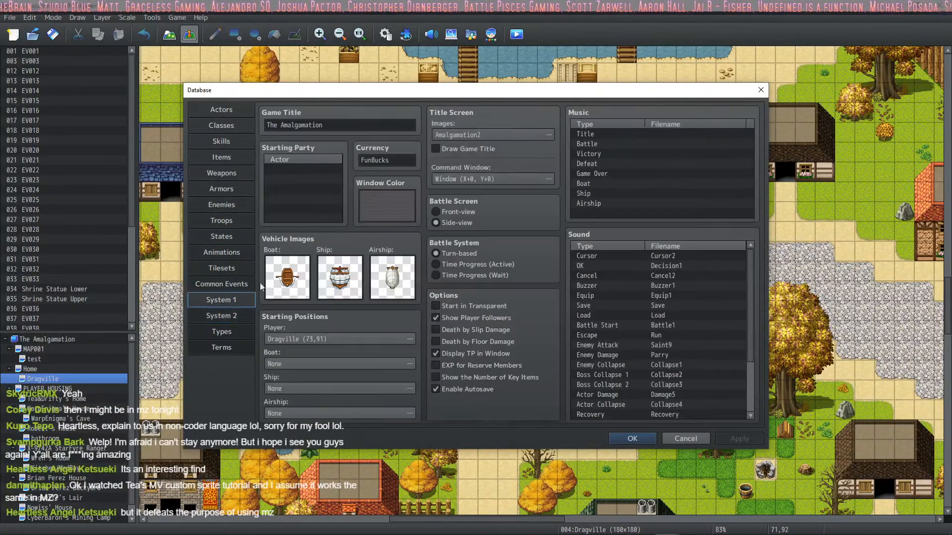
click(471, 277)
click(628, 440)
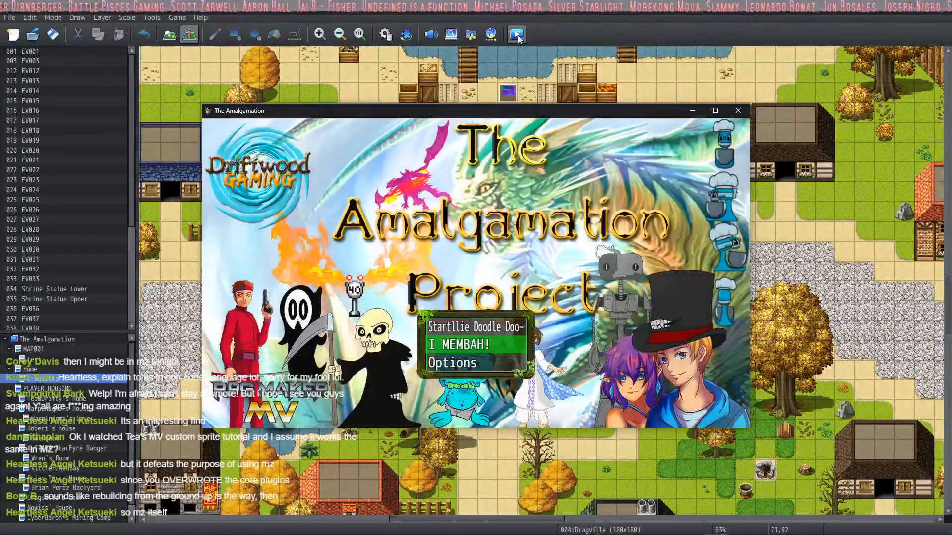
Playtest the Time Progress battle system by continuing the saved game and walking past the statue into a battle.
key(Return)
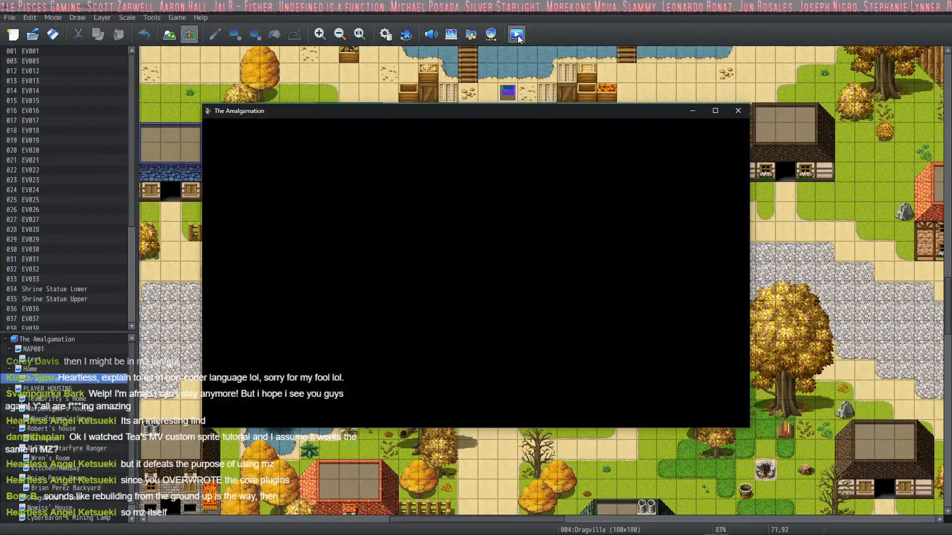
key(Return)
key(Down)
key(Down)
key(Down)
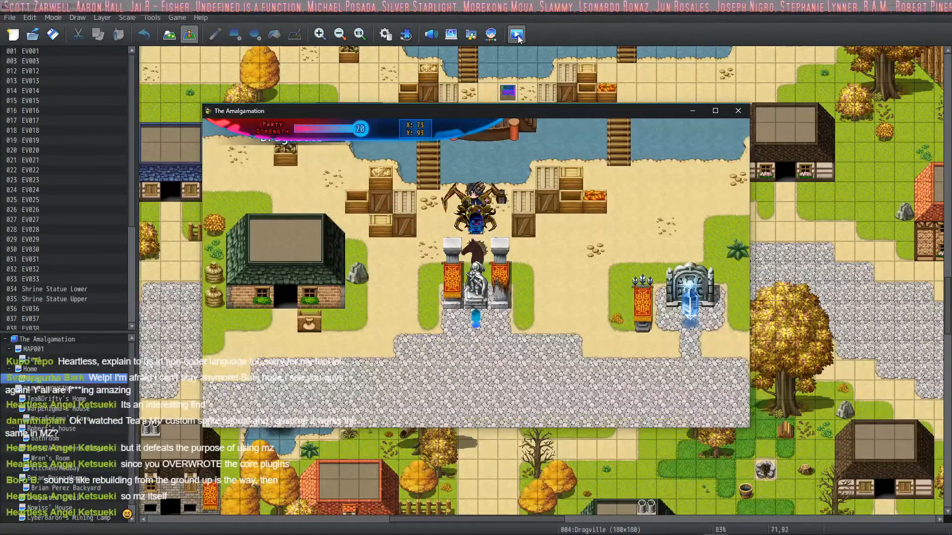
key(Left)
key(Down)
key(Right)
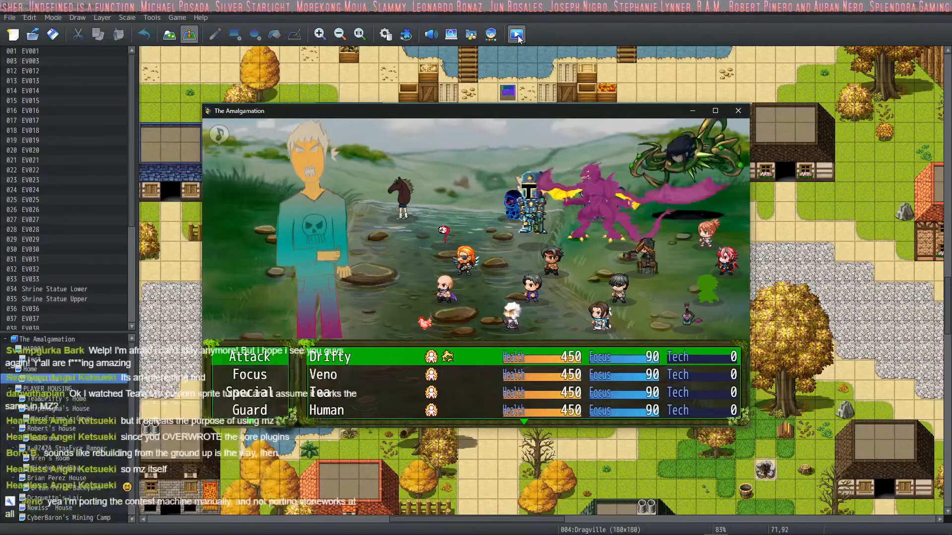
Give the party members attack commands in the test battle, watch their turns play, and close the playtest.
key(Return)
key(Return)
key(Return)
key(Return)
key(Return)
key(Return)
key(Return)
key(Return)
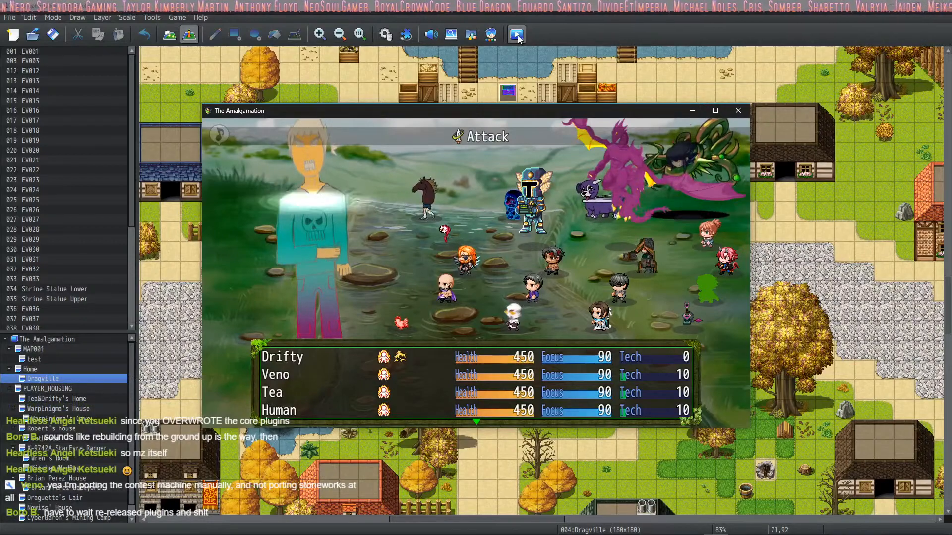
click(737, 110)
click(387, 34)
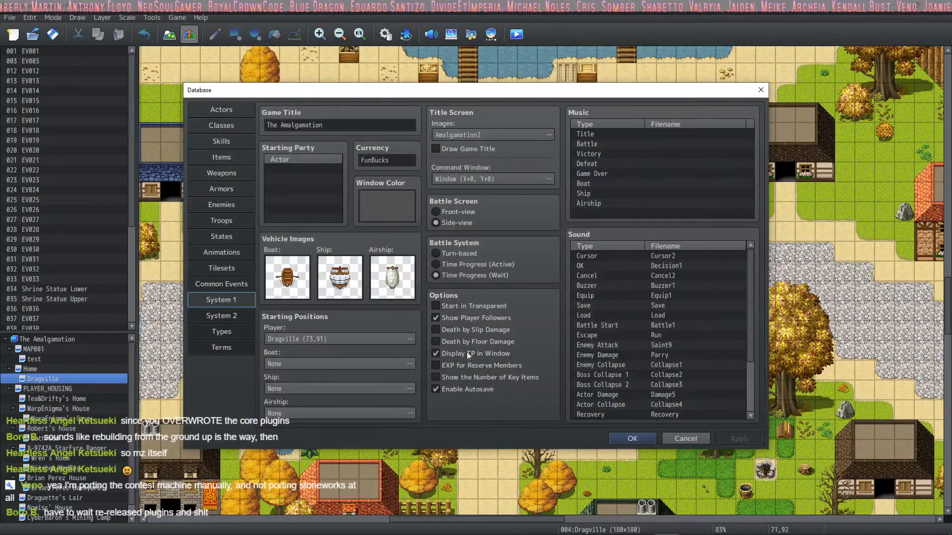
click(623, 438)
click(15, 20)
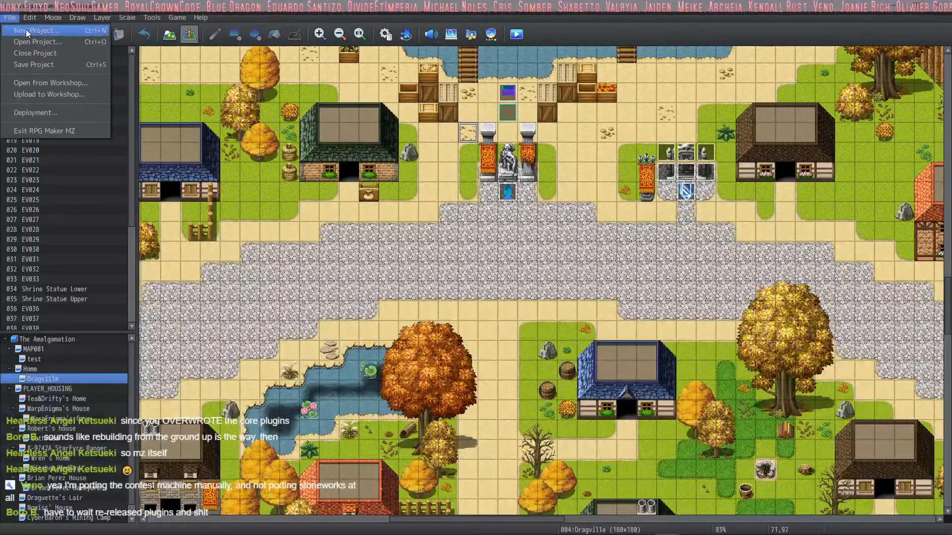
click(30, 39)
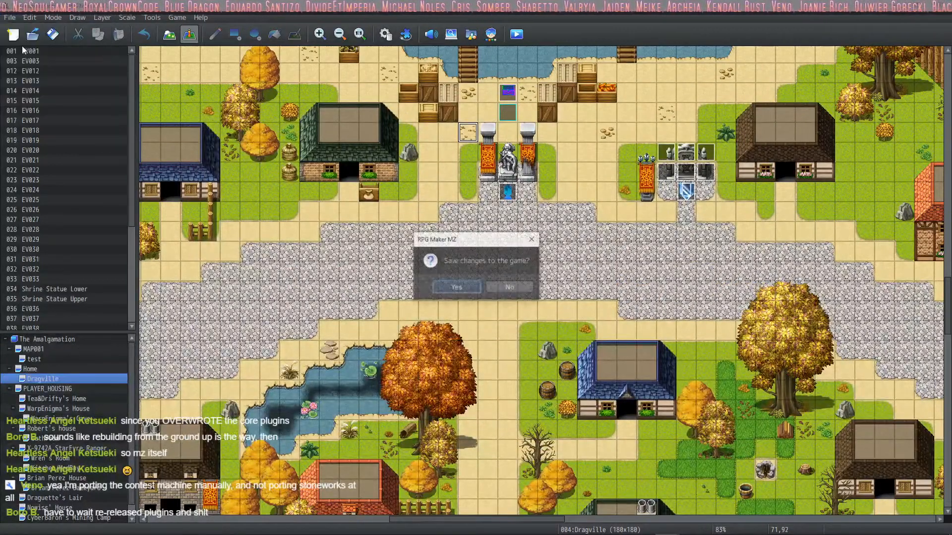
click(455, 287)
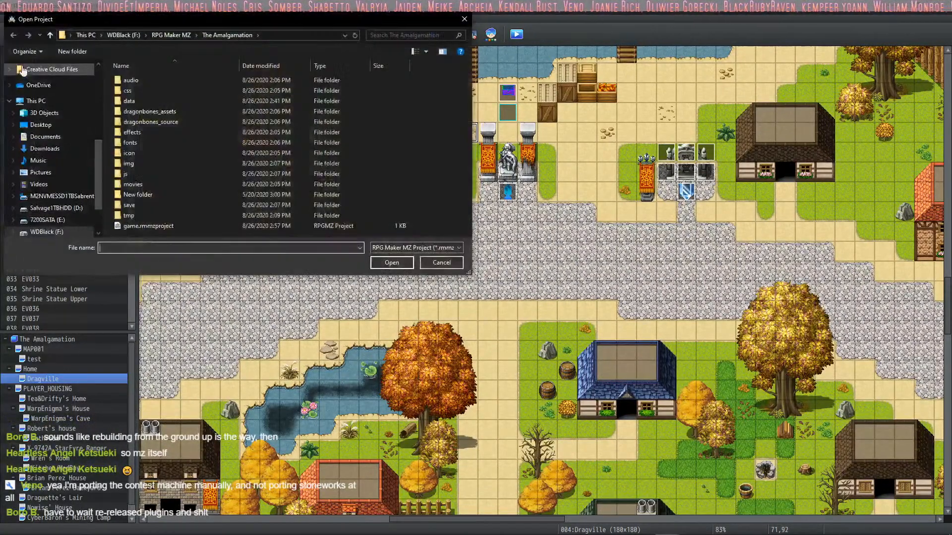
click(430, 262)
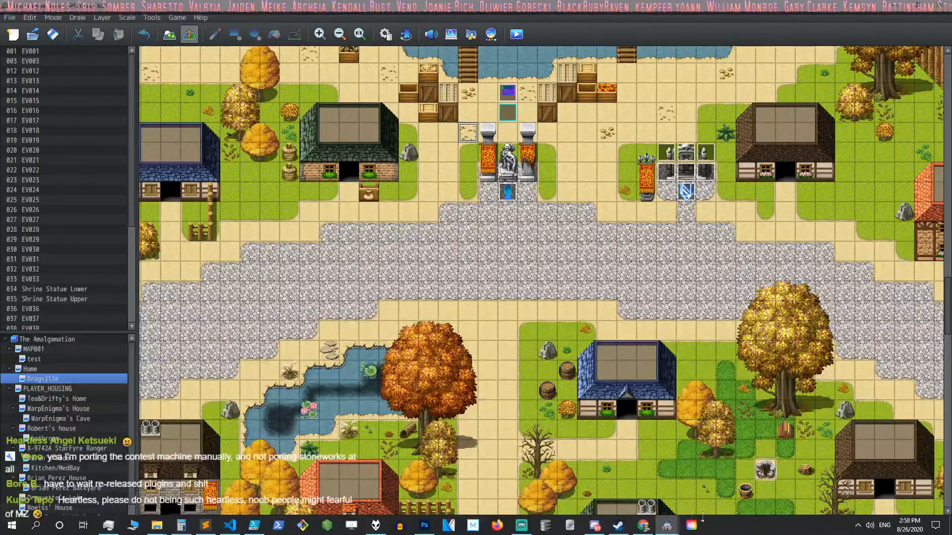
Switch to the Drift Clicker RPG project and preview the Hit Effect animation in its database.
right_click(666, 527)
click(666, 525)
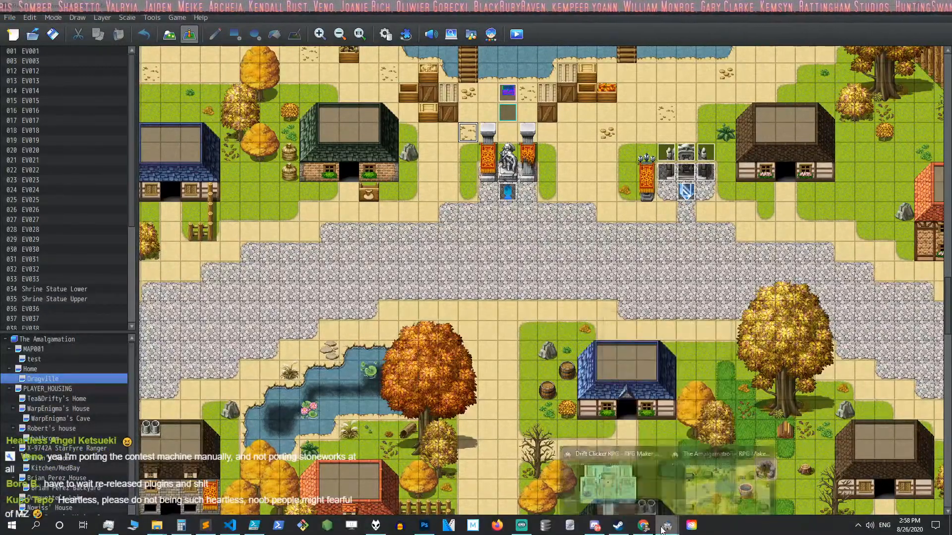
click(599, 485)
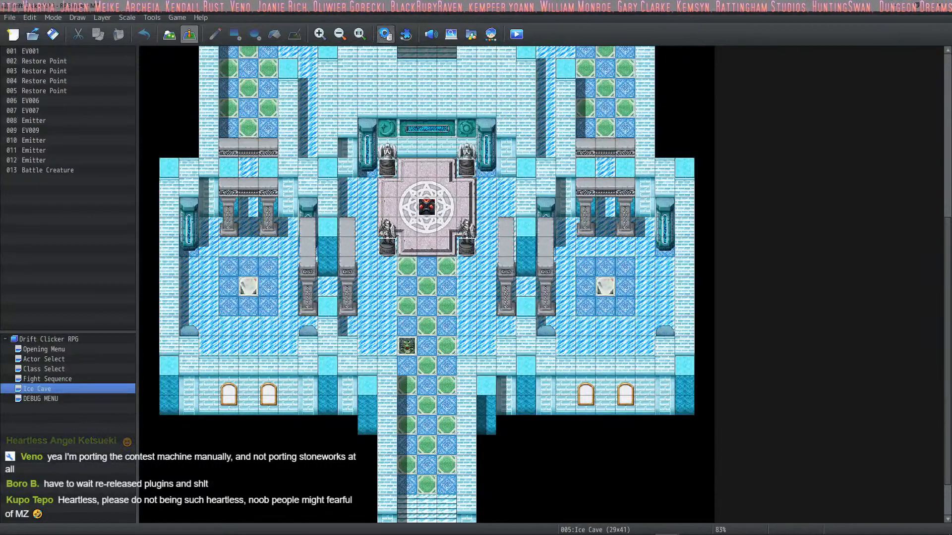
key(F9)
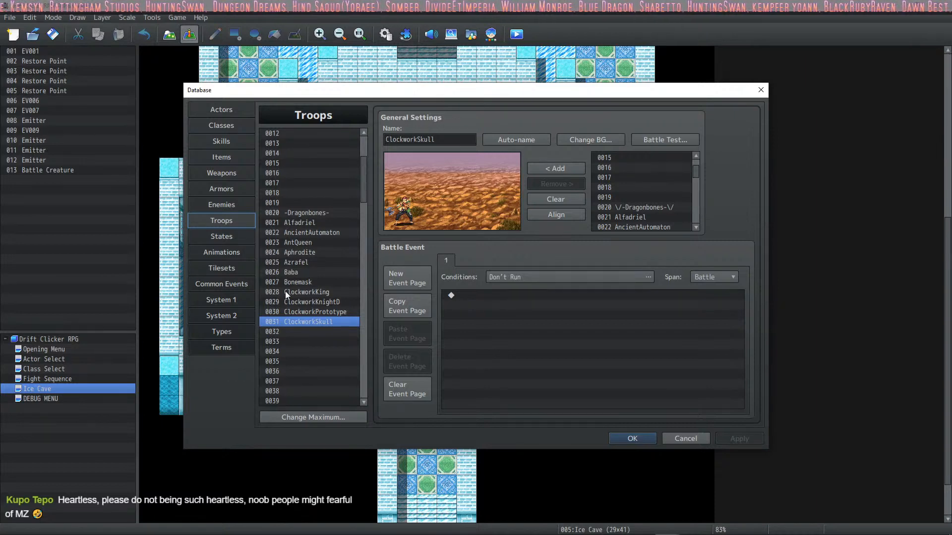
click(236, 241)
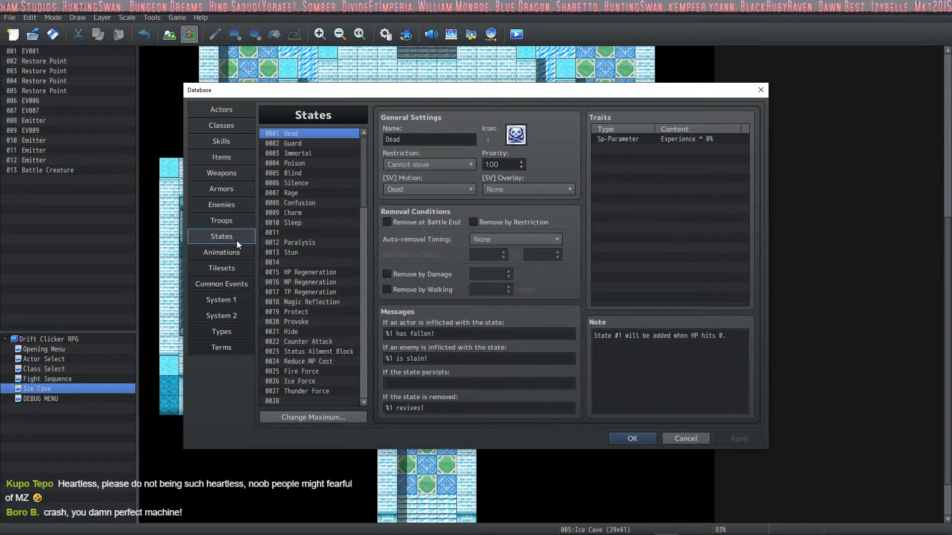
click(234, 253)
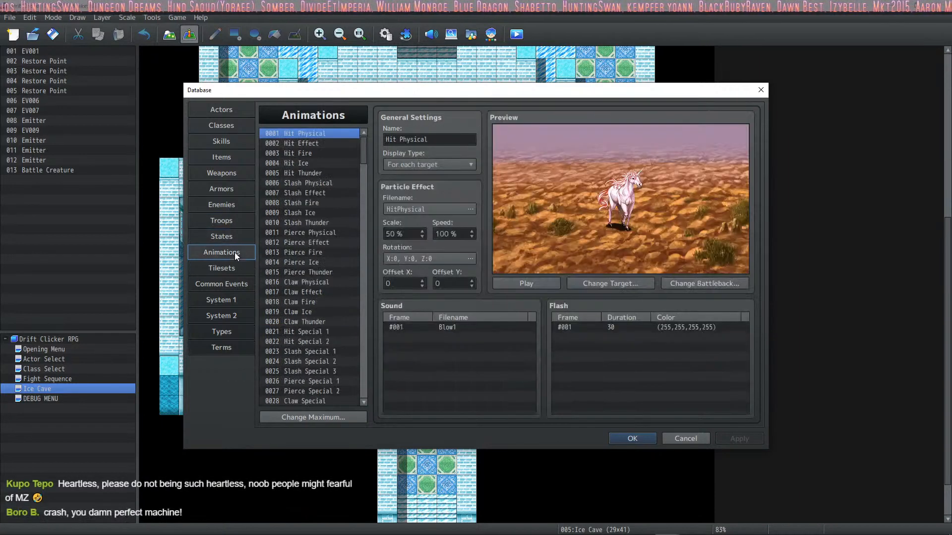
click(323, 144)
click(518, 284)
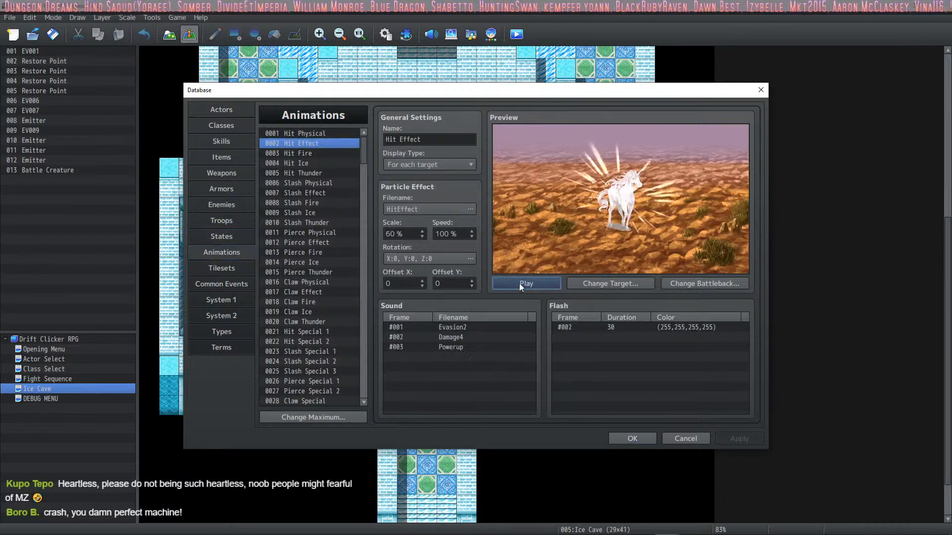
Select animations 0001 Hit Physical through 0130 Second Breath for copying, and close the database.
click(325, 134)
drag(363, 147, 353, 268)
shift+click(307, 259)
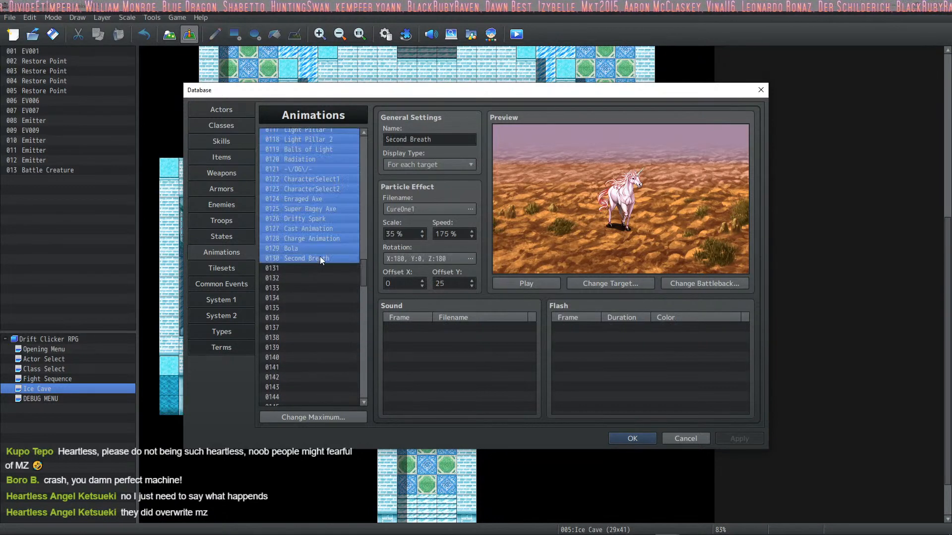
scroll(319, 257, up, 14)
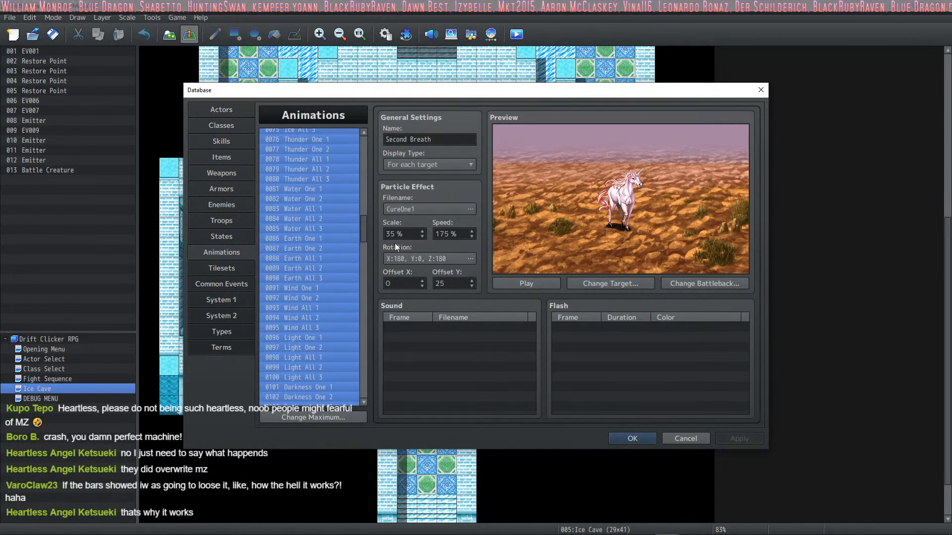
drag(364, 235, 365, 145)
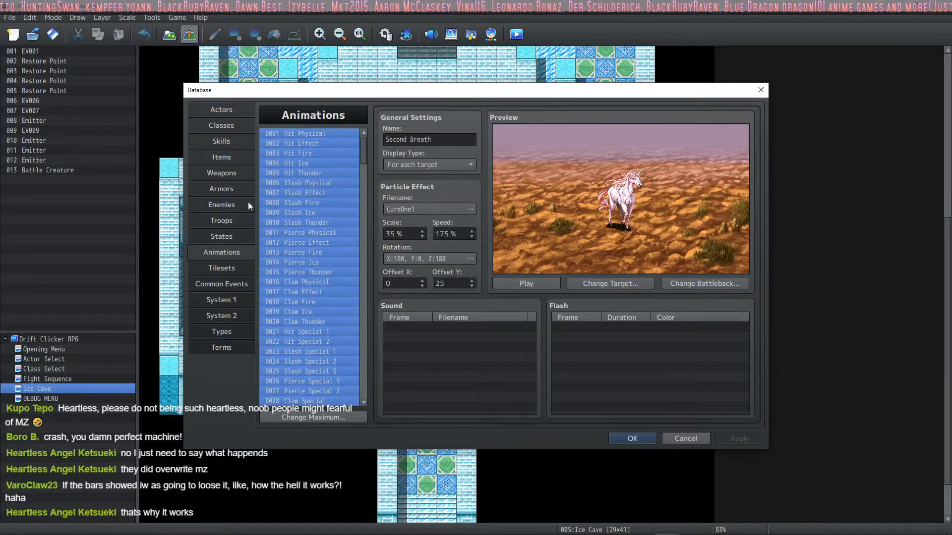
click(629, 438)
In The Amalgamation's database, set the maximum number of animations to 750 and select empty slot 0601 below the Particles divider.
key(alt+Tab)
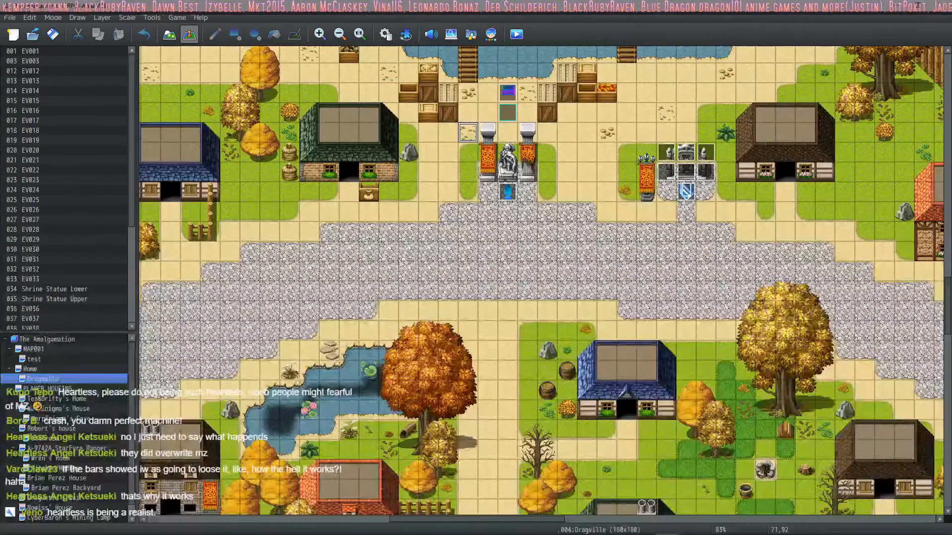
click(384, 34)
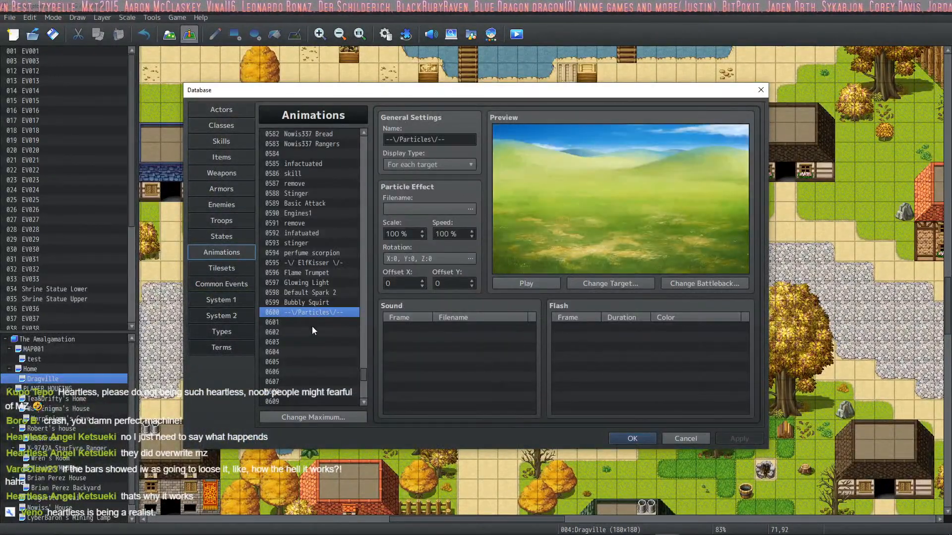
scroll(312, 324, down, 9)
click(331, 416)
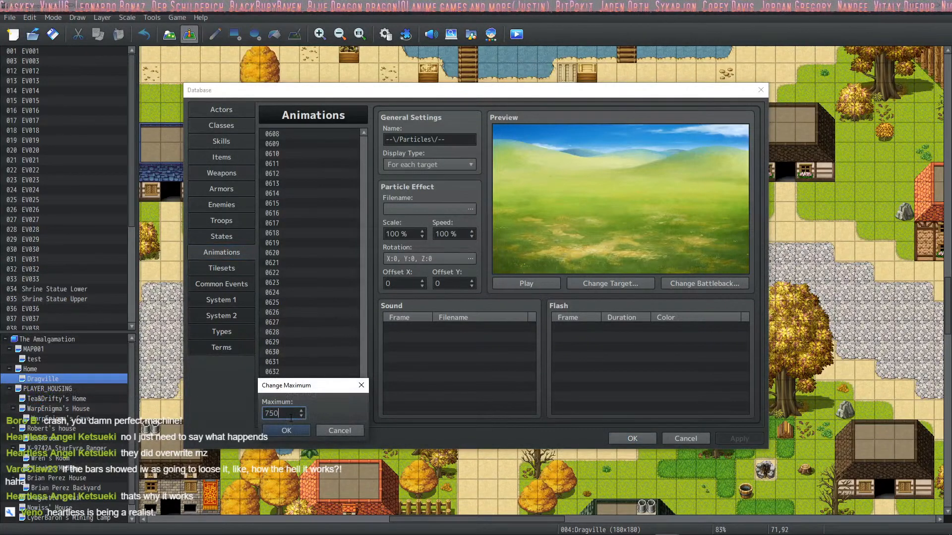
click(294, 429)
mouse_move(363, 335)
mouse_down()
mouse_move(362, 406)
mouse_move(356, 280)
mouse_move(364, 346)
mouse_up()
click(296, 186)
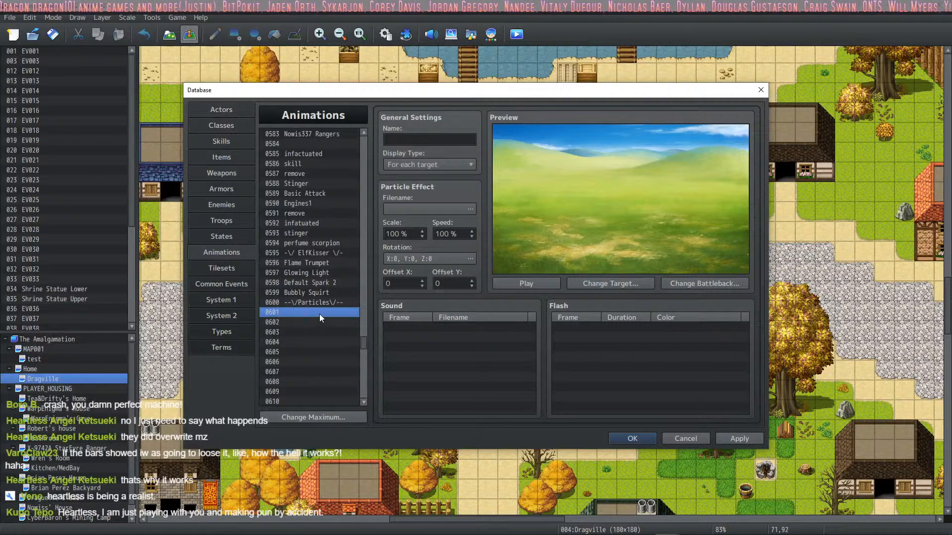
Paste the copied animations starting at slot 0601, and preview the pasted Second Breath and Bola animations.
key(ctrl+v)
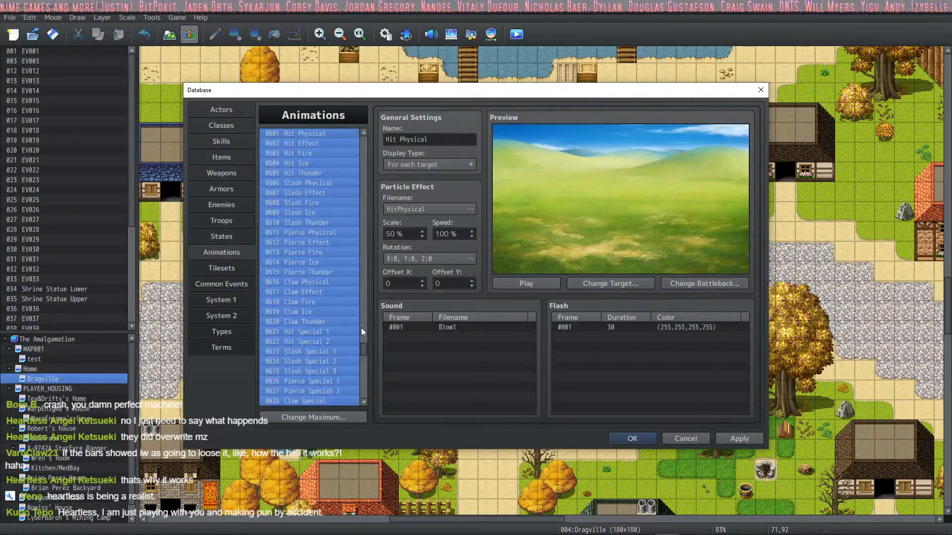
drag(362, 350, 364, 396)
click(329, 282)
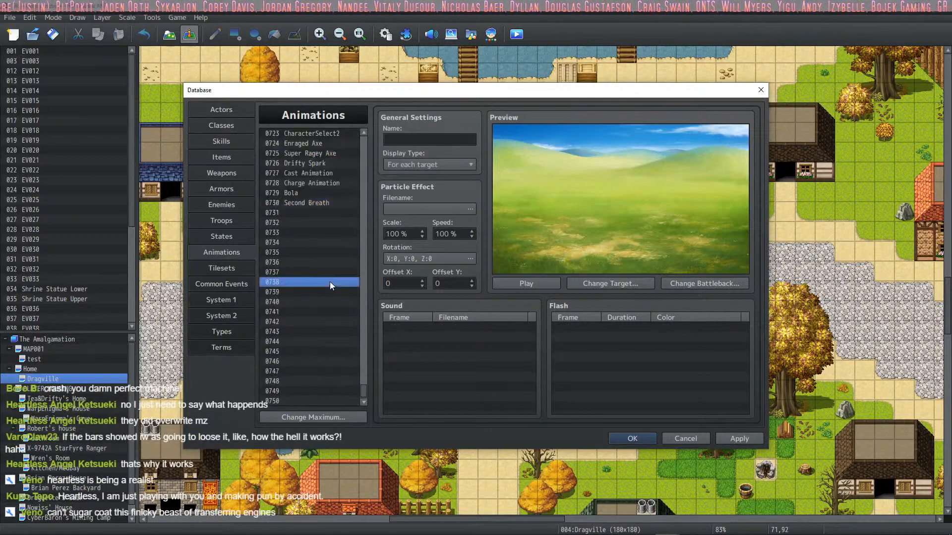
click(322, 204)
click(531, 281)
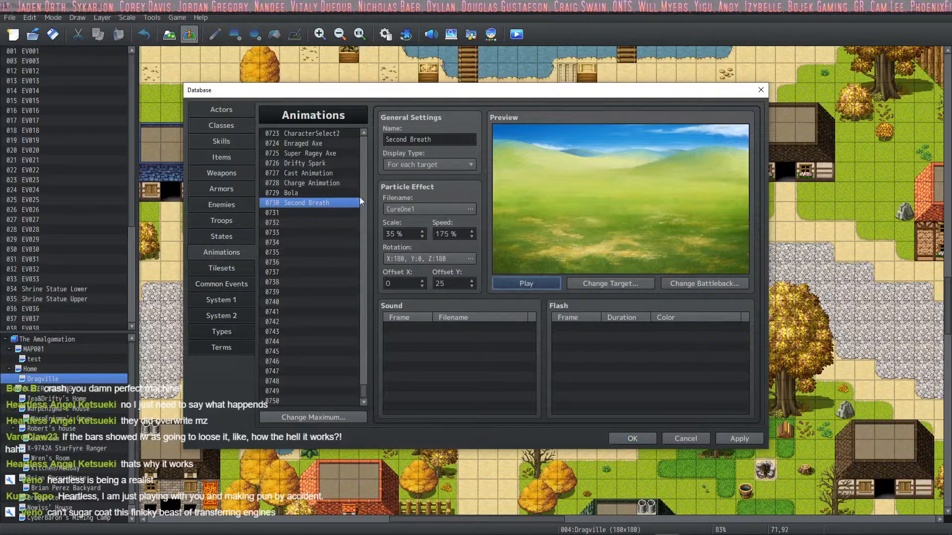
click(357, 195)
click(514, 279)
Preview the Charge Animation, Cast Animation, Drifty Spark, Bola and Second Breath entries among the pasted animations.
click(309, 182)
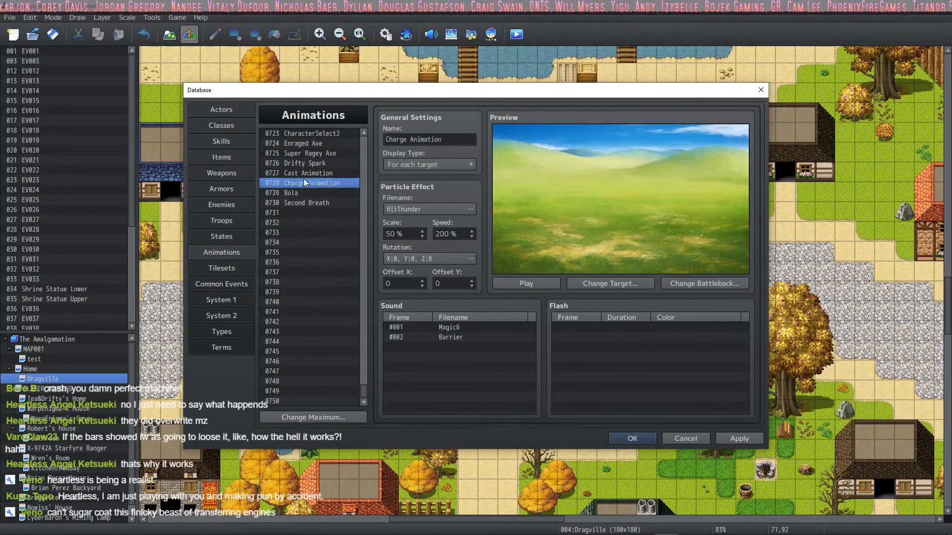
click(533, 281)
click(297, 173)
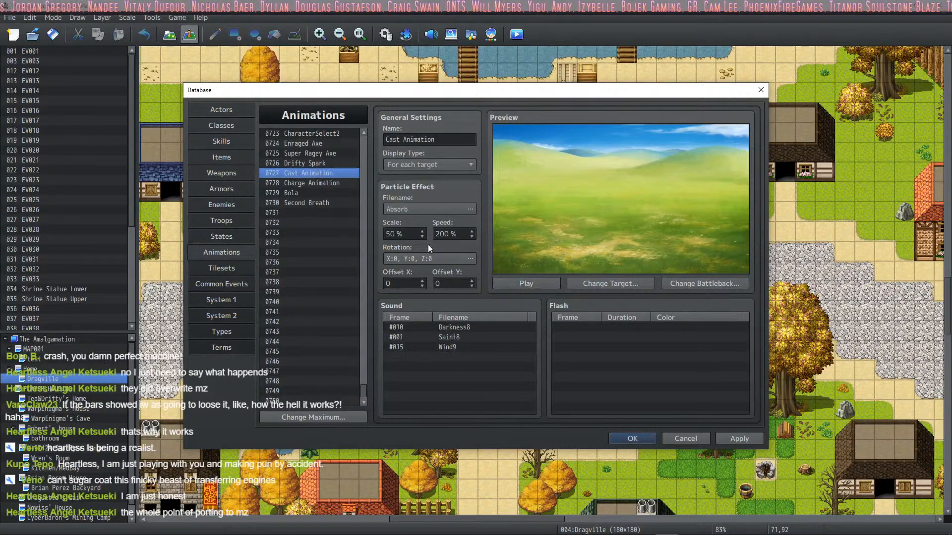
click(522, 284)
click(323, 163)
click(525, 283)
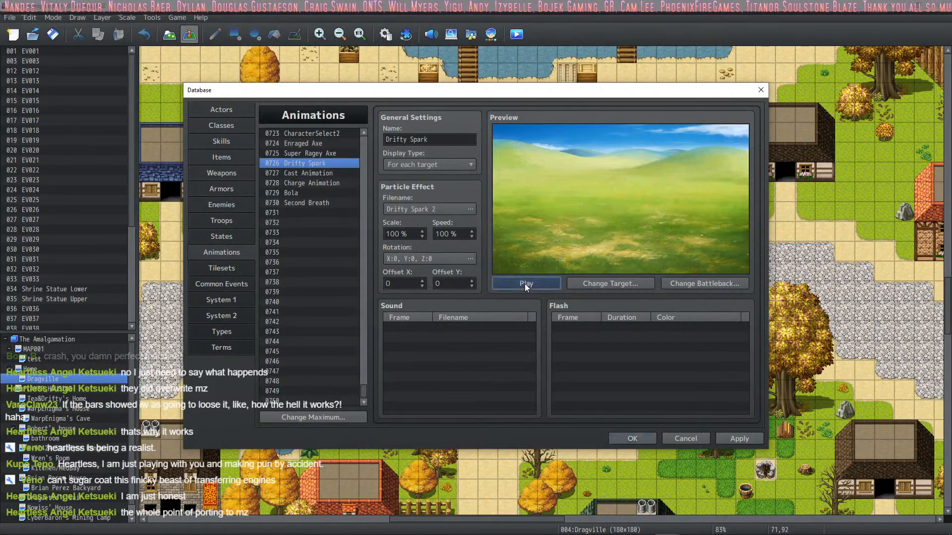
click(317, 145)
click(312, 193)
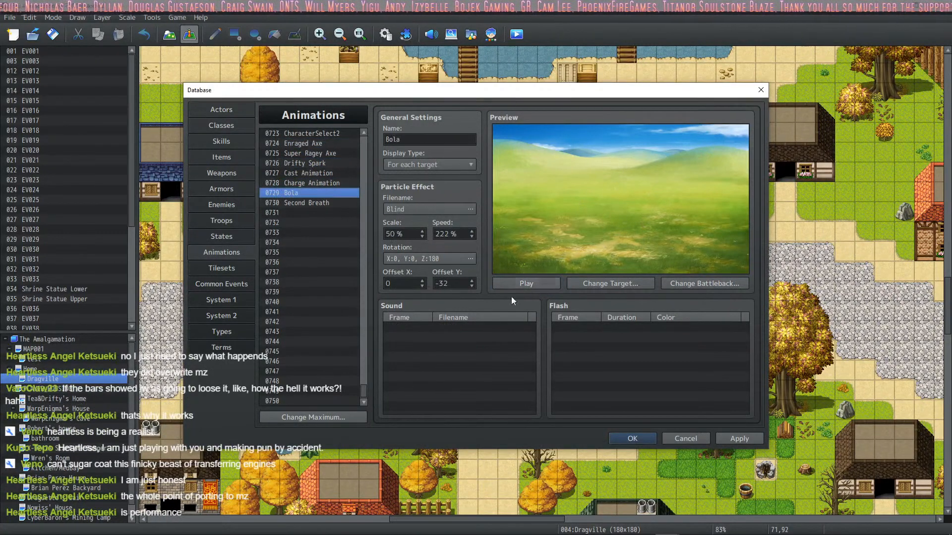
click(526, 284)
click(311, 202)
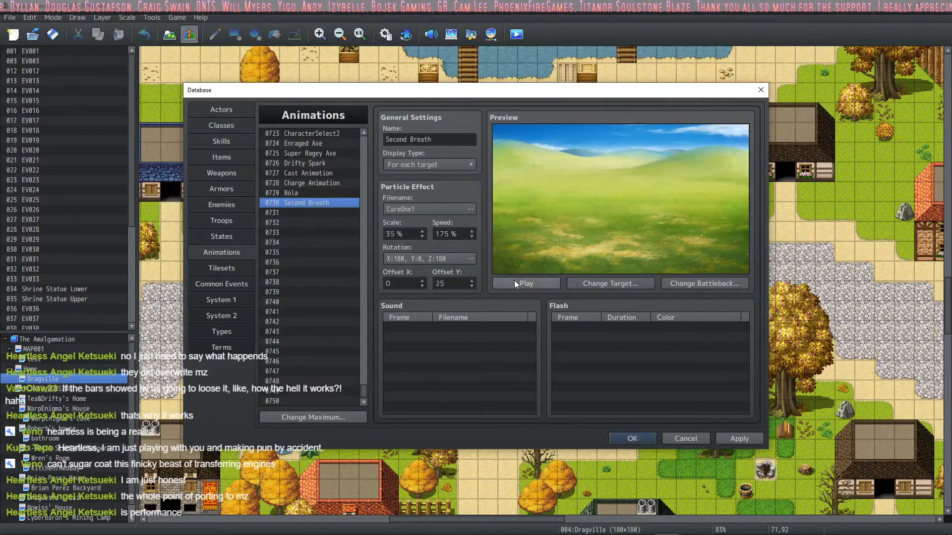
click(514, 280)
Preview the Super Ragey Axe and Light Pillar 1 animations, and save the database changes by closing it.
click(313, 155)
scroll(315, 164, up, 4)
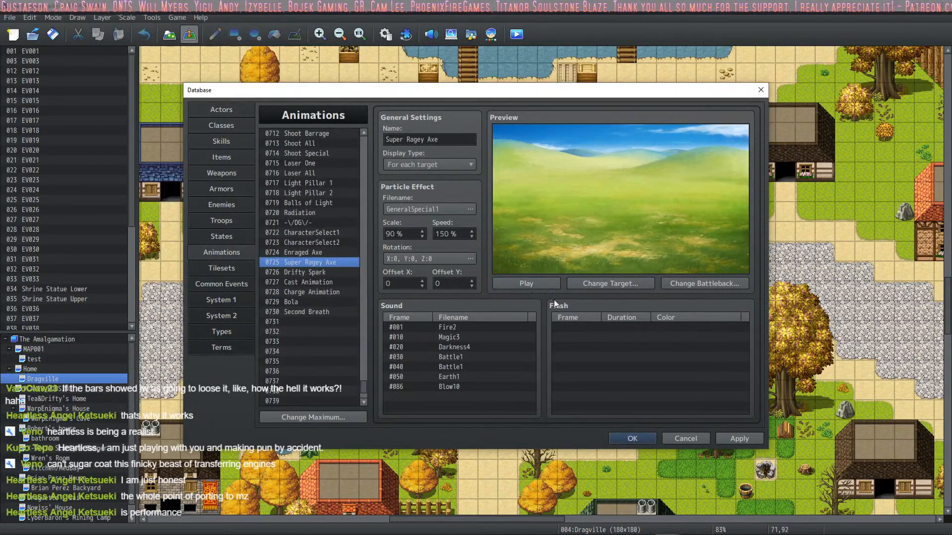
click(528, 285)
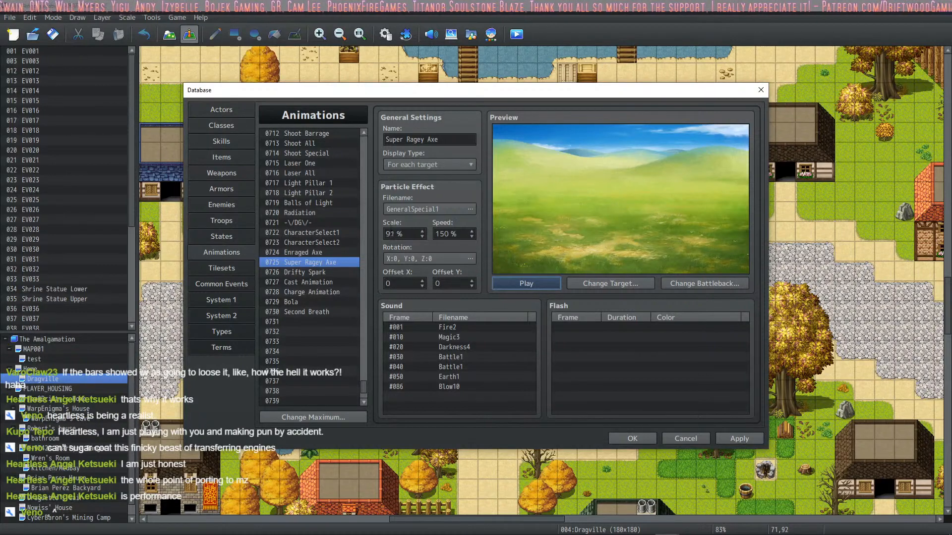
click(316, 183)
click(511, 280)
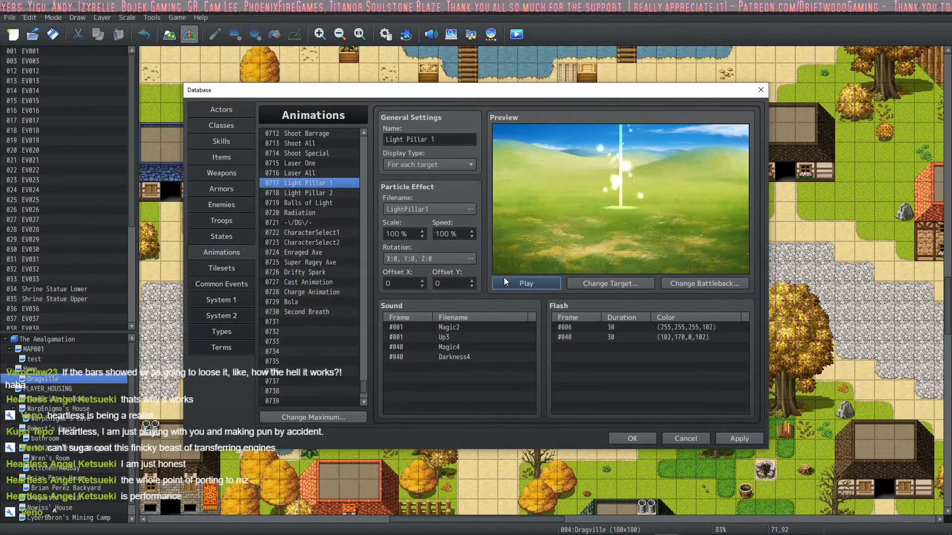
click(633, 439)
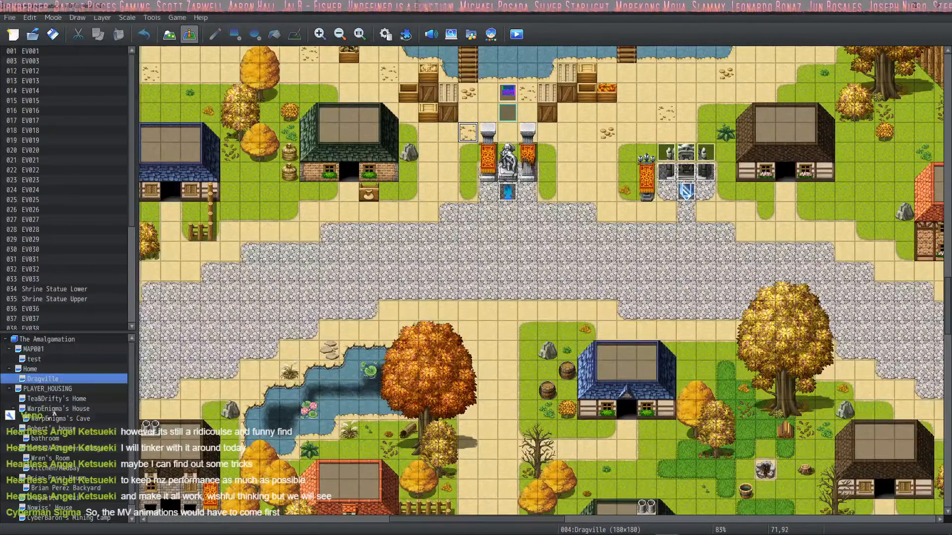
Add the VisuMZ_1_EventsMoveCore plugin to the project and place it directly below VisuMZ_1_ElementStatusCore in the plugin list.
click(406, 34)
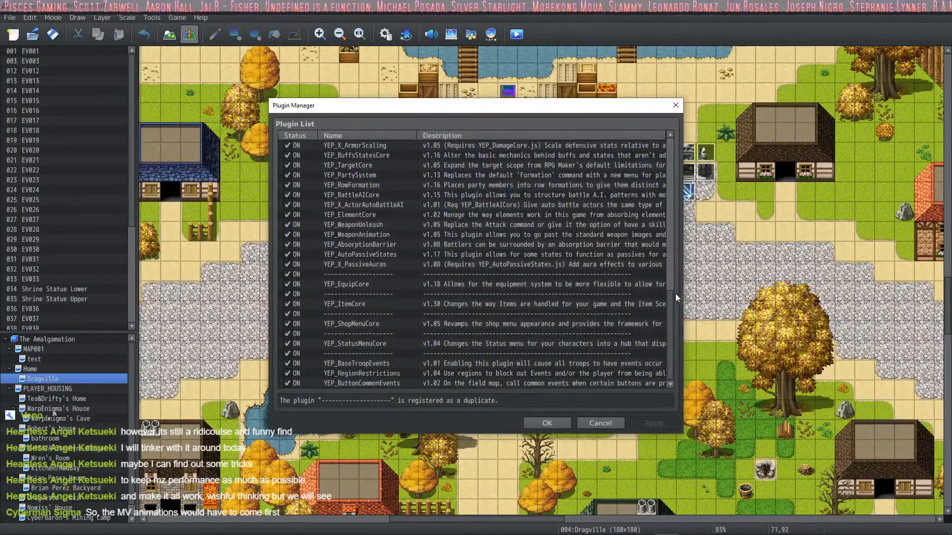
scroll(650, 363, down, 5)
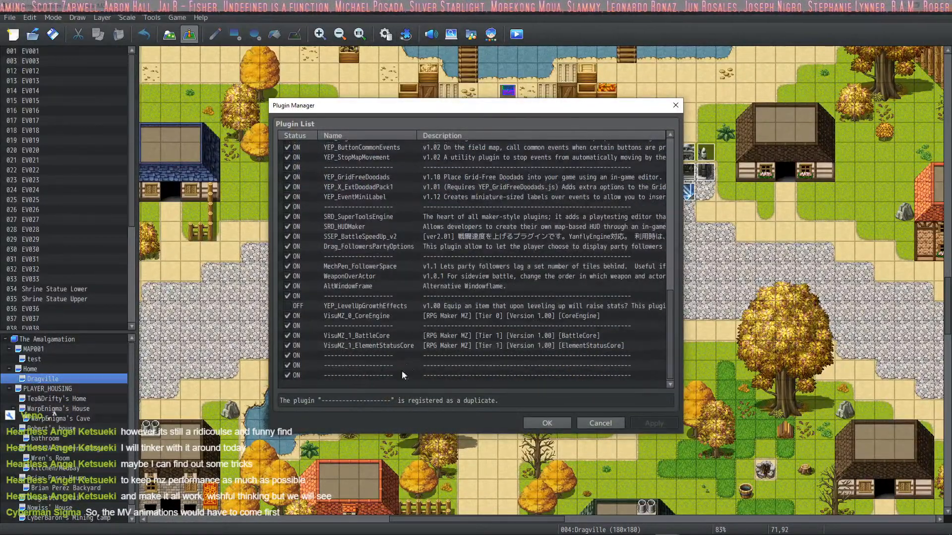
double_click(358, 379)
click(313, 146)
scroll(373, 201, down, 15)
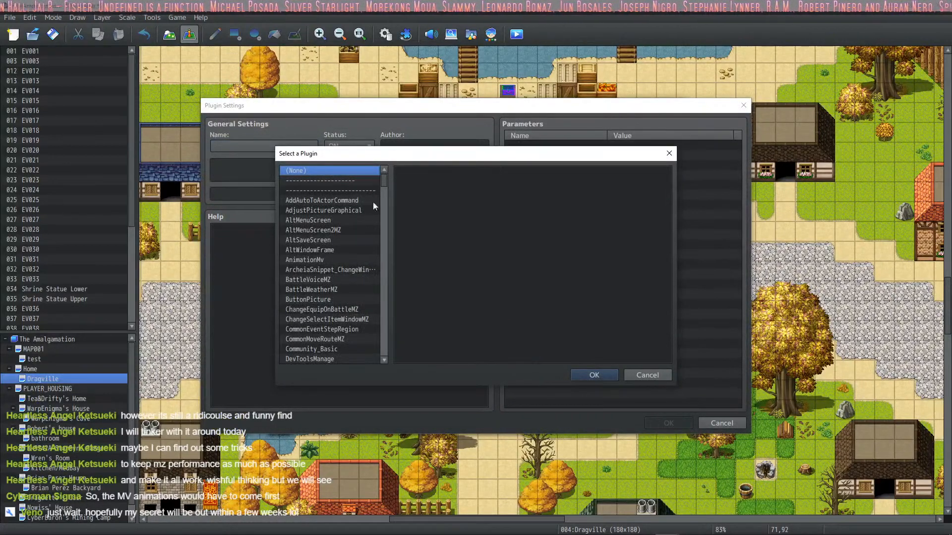
drag(376, 293, 385, 218)
scroll(324, 319, down, 2)
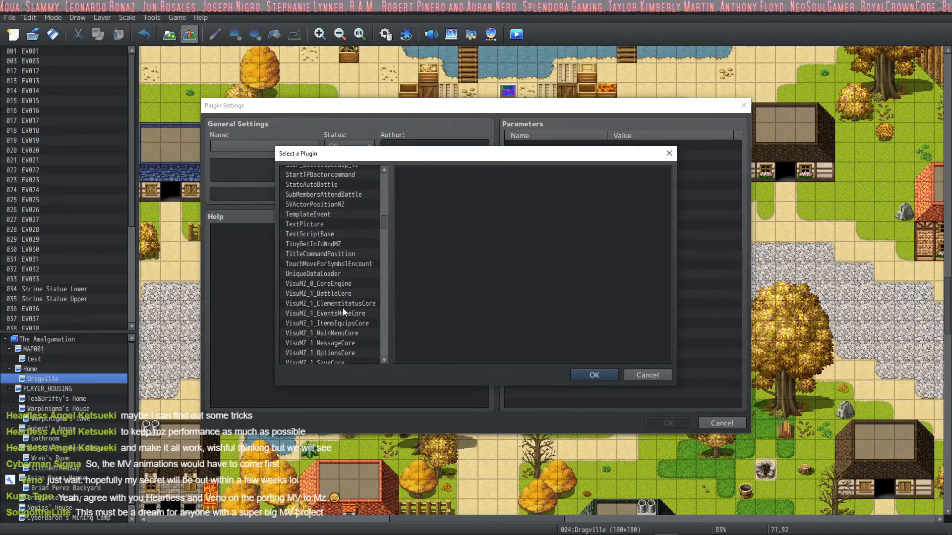
click(343, 305)
click(343, 313)
click(593, 375)
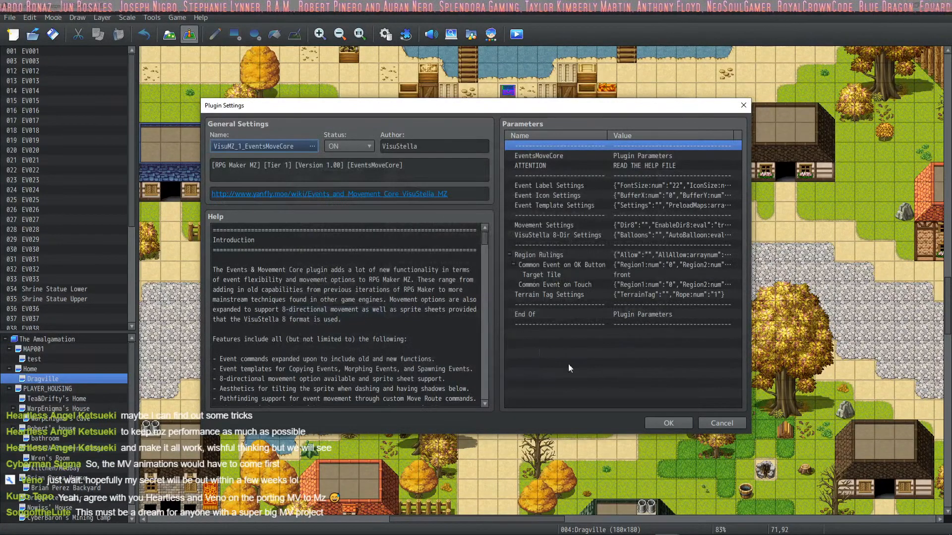
click(687, 423)
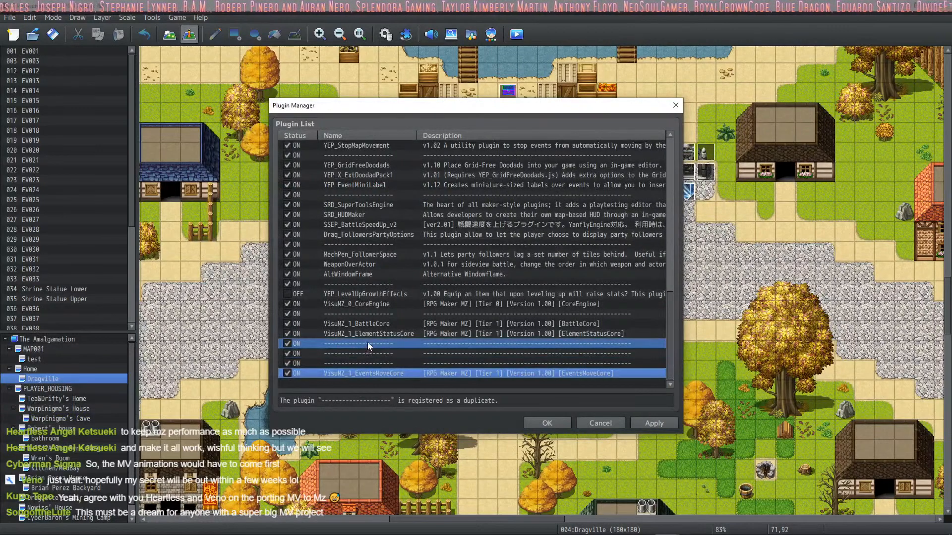
click(367, 343)
Add the VisuMZ_1_ItemsEquipsCore plugin, move it directly below VisuMZ_1_EventsMoveCore, and accept the plugin list changes.
double_click(365, 383)
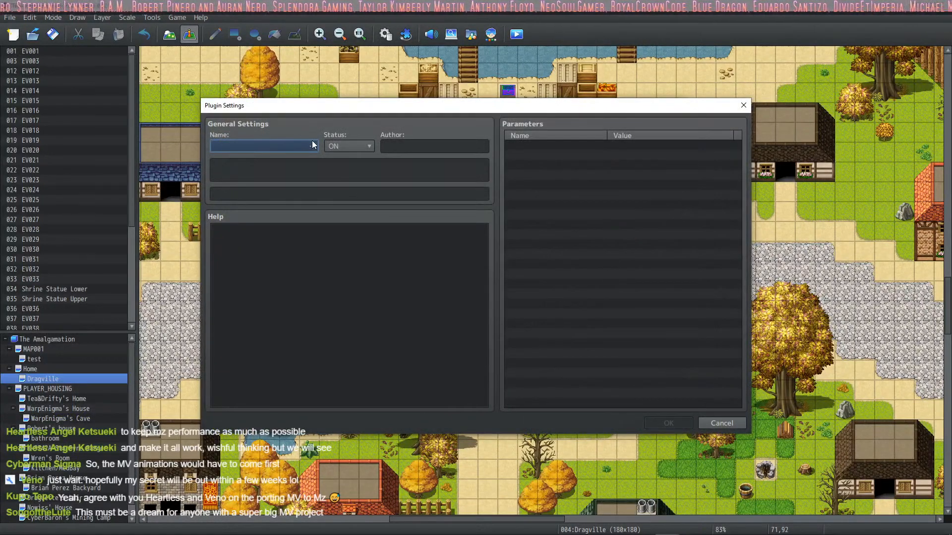
click(313, 145)
drag(382, 266, 386, 226)
click(347, 262)
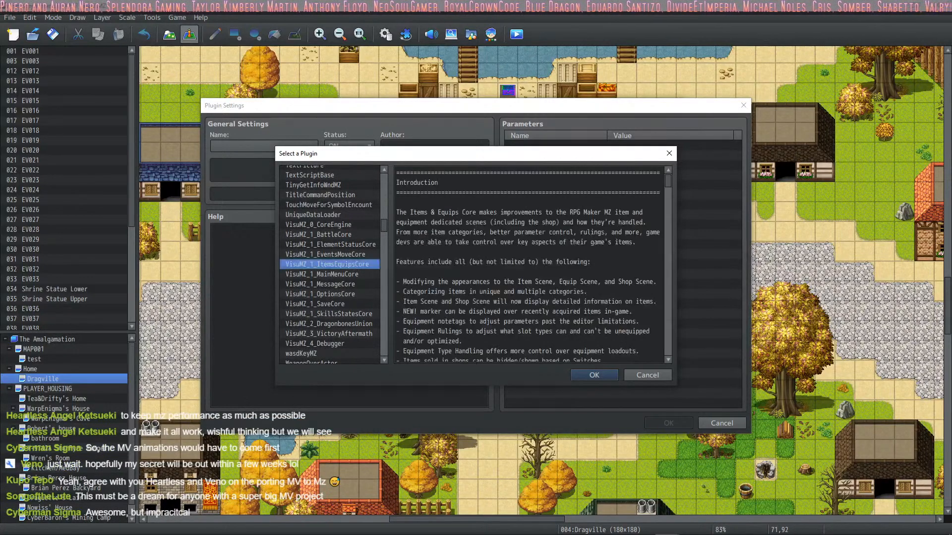
click(594, 375)
click(669, 423)
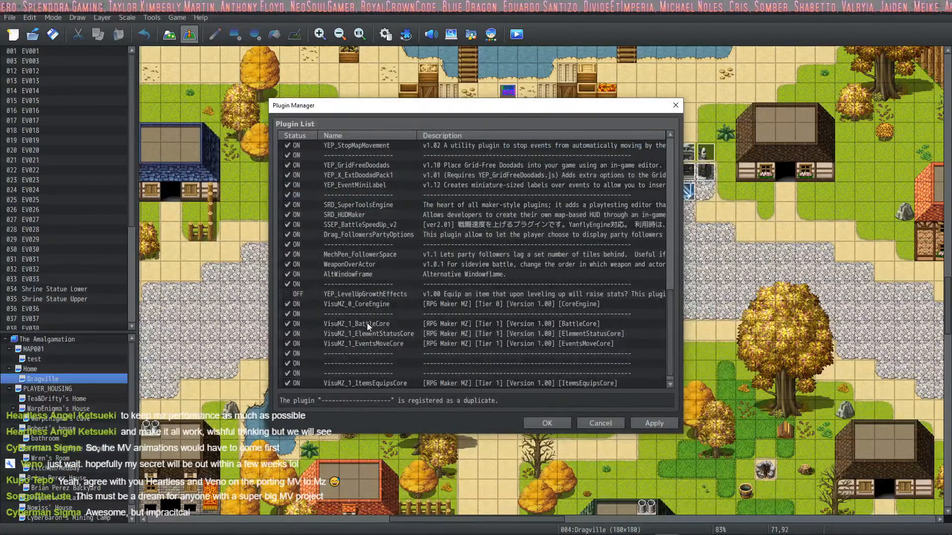
drag(373, 375, 373, 341)
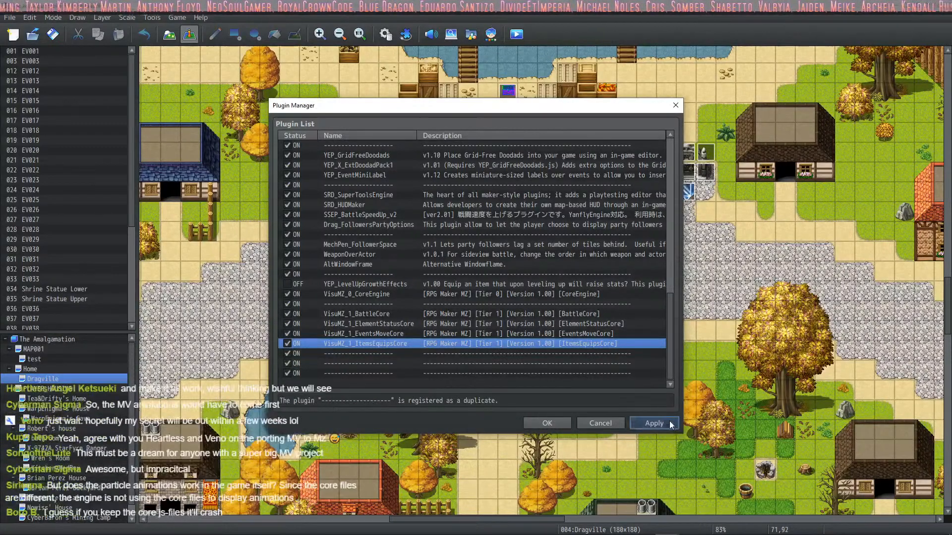
click(547, 423)
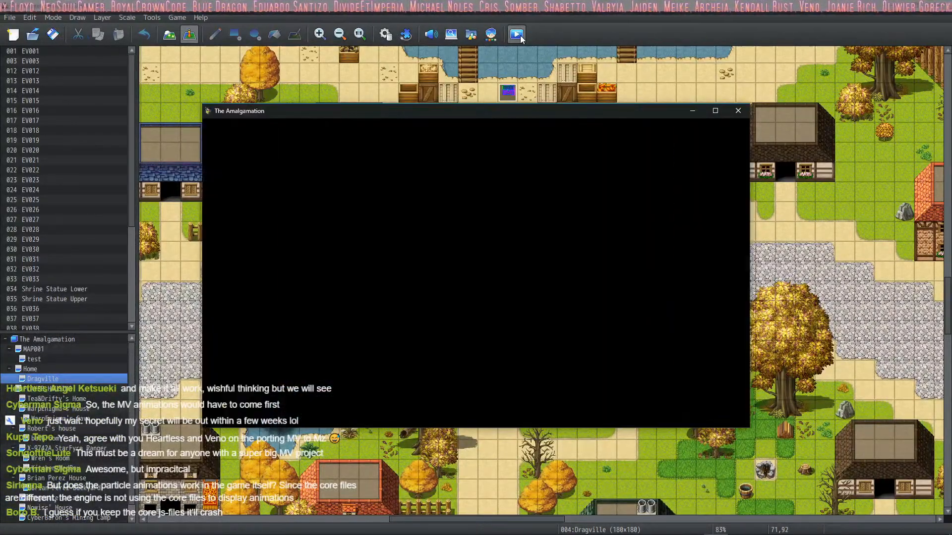
Load the game in a playtest, dismiss the healing message, and walk the party around the Dragville map.
key(Return)
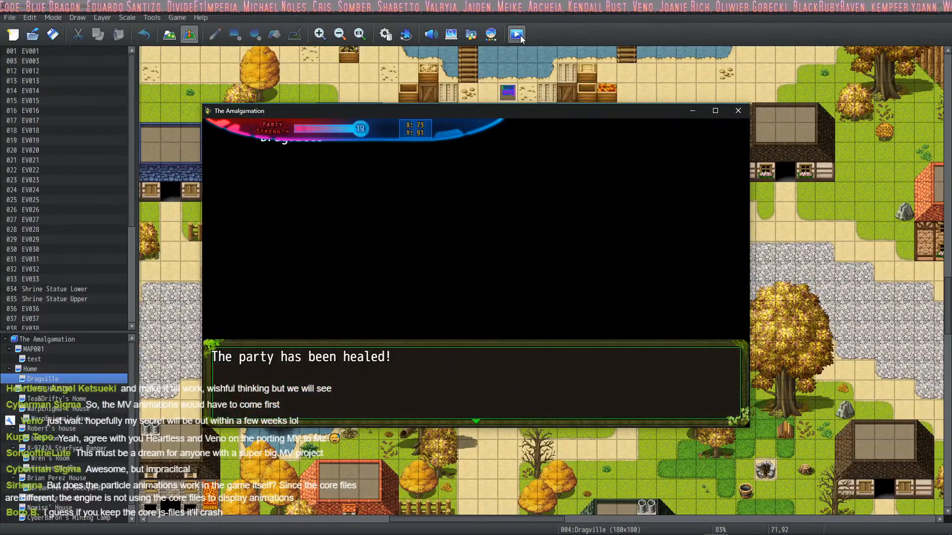
key(Return)
key(Down)
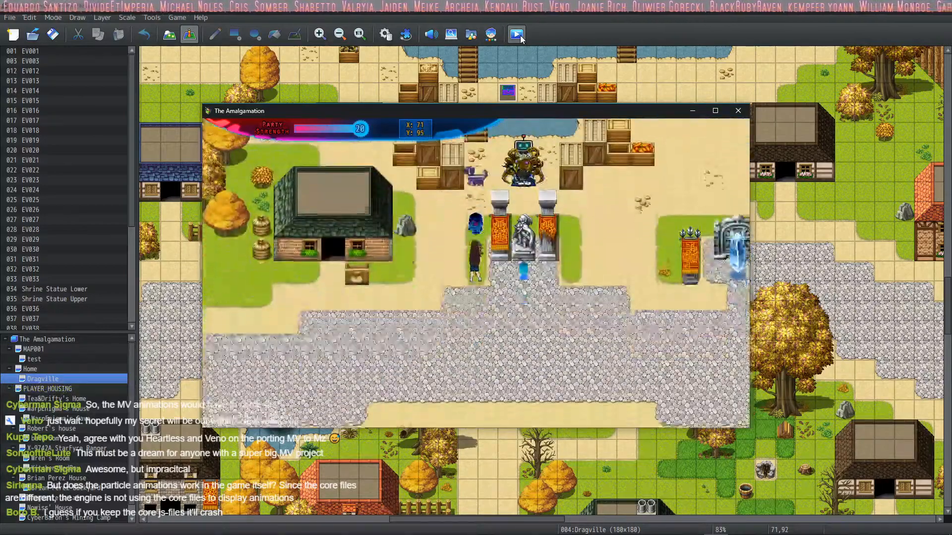
key(Left)
key(Down)
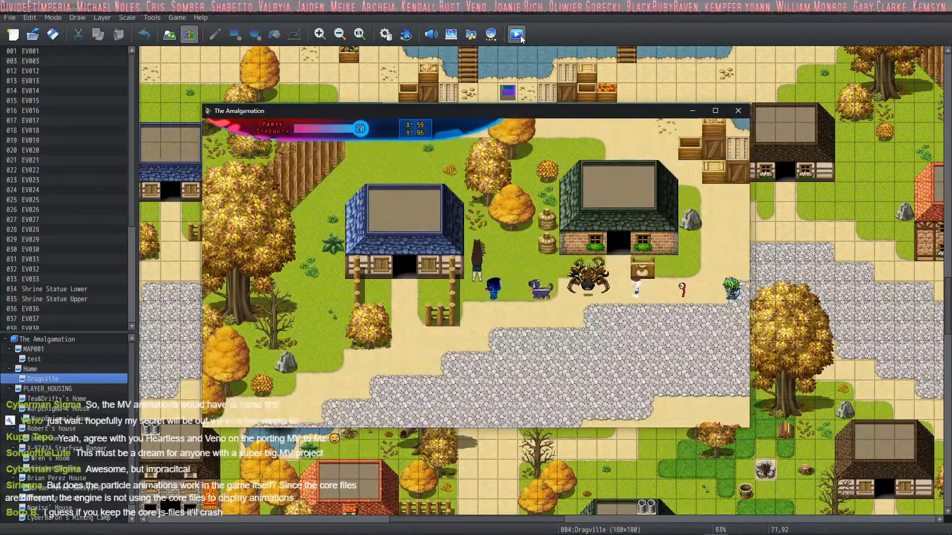
key(Right)
key(Right)
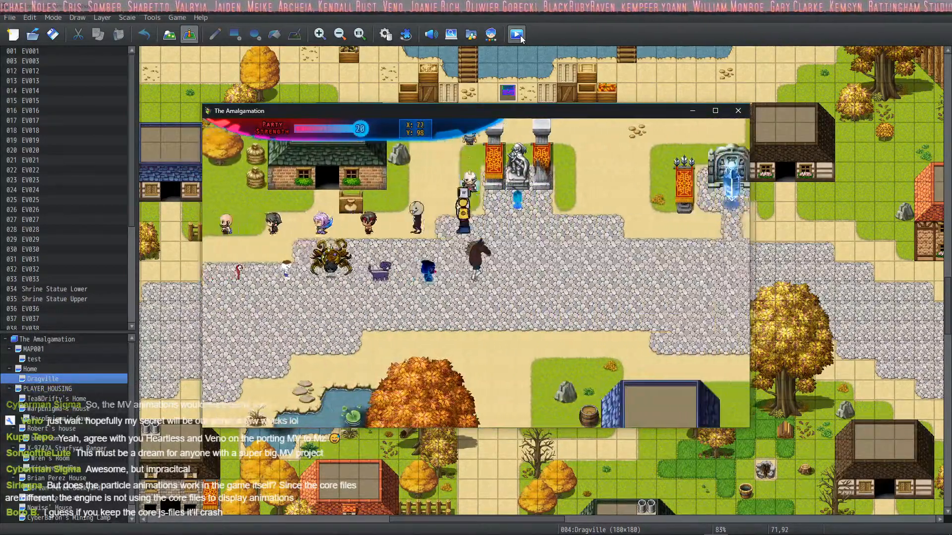
key(Up)
key(Left)
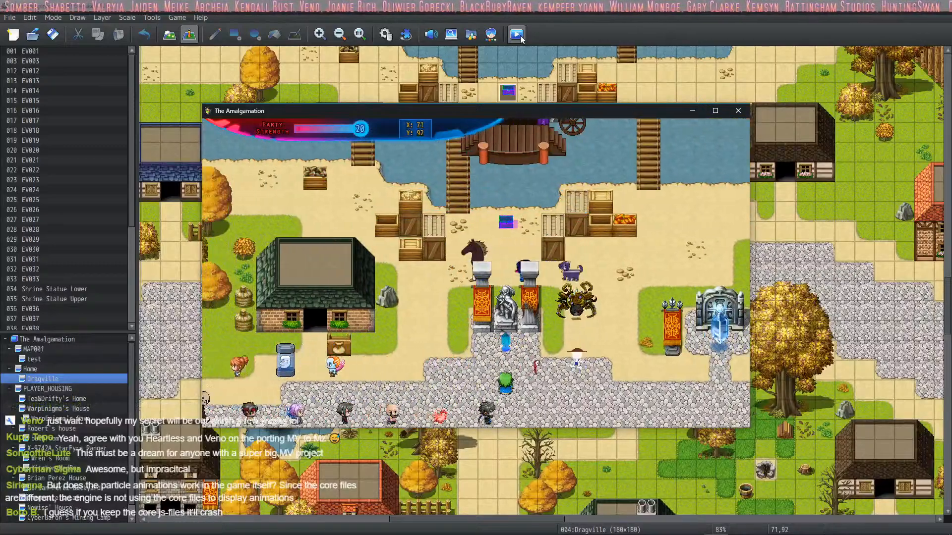
key(Down)
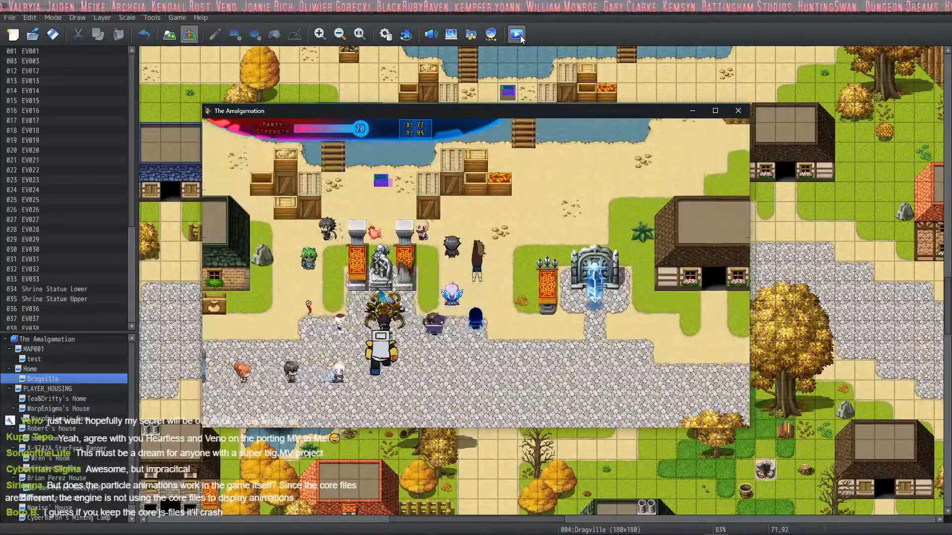
key(Left)
key(Down)
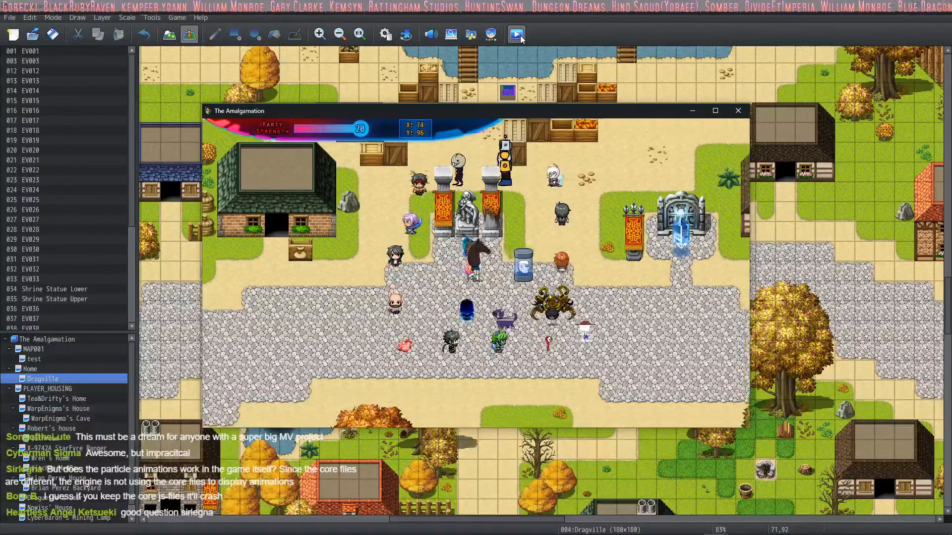
Enter a battle in the playtest, have the first party member attack Cereal Killer, and close the playtest.
key(Up)
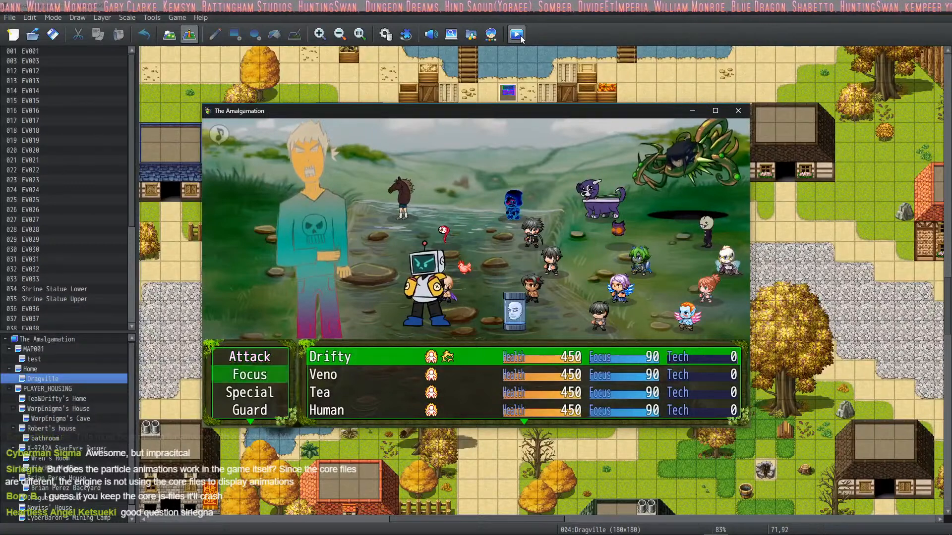
key(Down)
key(Up)
key(Up)
key(Return)
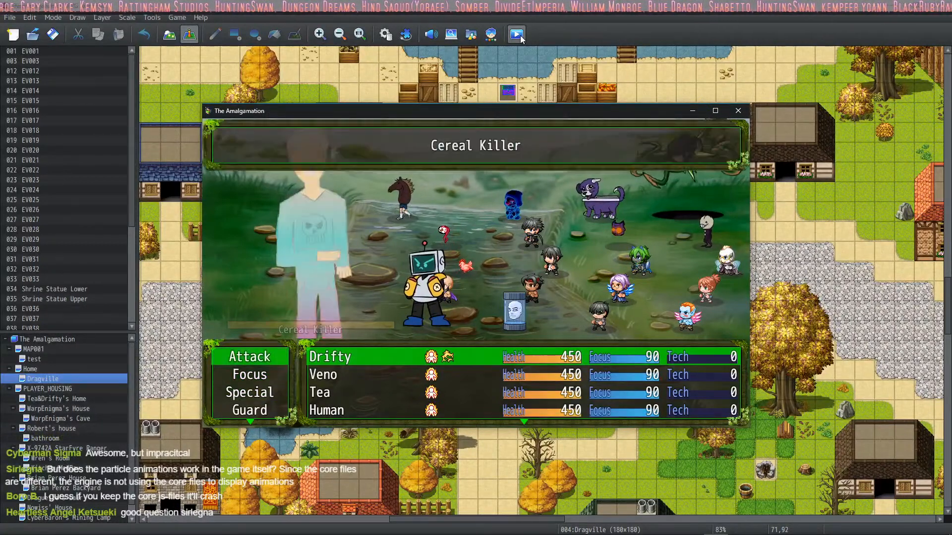
key(Return)
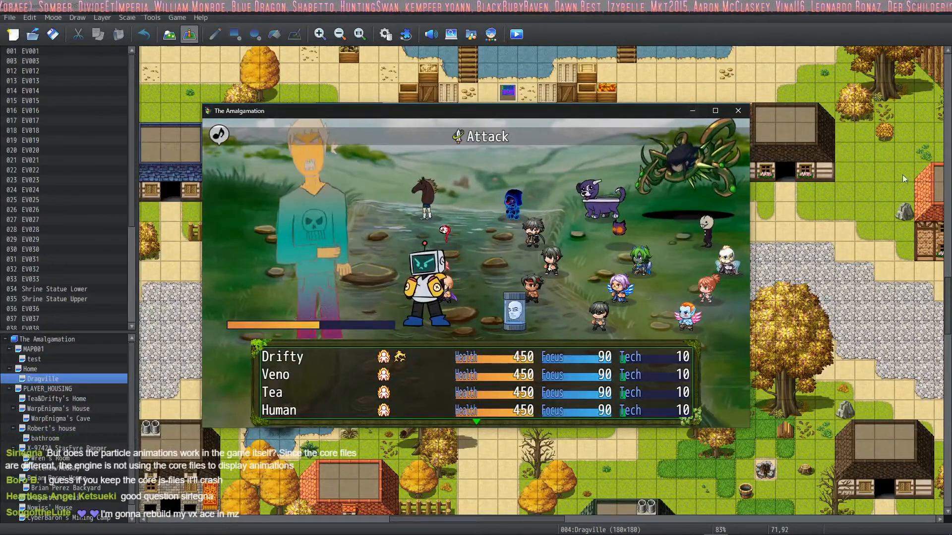
click(738, 112)
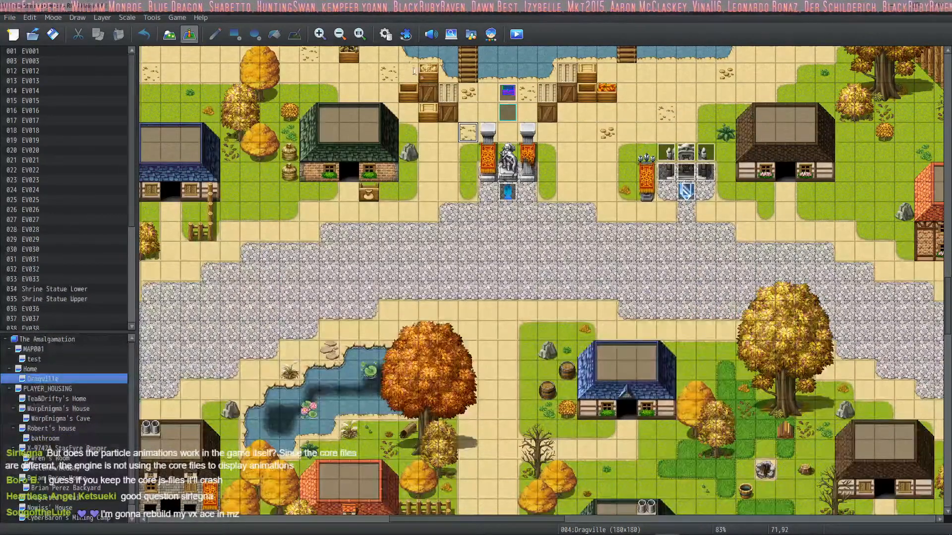
Insert a Show Animation command targeting This Event before the battle command in the Battle event below the Dragville statue.
click(405, 33)
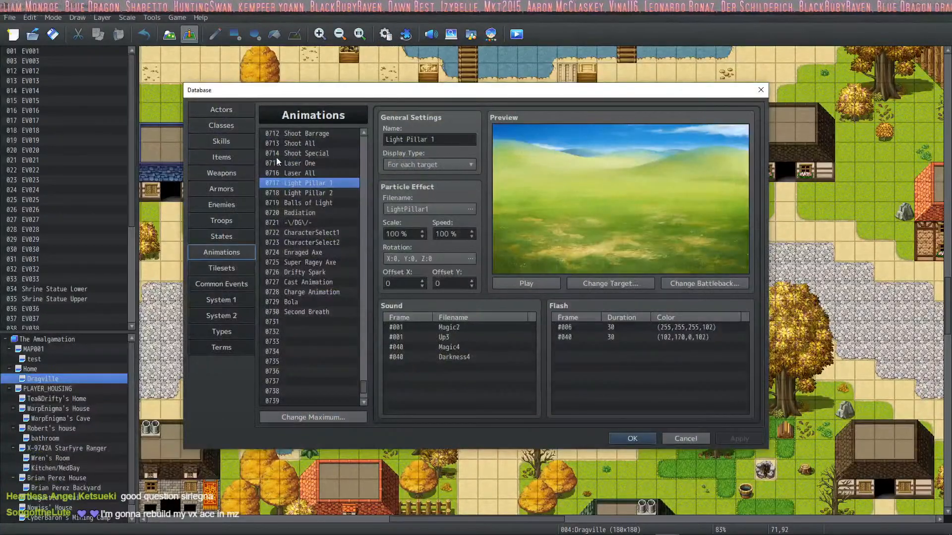
click(619, 440)
double_click(510, 193)
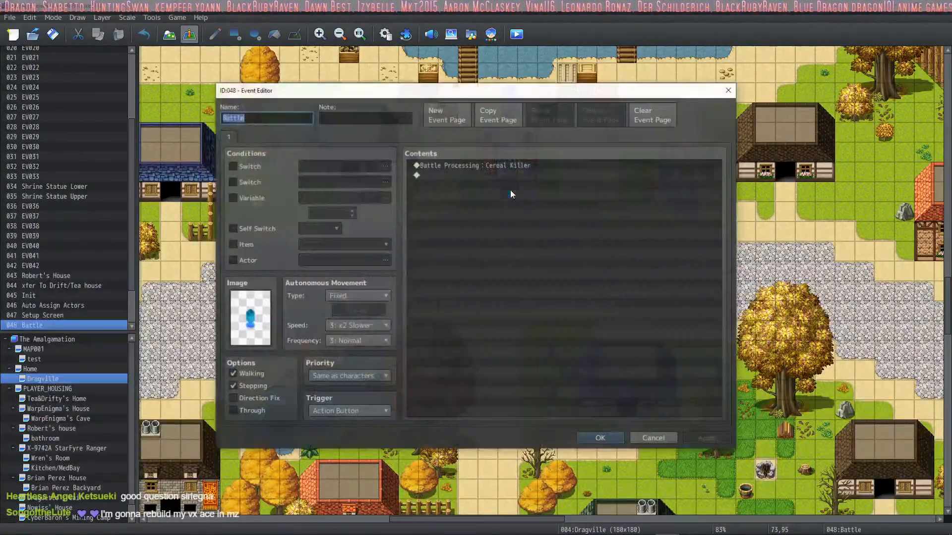
right_click(434, 174)
click(487, 170)
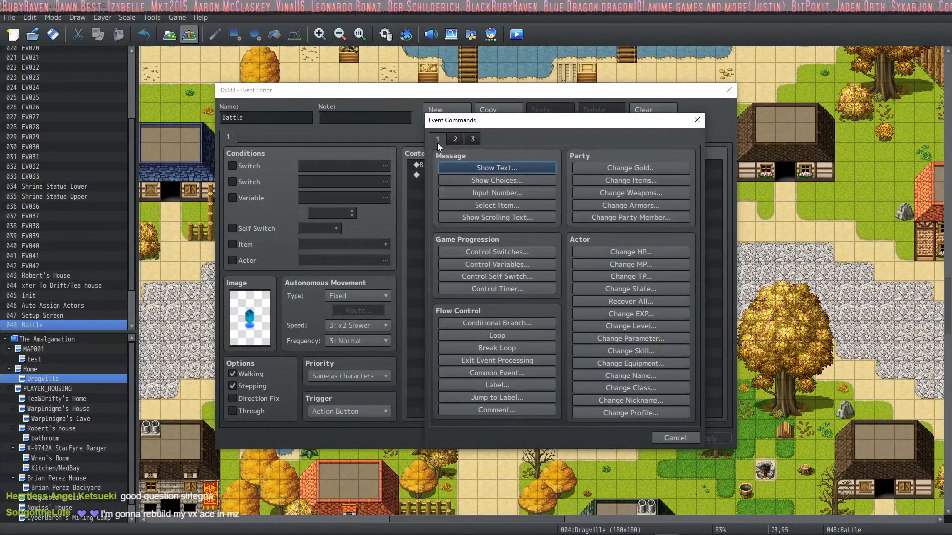
click(458, 143)
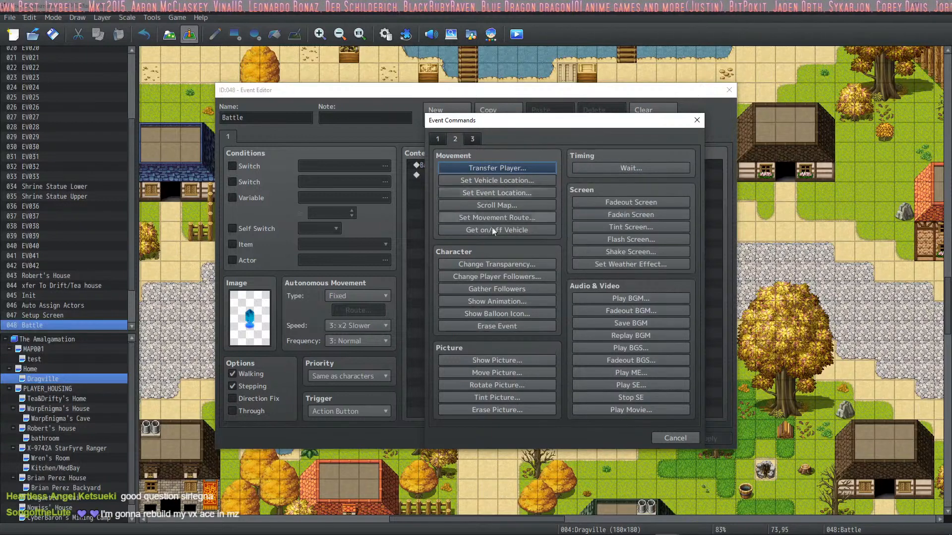
click(513, 301)
click(570, 261)
click(555, 263)
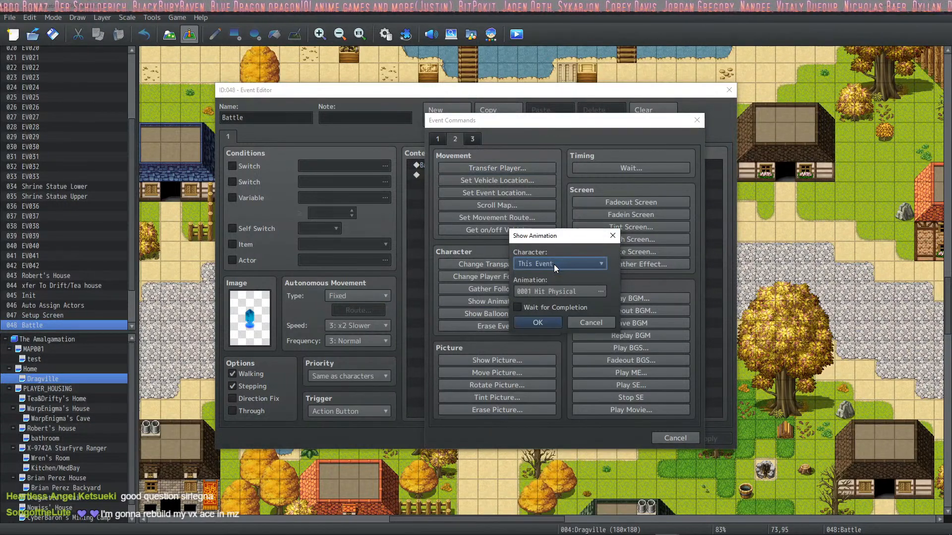
Choose the animation 0692 Wind One 2, enable Wait for Completion, and apply and accept the Battle event changes.
double_click(570, 290)
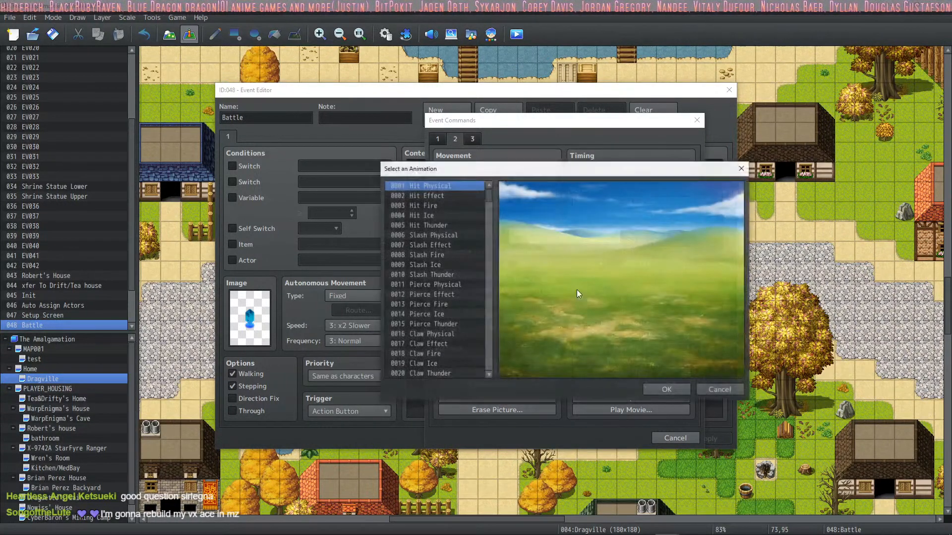
scroll(484, 302, down, 20)
scroll(484, 302, down, 20)
click(459, 308)
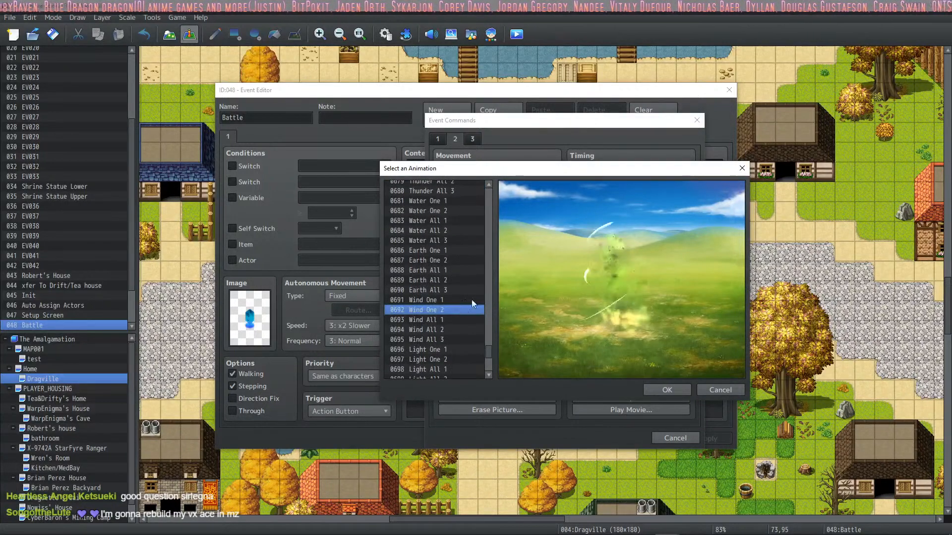
click(667, 390)
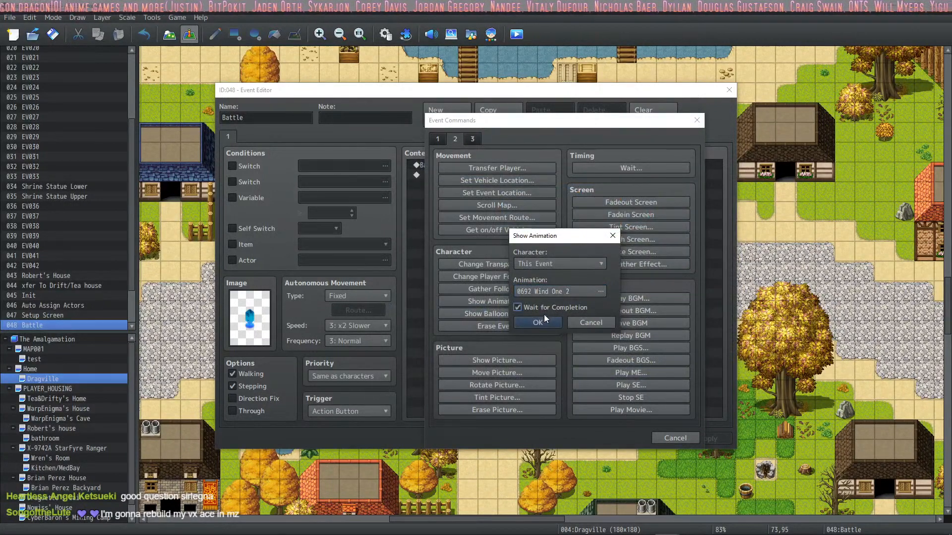
click(541, 321)
click(708, 439)
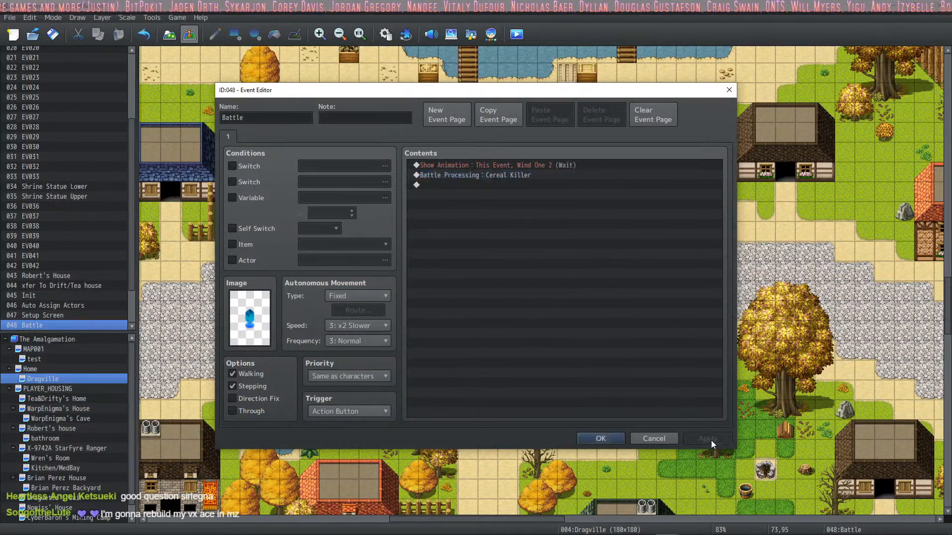
click(593, 439)
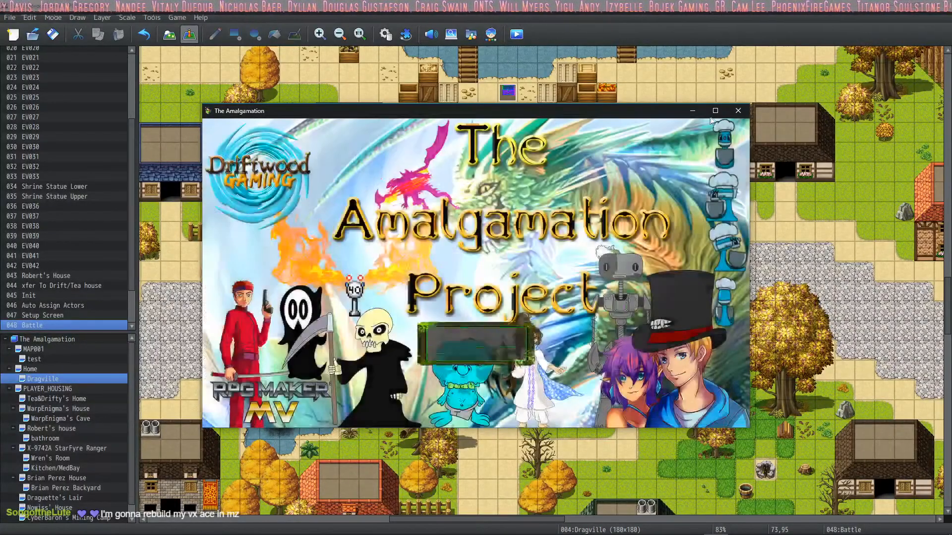
Start a new game in a maximized playtest, dismiss the healing message, trigger the Battle event's animation, and close the playtest.
click(709, 114)
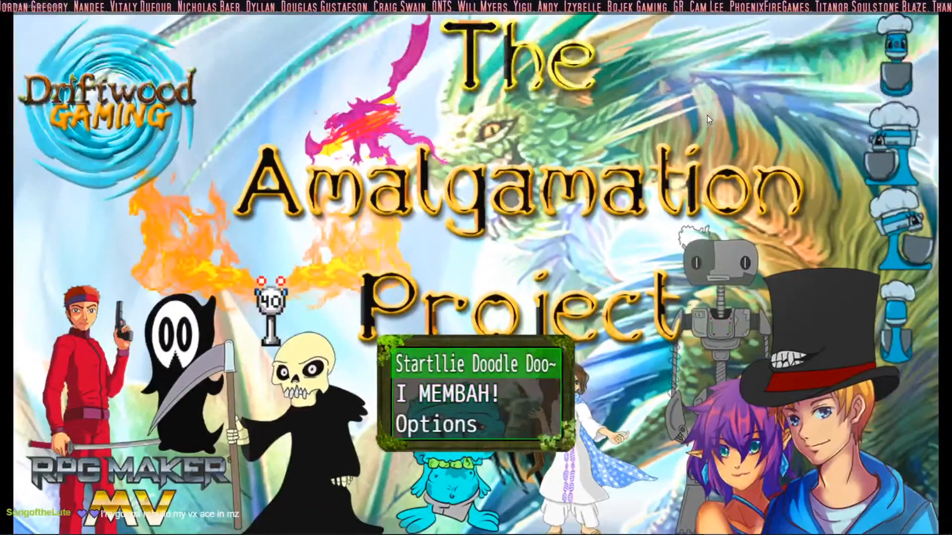
key(Return)
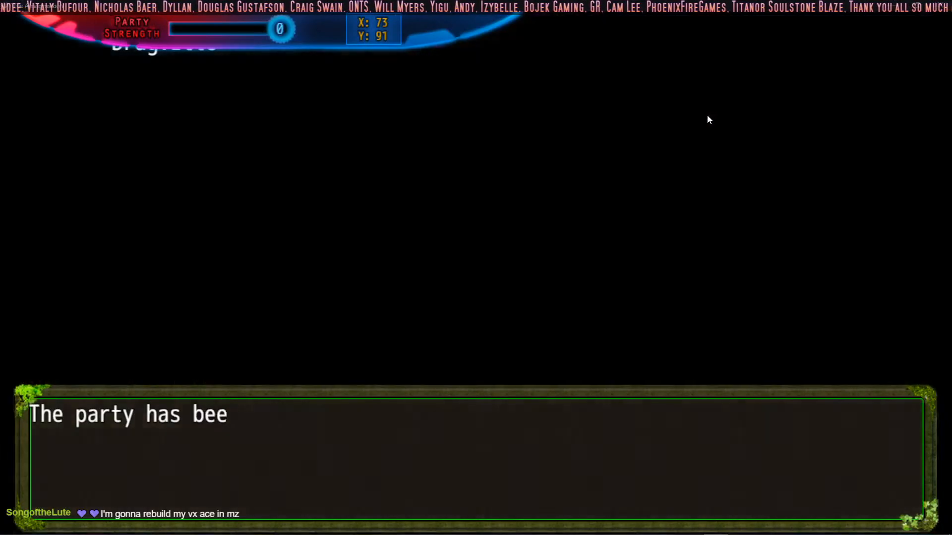
key(Return)
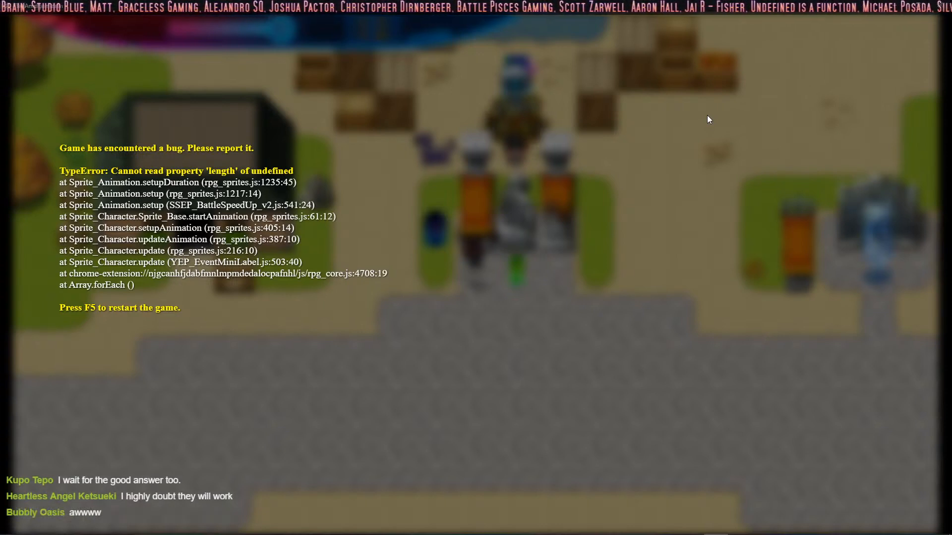
key(alt+F4)
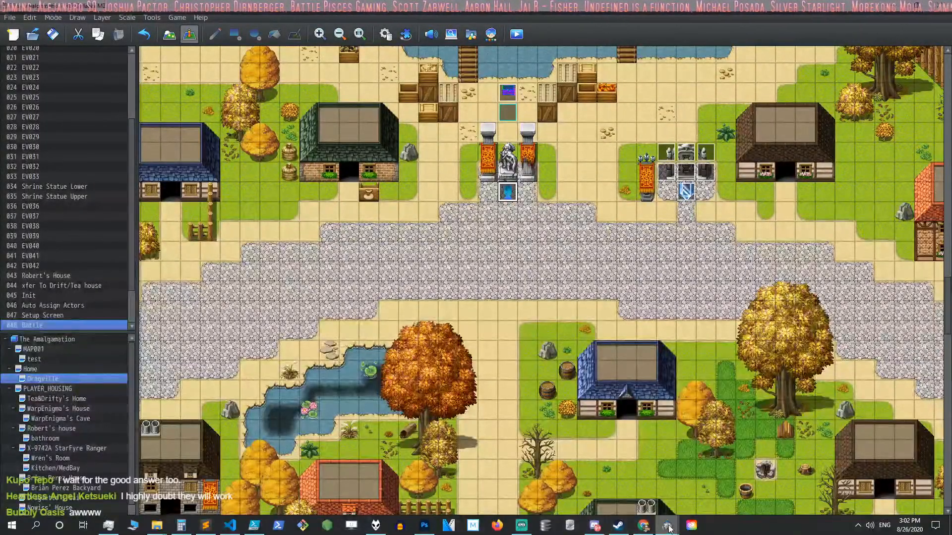
Turn off the VisuMZ_1_ItemsEquipsCore plugin in the plugin list and accept the change.
mouse_move(680, 525)
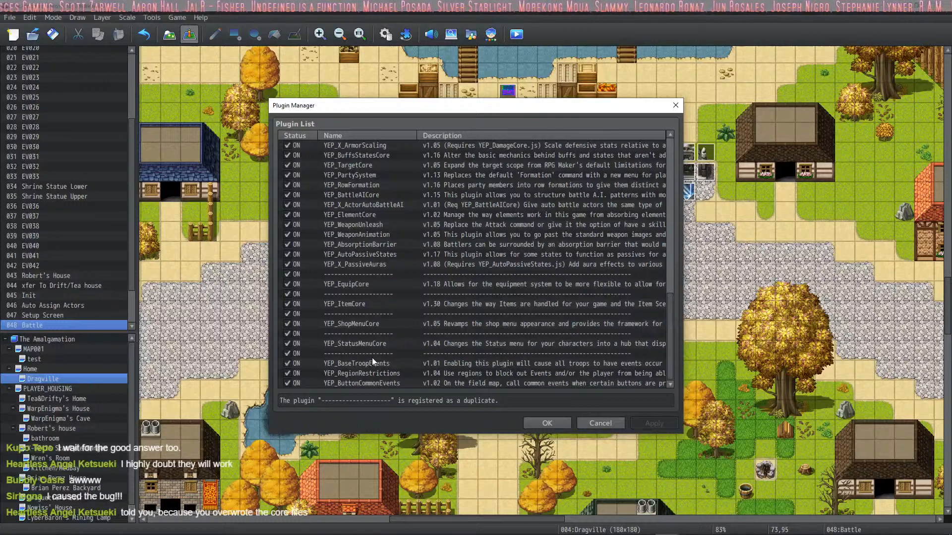
scroll(381, 367, down, 5)
click(379, 343)
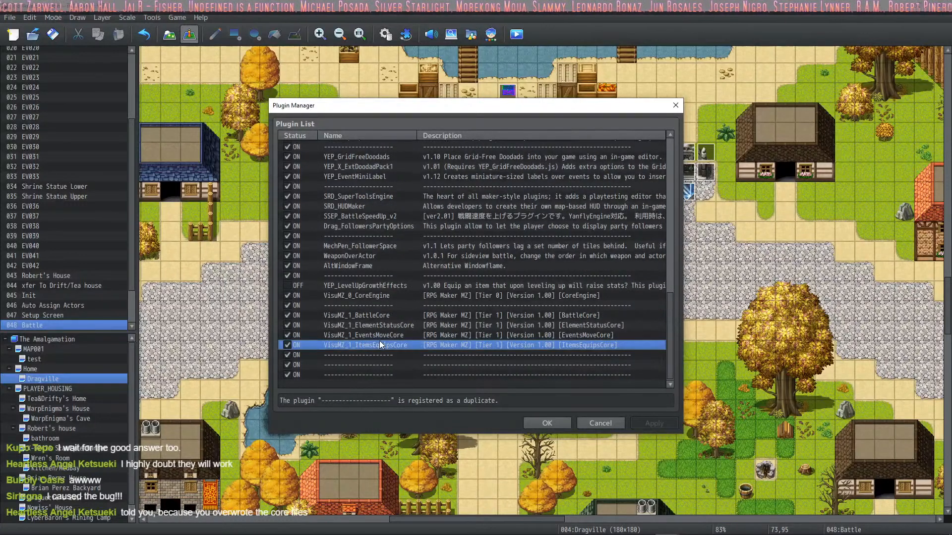
click(287, 344)
click(287, 335)
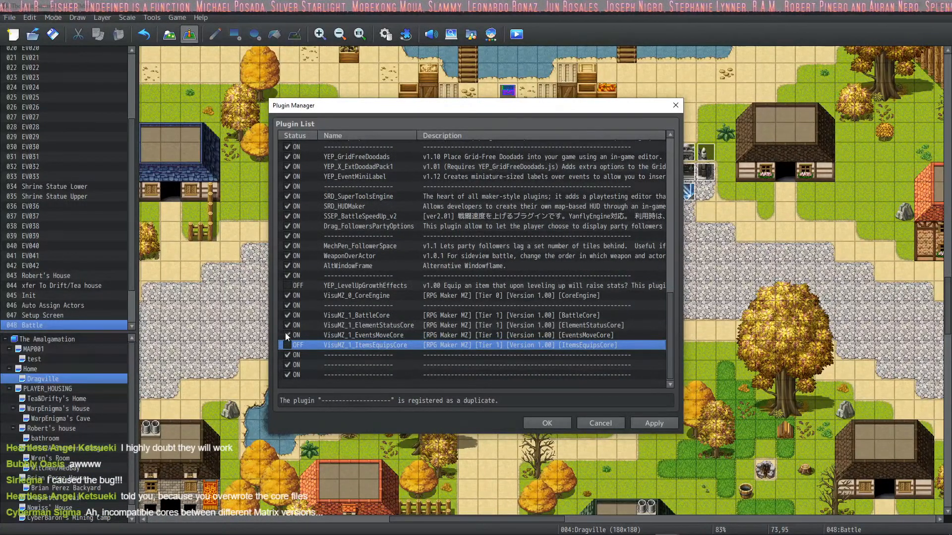
click(539, 423)
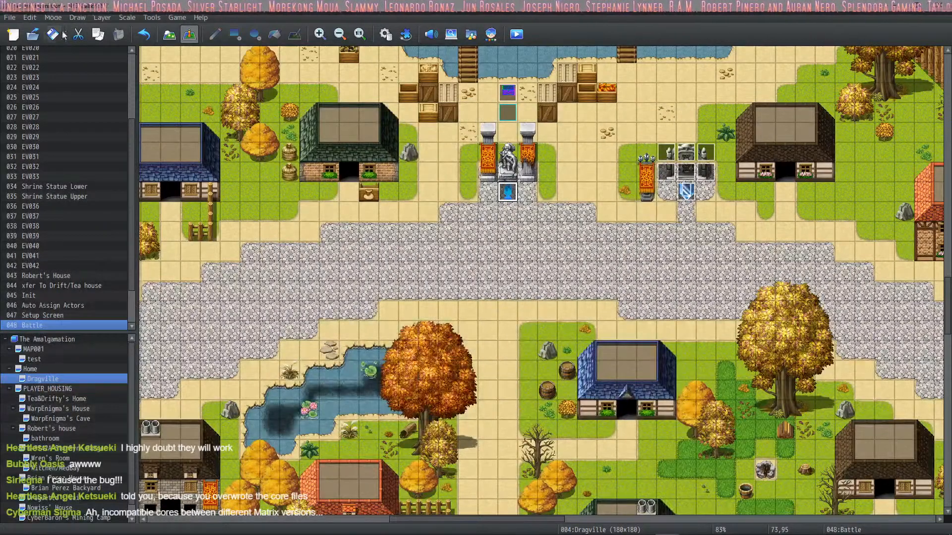
Playtest a new game again in its normal window, dismiss the healing message, retest the Battle event's animation, and close the playtest.
click(515, 34)
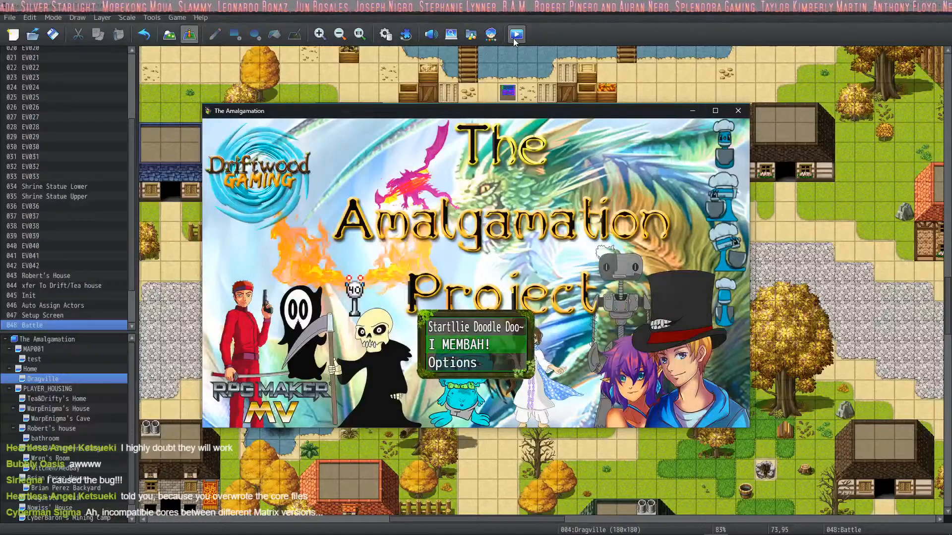
key(Up)
key(Return)
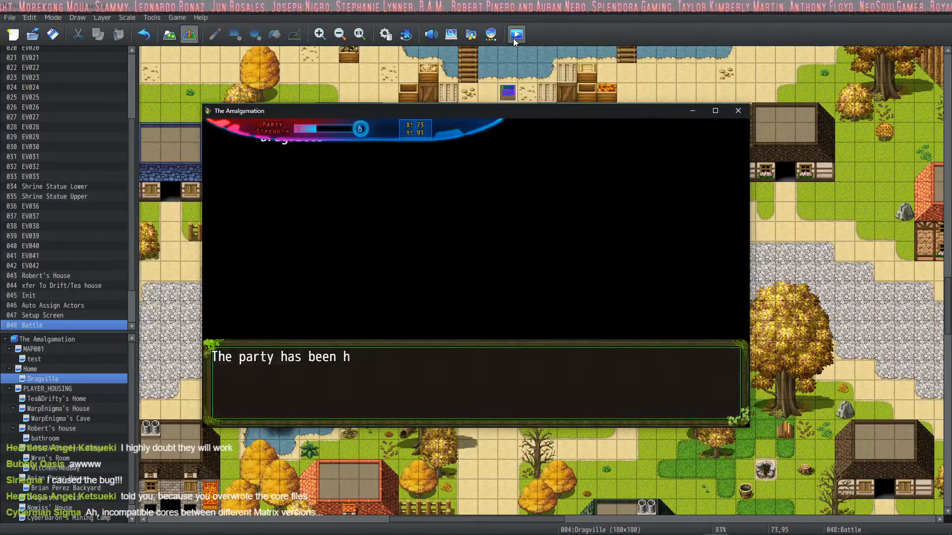
key(Return)
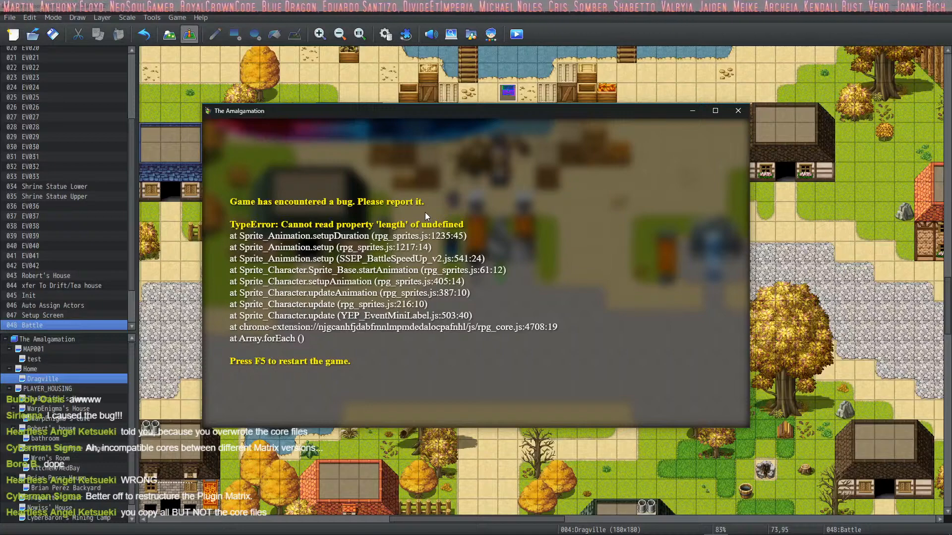
click(737, 111)
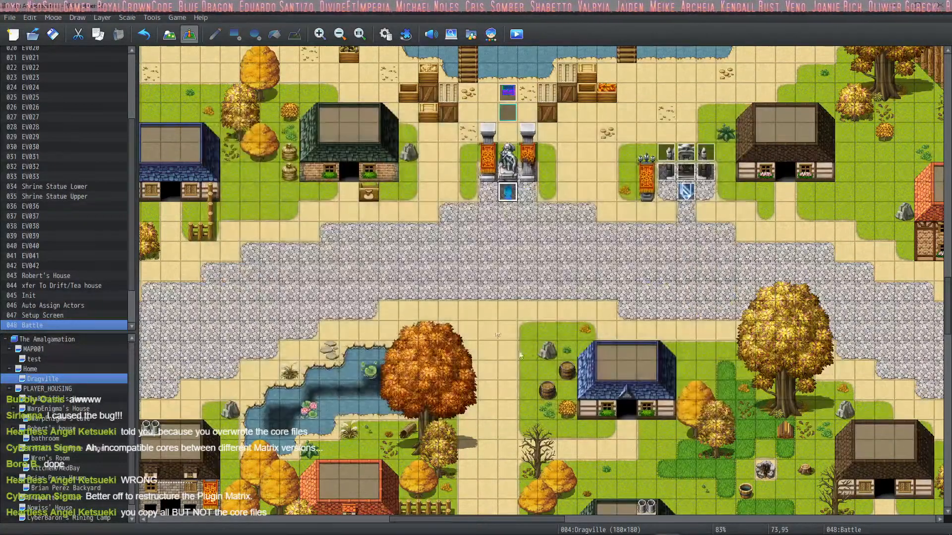
Launch a second RPG Maker MZ instance and close the project it has loaded.
click(10, 18)
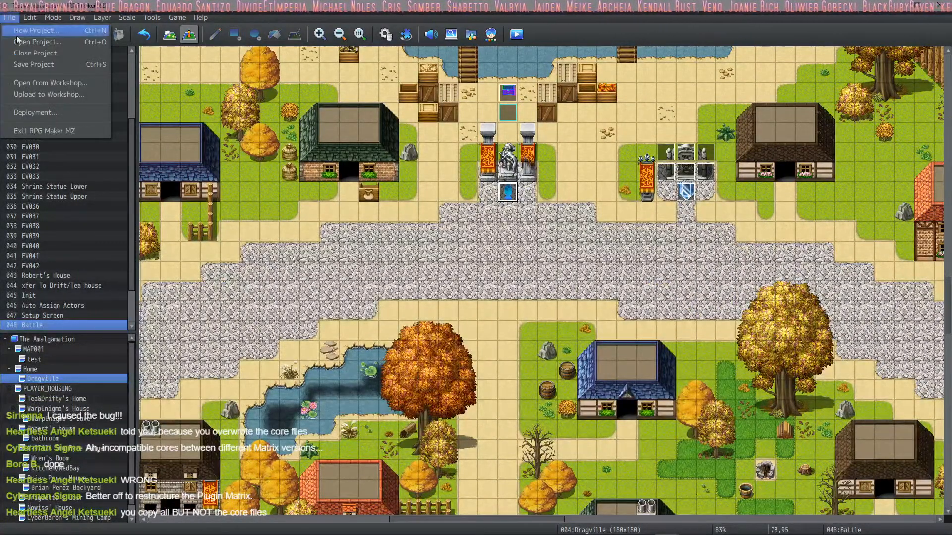
click(29, 19)
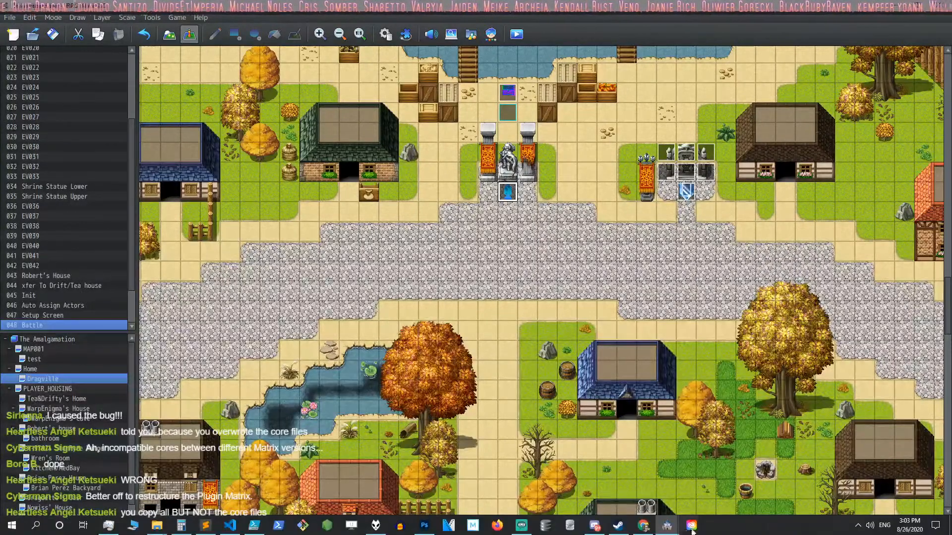
right_click(667, 526)
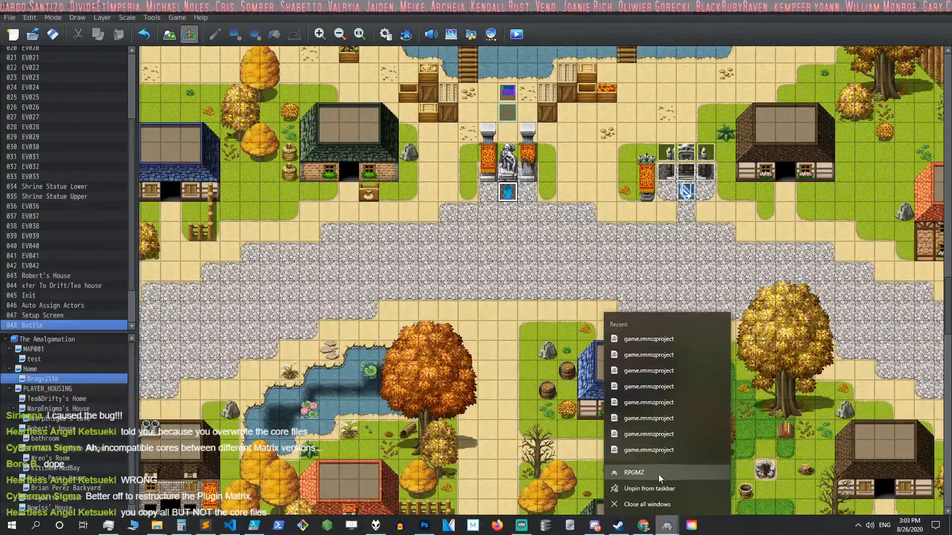
click(658, 474)
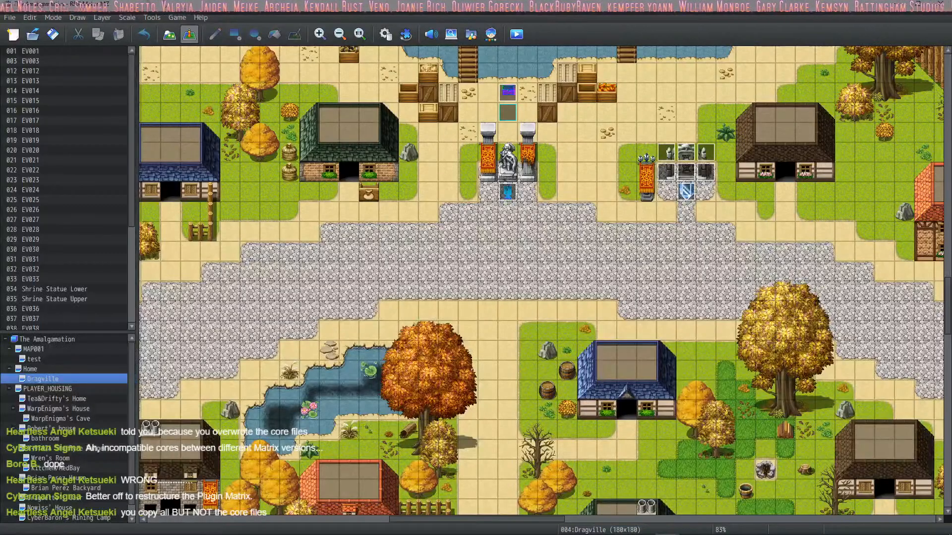
click(10, 17)
click(28, 53)
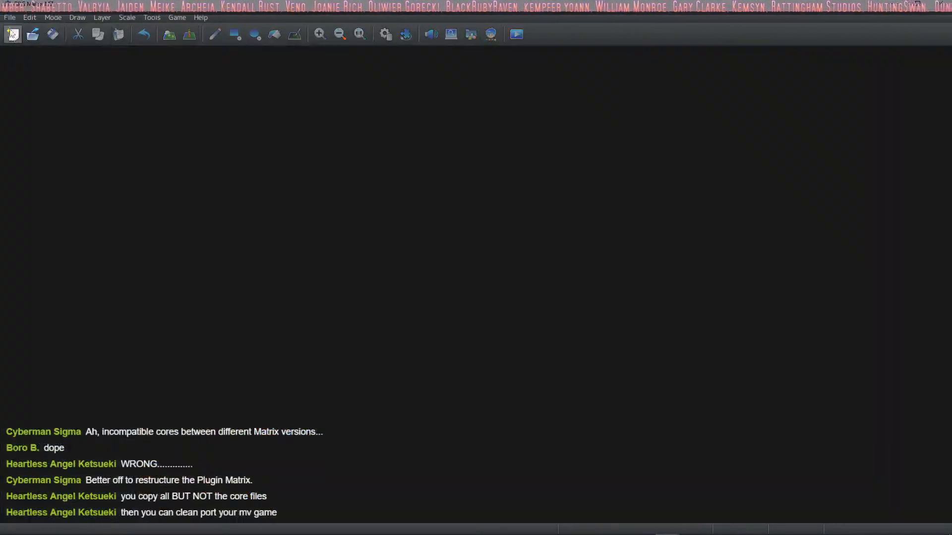
Browse the RPG Maker MZ folder and its Sample Projects subfolder for a project to open.
click(9, 17)
click(30, 43)
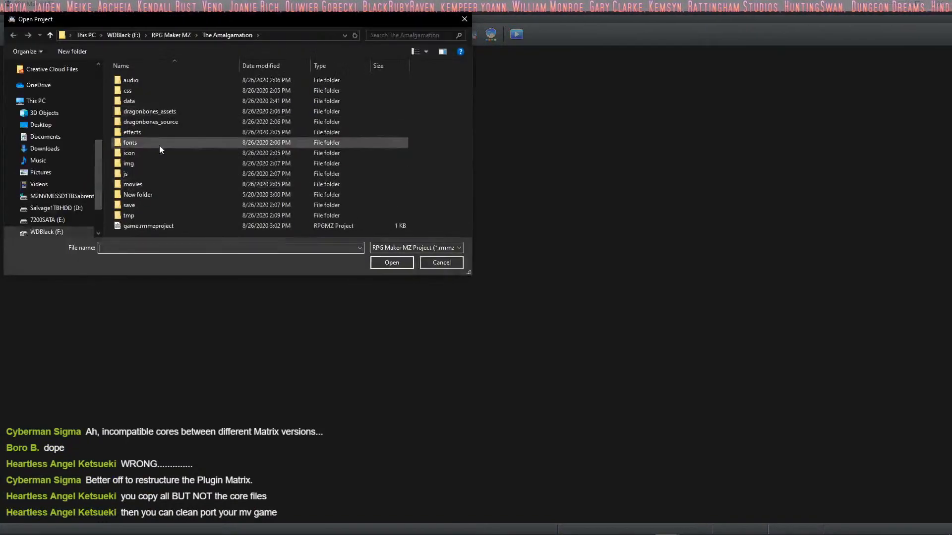
click(185, 35)
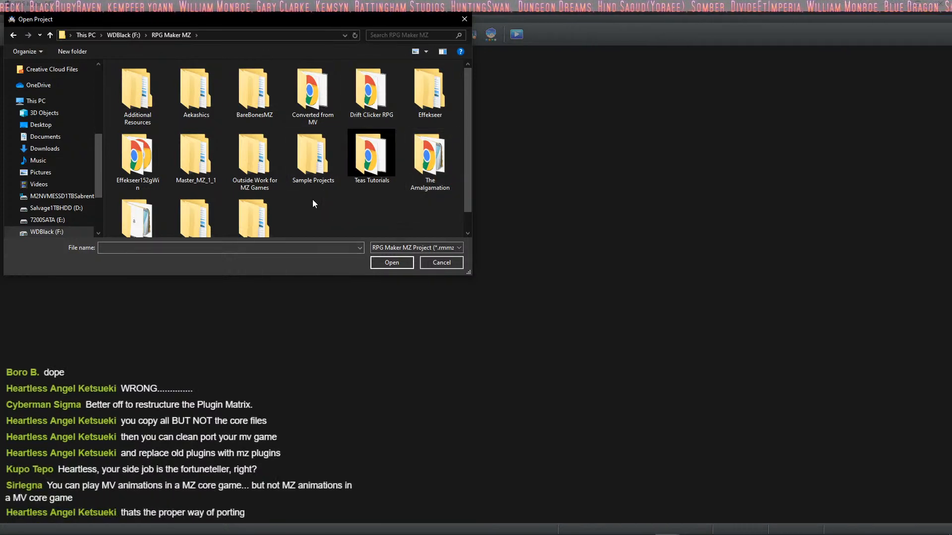
scroll(316, 194, down, 1)
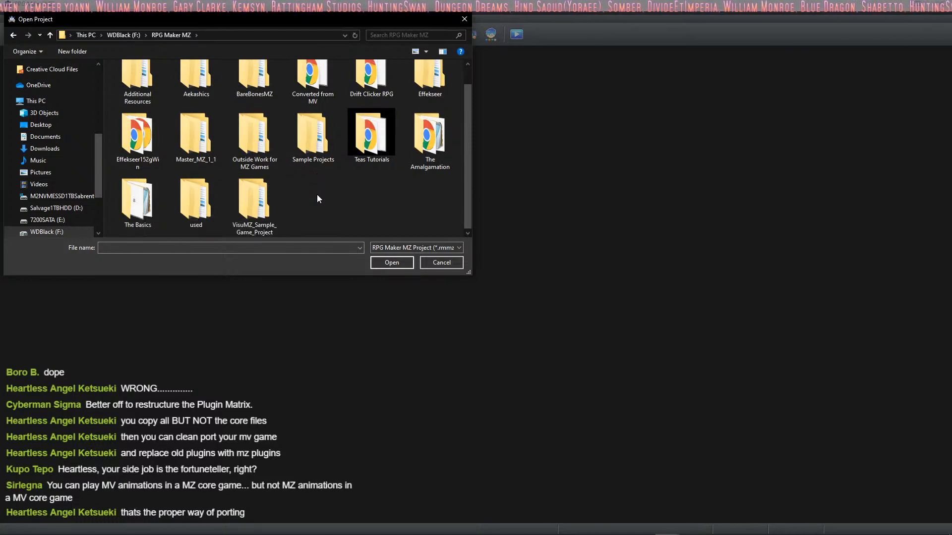
scroll(317, 198, up, 1)
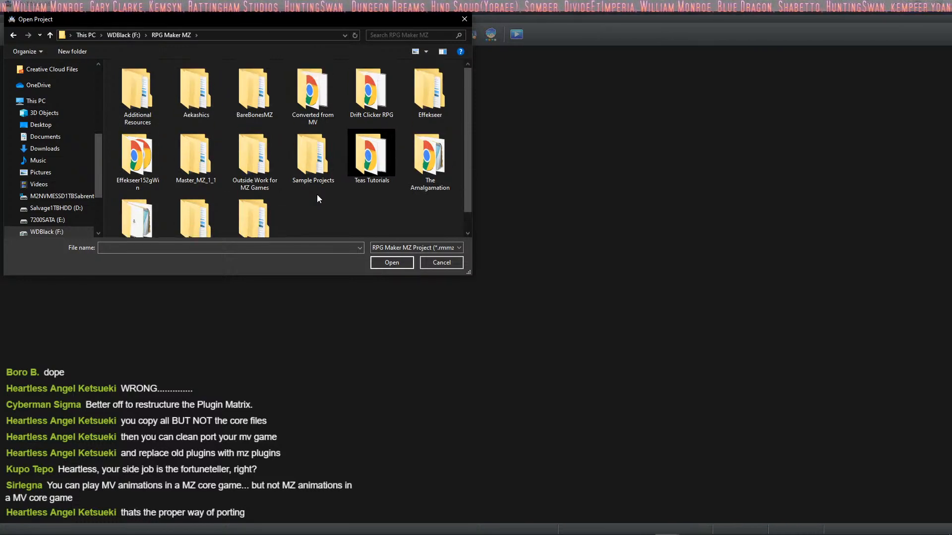
scroll(317, 198, down, 1)
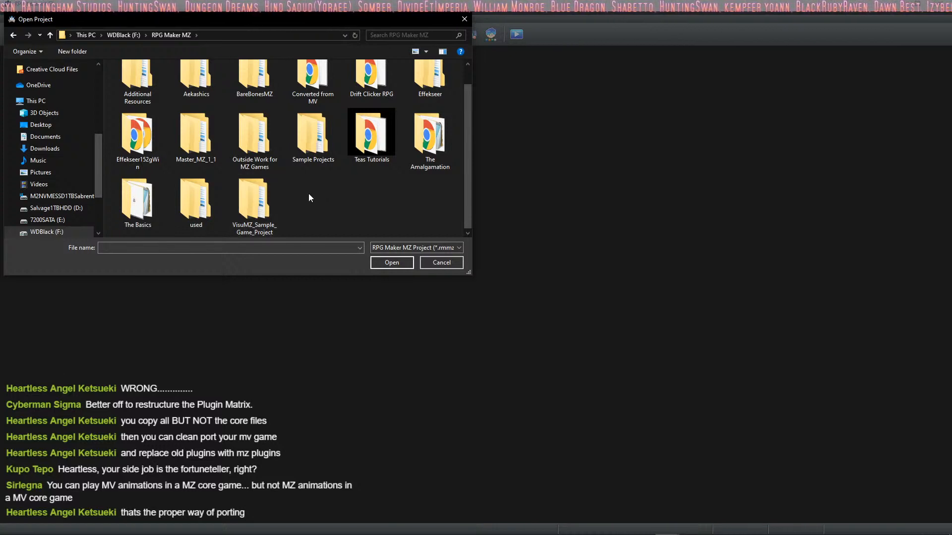
scroll(309, 194, up, 1)
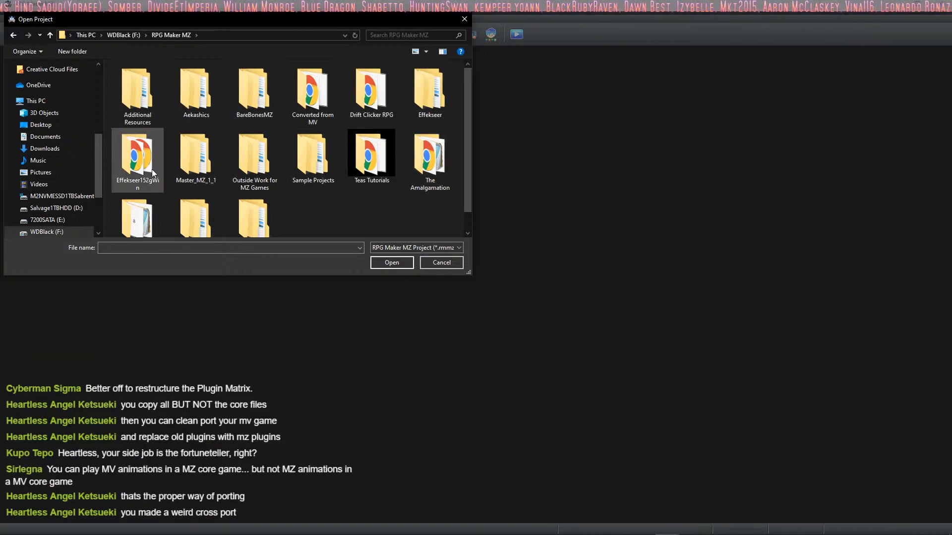
scroll(218, 171, down, 1)
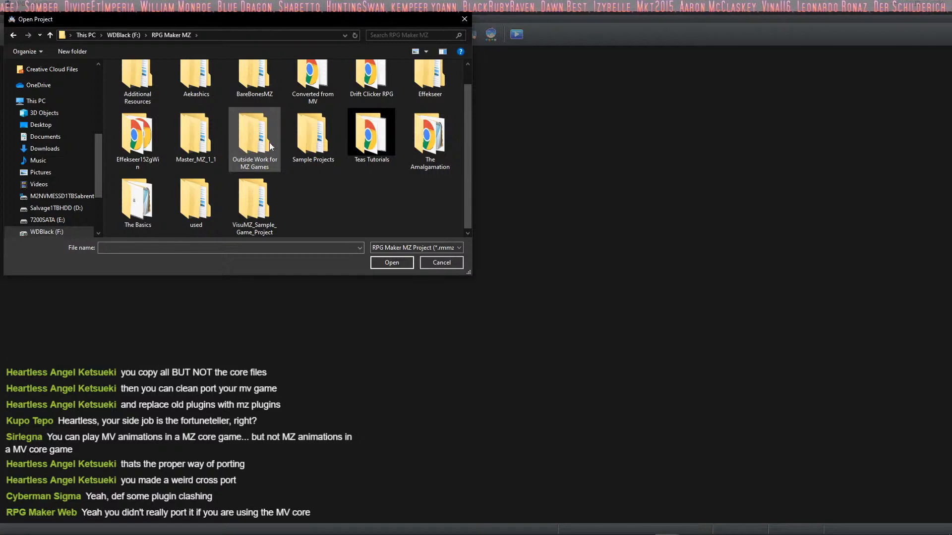
double_click(307, 148)
click(173, 34)
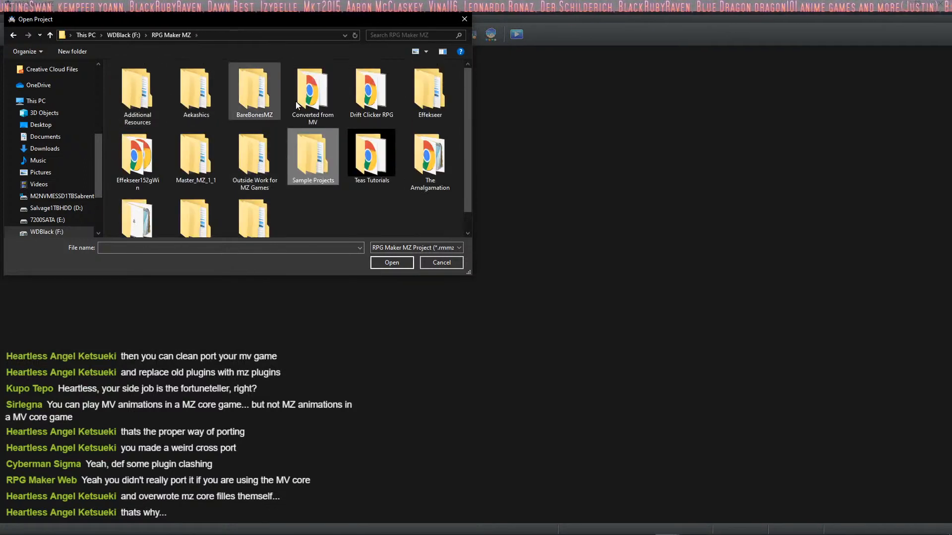
Try to open the Drift Clicker RPG project file, and return to the RPG Maker MZ folder.
double_click(366, 100)
double_click(164, 194)
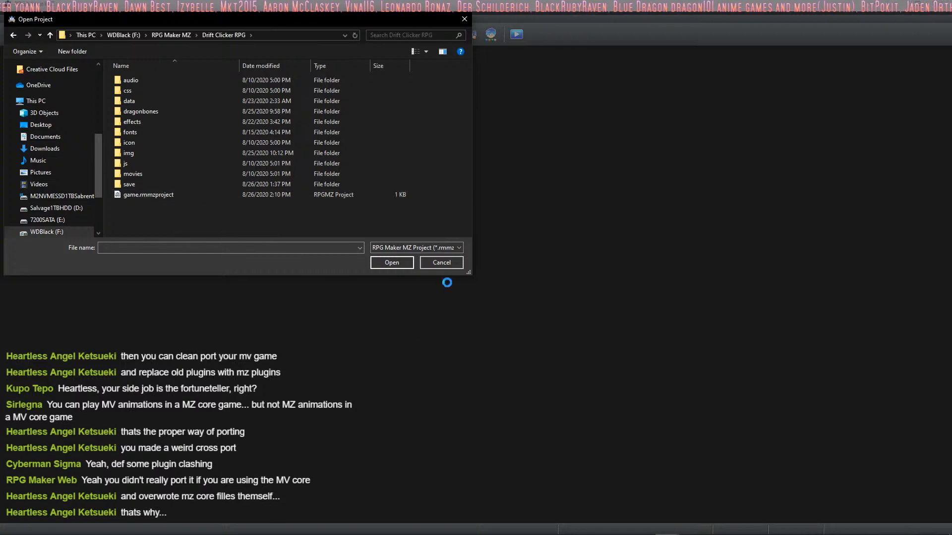
click(170, 34)
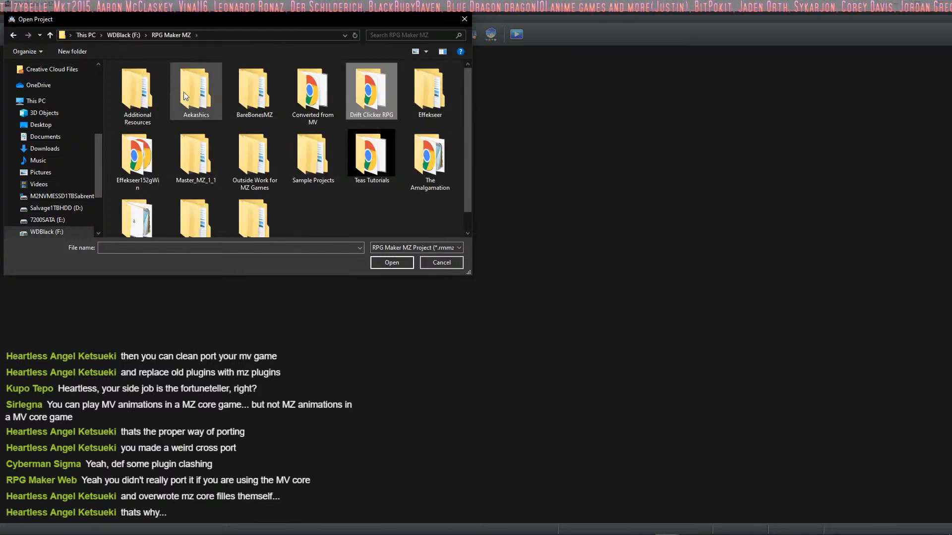
Open the project file in The Basics folder.
scroll(165, 94, down, 1)
double_click(143, 198)
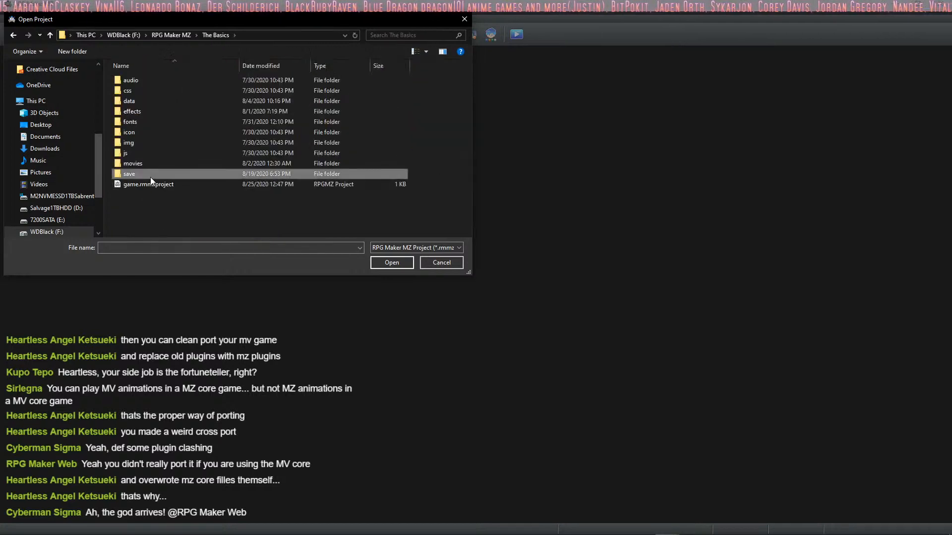
double_click(140, 184)
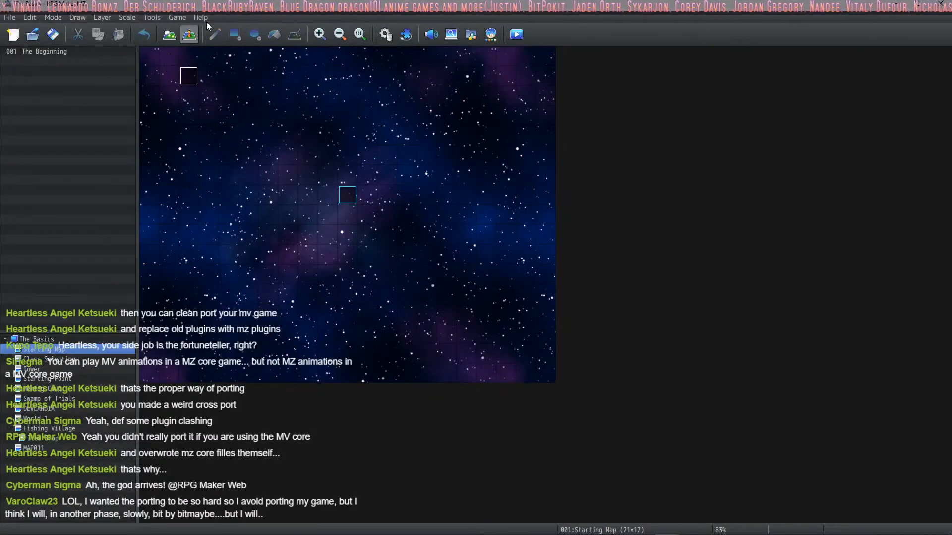
Preview the Hit Ice animation in The Basics database, look through the animation list, and close the database.
click(385, 35)
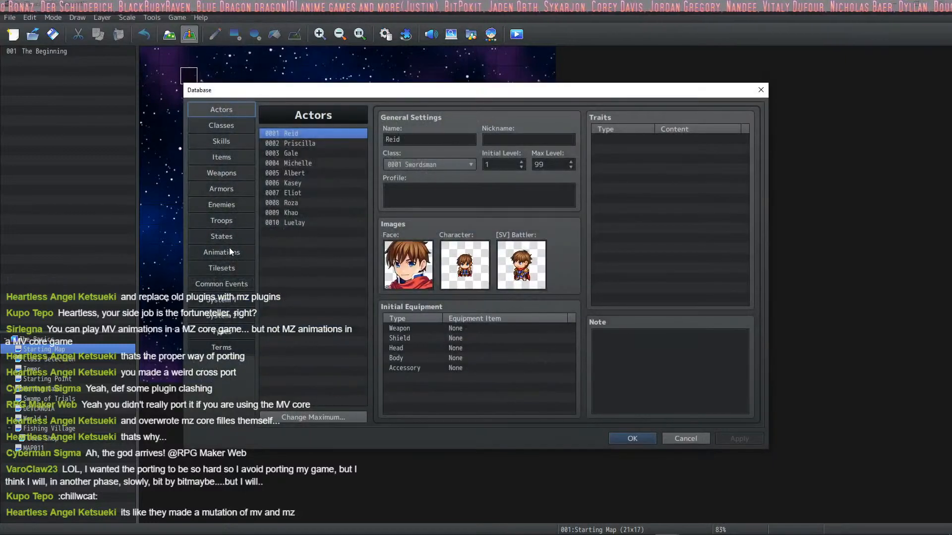
click(229, 249)
click(332, 163)
click(545, 285)
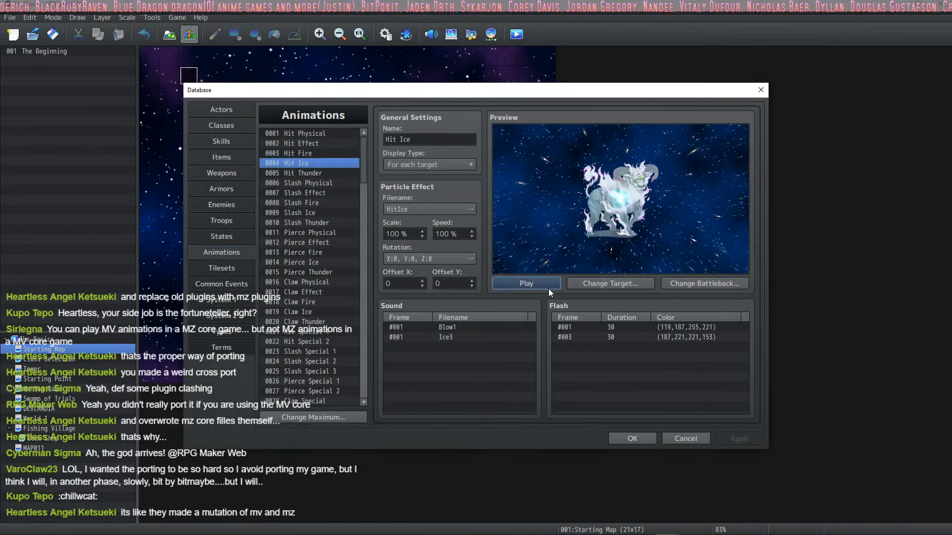
drag(364, 157, 375, 379)
click(619, 439)
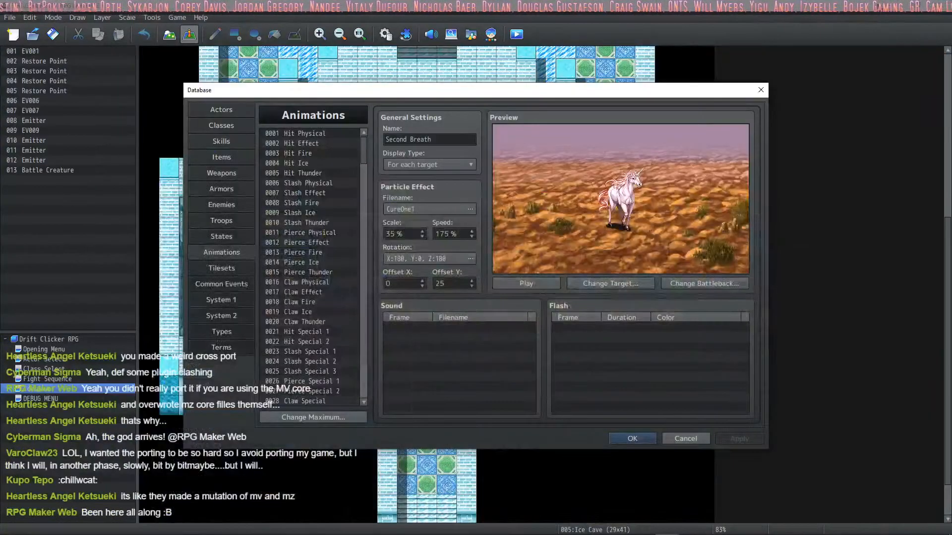
In the Drift Clicker RPG database, play the Hit Effect and Shoot Special animation previews, and close the database.
click(632, 439)
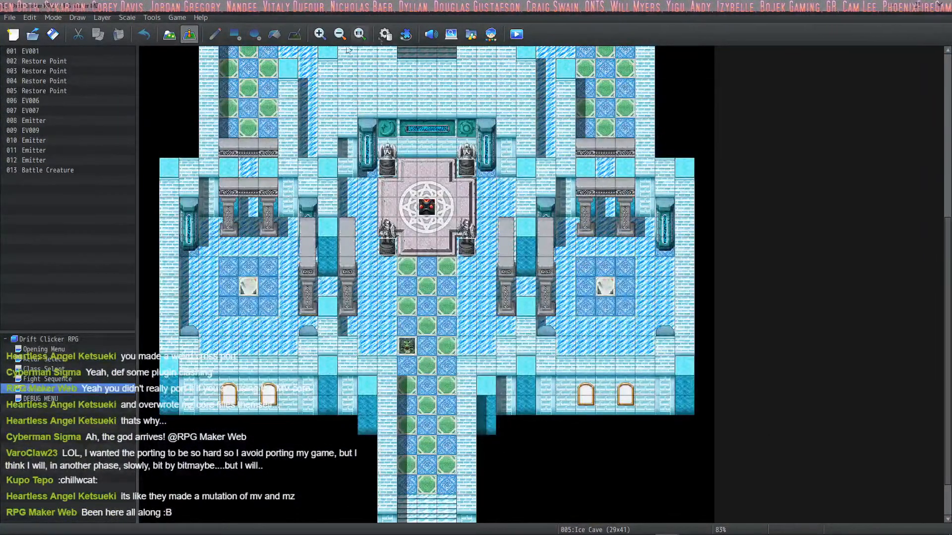
click(383, 37)
click(307, 143)
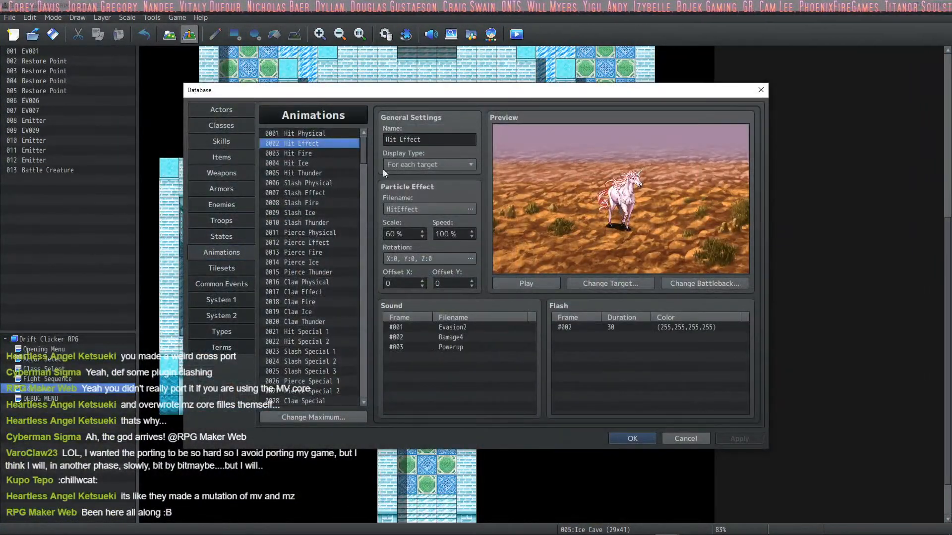
click(559, 281)
drag(364, 149, 362, 256)
click(335, 240)
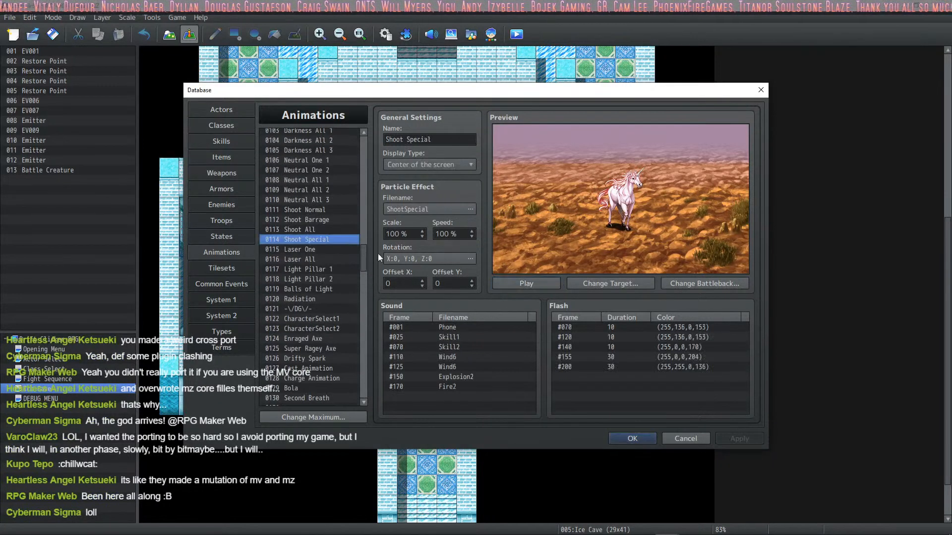
click(548, 282)
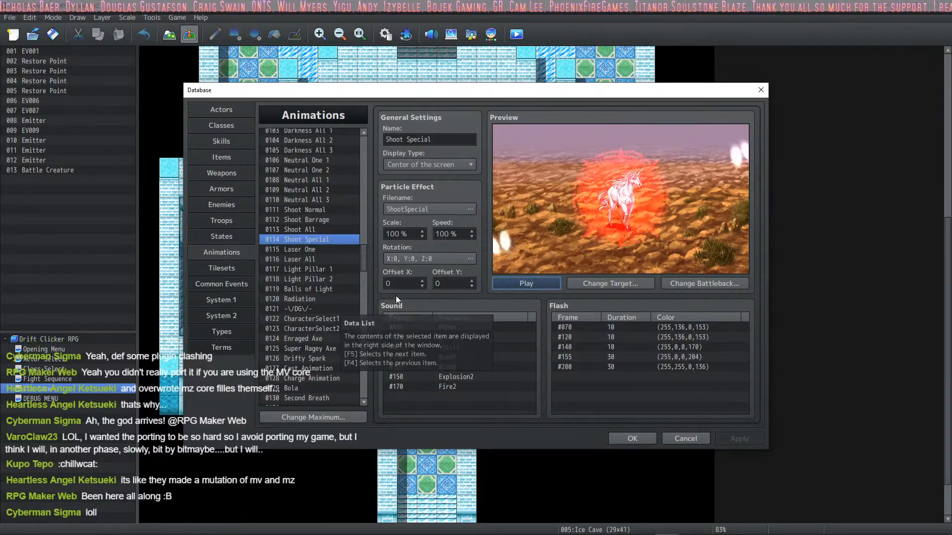
click(633, 439)
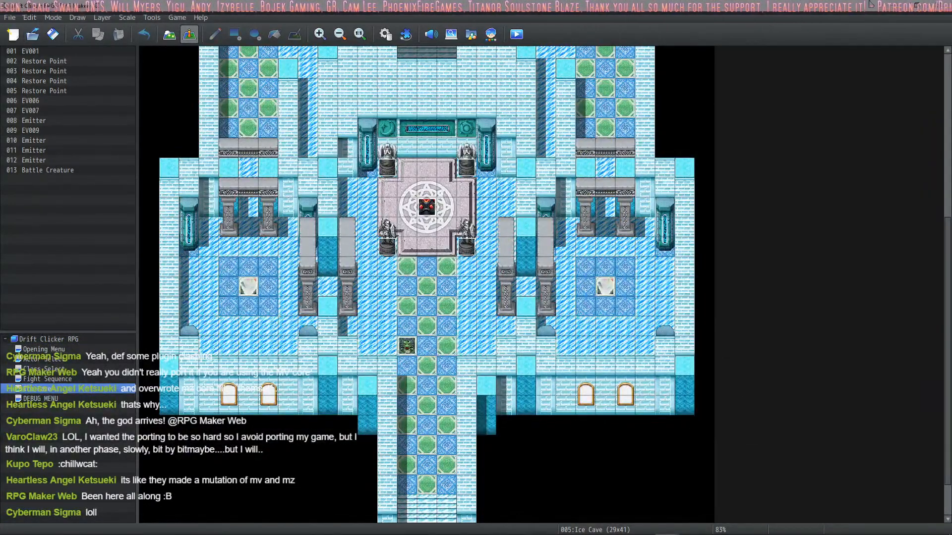
Put the Drift Clicker RPG editor away, deselect the plugin files, move their folder window aside, and switch to The Basics editor.
click(894, 5)
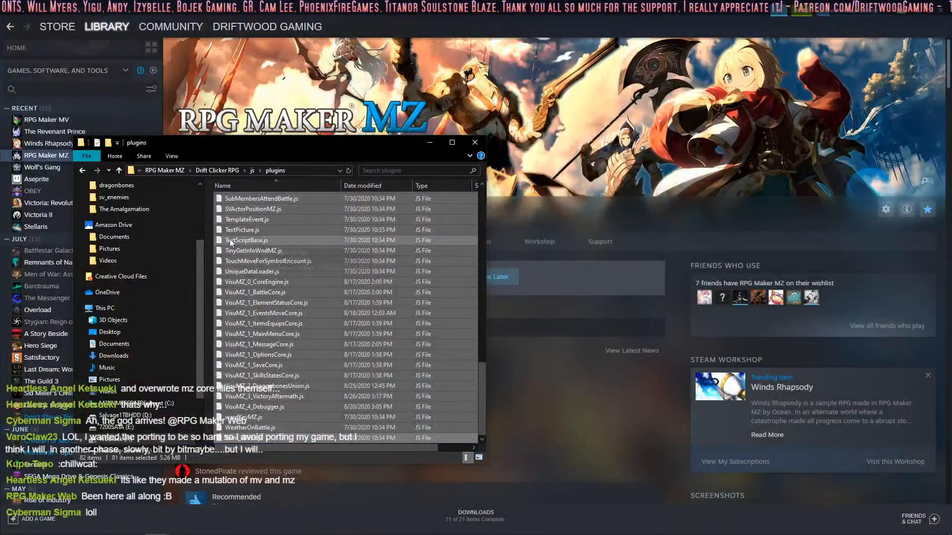
click(209, 252)
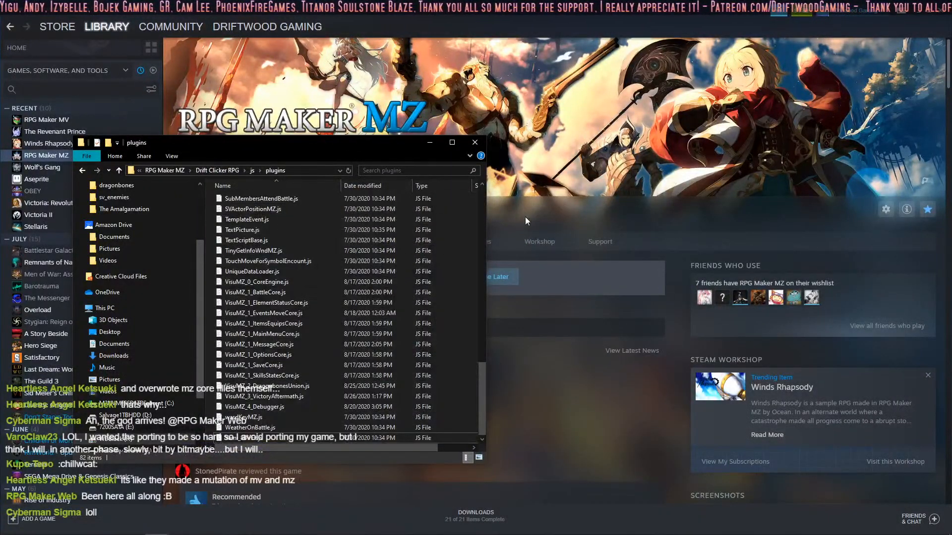
drag(390, 142, 764, 171)
click(667, 525)
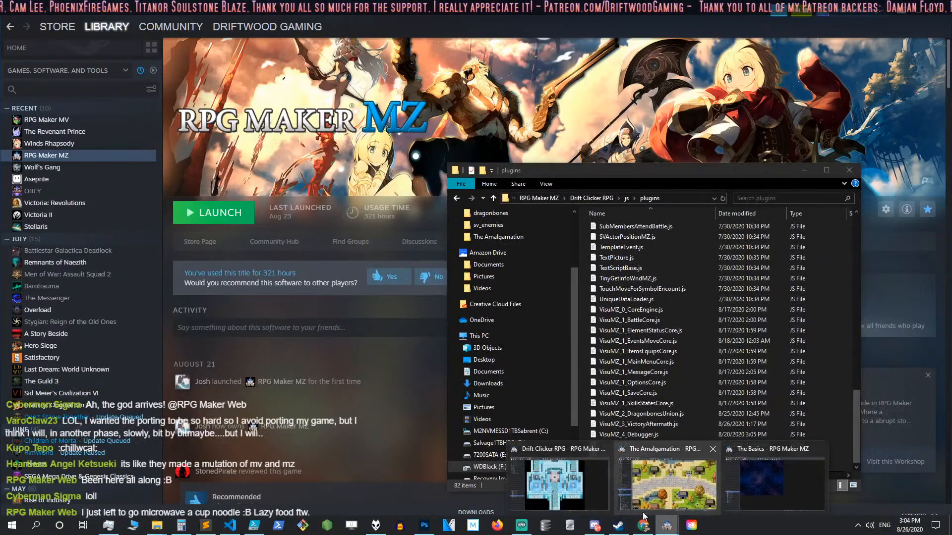
click(756, 471)
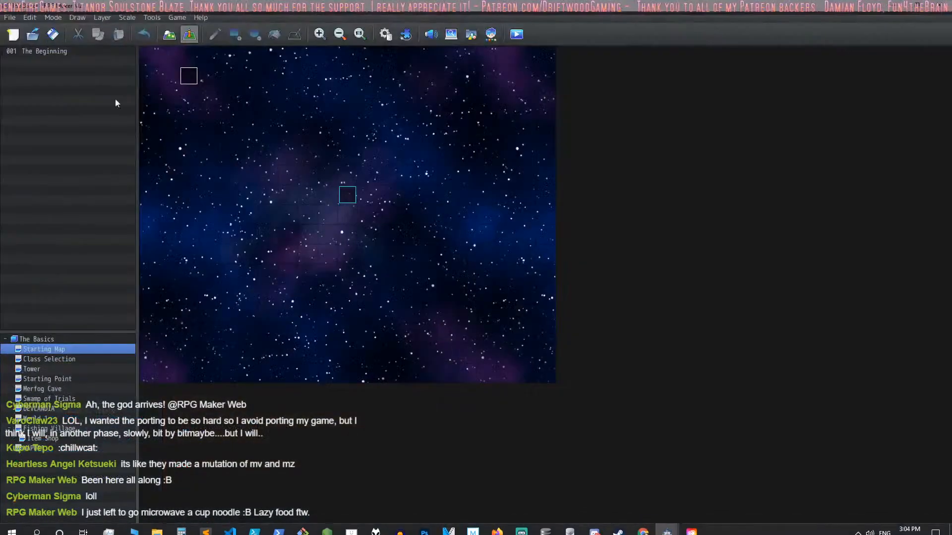
Save the changes to The Basics and open the BareBones project from the BareBonesMZ folder instead.
click(10, 17)
click(23, 42)
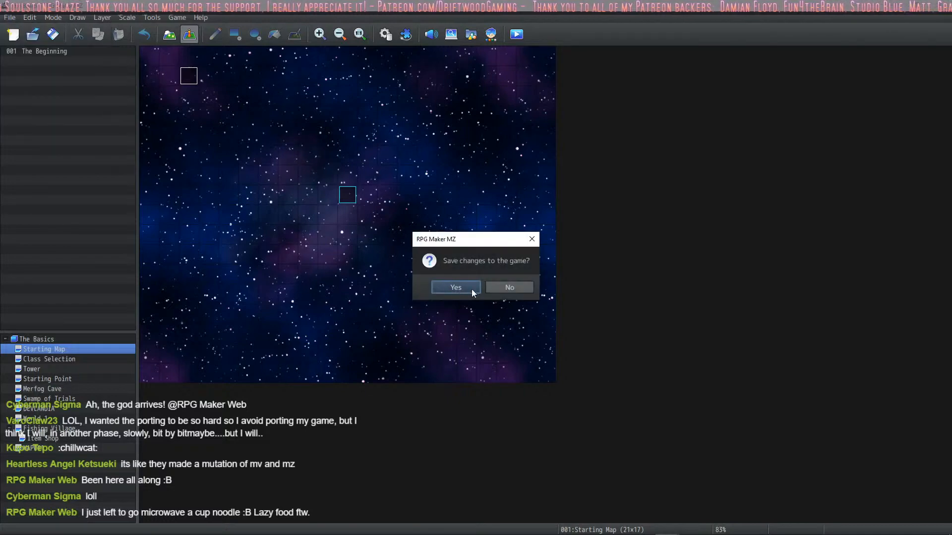
click(472, 289)
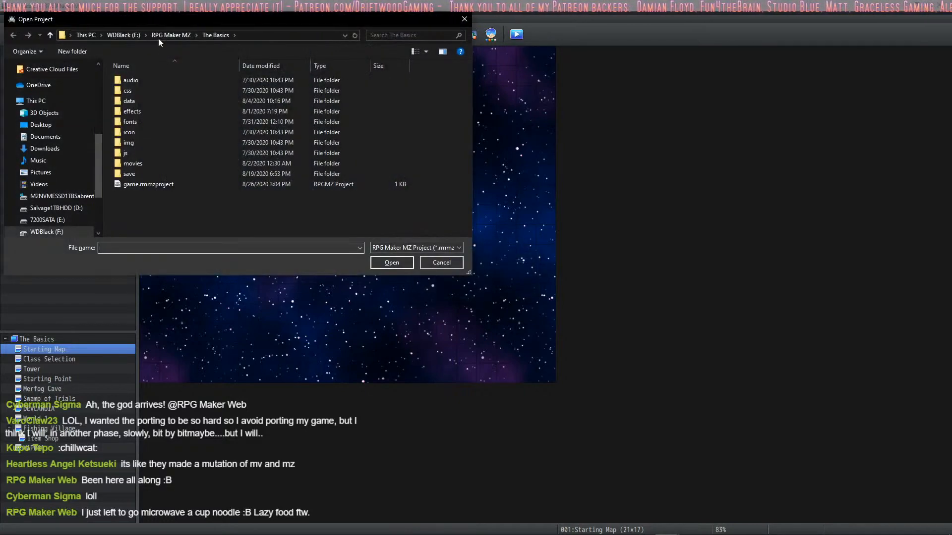
click(168, 34)
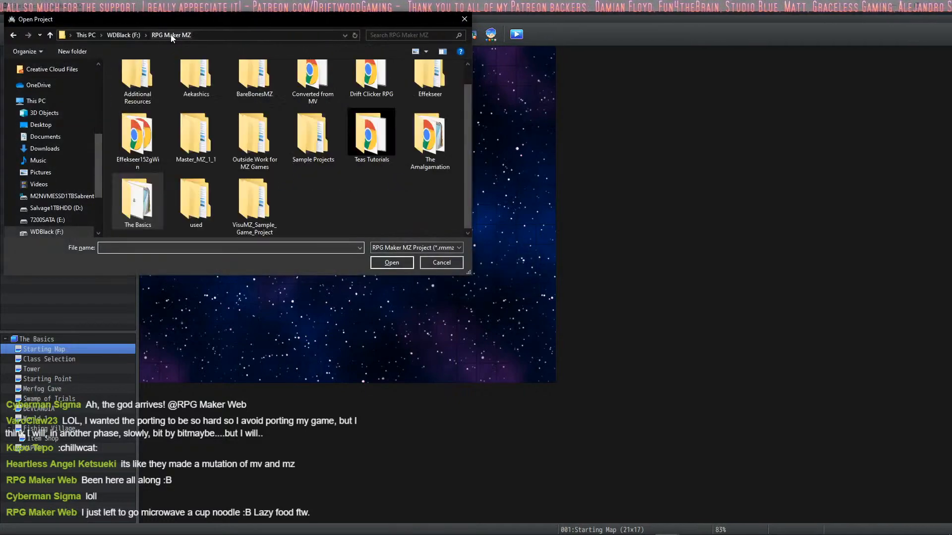
click(148, 98)
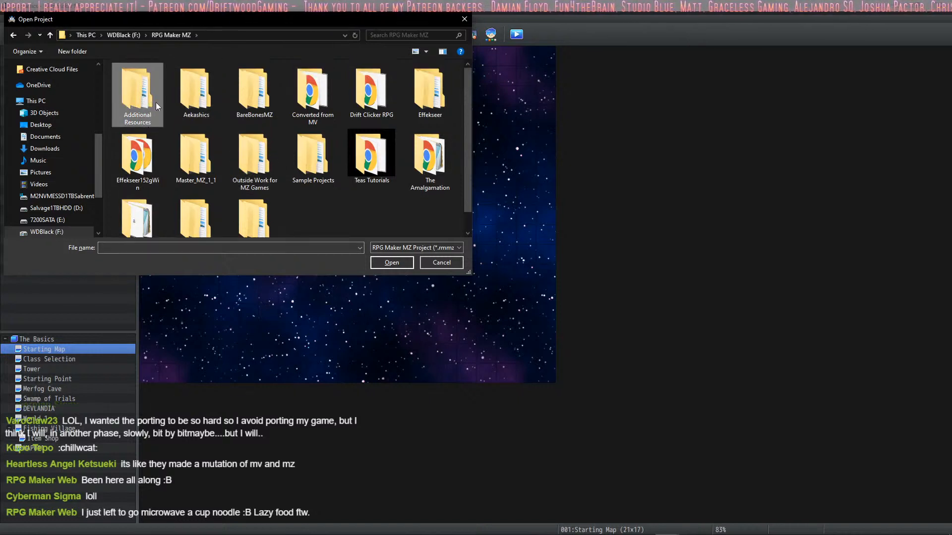
double_click(194, 99)
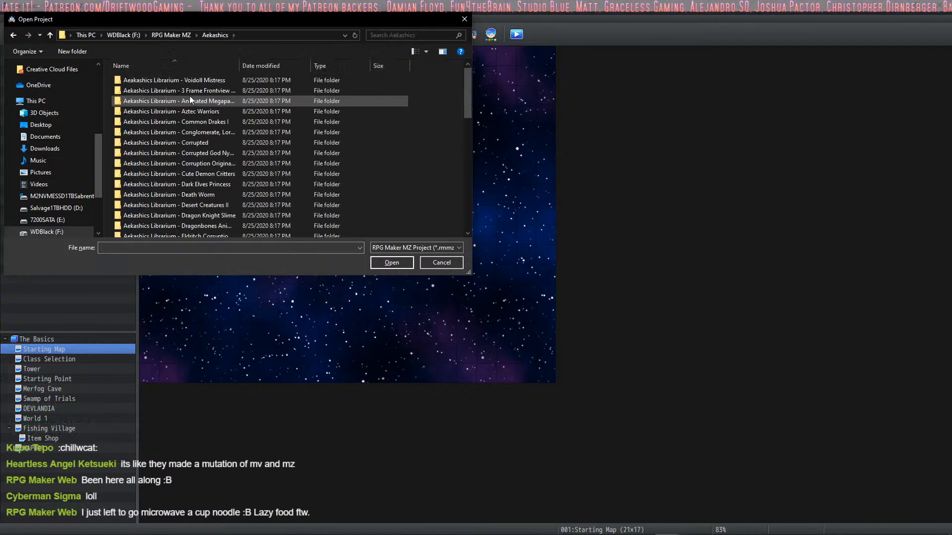
click(173, 35)
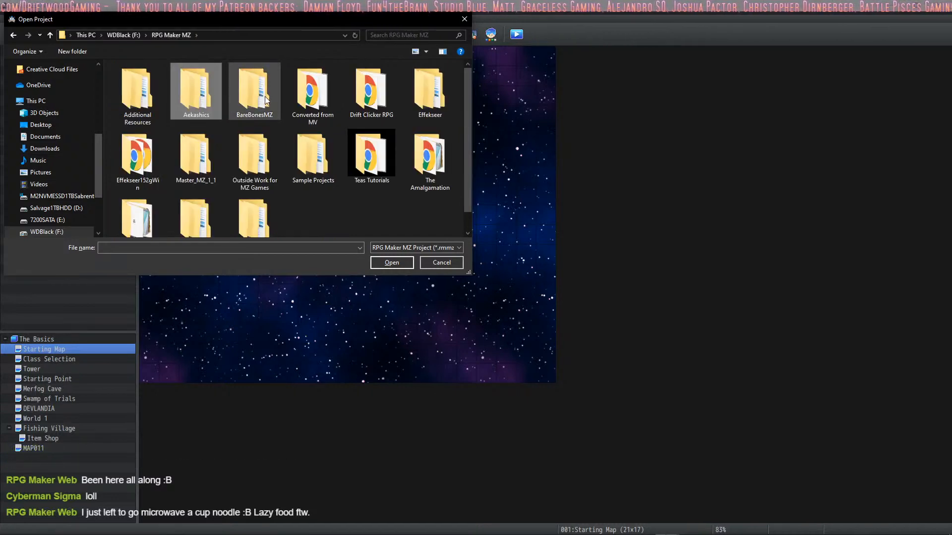
double_click(249, 99)
double_click(143, 79)
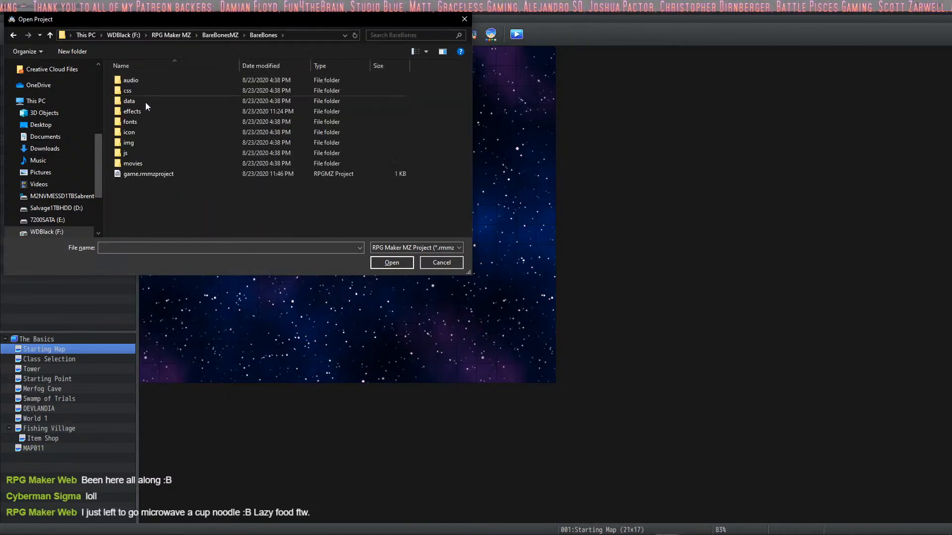
double_click(150, 175)
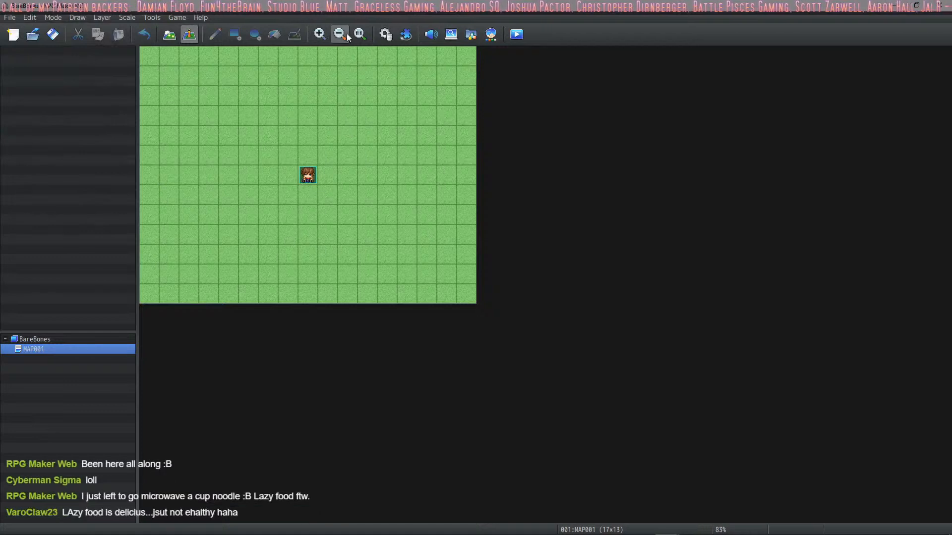
Look through the animation list in the BareBones database and close the database.
click(385, 35)
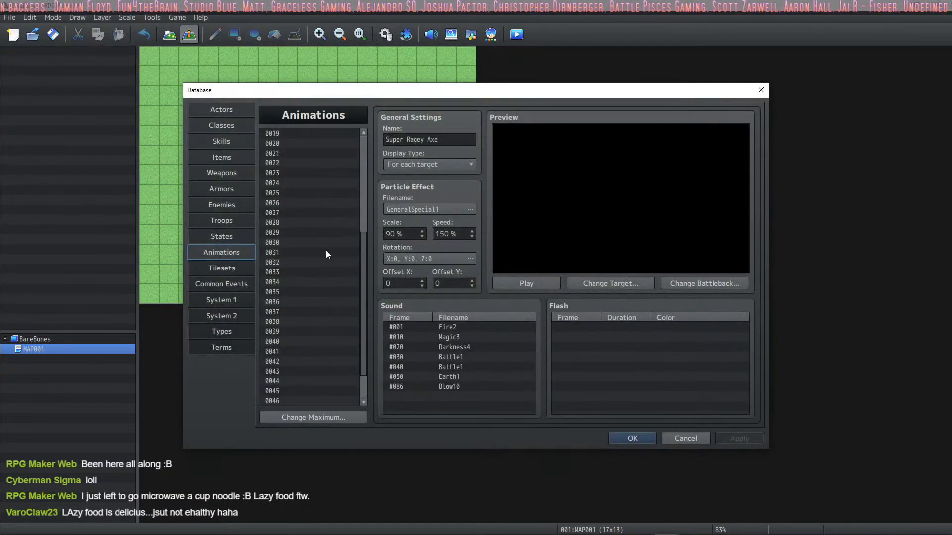
drag(361, 258, 361, 289)
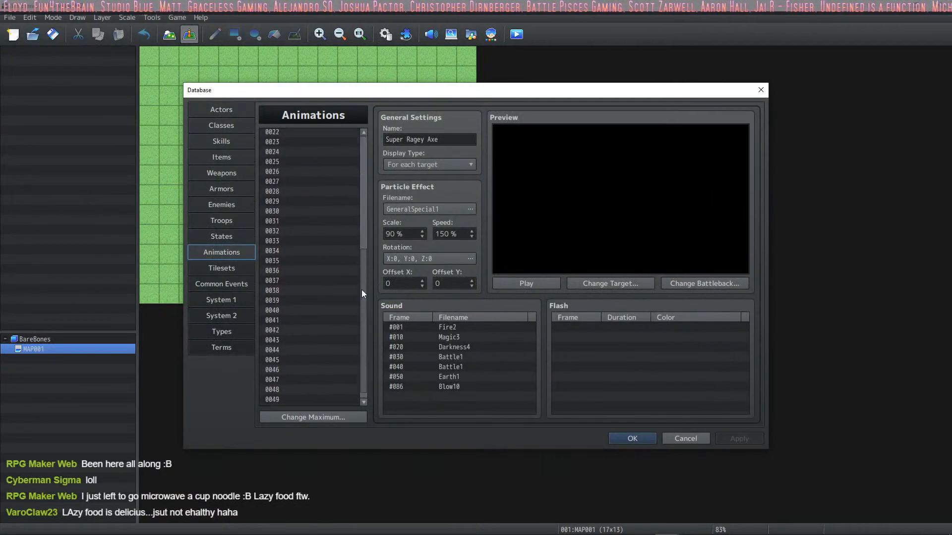
click(632, 438)
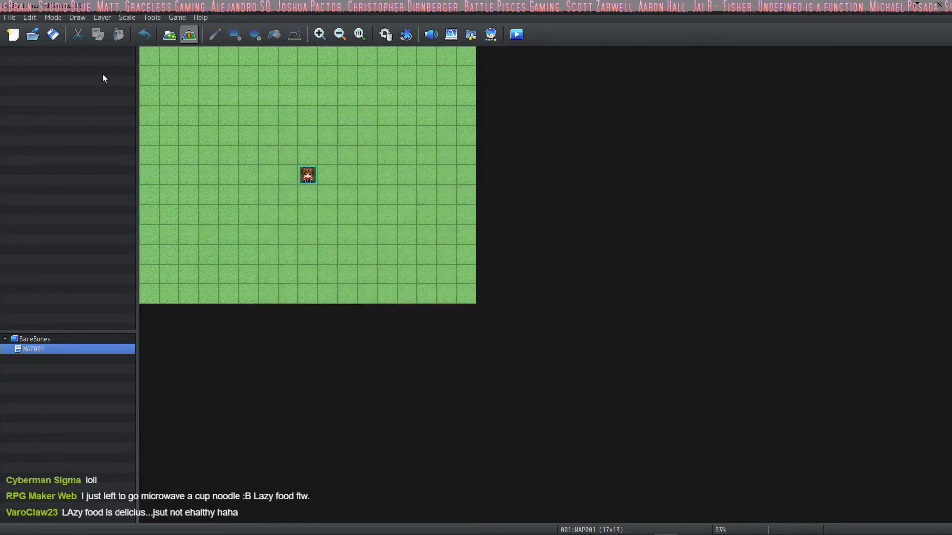
Save the changes to BareBones and open game.rmmzproject from the Converted from MV folder instead.
click(30, 17)
click(42, 52)
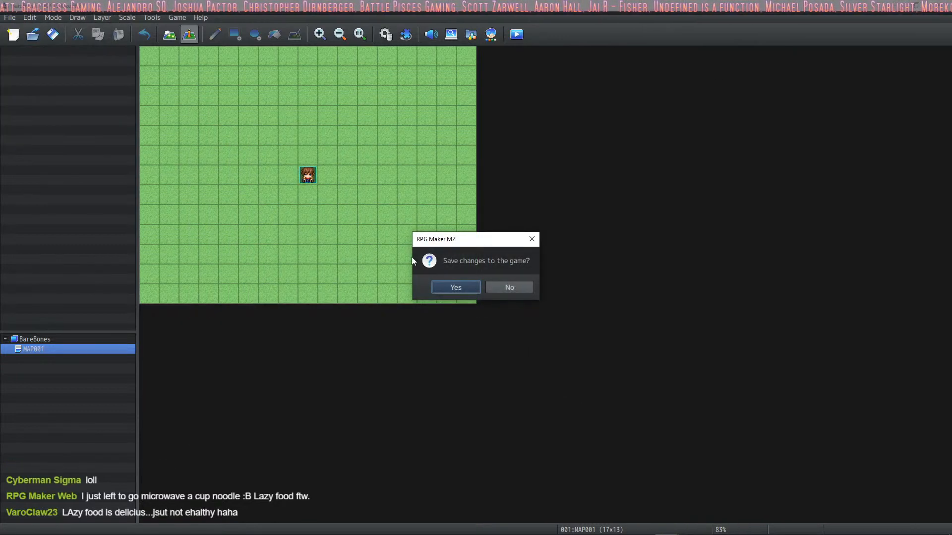
click(456, 288)
click(220, 34)
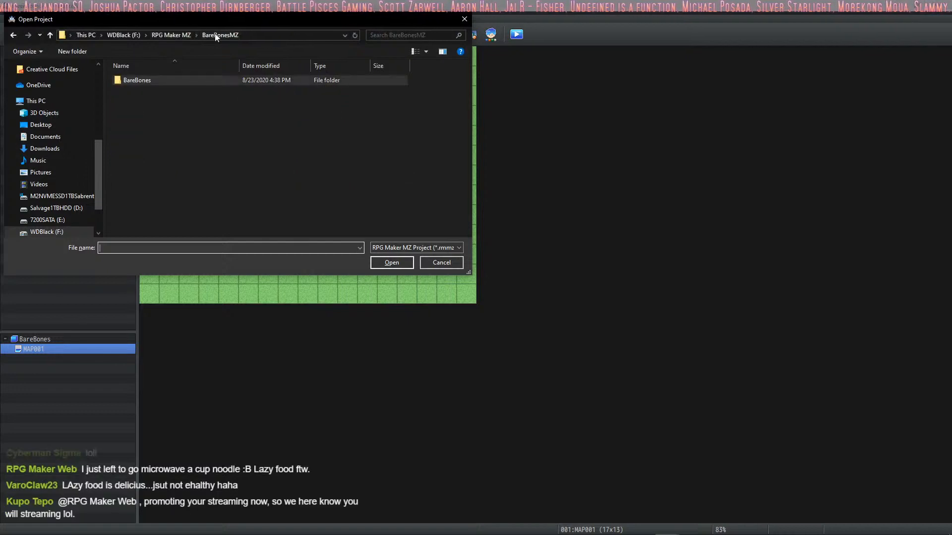
click(180, 35)
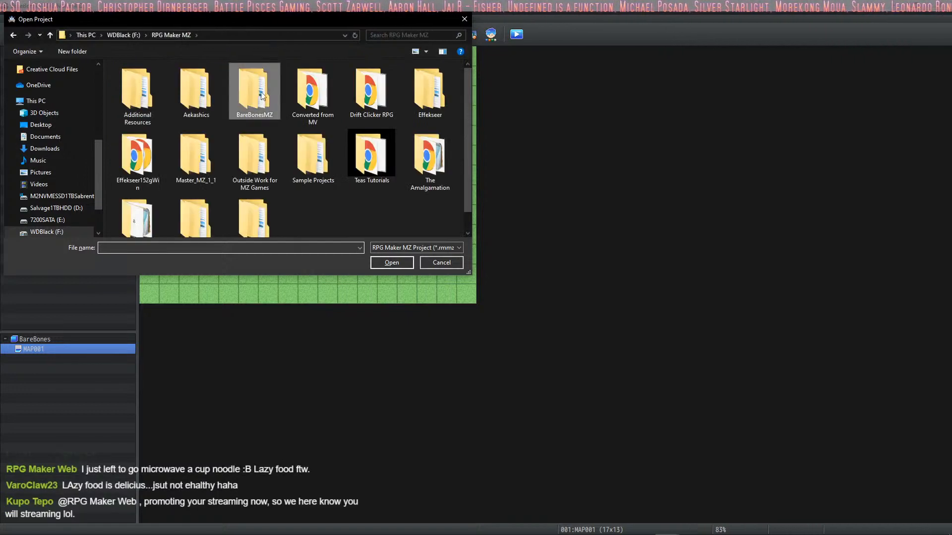
double_click(313, 92)
click(139, 195)
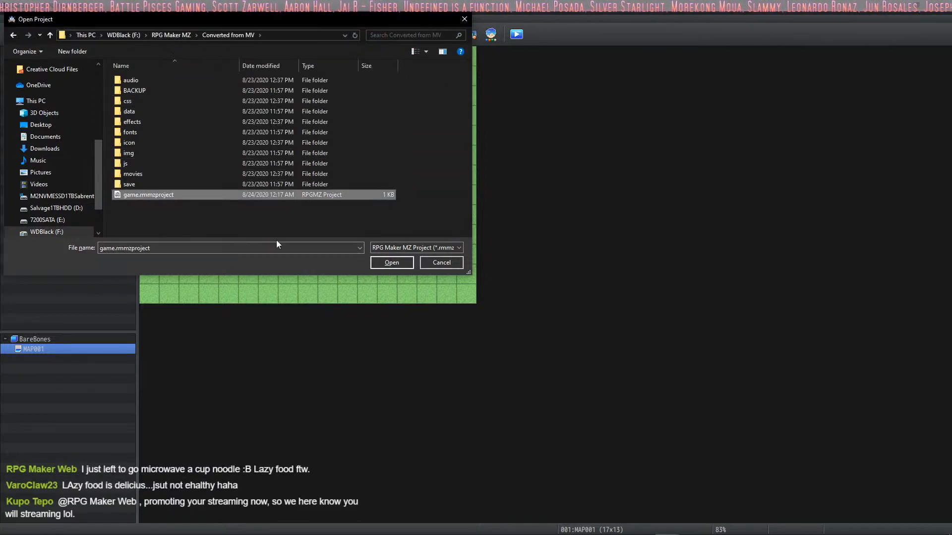
click(391, 263)
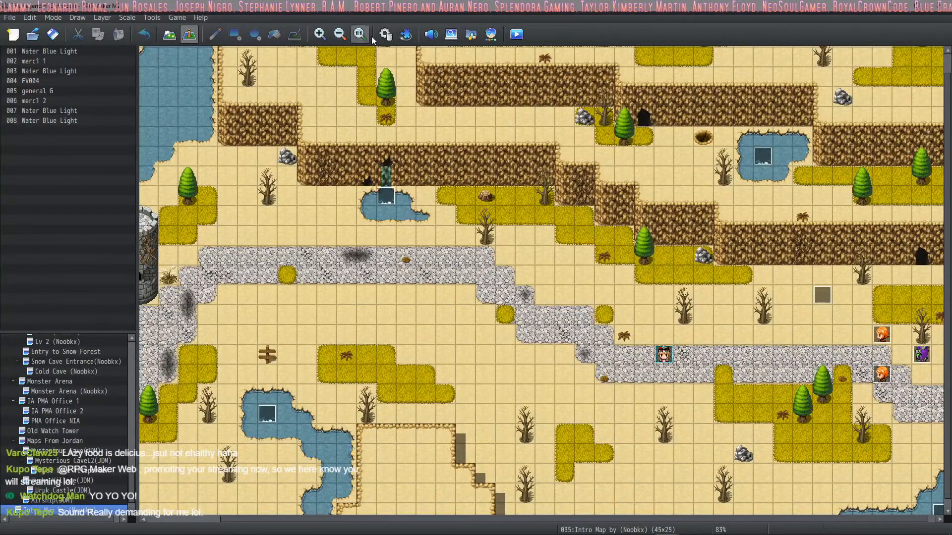
Open the database's animations, play the Slash Special 2 preview, and check the entries from Poison to Thunder One 1.
click(386, 35)
click(322, 144)
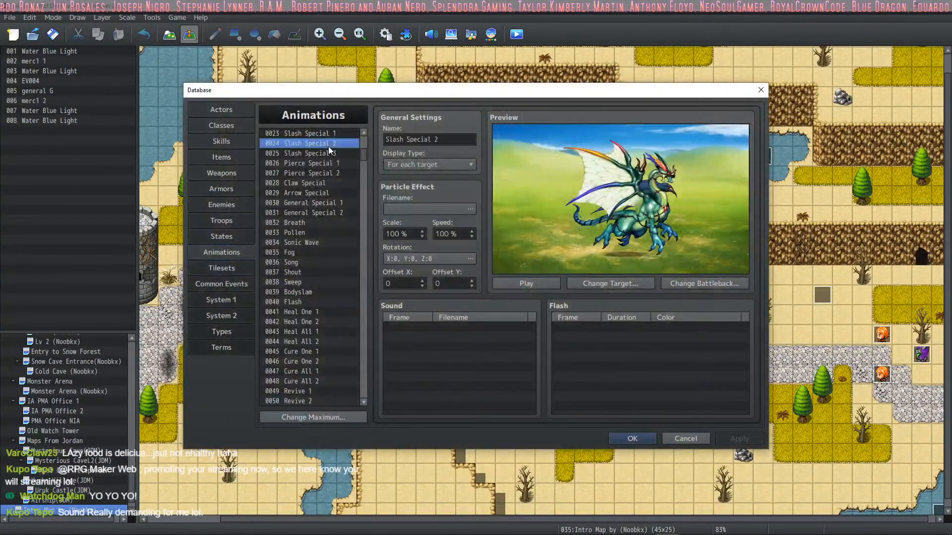
click(540, 280)
scroll(358, 164, down, 10)
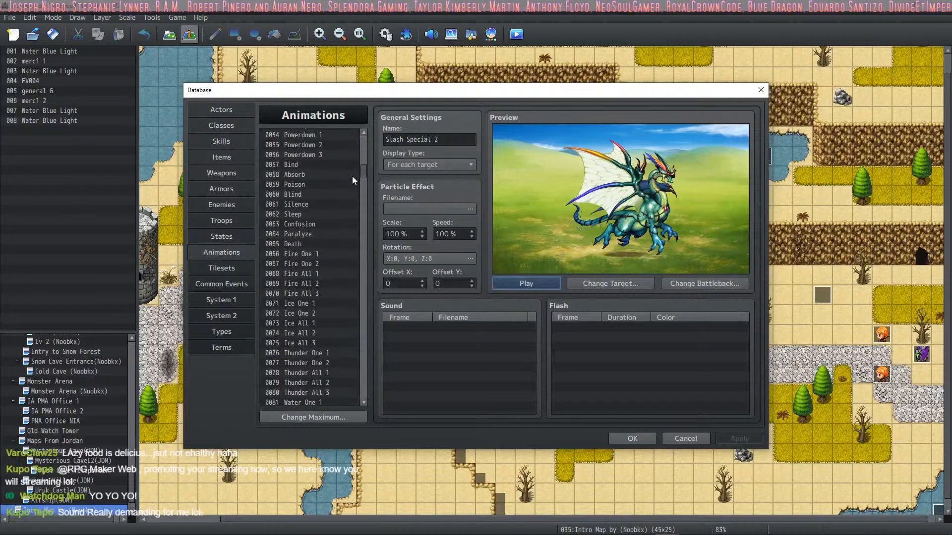
click(347, 185)
click(332, 224)
click(315, 274)
click(313, 303)
click(308, 322)
click(310, 352)
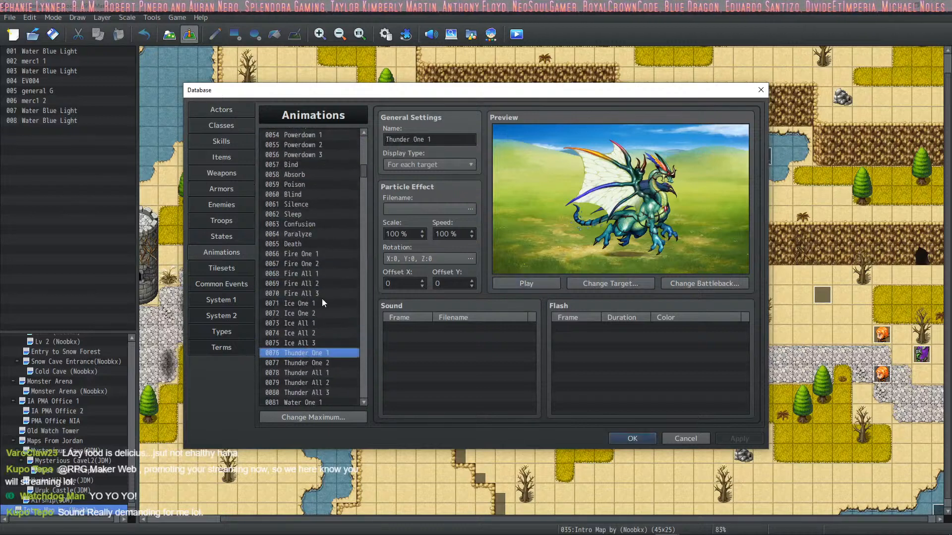
Check the Rush Combo animation and play the Cleansing Vortex and Crumbling Nature previews.
scroll(337, 295, down, 4)
drag(363, 178, 365, 278)
click(330, 282)
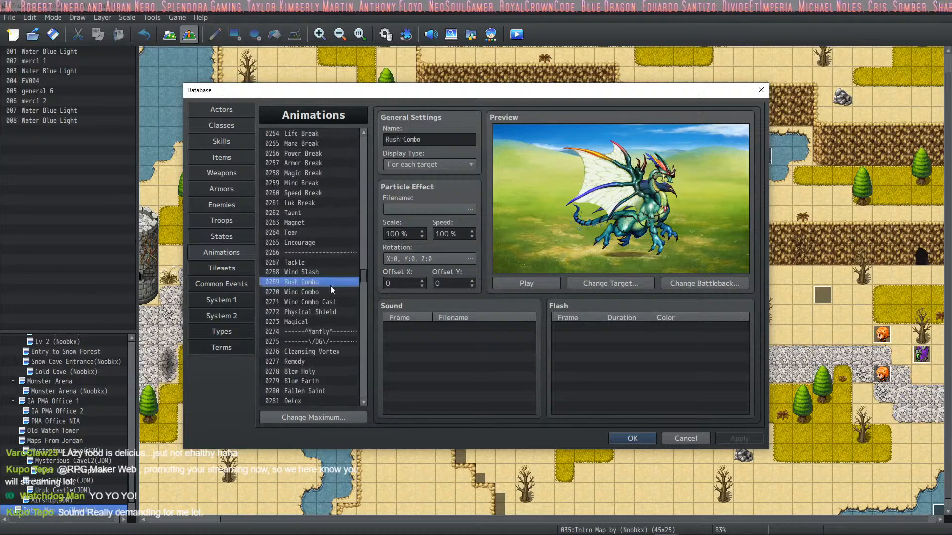
click(335, 353)
click(537, 282)
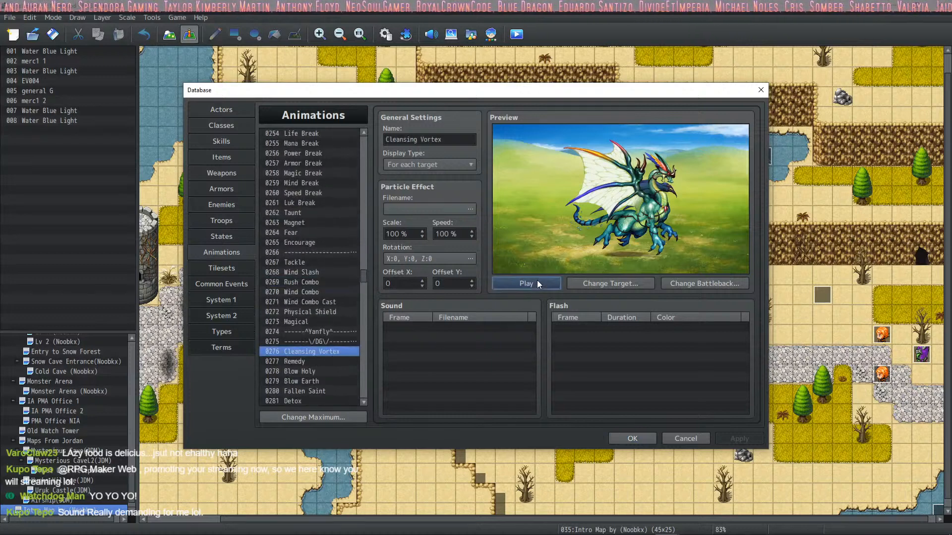
scroll(333, 339, down, 2)
scroll(332, 338, down, 2)
drag(362, 284, 363, 363)
click(304, 300)
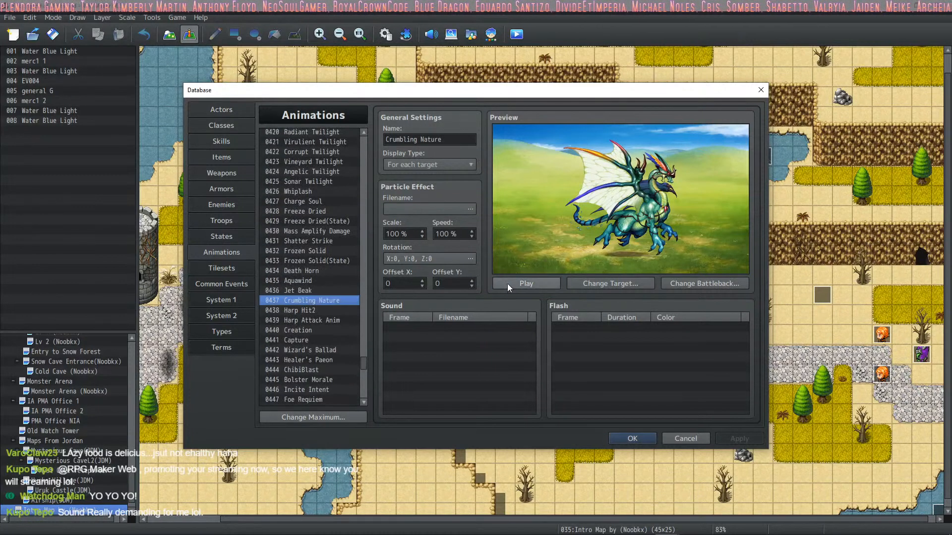
click(507, 283)
Check the particle effect settings of the Phoenix Paeon, Pruple Flare and Razor Swipe animations.
scroll(321, 326, down, 3)
click(353, 370)
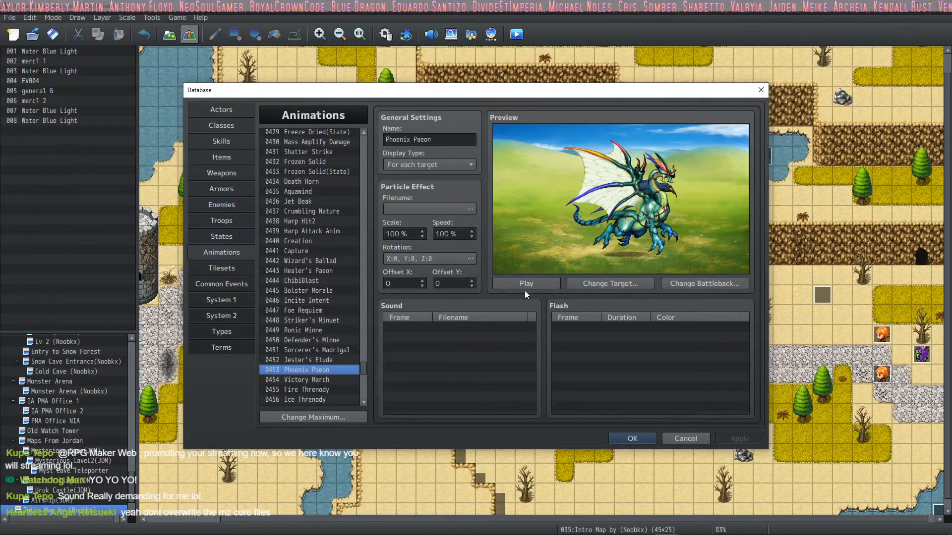
drag(363, 369, 365, 391)
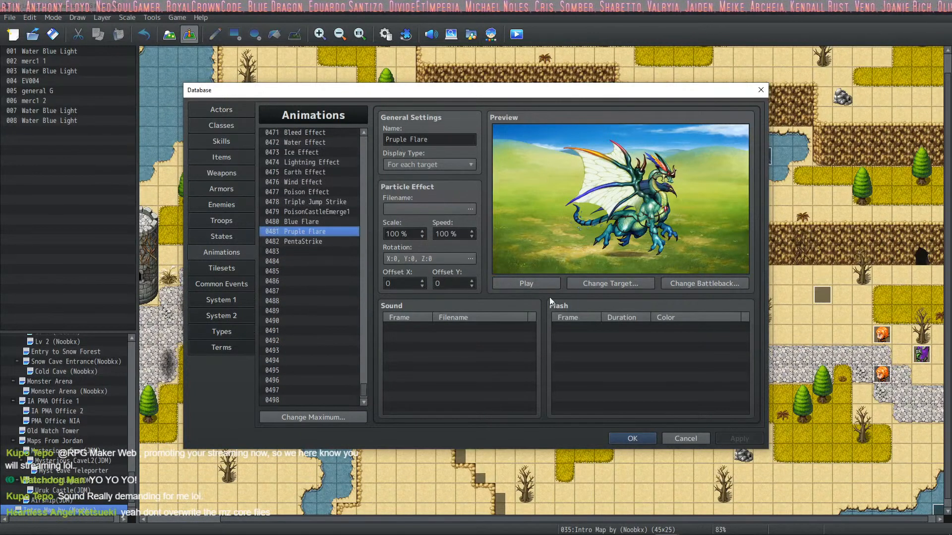
drag(359, 388, 359, 317)
click(305, 192)
click(314, 242)
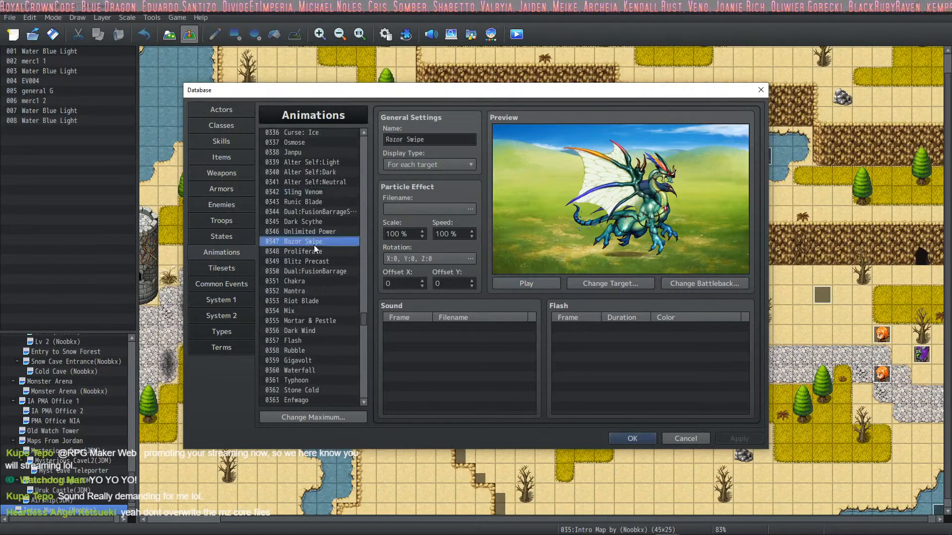
Check the animations near the start of the list, including Hit Effect and Hit Ice, and close the database.
drag(362, 318, 376, 173)
click(323, 244)
scroll(330, 292, down, 3)
click(323, 342)
click(325, 164)
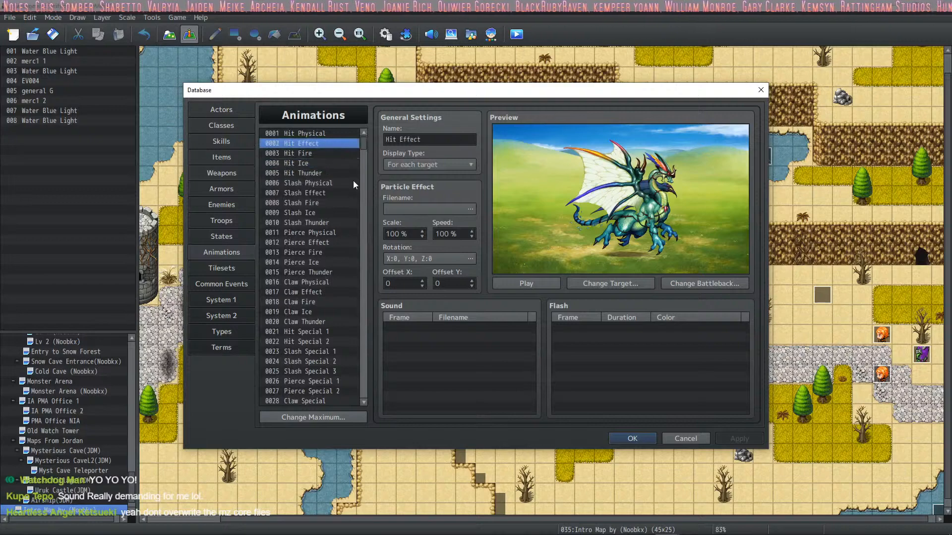
click(628, 438)
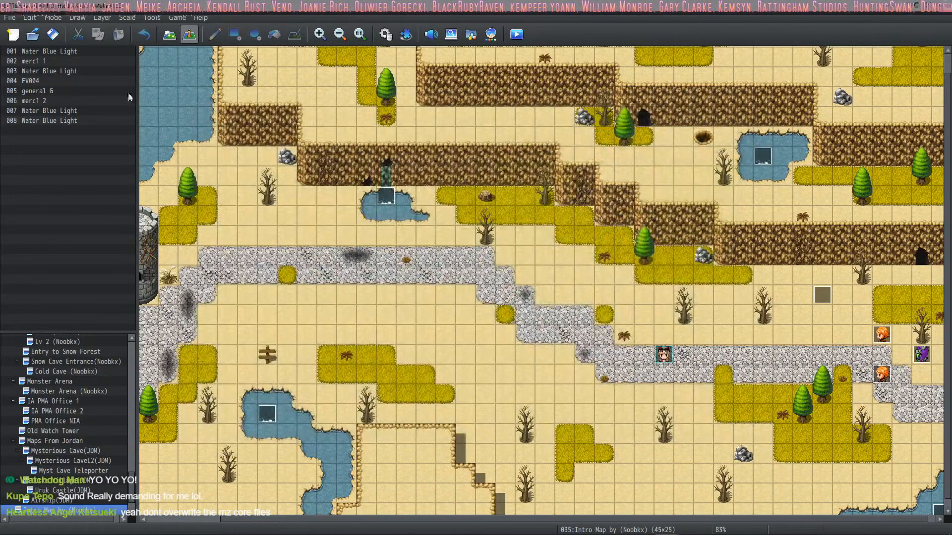
Save the converted project, browse the RPG Maker MZ folder for another project, and cancel opening one.
click(10, 17)
click(23, 37)
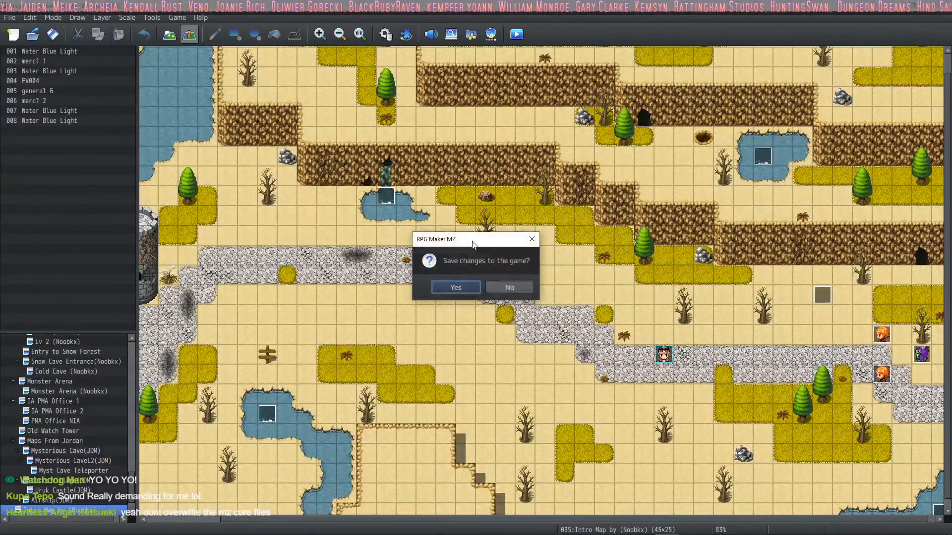
click(468, 286)
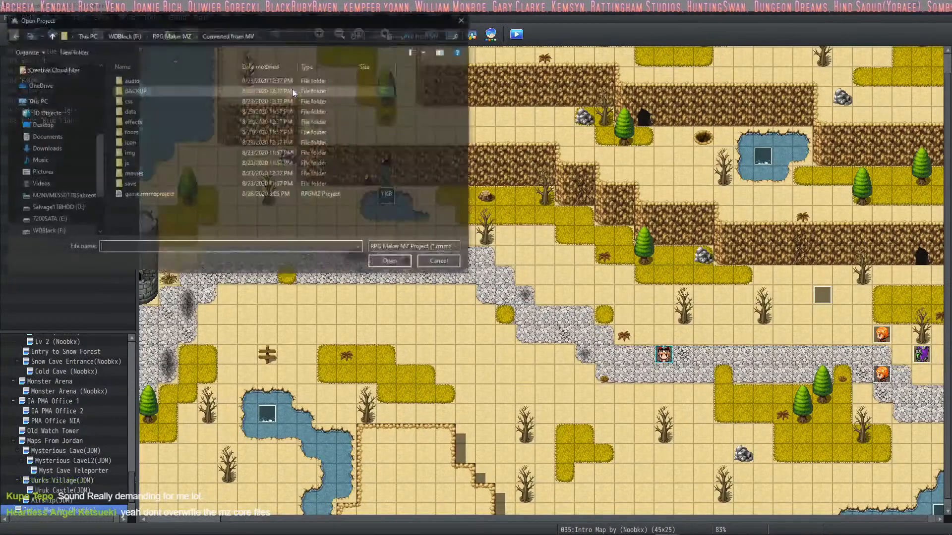
click(190, 35)
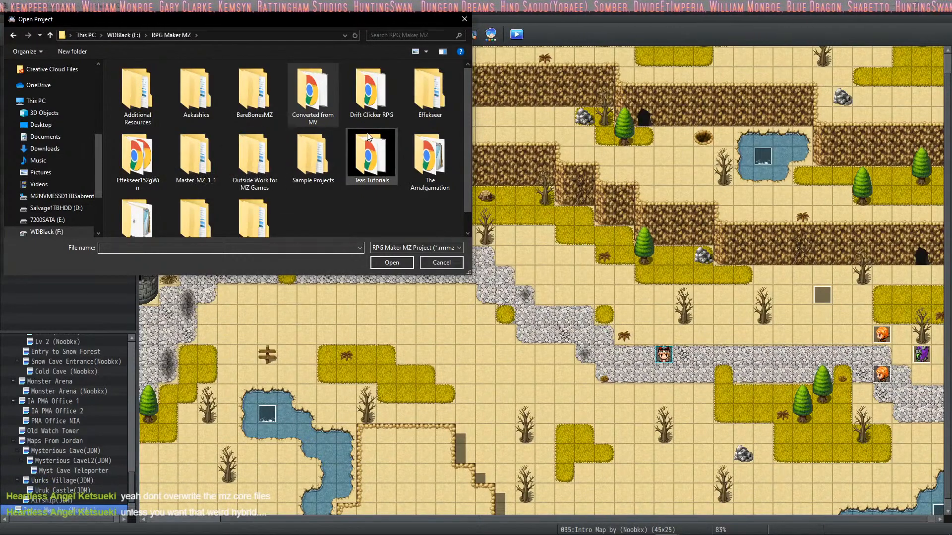
scroll(427, 159, down, 1)
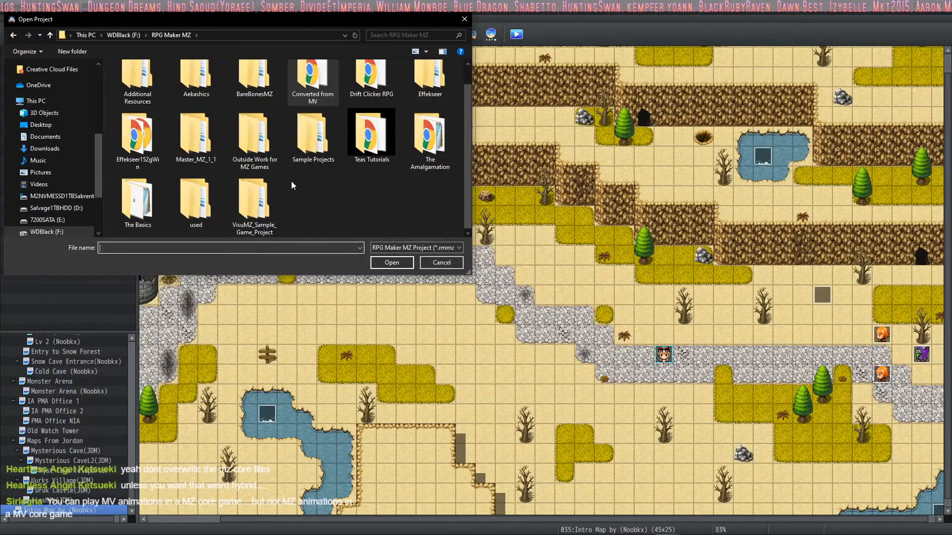
click(427, 263)
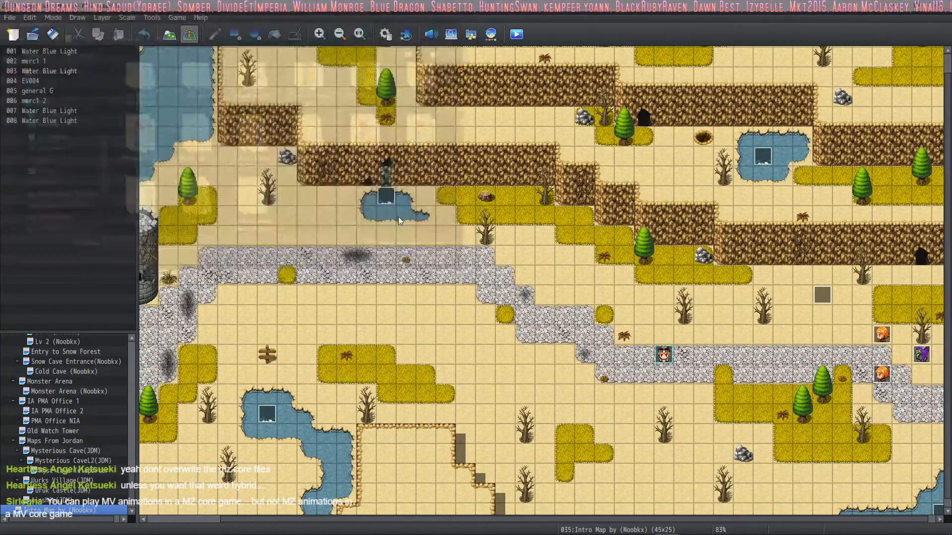
Reopen the database, play the Hit Ice animation preview, and close the database without changes.
click(384, 34)
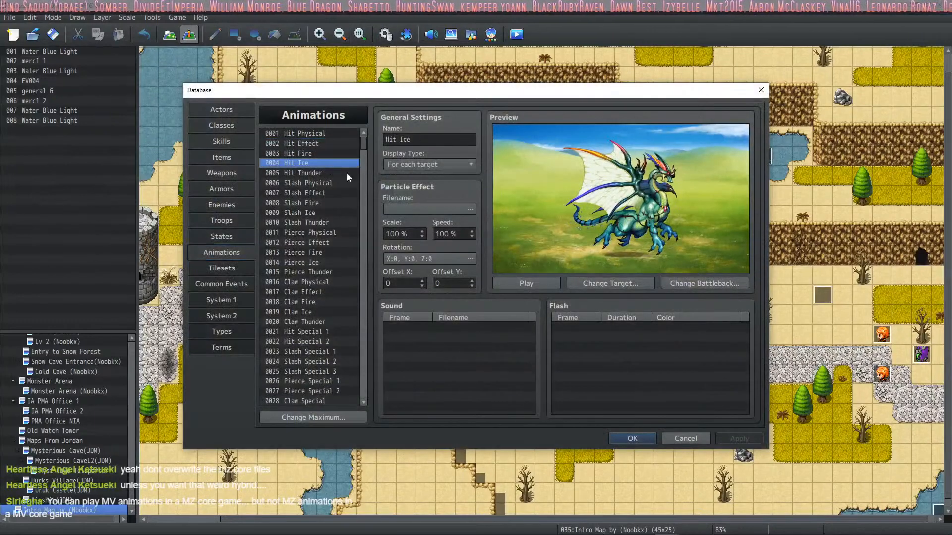
mouse_move(364, 146)
mouse_down()
mouse_move(372, 177)
mouse_move(358, 130)
mouse_up()
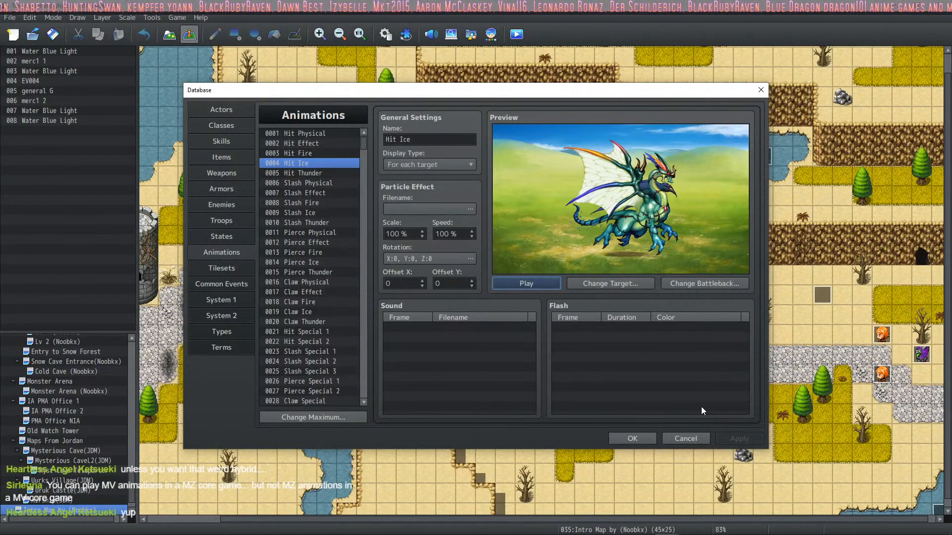
click(686, 439)
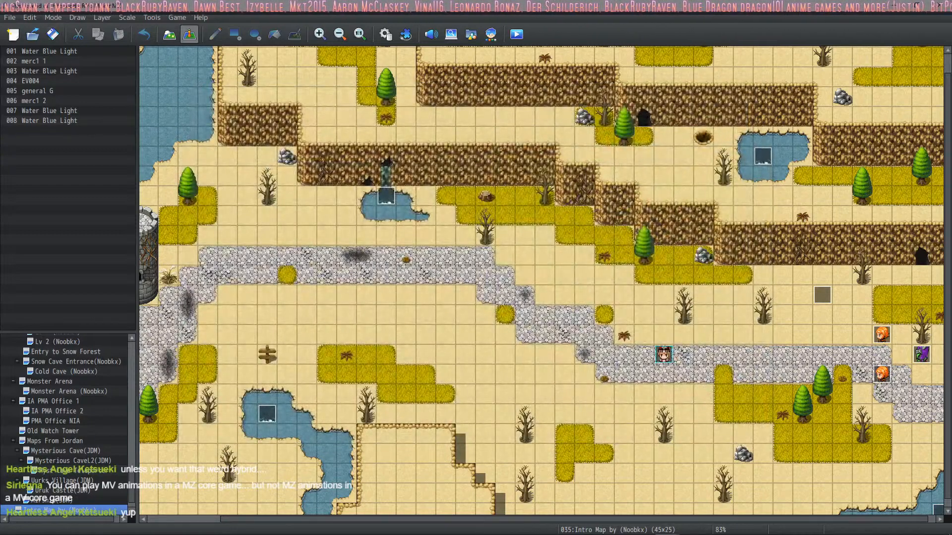
Look inside the Master_MZ_1_1 folder and its Master_Demo_MZ subfolder for a project to open.
click(9, 17)
click(35, 41)
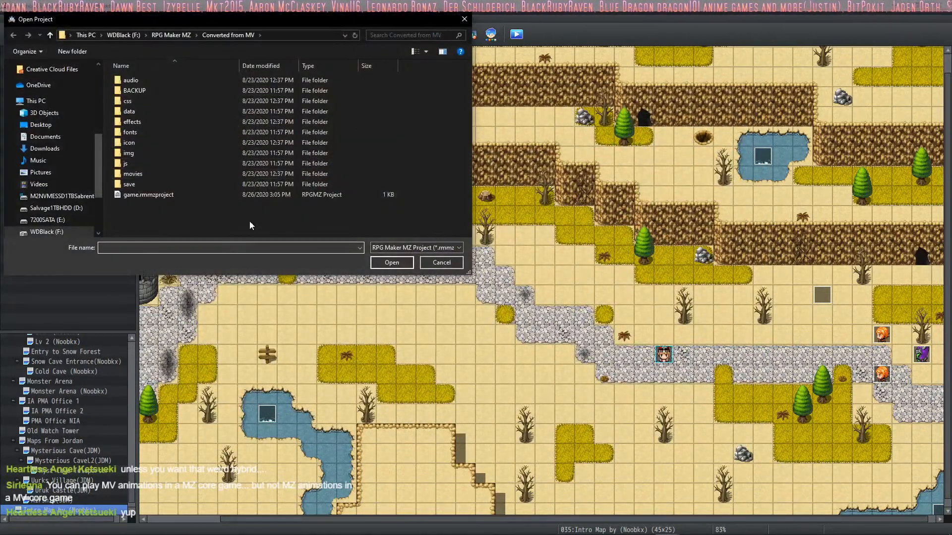
click(172, 35)
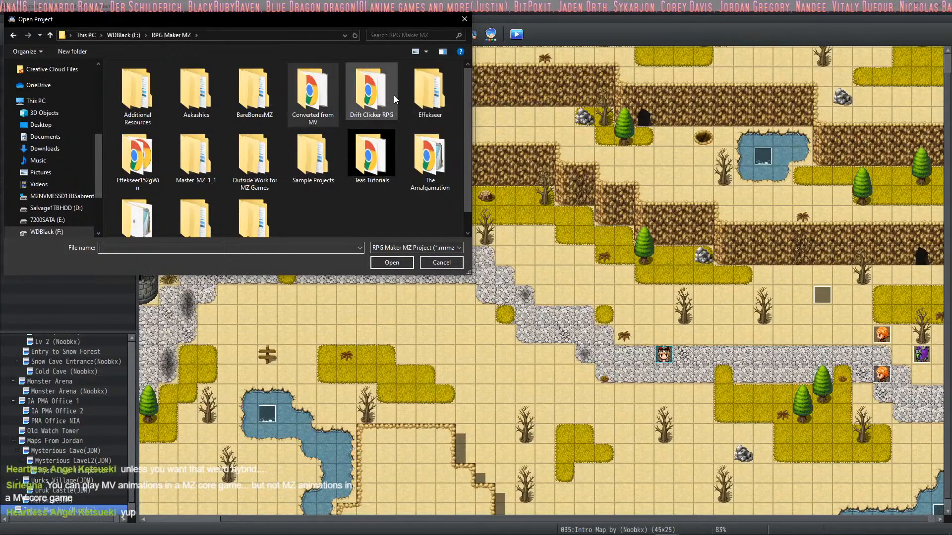
double_click(193, 144)
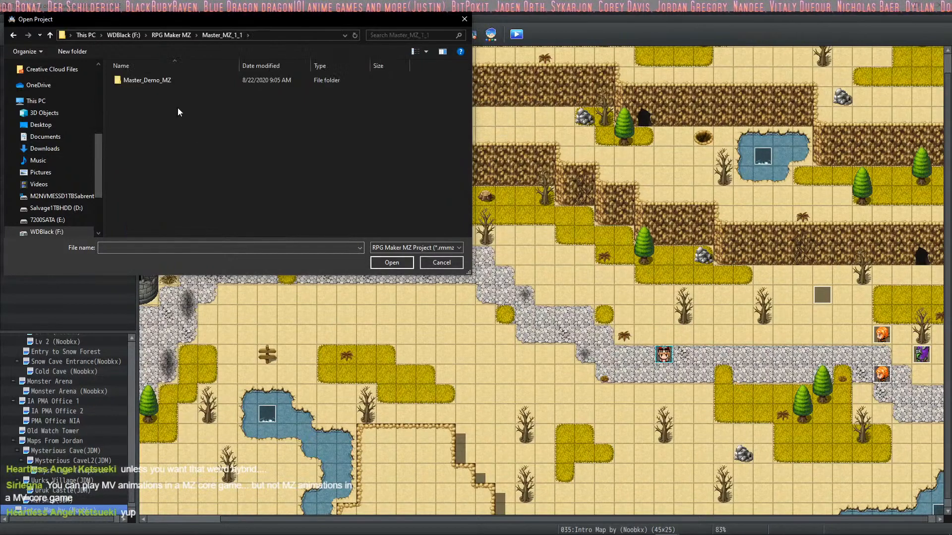
double_click(159, 81)
click(177, 34)
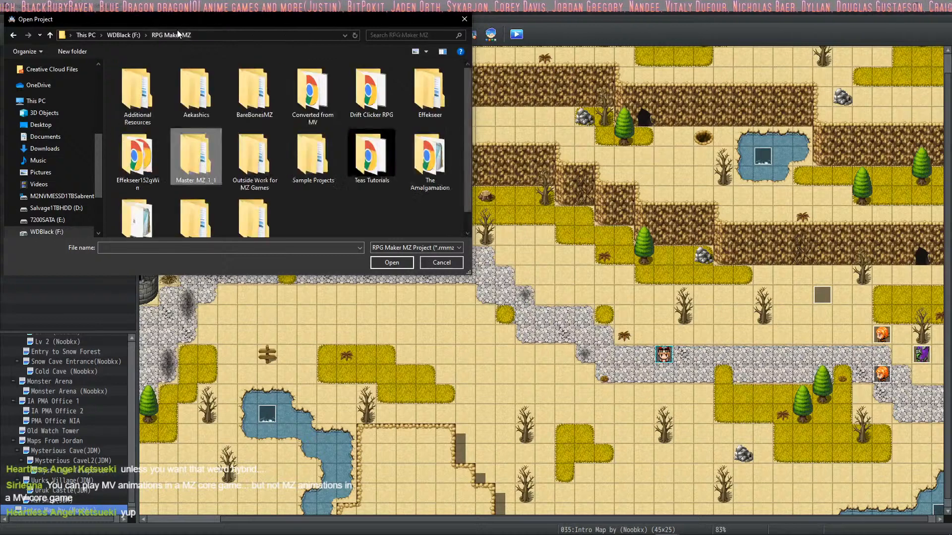
Look through the Additional Resources and Sample Projects folders for a project, and cancel opening one.
scroll(218, 148, down, 1)
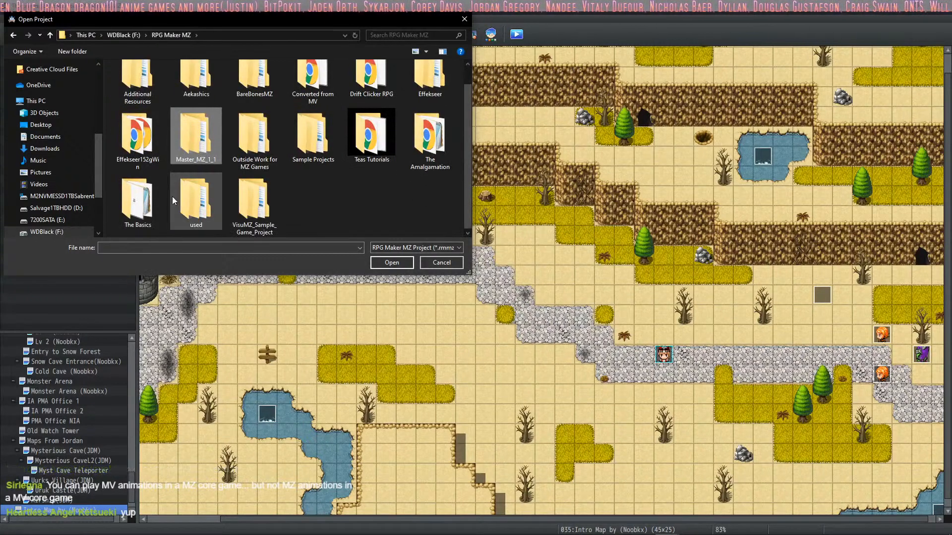
double_click(138, 82)
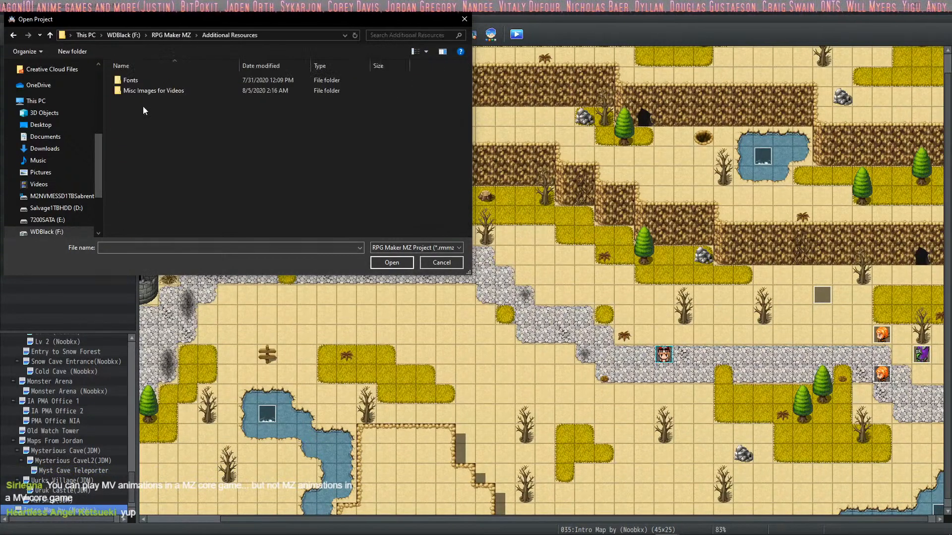
click(179, 38)
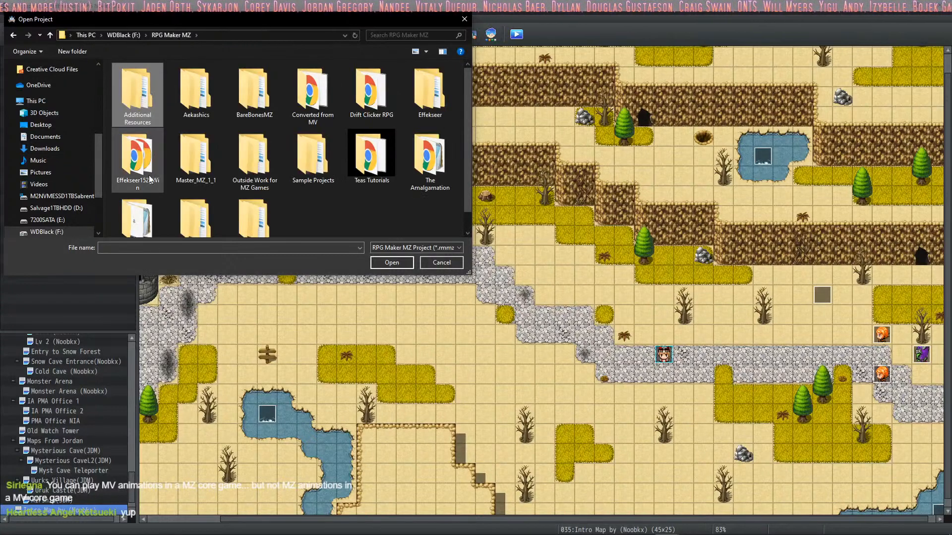
double_click(294, 150)
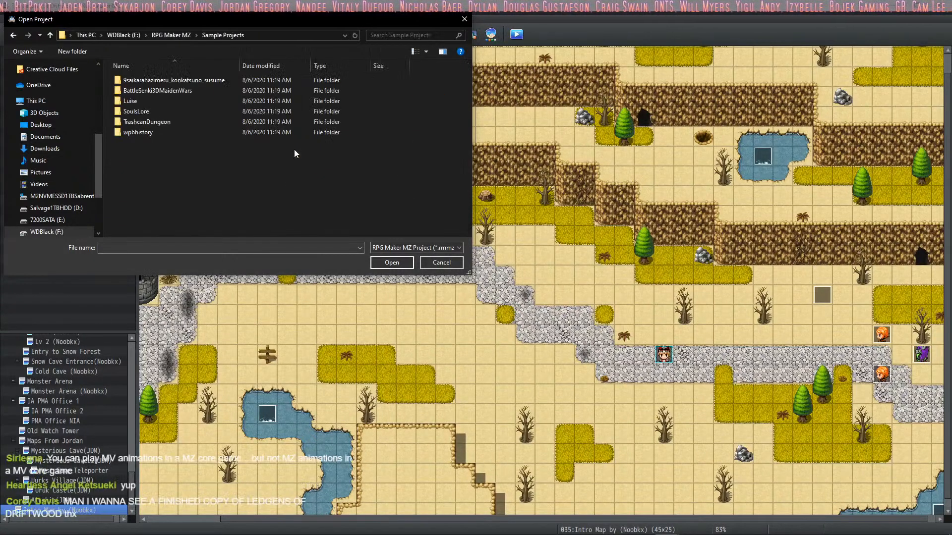
click(181, 35)
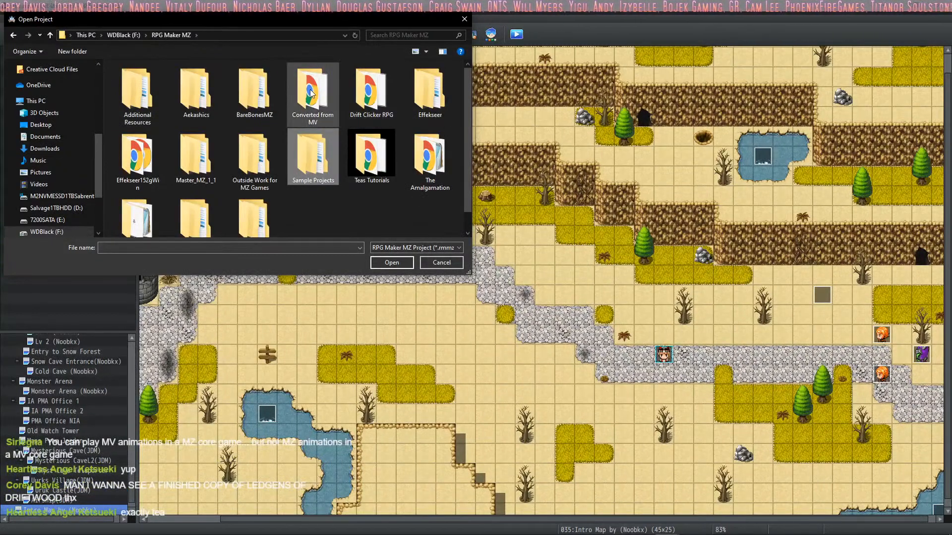
click(196, 92)
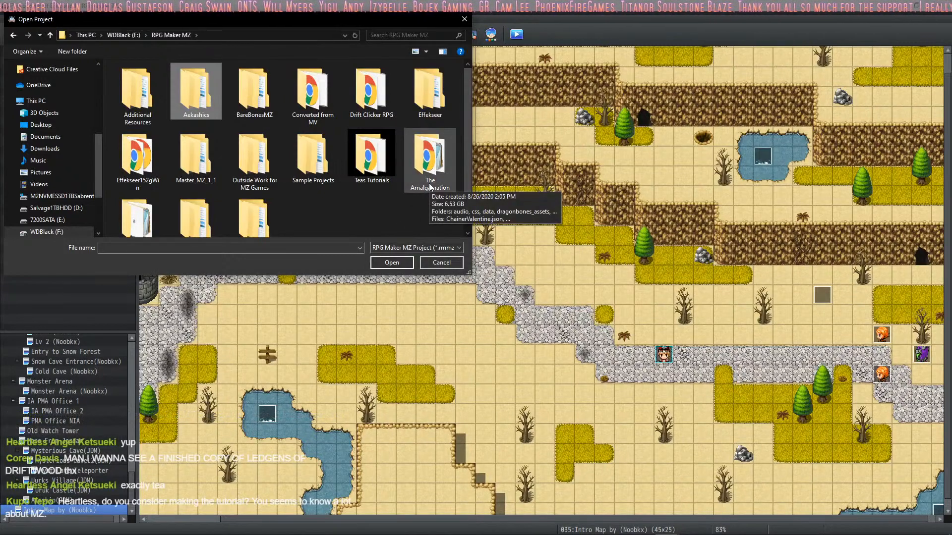
click(441, 263)
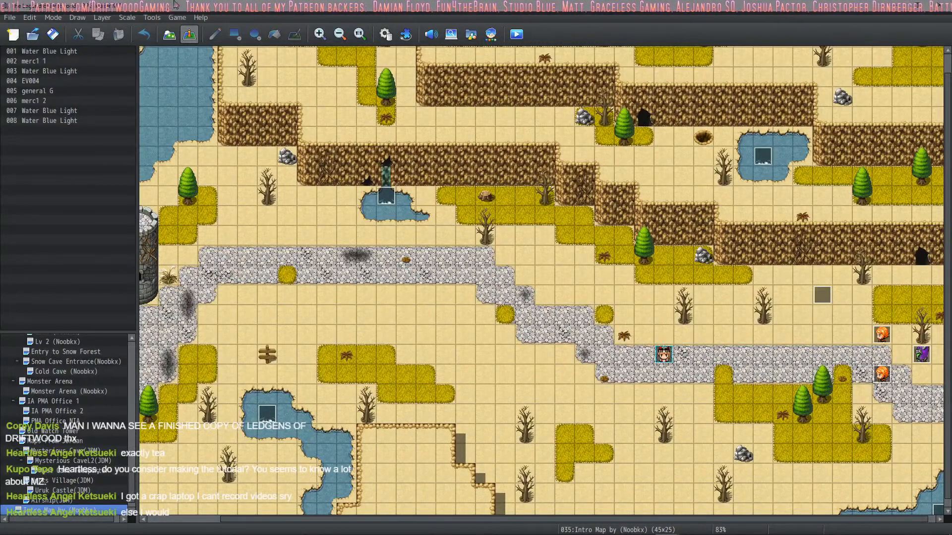
Create a new project named Animation Test in F:\RPG Maker MZ.
click(10, 18)
click(22, 35)
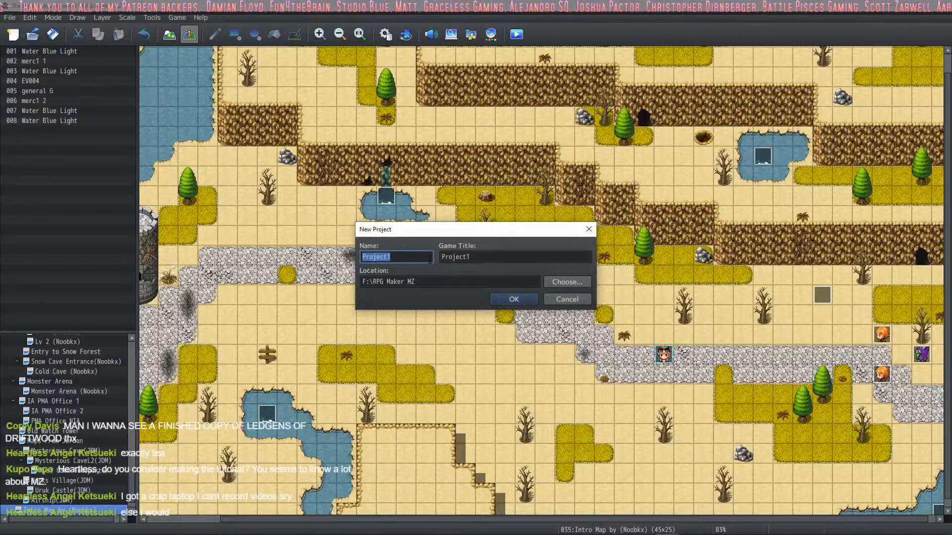
text(Animat)
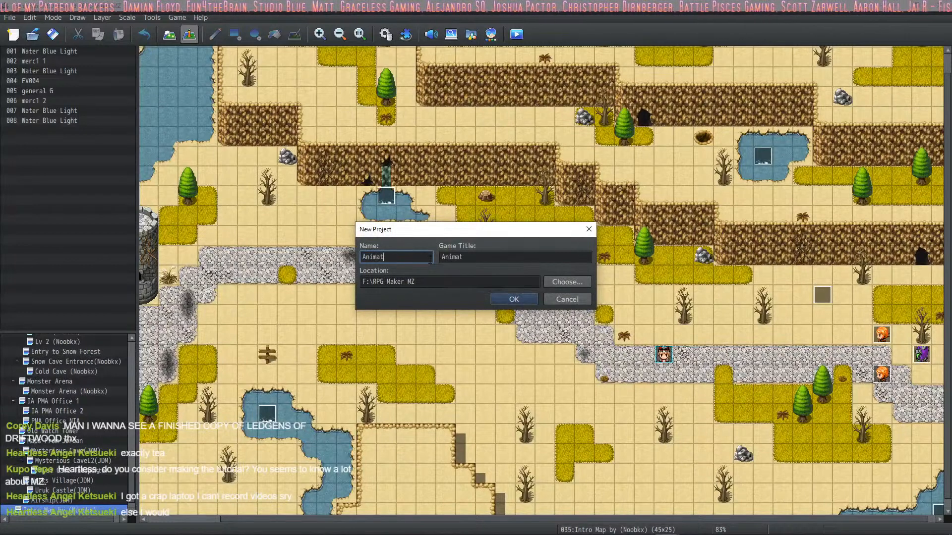
text(ion Sest)
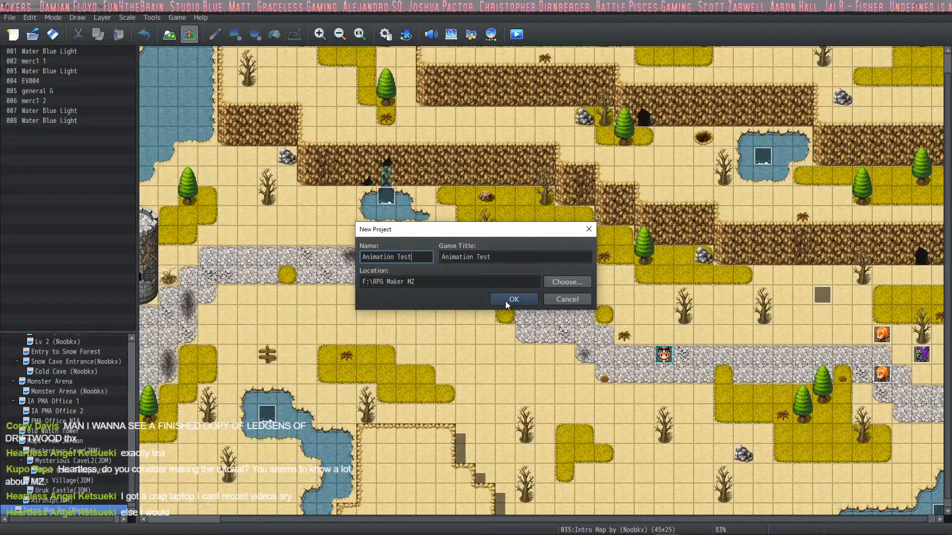
click(505, 301)
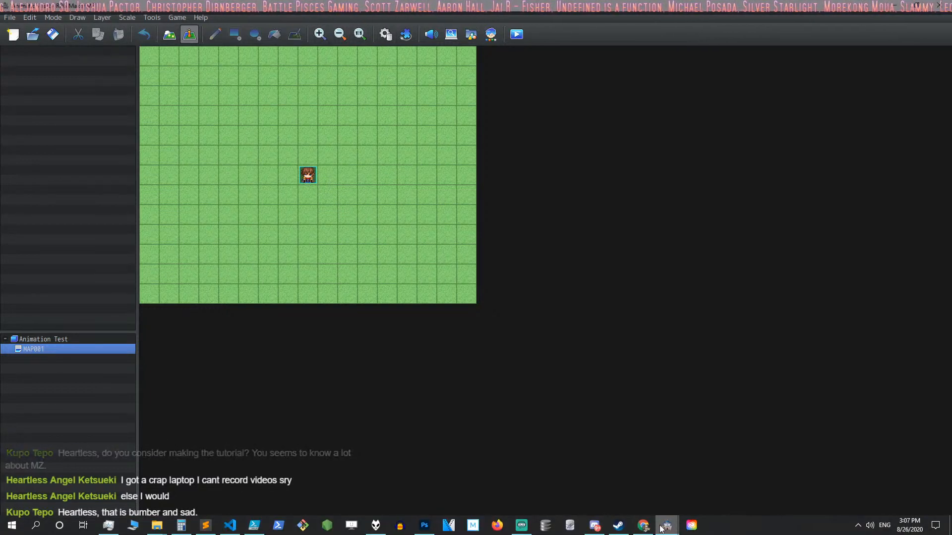
Switch to File Explorer and browse the WDBlack (F:) drive to the MV folder inside RPG Maker.
mouse_move(660, 529)
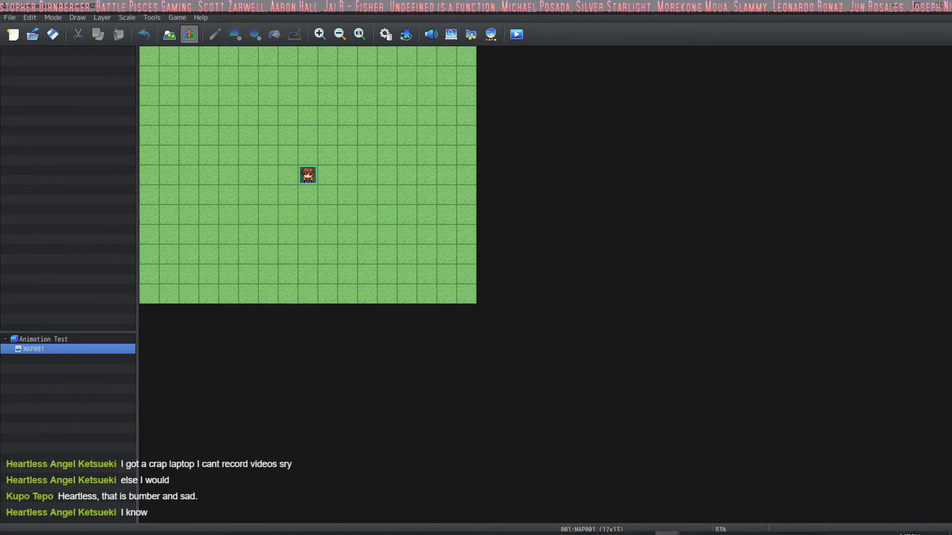
click(156, 525)
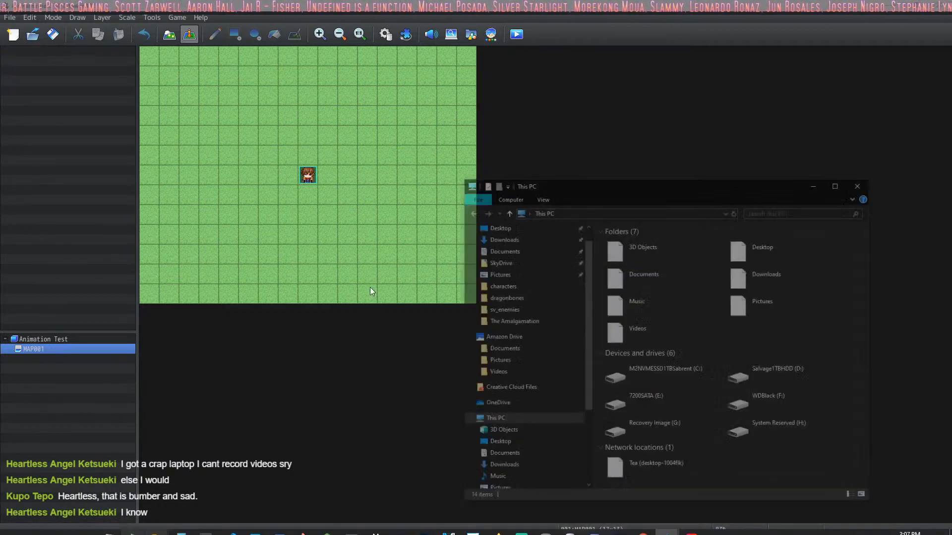
double_click(682, 404)
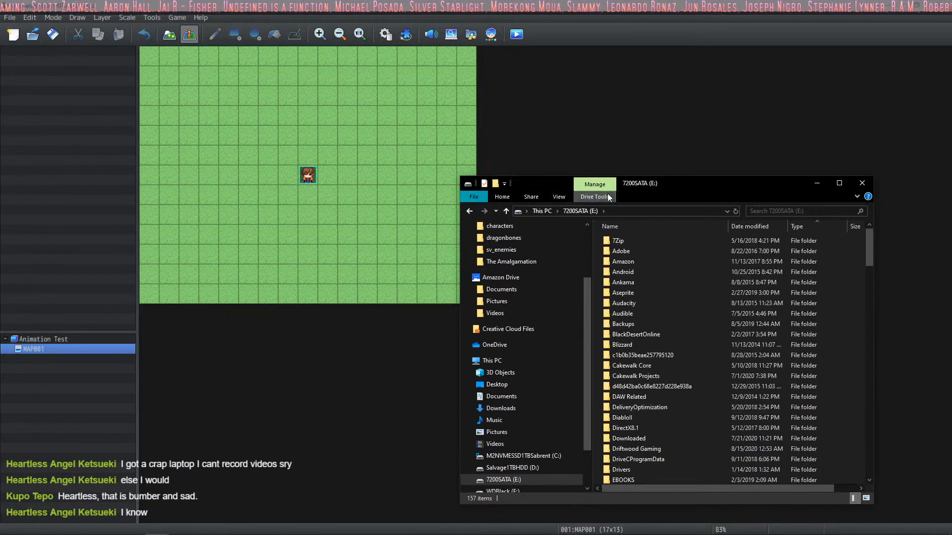
click(551, 212)
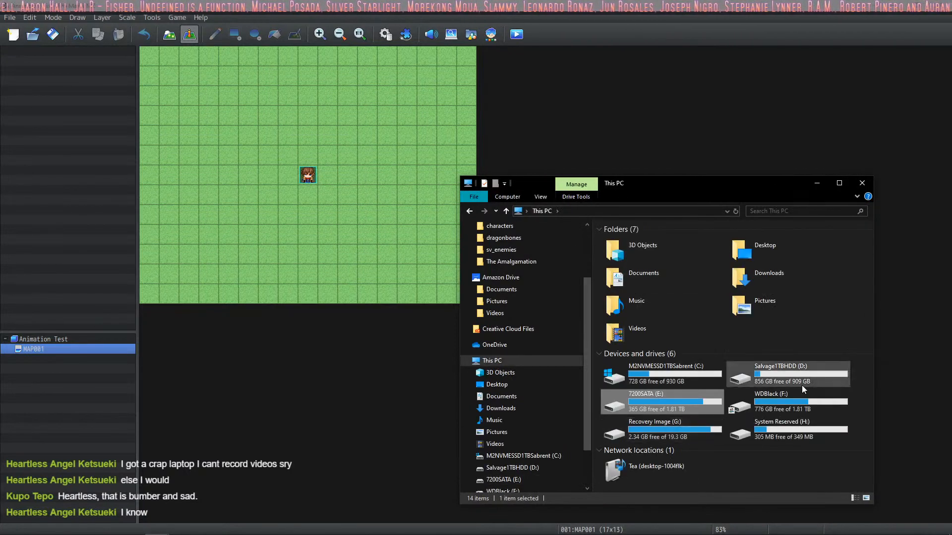
click(784, 406)
double_click(784, 405)
scroll(649, 357, down, 5)
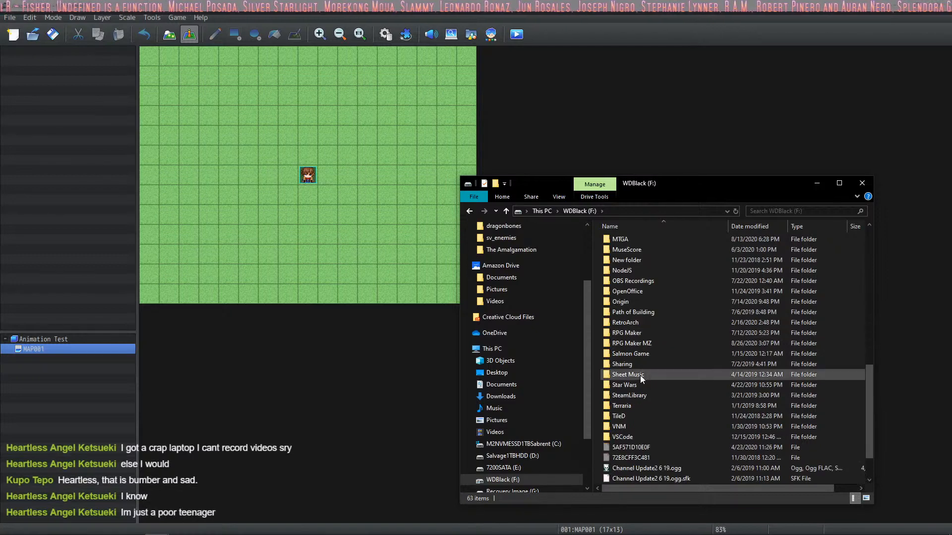
click(651, 342)
double_click(650, 342)
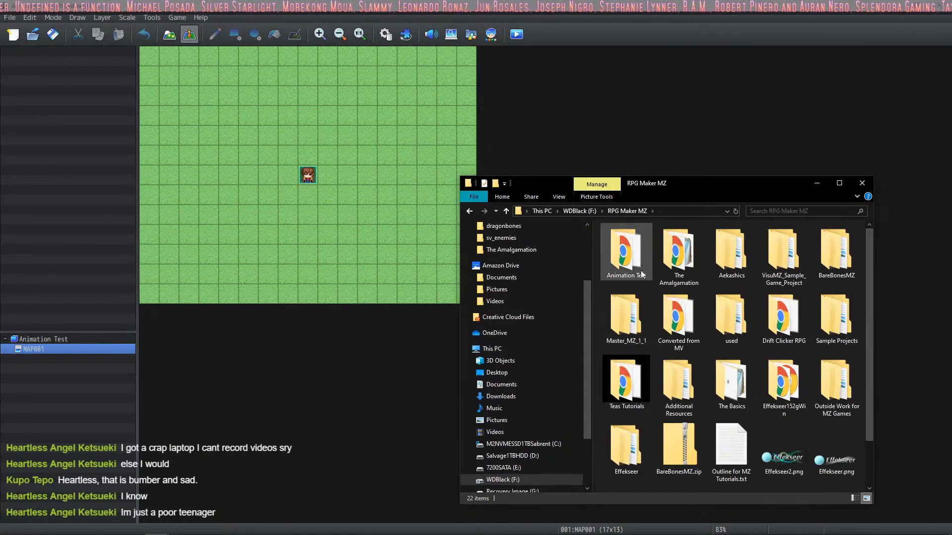
click(582, 213)
double_click(632, 468)
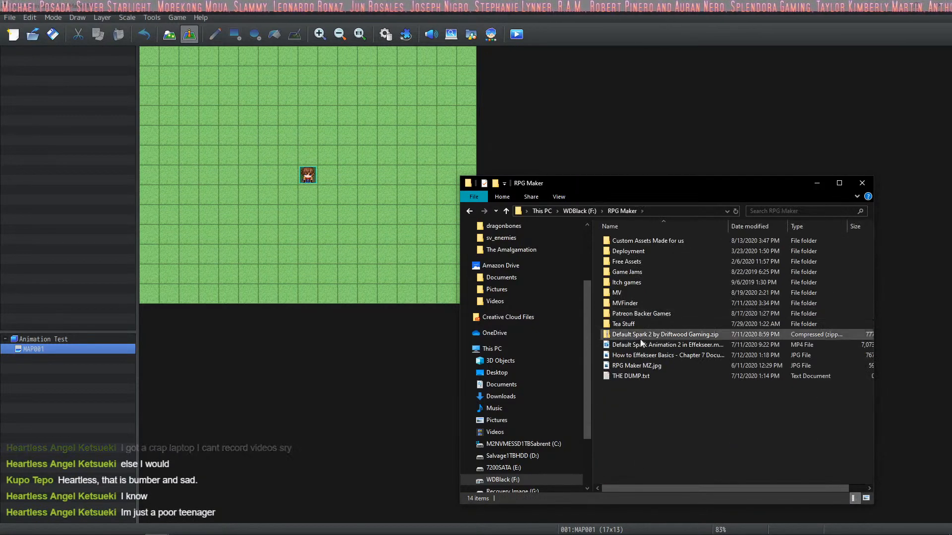
double_click(627, 292)
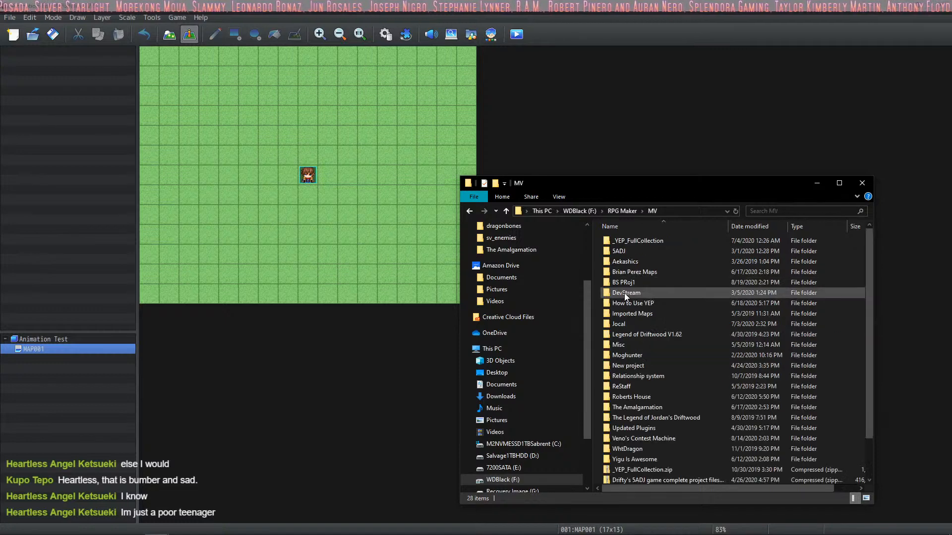
Open Game.rpgproject from The Legend of Driftwood folder inside Legend of Driftwood V1.62.
double_click(674, 334)
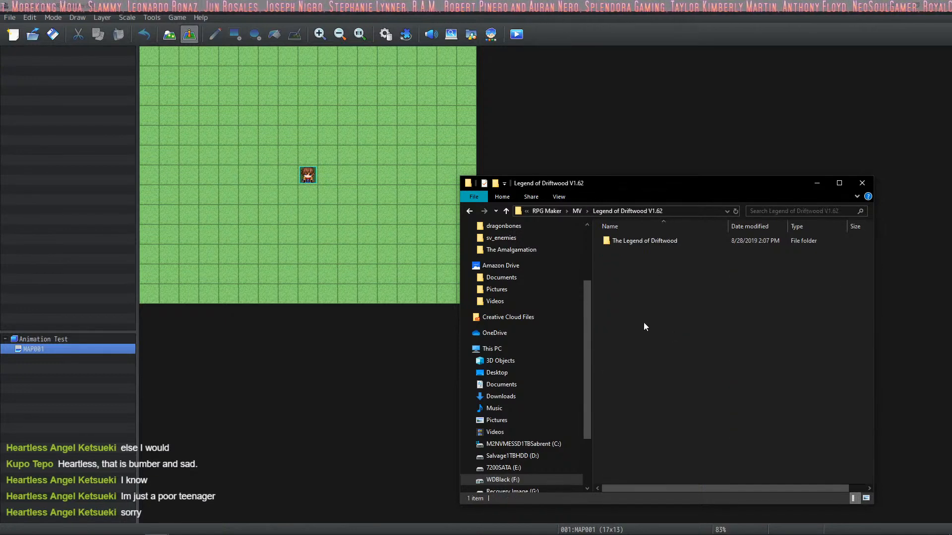
double_click(643, 240)
scroll(654, 399, down, 10)
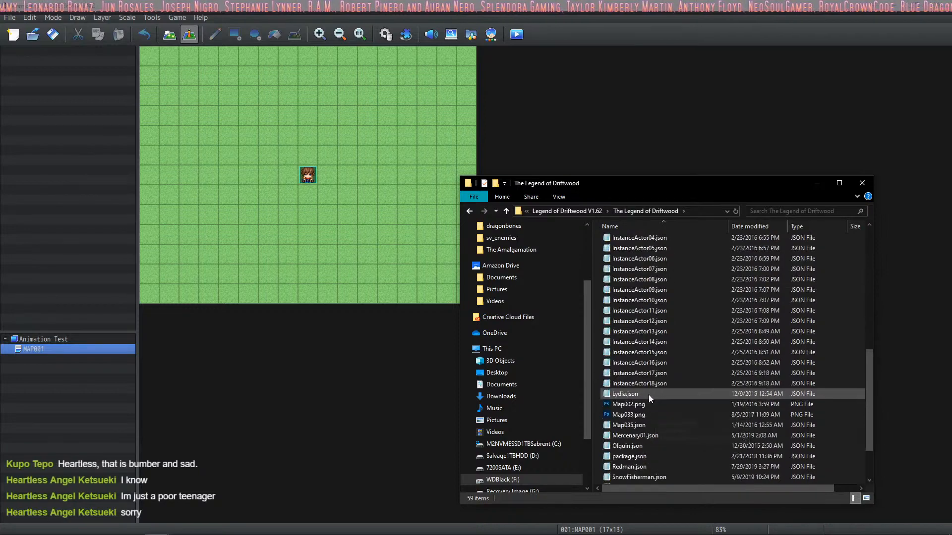
scroll(648, 391, up, 3)
double_click(631, 280)
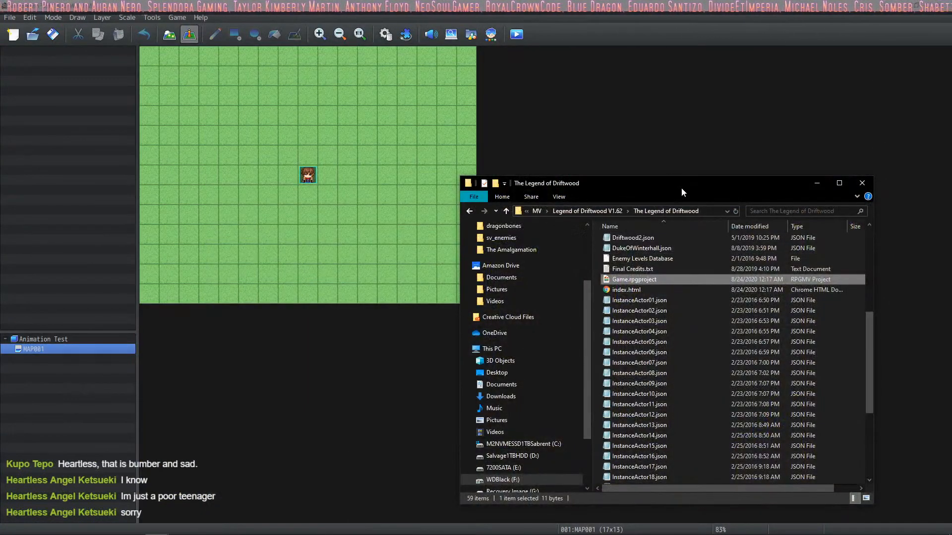
Open the Animation Test project's folder from the editor and arrange it side by side with The Legend of Driftwood folder.
click(177, 17)
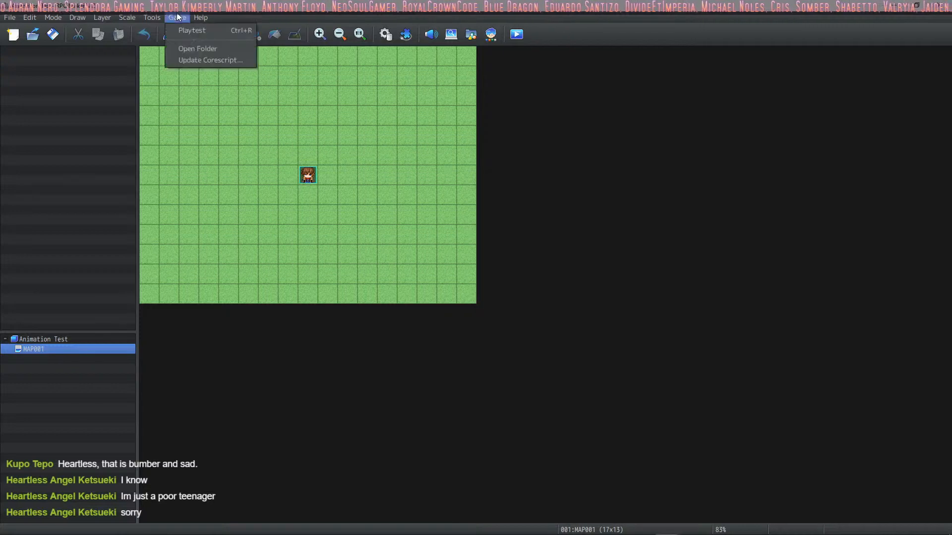
click(191, 48)
drag(606, 194, 192, 134)
key(alt+Tab)
key(alt+Tab)
key(alt+Tab)
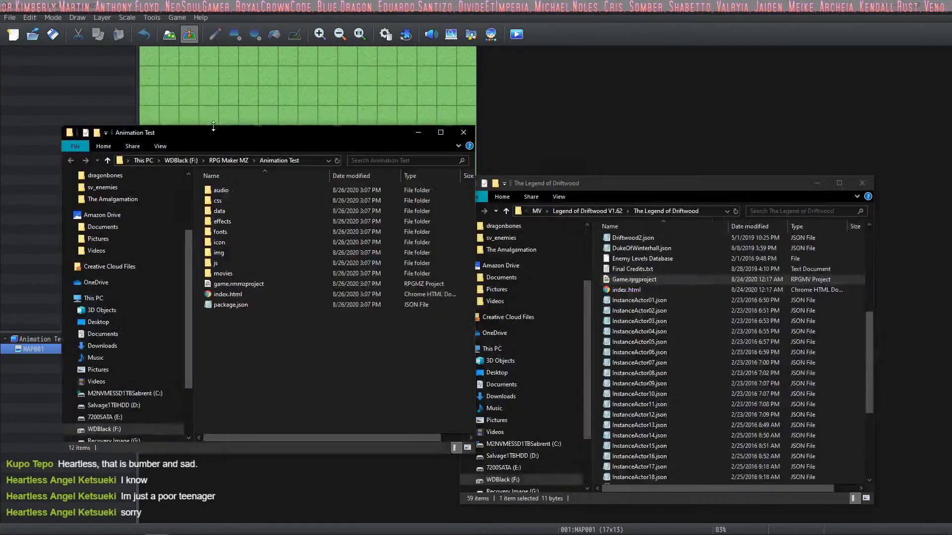
drag(376, 132, 290, 108)
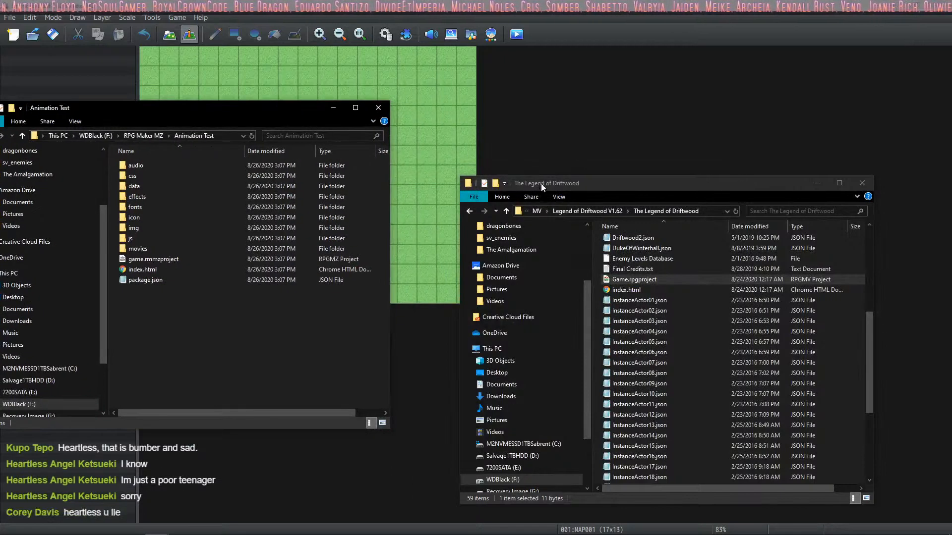
drag(542, 186, 579, 114)
drag(234, 108, 307, 100)
Copy the animations folder from The Legend of Driftwood's img folder into the Animation Test project folder.
click(626, 138)
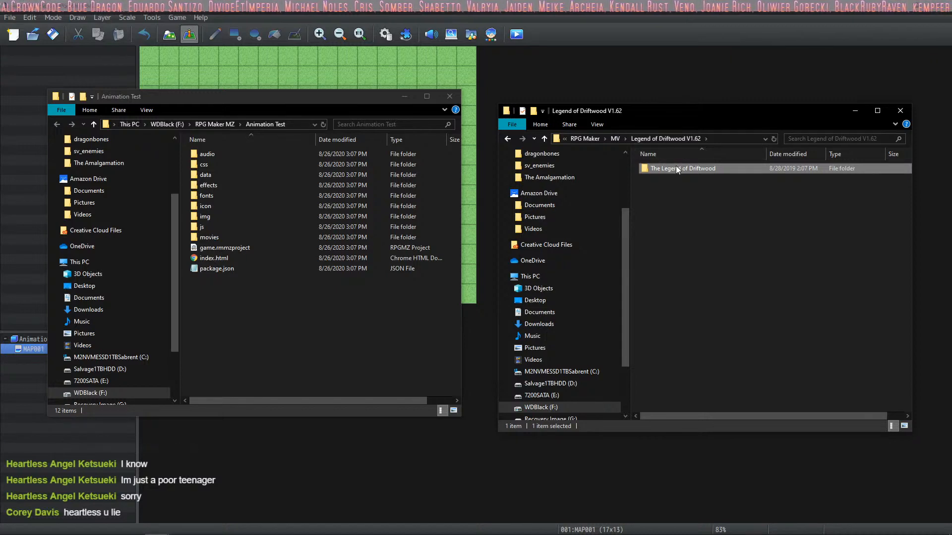
double_click(676, 168)
double_click(666, 221)
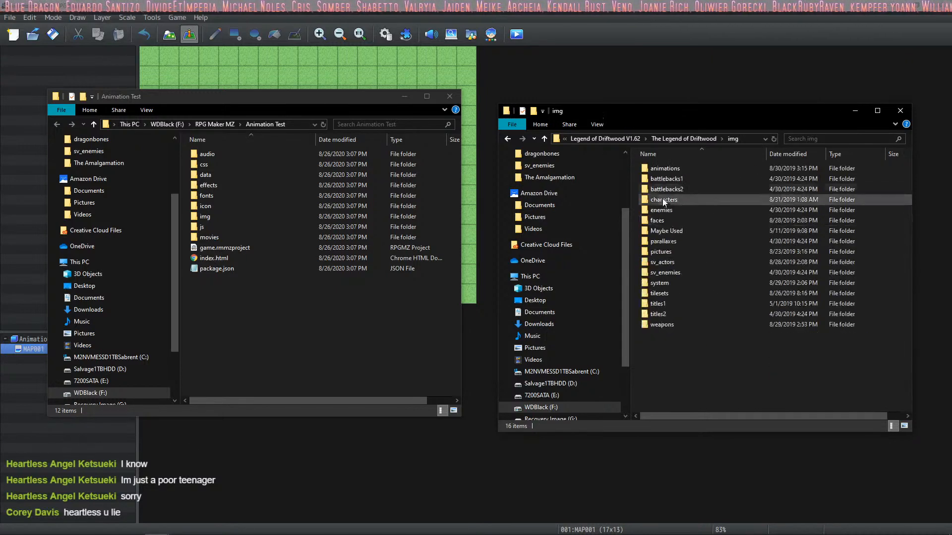
double_click(669, 170)
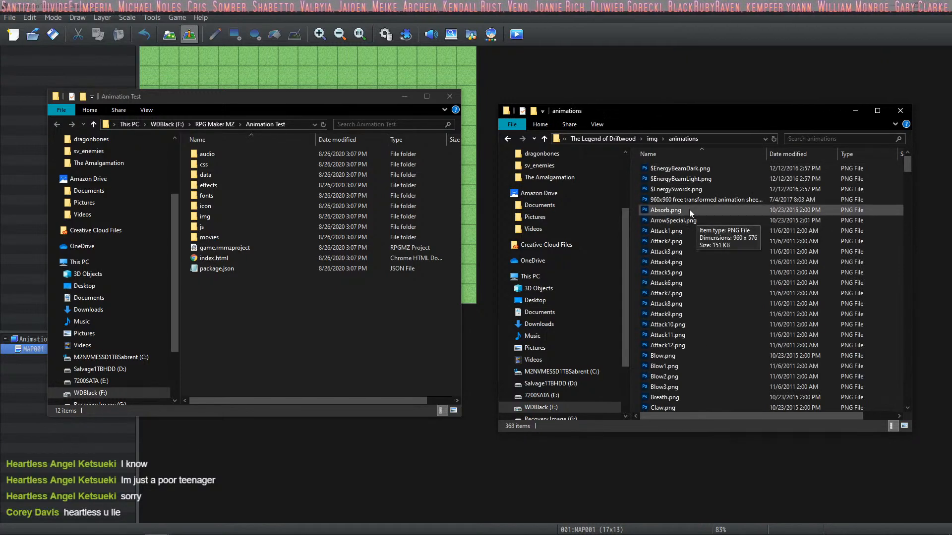
click(651, 138)
click(668, 180)
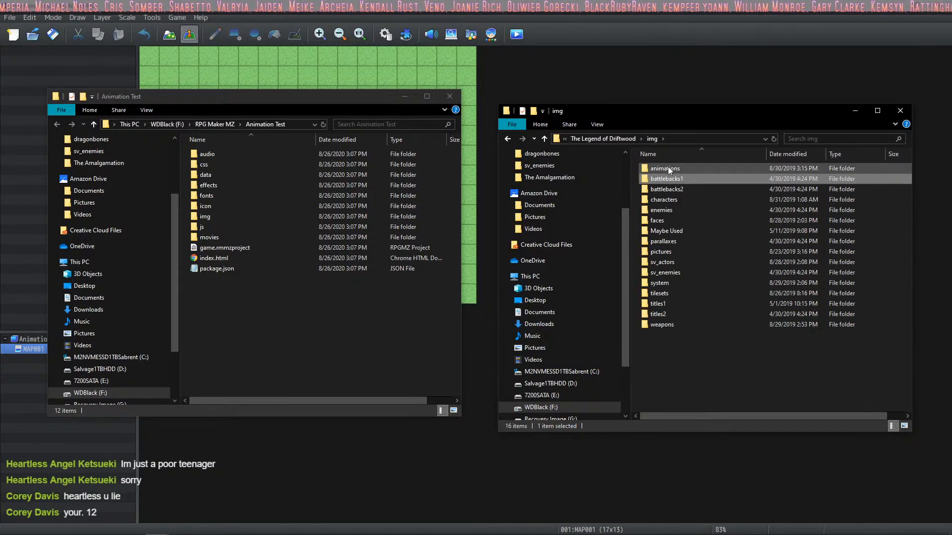
click(669, 170)
click(258, 307)
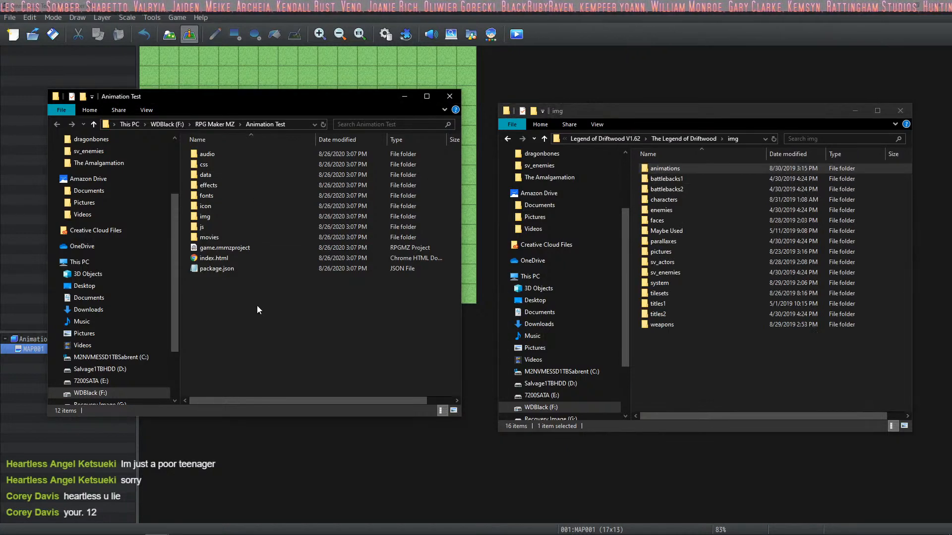
key(ctrl+v)
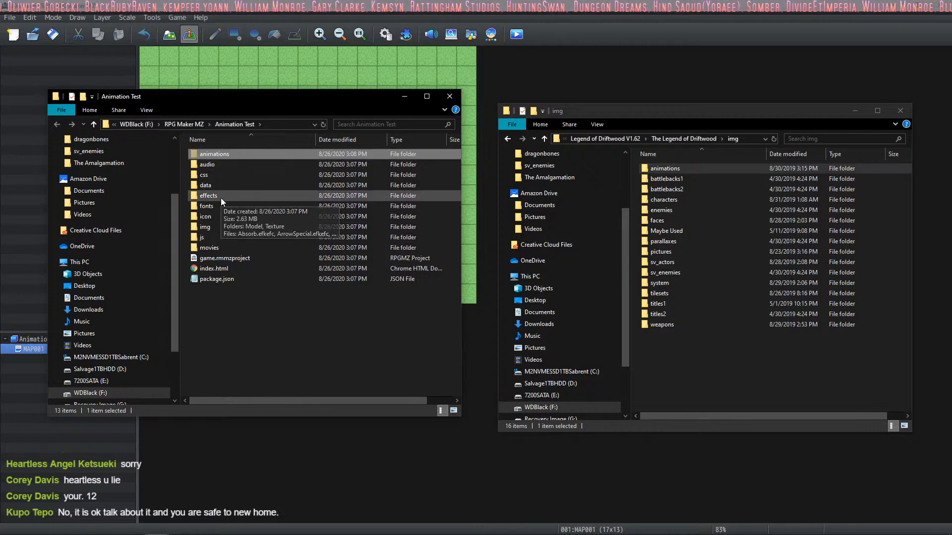
Move the copied animations folder into the Animation Test project's img folder and return to the project folder.
double_click(213, 228)
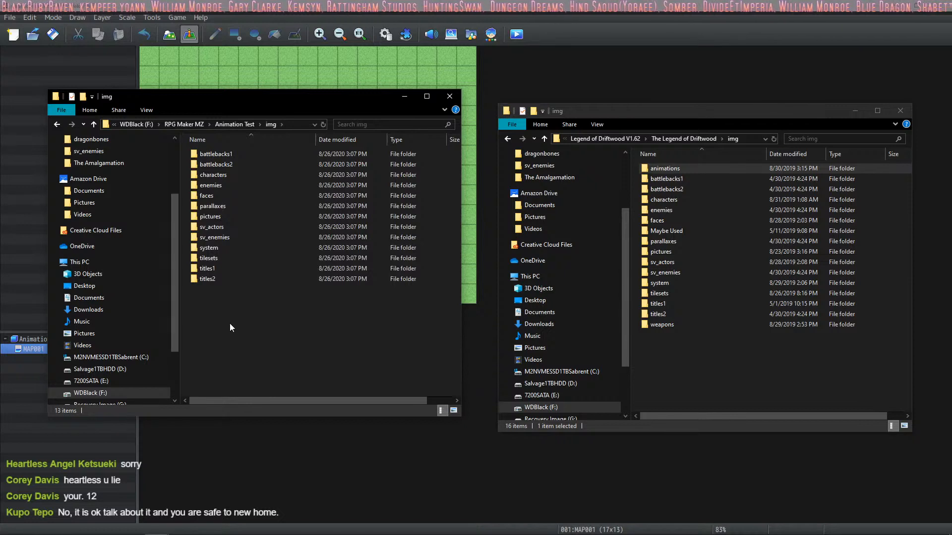
key(ctrl+v)
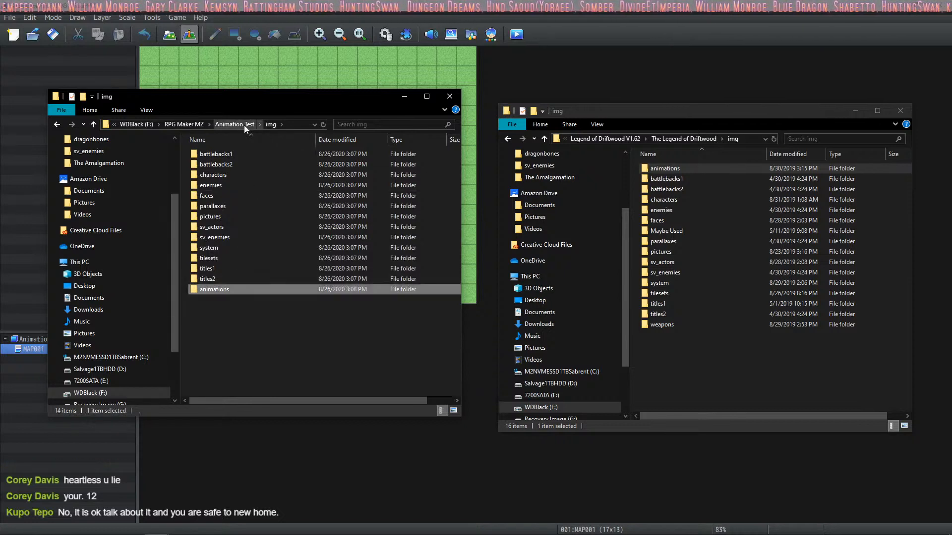
click(244, 125)
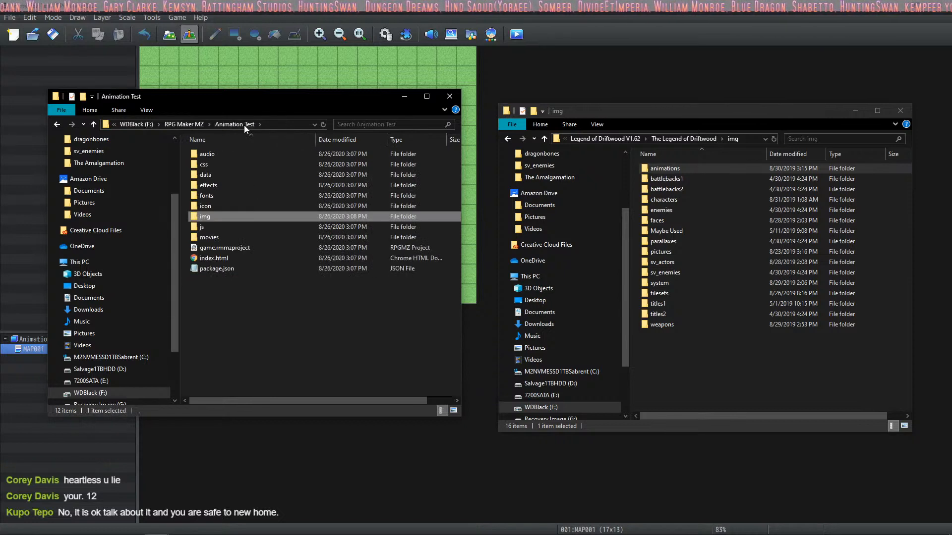
Replace Animations.json in Animation Test's data folder with The Legend of Driftwood's version, and switch back to RPG Maker MZ.
click(706, 138)
double_click(677, 190)
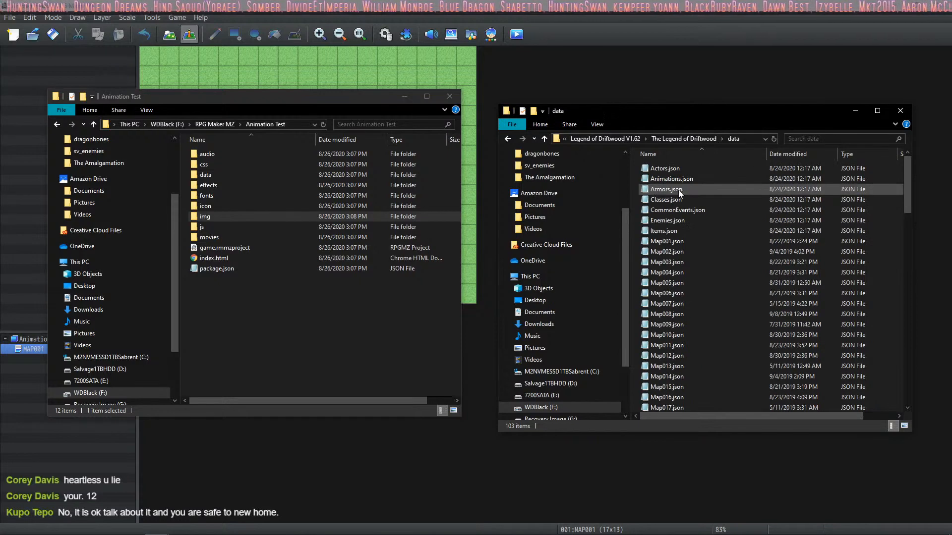
click(690, 180)
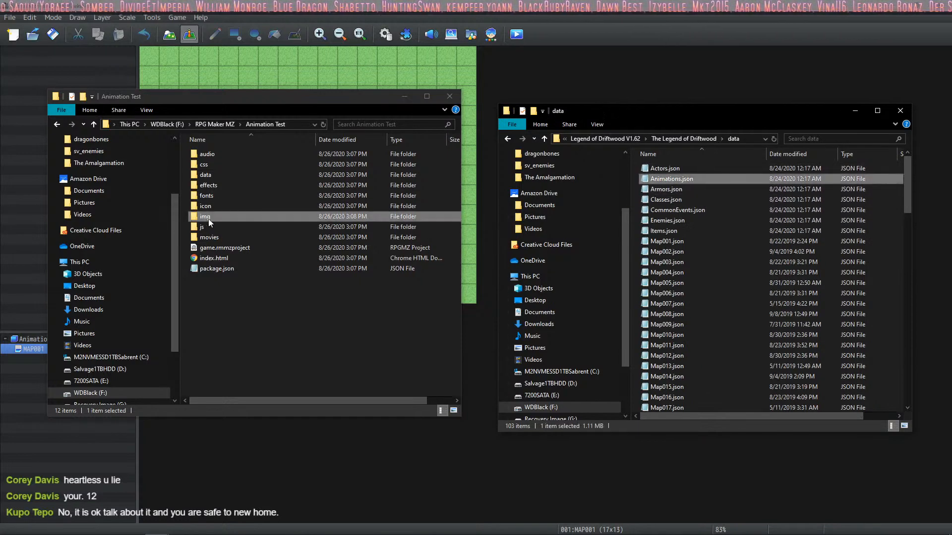
click(225, 124)
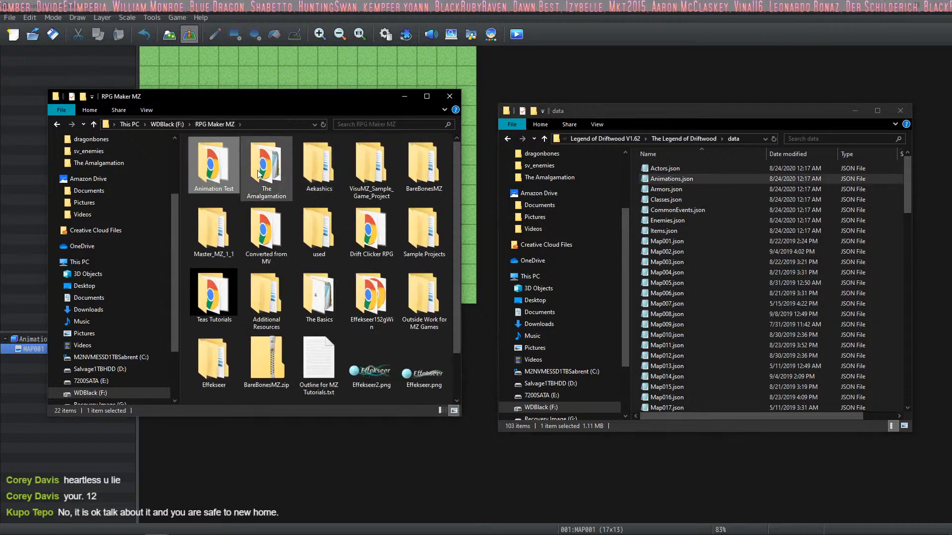
double_click(217, 176)
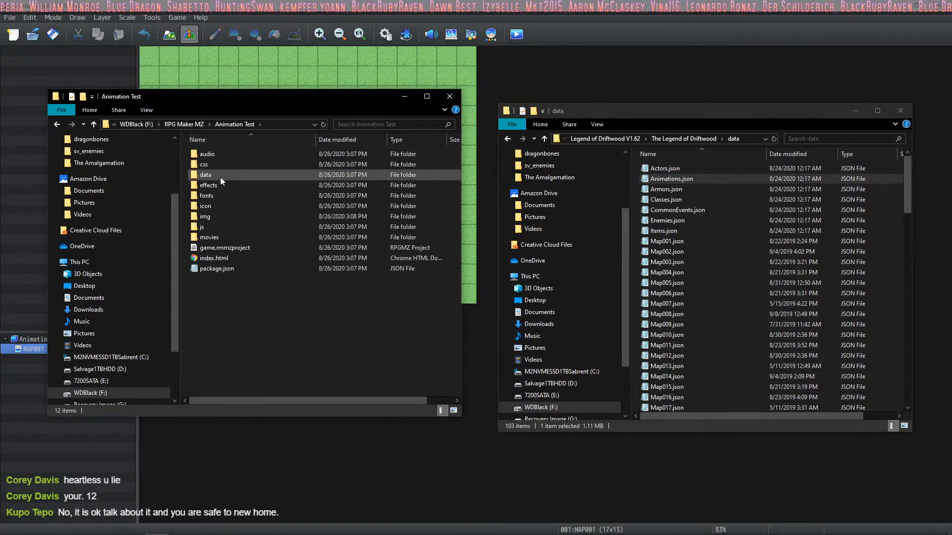
double_click(220, 177)
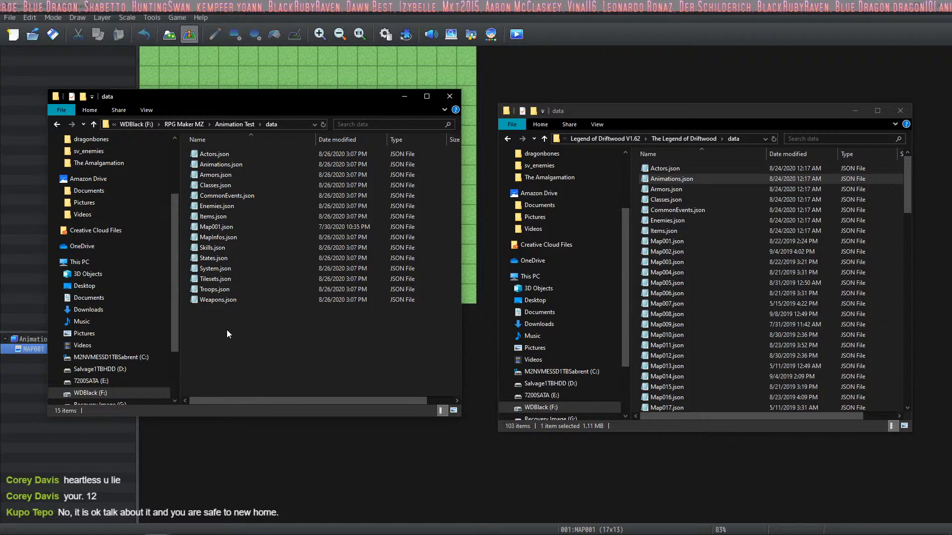
key(ctrl+v)
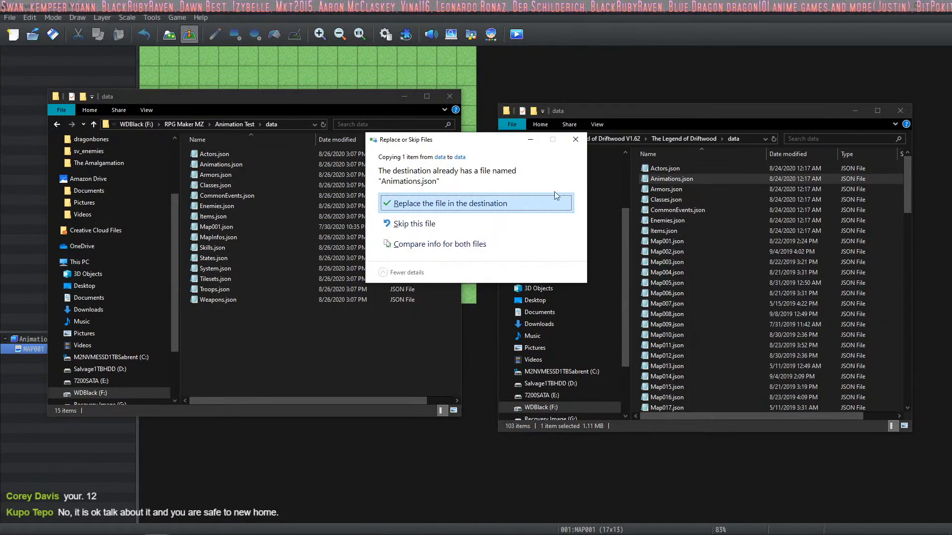
click(427, 205)
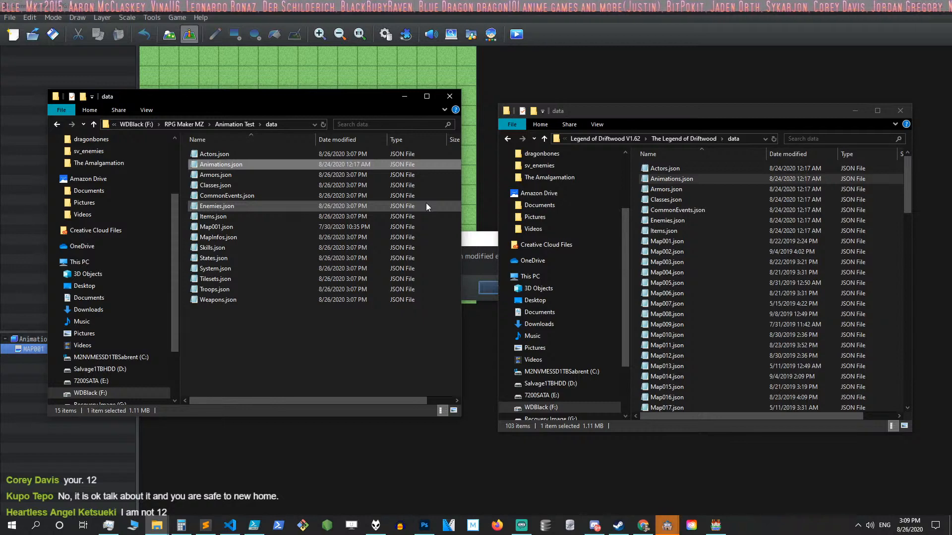
click(488, 239)
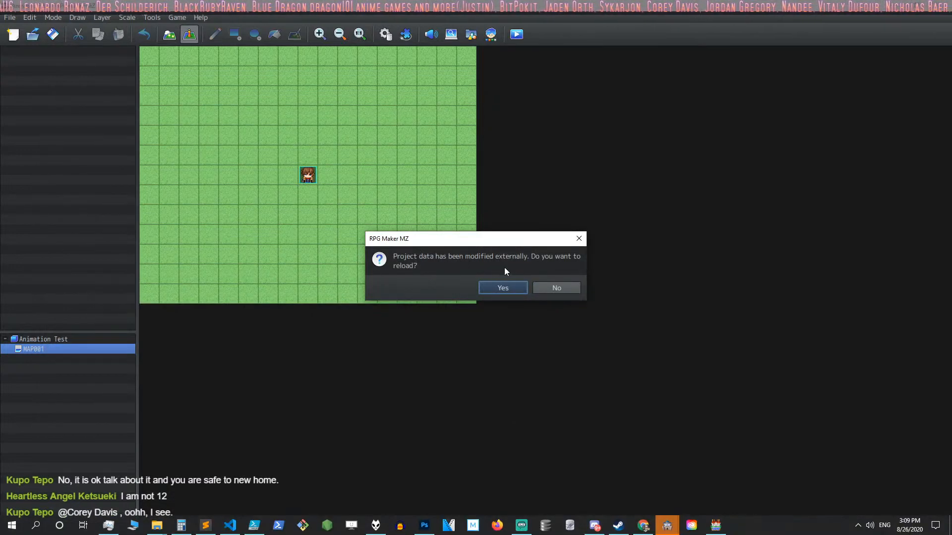
Reload the externally modified project data in Animation Test and switch to the Drift Clicker RPG project.
click(494, 288)
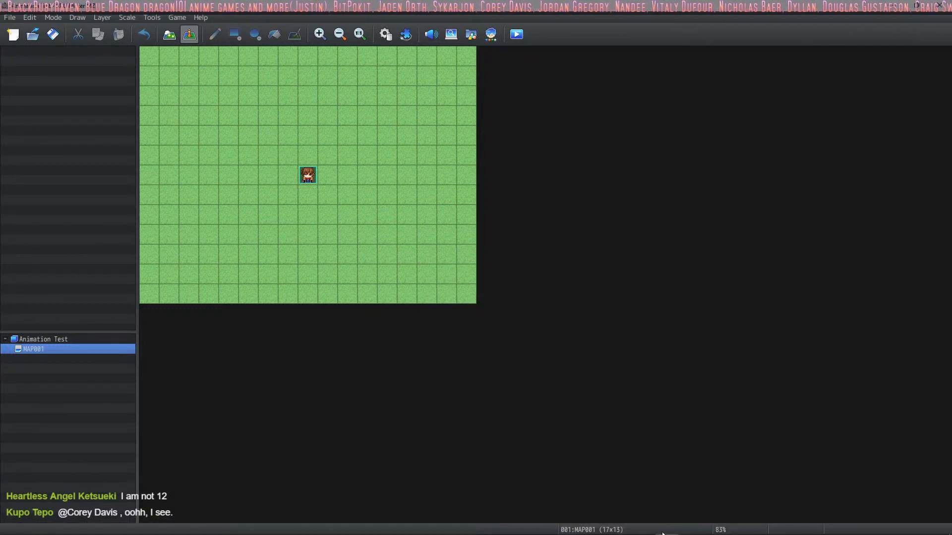
mouse_move(665, 531)
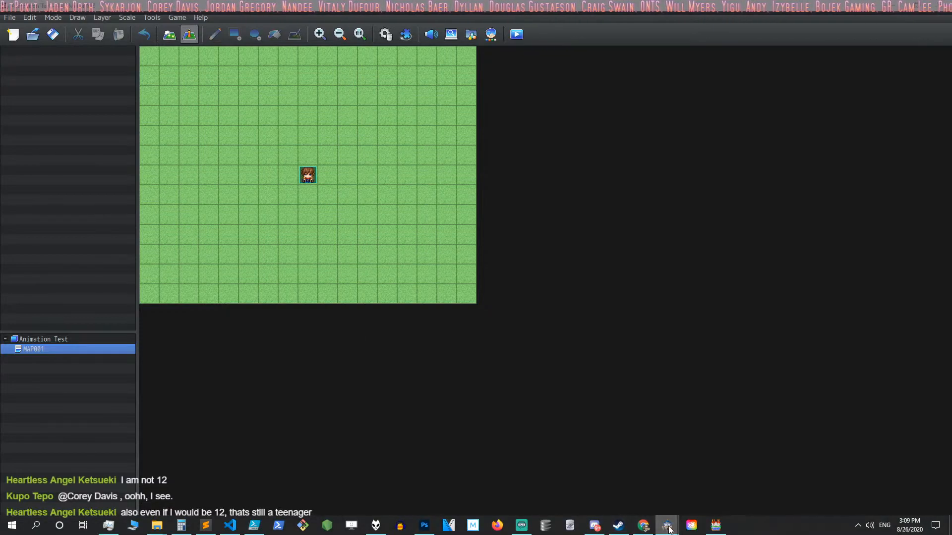
click(559, 484)
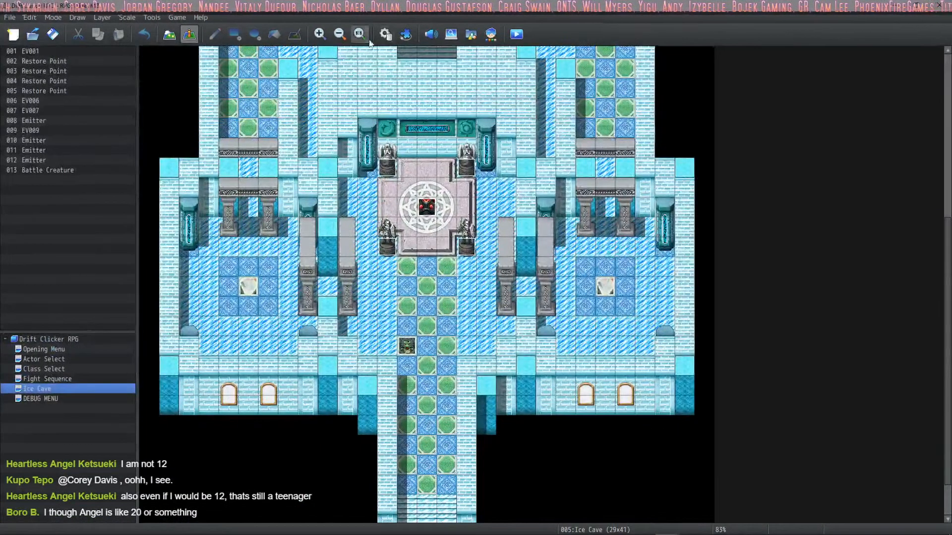
Preview the Hit Physical animation in the Drift Clicker RPG database.
key(F9)
drag(361, 254, 352, 120)
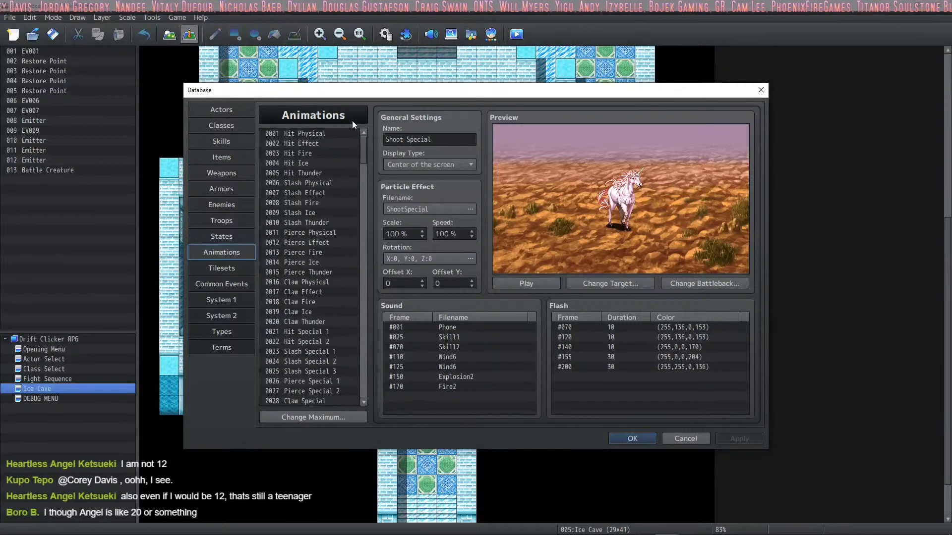
click(326, 133)
click(527, 282)
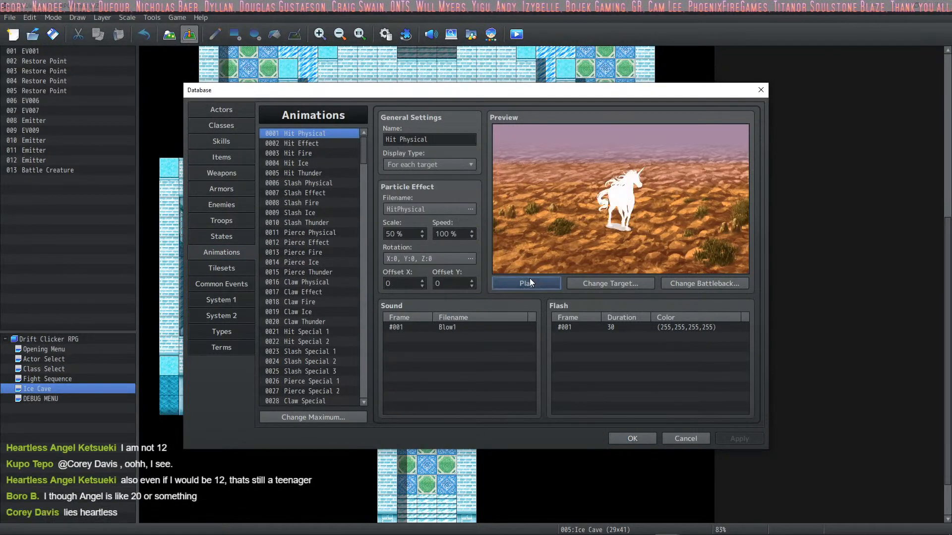
Copy animations 0001 Hit Physical through 0130 Second Breath from the Drift Clicker RPG database and close it.
drag(364, 150, 367, 278)
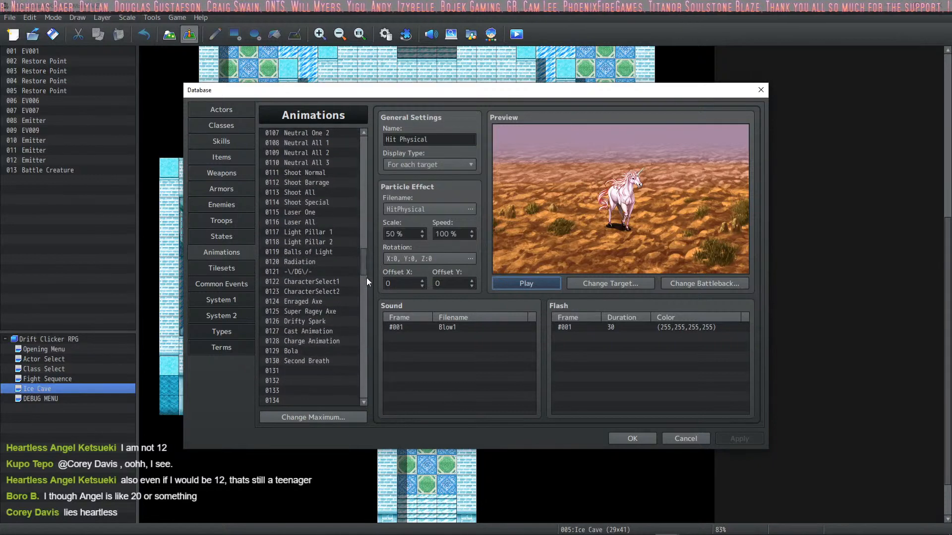
shift+click(317, 358)
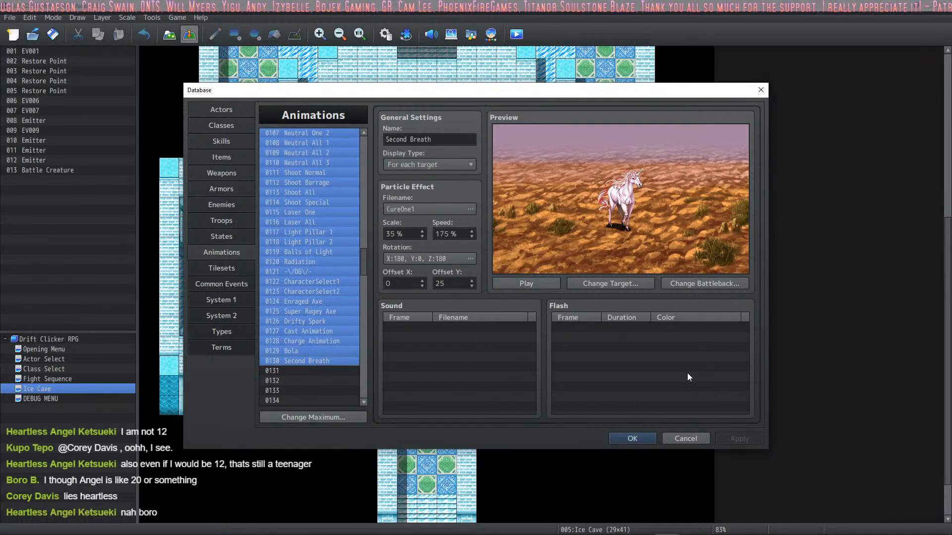
click(632, 439)
Switch to the Animation Test project and raise the maximum number of animations in its database.
key(alt+Tab)
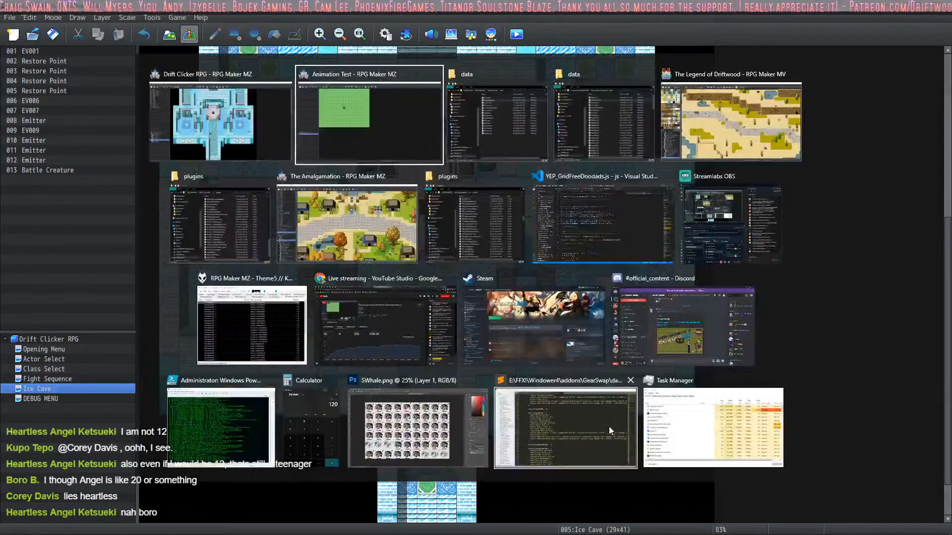
click(381, 40)
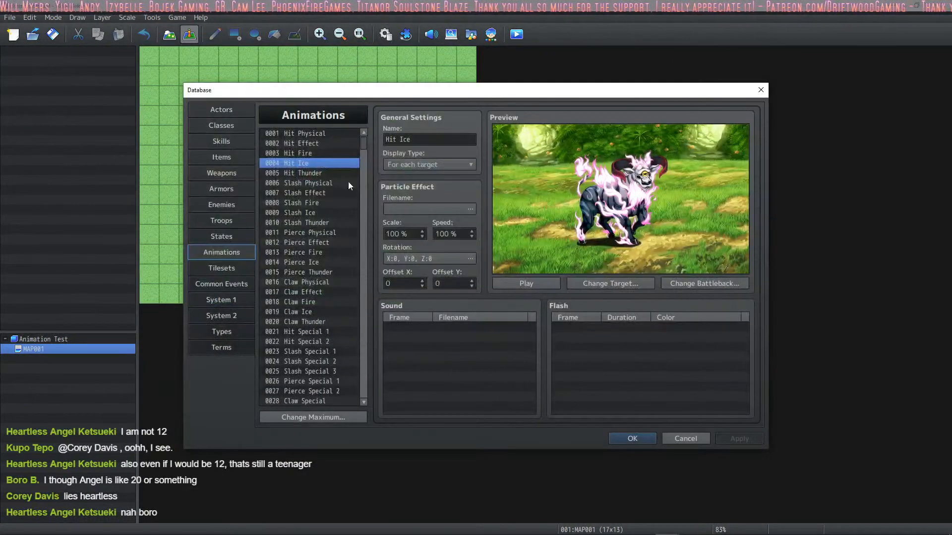
drag(363, 147, 364, 394)
click(343, 419)
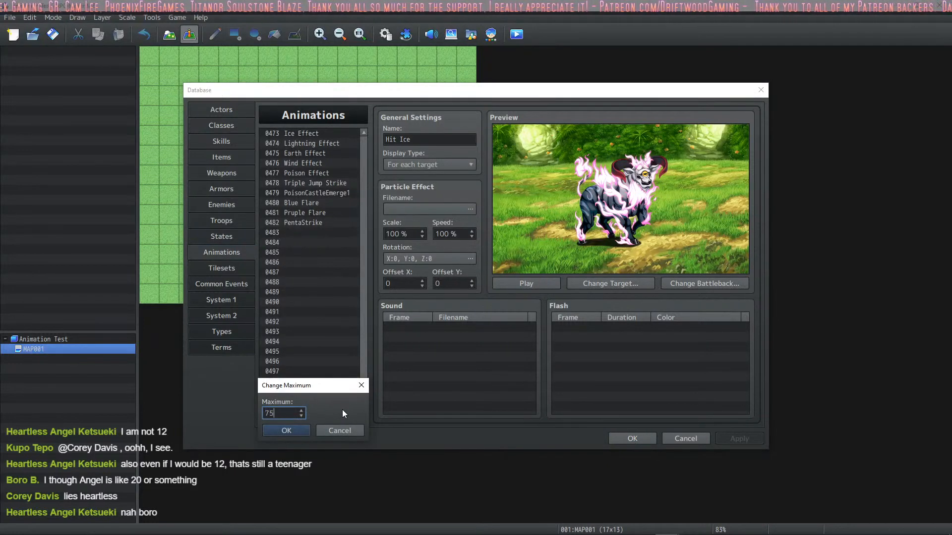
key(Return)
Name empty animation 0483 "-Particles-", save the database, and reopen it at the empty entry 0484.
drag(362, 147, 367, 300)
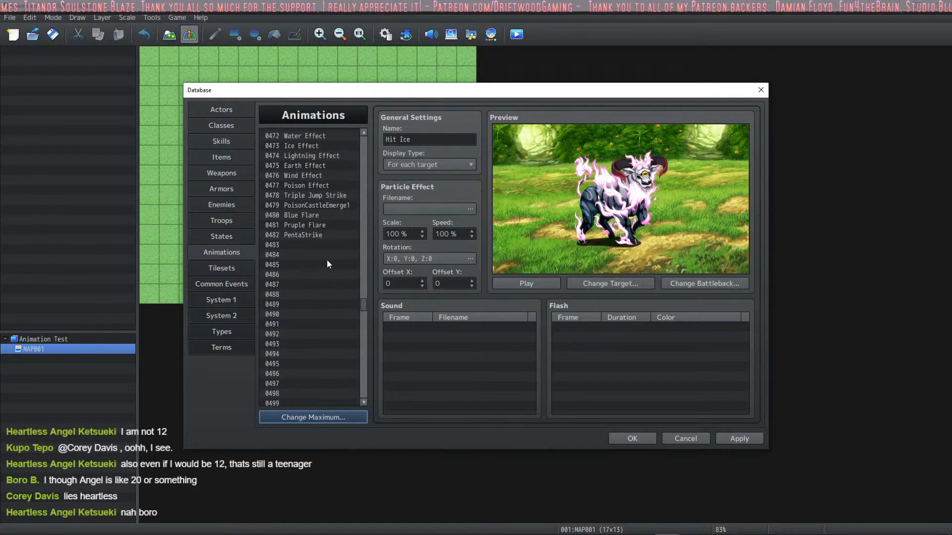
click(328, 243)
click(404, 140)
text(-)
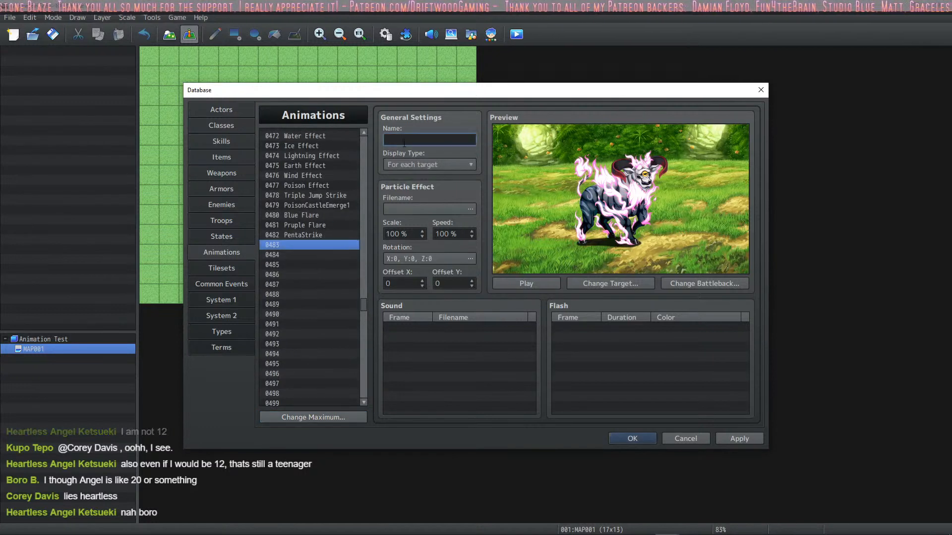
text(Part)
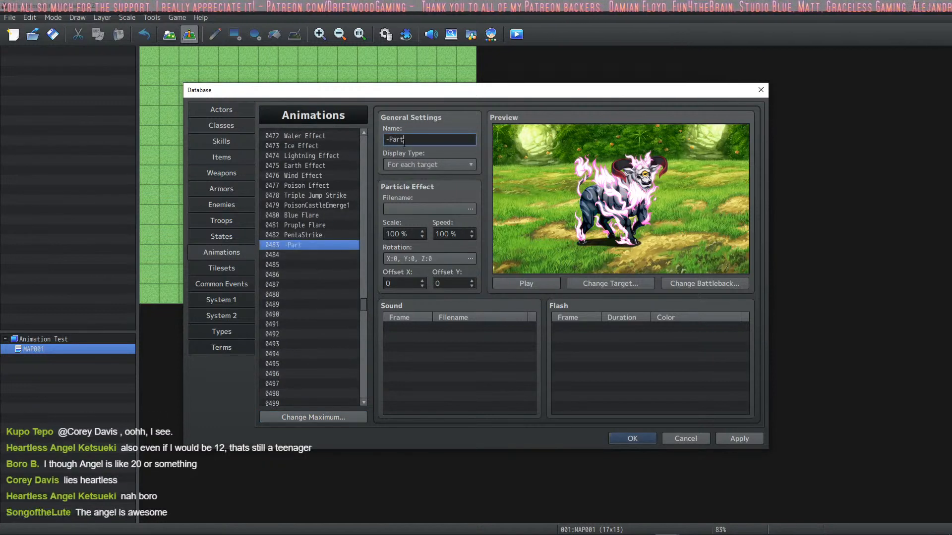
text(icles)
key(Return)
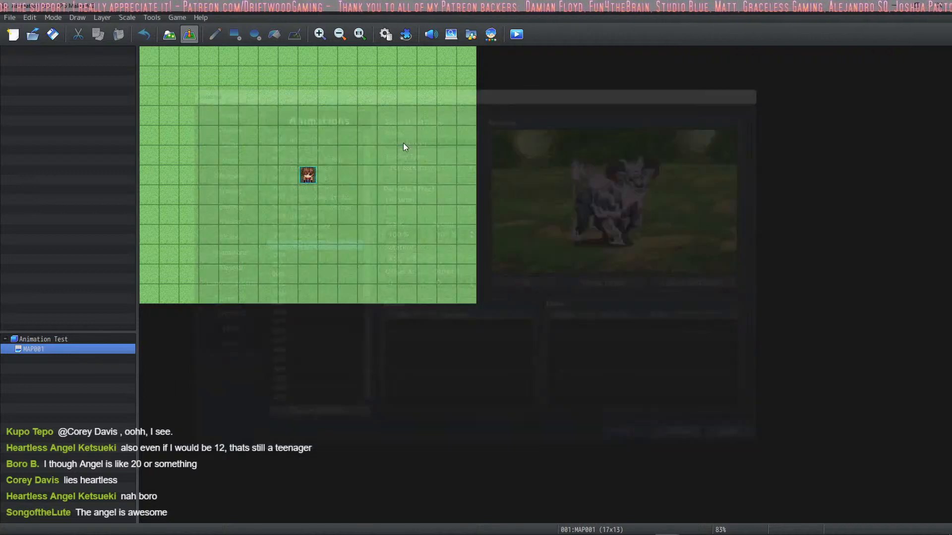
click(399, 35)
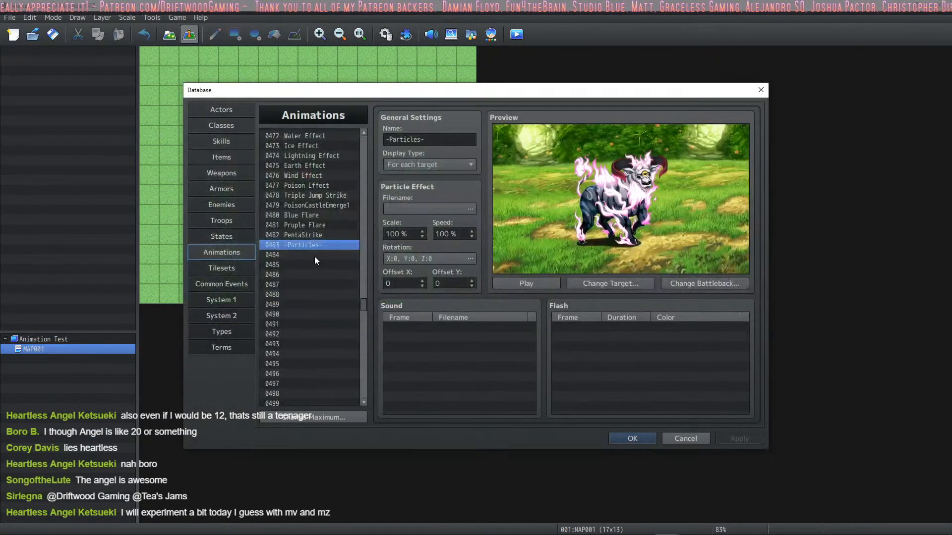
click(315, 254)
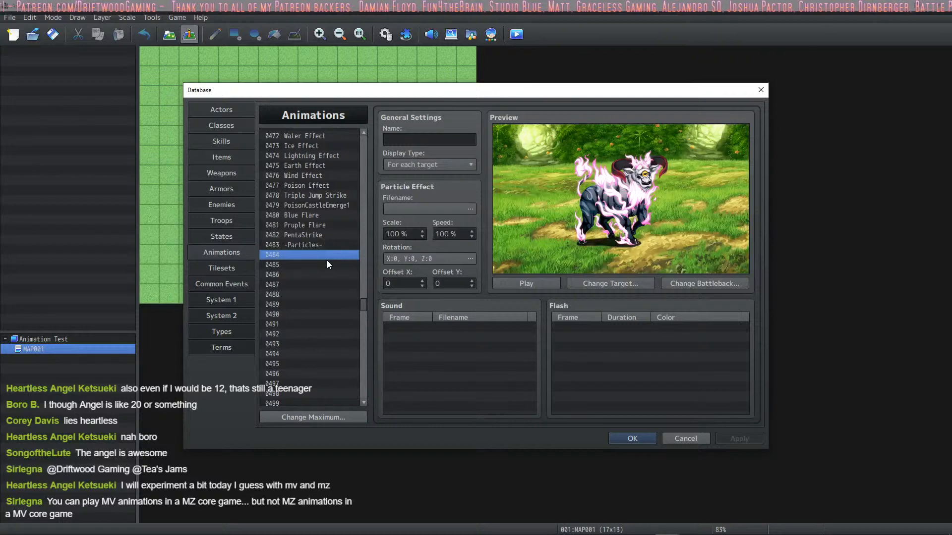
Switch to The Amalgamation project and inspect its Hit Physical animation in the database.
key(alt+Tab)
key(alt+Tab)
key(alt+Tab)
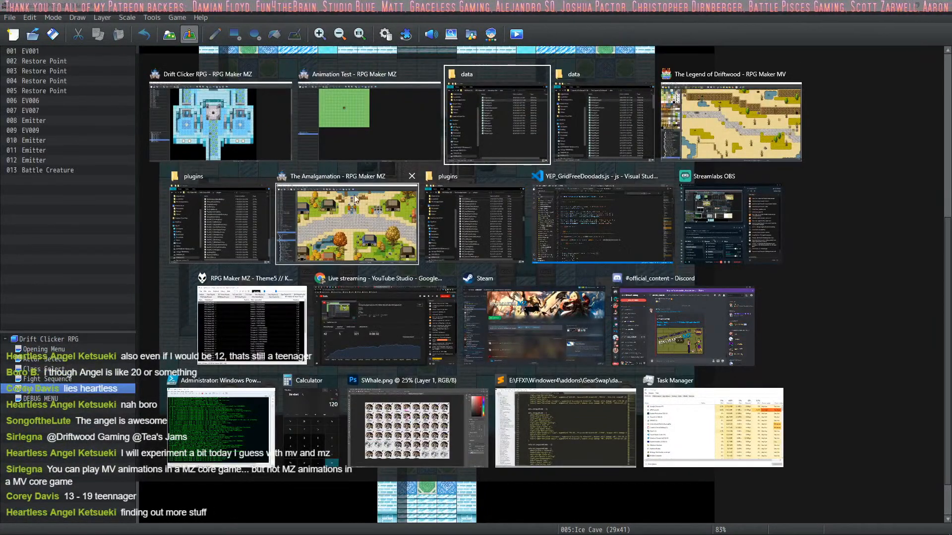
click(394, 204)
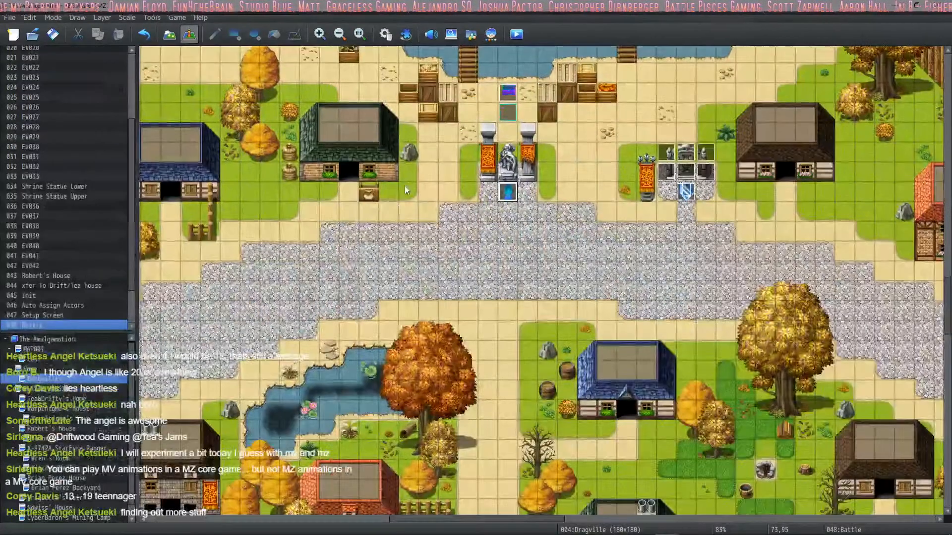
click(392, 37)
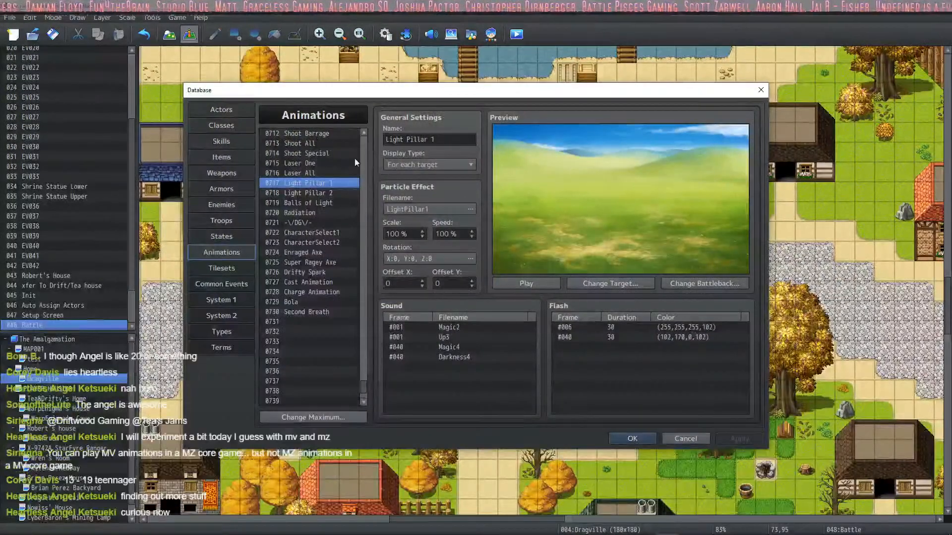
drag(364, 386, 364, 129)
click(329, 132)
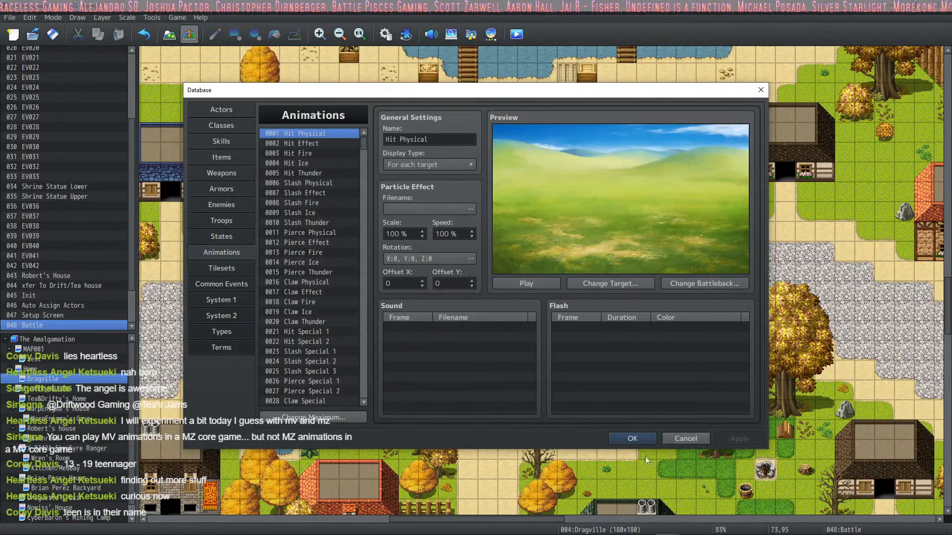
click(632, 438)
Switch to Drift Clicker RPG and copy animations 0001 Hit Physical through 0130 Second Breath, keeping its database open.
key(alt+Tab)
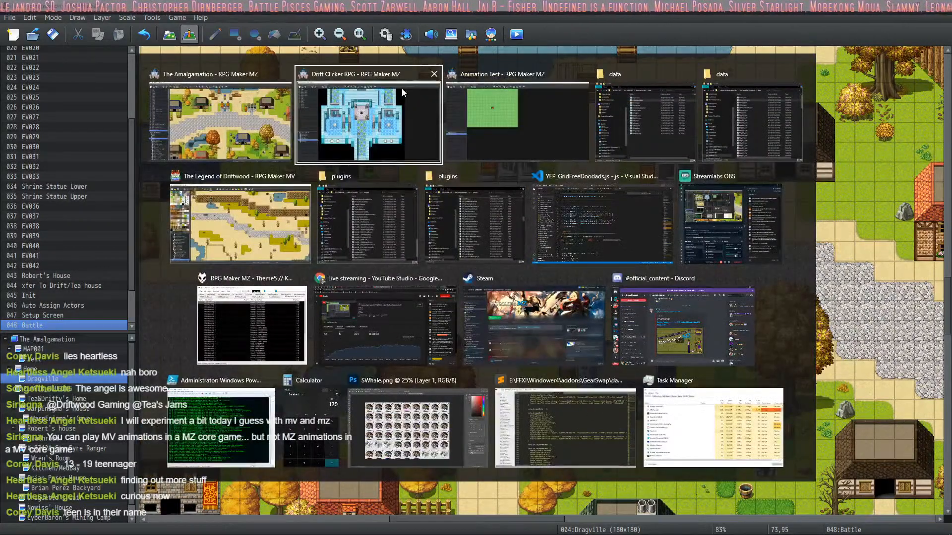
click(394, 116)
click(385, 34)
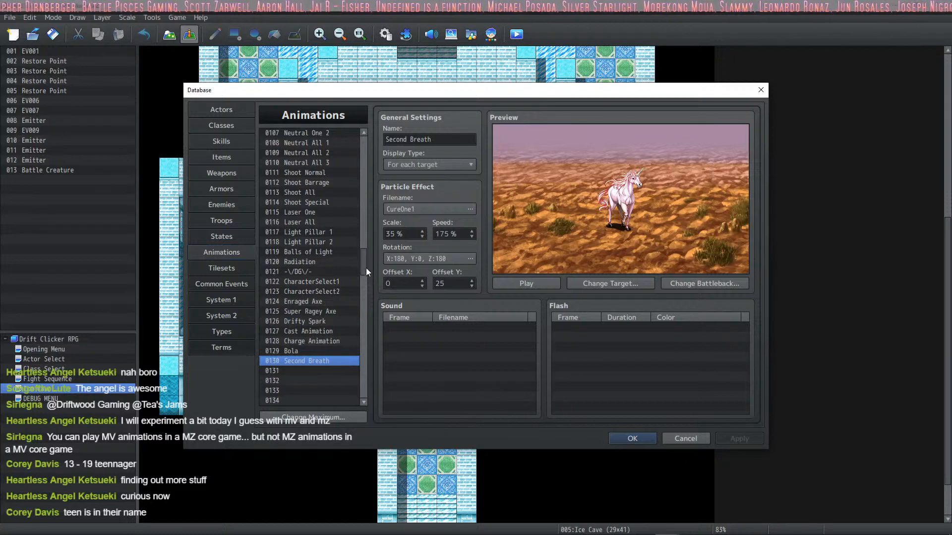
drag(366, 267, 368, 127)
shift+click(316, 132)
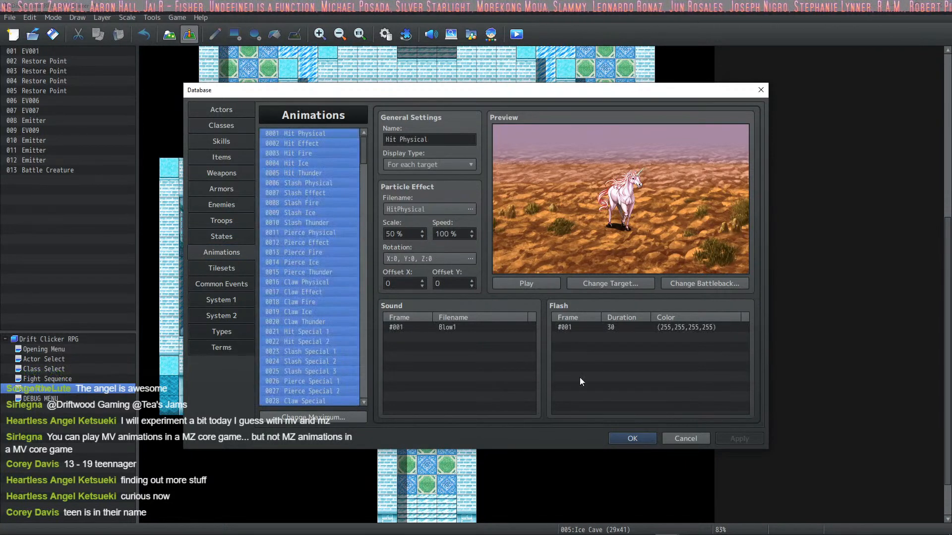
Paste the copied animations into Animation Test starting at entry 0484, preview the pasted Hit Physical, and save the database.
key(alt+Tab)
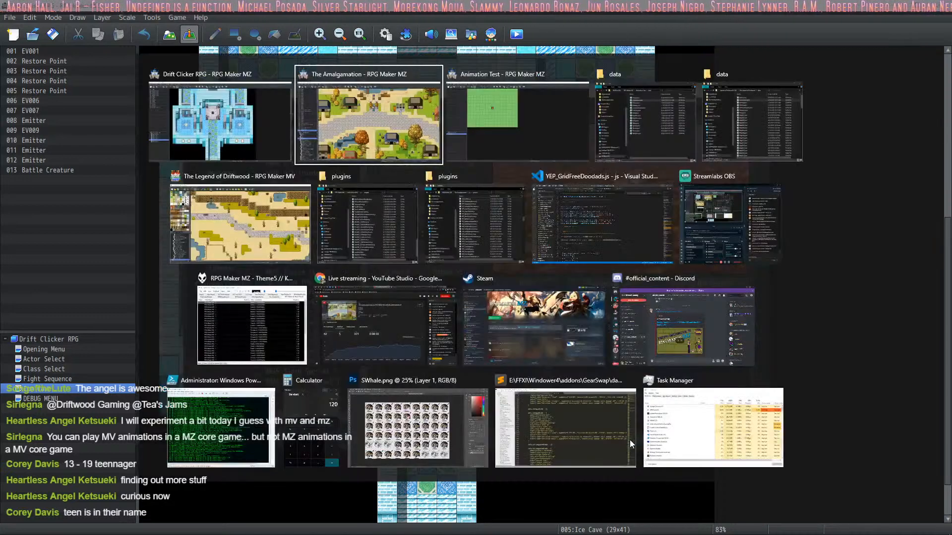
key(alt+Tab)
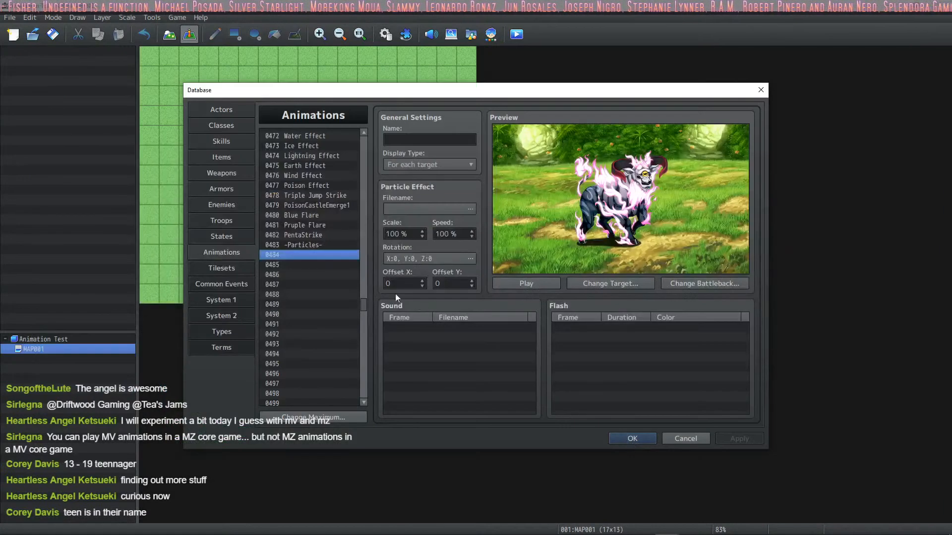
key(ctrl+v)
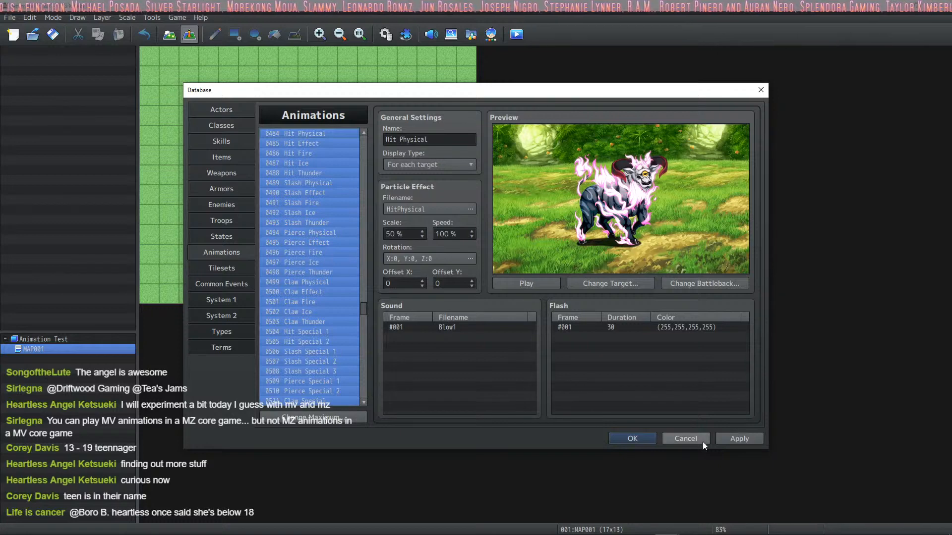
click(531, 283)
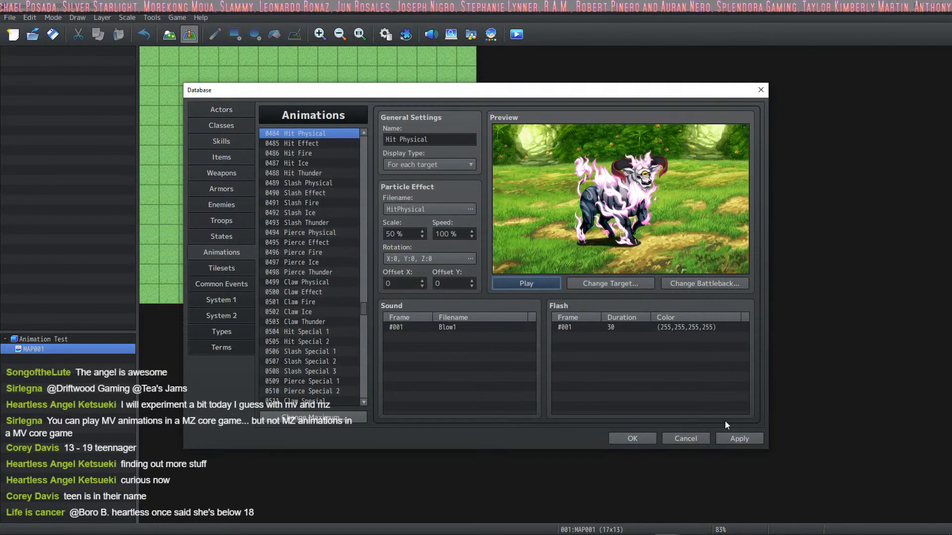
click(737, 438)
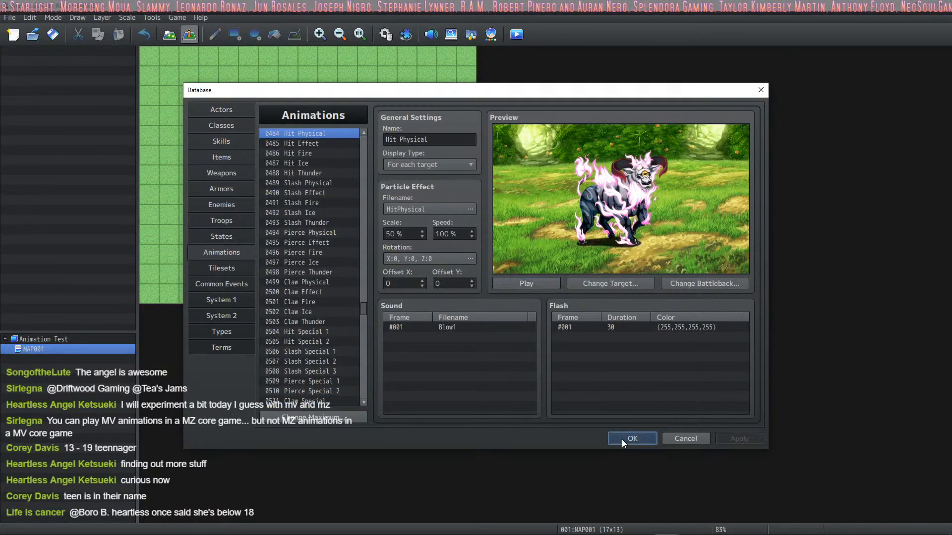
click(622, 439)
Create a new event on MAP001 at tile 7,4 with its trigger set to Parallel.
double_click(281, 139)
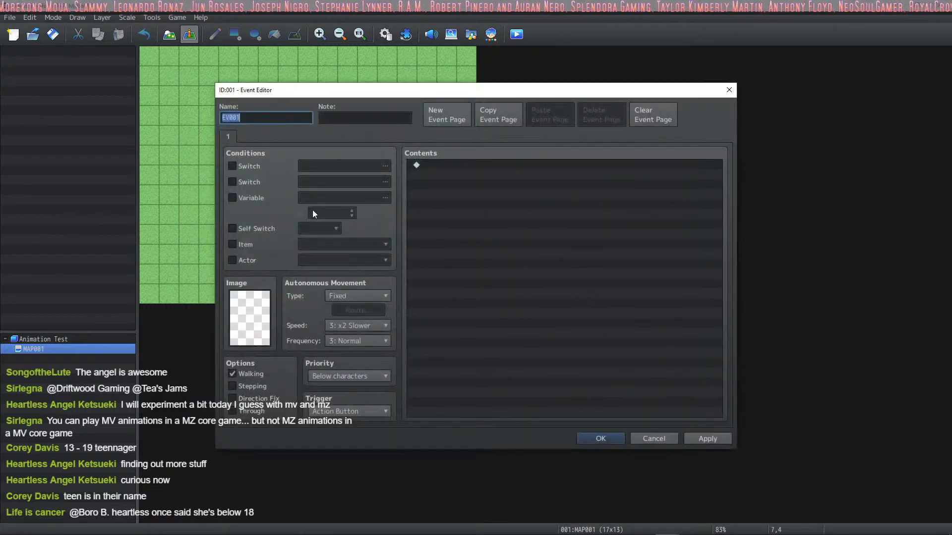
click(384, 411)
click(378, 470)
Add a Wait command of 15 frames to the event's contents.
click(471, 218)
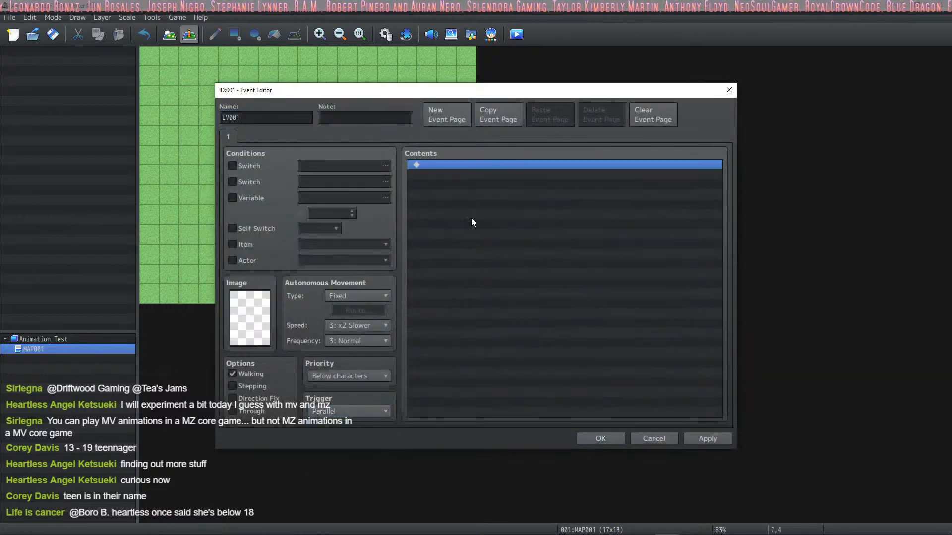
double_click(495, 222)
click(460, 140)
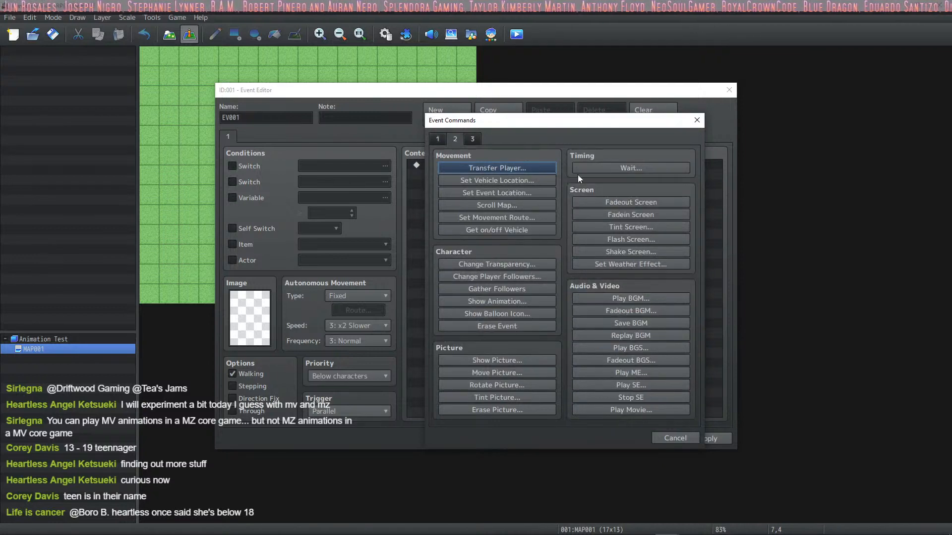
click(628, 171)
text(15)
key(Return)
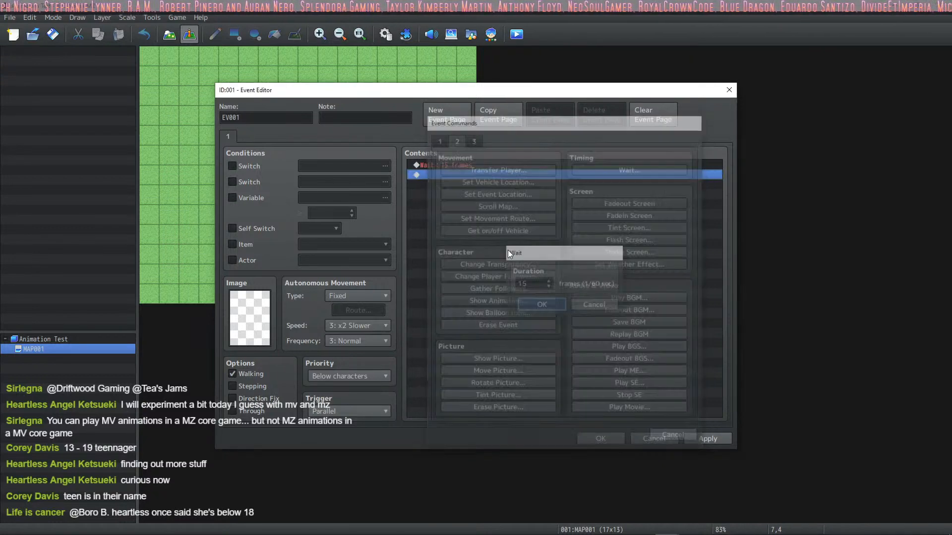
Add a Show Animation command playing 0007 Slash Effect on the Player with Wait for Completion enabled.
double_click(474, 188)
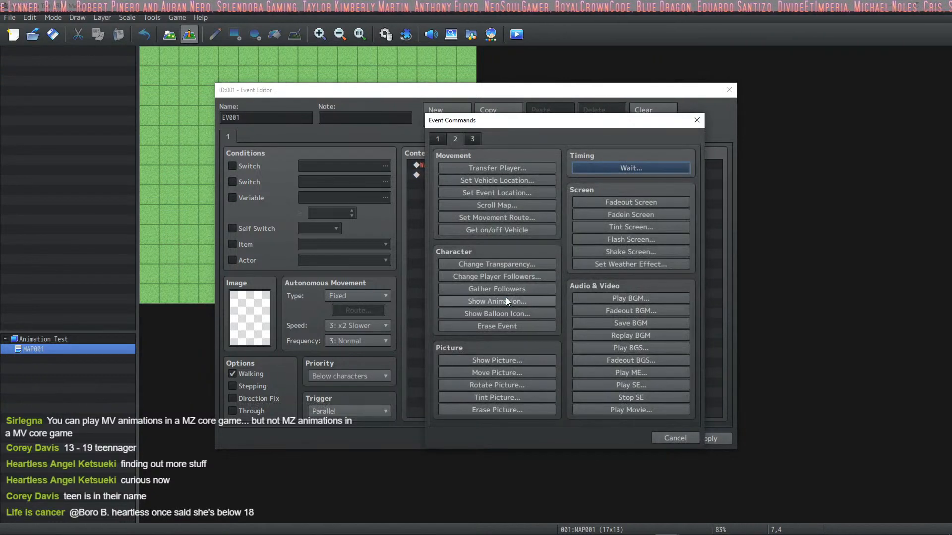
click(506, 299)
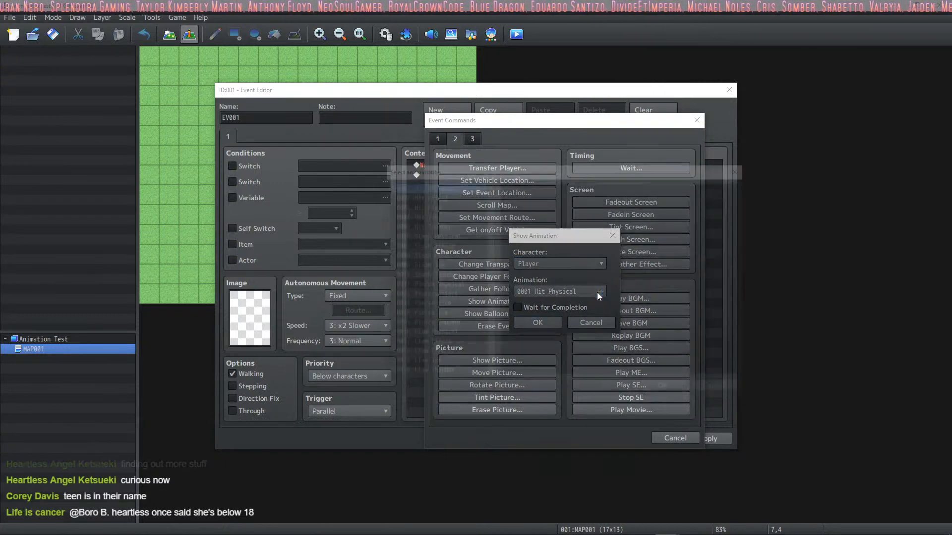
click(598, 292)
click(446, 245)
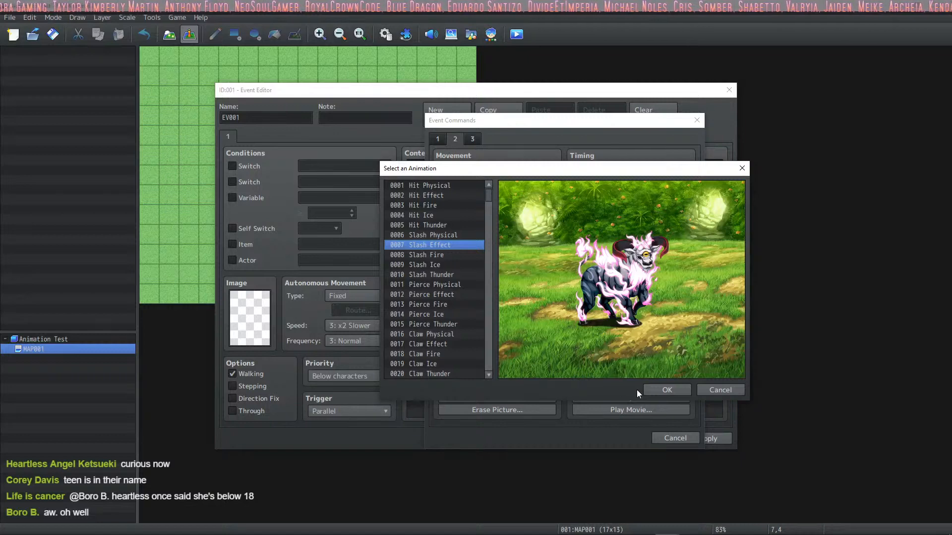
click(656, 391)
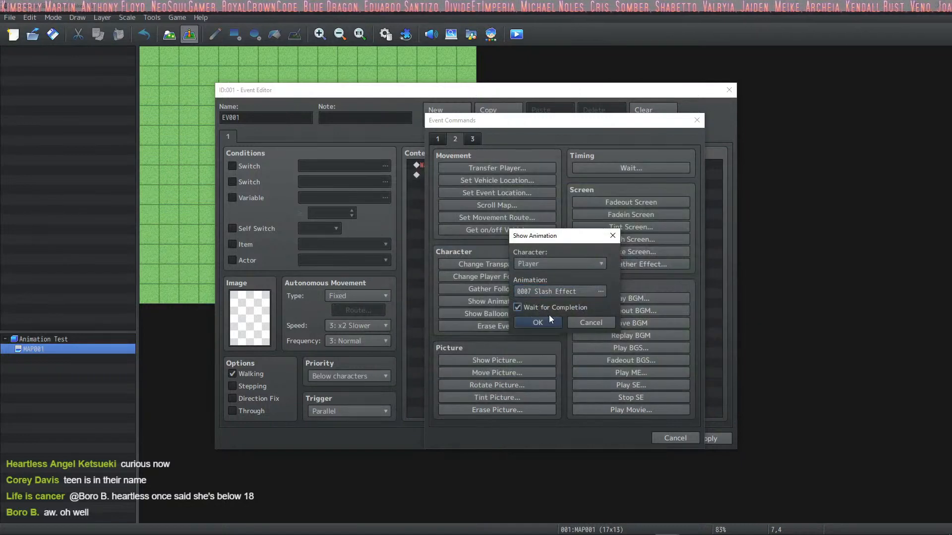
click(551, 319)
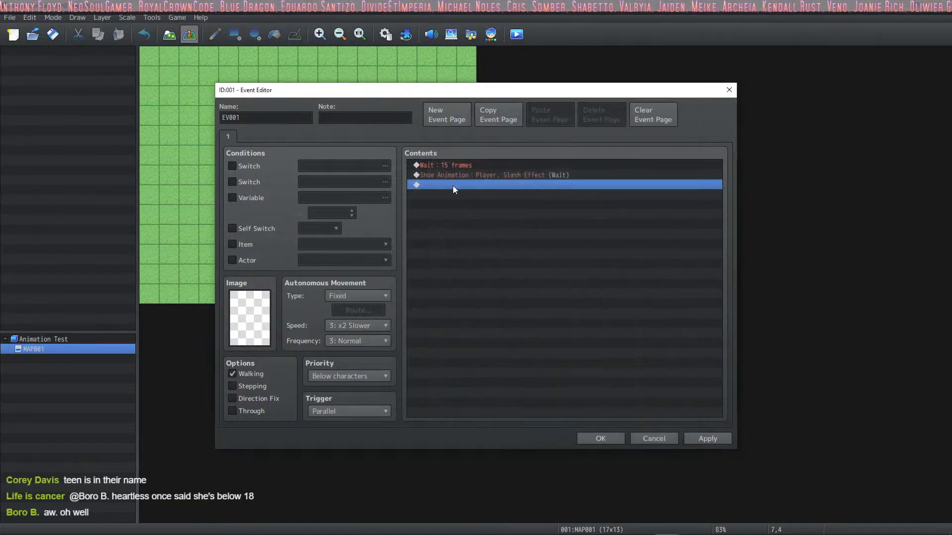
Add a second Wait command of 15 frames after the Slash Effect animation.
right_click(453, 185)
click(462, 192)
click(597, 169)
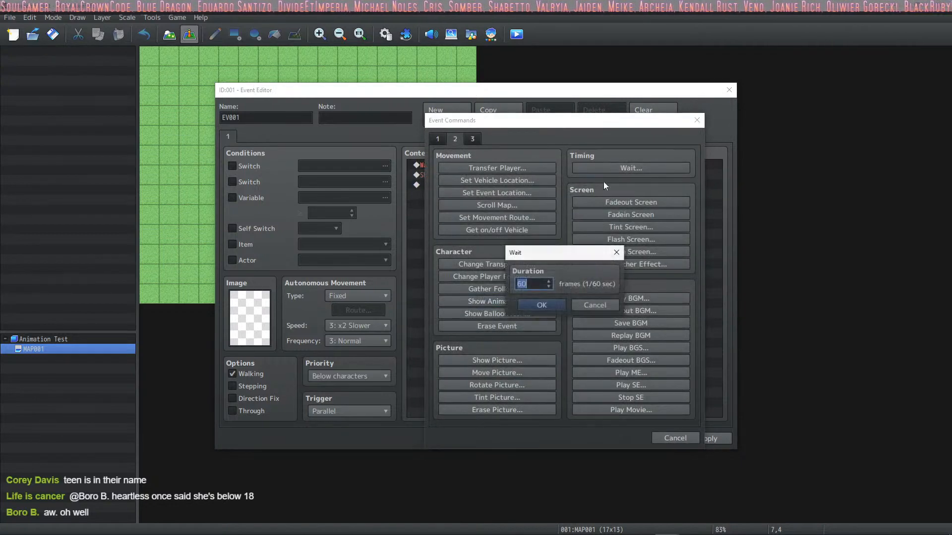
text(15)
key(Return)
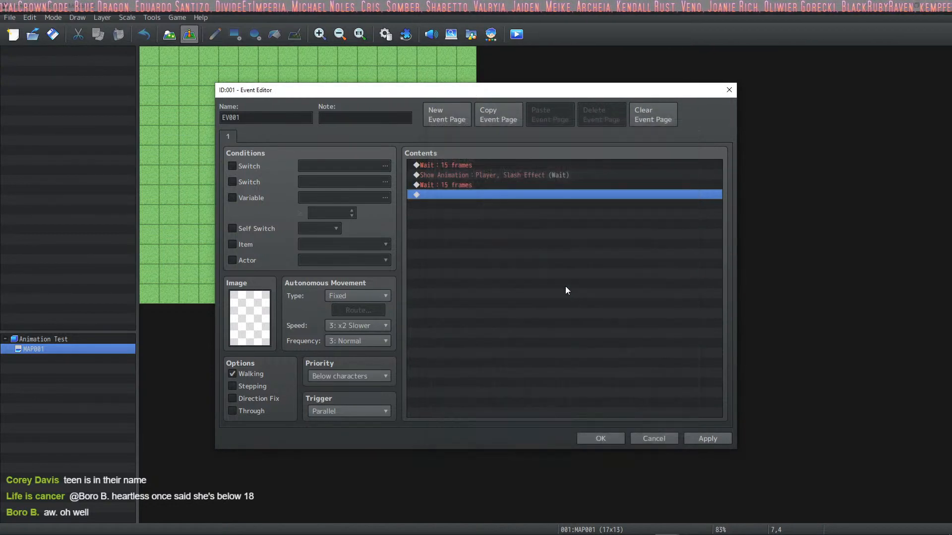
Duplicate the Show Animation command at the end of the contents and change the copy's animation to 0610 Cast Animation.
click(452, 175)
key(ctrl+c)
click(455, 196)
key(ctrl+v)
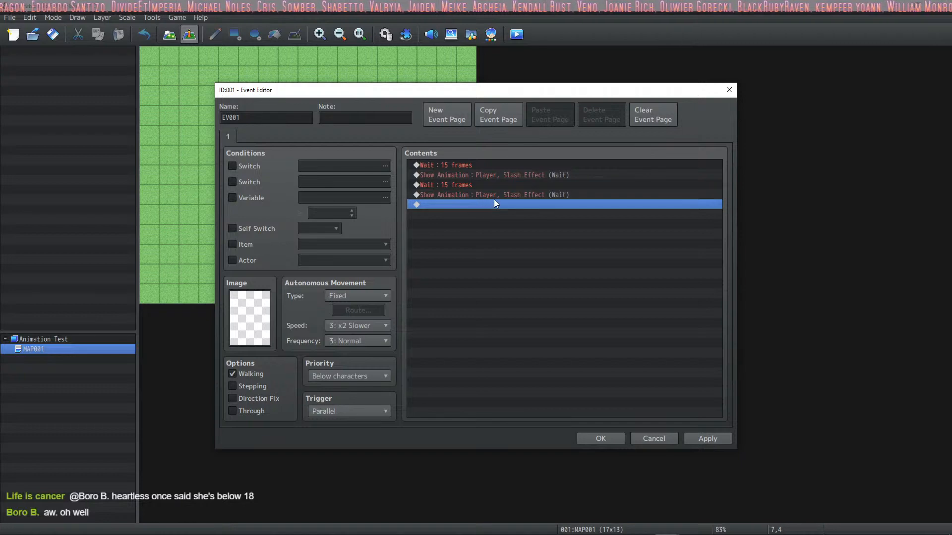
right_click(494, 198)
click(514, 214)
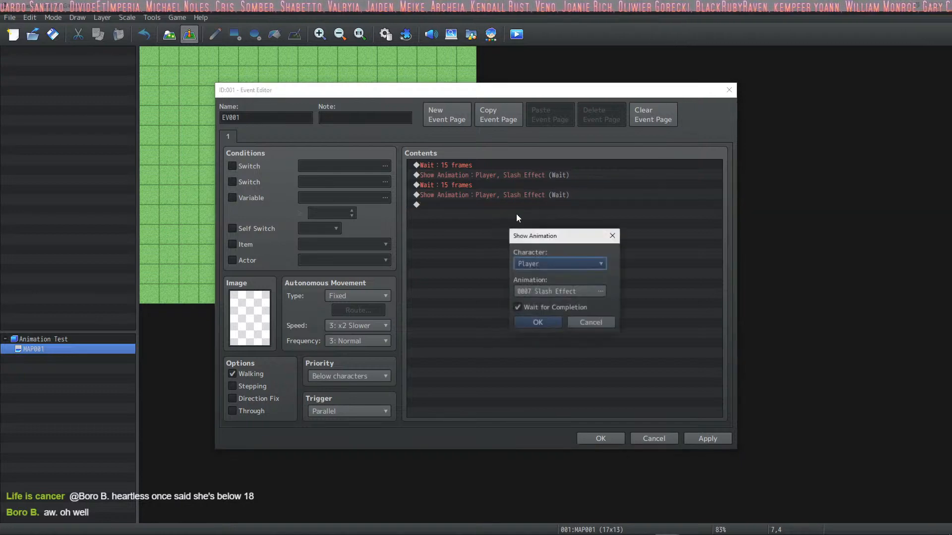
click(601, 291)
drag(489, 195, 490, 327)
click(436, 243)
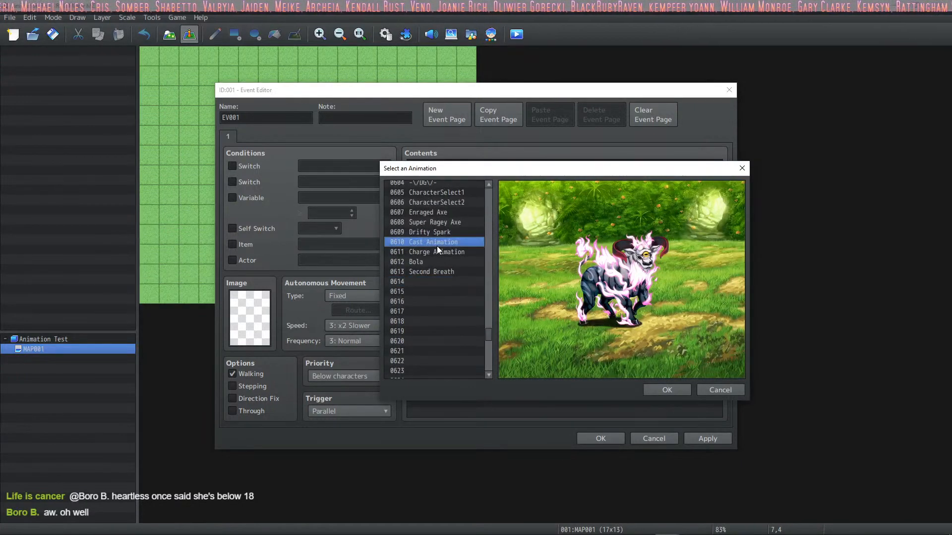
click(663, 389)
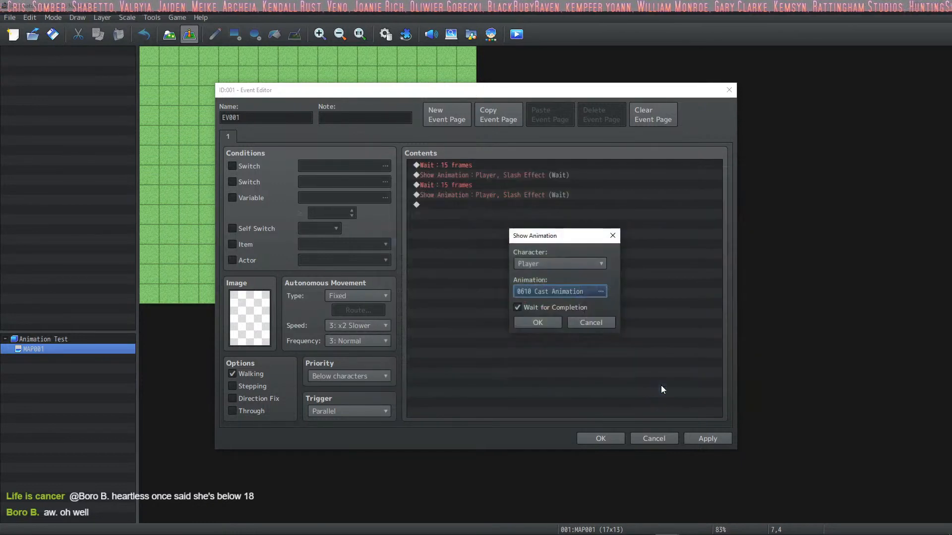
click(541, 322)
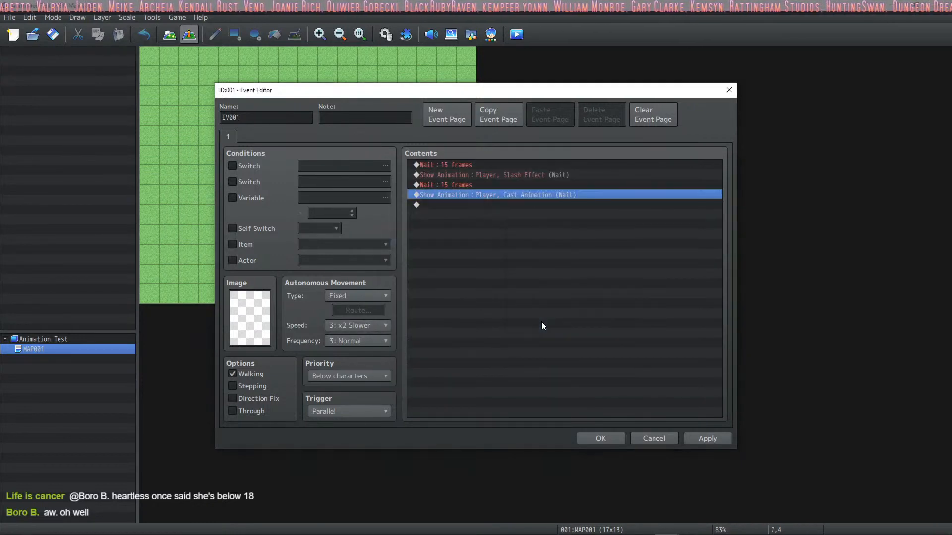
Set the Slash Effect animation's character to This Event, then apply the changes and close the event.
right_click(503, 174)
click(539, 190)
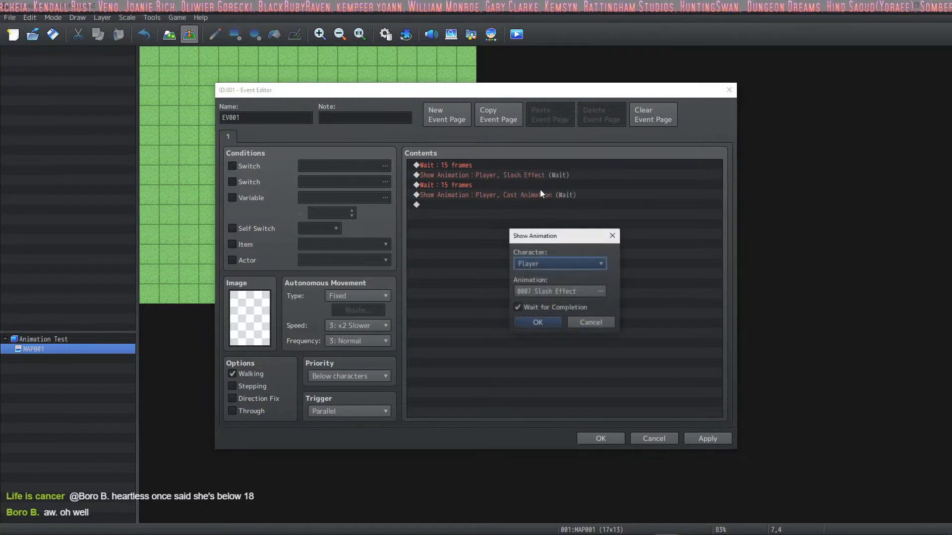
click(560, 267)
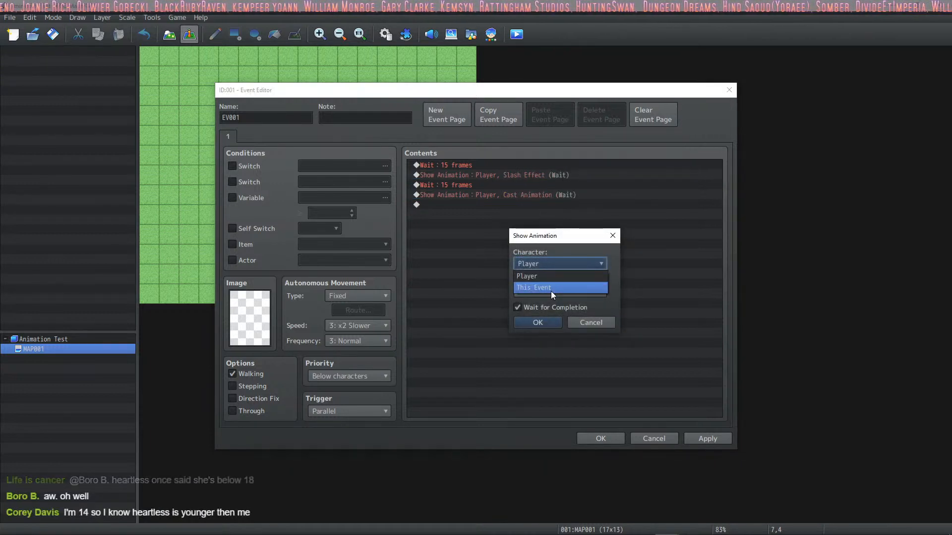
click(551, 289)
click(542, 322)
click(469, 205)
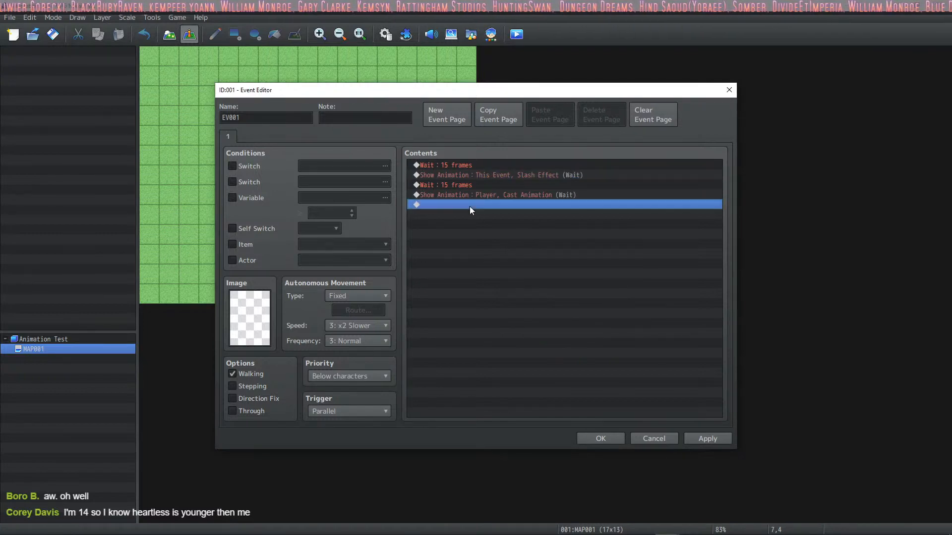
click(704, 439)
click(590, 438)
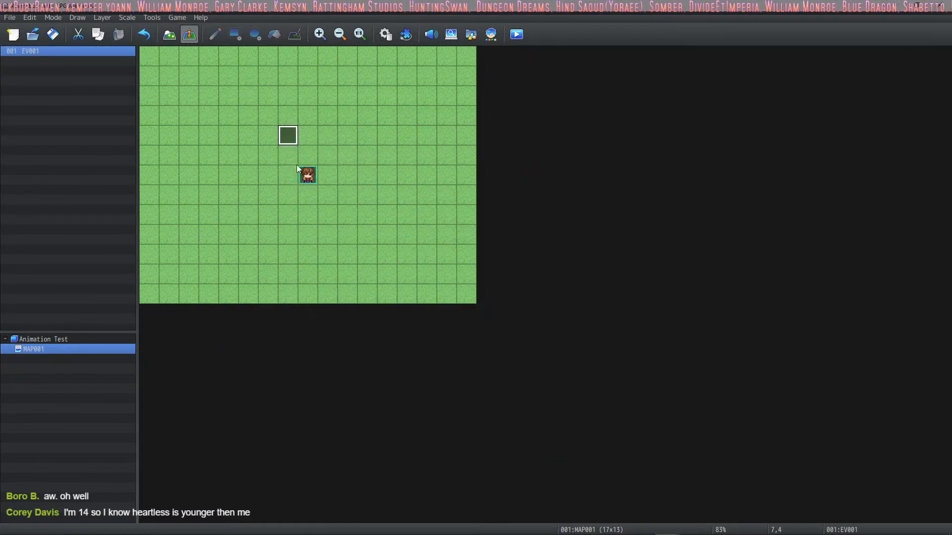
Playtest Animation Test from a new game to check both animations on the map, and close the game window.
click(517, 34)
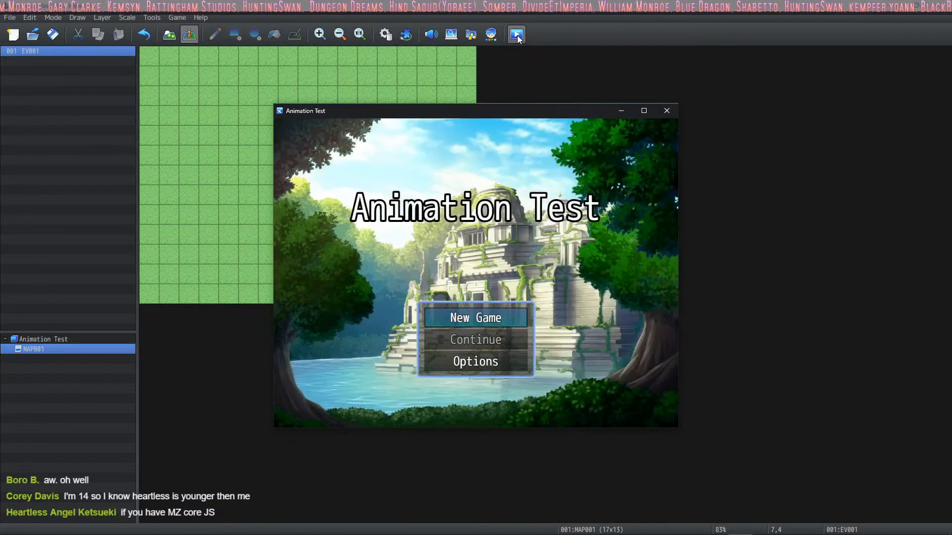
key(Return)
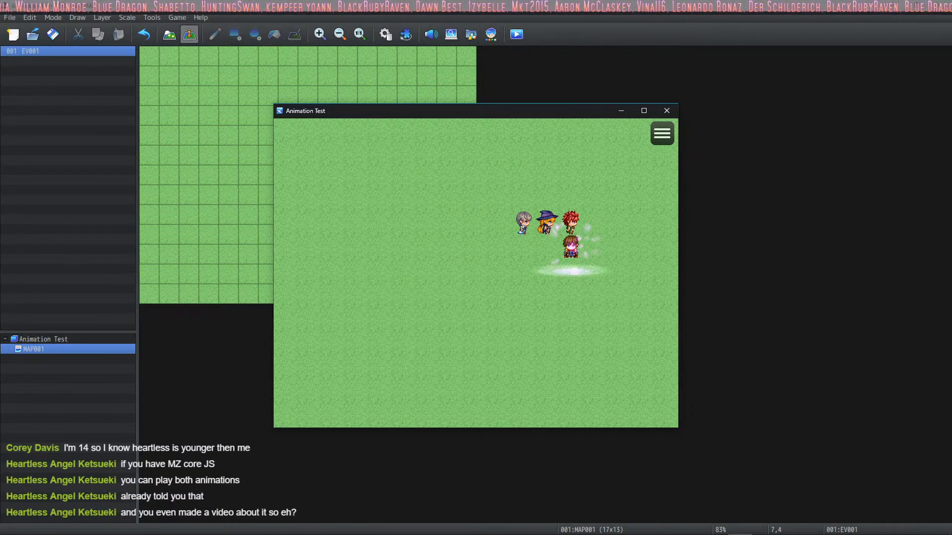
mouse_move(887, 533)
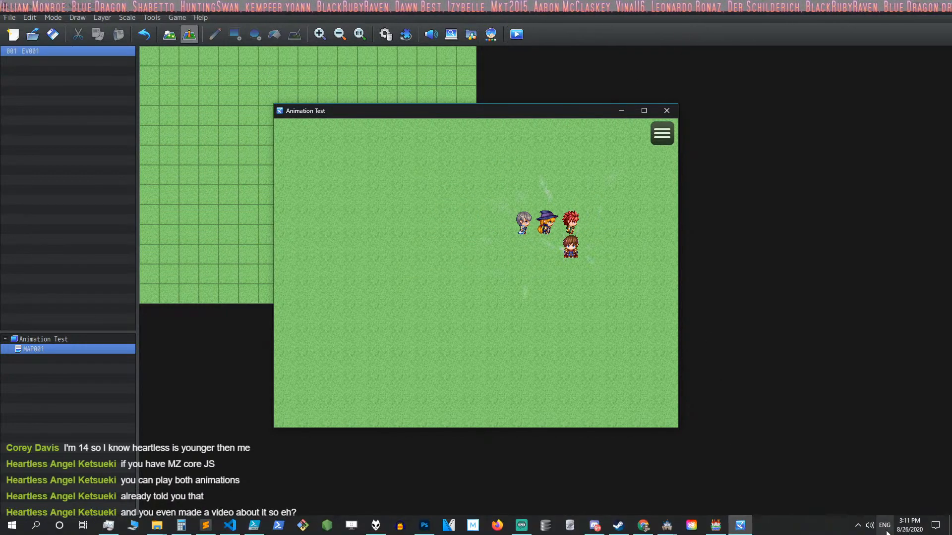
click(667, 112)
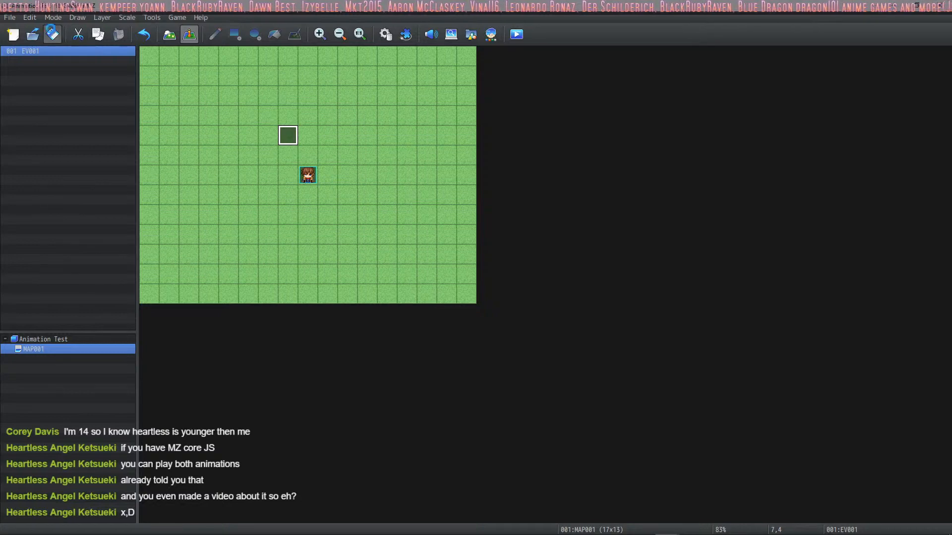
Switch to Drift Clicker RPG, preview animation 0108 Neutral All 1 in the open database, and check the project's plugin list.
click(894, 5)
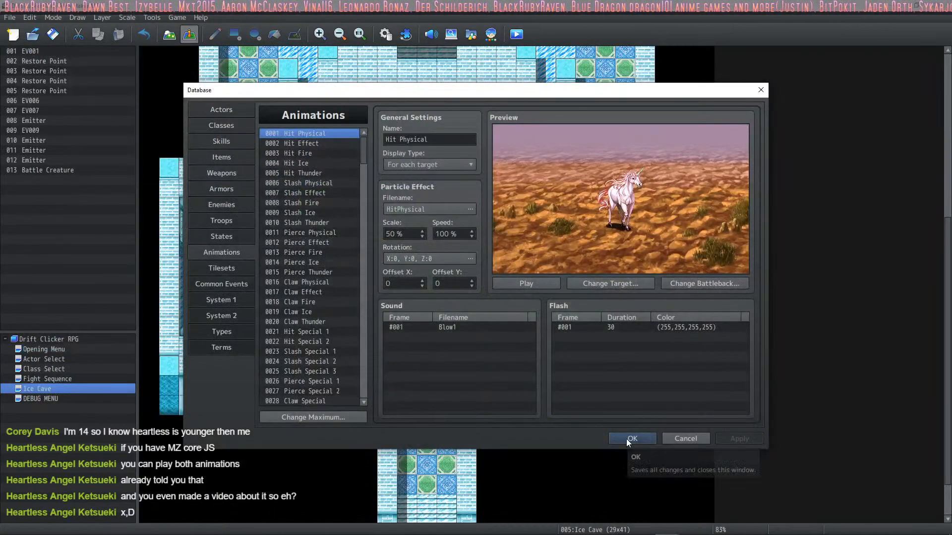
drag(365, 156, 367, 248)
click(311, 250)
click(557, 283)
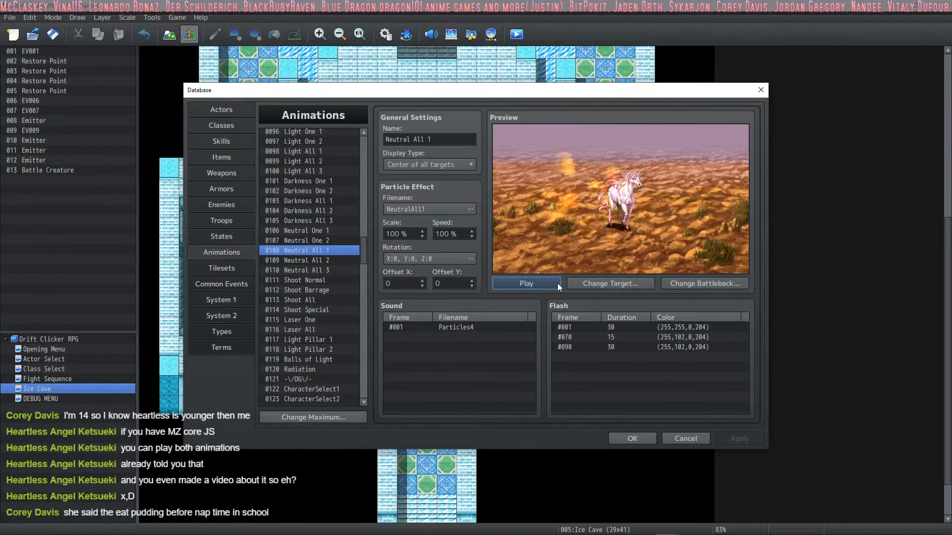
click(627, 439)
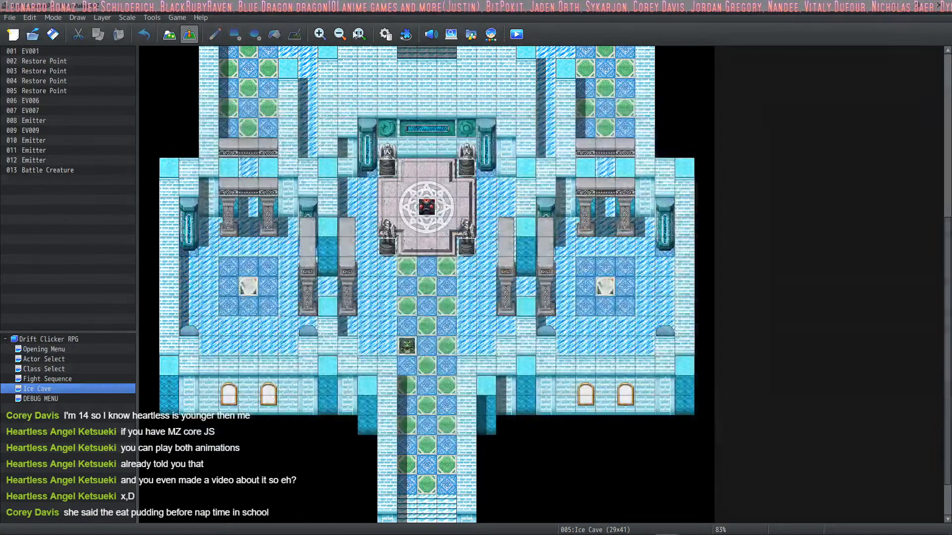
click(401, 35)
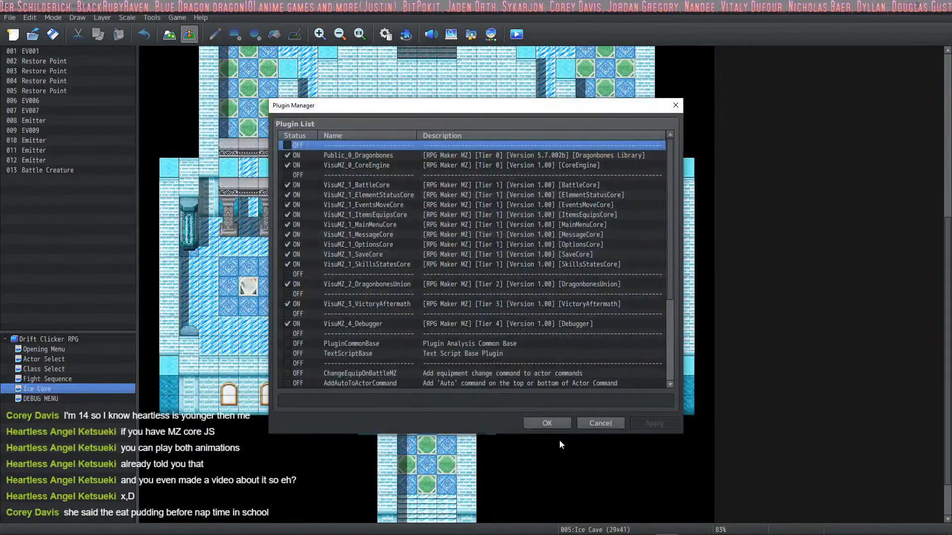
click(558, 421)
Switch to The Amalgamation and enable VisuMZ_1_EventsMoveCore and VisuMZ_1_ItemsEquipsCore in its plugin list.
click(894, 6)
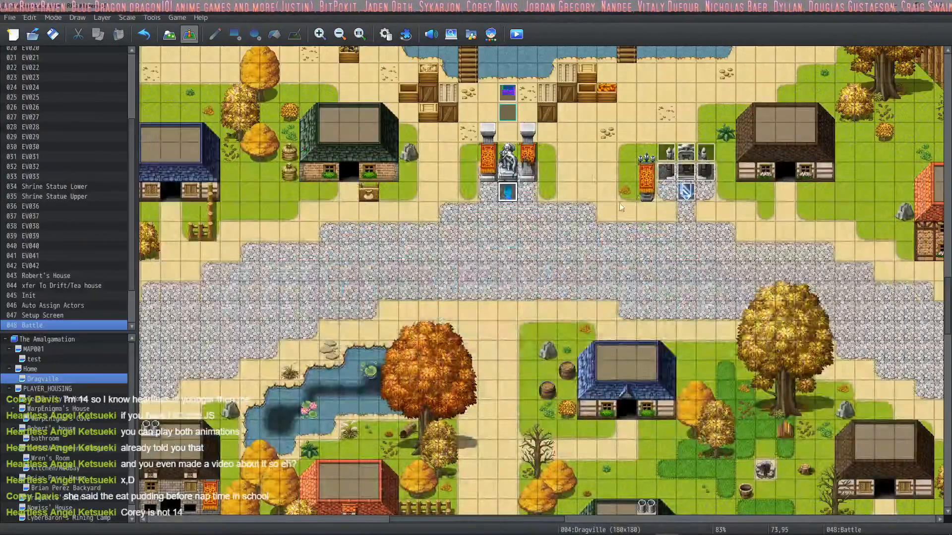
click(405, 34)
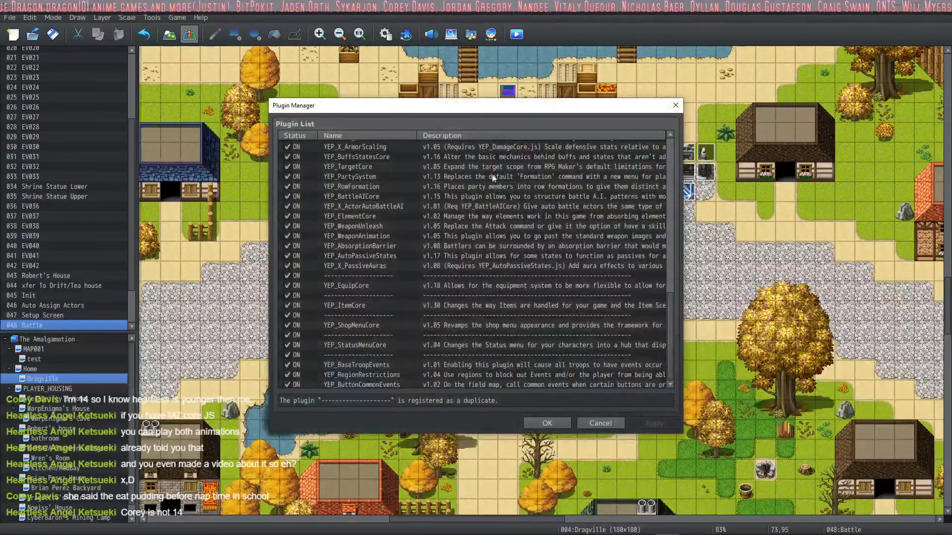
click(502, 178)
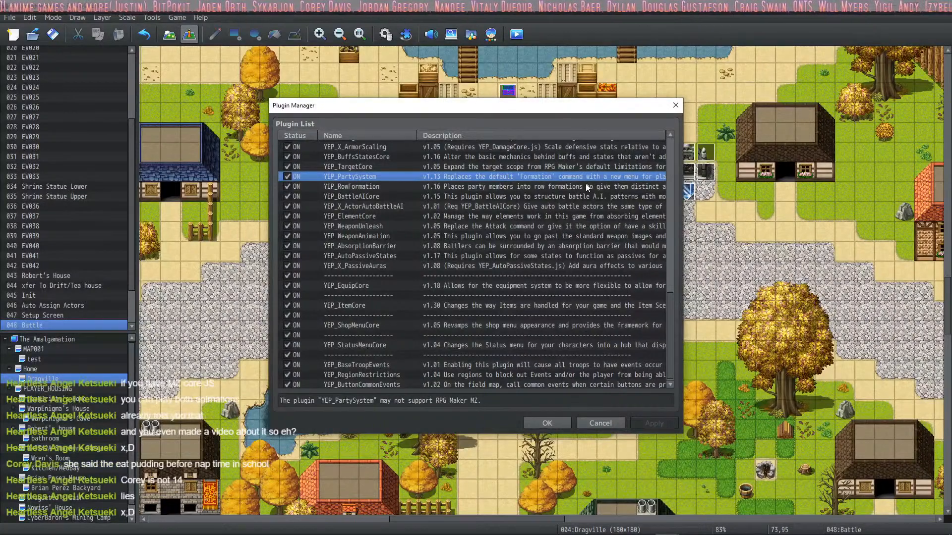
mouse_move(672, 311)
mouse_down()
mouse_move(655, 135)
mouse_move(675, 307)
mouse_up()
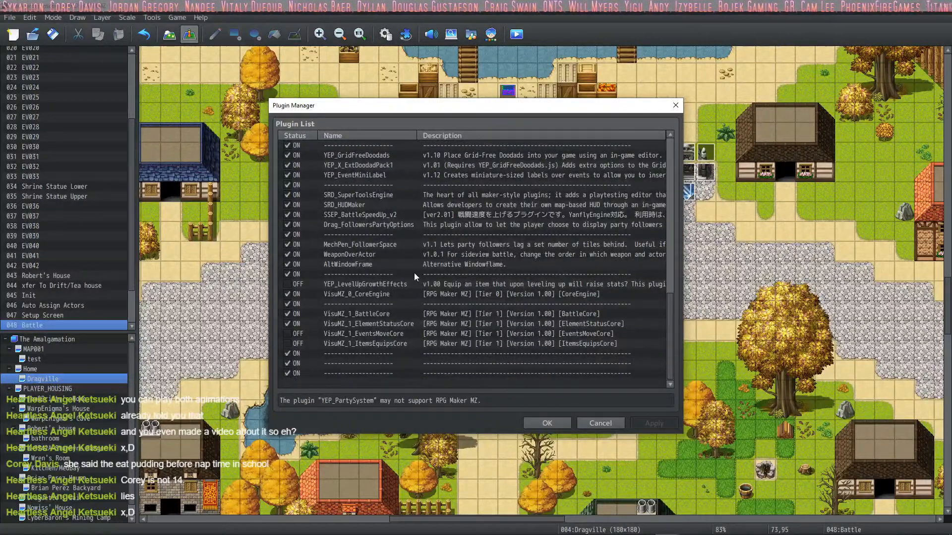
click(287, 334)
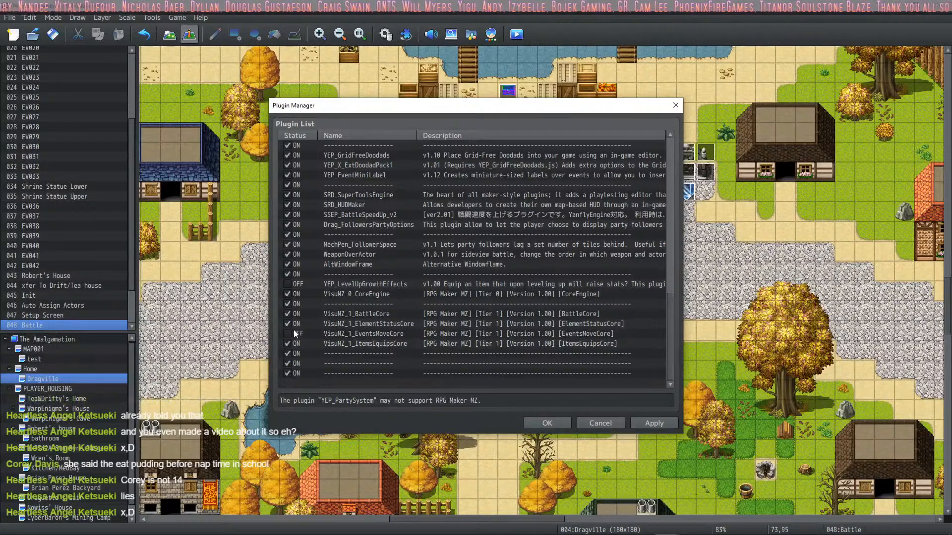
Turn off every active plugin entry from YEP_CoreEngine through YEP_X_AnimatedSVEnemies.
scroll(339, 312, up, 3)
scroll(339, 313, up, 10)
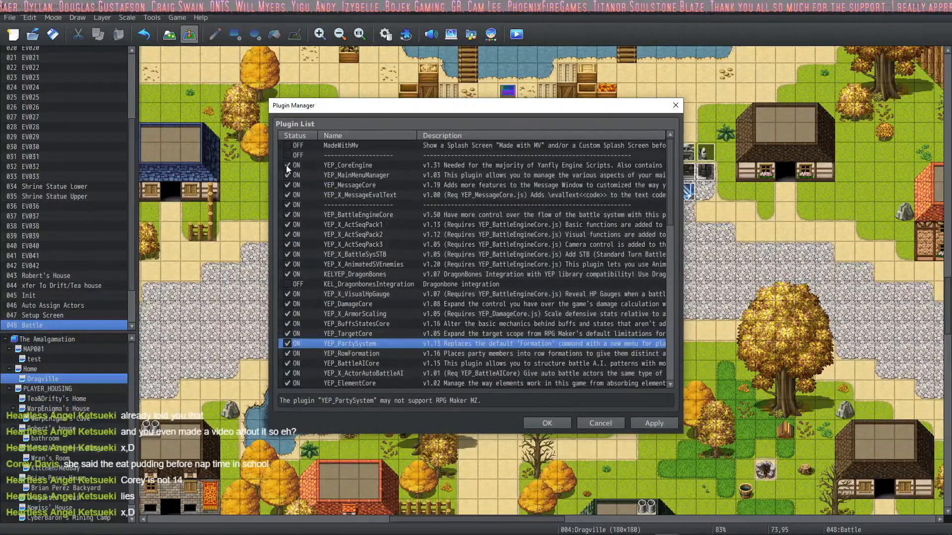
click(287, 165)
click(286, 175)
click(287, 184)
click(287, 195)
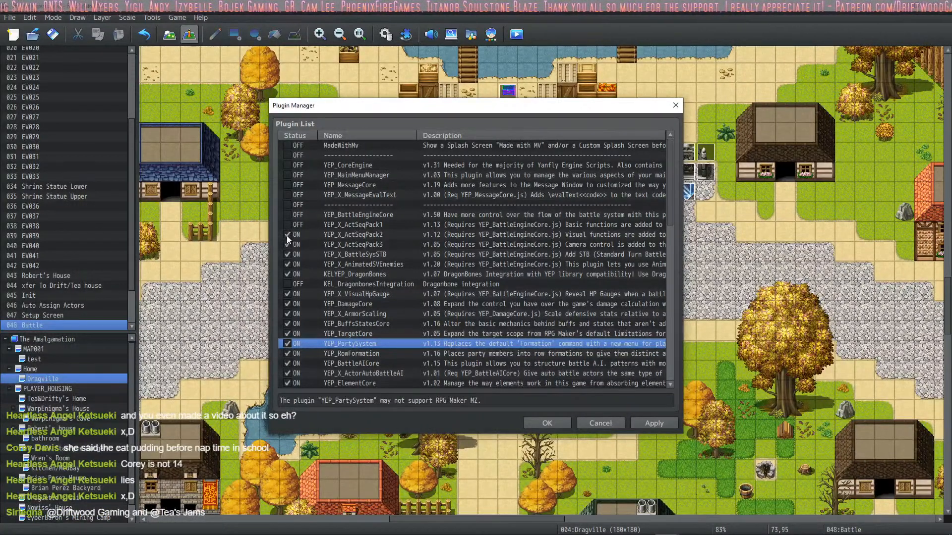
click(287, 264)
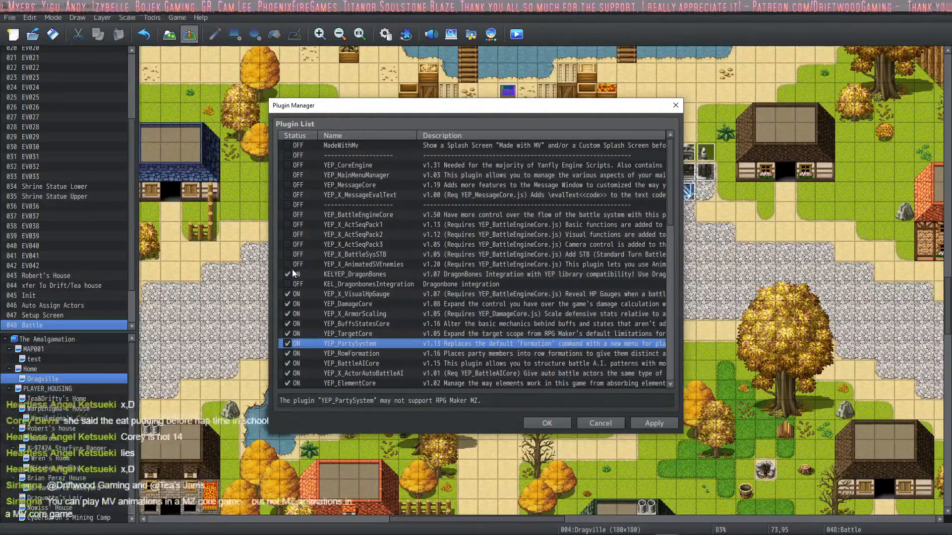
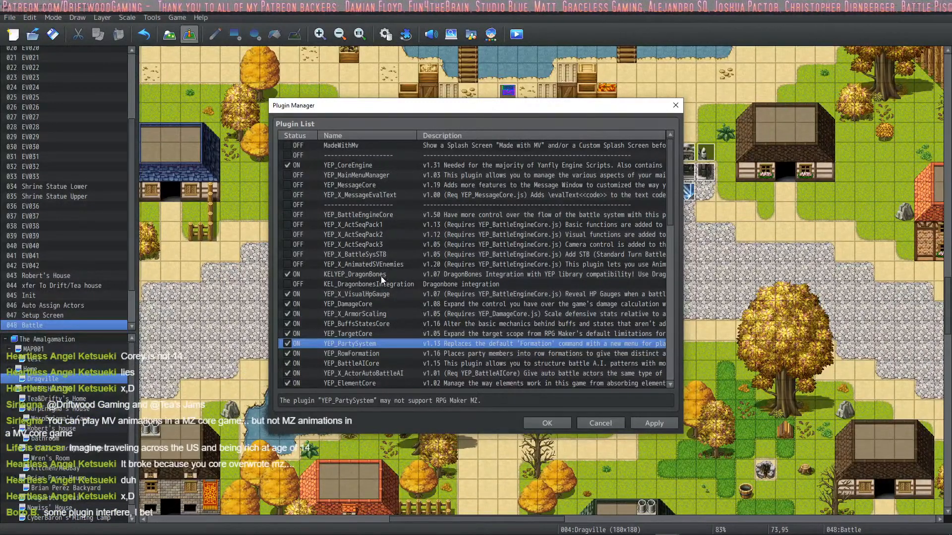
Turn off every active plugin entry from YEP_X_VisualHpGauge through YEP_X_PassiveAuras, leaving KELYEP_DragonBones on.
scroll(384, 280, down, 2)
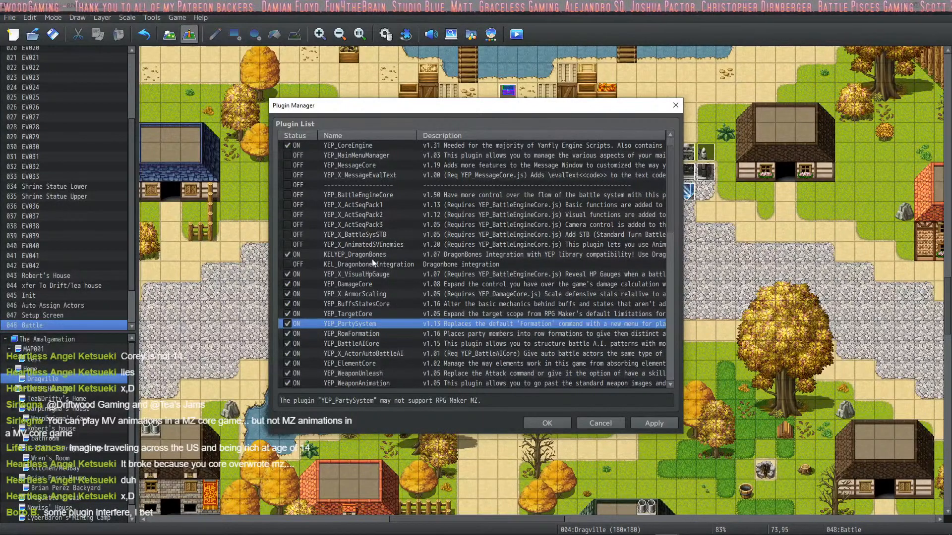
click(372, 258)
scroll(361, 276, down, 3)
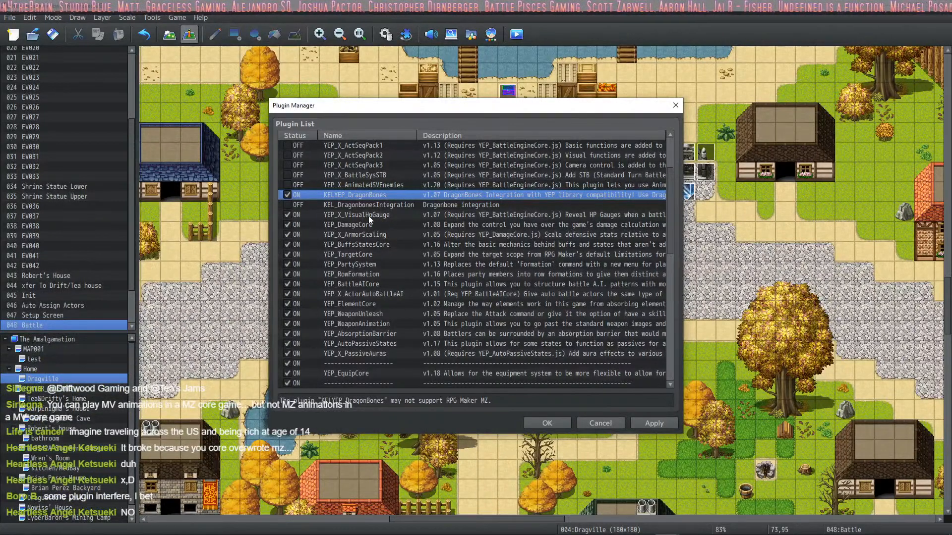
click(286, 233)
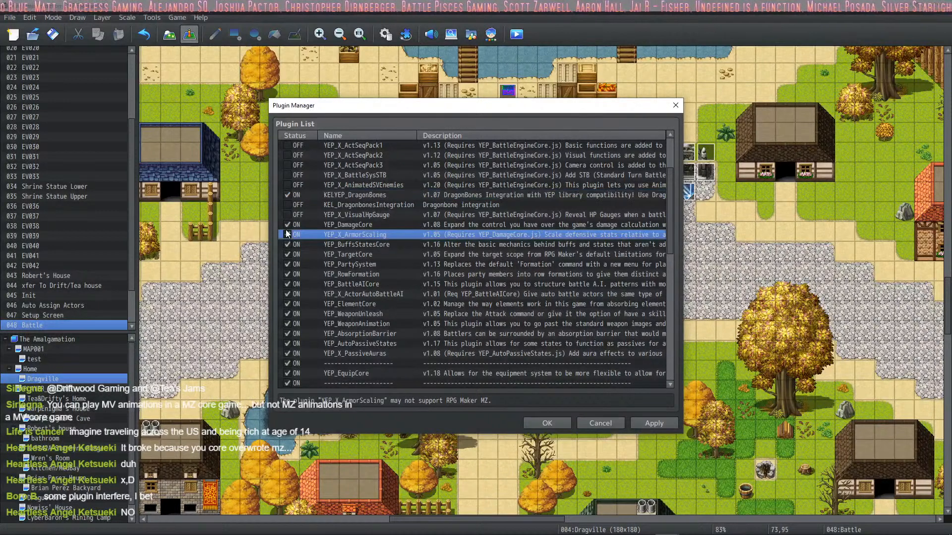
click(286, 235)
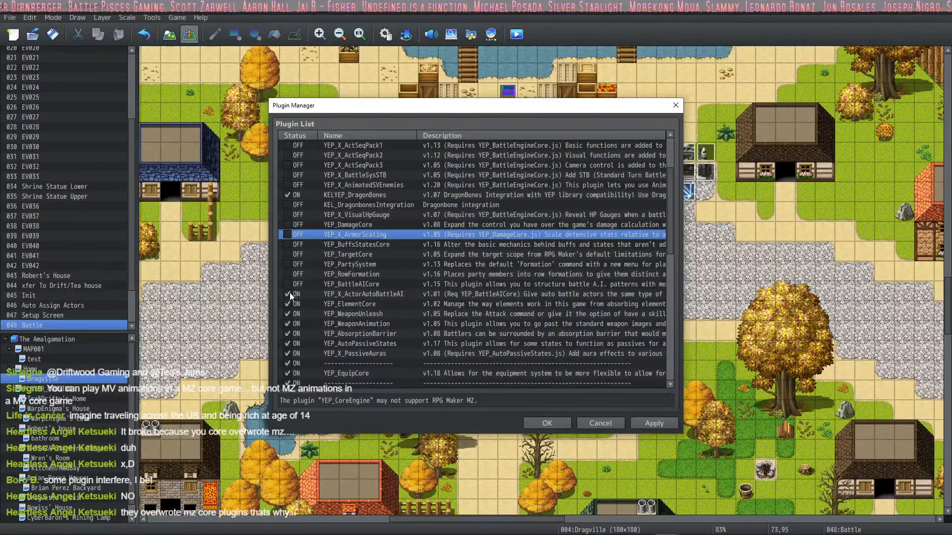
click(287, 315)
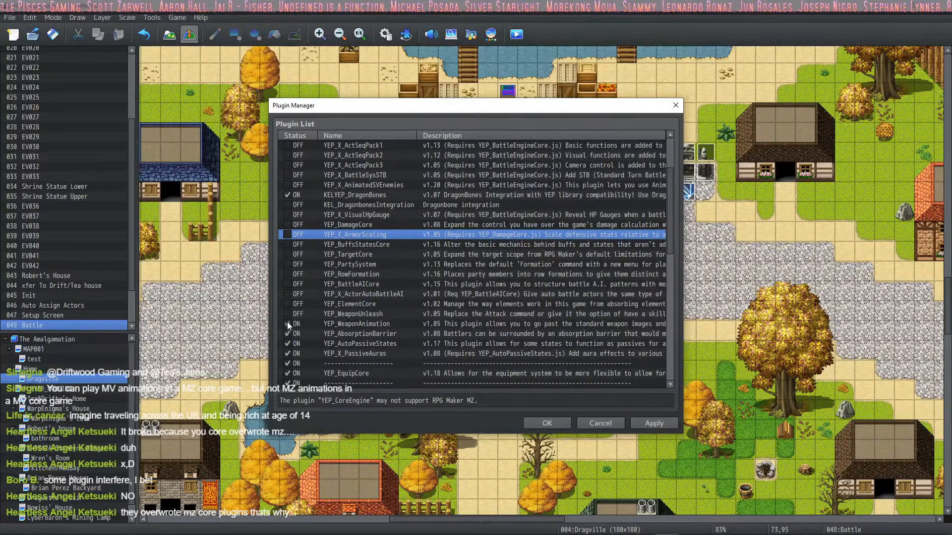
click(287, 324)
click(286, 334)
click(287, 344)
click(287, 353)
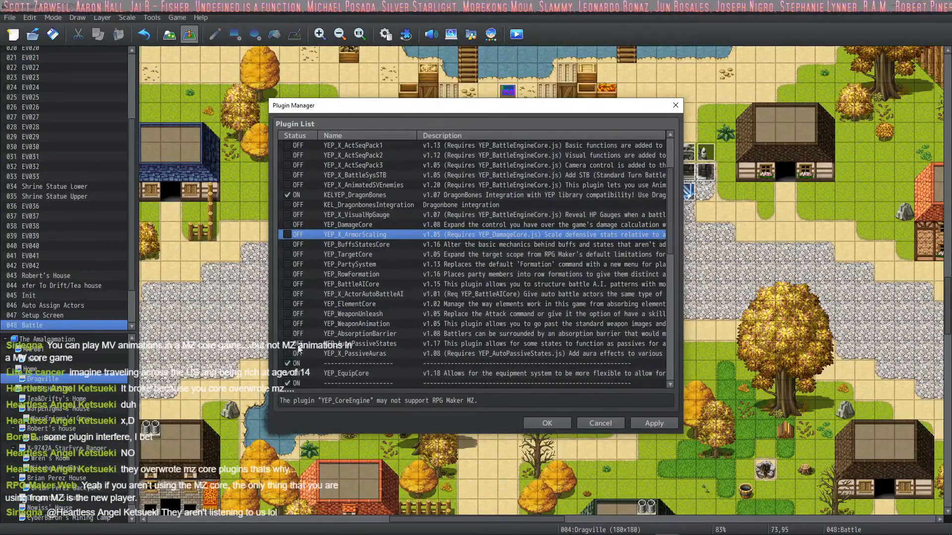
Turn off YEP_EquipCore, YEP_ItemCore and YEP_ShopMenuCore along with the separator entries around them.
scroll(292, 337, down, 2)
click(288, 323)
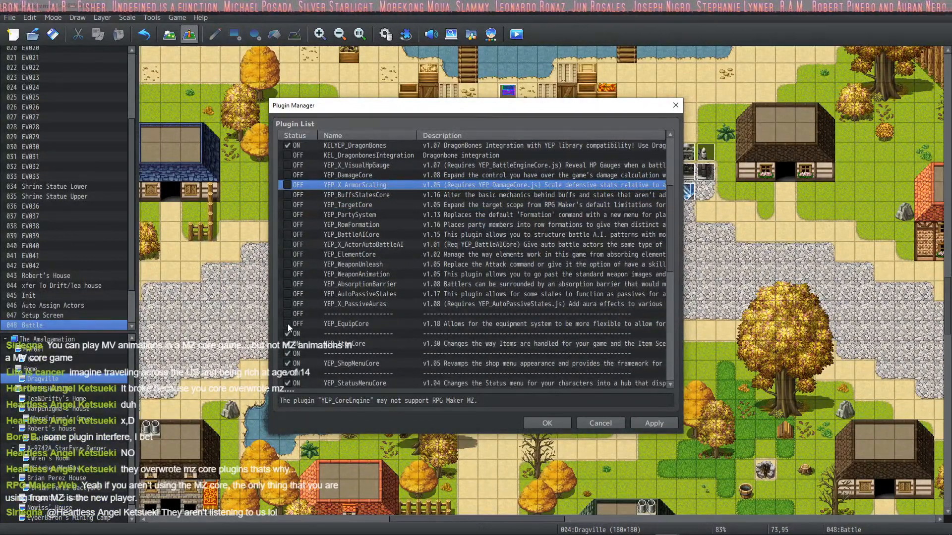
scroll(288, 322, down, 1)
click(288, 298)
click(286, 306)
click(288, 314)
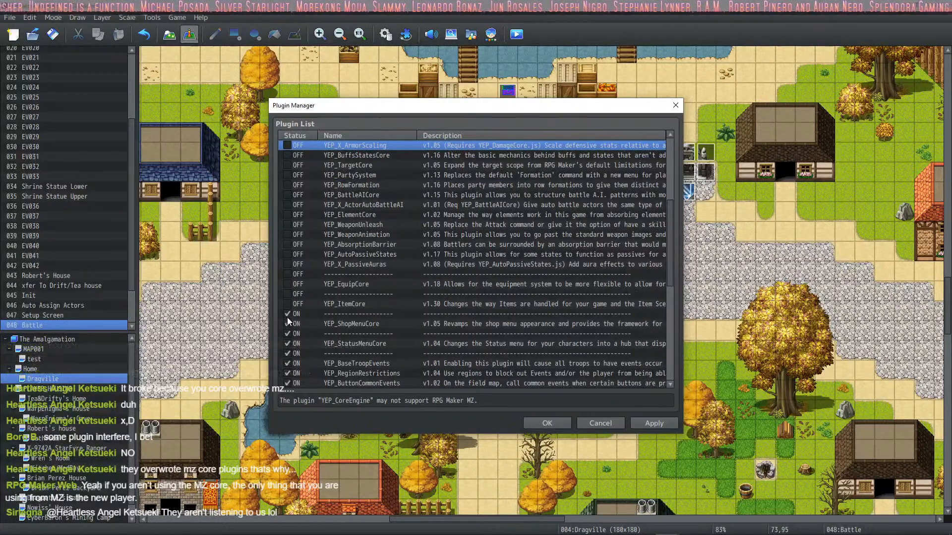
click(287, 324)
Turn off YEP_StatusMenuCore, YEP_BaseTroopEvents, YEP_RegionRestrictions, YEP_ButtonCommonEvents and YEP_StopMapMovement with their separator entries.
scroll(287, 327, down, 1)
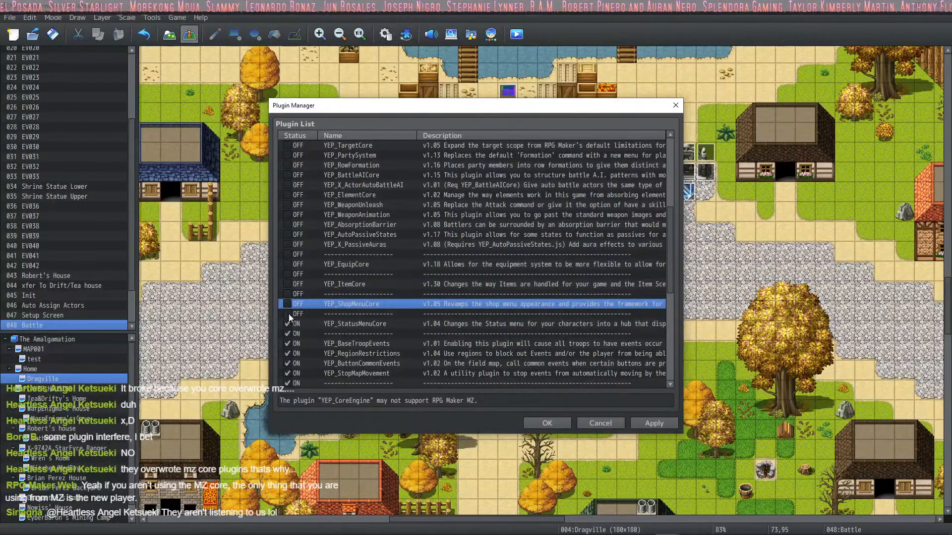
click(288, 324)
click(288, 334)
scroll(290, 335, down, 2)
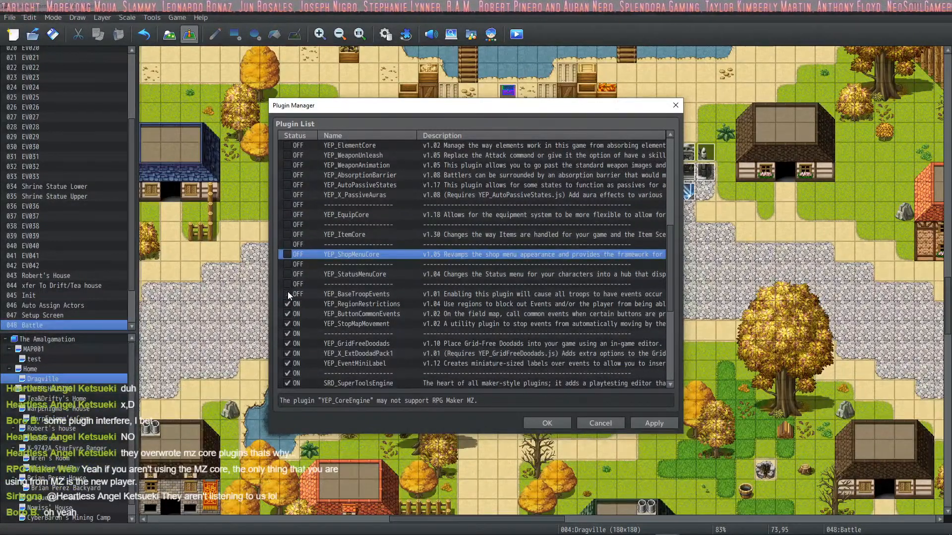
click(288, 314)
click(288, 324)
Turn off YEP_EventMiniLabel and the separator below YEP_StopMapMovement, keeping YEP_GridFreeDoodads and YEP_X_ExtDoodadPack1 on.
scroll(293, 315, down, 2)
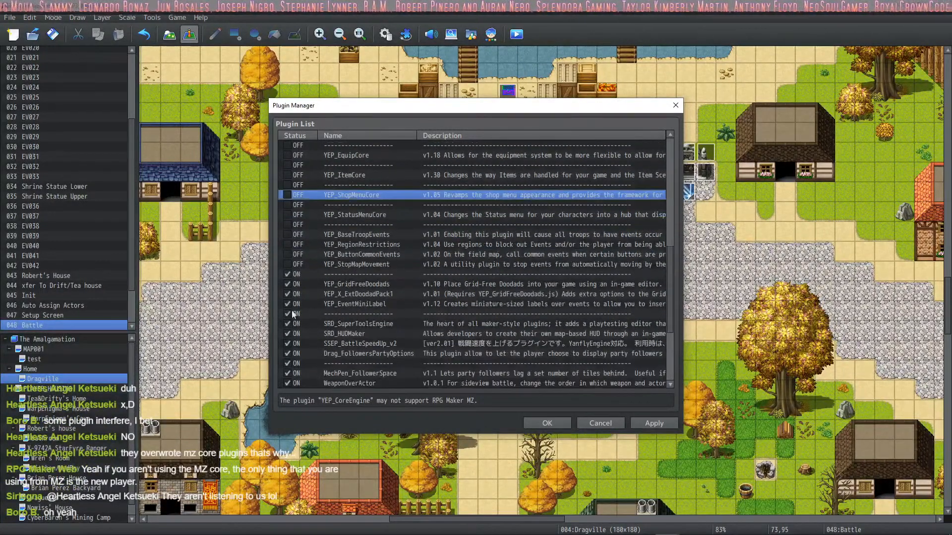
click(289, 267)
click(290, 275)
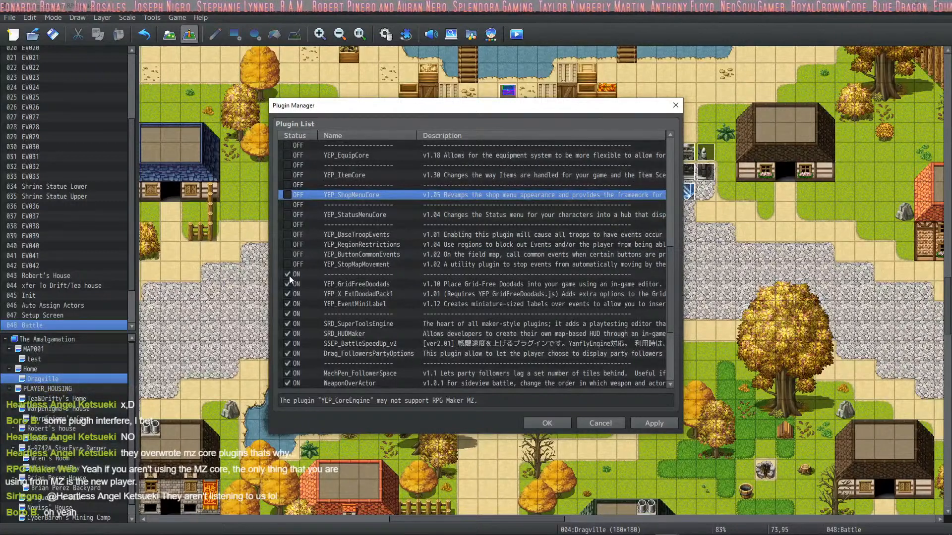
scroll(290, 292, down, 1)
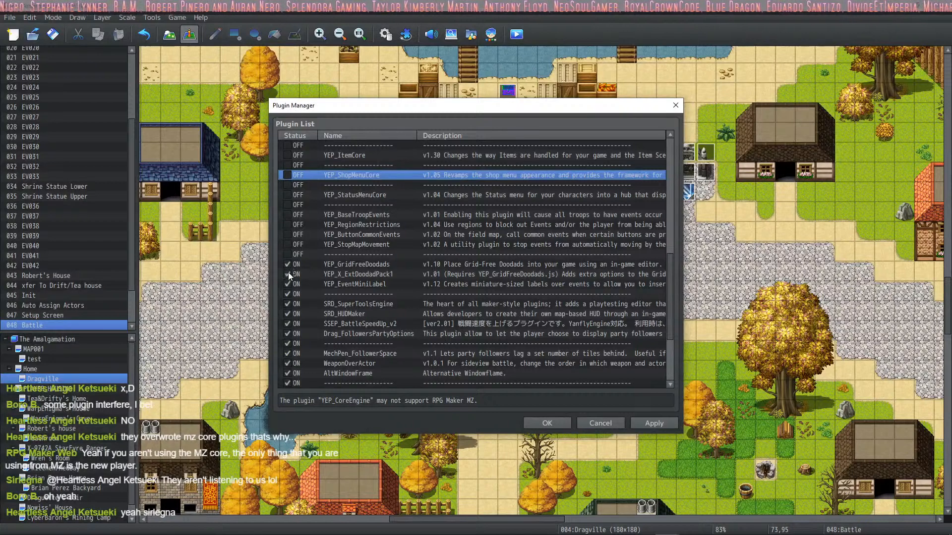
click(287, 304)
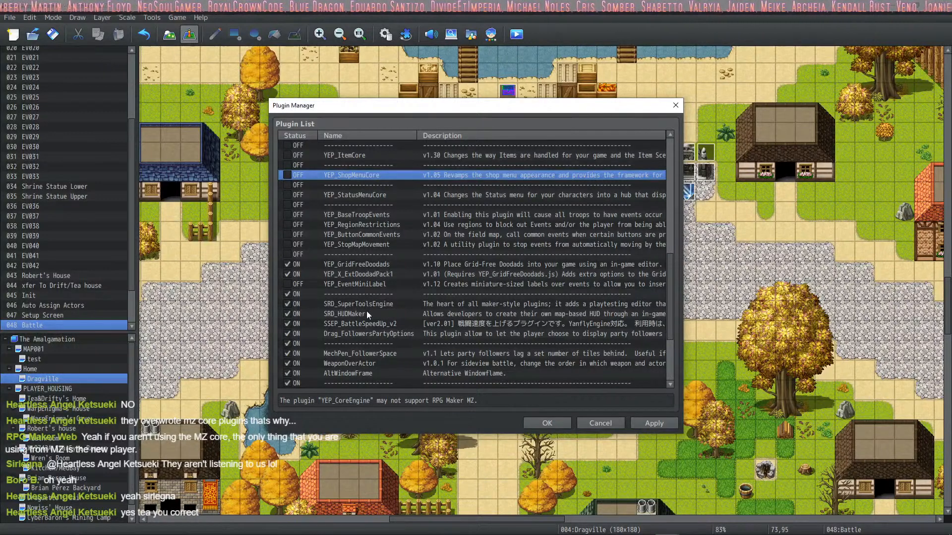
Turn off MechPen_FollowerSpace, WeaponOverActor, AltWindowFrame and the separator below them, and accept the plugin list changes.
scroll(285, 308, down, 2)
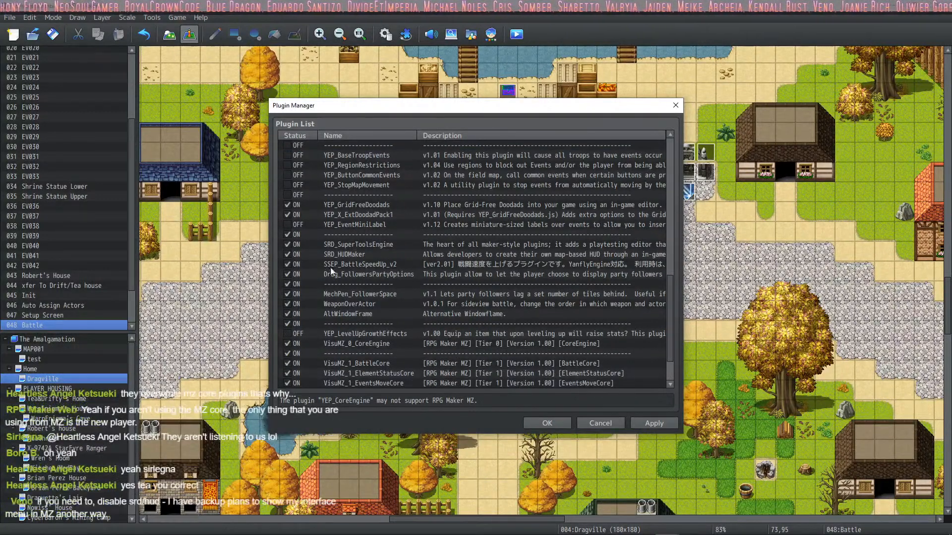
click(355, 266)
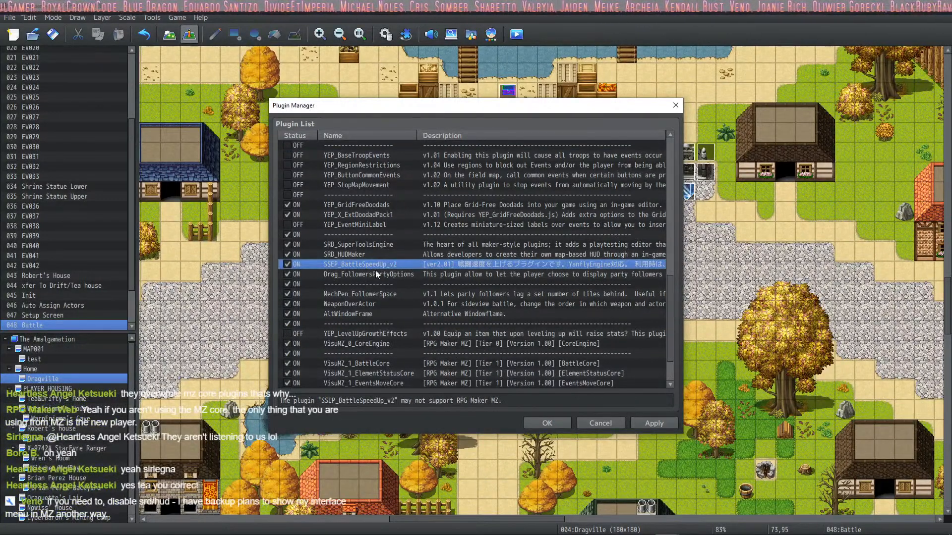
click(369, 275)
scroll(327, 272, down, 2)
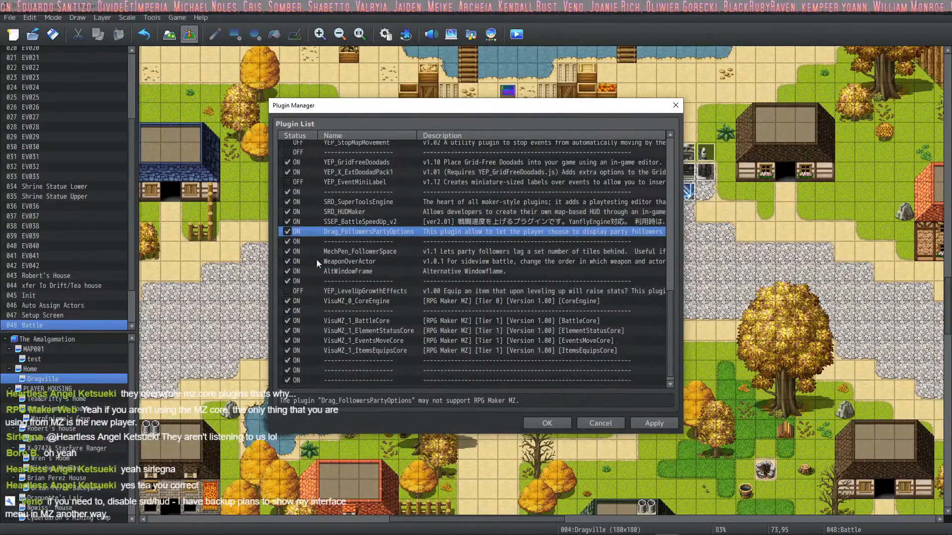
click(286, 271)
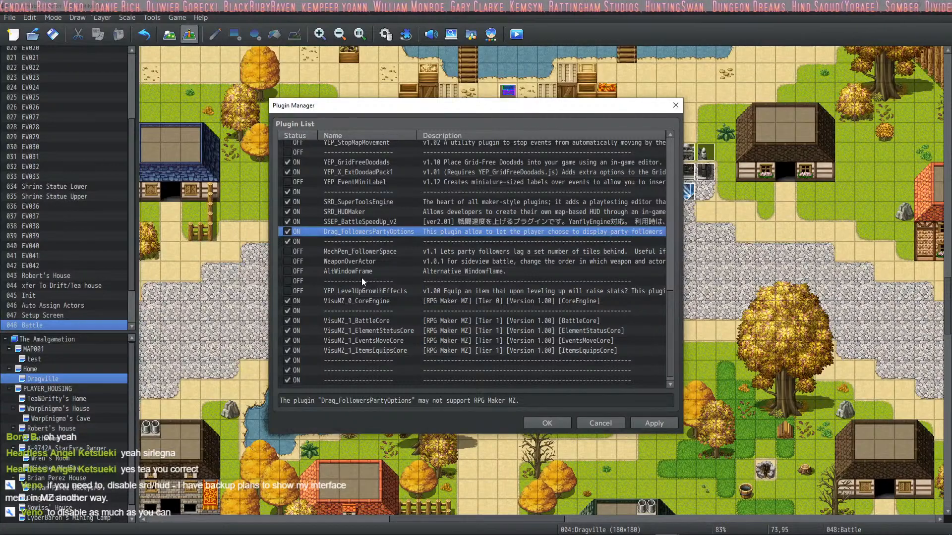
scroll(361, 278, up, 15)
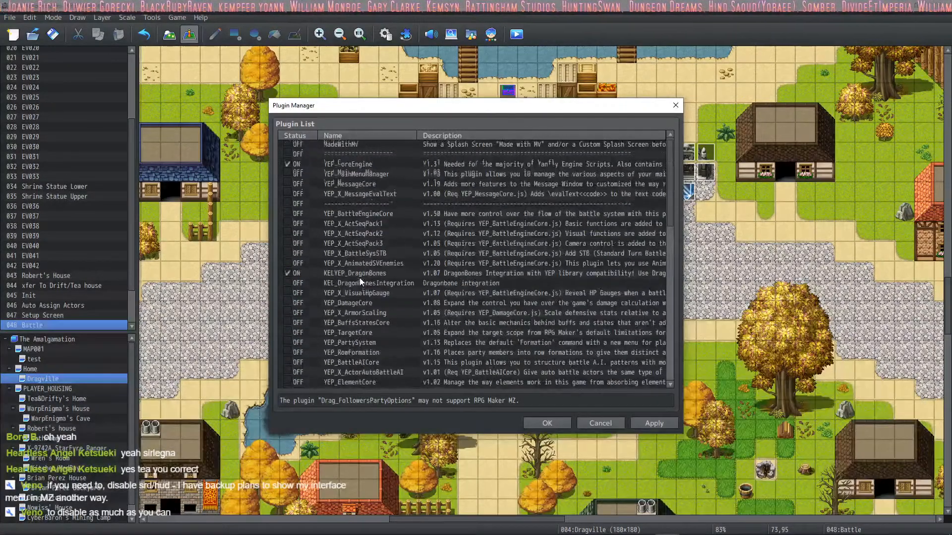
scroll(370, 225, down, 10)
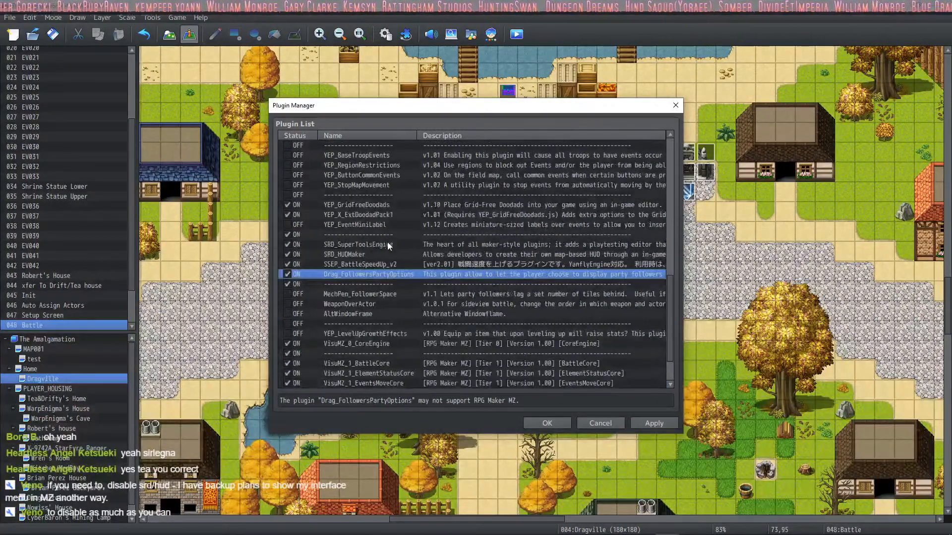
scroll(387, 242, down, 2)
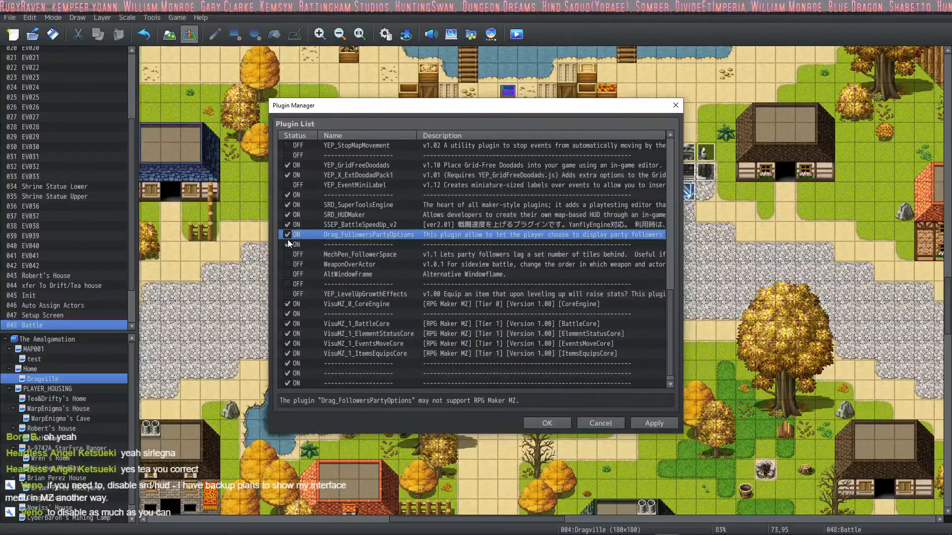
scroll(325, 235, down, 1)
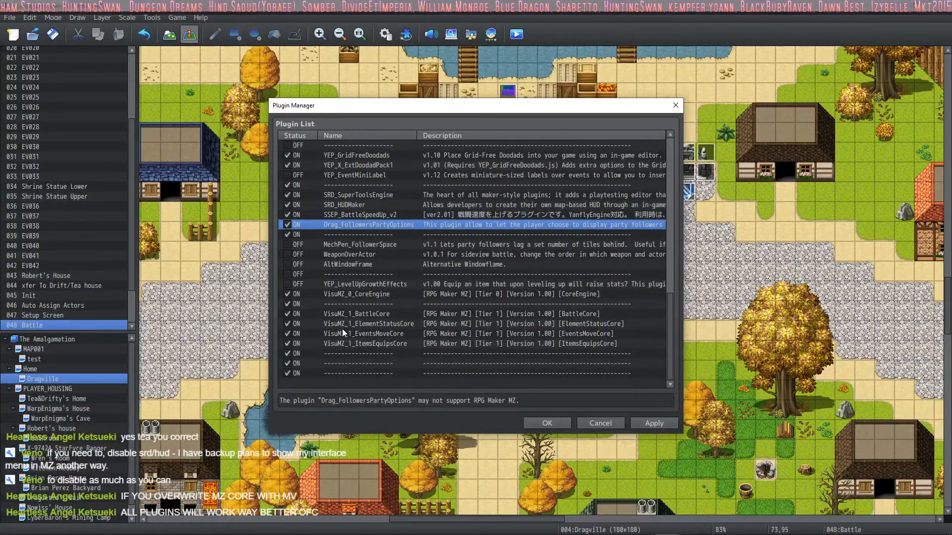
click(542, 424)
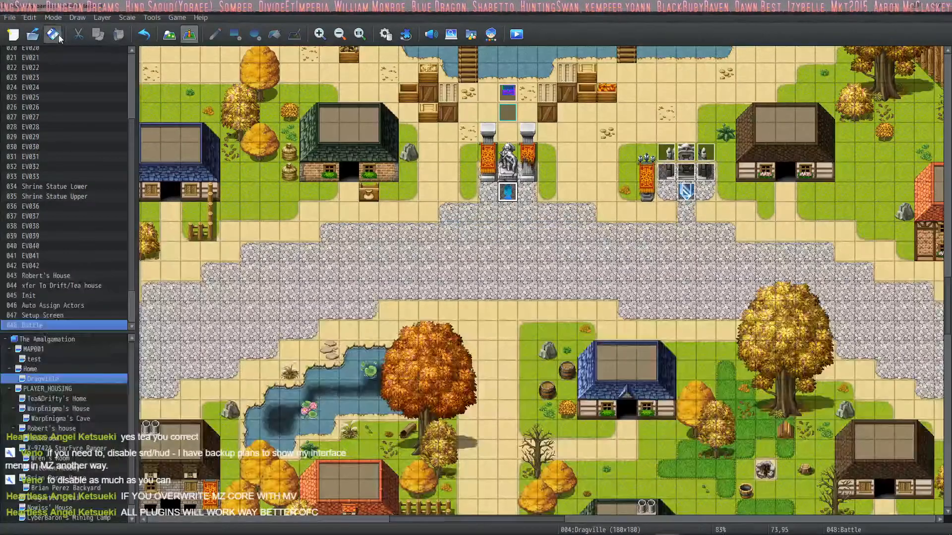
Playtest The Amalgamation from a new game, check the main menu, and close the game window.
click(518, 33)
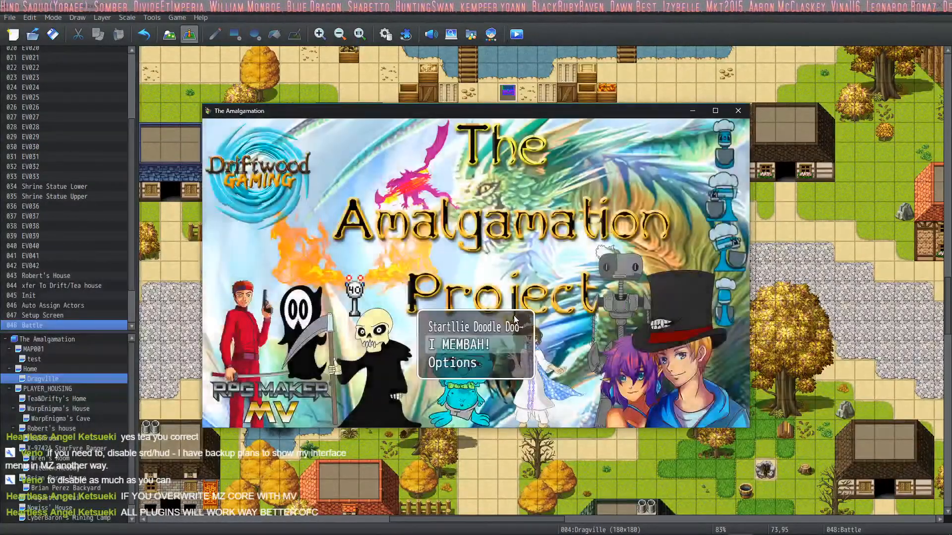
double_click(501, 327)
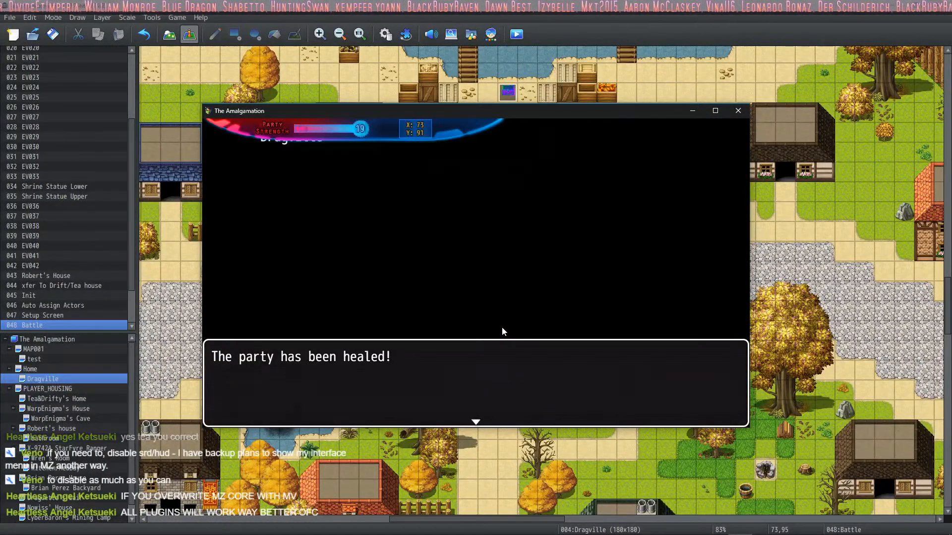
key(Escape)
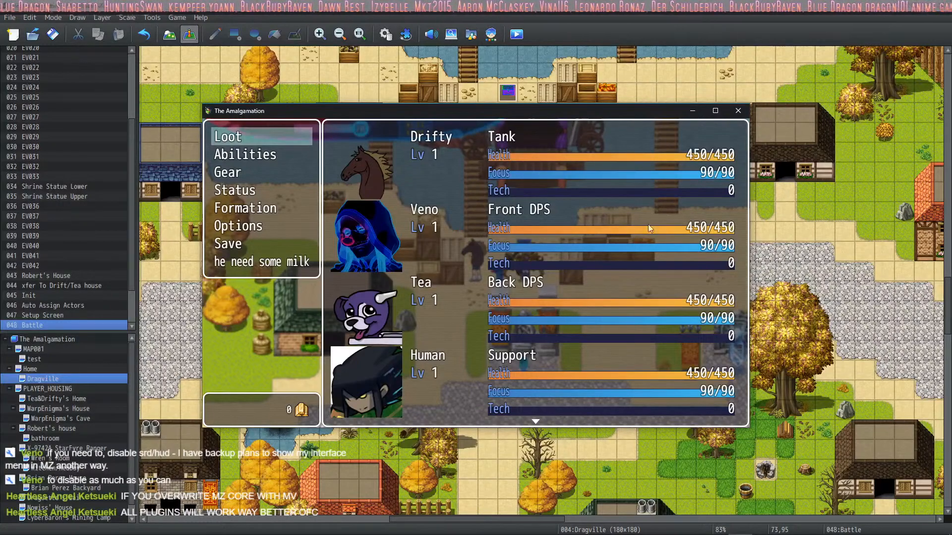
key(Escape)
click(738, 111)
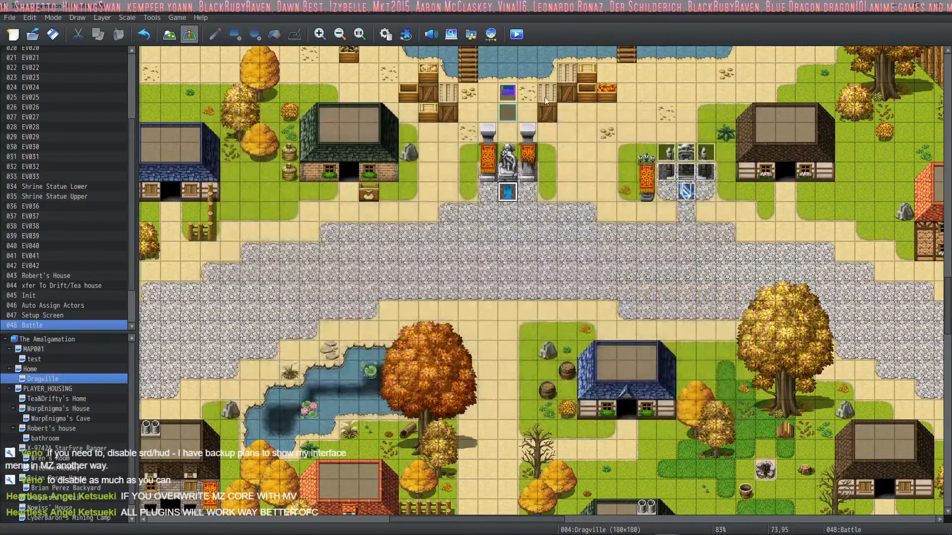
Turn AltWindowFrame back on in the plugin list and accept the change.
click(405, 34)
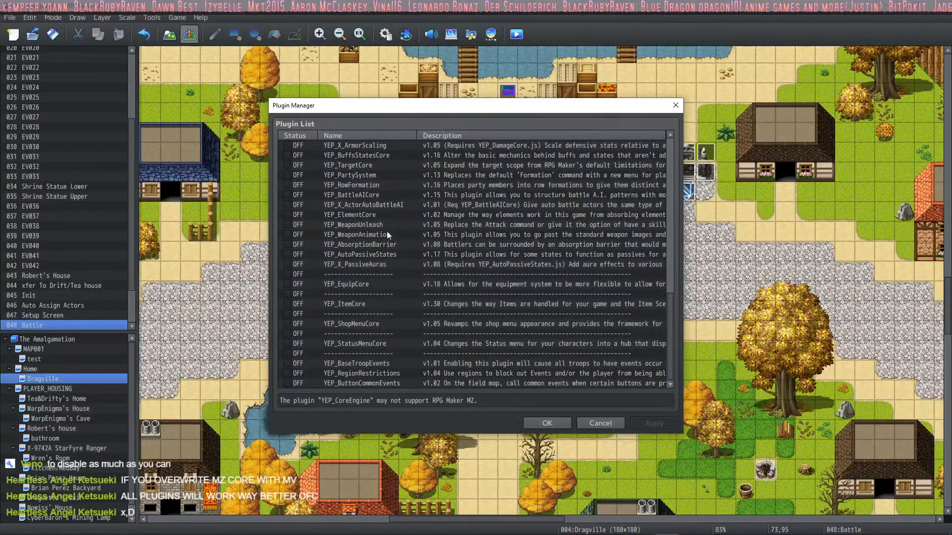
scroll(396, 229, down, 6)
scroll(391, 249, down, 1)
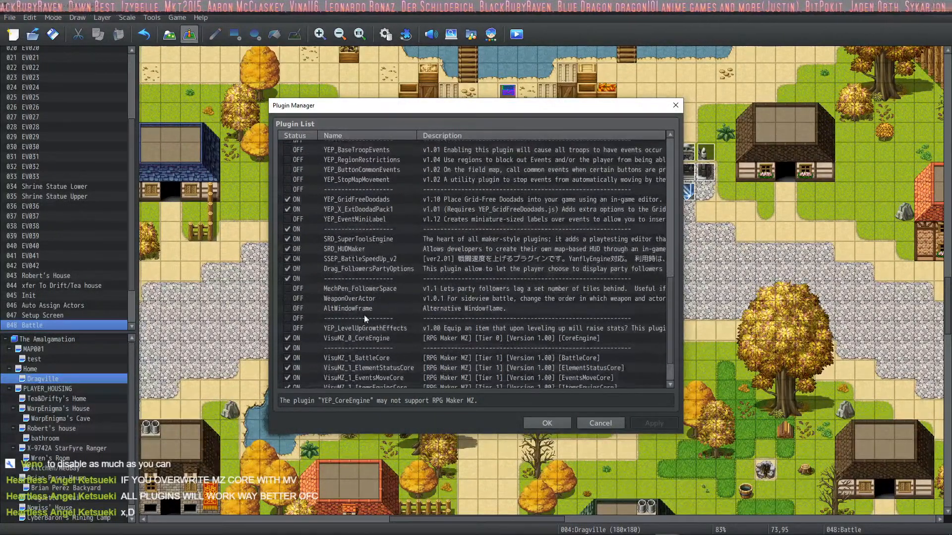
click(287, 308)
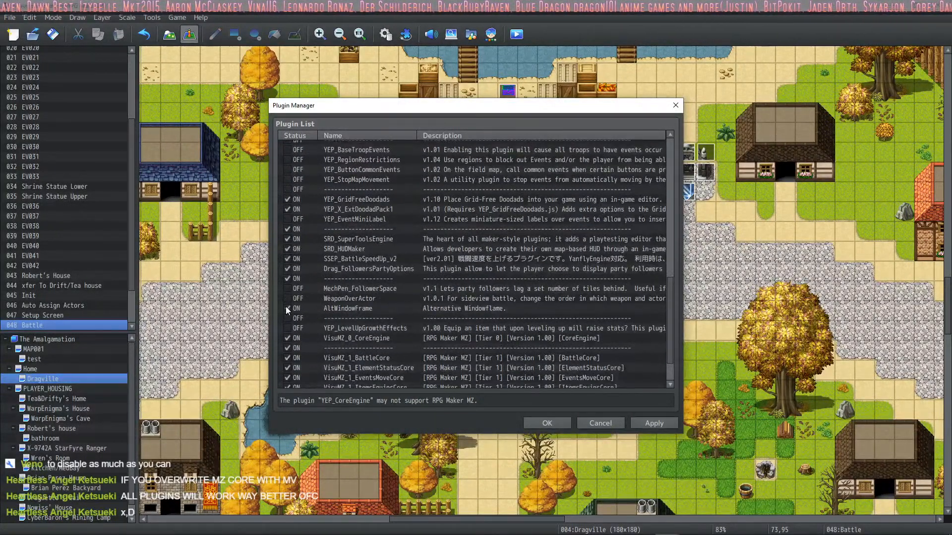
click(545, 425)
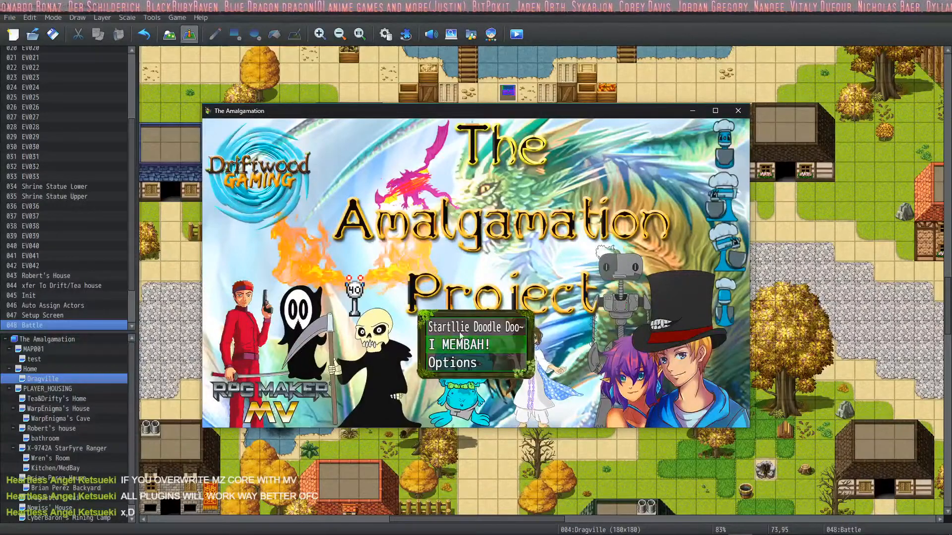
Start a new game in the playtest, dismiss the healing message, check the main menu and map, and close the game.
double_click(460, 327)
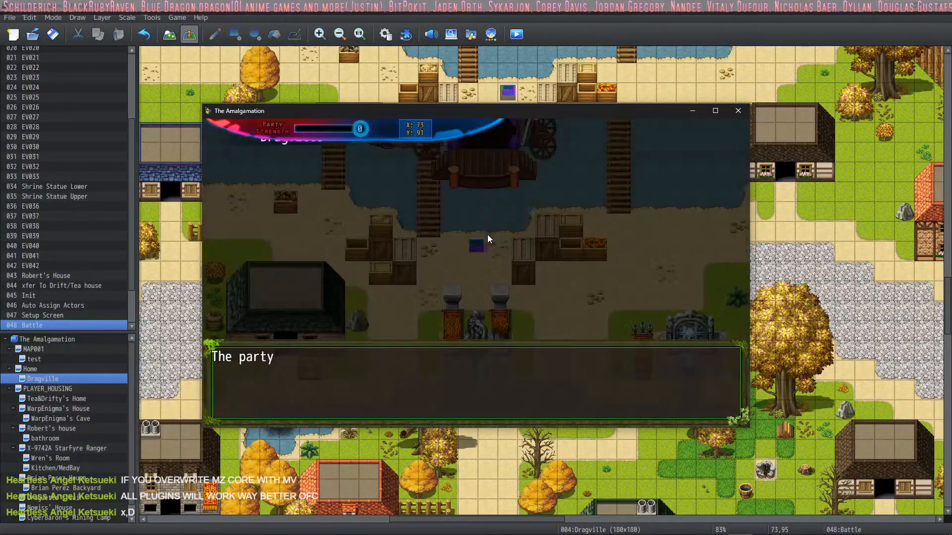
key(Return)
key(Left)
key(Down)
key(Escape)
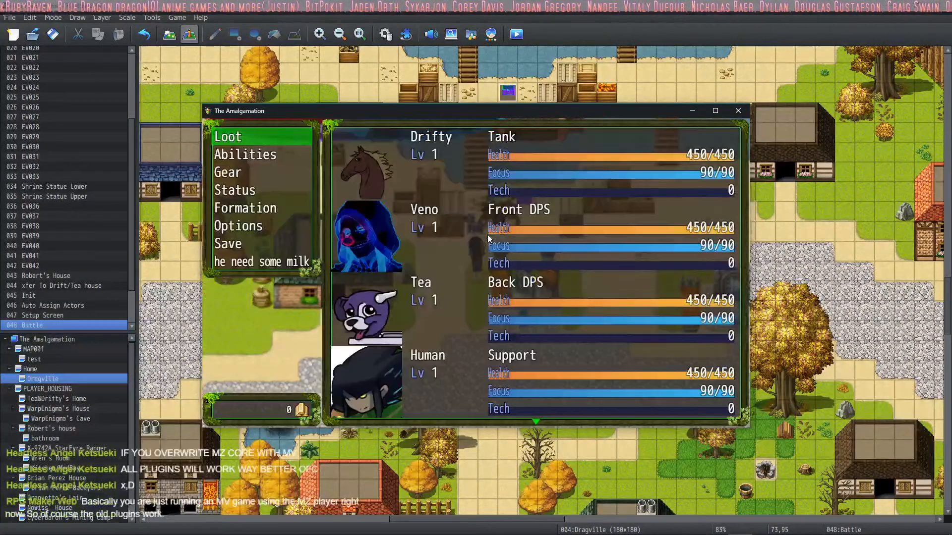
key(Escape)
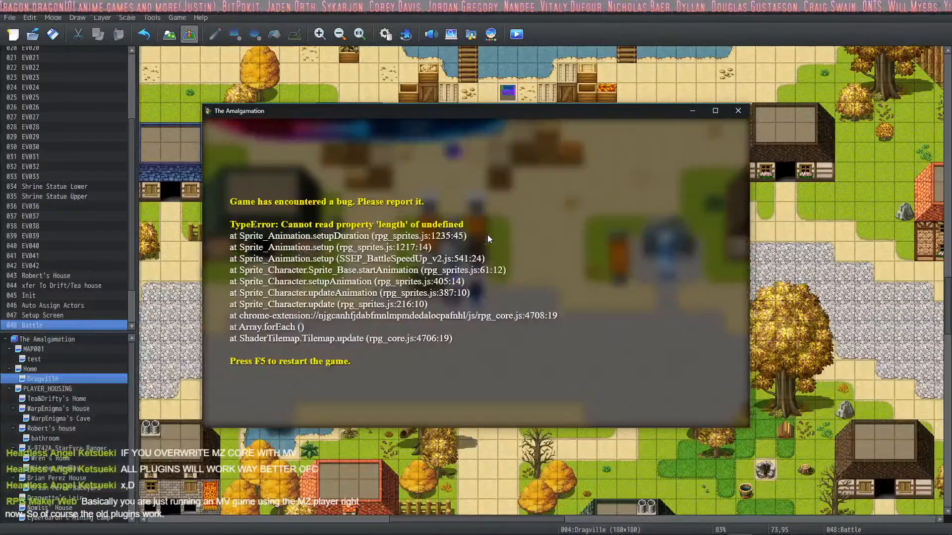
click(737, 111)
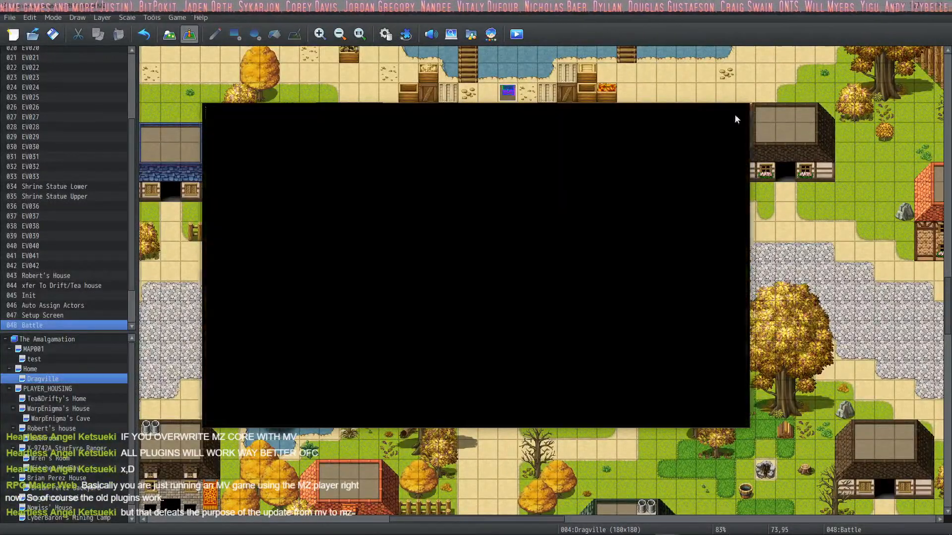
Turn off YEP_CoreEngine and KELYEP_DragonBones in the plugin list.
click(406, 33)
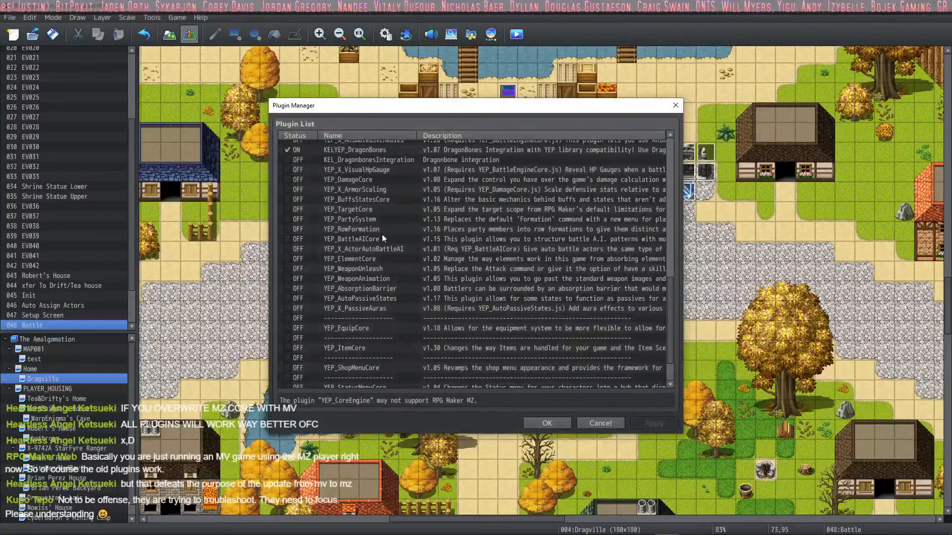
scroll(347, 278, down, 10)
scroll(291, 326, up, 1)
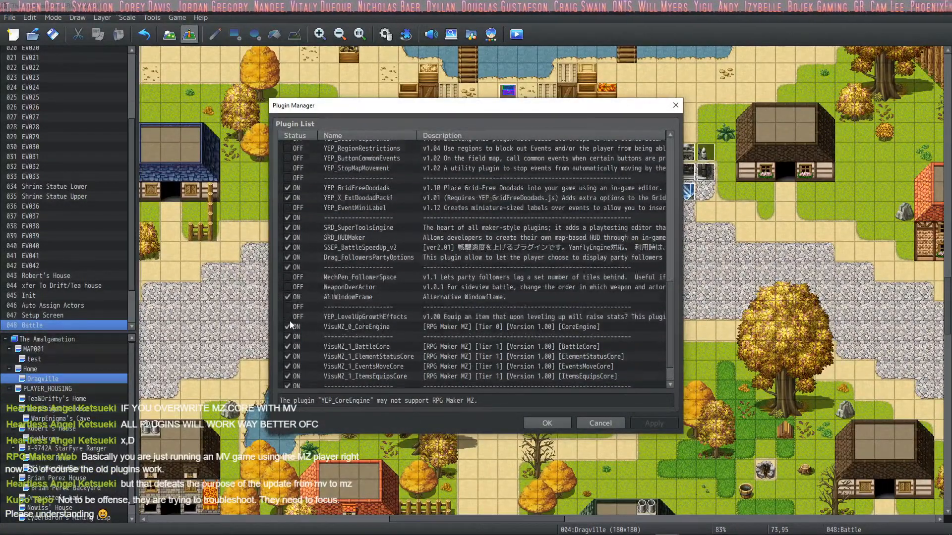
scroll(287, 297, up, 5)
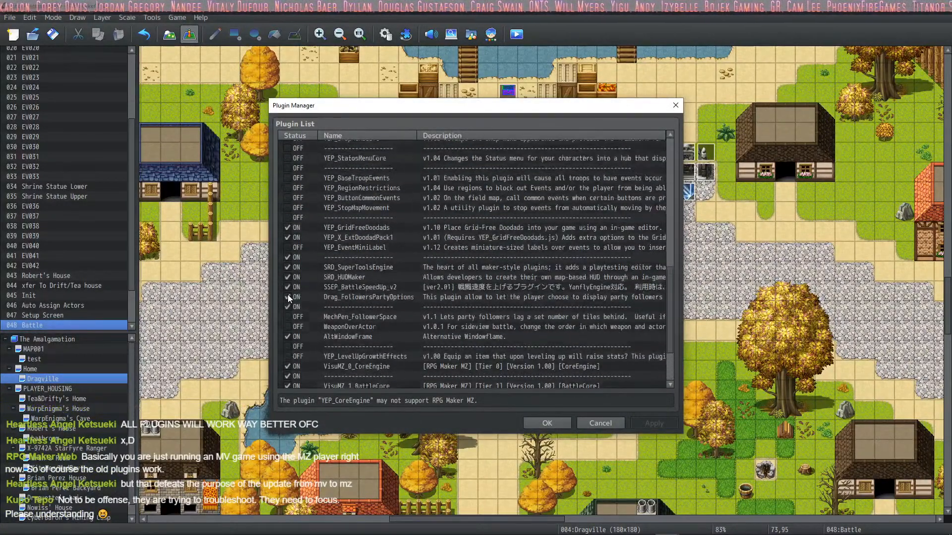
scroll(287, 294, up, 9)
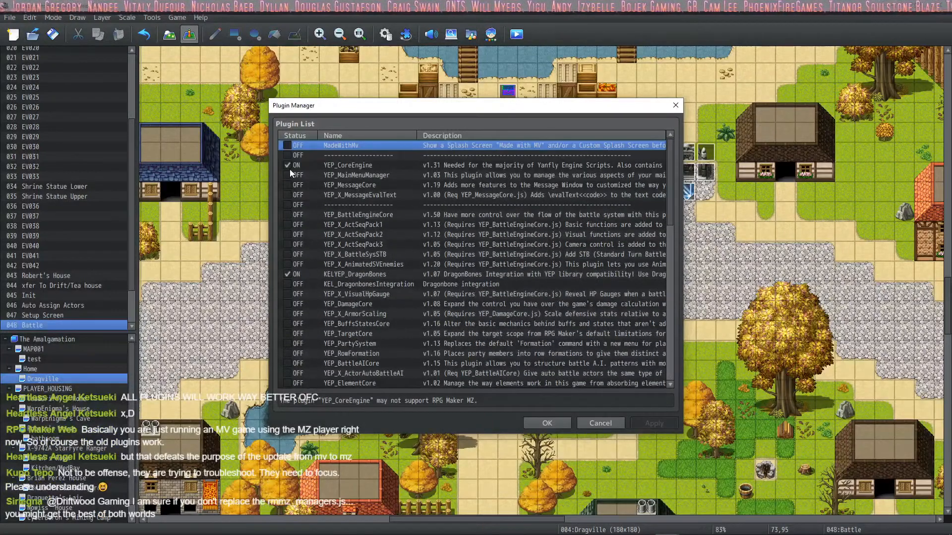
click(288, 167)
click(287, 274)
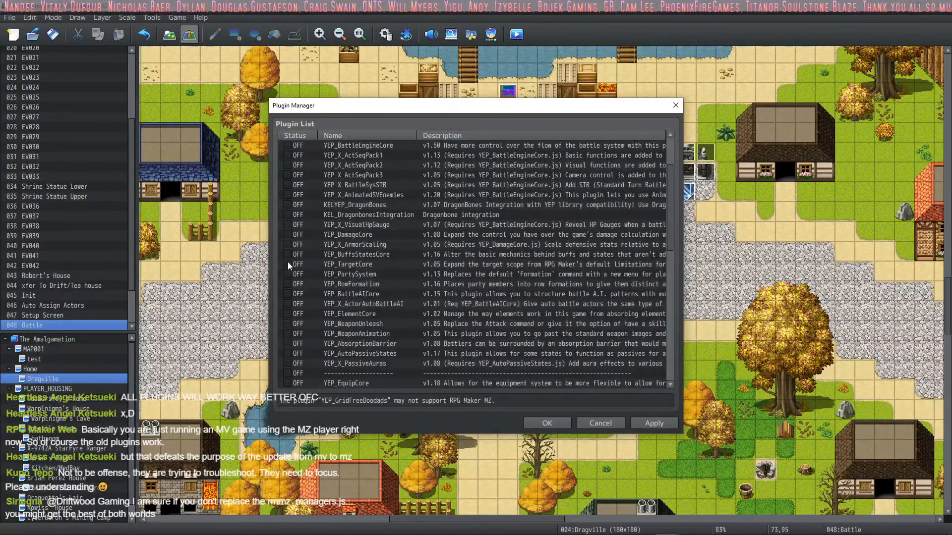
Turn on every plugin from YEP_CoreEngine through KEL_DragonbonesIntegration, including the battle engine and action sequence packs, leaving the separators off.
scroll(290, 268, down, 10)
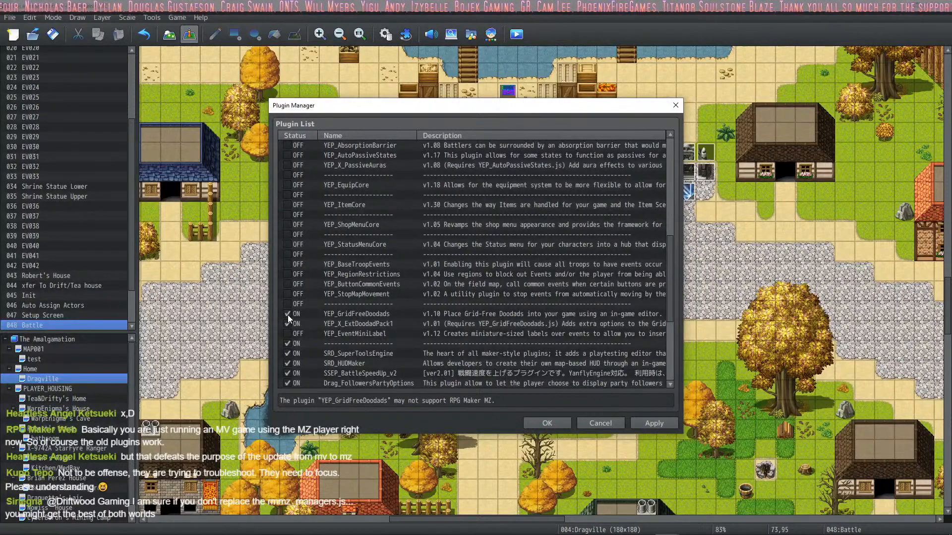
scroll(287, 304, up, 5)
scroll(291, 277, up, 1)
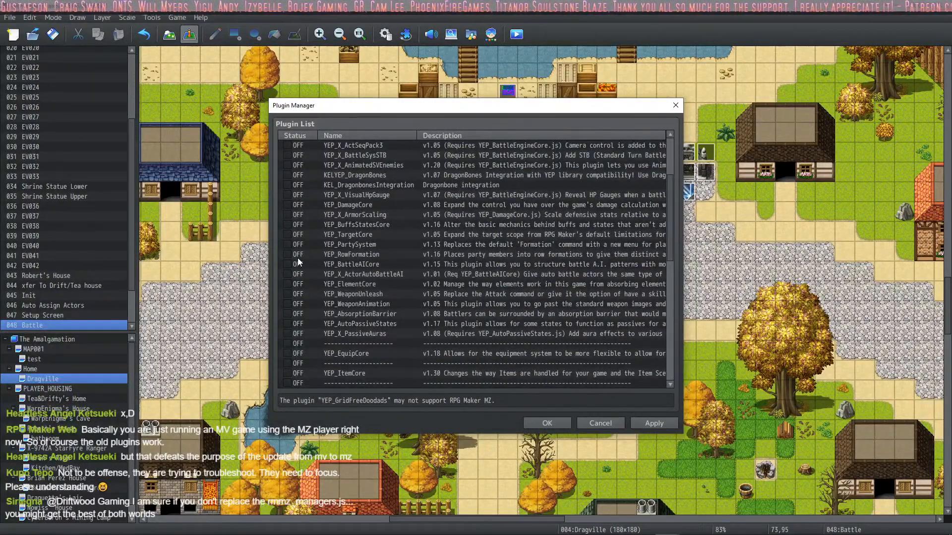
scroll(297, 258, up, 4)
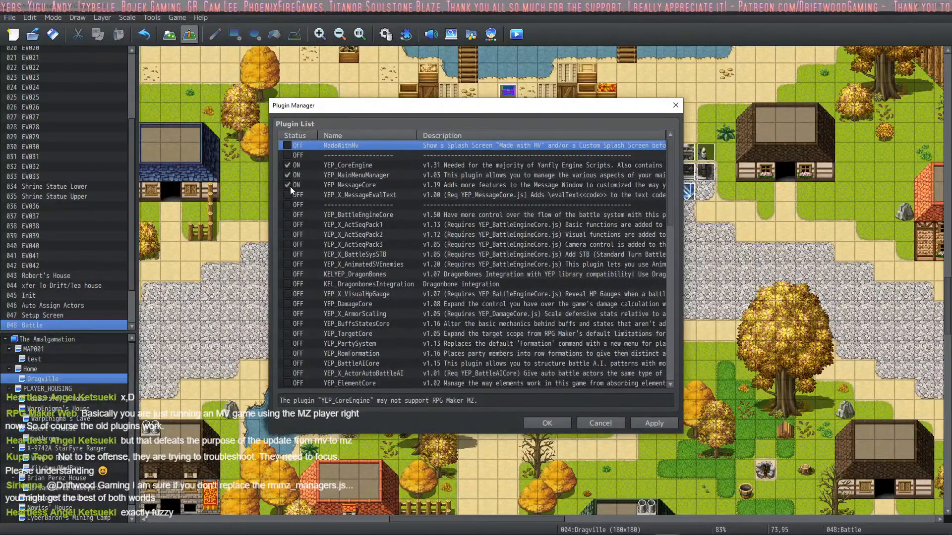
click(288, 235)
click(291, 254)
click(287, 254)
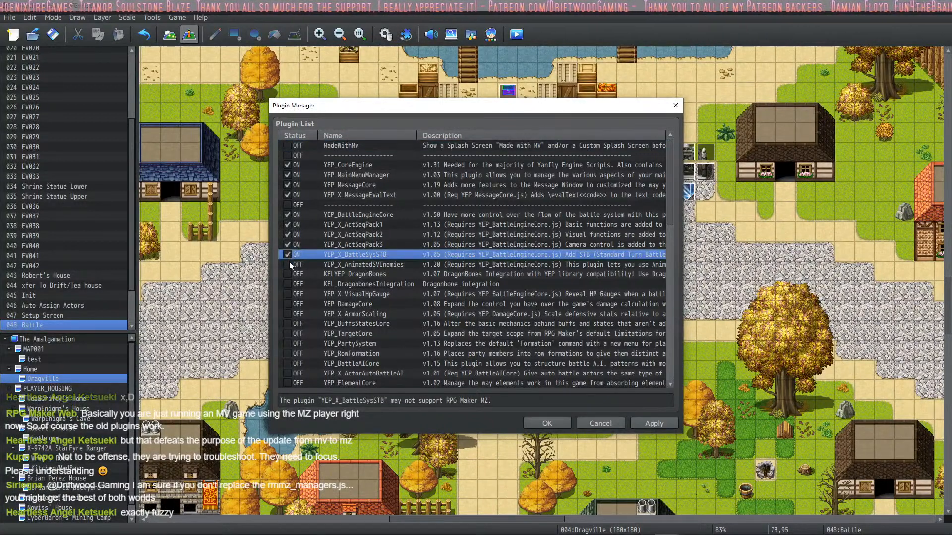
click(287, 284)
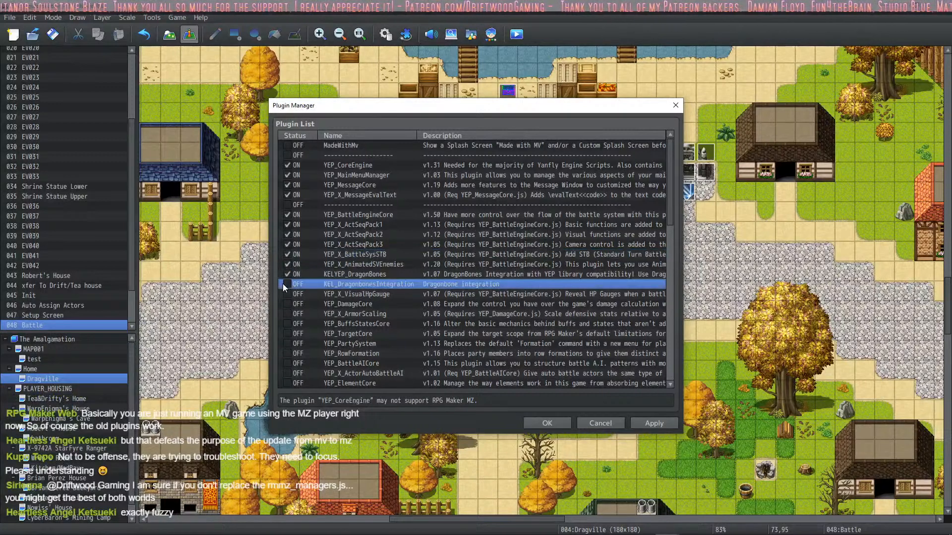
Turn on the battle plugins from YEP_X_VisualHpGauge through YEP_AutoPassiveStates.
scroll(298, 273, down, 2)
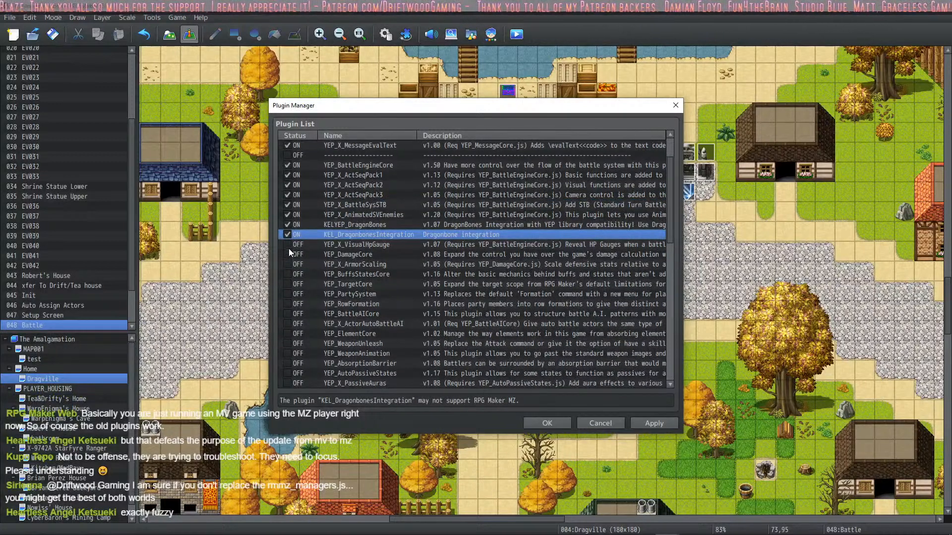
click(290, 256)
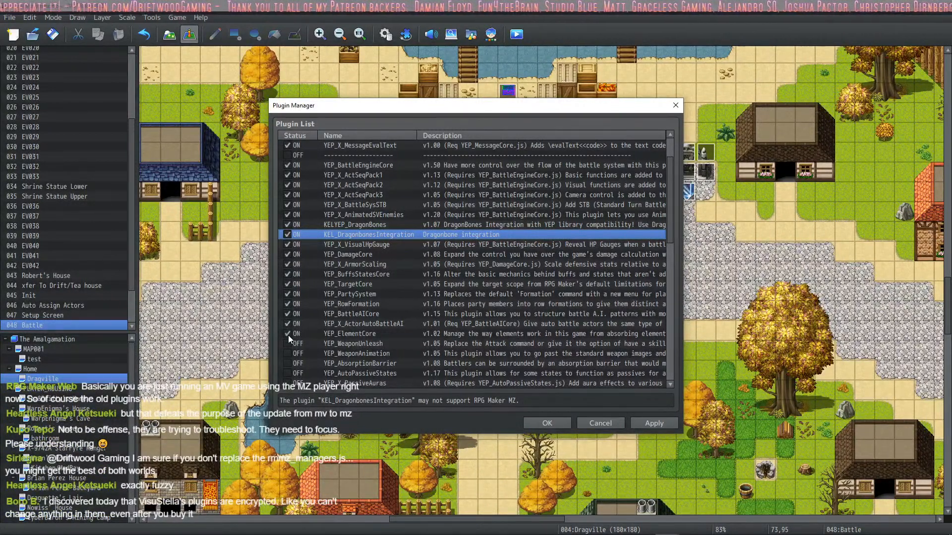
click(288, 364)
click(287, 373)
scroll(286, 362, down, 2)
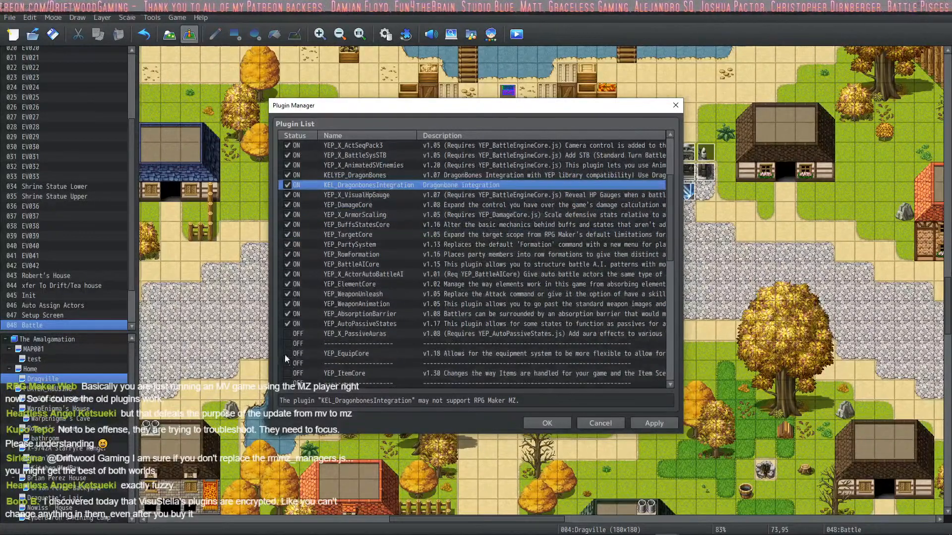
Turn on YEP_X_PassiveAuras, YEP_EquipCore, YEP_ItemCore, YEP_ShopMenuCore and YEP_StatusMenuCore.
click(288, 353)
scroll(308, 350, down, 2)
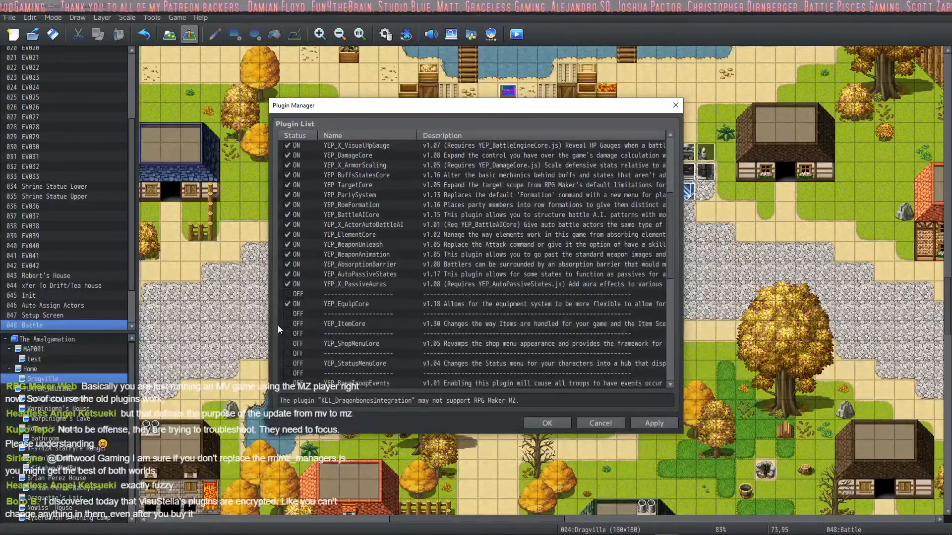
click(287, 344)
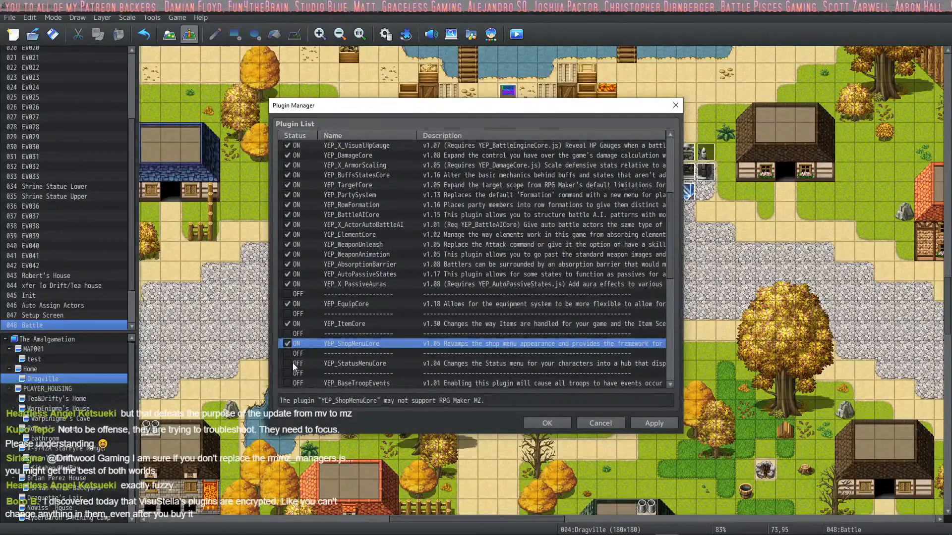
click(287, 363)
Turn on YEP_BaseTroopEvents, YEP_RegionRestrictions, YEP_ButtonCommonEvents and YEP_StopMapMovement.
scroll(298, 361, down, 3)
click(287, 325)
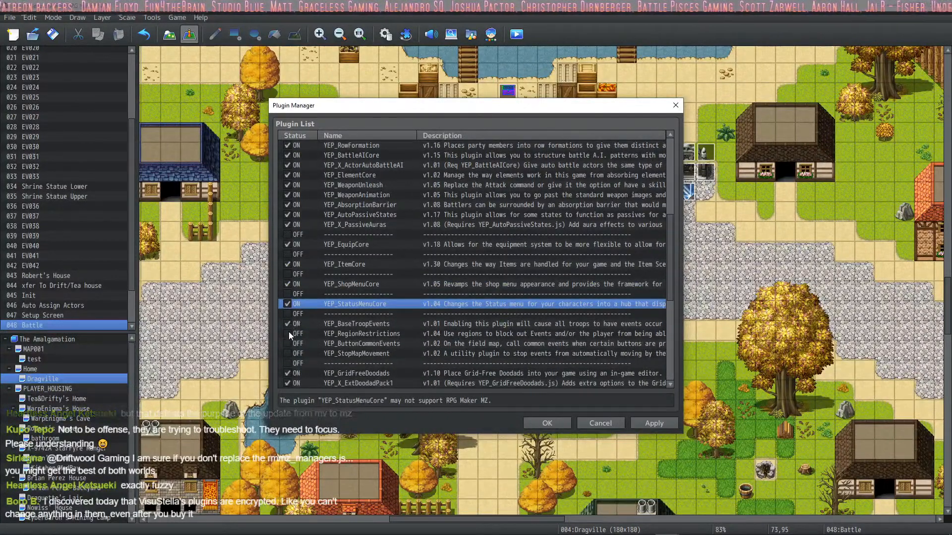
click(288, 333)
click(290, 344)
click(288, 354)
Turn on MechPen_FollowerSpace and WeaponOverActor, turn off the separator above them, and apply the plugin changes.
scroll(295, 337, down, 7)
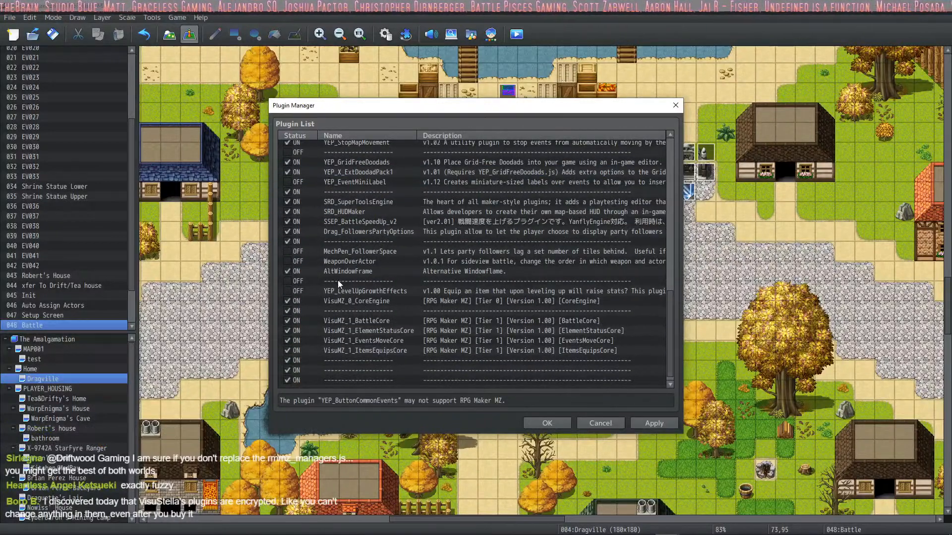
click(287, 252)
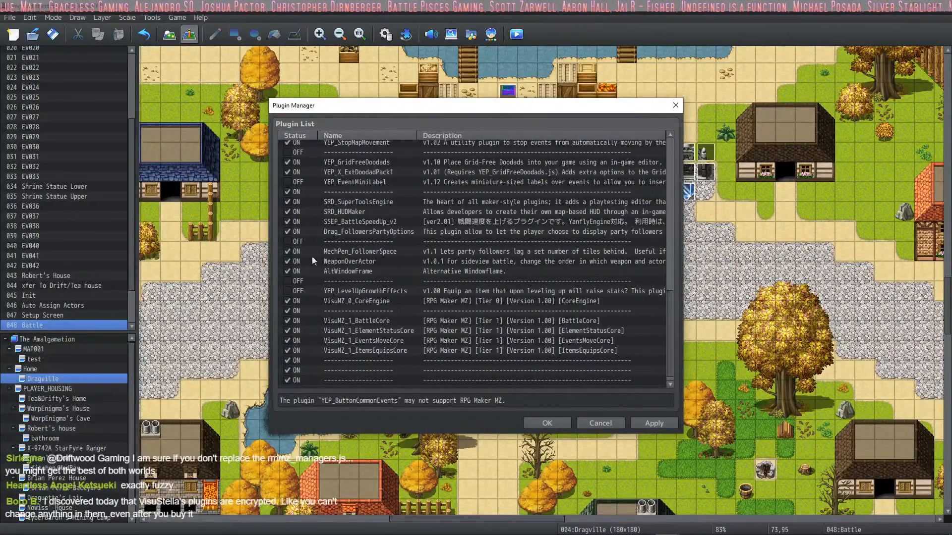
scroll(311, 257, down, 1)
click(660, 425)
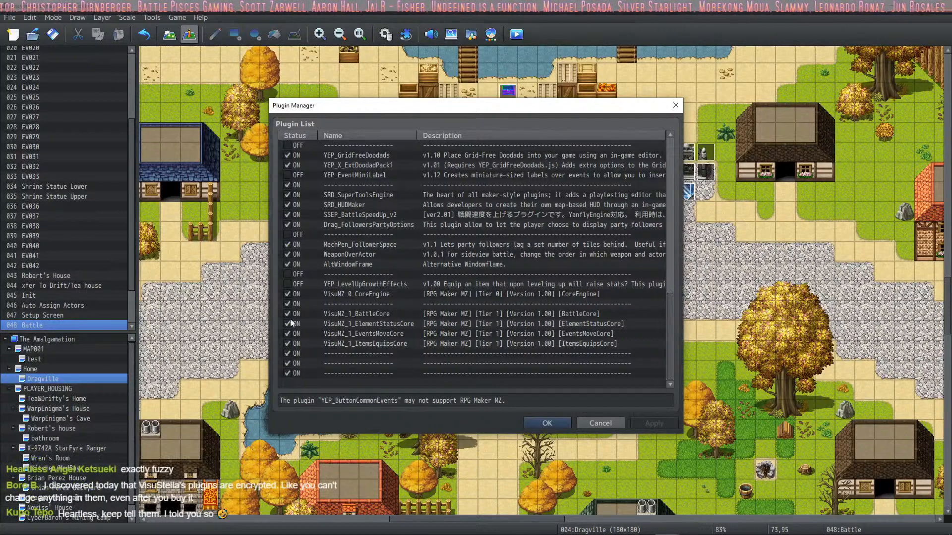
Turn off all VisuMZ plugins from VisuMZ_0_CoreEngine to VisuMZ_1_ItemsEquipsCore plus their separators, and accept the plugin list.
click(287, 294)
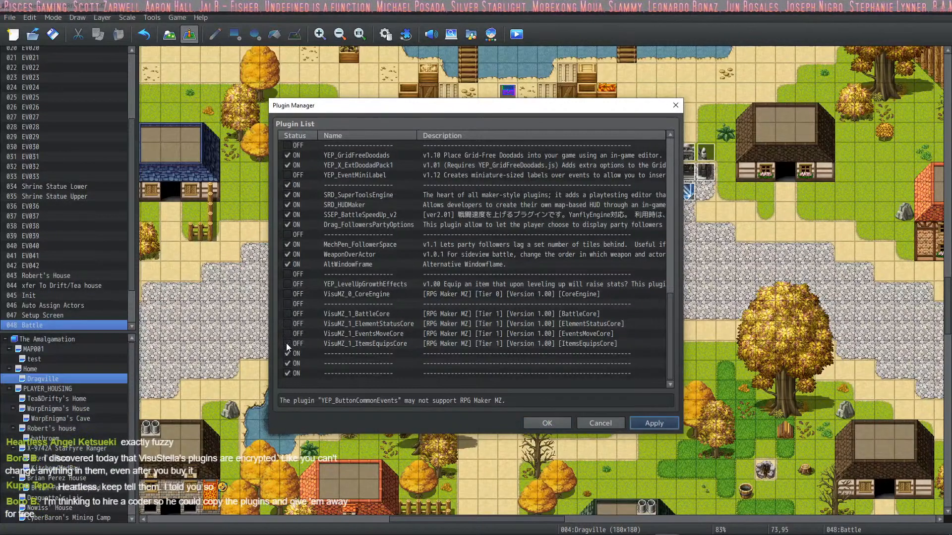
scroll(342, 342, up, 2)
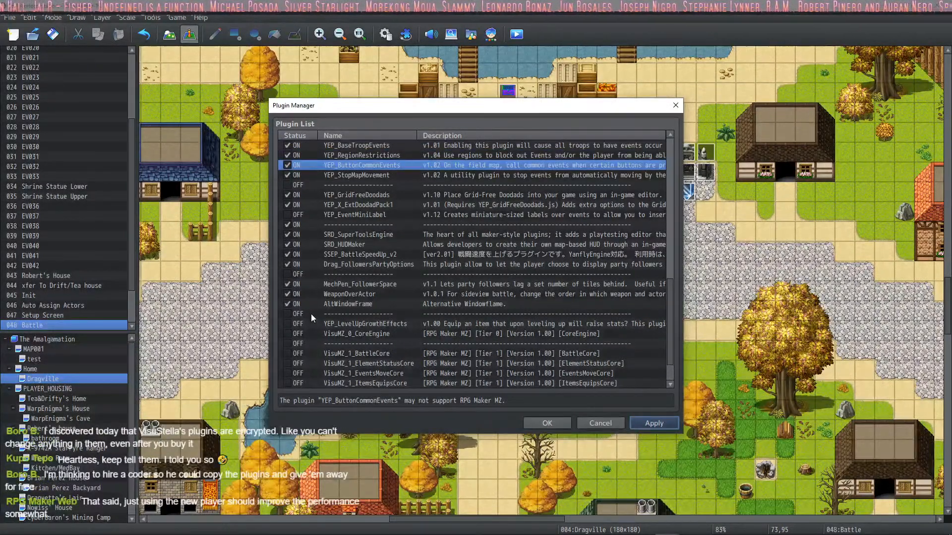
scroll(310, 314, up, 3)
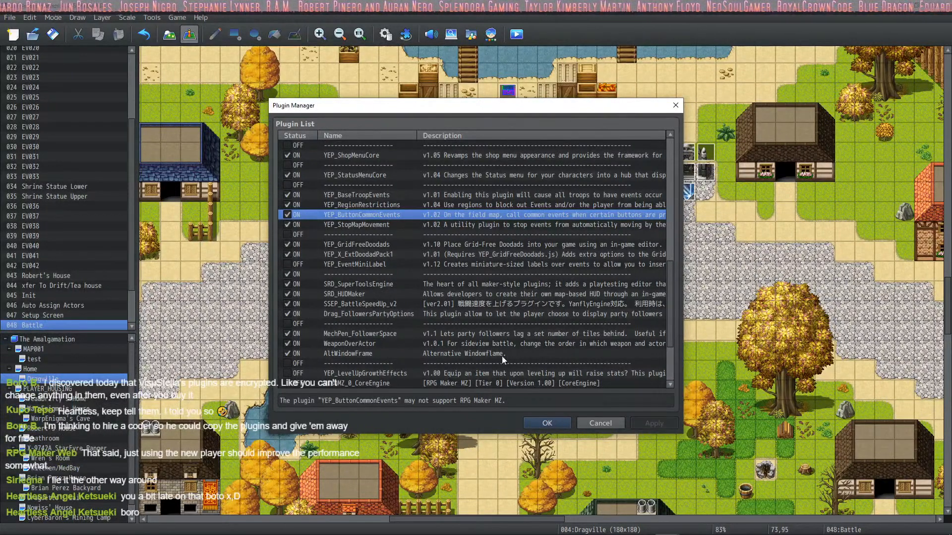
scroll(527, 361, down, 3)
scroll(531, 363, down, 1)
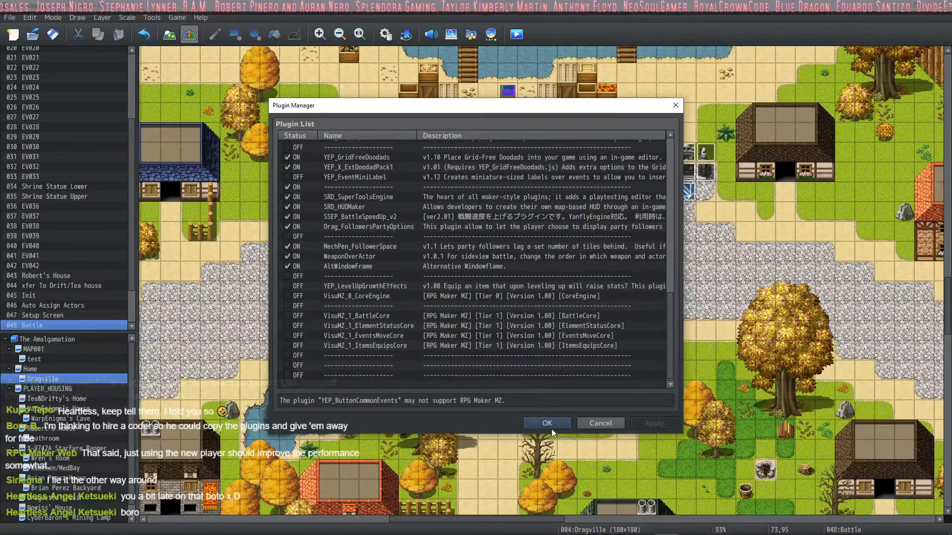
click(548, 422)
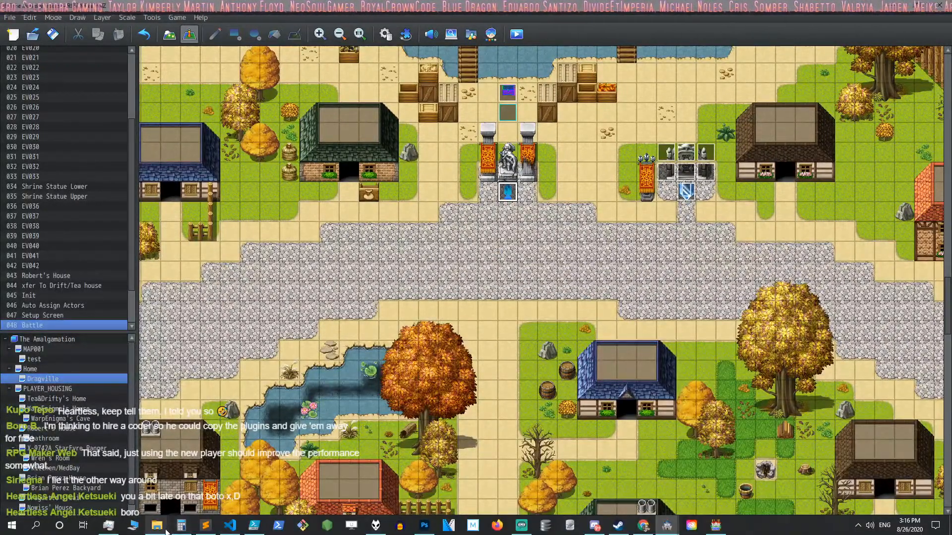
Switch to File Explorer and copy rpg_managers.js from The Legend of Driftwood's js folder.
mouse_move(167, 532)
click(198, 478)
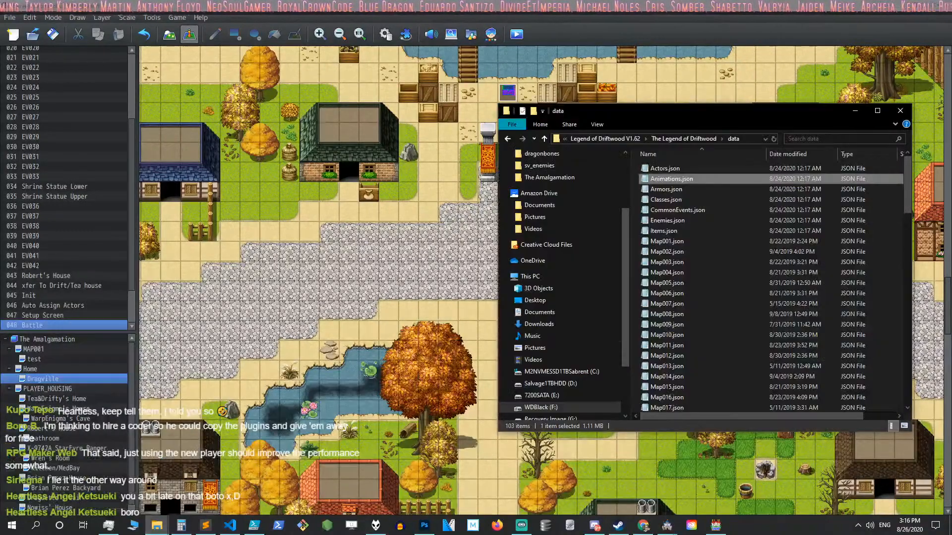
click(701, 138)
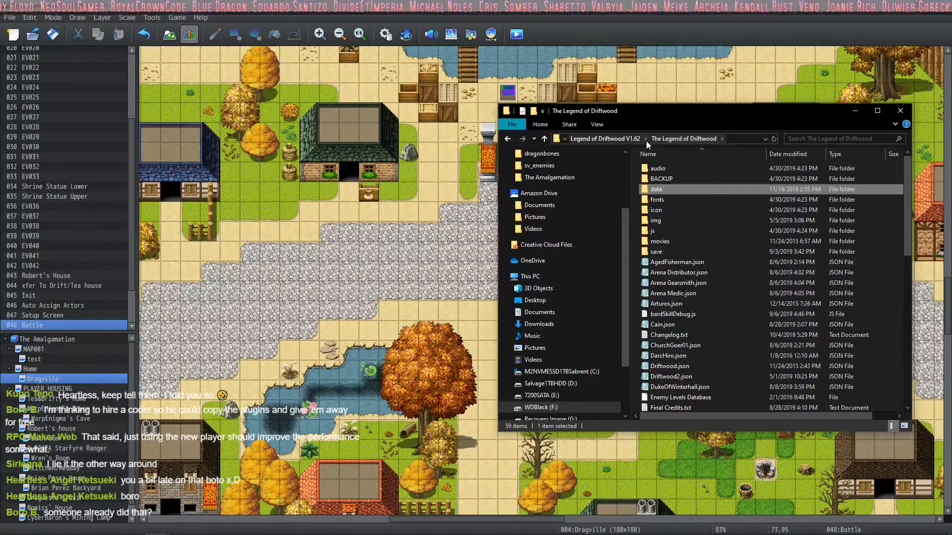
click(627, 139)
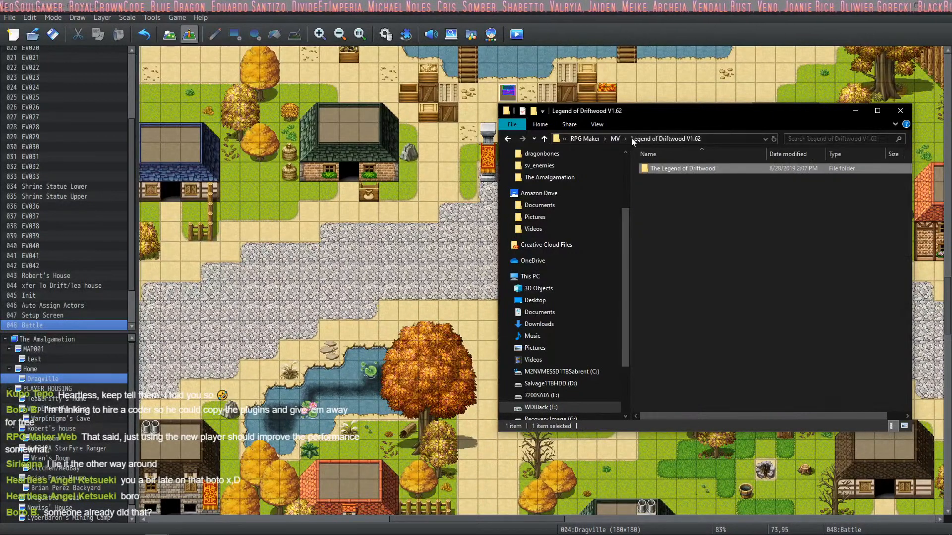
double_click(682, 168)
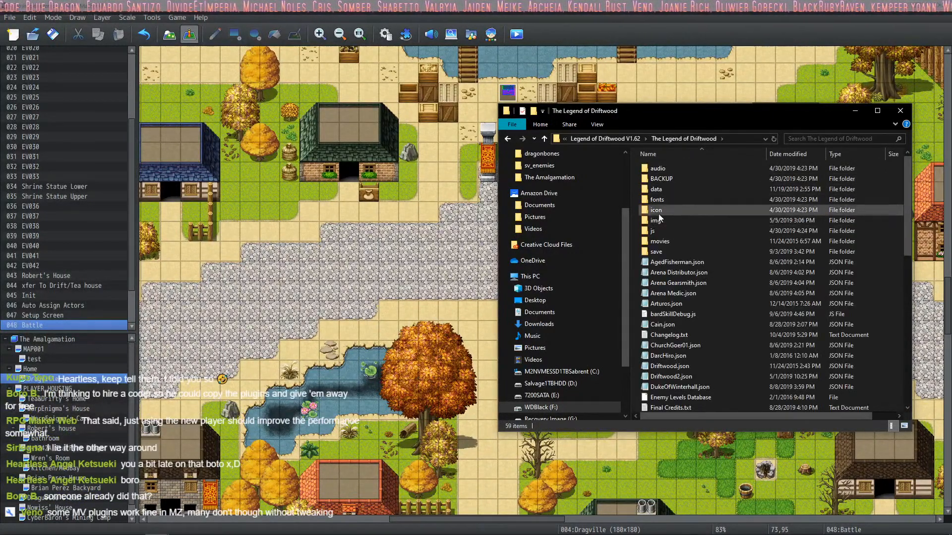
double_click(659, 230)
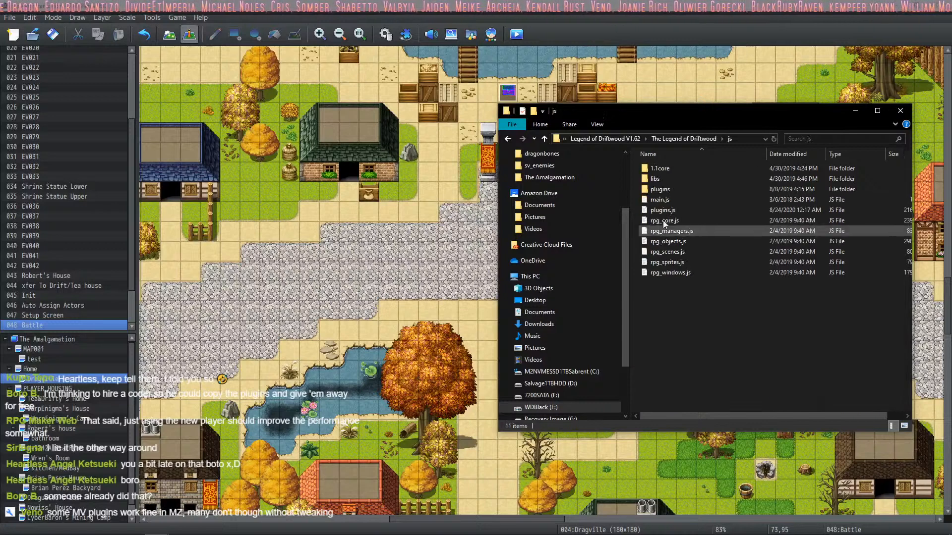
click(688, 229)
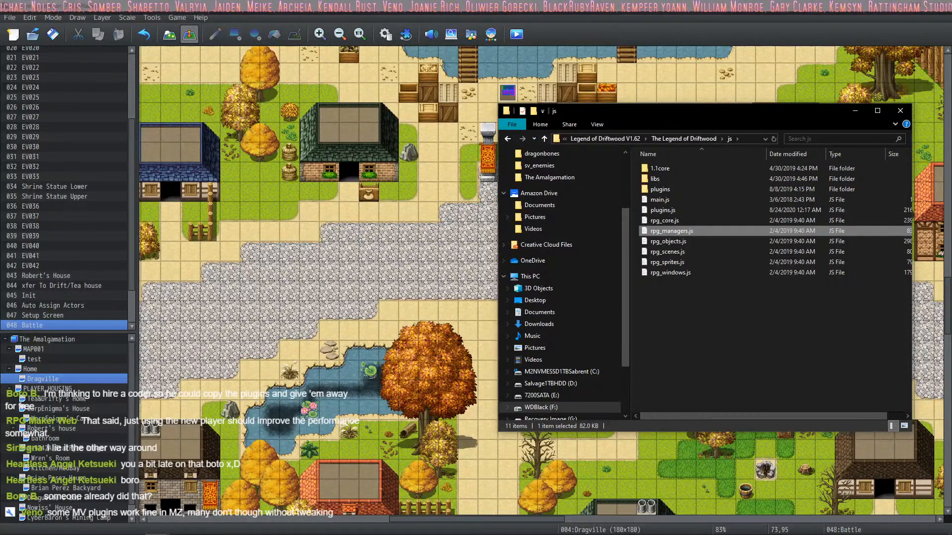
Paste rpg_managers.js into The Amalgamation's js folder, replacing the existing file.
click(167, 526)
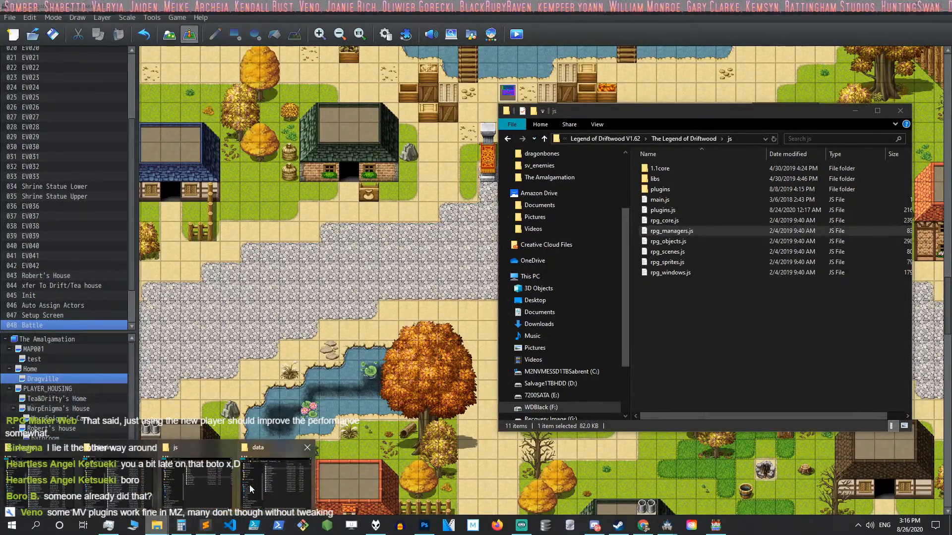
click(119, 476)
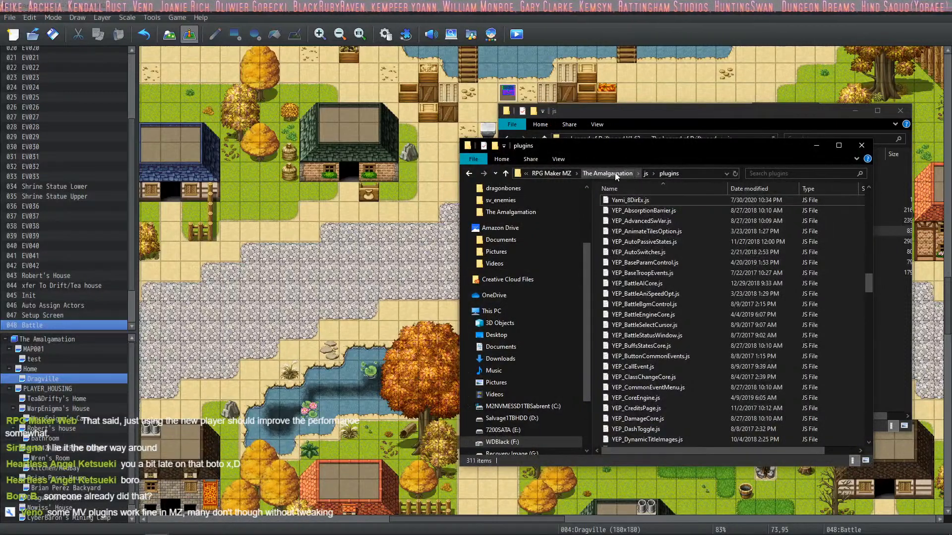
click(614, 173)
double_click(614, 298)
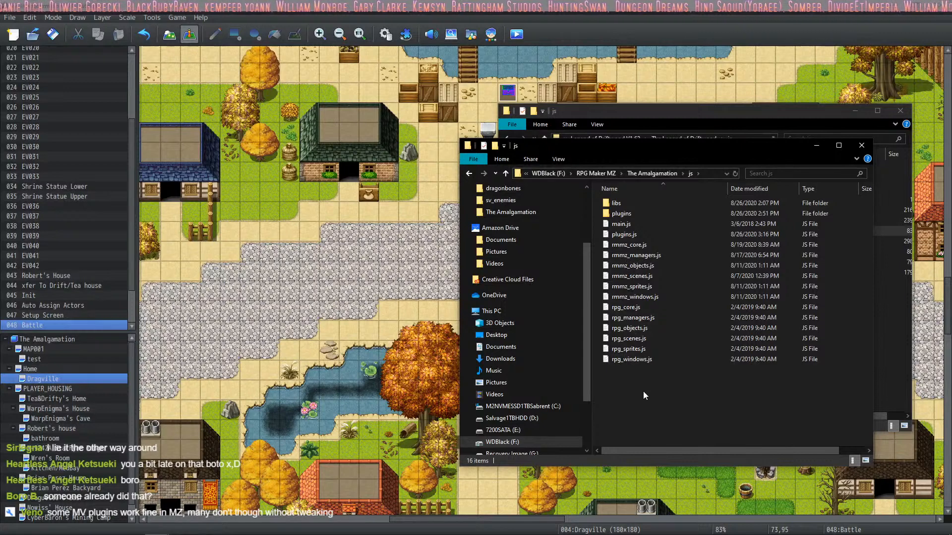
key(ctrl+v)
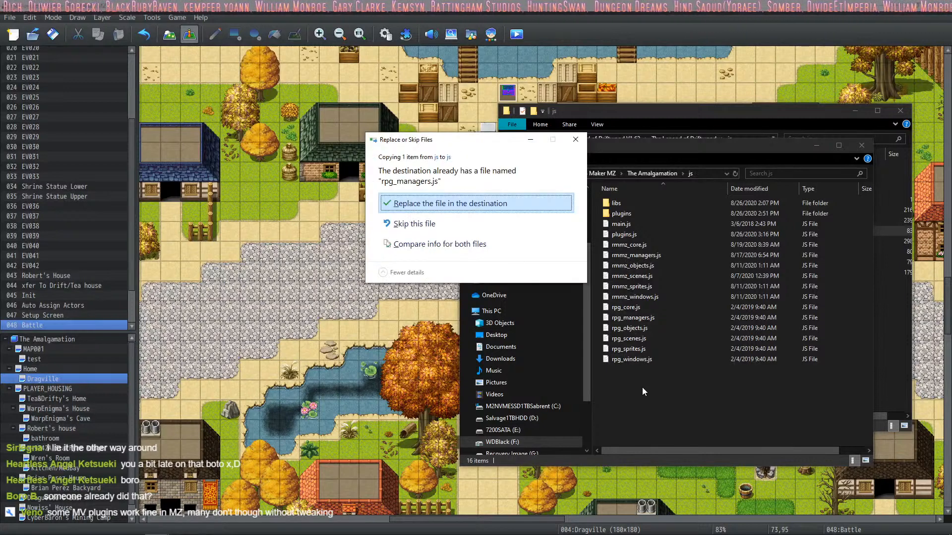
click(433, 206)
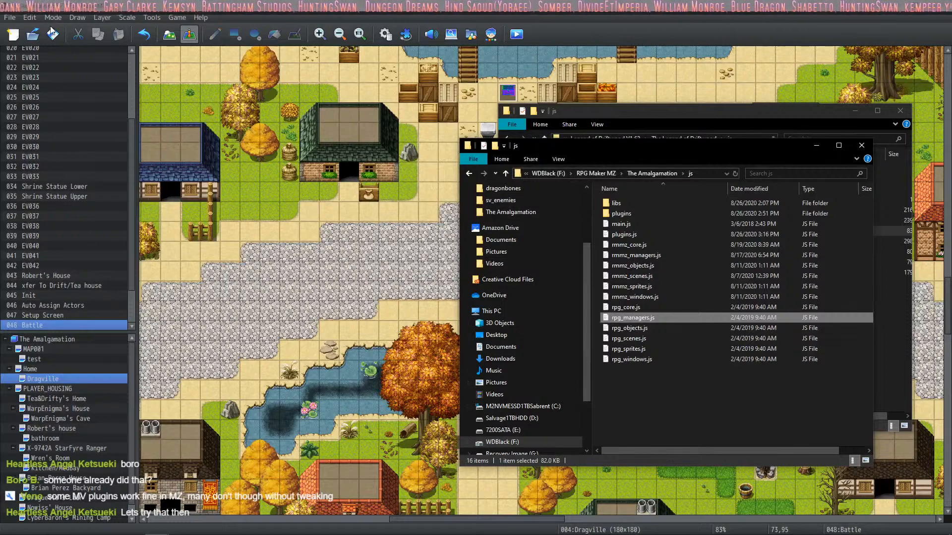
Switch back to RPG Maker MZ, close the current project and reopen The Amalgamation project.
click(9, 19)
click(32, 53)
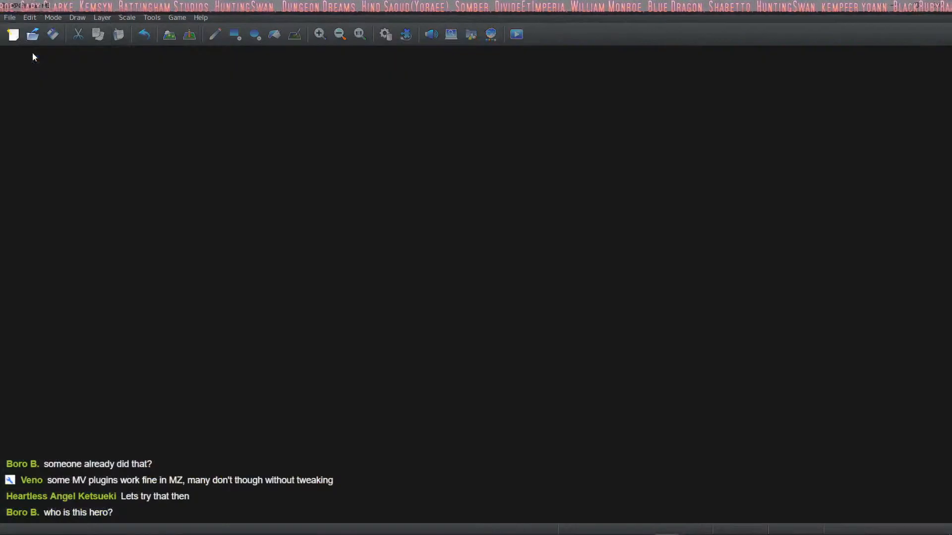
click(33, 34)
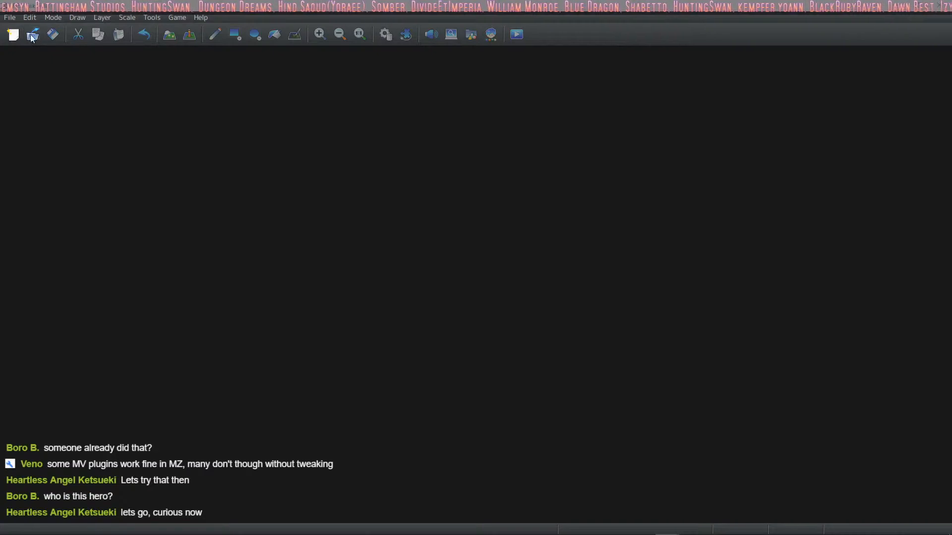
double_click(172, 229)
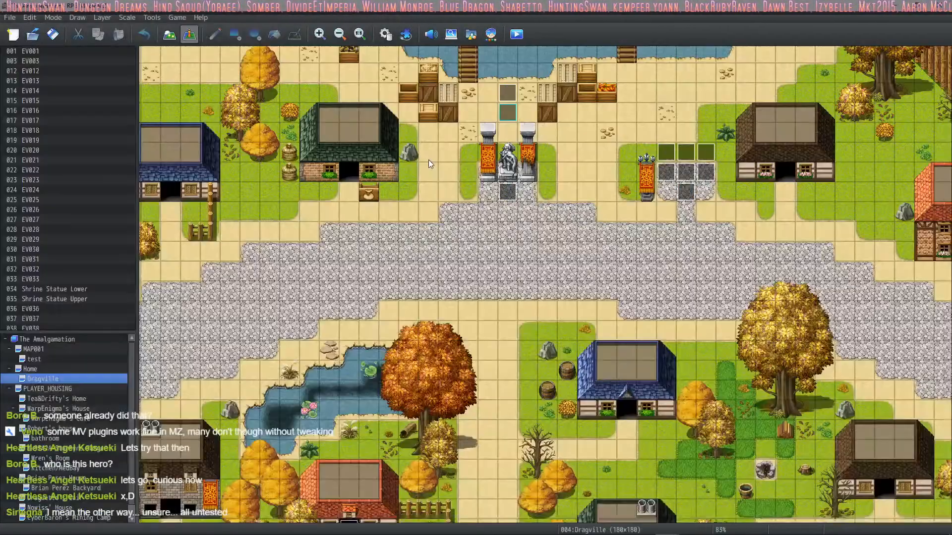
Look through the project's plugin list, and run a playtest of The Amalgamation, closing the game window at the end.
click(405, 35)
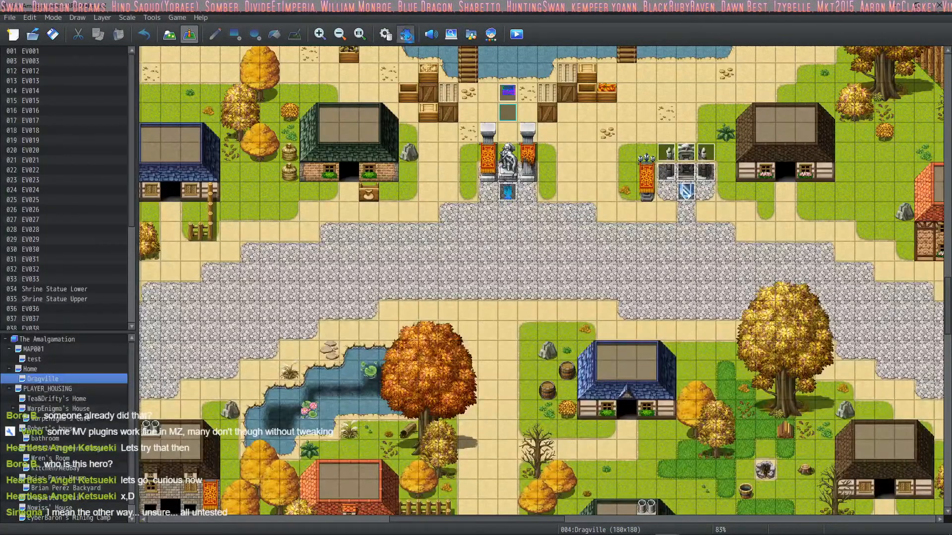
drag(672, 323, 683, 356)
click(547, 422)
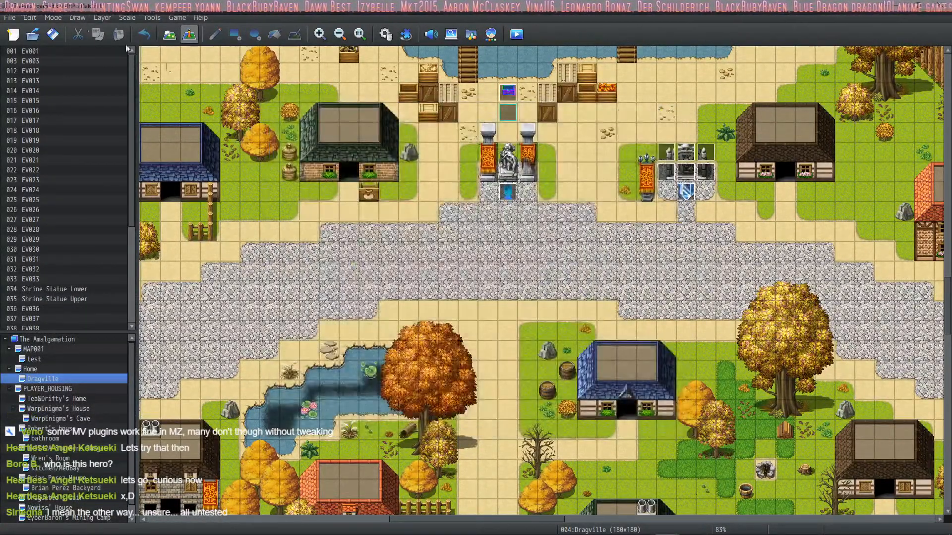
click(516, 34)
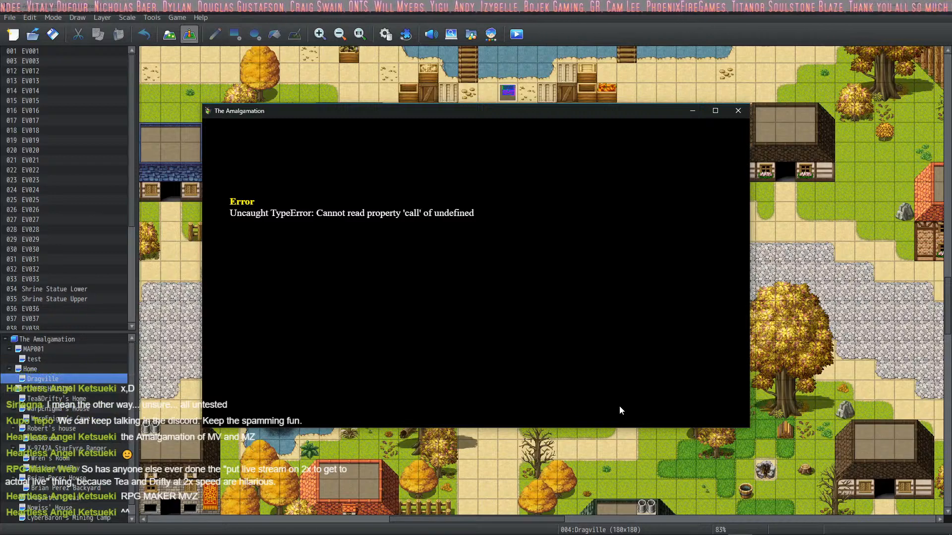
click(738, 110)
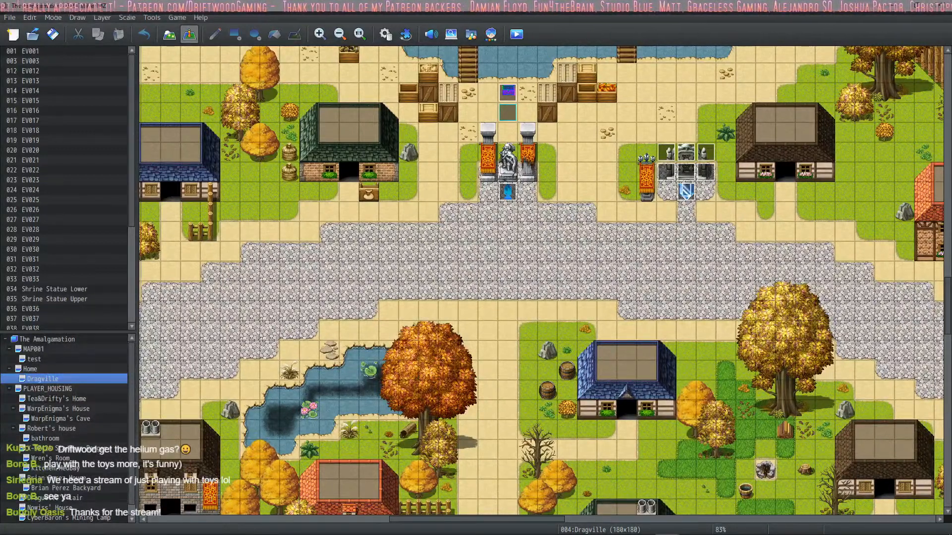
click(667, 526)
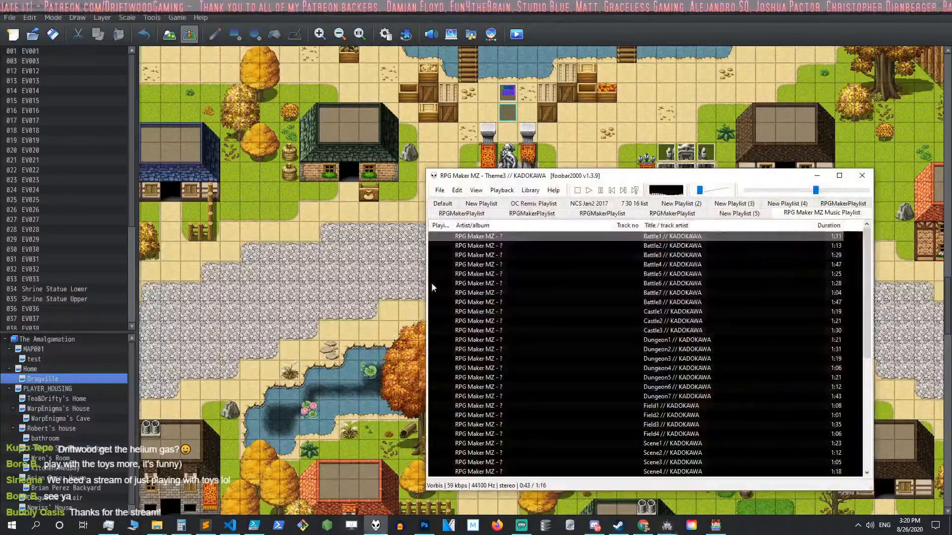
click(816, 175)
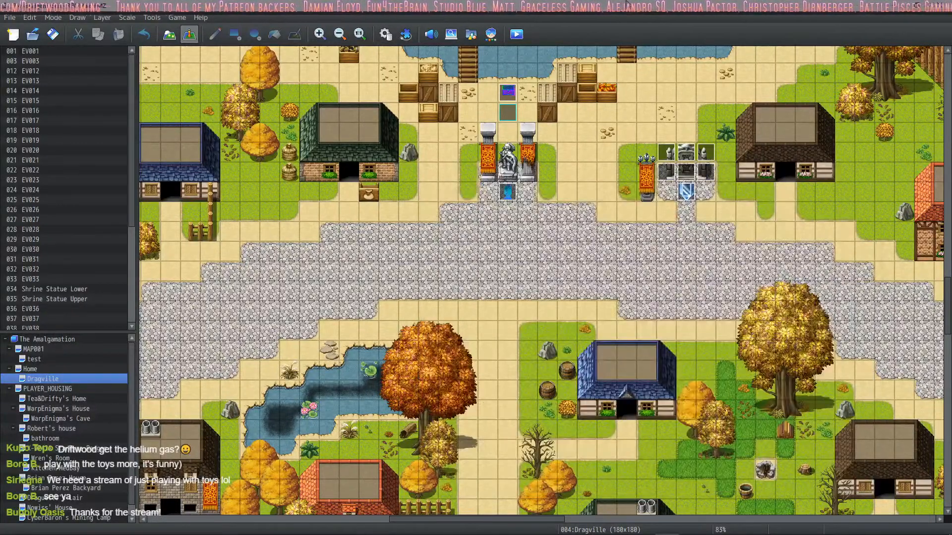